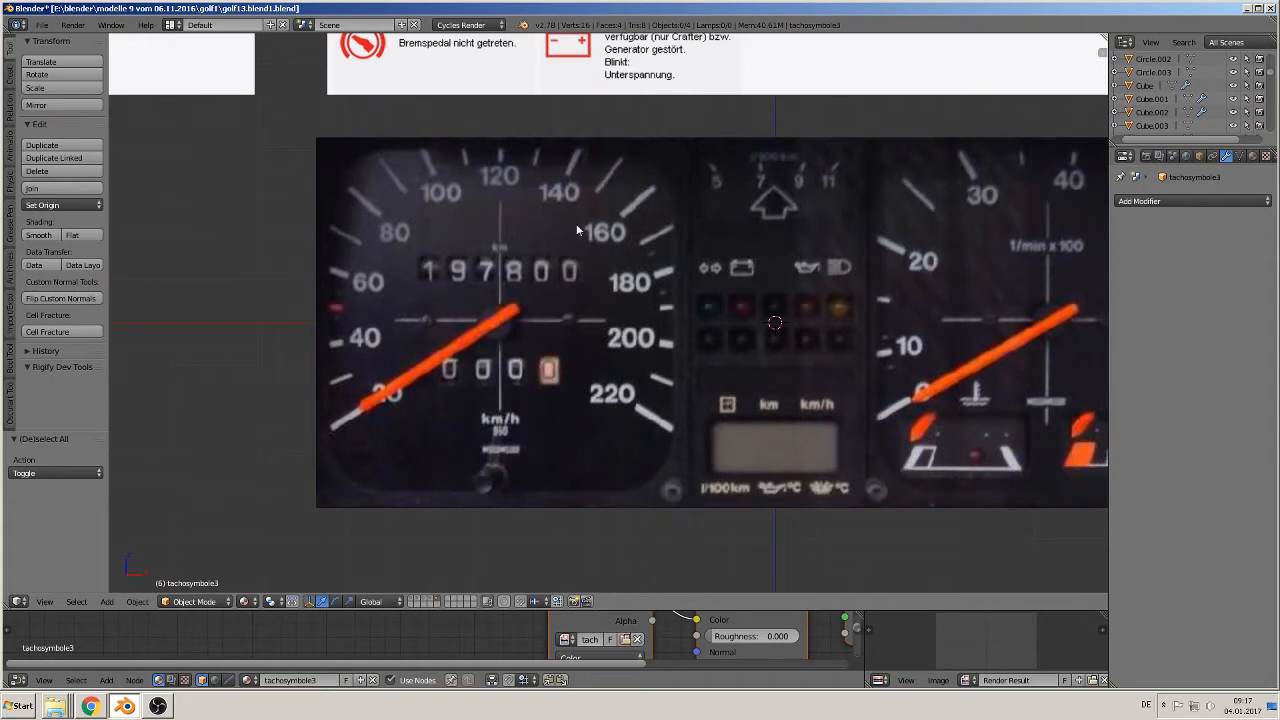
Start the Screencast Keys display in the 3D view
{"action": "left_click", "coordinate": [108, 602]}
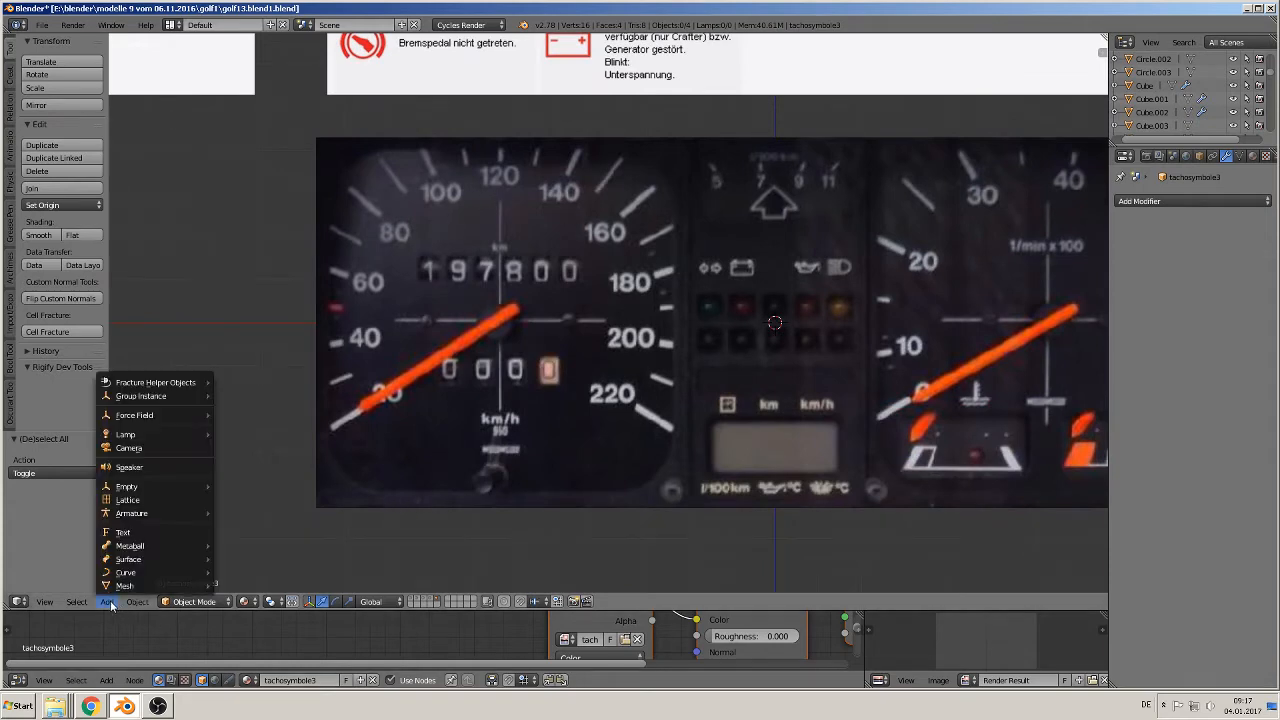
{"action": "key", "text": "n"}
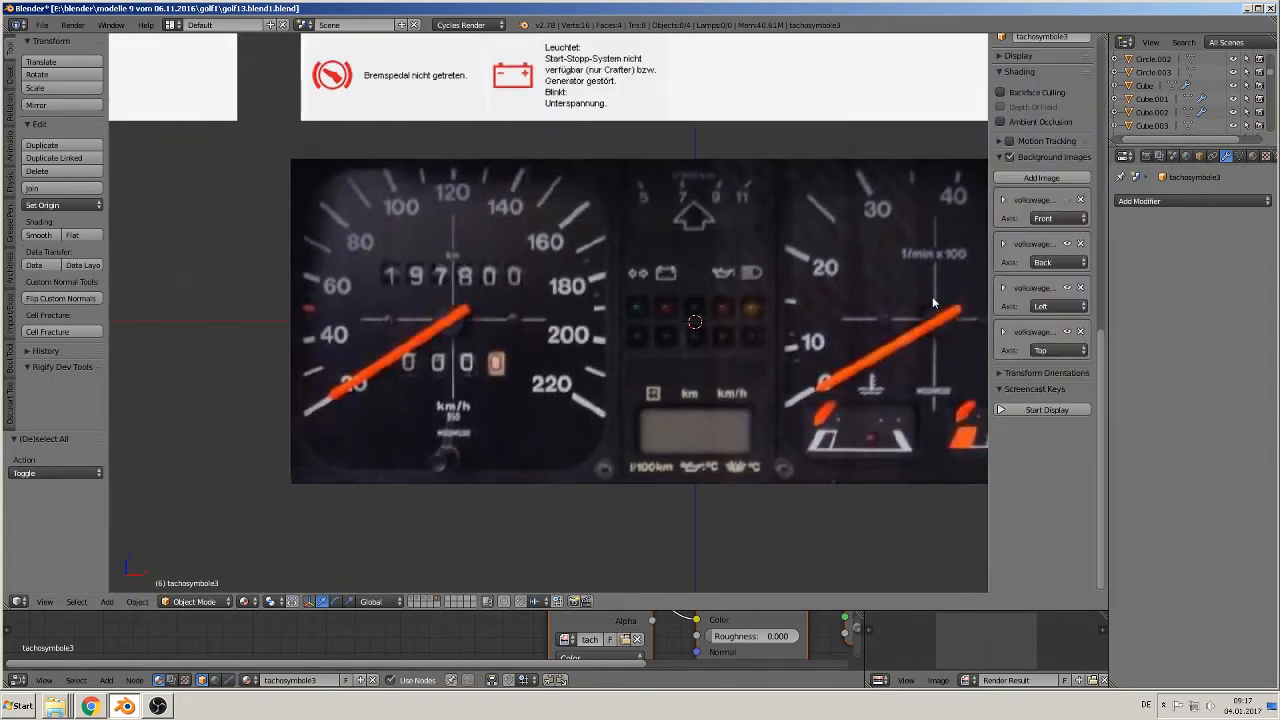
{"action": "left_click", "coordinate": [1047, 409]}
{"action": "key", "text": "n"}
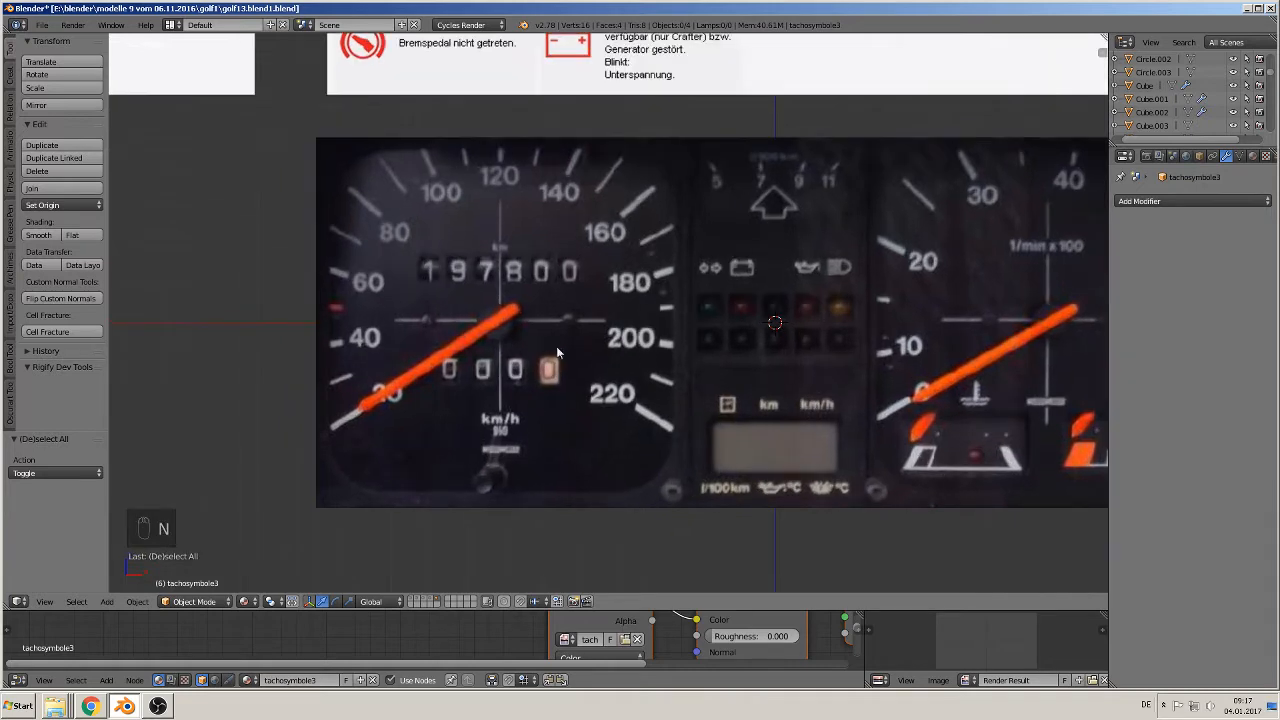
Add a text object at the 3D cursor and rotate it 90° about the X axis so it faces the front view
{"action": "left_click", "coordinate": [106, 602]}
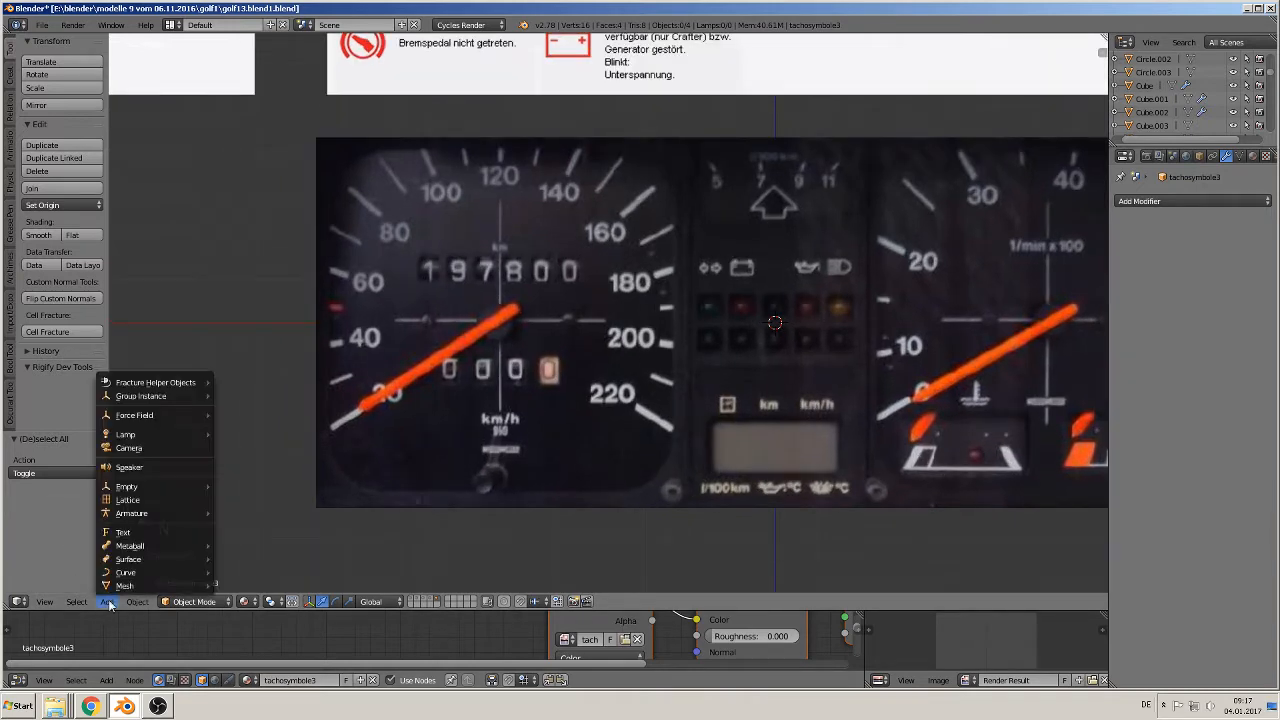
{"action": "left_click", "coordinate": [144, 534]}
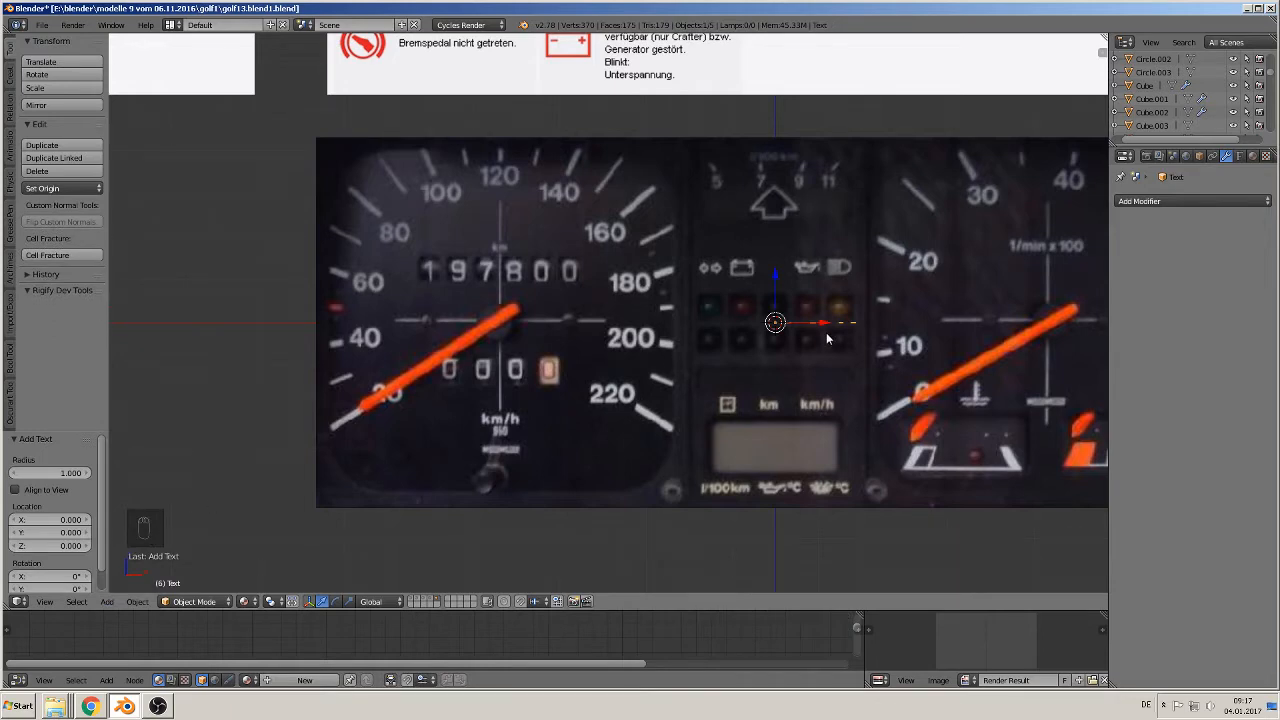
{"action": "type", "text": "rx90"}
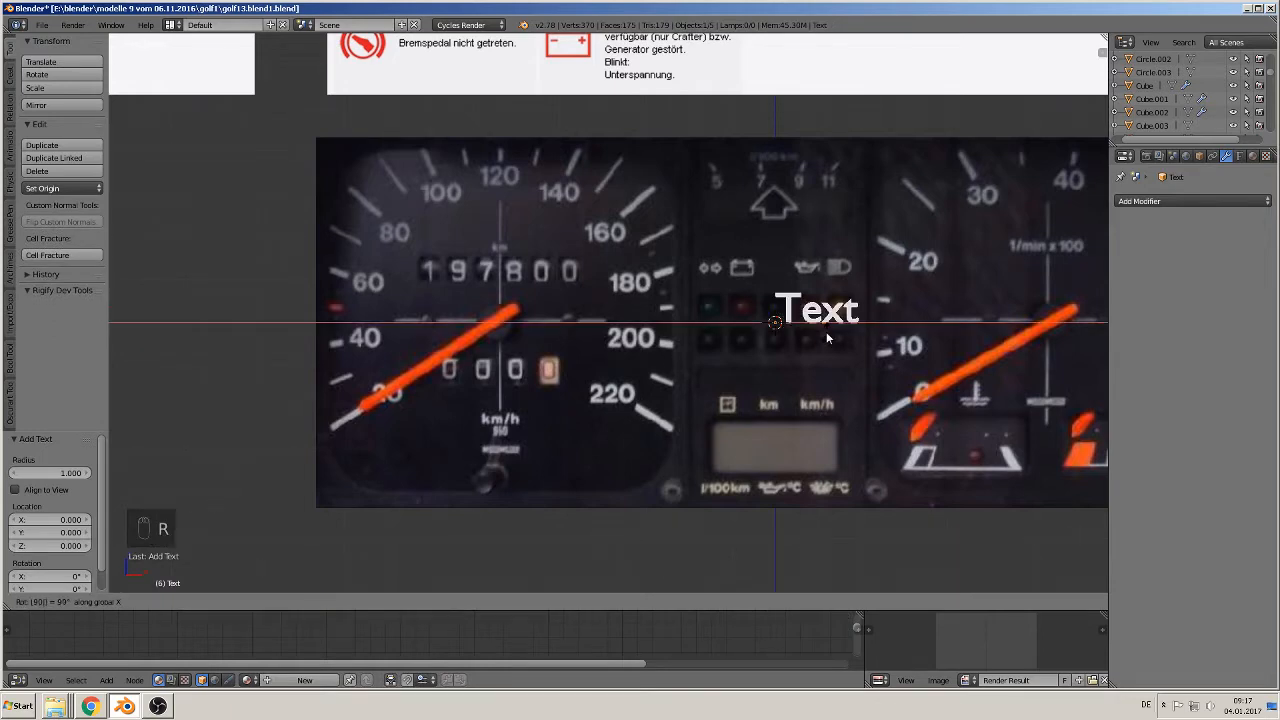
{"action": "left_click", "coordinate": [826, 331]}
{"action": "middle_click_drag", "start_coordinate": [826, 331], "coordinate": [686, 364], "text": "shift"}
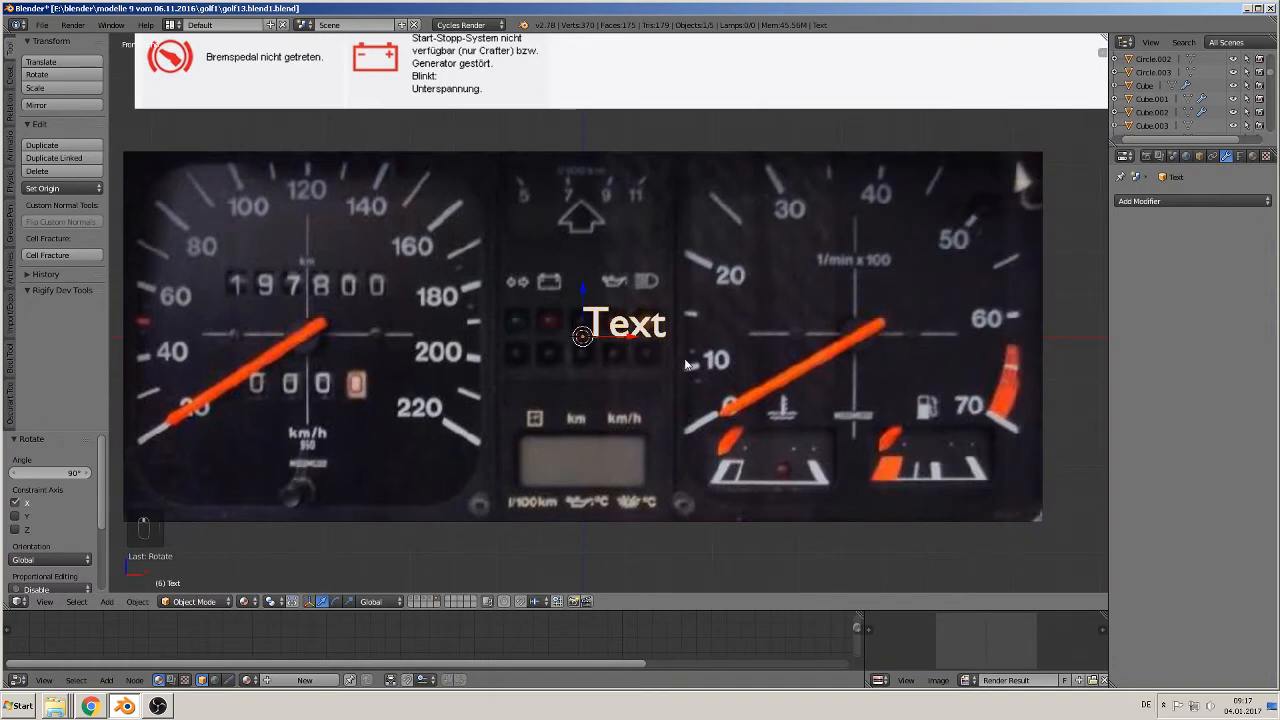
Replace the placeholder text with 20 and place a duplicate about 1.78 units straight below it along Z
{"action": "key", "text": "Tab"}
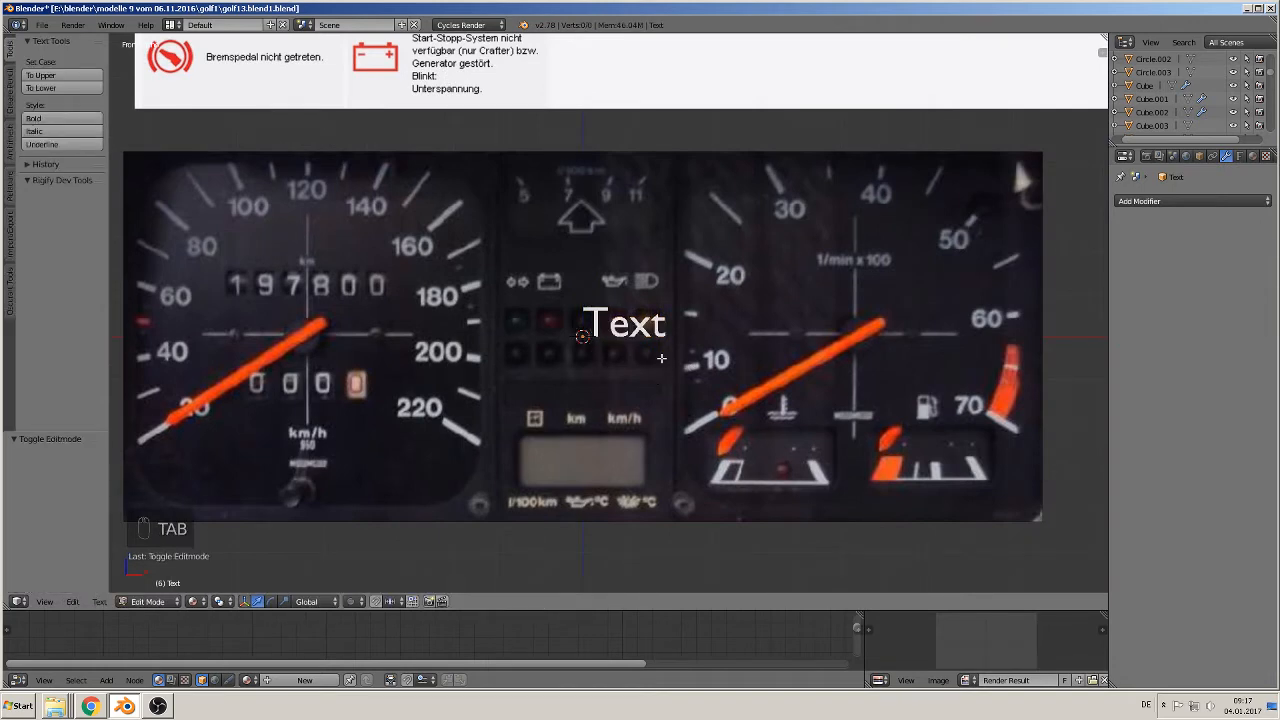
{"action": "key", "text": "BackSpace"}
{"action": "key", "text": "BackSpace"}
{"action": "key", "text": "BackSpace"}
{"action": "key", "text": "BackSpace"}
{"action": "key", "text": "BackSpace"}
{"action": "key", "text": "BackSpace"}
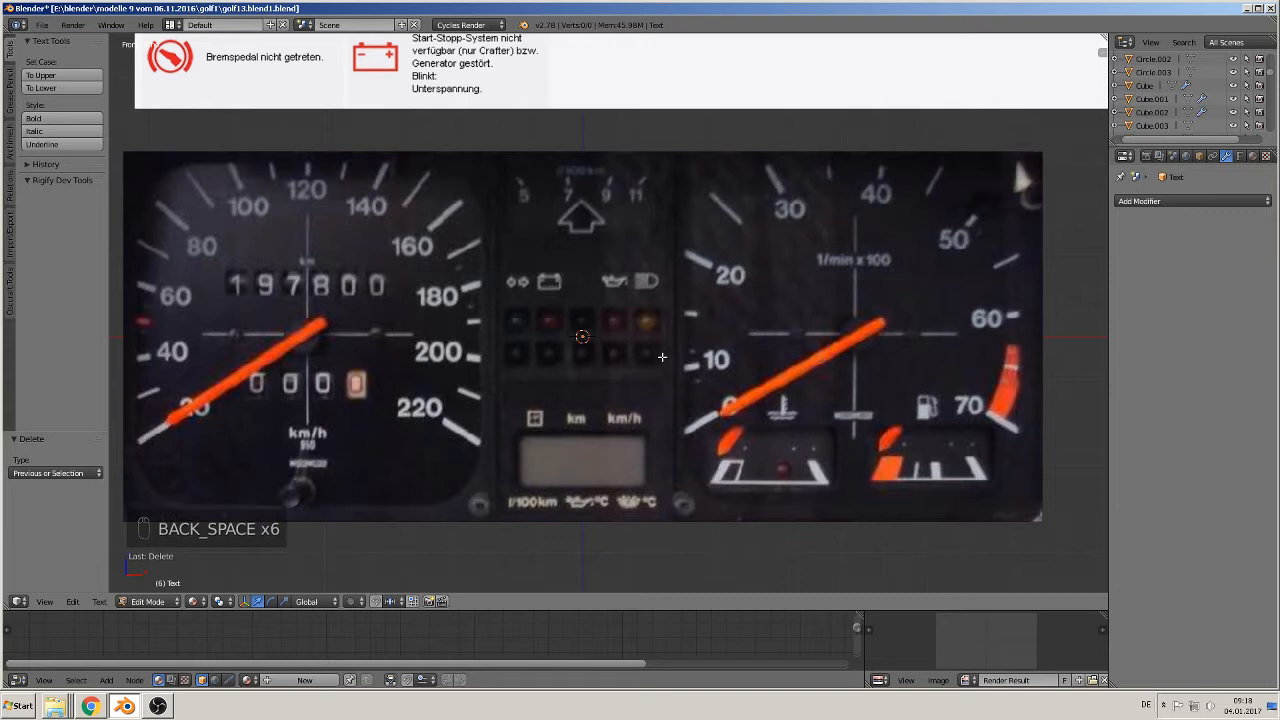
{"action": "type", "text": "20"}
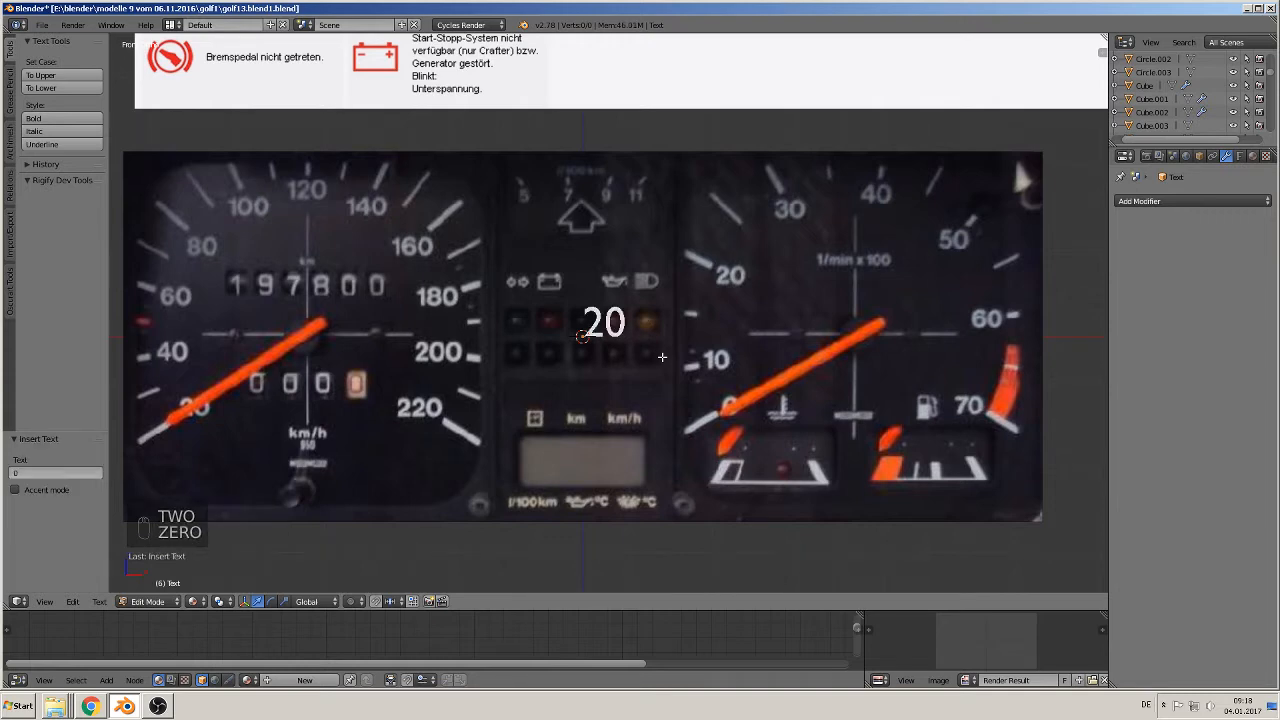
{"action": "key", "text": "Tab"}
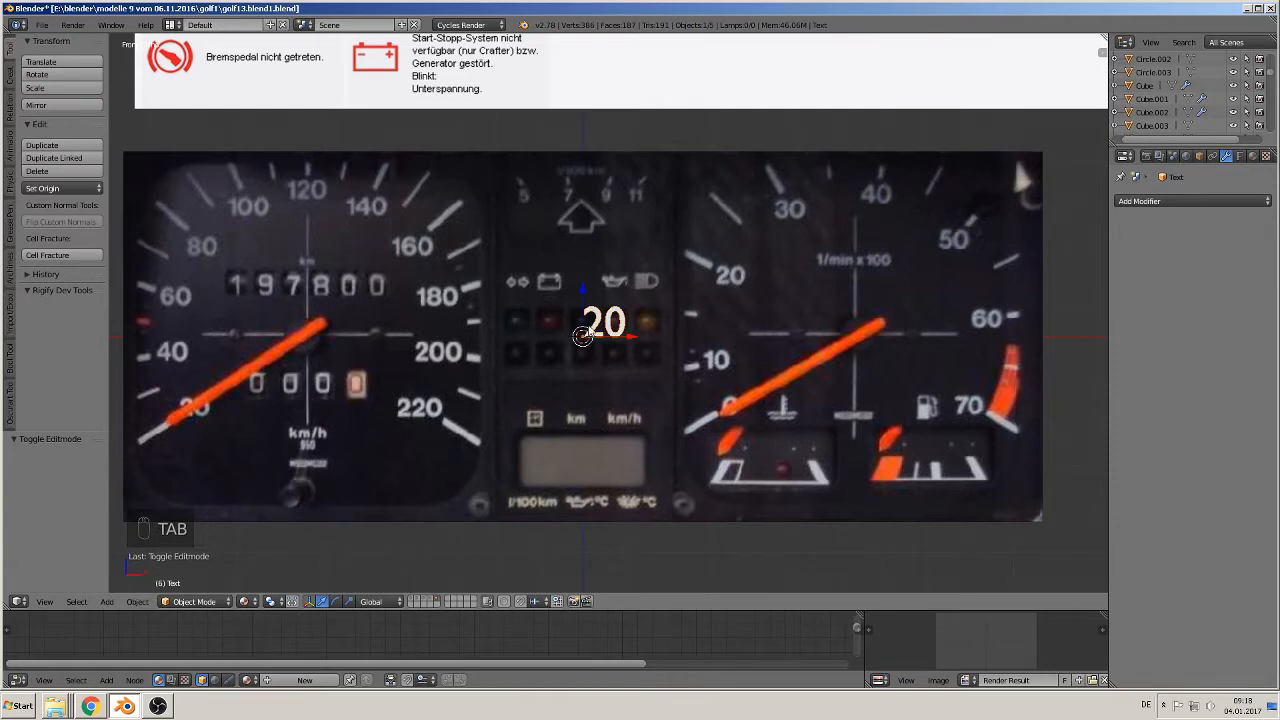
{"action": "key", "text": "shift+d"}
{"action": "left_click", "coordinate": [574, 375]}
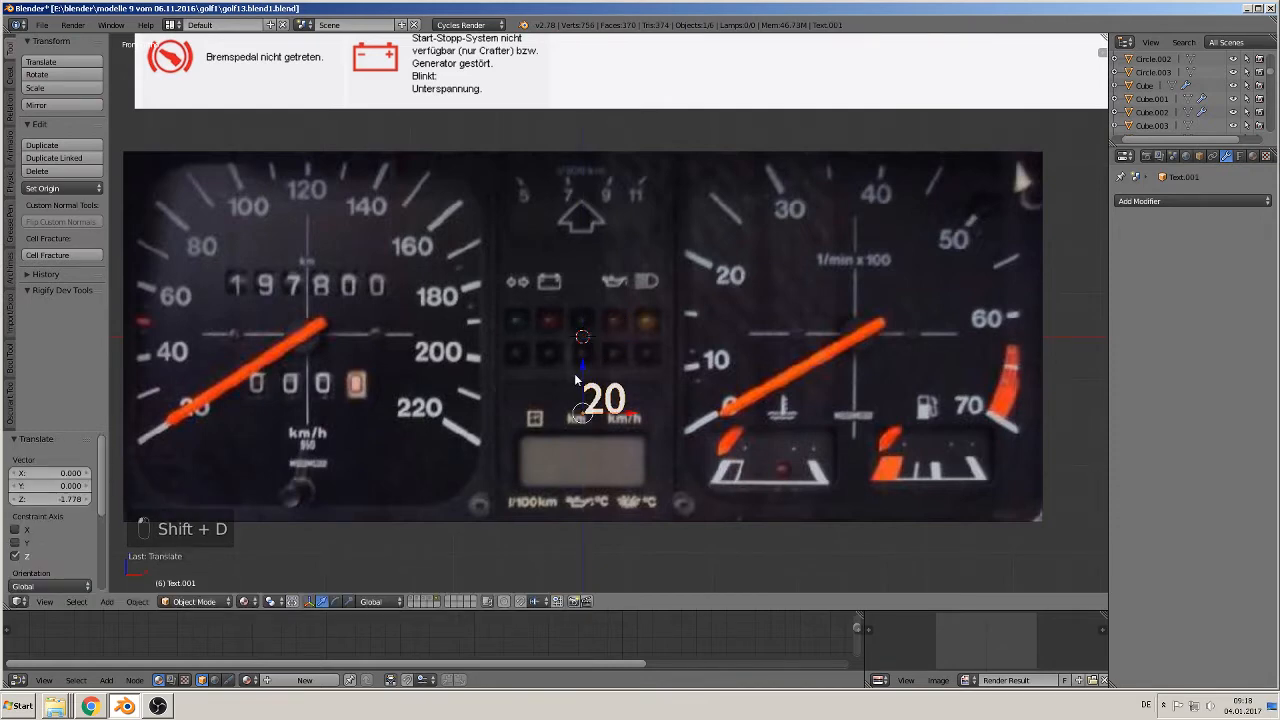
Move the instrument cluster reference image about 1.11 units along Y, behind the text objects
{"action": "middle_click_drag", "start_coordinate": [574, 373], "coordinate": [610, 340]}
{"action": "right_click", "coordinate": [608, 326]}
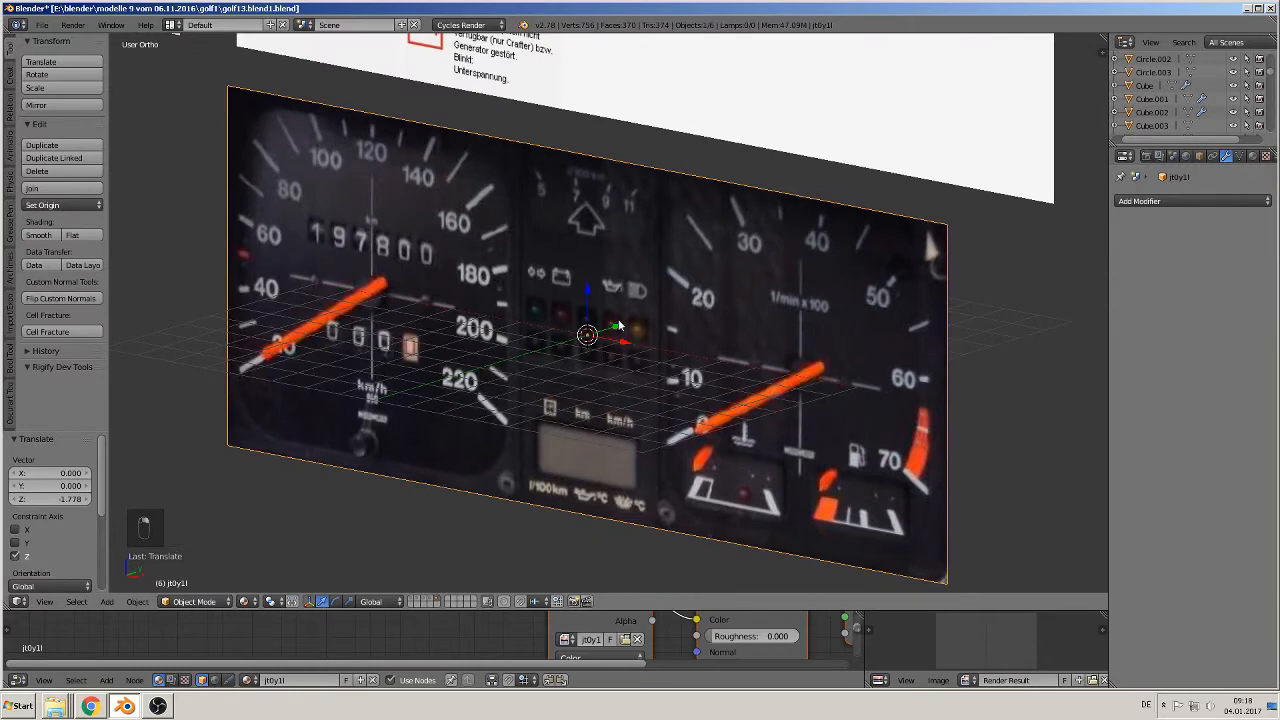
{"action": "key", "text": "g"}
{"action": "key", "text": "y"}
{"action": "left_click", "coordinate": [640, 326]}
Change the text of the lower 20 label to 40, working in the front view
{"action": "middle_click_drag", "start_coordinate": [610, 338], "coordinate": [630, 370]}
{"action": "right_click", "coordinate": [626, 401]}
{"action": "key", "text": "KP_1"}
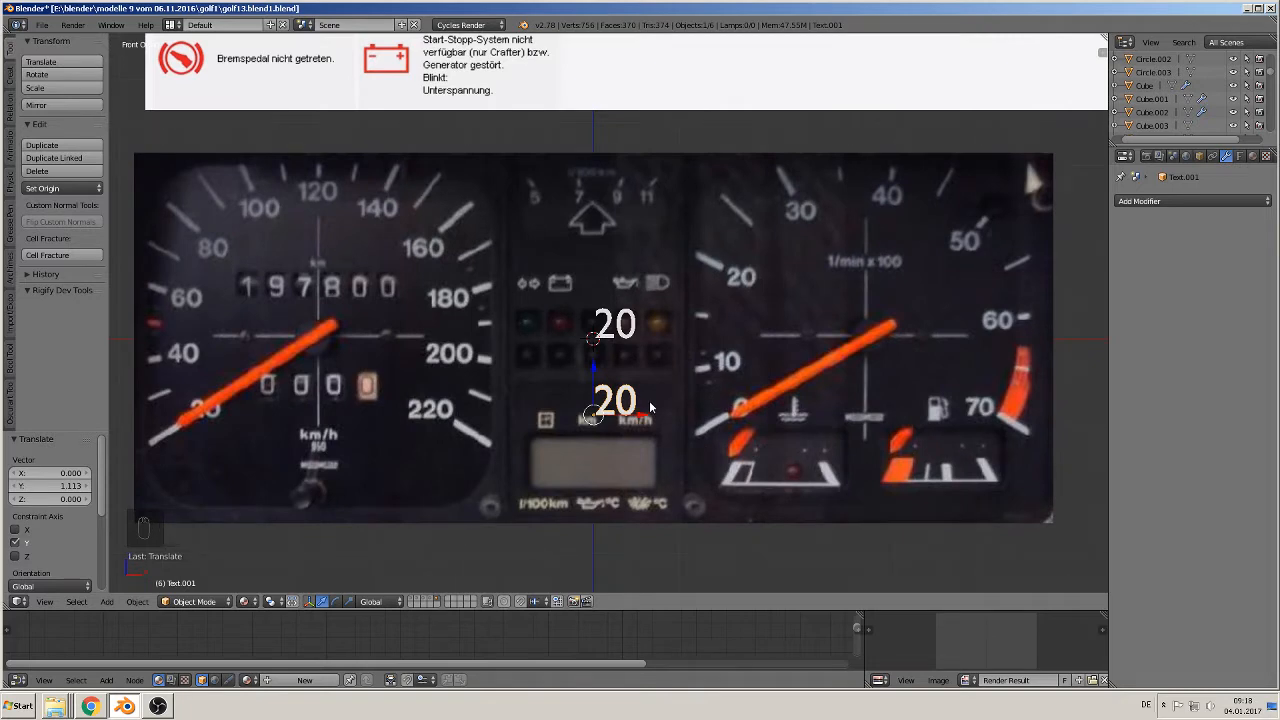
{"action": "key", "text": "Tab"}
{"action": "key", "text": "BackSpace"}
{"action": "key", "text": "BackSpace"}
{"action": "key", "text": "BackSpace"}
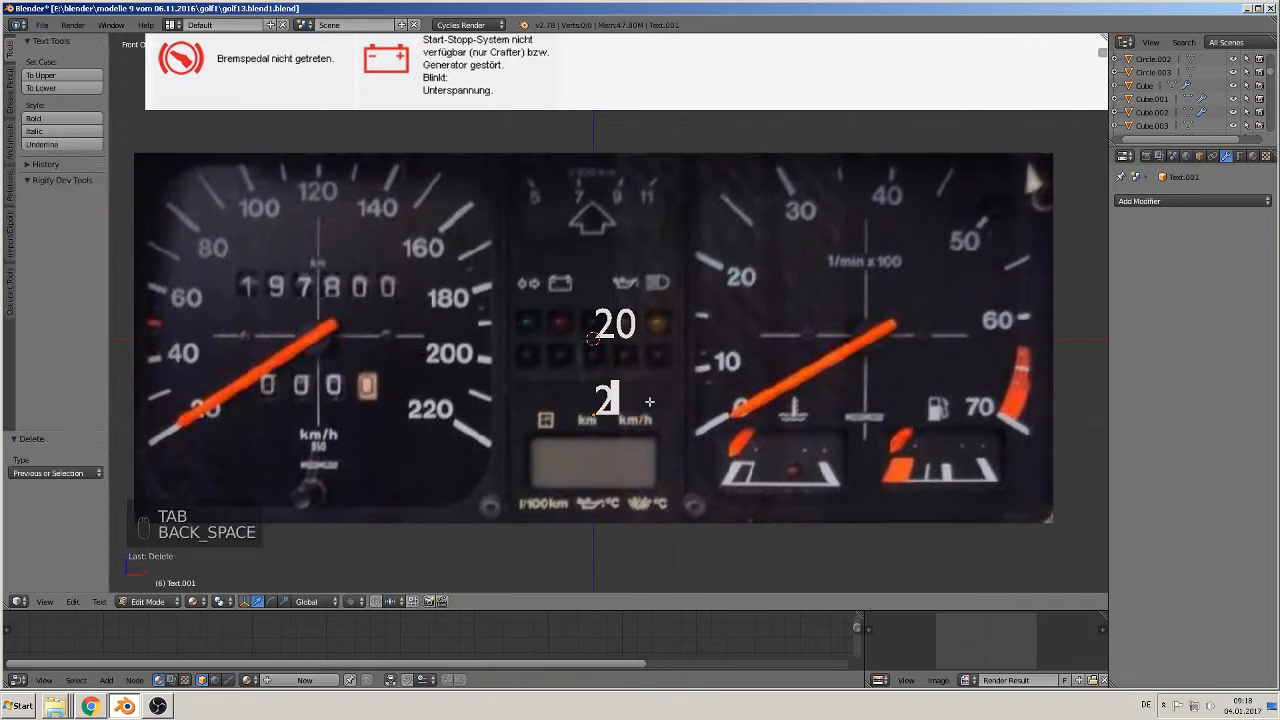
{"action": "type", "text": "40"}
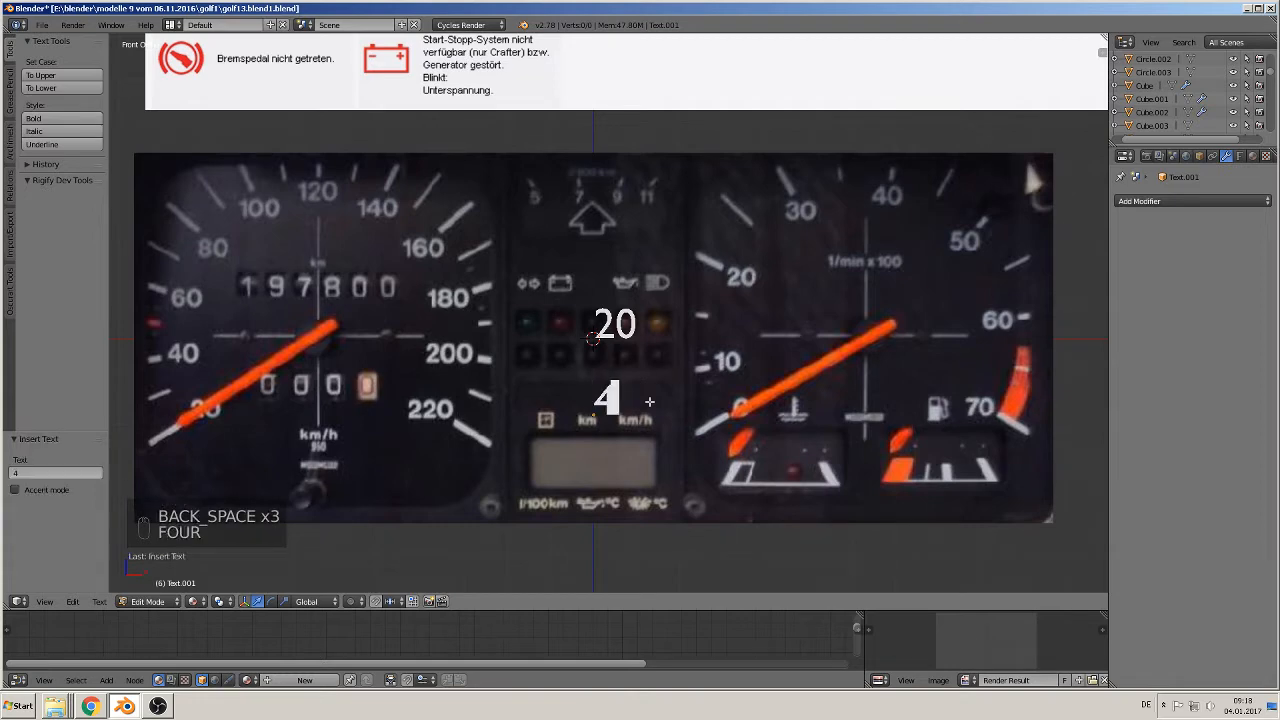
{"action": "key", "text": "Tab"}
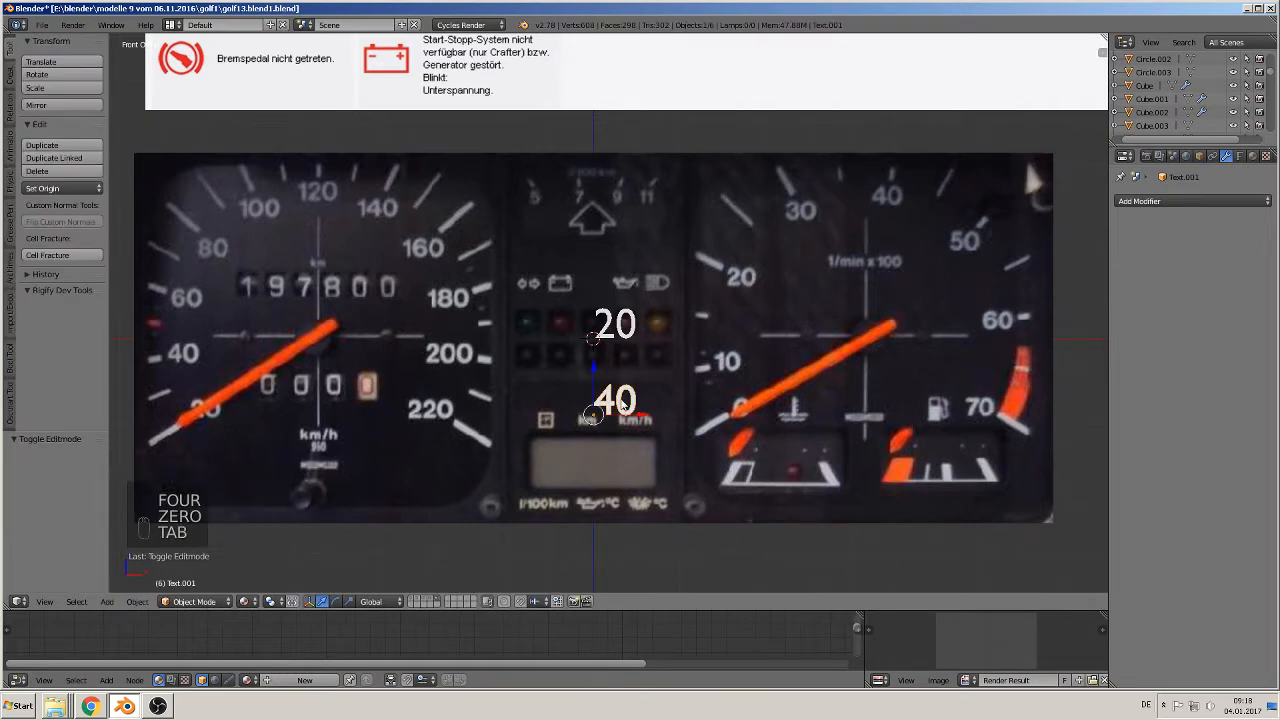
Duplicate the 40 label straight below itself along Z and change the copy's text to 60
{"action": "key", "text": "shift+d"}
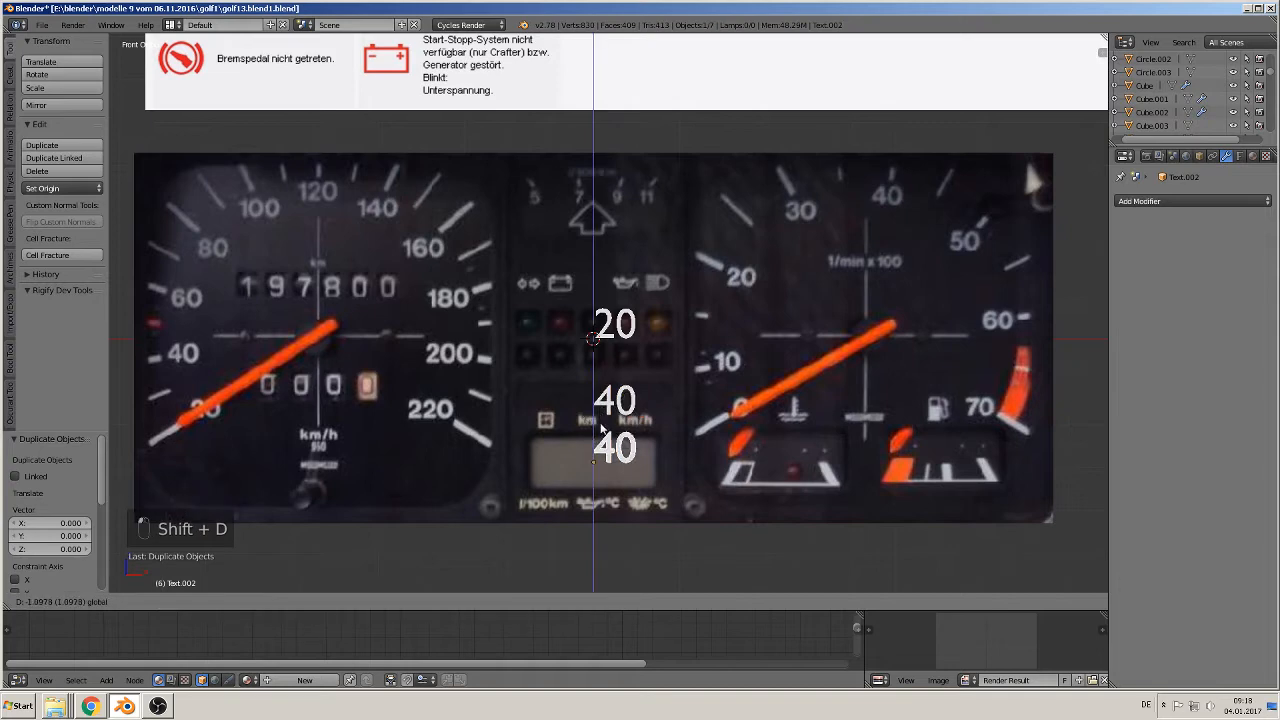
{"action": "left_click", "coordinate": [601, 423]}
{"action": "key", "text": "Tab"}
{"action": "key", "text": "BackSpace"}
{"action": "key", "text": "BackSpace"}
{"action": "key", "text": "BackSpace"}
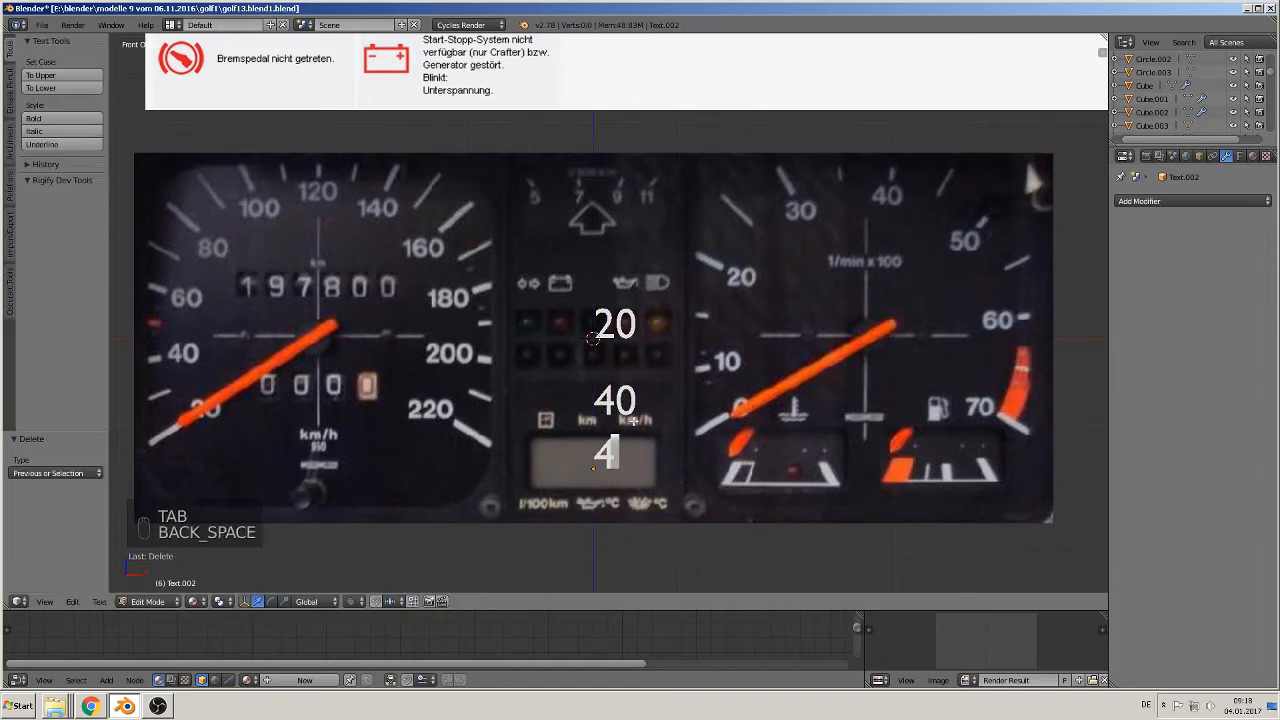
{"action": "type", "text": "60"}
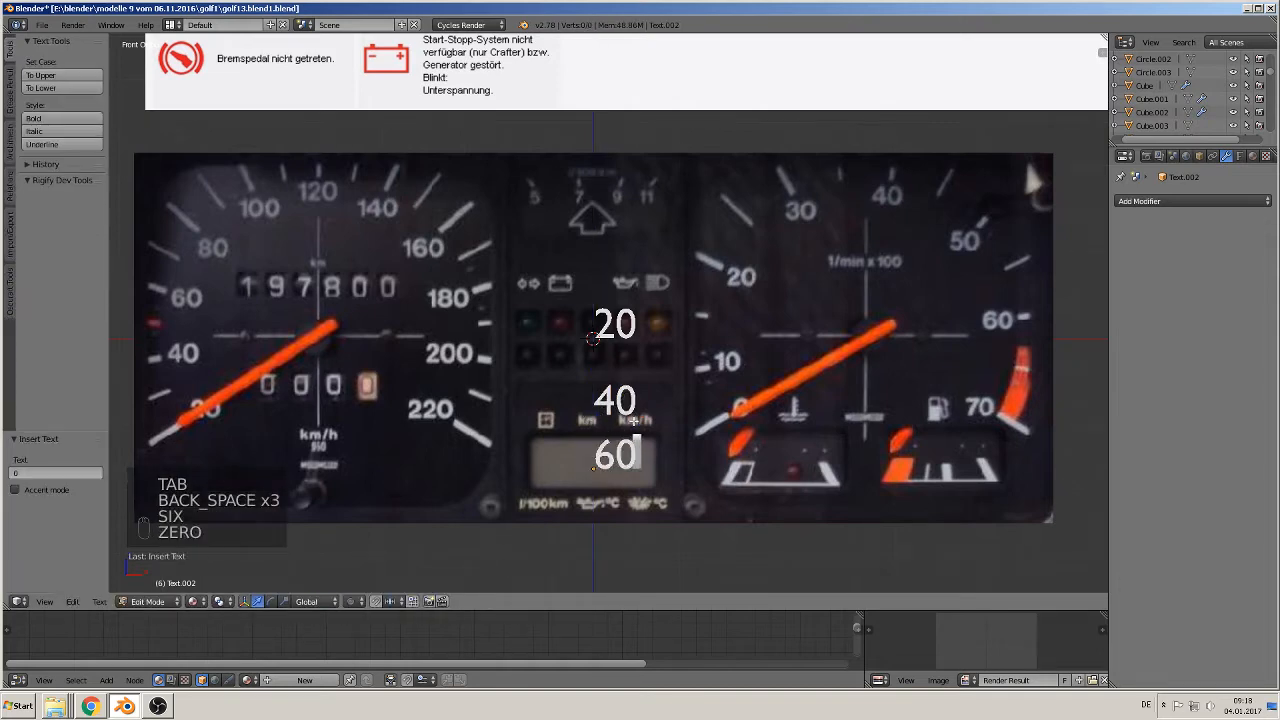
{"action": "key", "text": "Return"}
{"action": "key", "text": "Tab"}
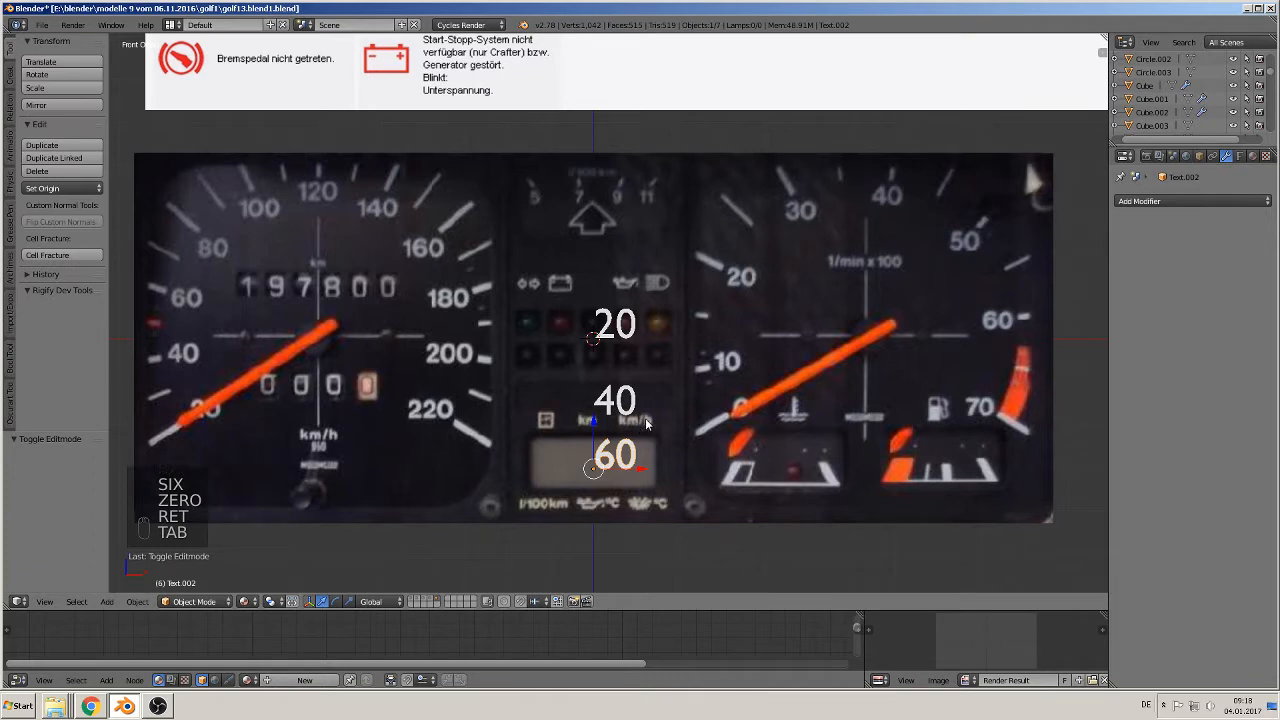
Duplicate the 60 label straight below itself, near the cluster's lower edge, and change the copy's text to 80
{"action": "key", "text": "shift+d"}
{"action": "left_click", "coordinate": [596, 488]}
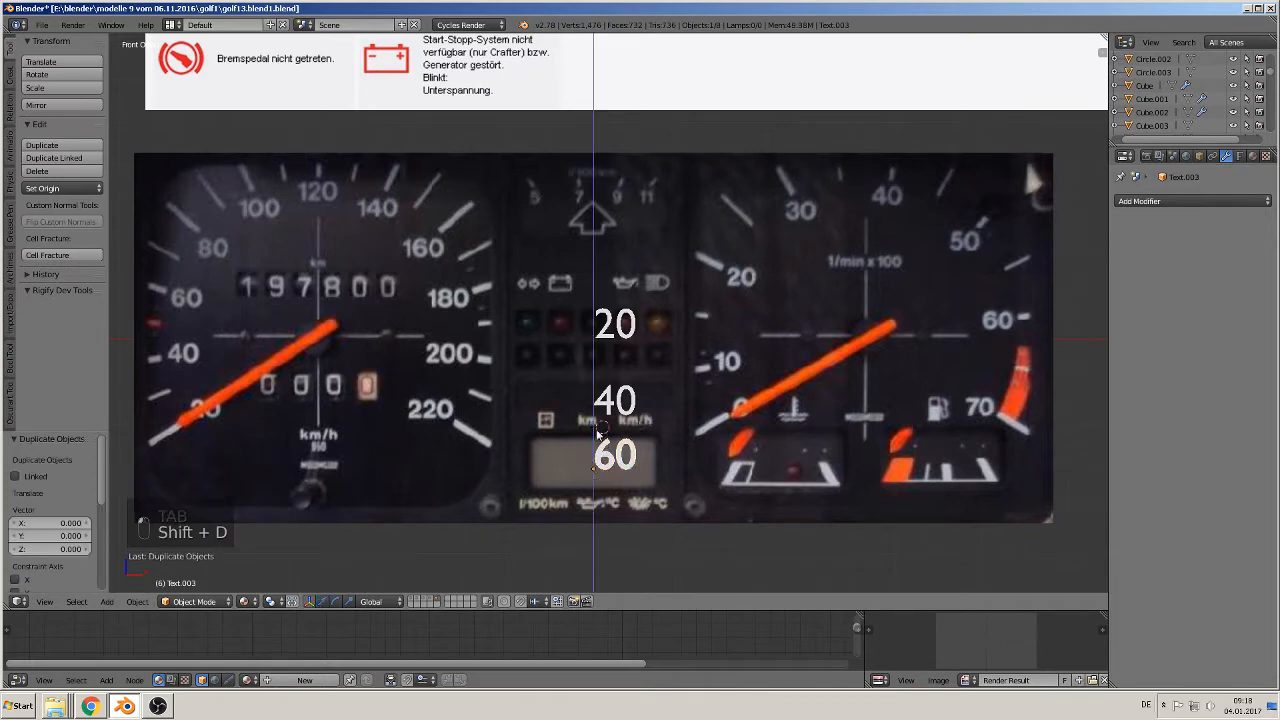
{"action": "key", "text": "Tab"}
{"action": "key", "text": "BackSpace"}
{"action": "key", "text": "BackSpace"}
{"action": "key", "text": "BackSpace"}
{"action": "key", "text": "BackSpace"}
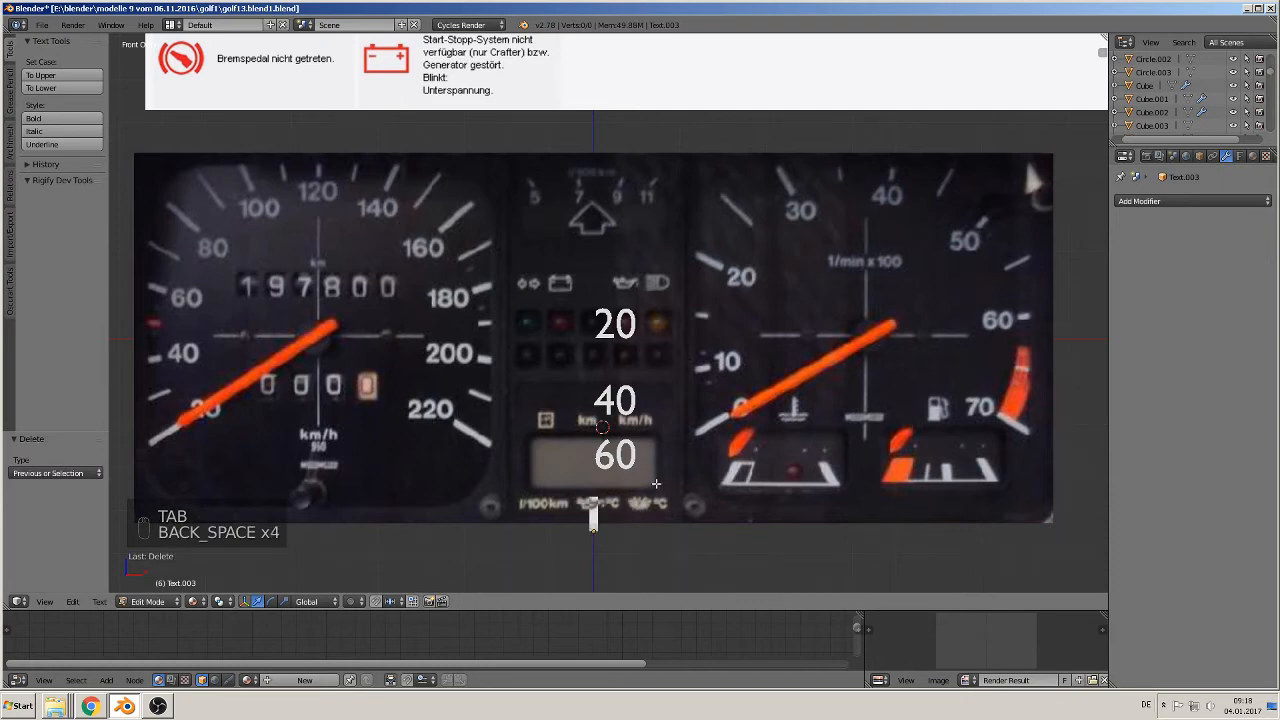
{"action": "type", "text": "80"}
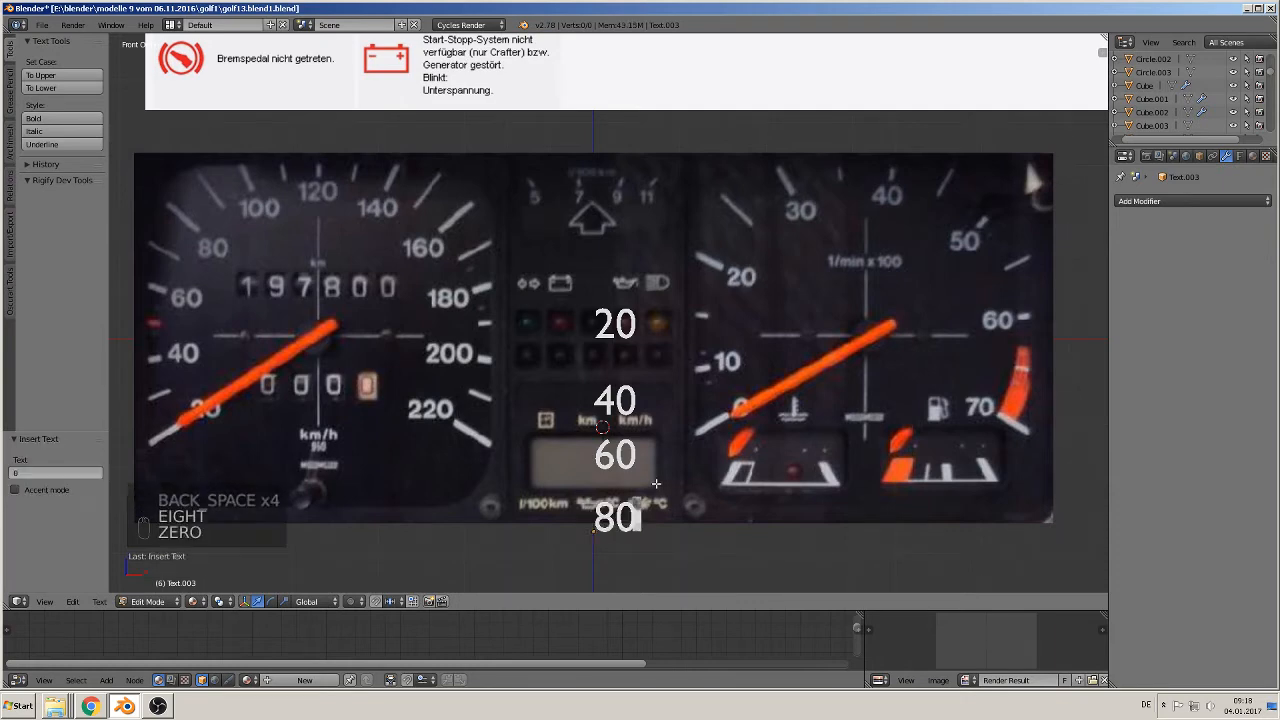
{"action": "key", "text": "Tab"}
Shift the 80 label about 0.12 units in negative X and place a duplicate about 4.96 units further in negative X
{"action": "mouse_move", "coordinate": [642, 535]}
{"action": "right_mouse_down"}
{"action": "mouse_move", "coordinate": [479, 520]}
{"action": "mouse_move", "coordinate": [638, 517]}
{"action": "right_mouse_up"}
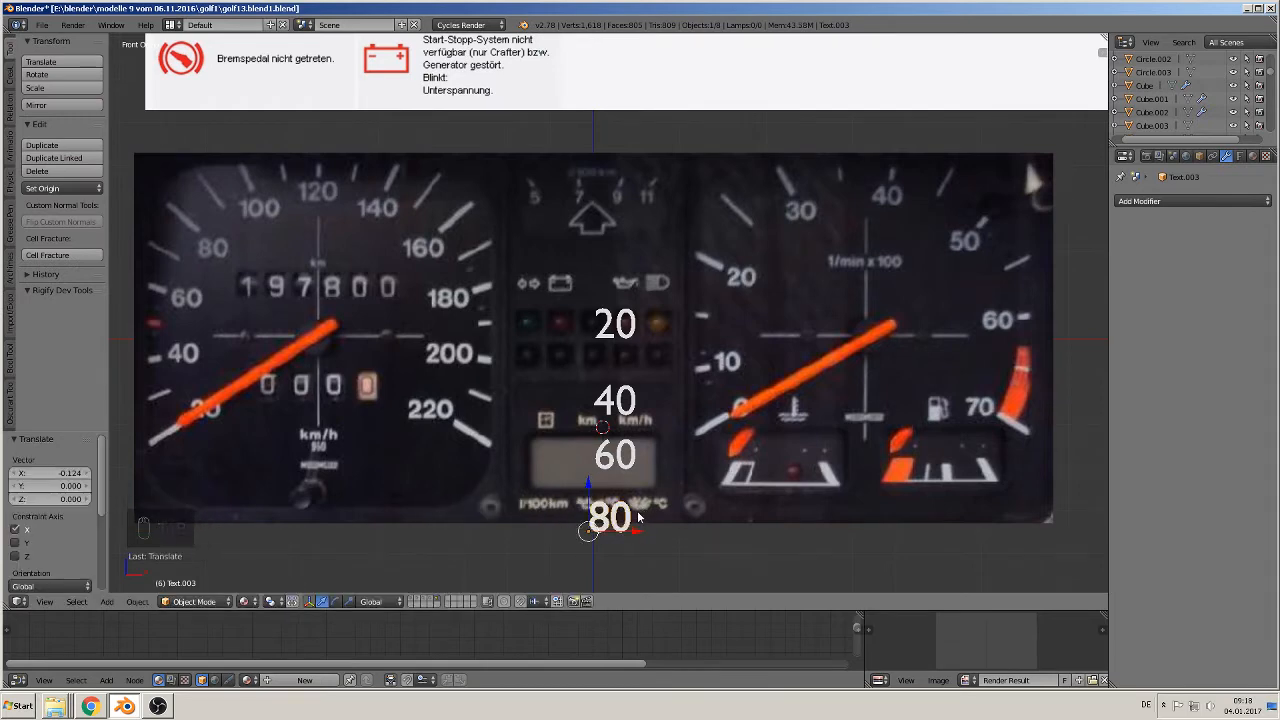
{"action": "key", "text": "shift+d"}
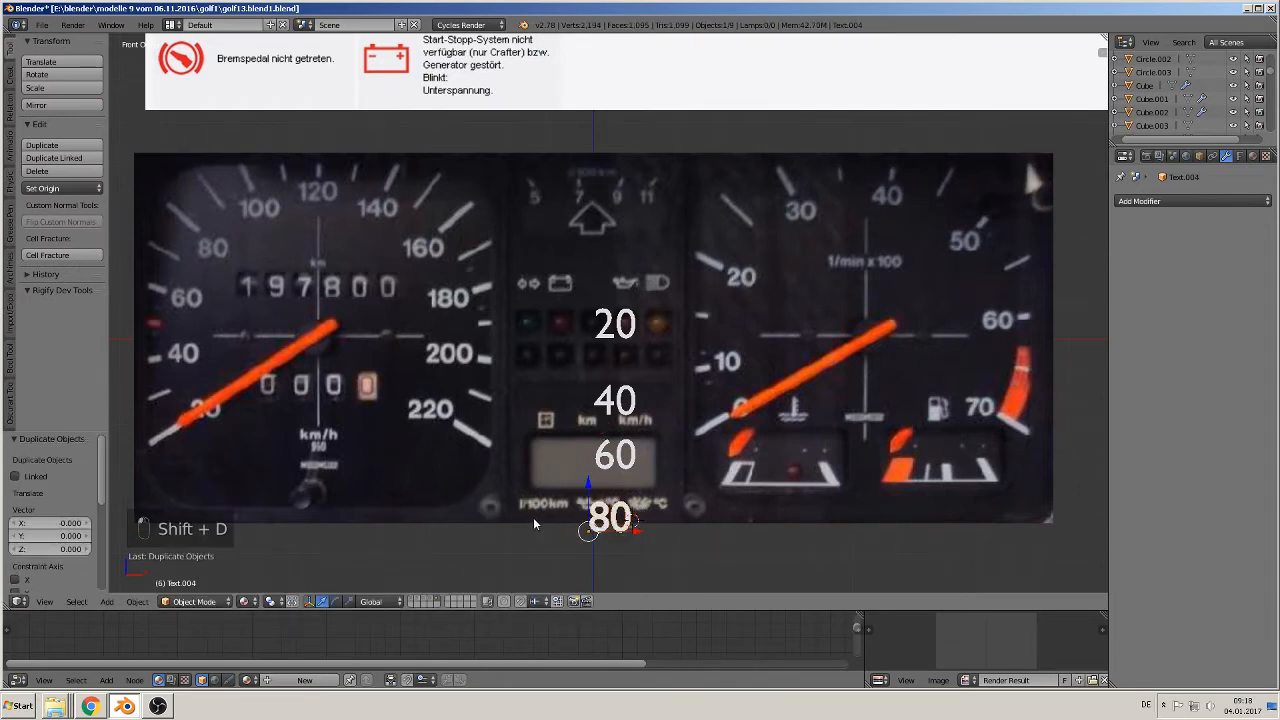
{"action": "left_click", "coordinate": [414, 461]}
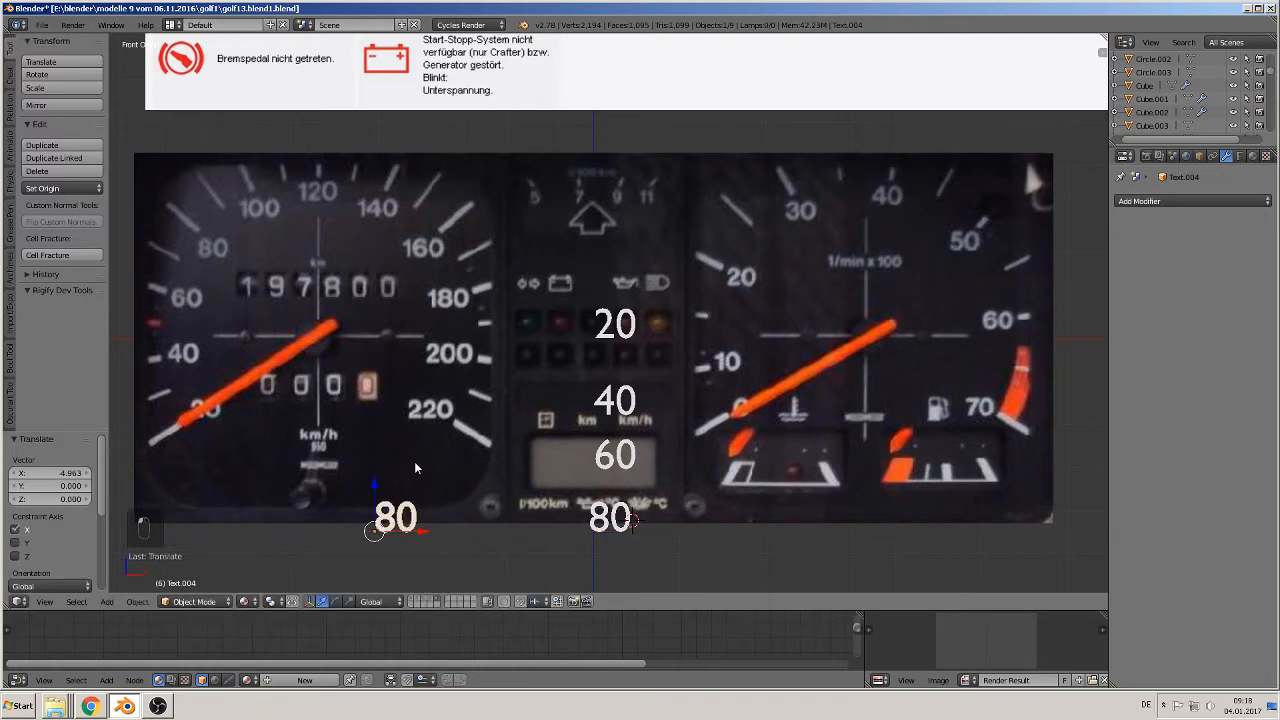
Change the text of the duplicated 80 label below the speedometer to 100
{"action": "key", "text": "Tab"}
{"action": "key", "text": "BackSpace"}
{"action": "key", "text": "BackSpace"}
{"action": "key", "text": "BackSpace"}
{"action": "type", "text": "1"}
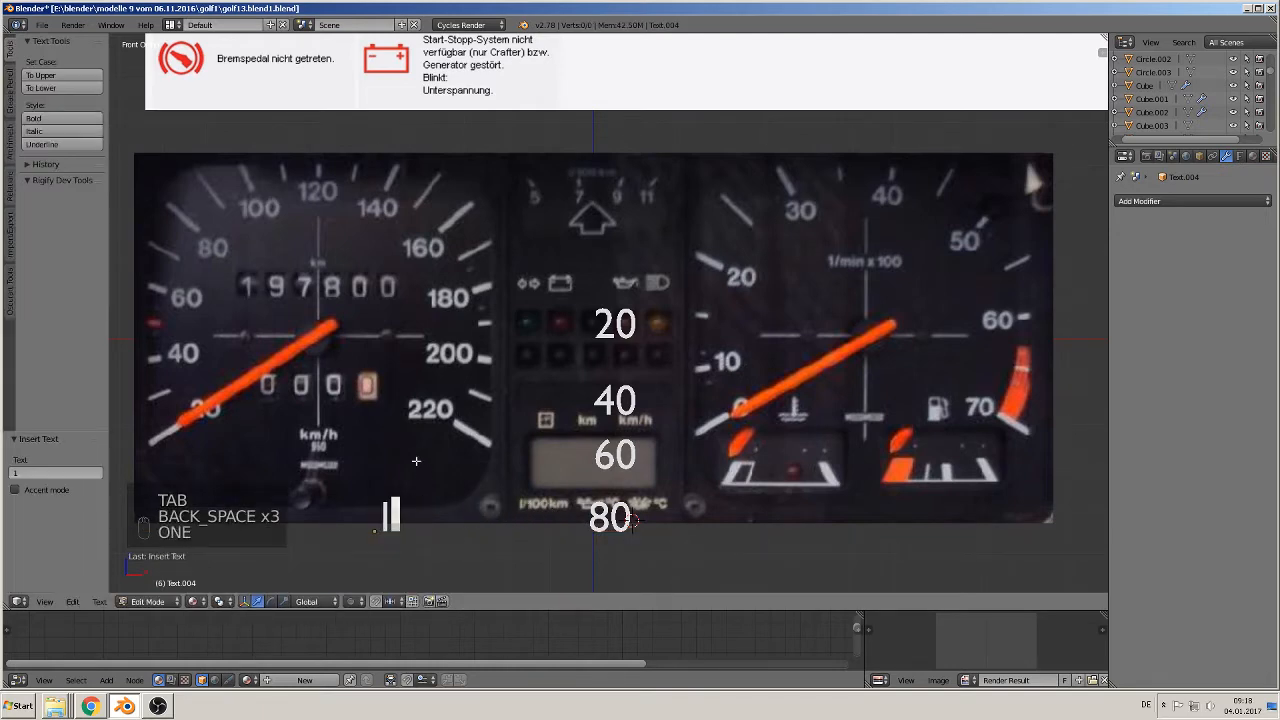
{"action": "type", "text": "00"}
{"action": "key", "text": "Tab"}
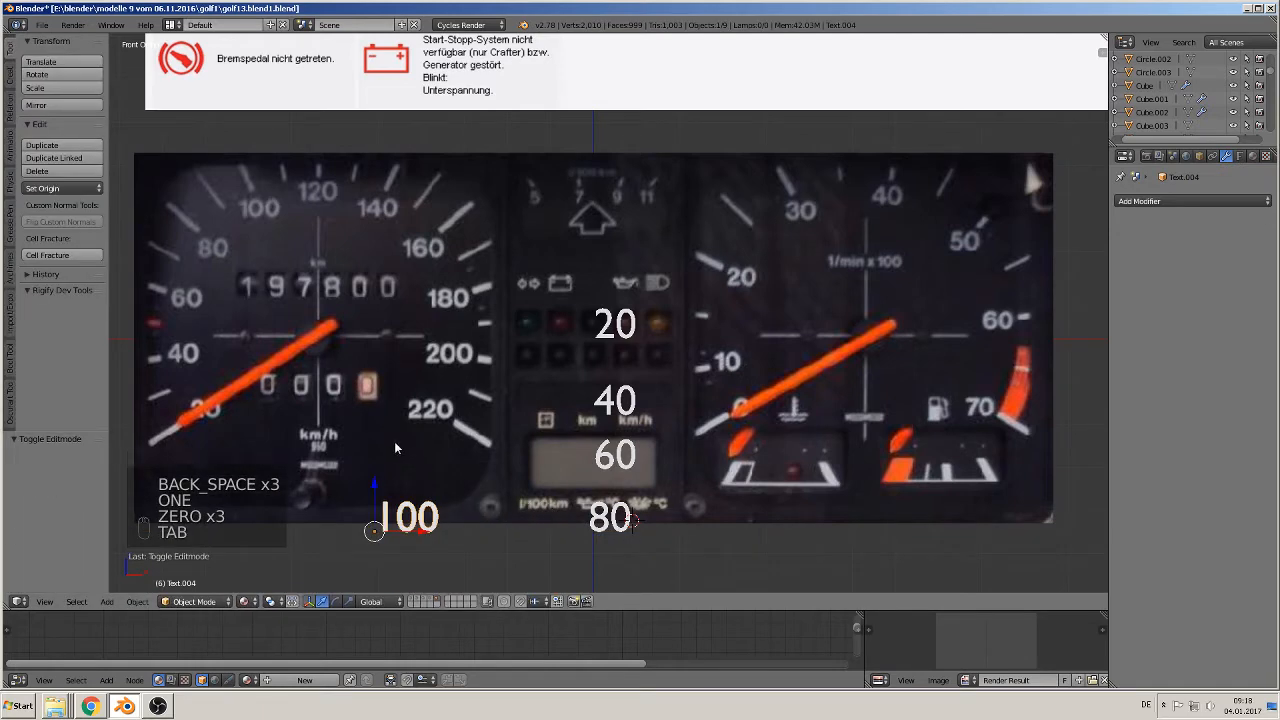
Duplicate the 100 label straight above itself along Z and change the copy's text to 120
{"action": "key", "text": "shift+d"}
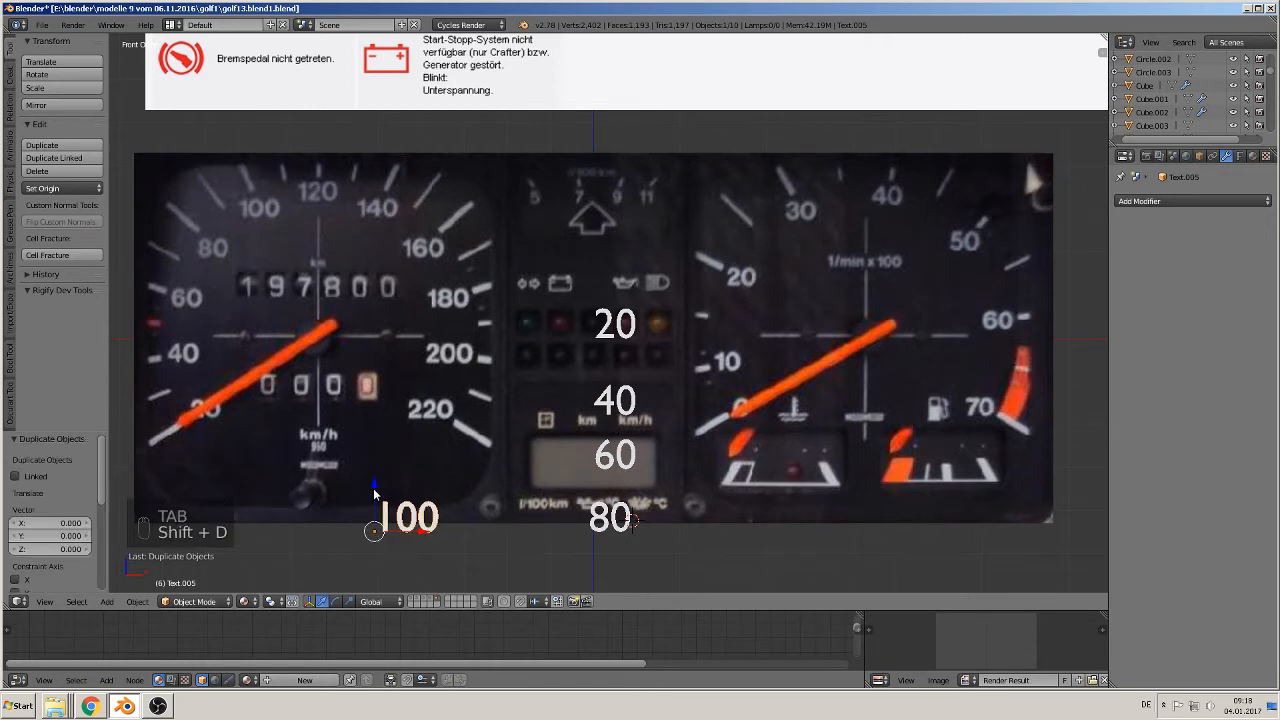
{"action": "left_click", "coordinate": [378, 430]}
{"action": "key", "text": "Tab"}
{"action": "key", "text": "BackSpace"}
{"action": "key", "text": "BackSpace"}
{"action": "key", "text": "BackSpace"}
{"action": "key", "text": "BackSpace"}
{"action": "key", "text": "BackSpace"}
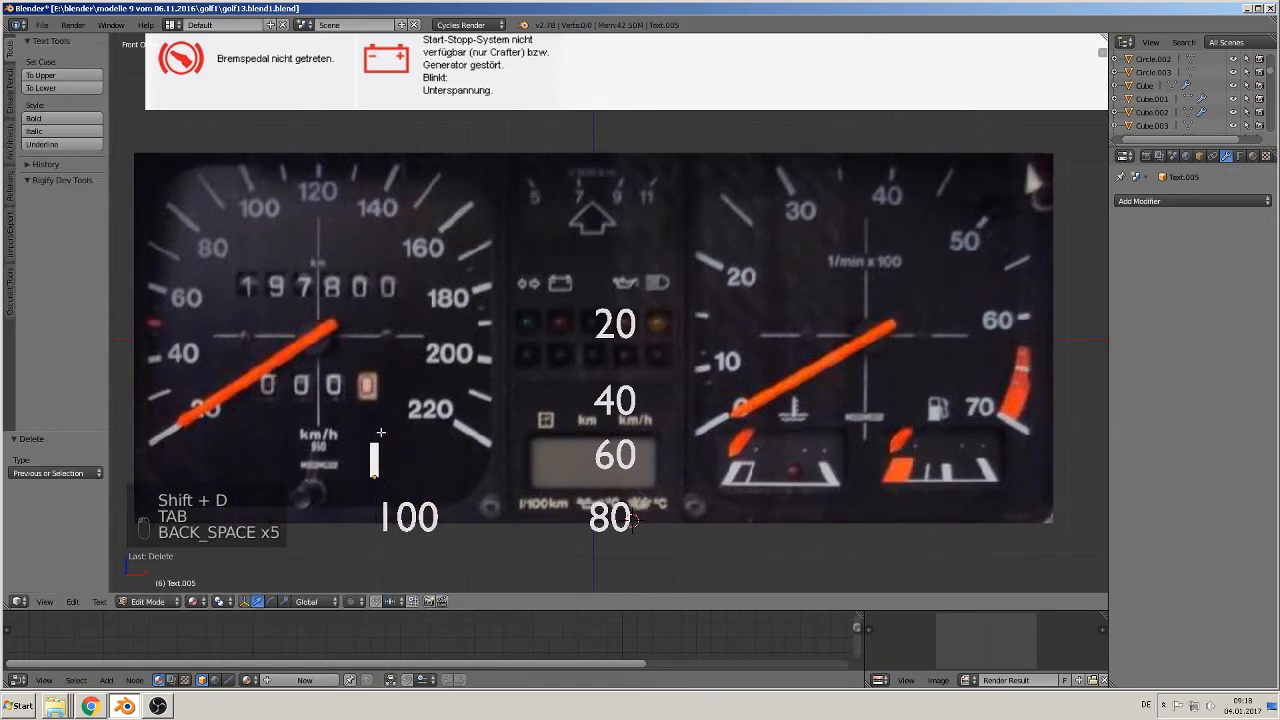
{"action": "type", "text": "120"}
{"action": "key", "text": "Return"}
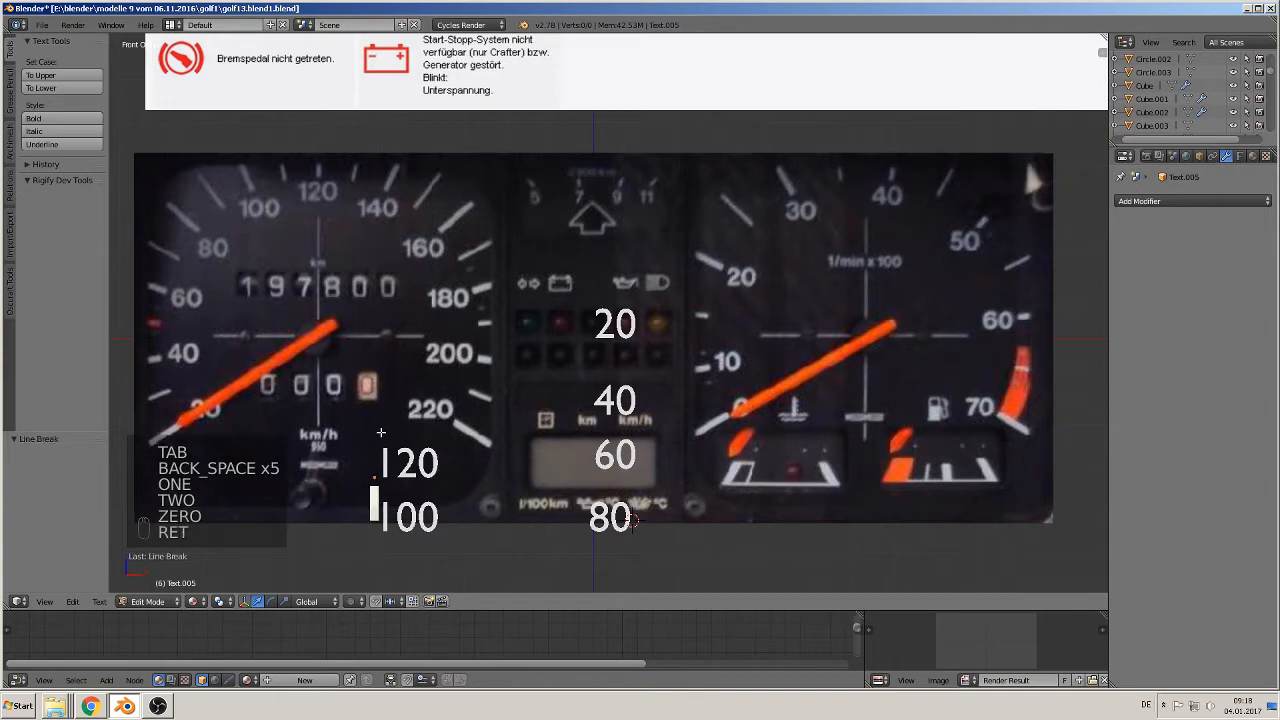
{"action": "key", "text": "Tab"}
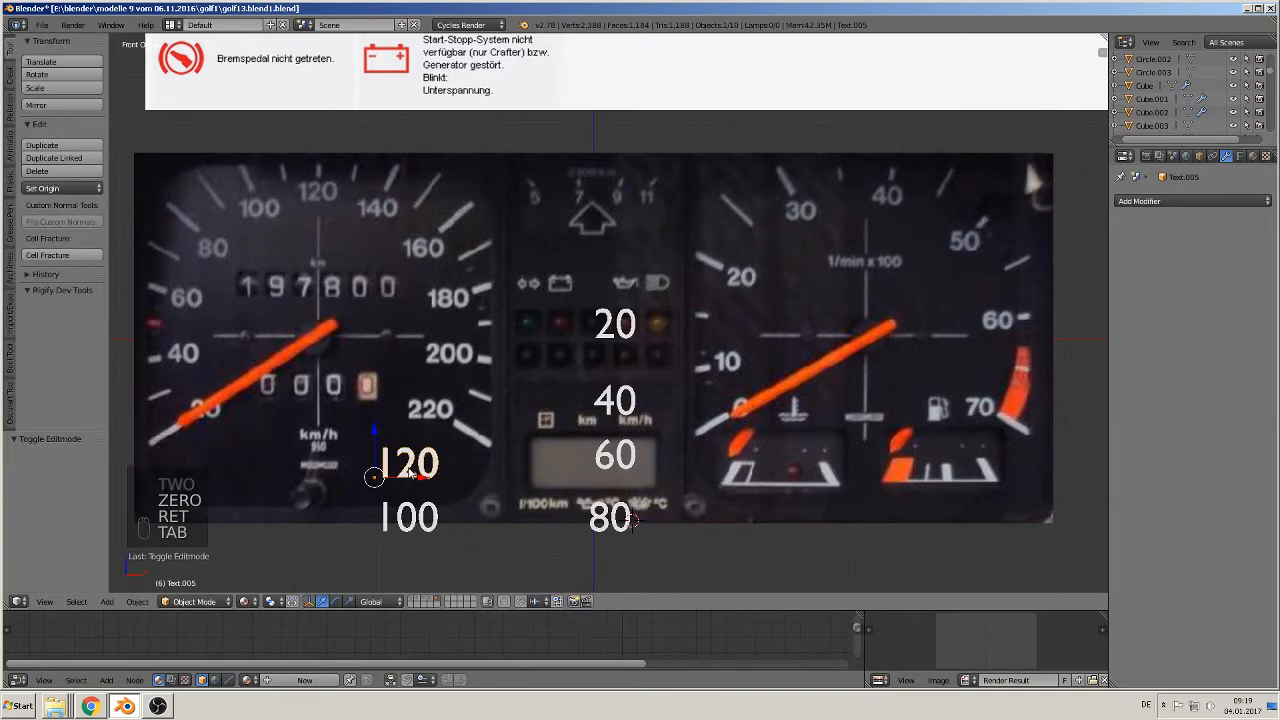
Duplicate the 120 label about 3.31 units in negative X and change the copy's text to 140
{"action": "key", "text": "shift+d"}
{"action": "key", "text": "x"}
{"action": "left_click", "coordinate": [324, 406]}
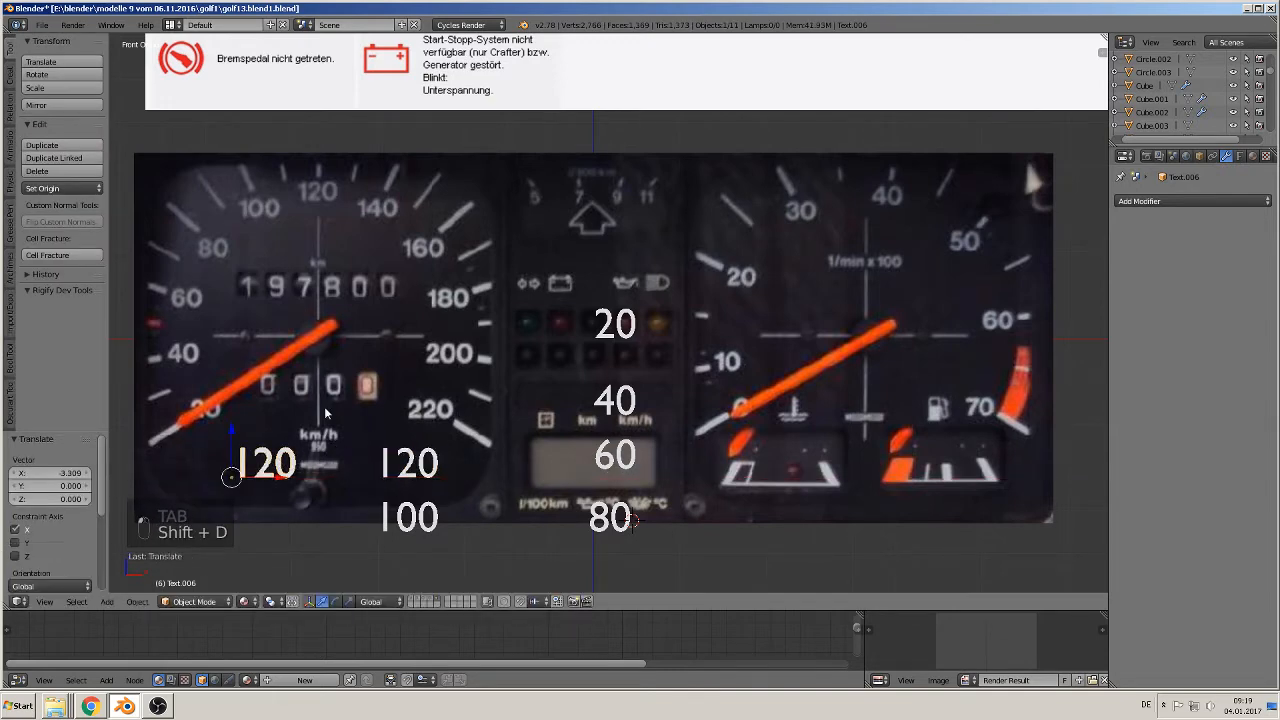
{"action": "key", "text": "Tab"}
{"action": "key", "text": "BackSpace"}
{"action": "key", "text": "BackSpace"}
{"action": "key", "text": "BackSpace"}
{"action": "key", "text": "BackSpace"}
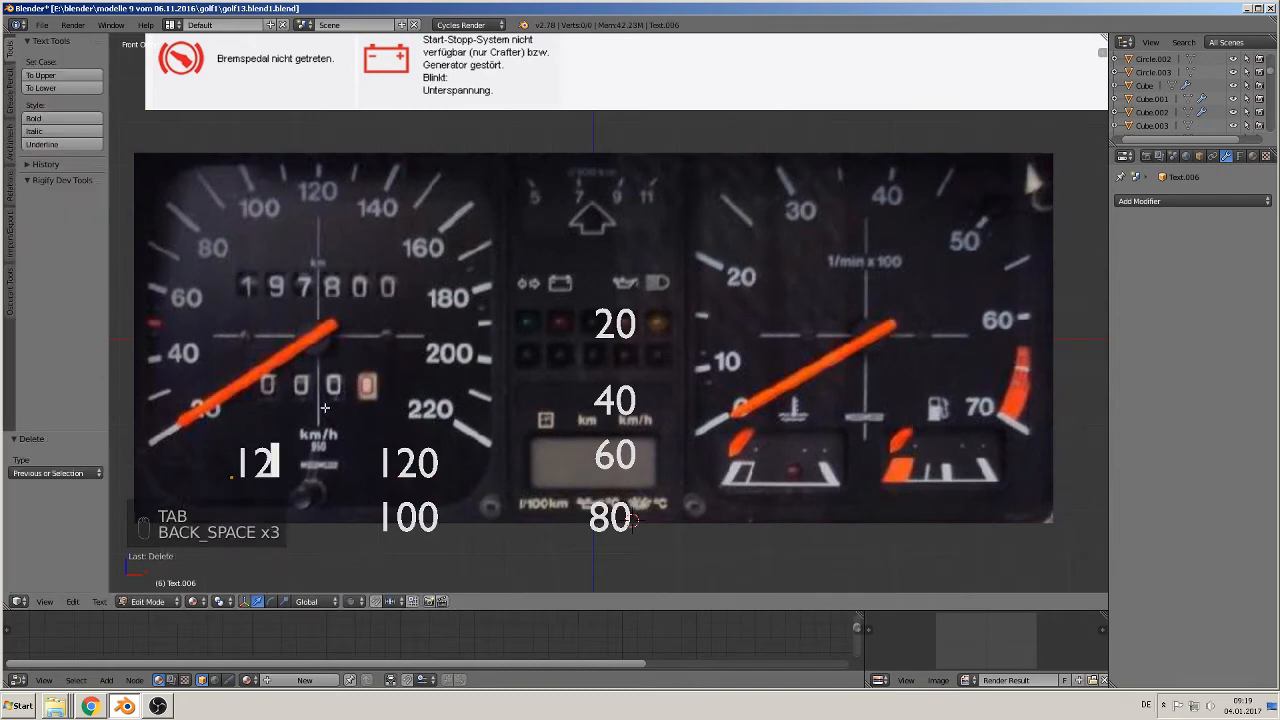
{"action": "type", "text": "40"}
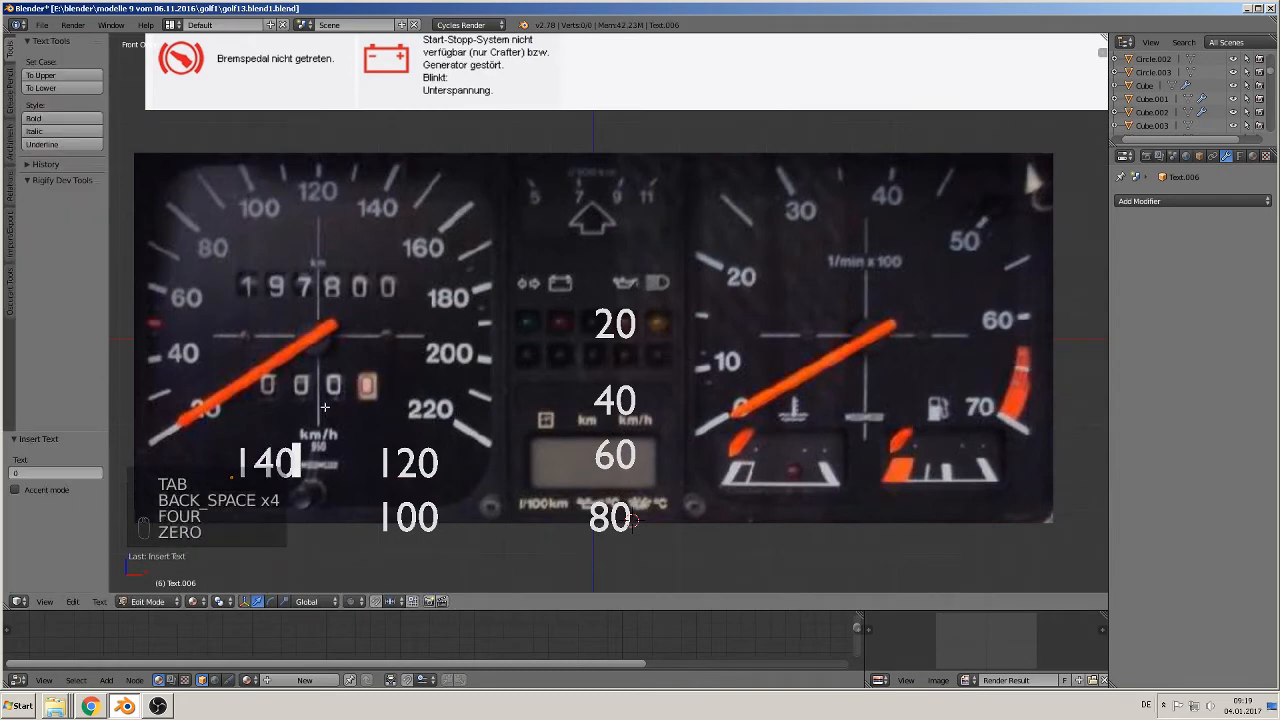
{"action": "key", "text": "Tab"}
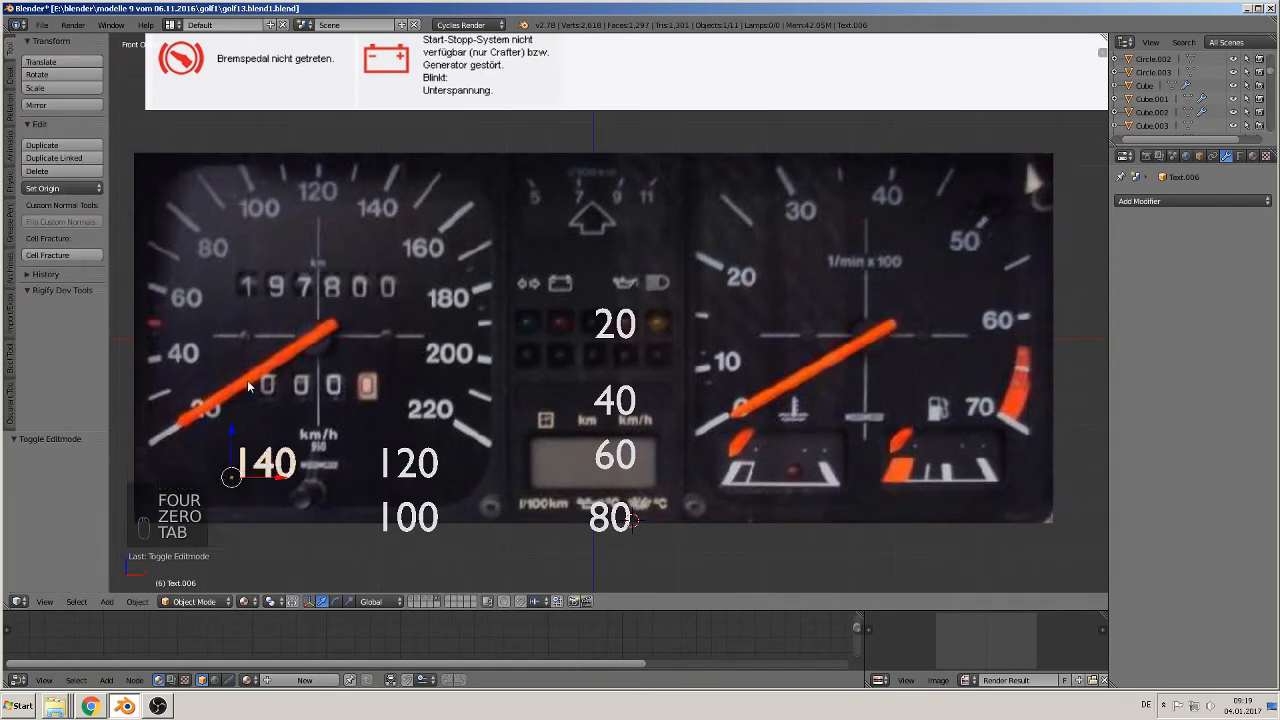
Duplicate the 140 label about 1.64 units straight down along Z and change the copy's text to 160
{"action": "key", "text": "shift+d"}
{"action": "left_click", "coordinate": [237, 500]}
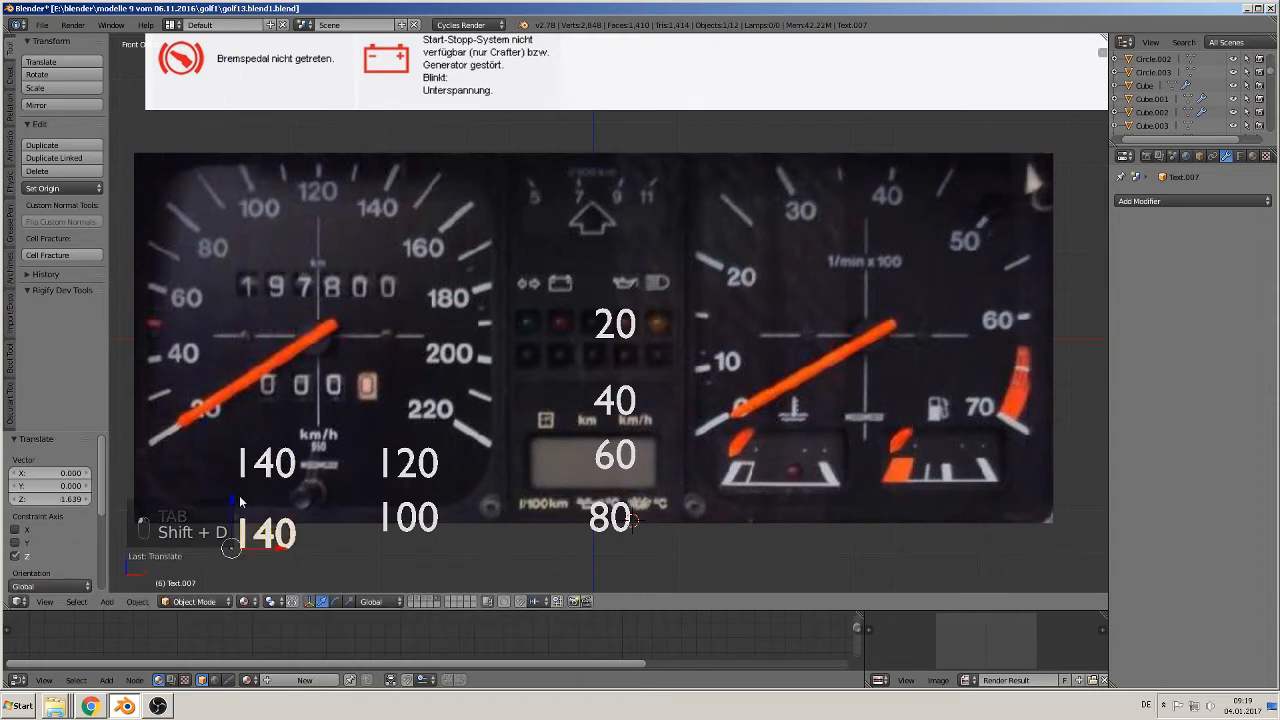
{"action": "key", "text": "Tab"}
{"action": "key", "text": "BackSpace"}
{"action": "key", "text": "BackSpace"}
{"action": "key", "text": "BackSpace"}
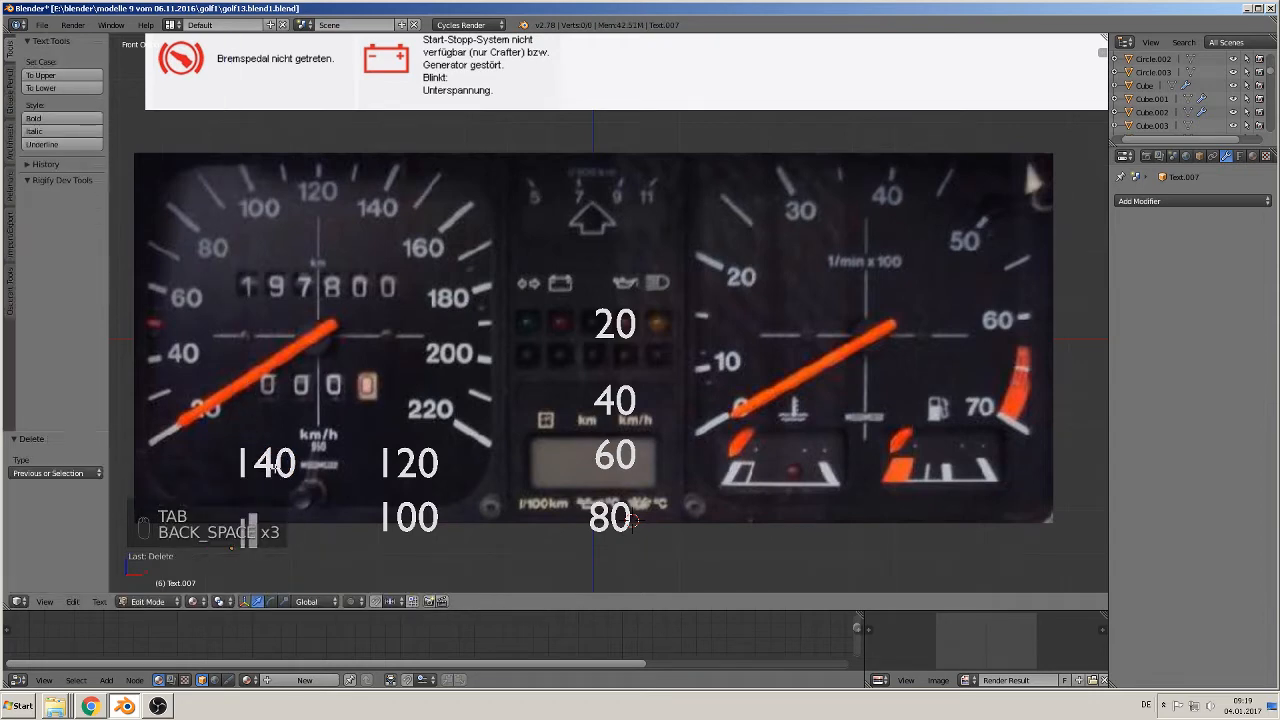
{"action": "type", "text": "60"}
{"action": "key", "text": "Tab"}
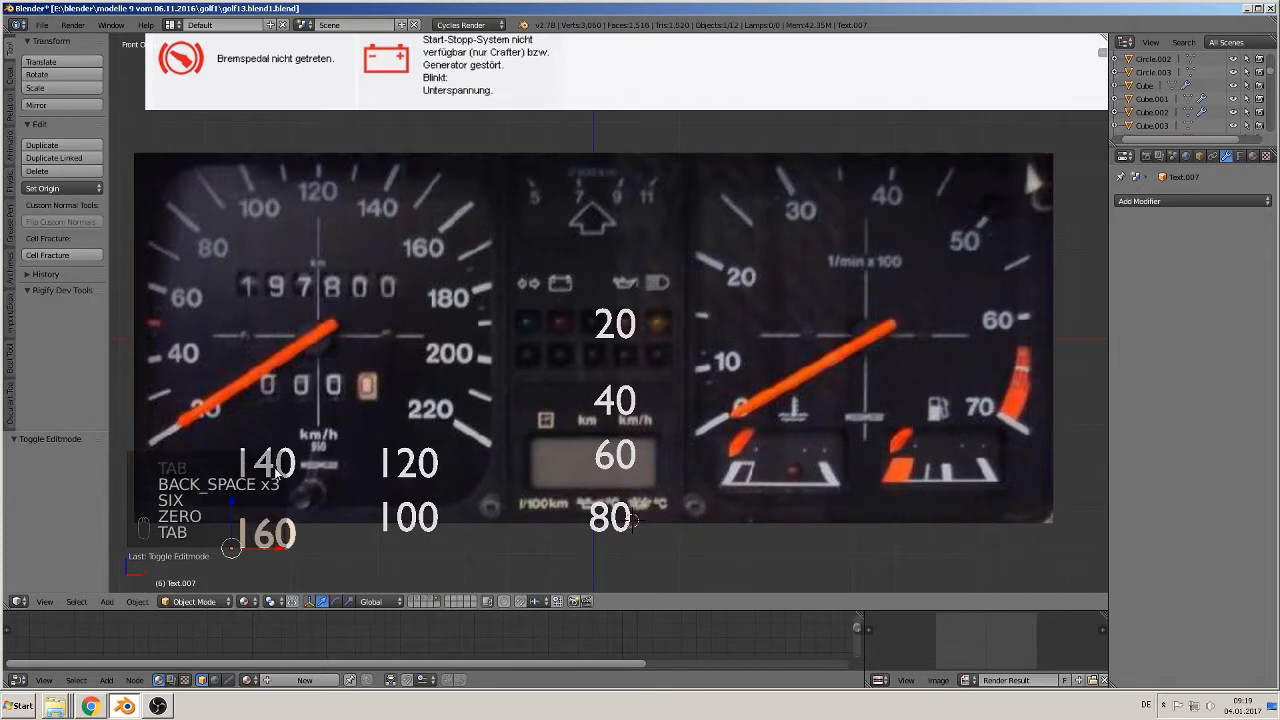
Duplicate the 160 label about 5.33 units in positive X and change the copy's text to 180
{"action": "key", "text": "shift+d"}
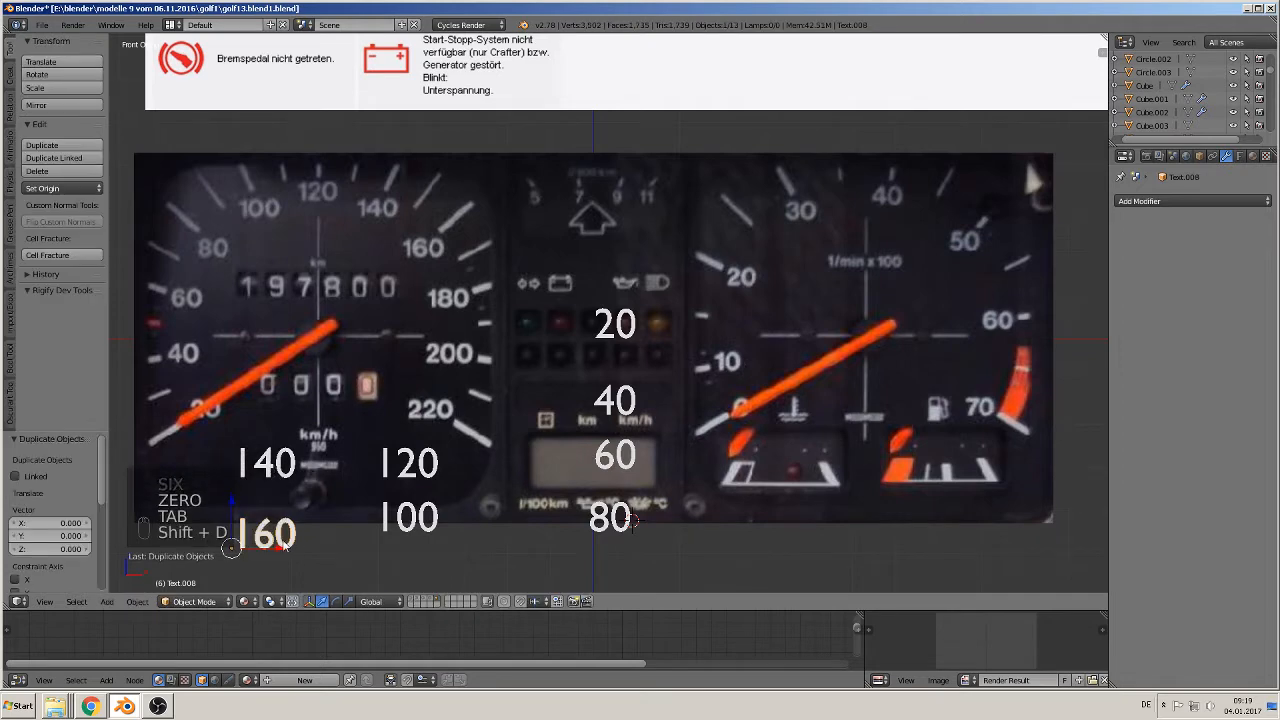
{"action": "left_click", "coordinate": [508, 565]}
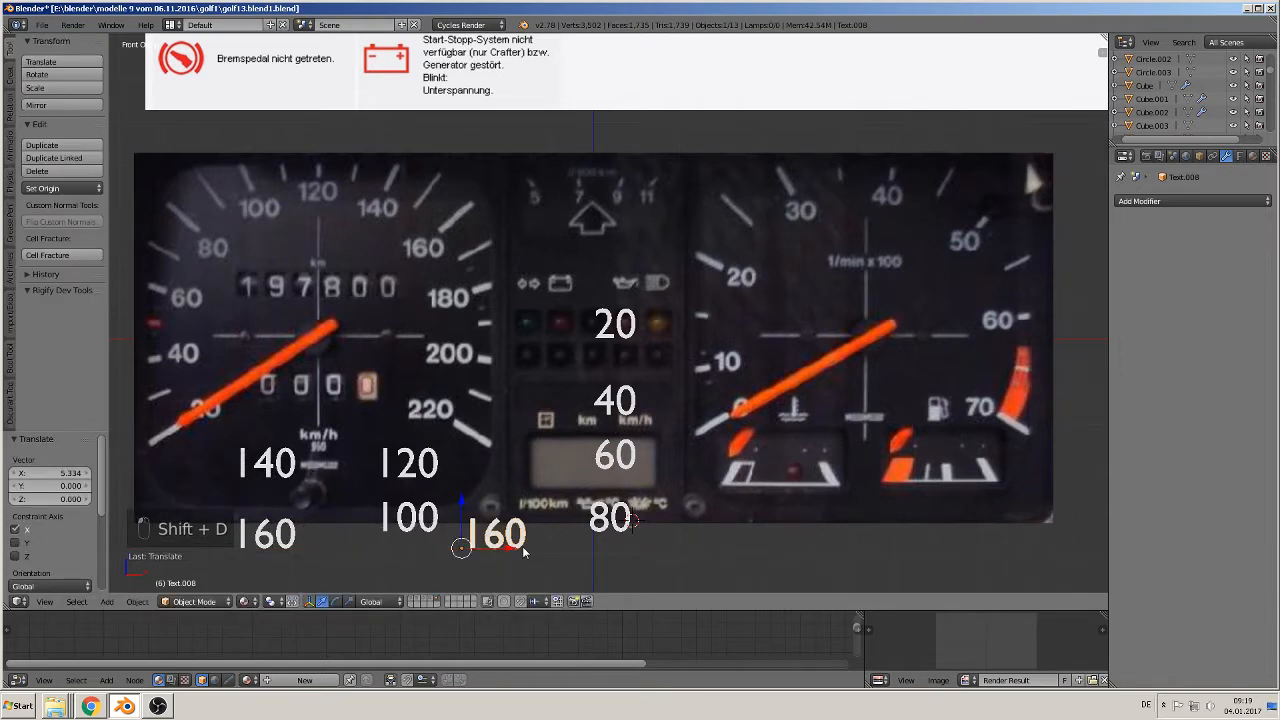
{"action": "key", "text": "Tab"}
{"action": "key", "text": "BackSpace"}
{"action": "key", "text": "BackSpace"}
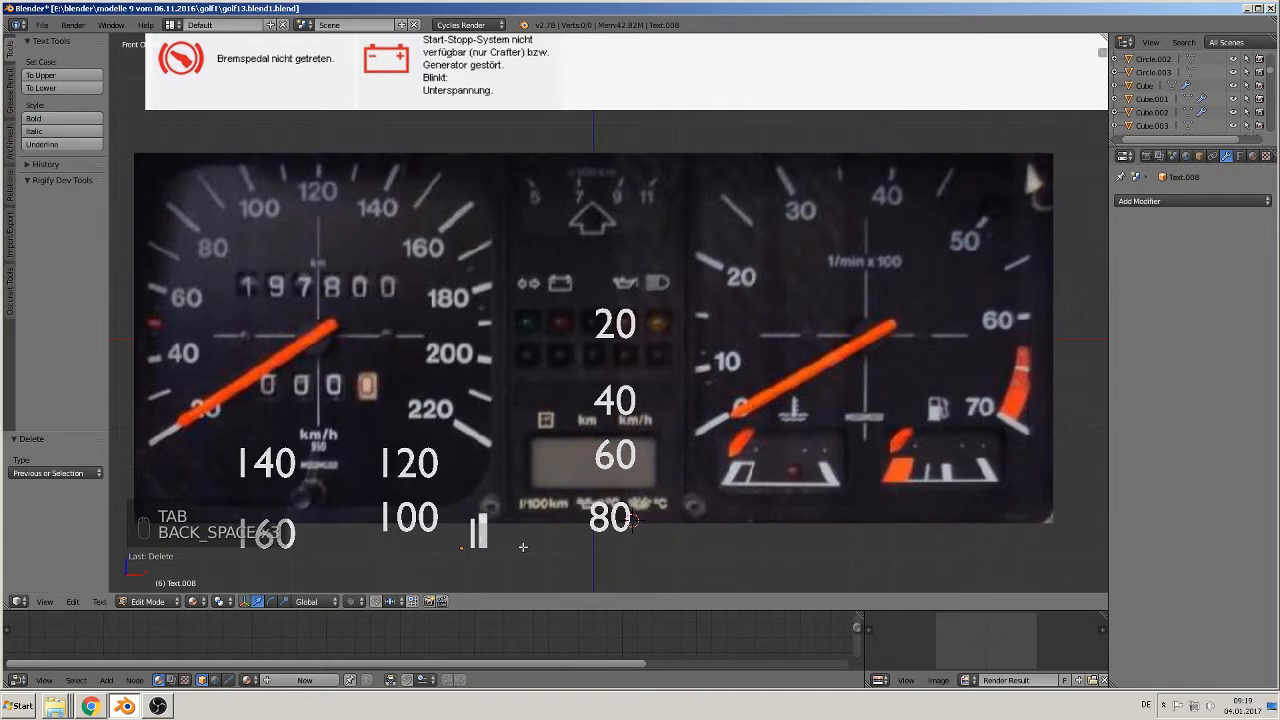
{"action": "type", "text": "80"}
{"action": "key", "text": "Tab"}
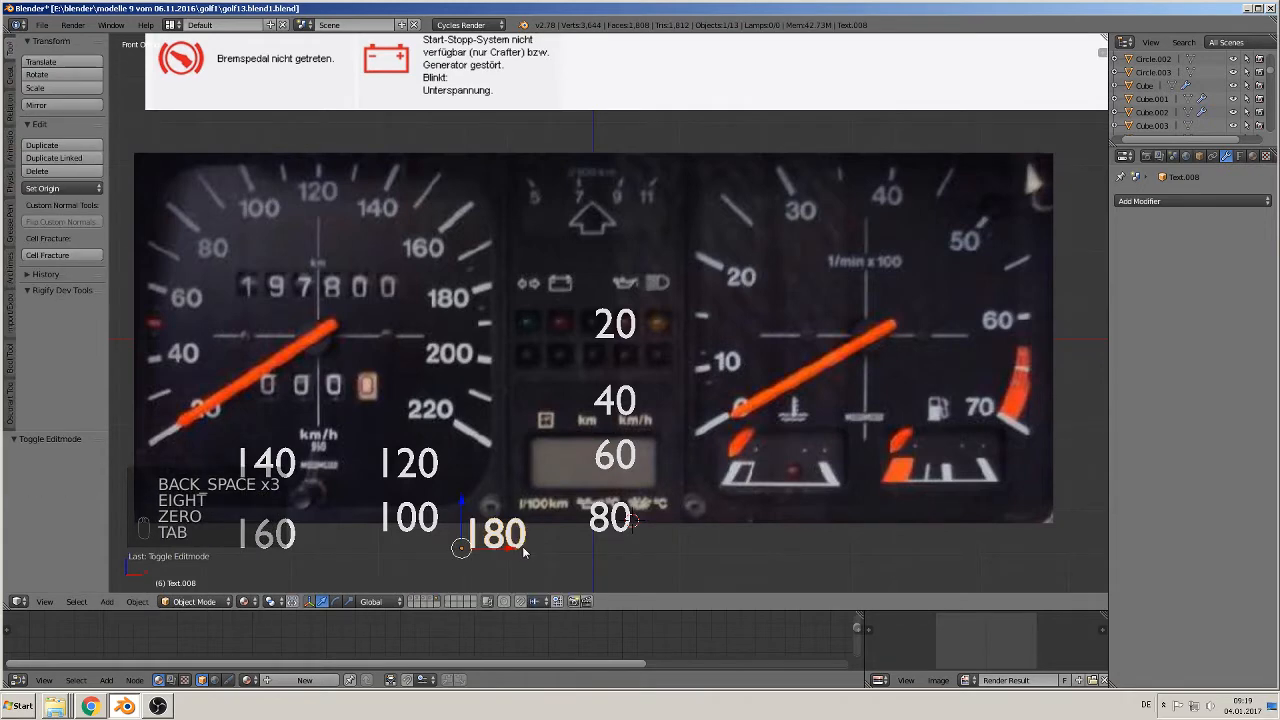
Duplicate the 180 label straight above itself along Z and change the copy's text to 200
{"action": "key", "text": "shift+d"}
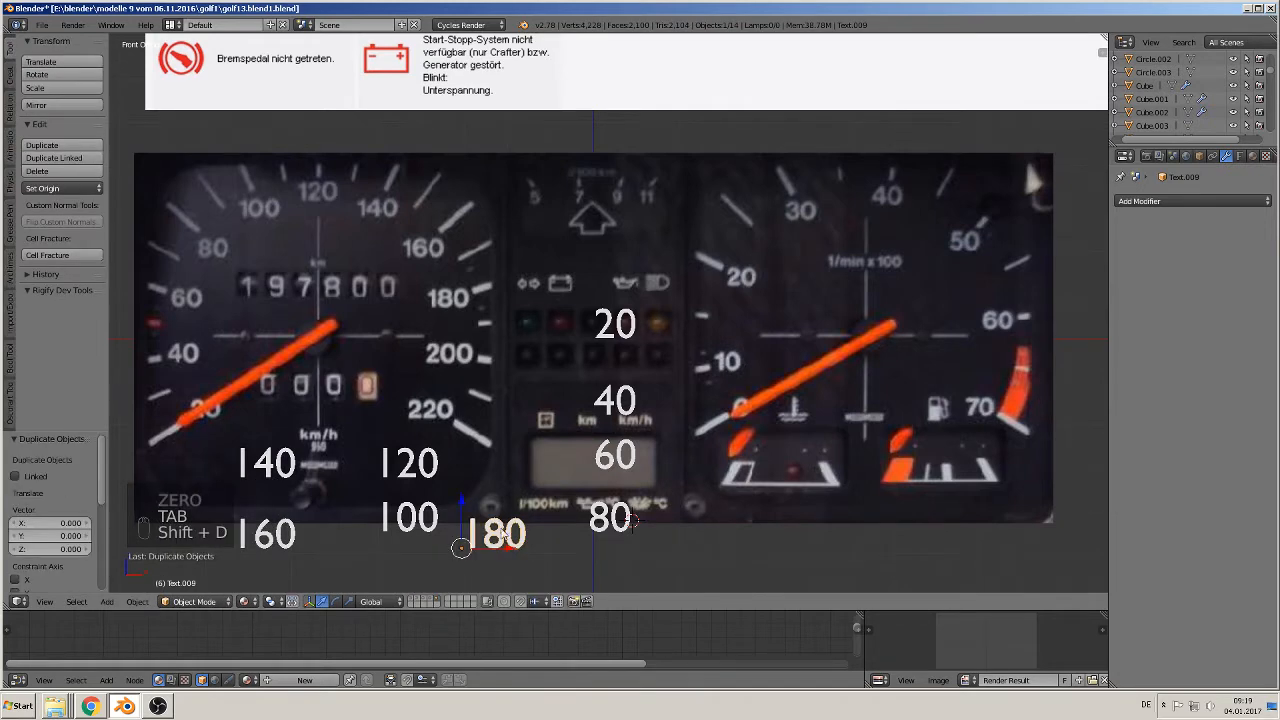
{"action": "left_click_drag", "start_coordinate": [464, 506], "coordinate": [464, 448]}
{"action": "key", "text": "Tab"}
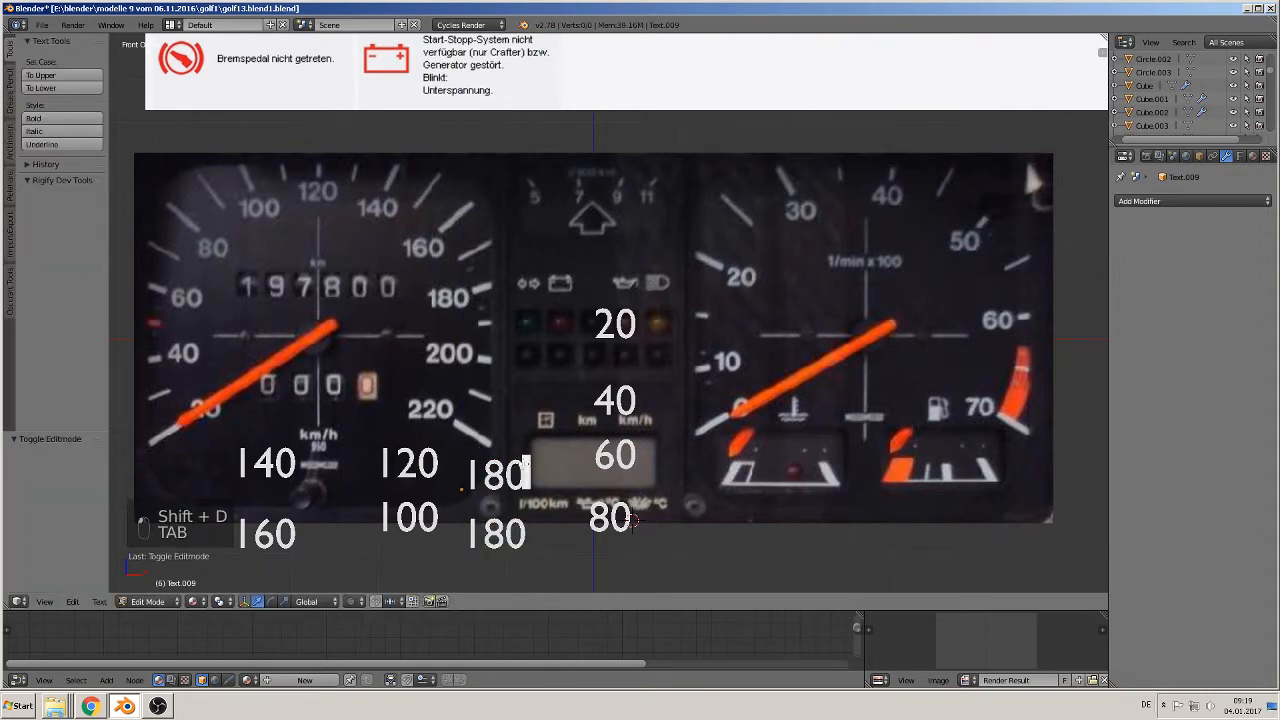
{"action": "key", "text": "BackSpace"}
{"action": "key", "text": "BackSpace"}
{"action": "key", "text": "BackSpace"}
{"action": "key", "text": "BackSpace"}
{"action": "key", "text": "BackSpace"}
{"action": "type", "text": "2"}
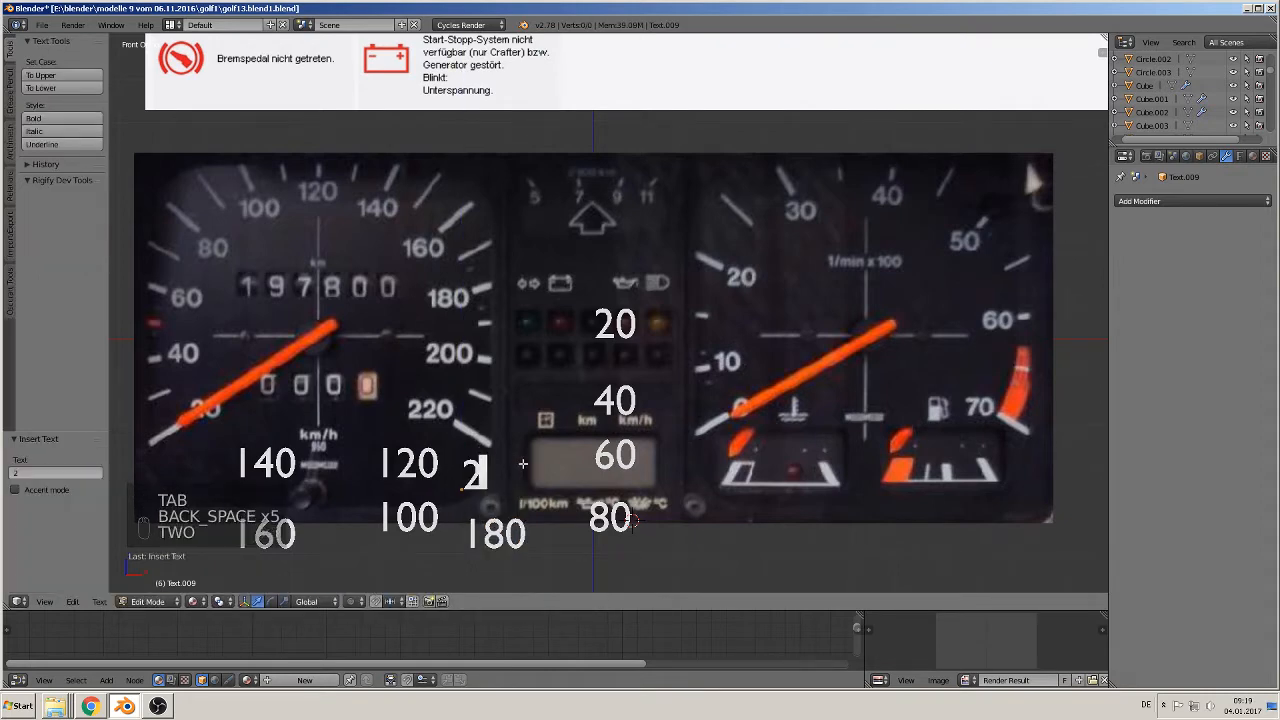
{"action": "type", "text": "00"}
{"action": "key", "text": "Tab"}
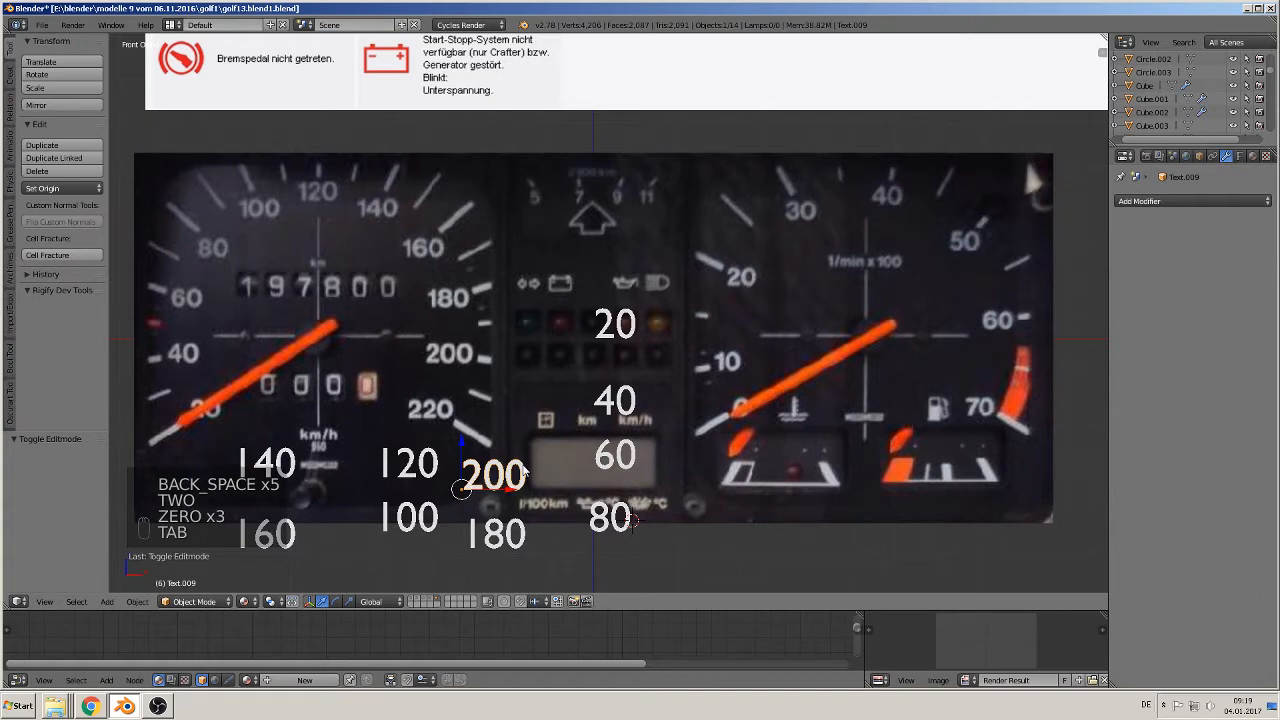
Duplicate the 200 label straight up along Z, beside the printed 220, and change the copy's text to 220
{"action": "key", "text": "shift+d"}
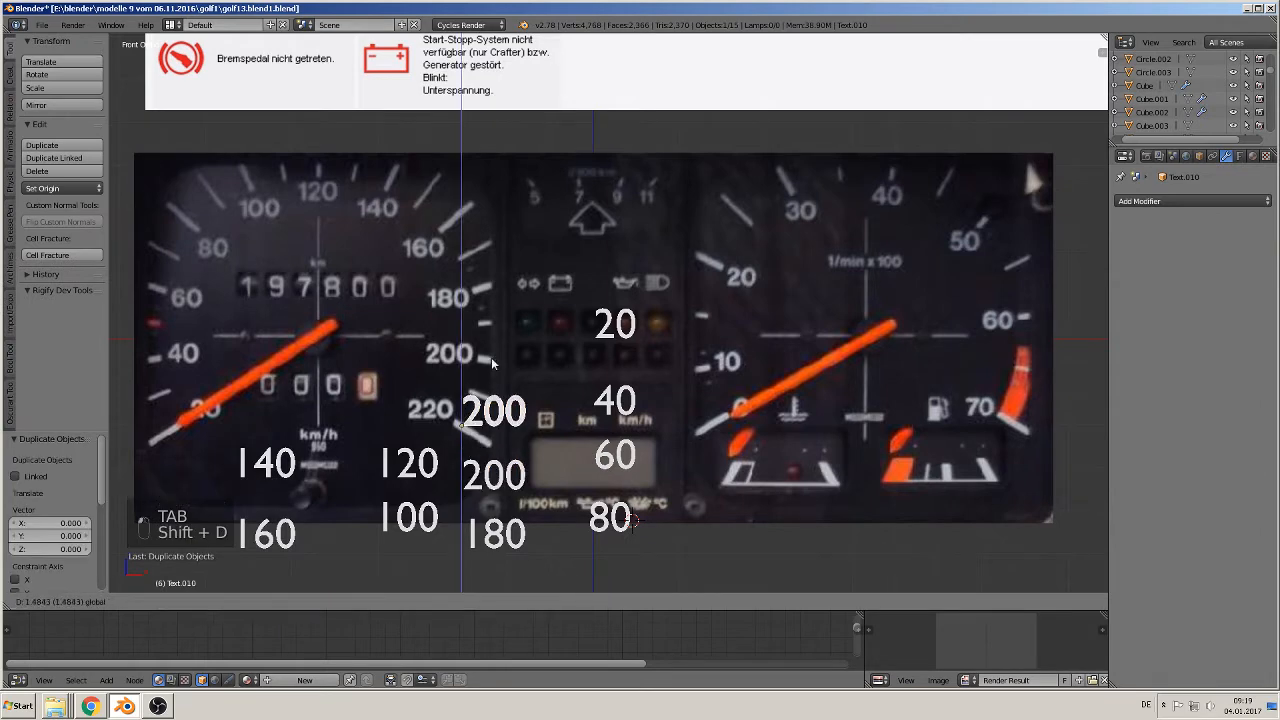
{"action": "left_click", "coordinate": [492, 364]}
{"action": "key", "text": "Tab"}
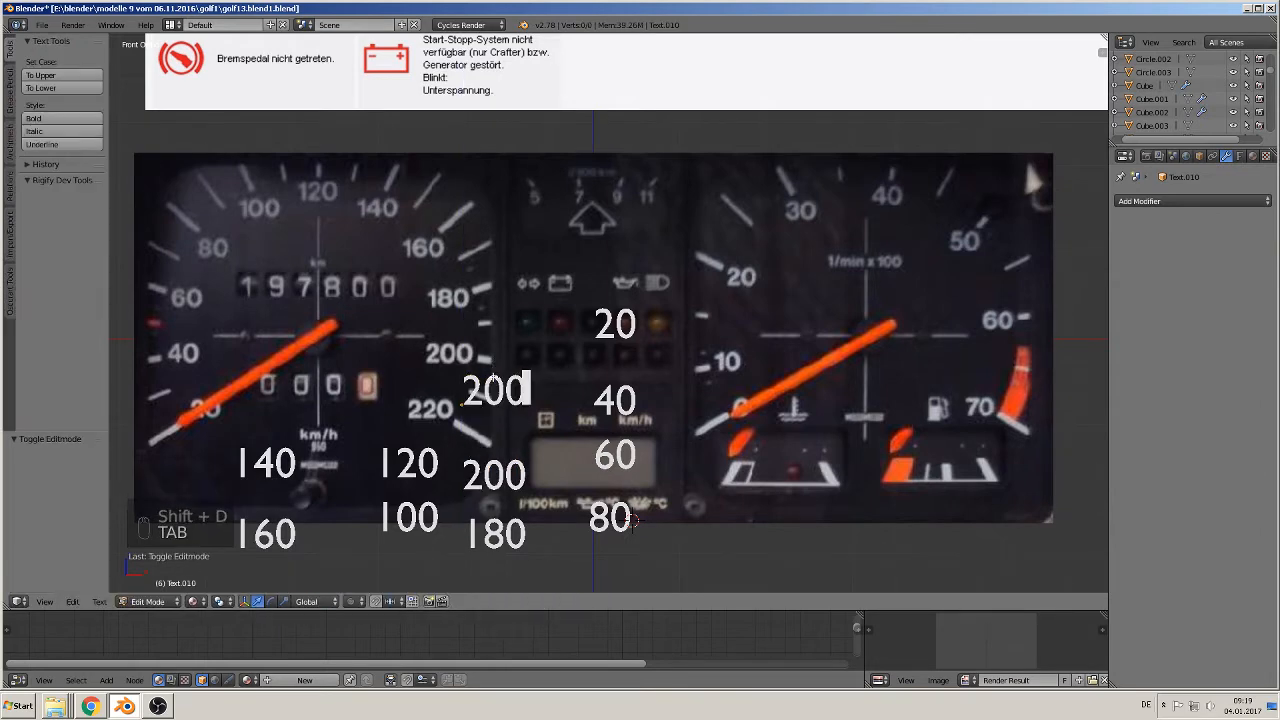
{"action": "key", "text": "BackSpace"}
{"action": "key", "text": "BackSpace"}
{"action": "type", "text": "22"}
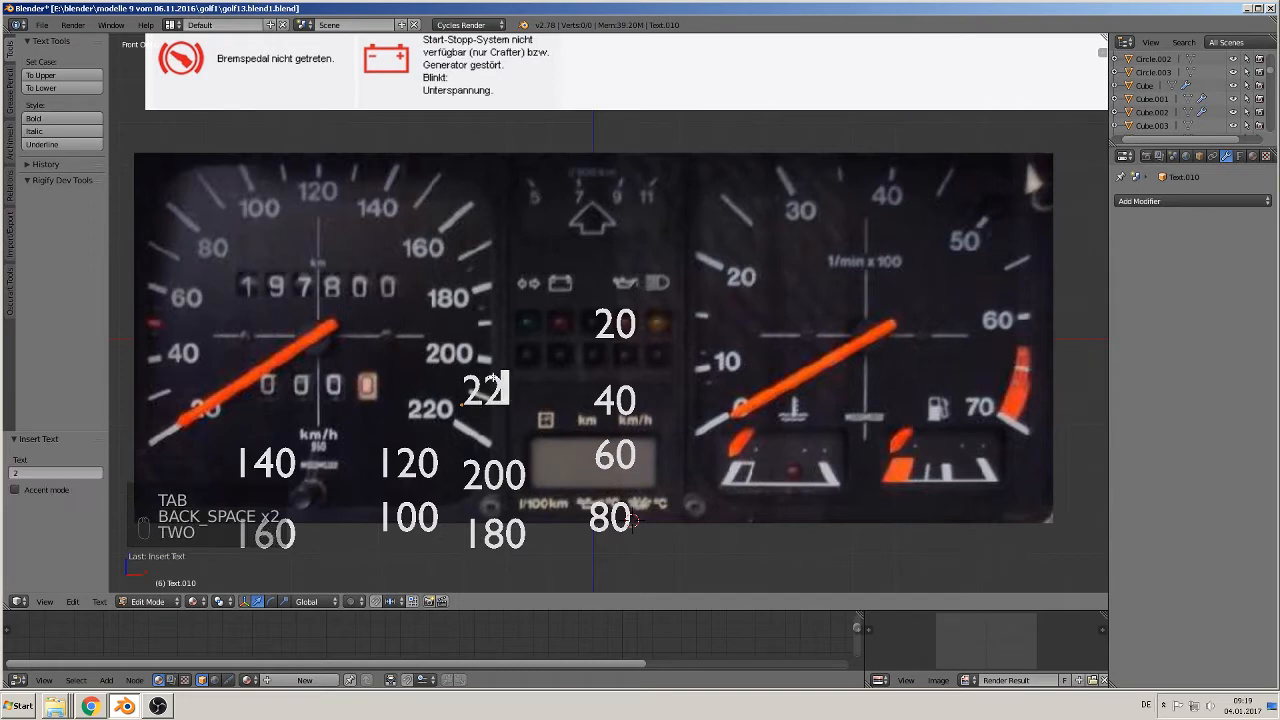
{"action": "type", "text": "0"}
{"action": "key", "text": "Tab"}
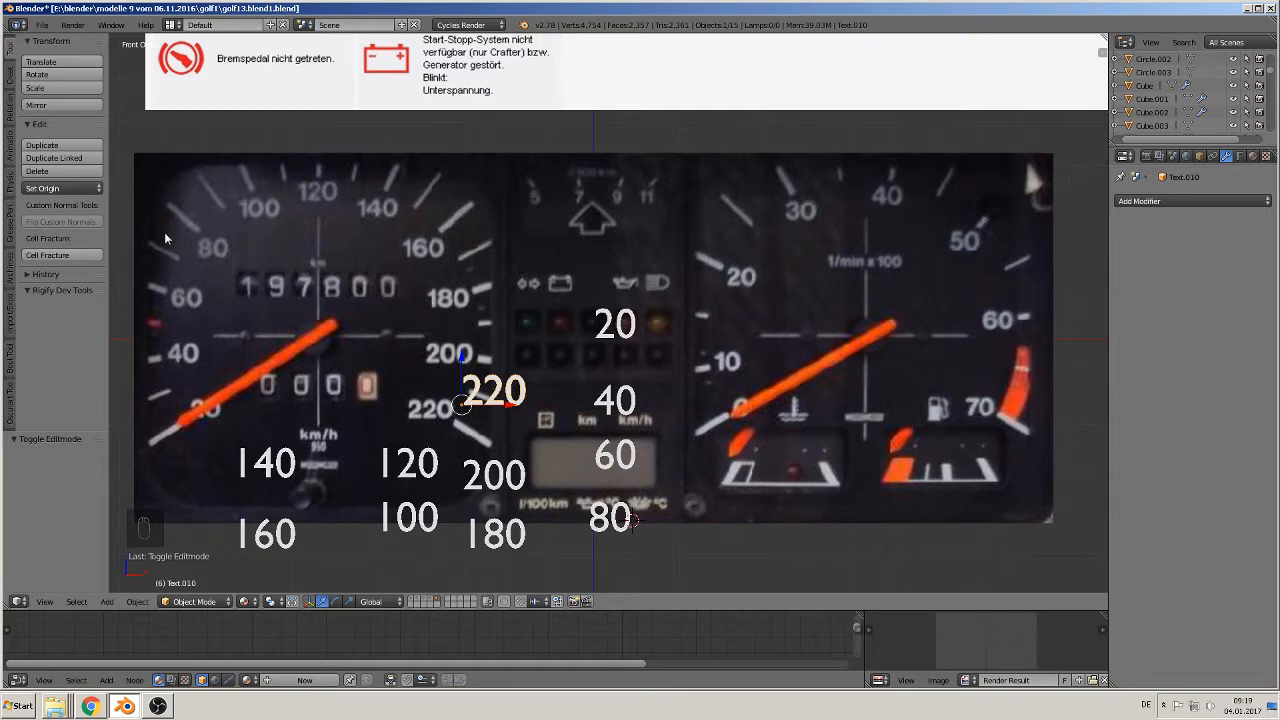
Duplicate the 20, 40 and 60 labels onto the tachometer, placing each copy near its matching printed number
{"action": "right_click", "coordinate": [614, 345]}
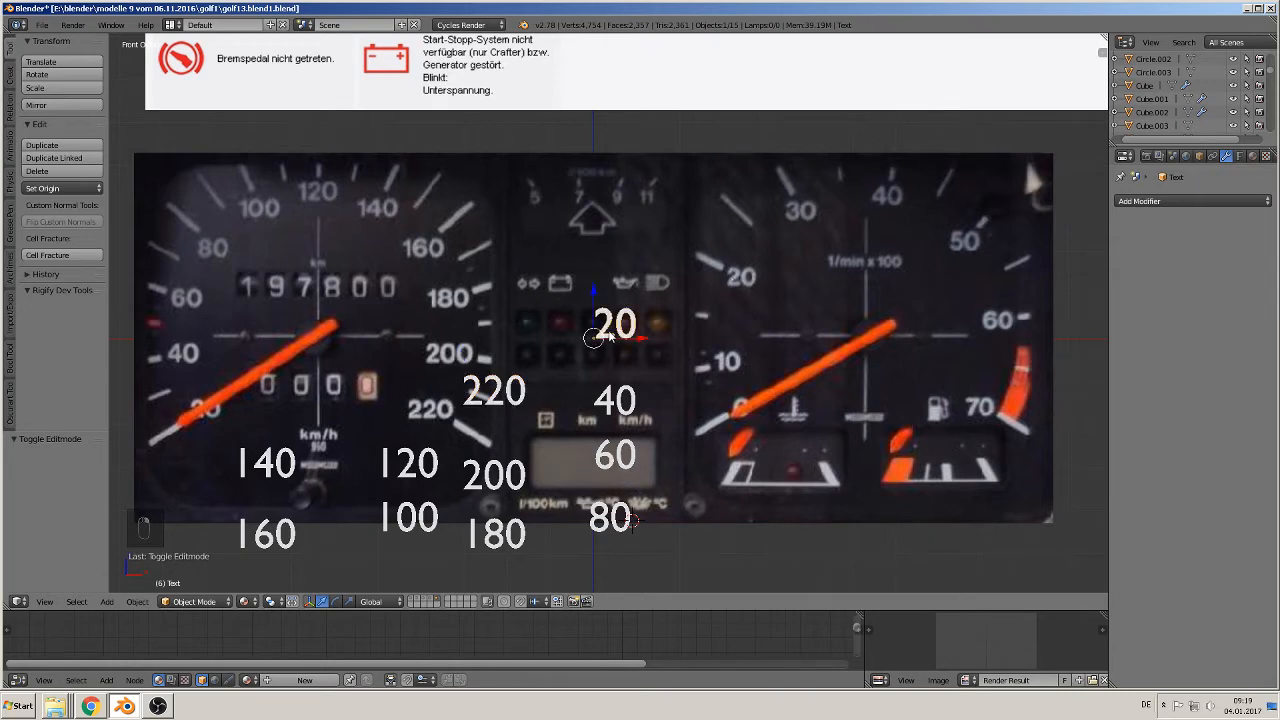
{"action": "key", "text": "shift+d"}
{"action": "left_click", "coordinate": [770, 290]}
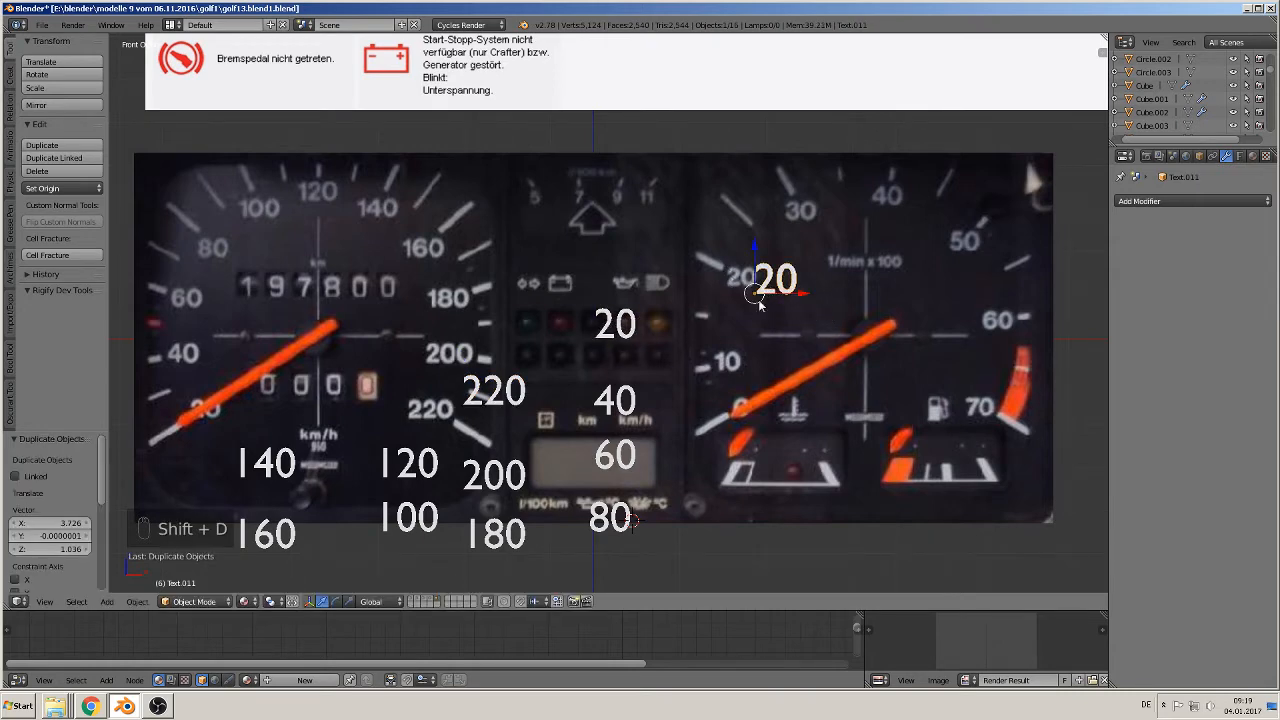
{"action": "right_click", "coordinate": [628, 398]}
{"action": "key", "text": "shift+d"}
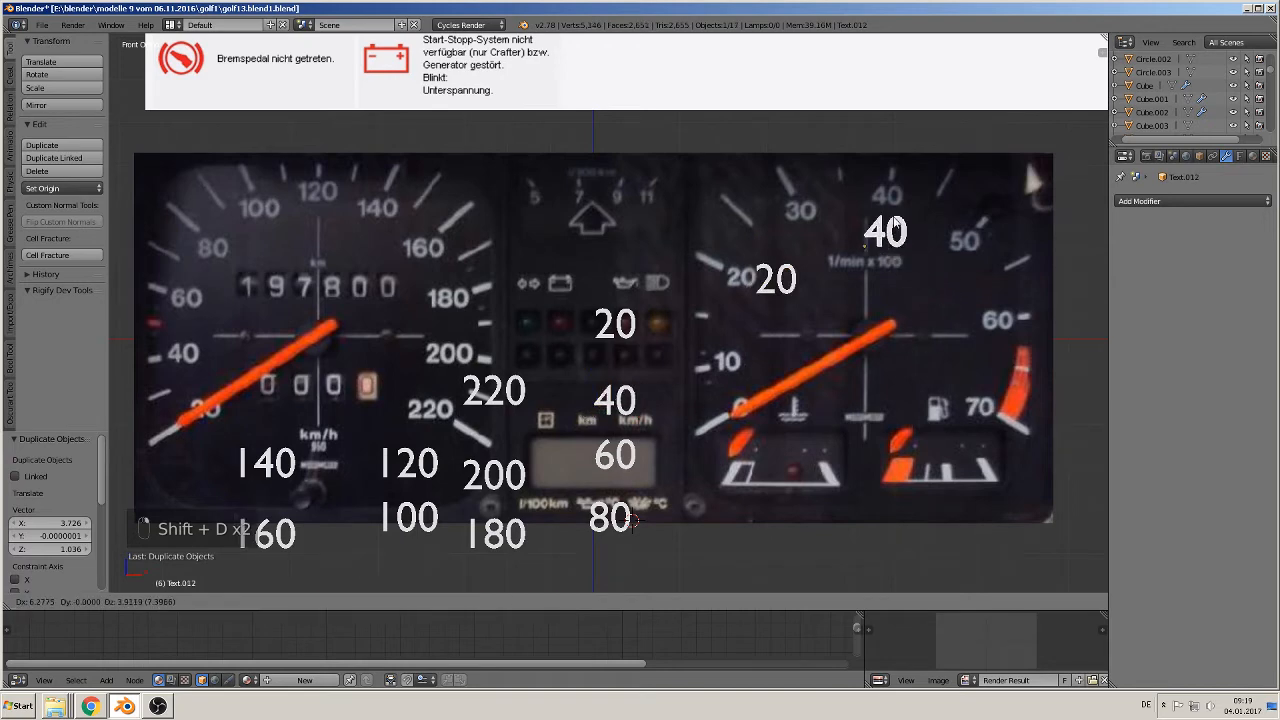
{"action": "left_click", "coordinate": [895, 217]}
{"action": "right_click", "coordinate": [618, 455]}
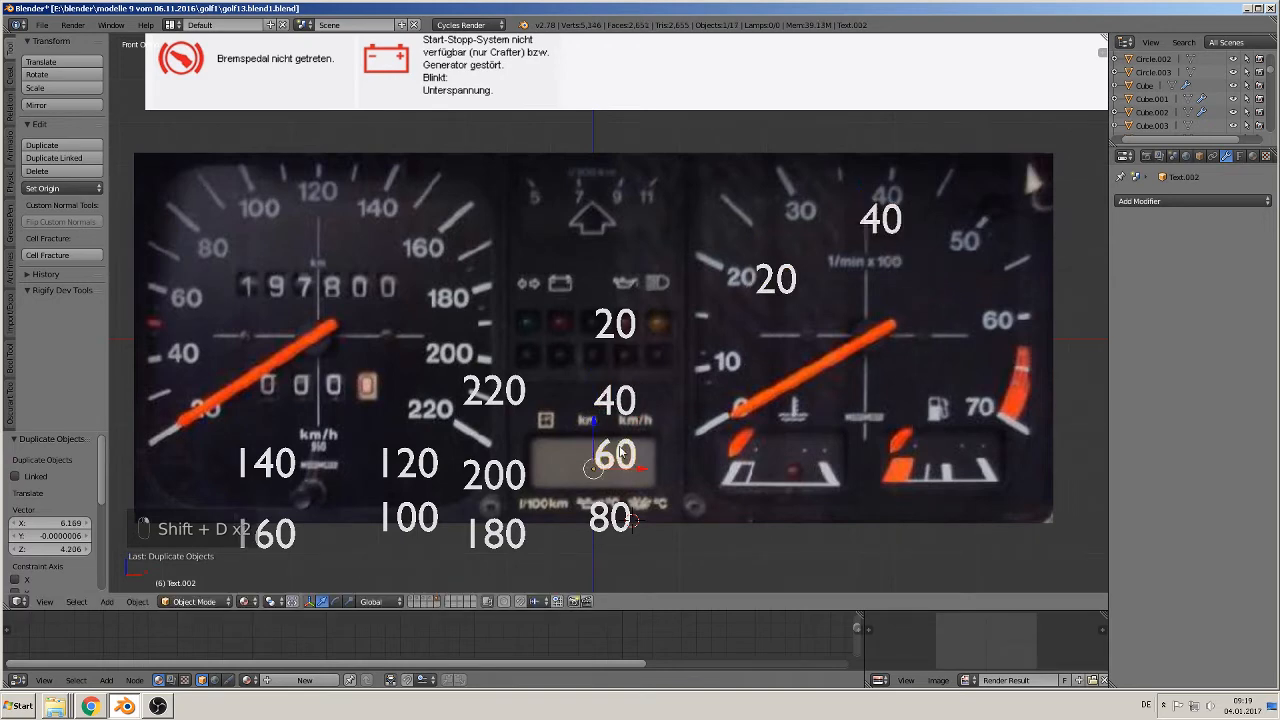
{"action": "key", "text": "shift+d"}
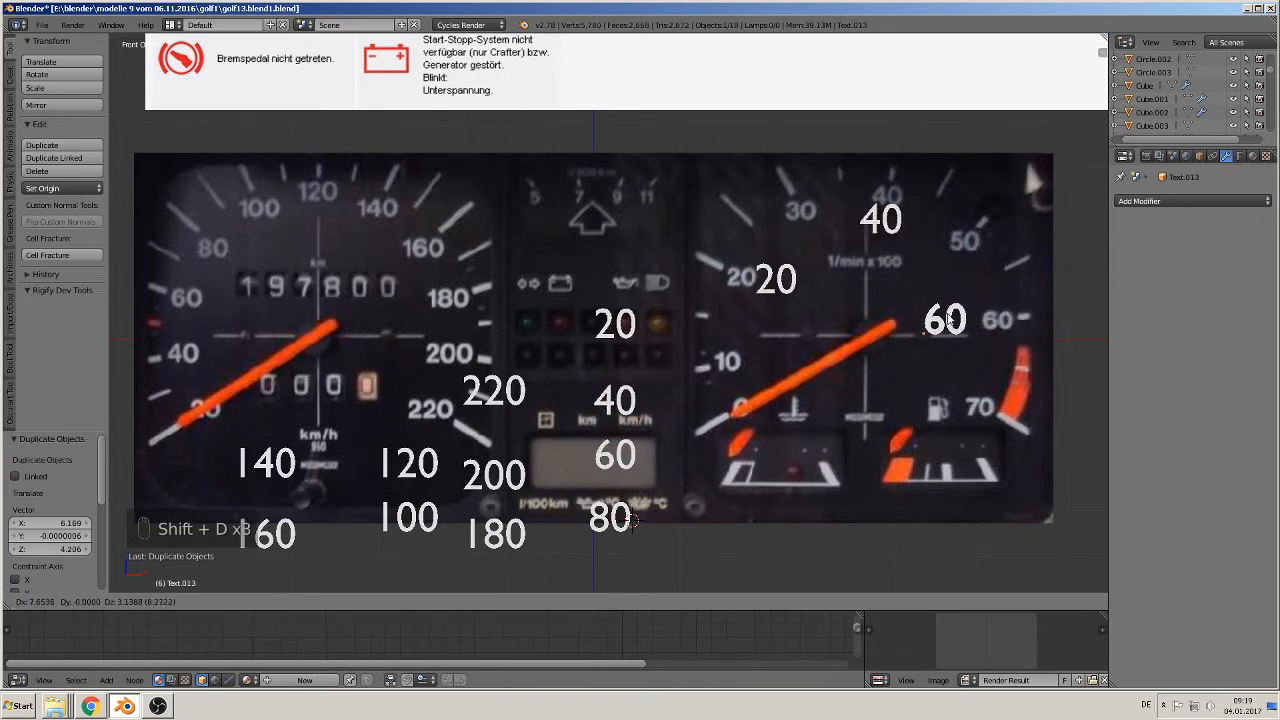
{"action": "left_click", "coordinate": [948, 319]}
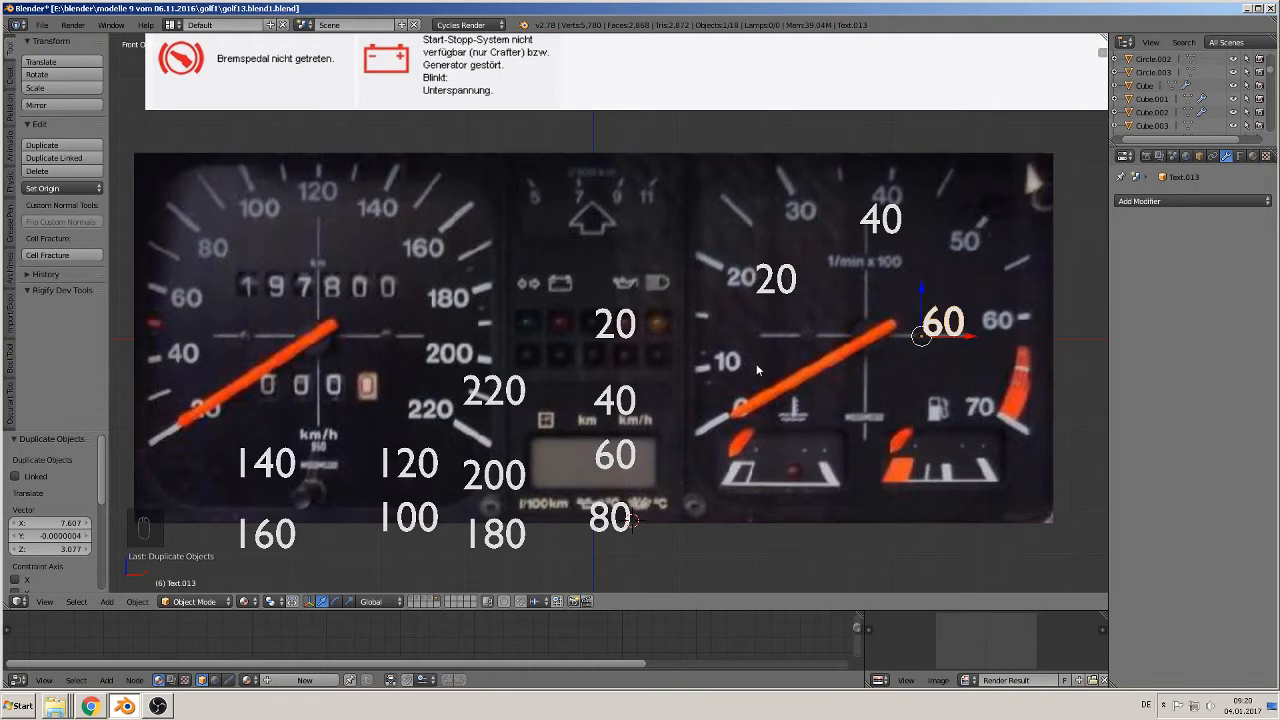
Duplicate the tachometer's 60 label next to the printed 10 and change the copy's text to 10
{"action": "key", "text": "shift+d"}
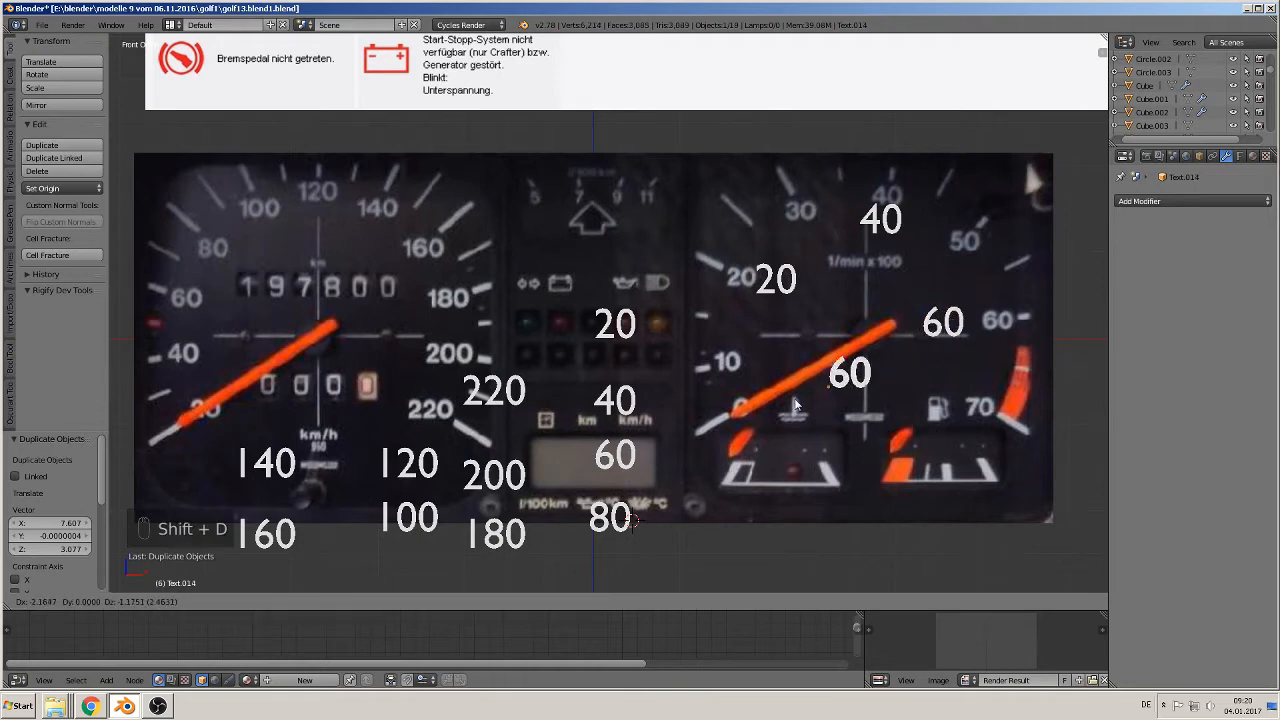
{"action": "left_click", "coordinate": [773, 390]}
{"action": "key", "text": "BackSpace"}
{"action": "key", "text": "BackSpace"}
{"action": "key", "text": "BackSpace"}
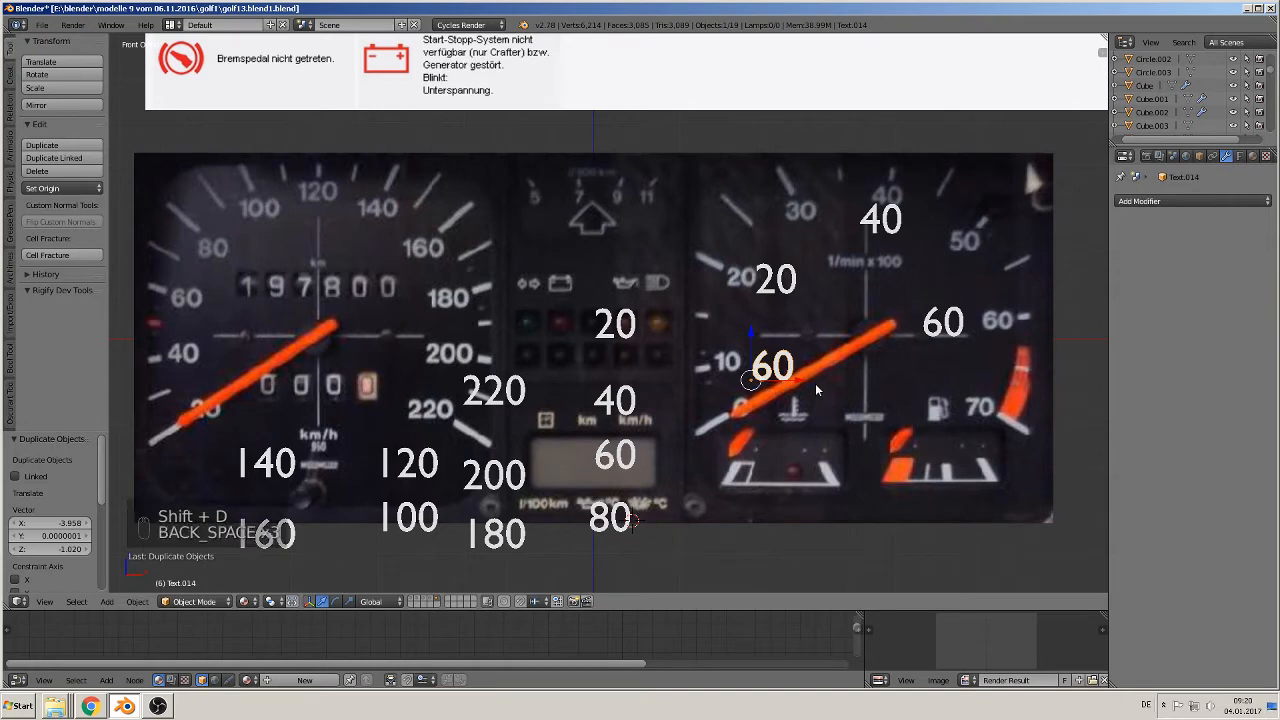
{"action": "key", "text": "Tab"}
{"action": "key", "text": "BackSpace"}
{"action": "key", "text": "BackSpace"}
{"action": "key", "text": "BackSpace"}
{"action": "key", "text": "BackSpace"}
{"action": "key", "text": "BackSpace"}
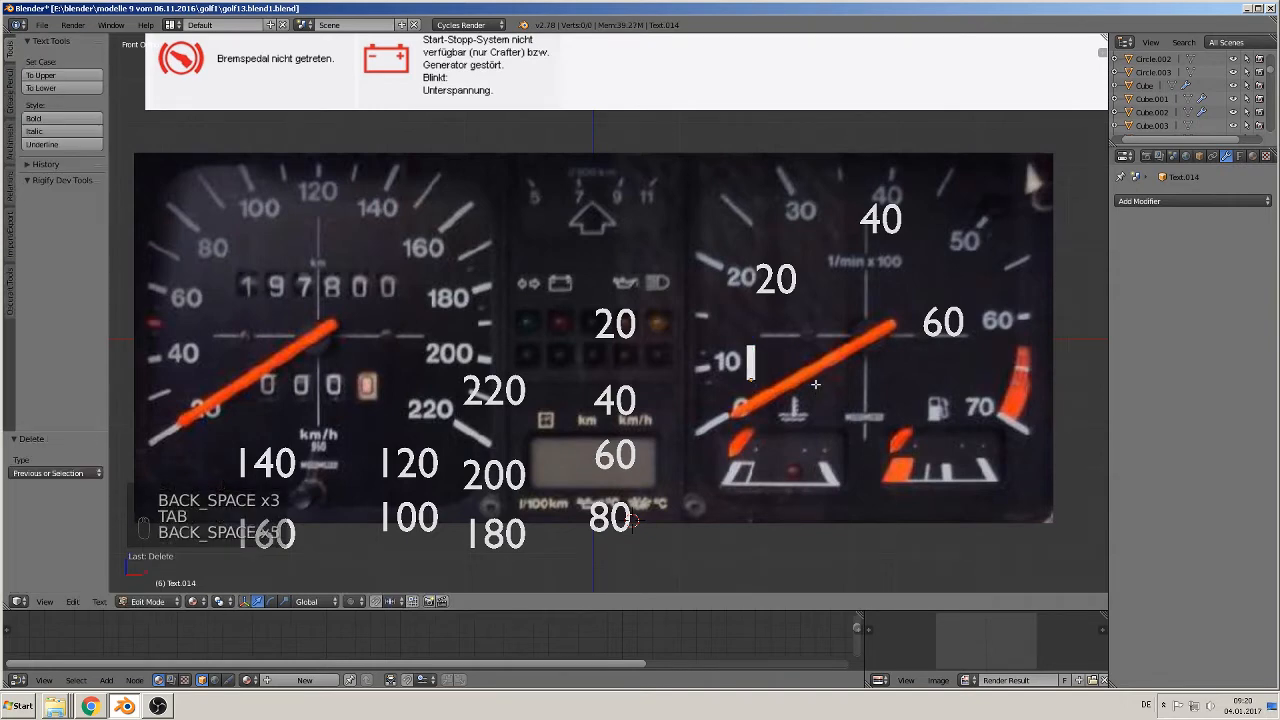
{"action": "type", "text": "10"}
{"action": "key", "text": "Tab"}
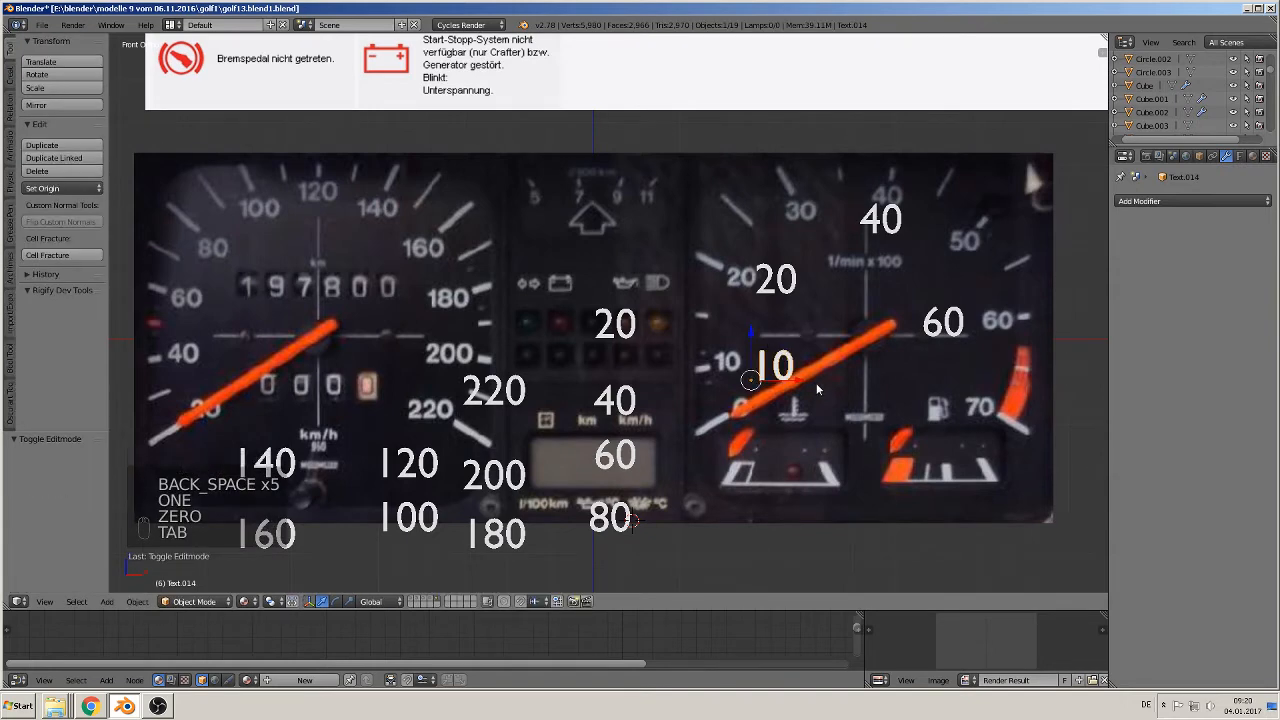
Duplicate the 10 label about 1.31 units lower and 0.36 units in positive X, and change the copy's text to 0
{"action": "key", "text": "shift+d"}
{"action": "left_click", "coordinate": [834, 436]}
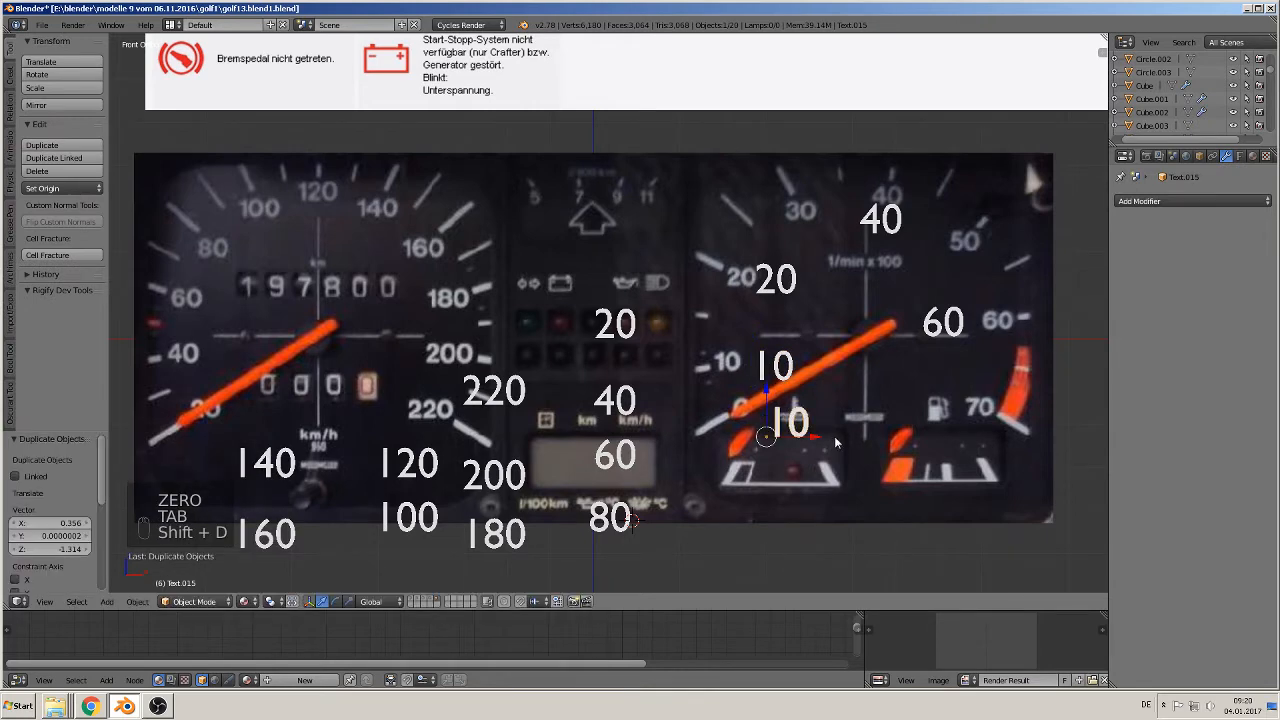
{"action": "key", "text": "Tab"}
{"action": "key", "text": "BackSpace"}
{"action": "key", "text": "BackSpace"}
{"action": "key", "text": "BackSpace"}
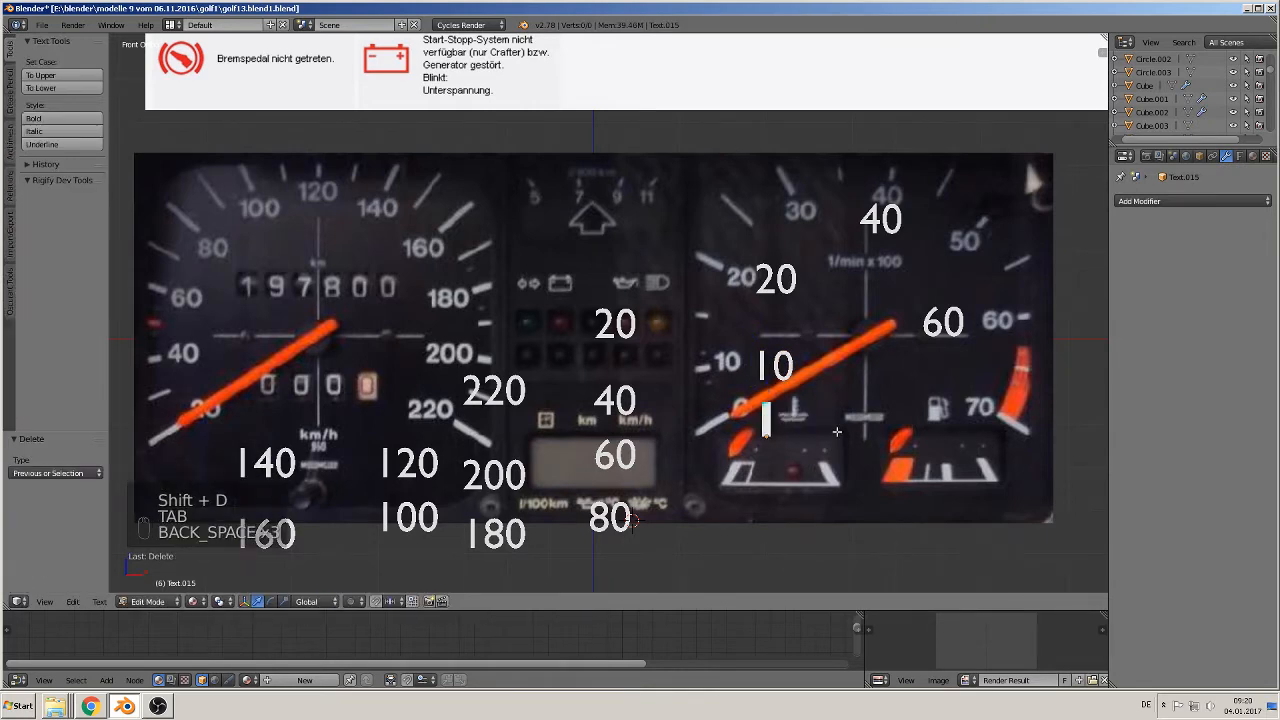
{"action": "type", "text": "0"}
{"action": "key", "text": "Tab"}
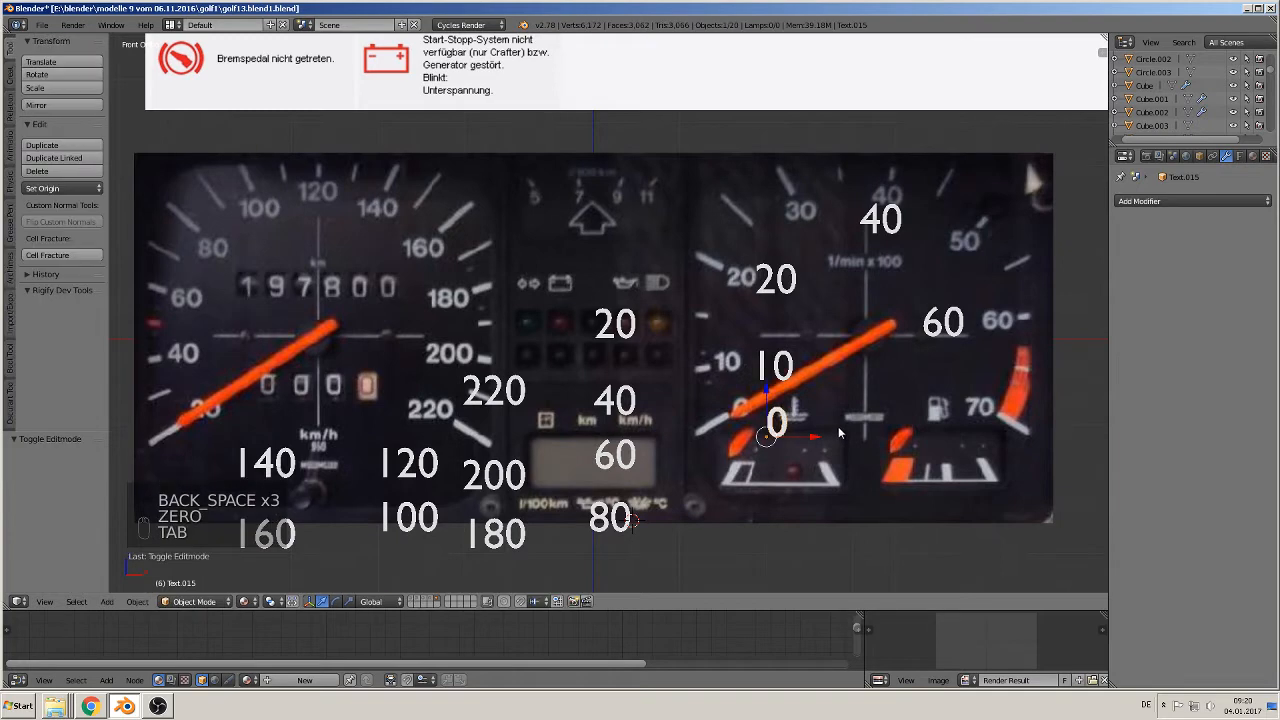
Duplicate the tachometer's 0 label across the dial beside the printed 70 and change the copy's text to 70
{"action": "key", "text": "shift+d"}
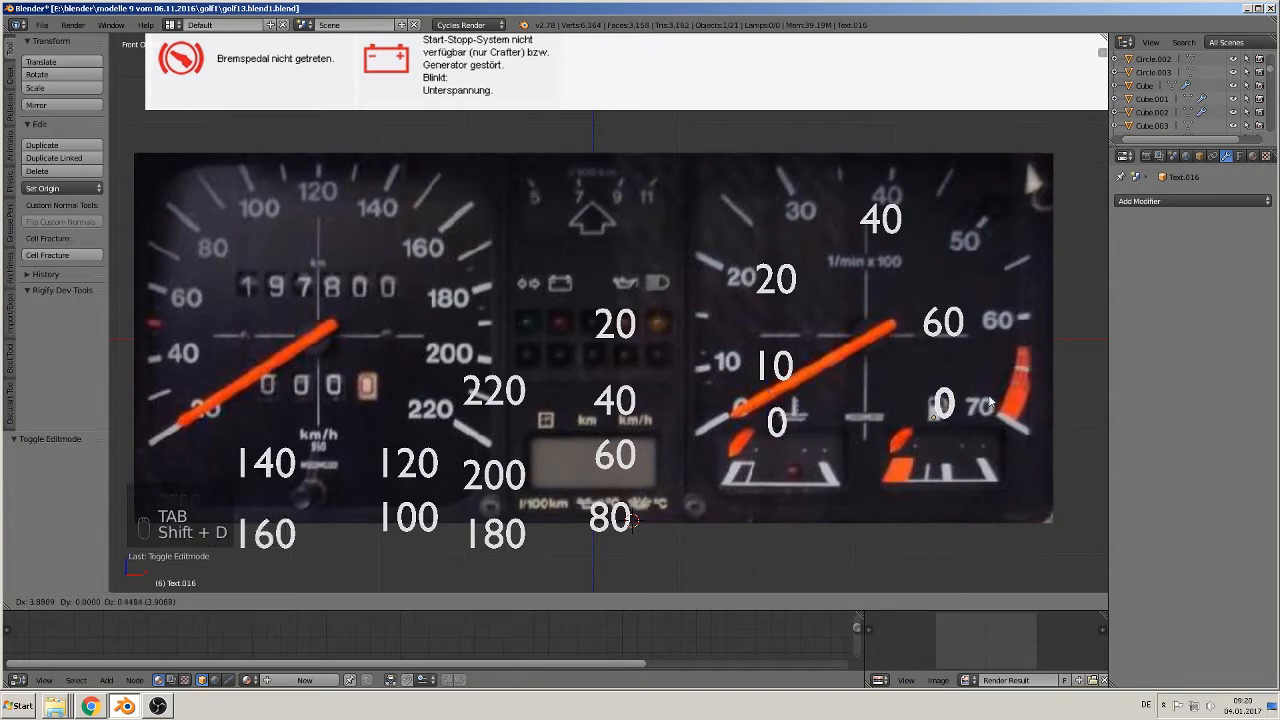
{"action": "left_click", "coordinate": [1008, 398]}
{"action": "key", "text": "Tab"}
{"action": "key", "text": "BackSpace"}
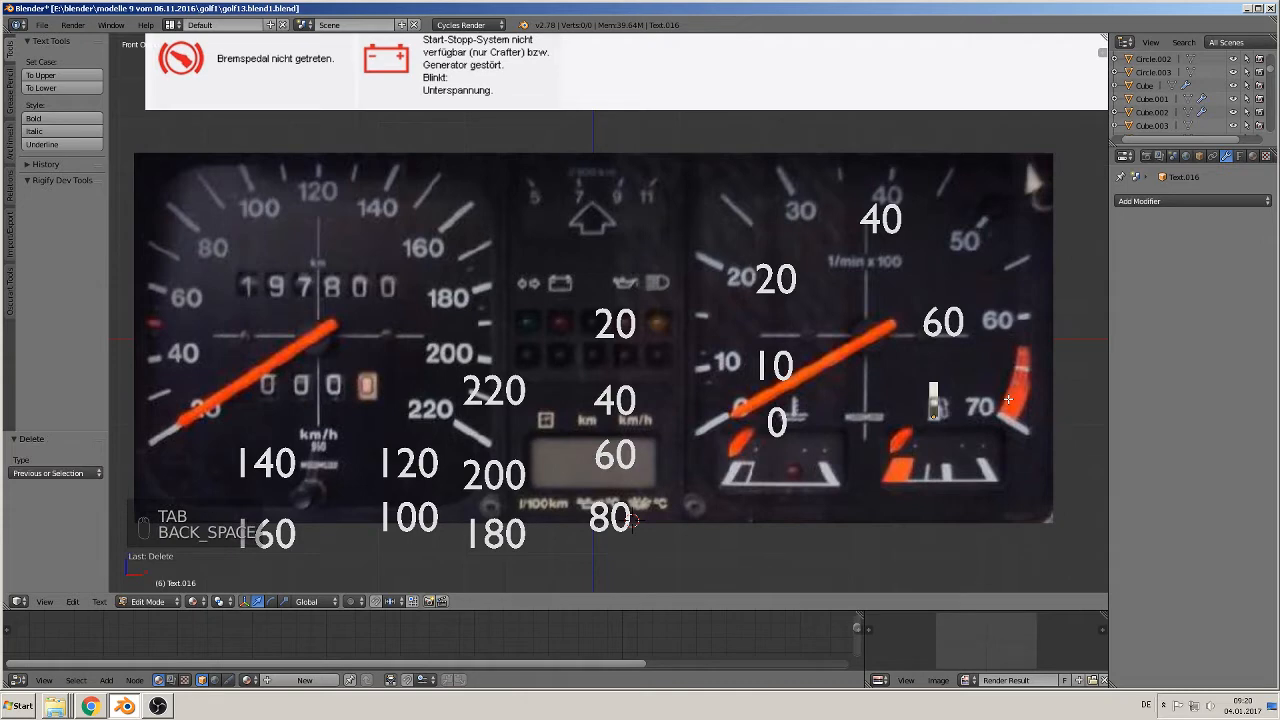
{"action": "type", "text": "70"}
{"action": "key", "text": "Return"}
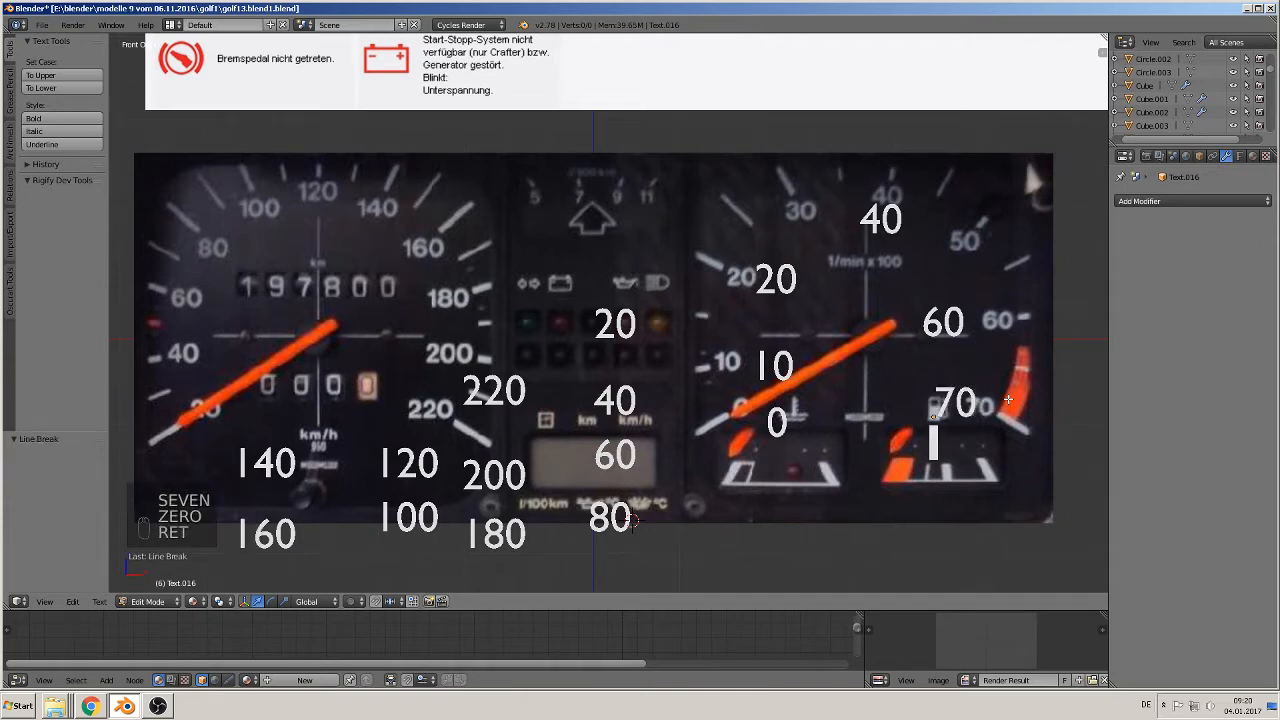
Duplicate the tachometer's 70 label up the dial near the printed 50 and change the copy's text to 50
{"action": "key", "text": "Tab"}
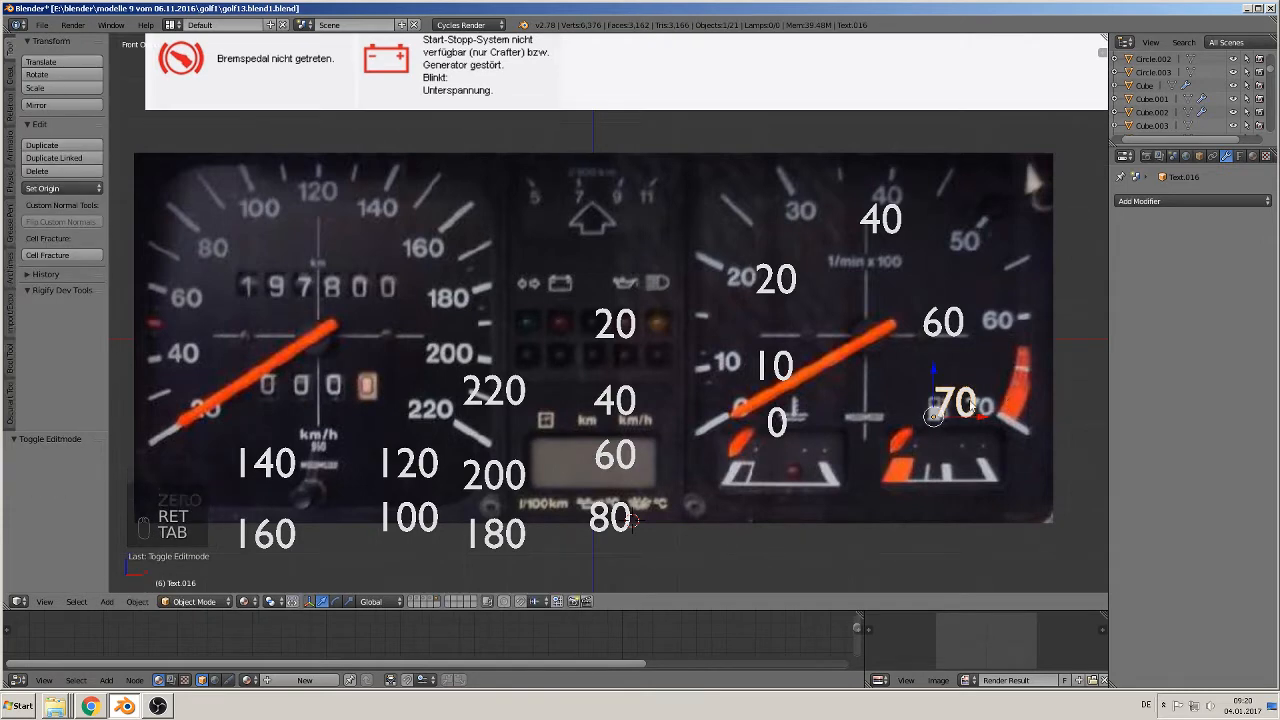
{"action": "key", "text": "shift+d"}
{"action": "left_click", "coordinate": [1072, 281]}
{"action": "key", "text": "Tab"}
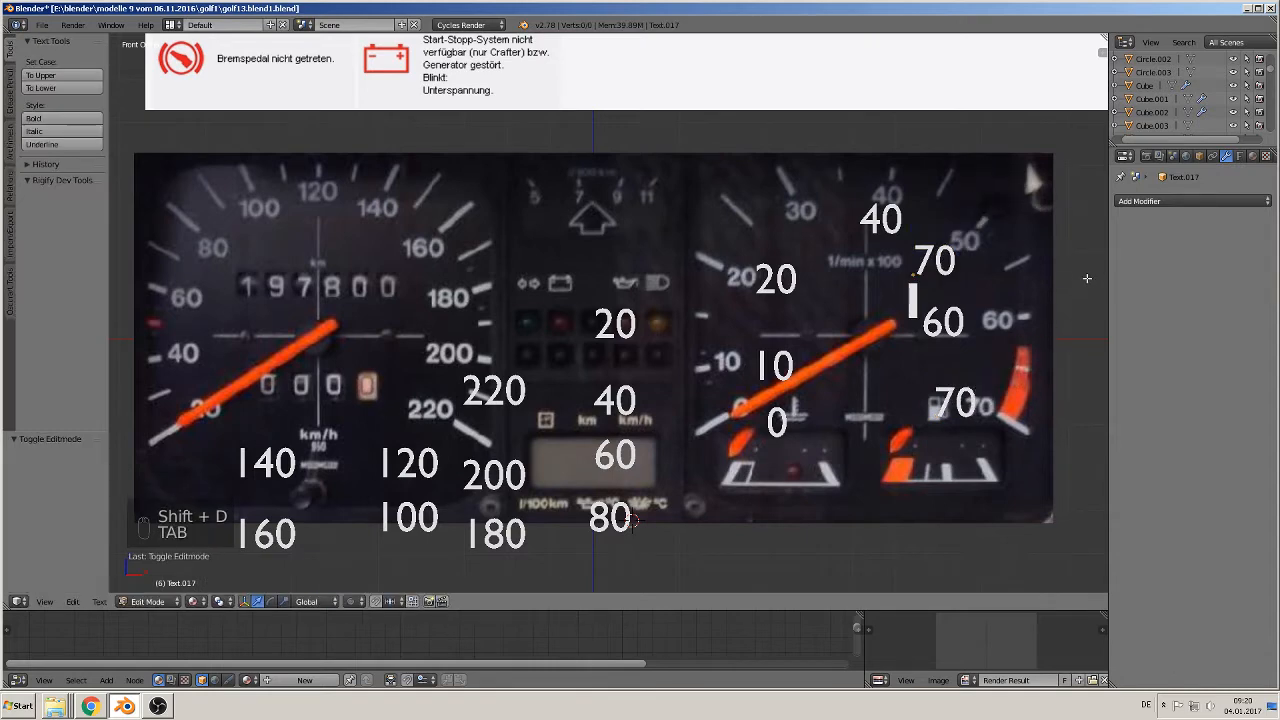
{"action": "key", "text": "BackSpace"}
{"action": "key", "text": "BackSpace"}
{"action": "key", "text": "BackSpace"}
{"action": "key", "text": "BackSpace"}
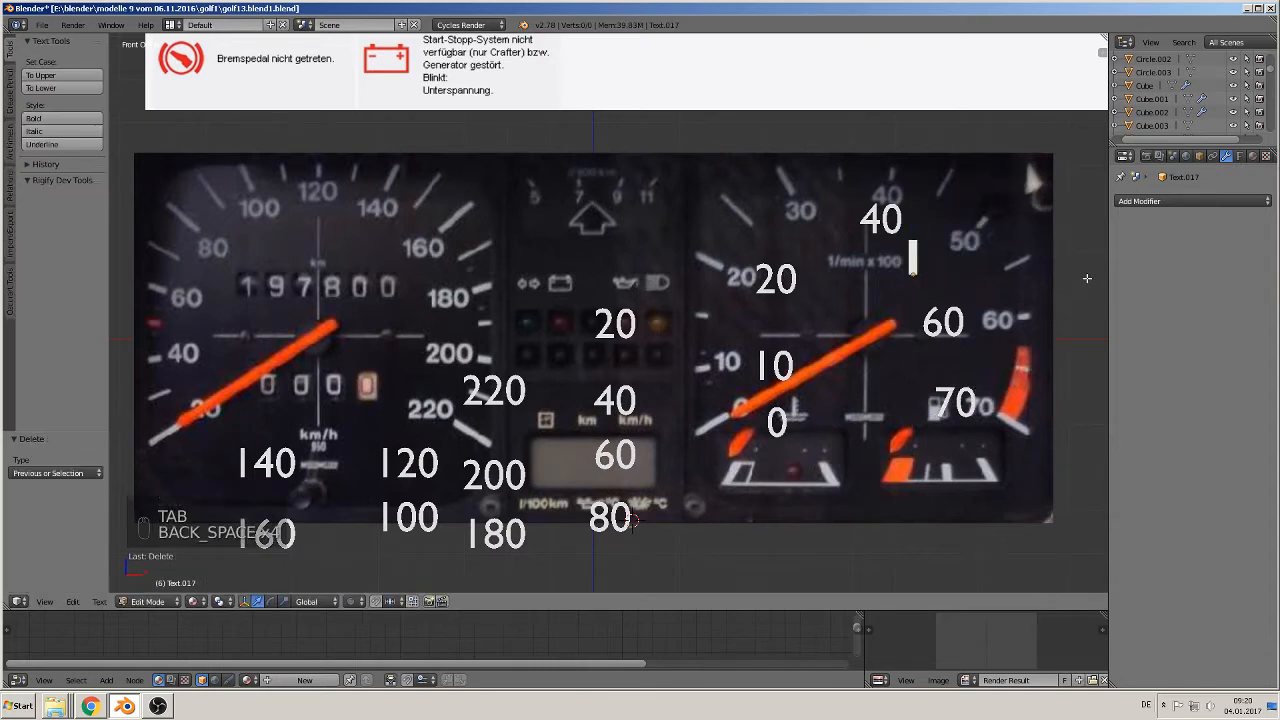
{"action": "type", "text": "50"}
{"action": "key", "text": "Tab"}
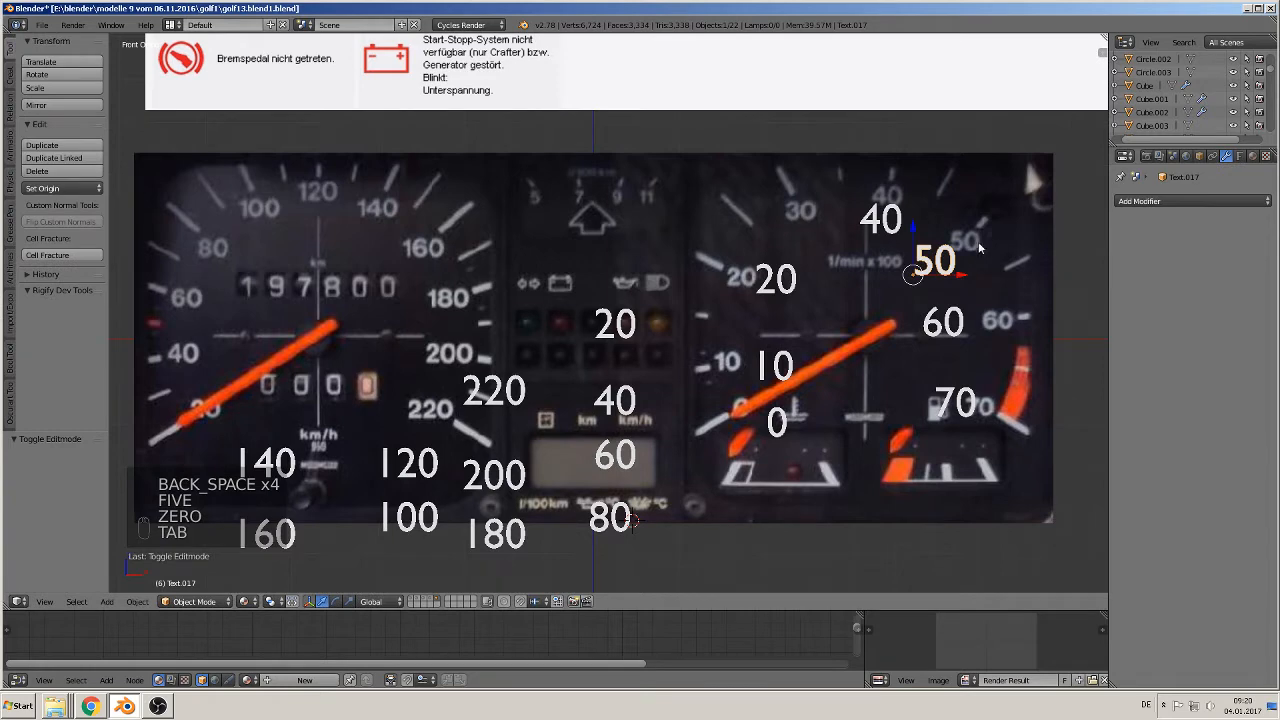
Duplicate the tachometer's 50 label over to the printed 30 and change the copy's text to 30
{"action": "key", "text": "shift+d"}
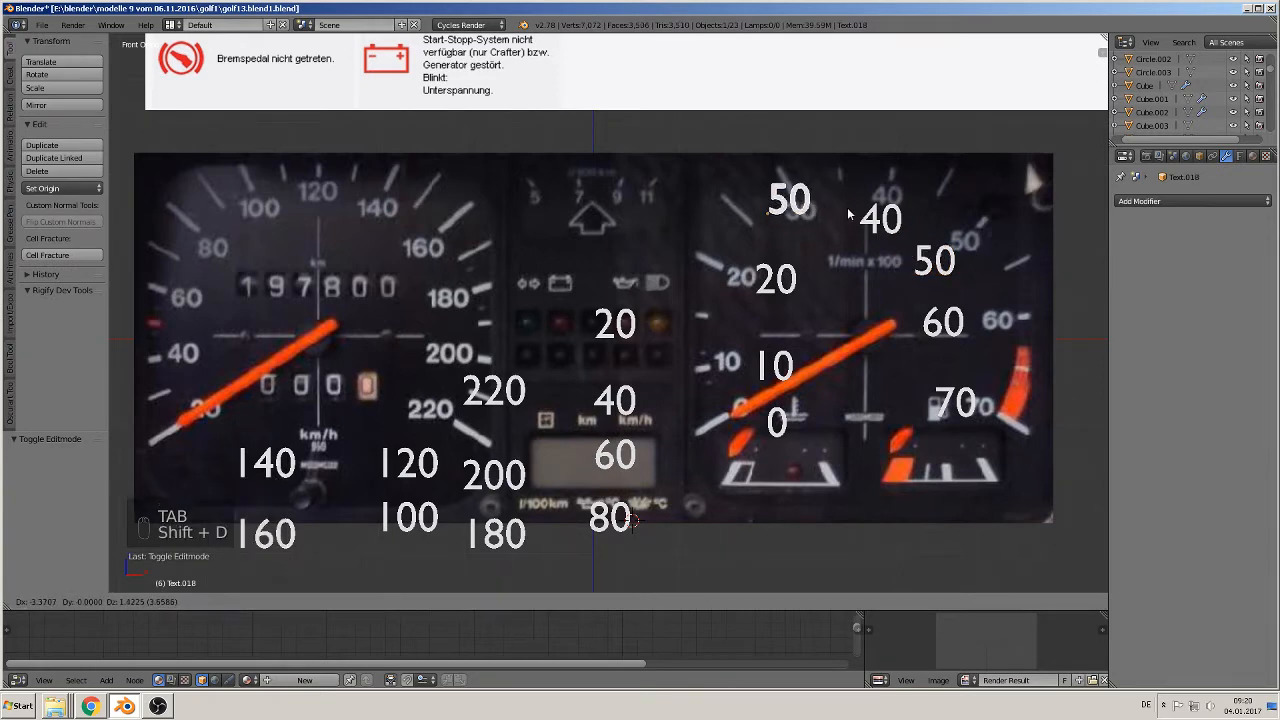
{"action": "left_click", "coordinate": [850, 212]}
{"action": "key", "text": "Tab"}
{"action": "key", "text": "BackSpace"}
{"action": "key", "text": "BackSpace"}
{"action": "key", "text": "BackSpace"}
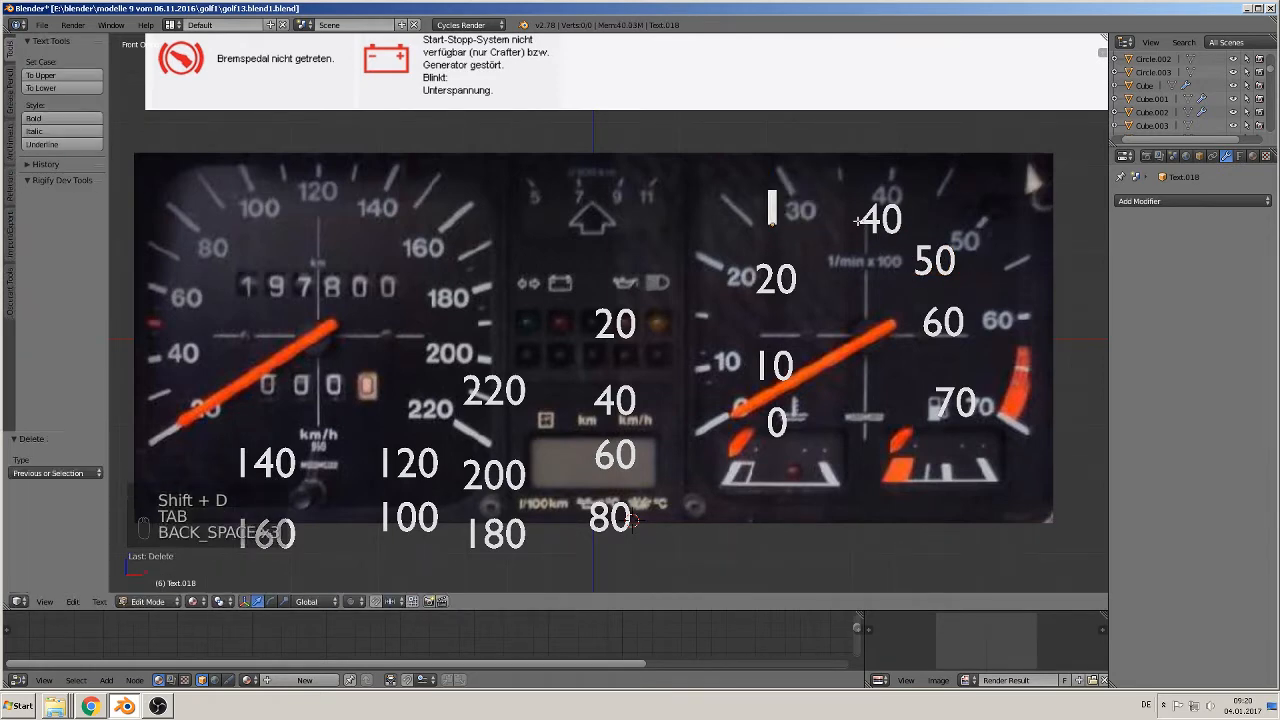
{"action": "type", "text": "30"}
{"action": "key", "text": "Return"}
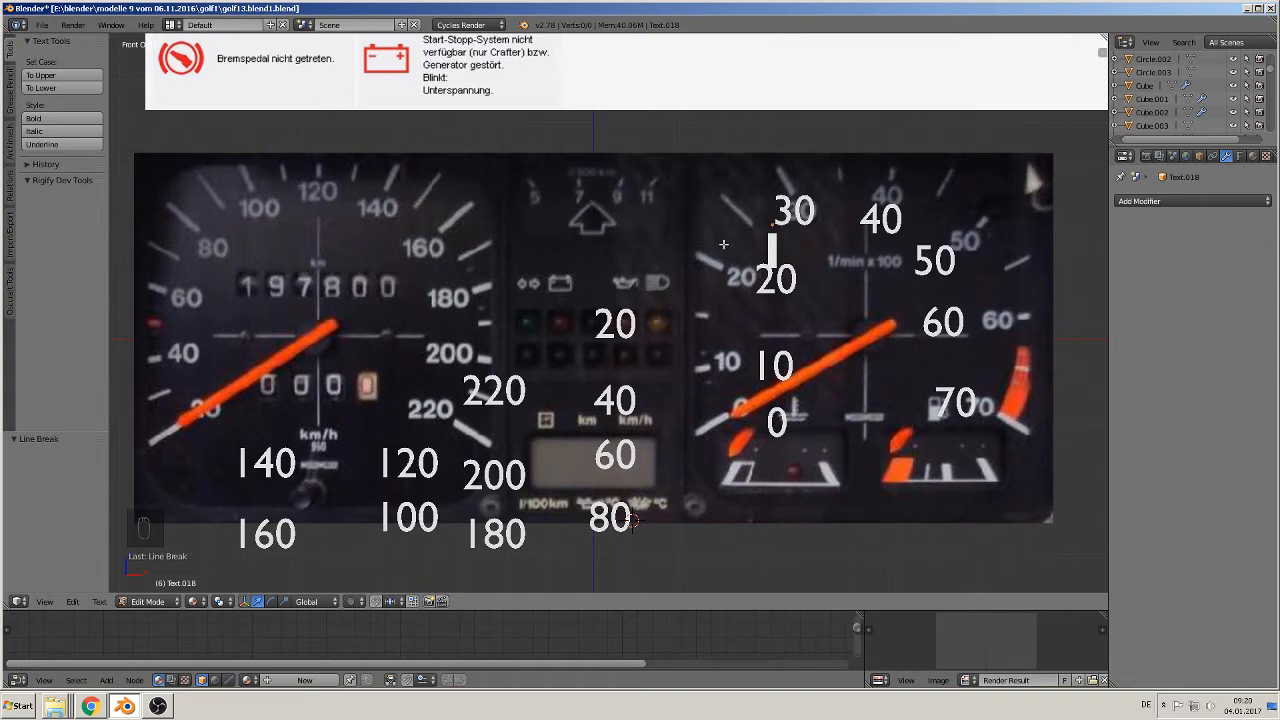
{"action": "key", "text": "Tab"}
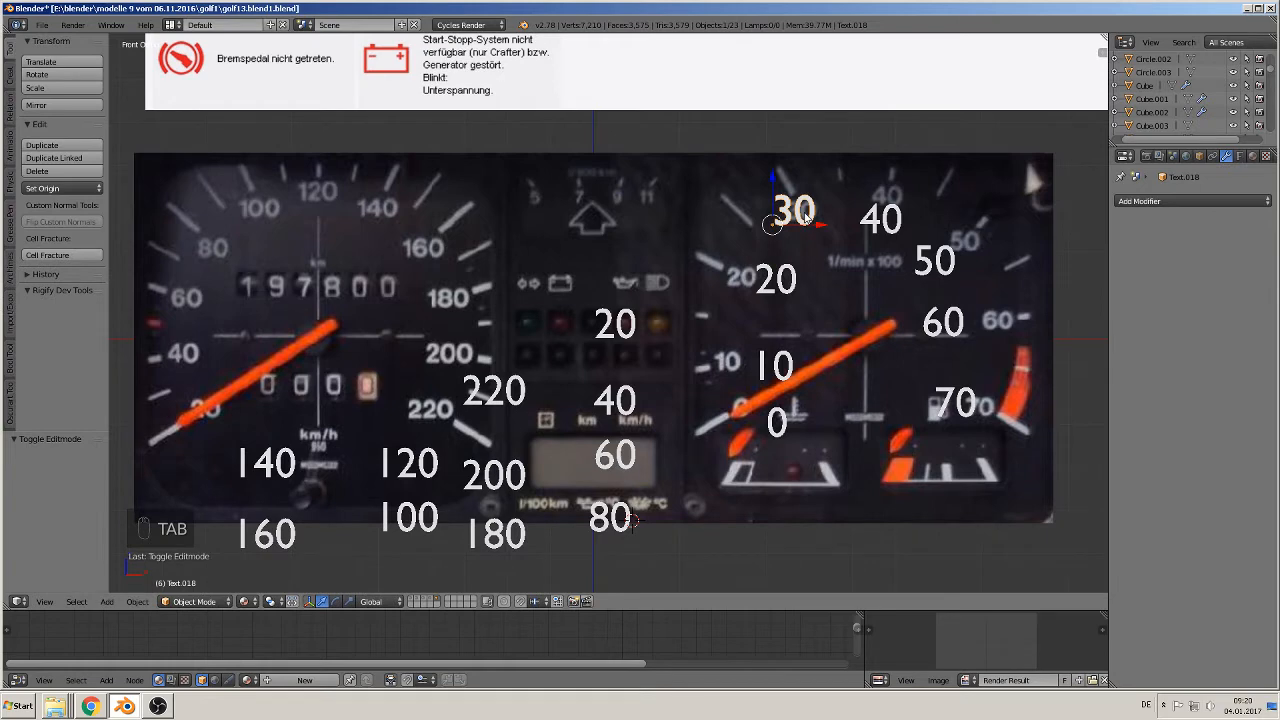
Duplicate the 30 label about 5.94 units in negative X, below the centre gauge's printed 5, and change the copy's text to 5
{"action": "key", "text": "shift+d"}
{"action": "left_click", "coordinate": [548, 230]}
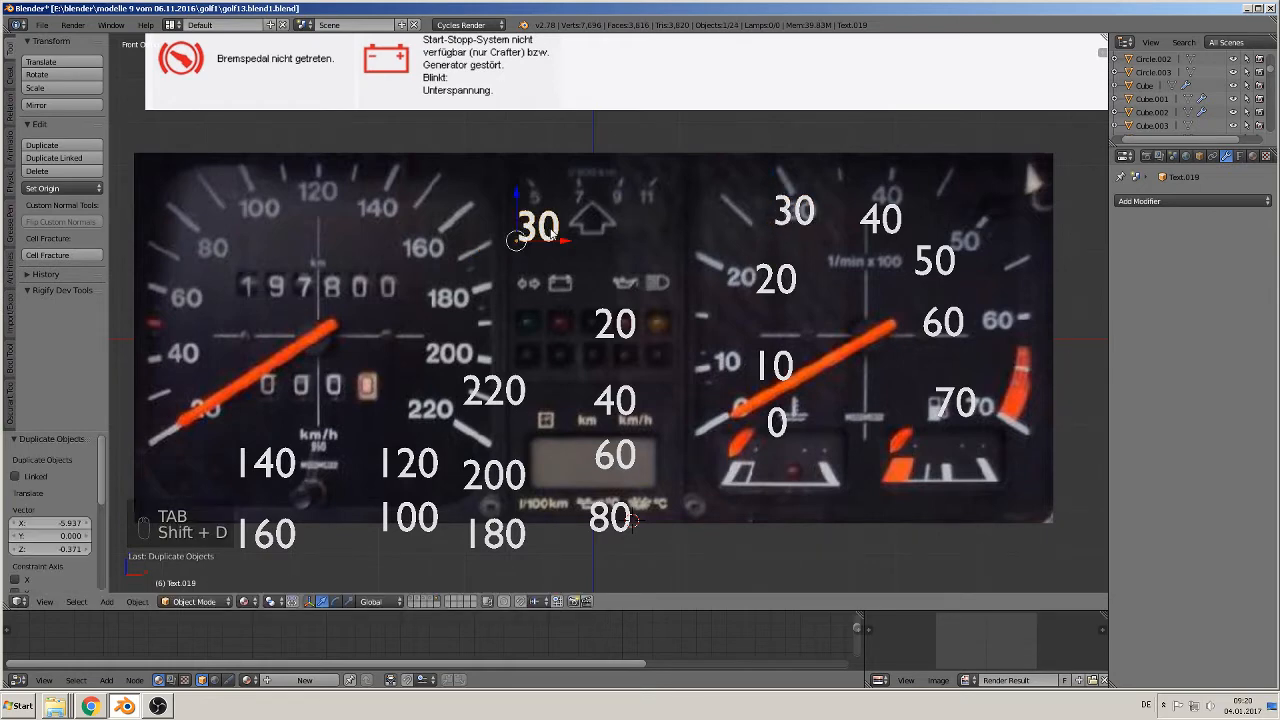
{"action": "key", "text": "Tab"}
{"action": "key", "text": "BackSpace"}
{"action": "key", "text": "BackSpace"}
{"action": "key", "text": "BackSpace"}
{"action": "key", "text": "BackSpace"}
{"action": "key", "text": "BackSpace"}
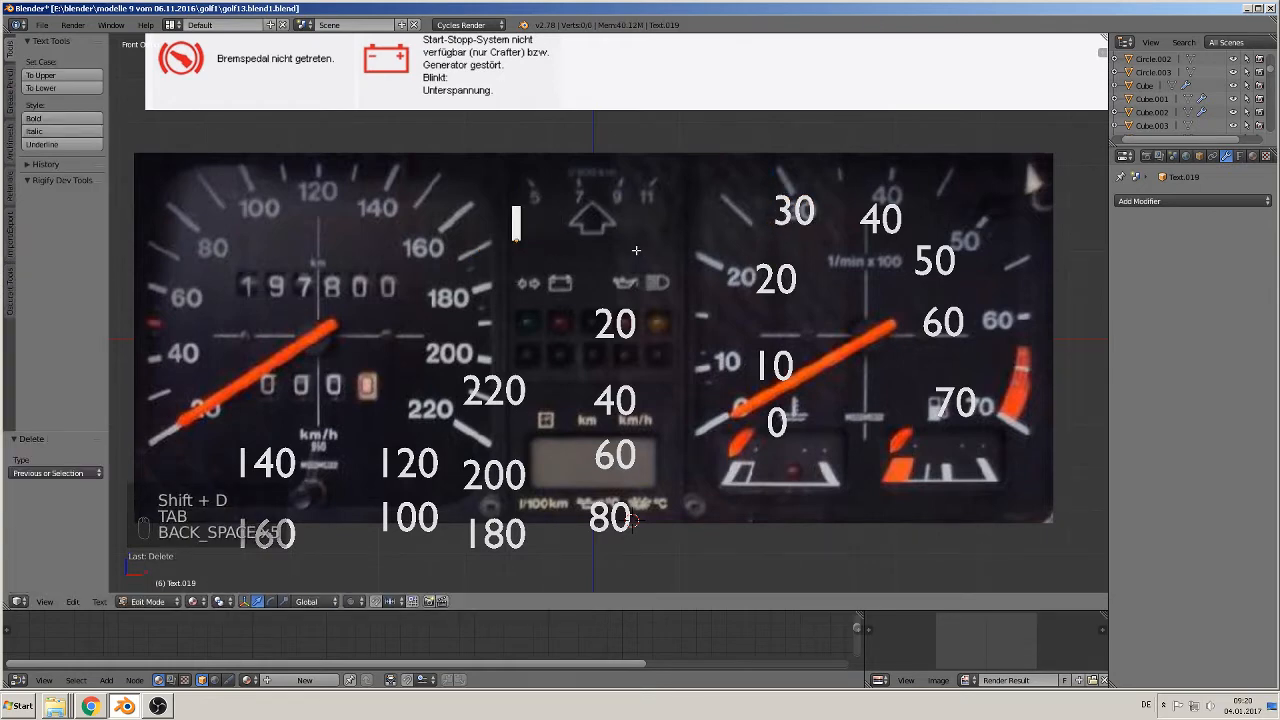
{"action": "type", "text": "5"}
{"action": "key", "text": "Tab"}
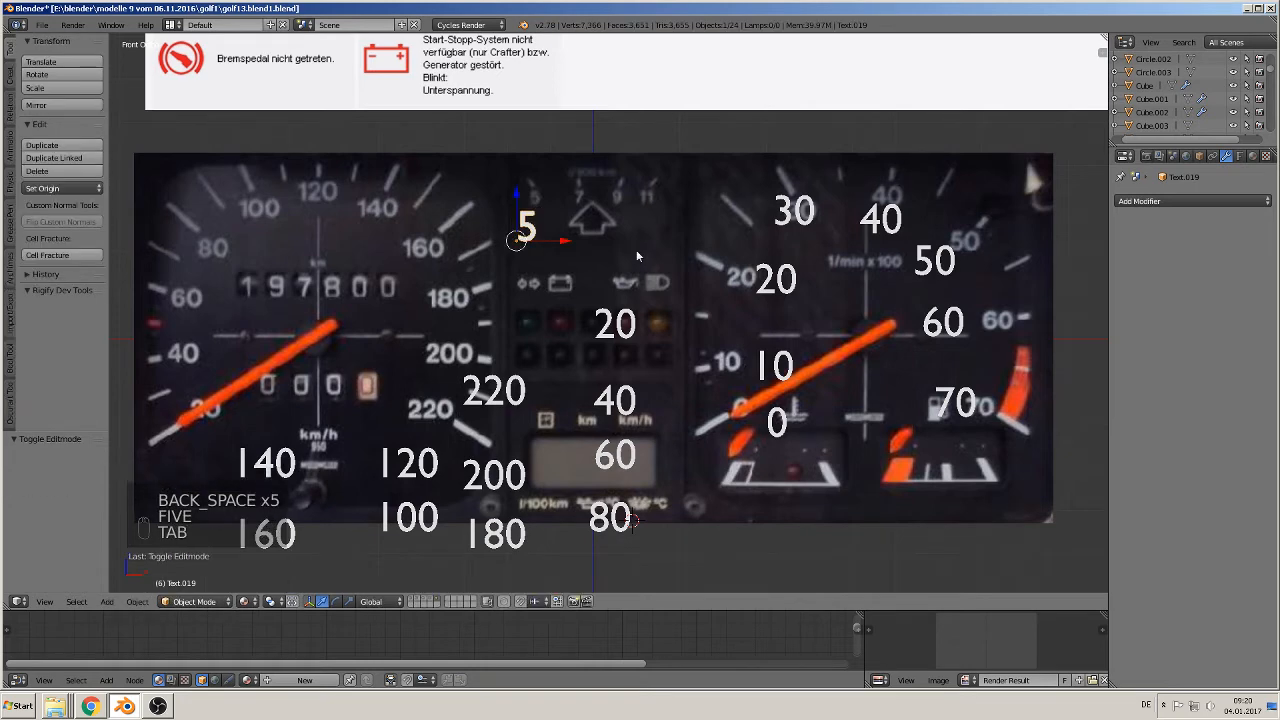
Duplicate the centre gauge's 5 label along X to below the printed 7 and change the copy's text to 7
{"action": "left_click", "coordinate": [637, 251]}
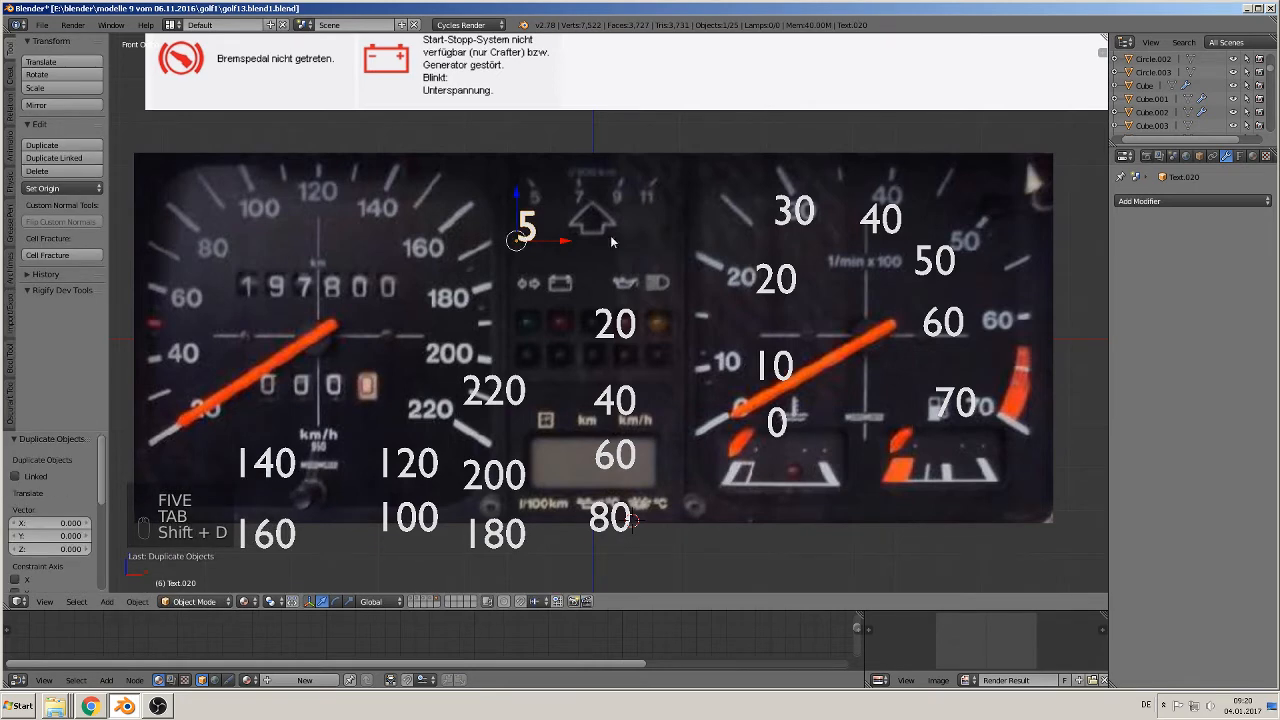
{"action": "left_click_drag", "start_coordinate": [553, 241], "coordinate": [605, 241]}
{"action": "key", "text": "Tab"}
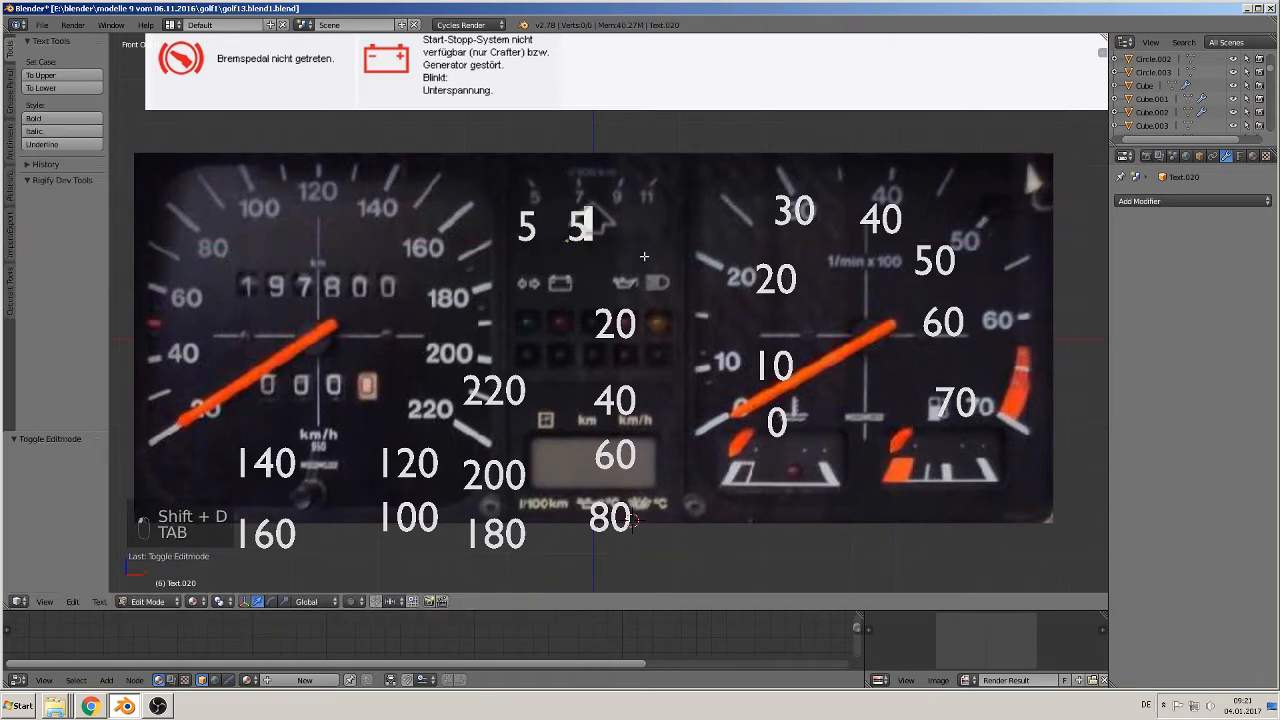
{"action": "key", "text": "BackSpace"}
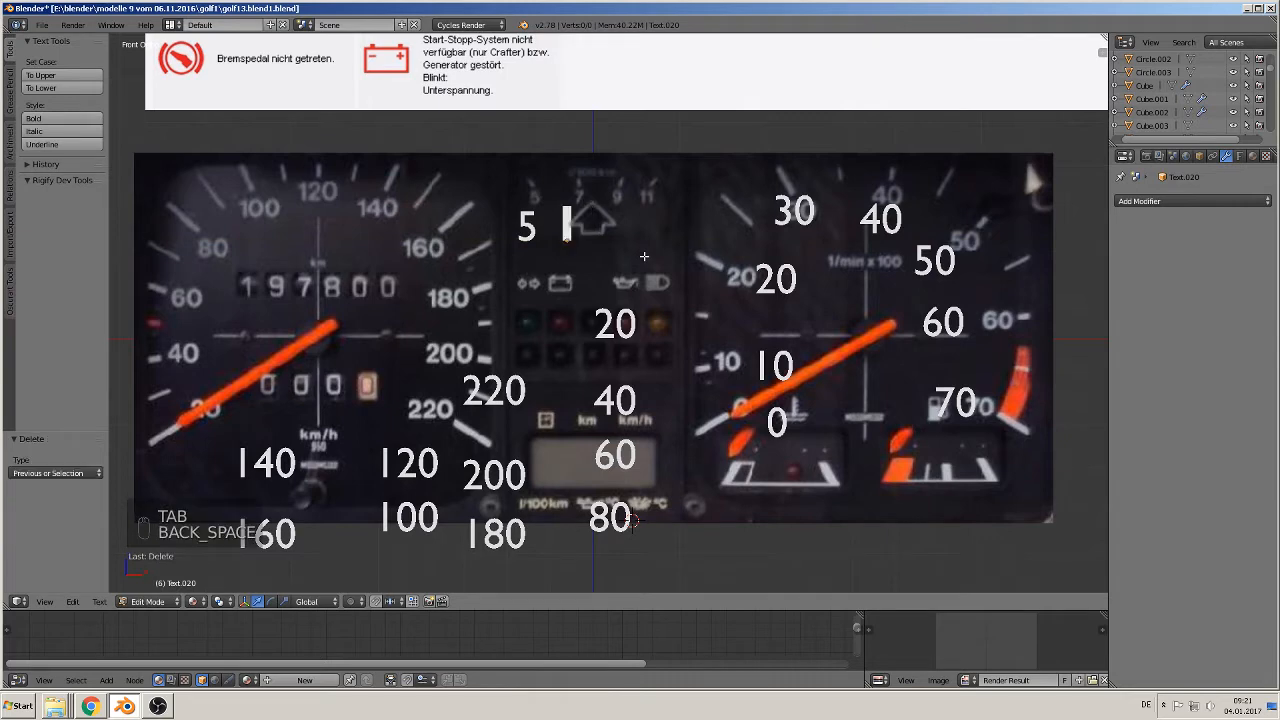
{"action": "type", "text": "7"}
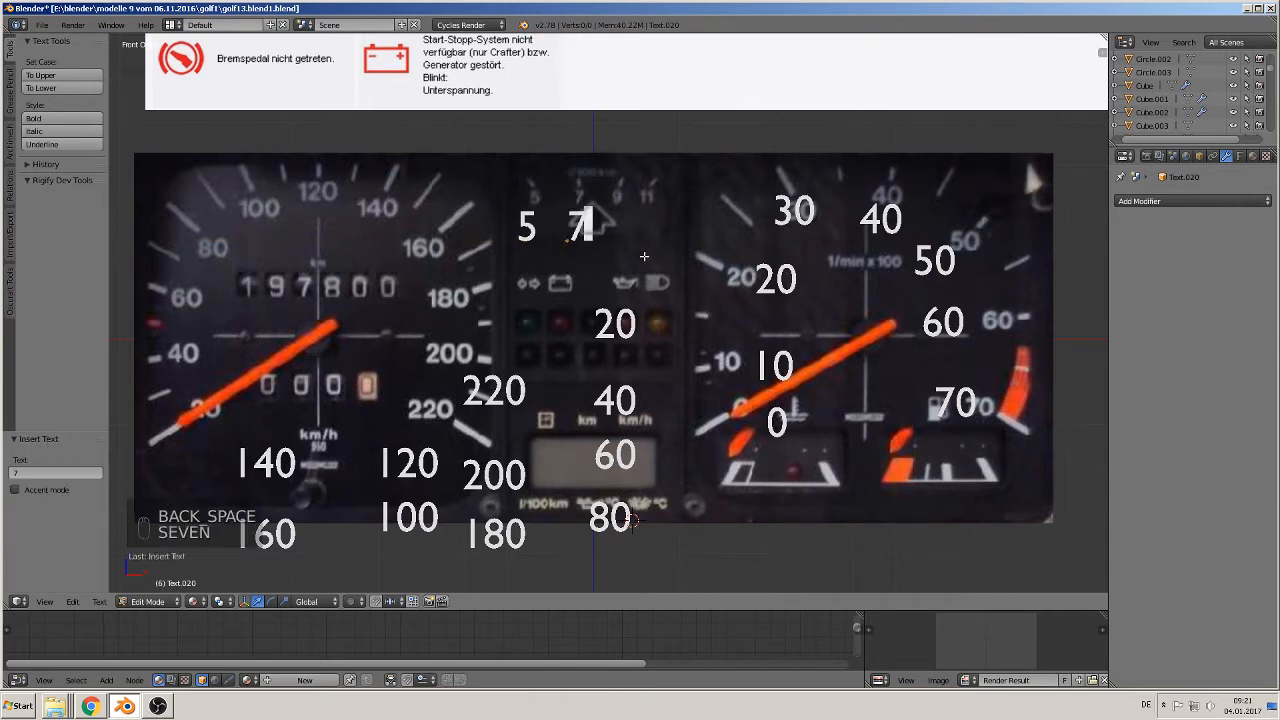
{"action": "key", "text": "Tab"}
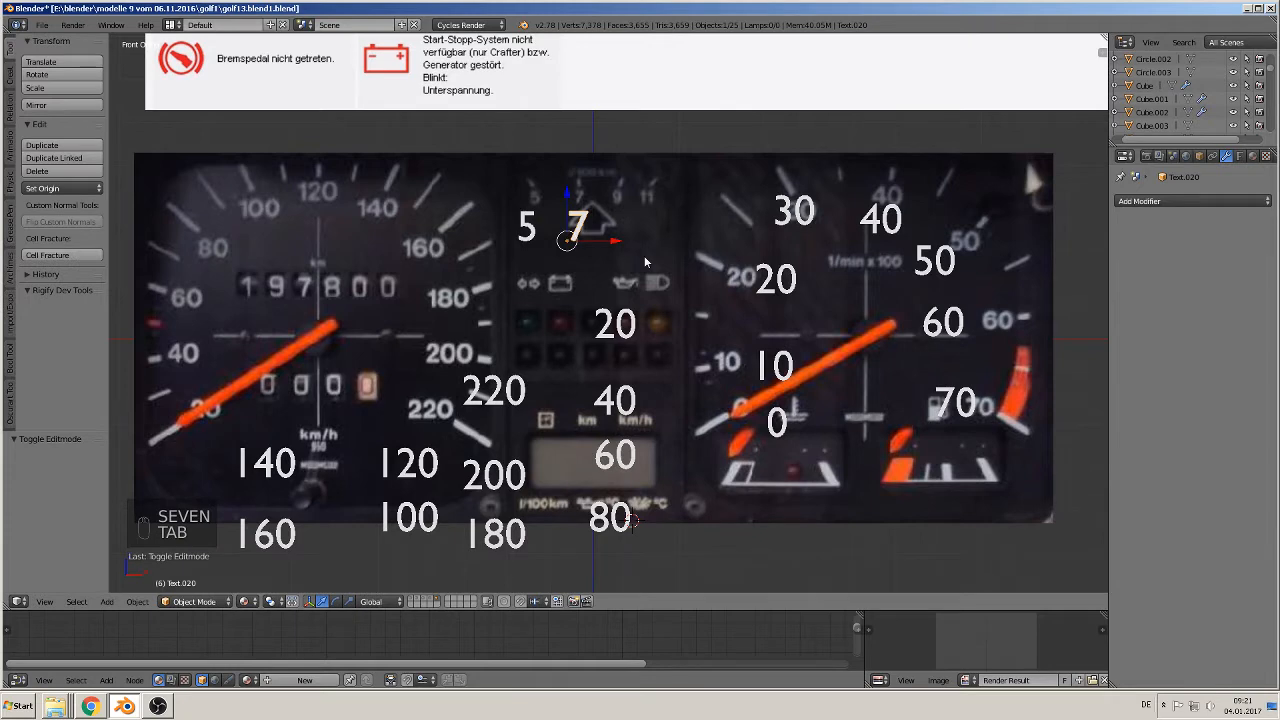
Duplicate the centre gauge's 7 label about 1.08 units along X and change the copy's text to 9
{"action": "key", "text": "shift+d"}
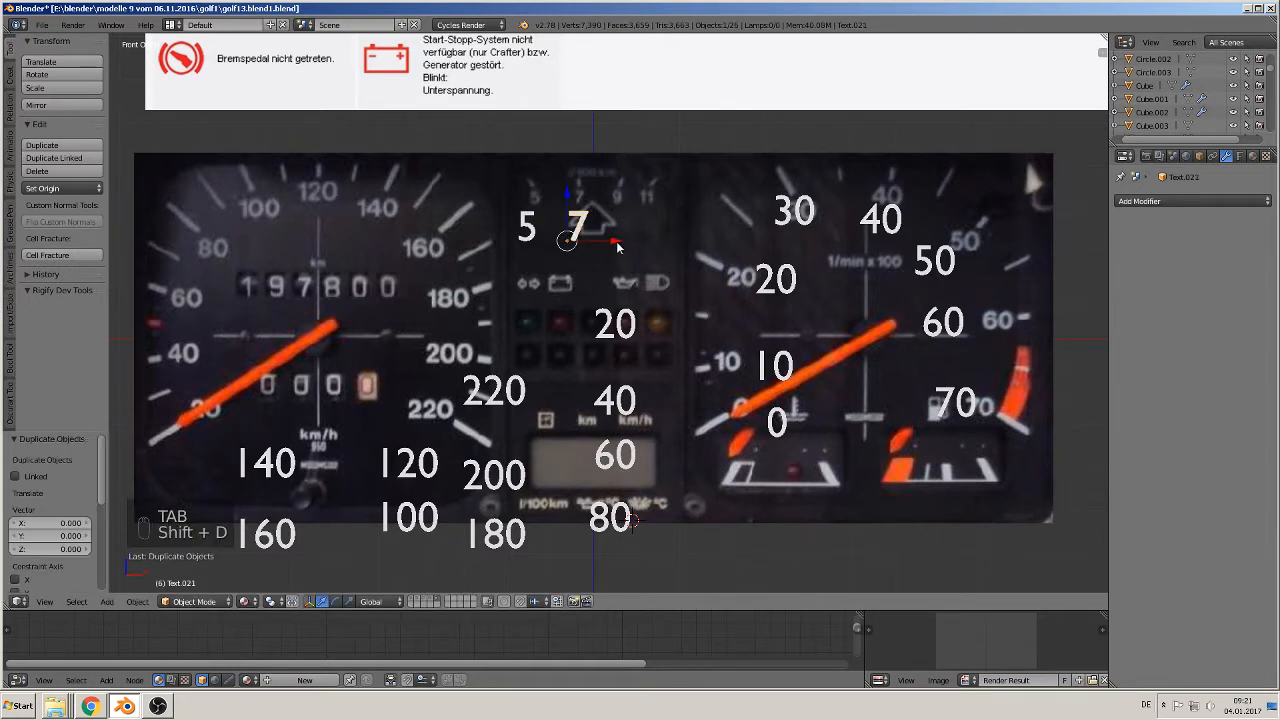
{"action": "left_click_drag", "start_coordinate": [619, 247], "coordinate": [660, 240]}
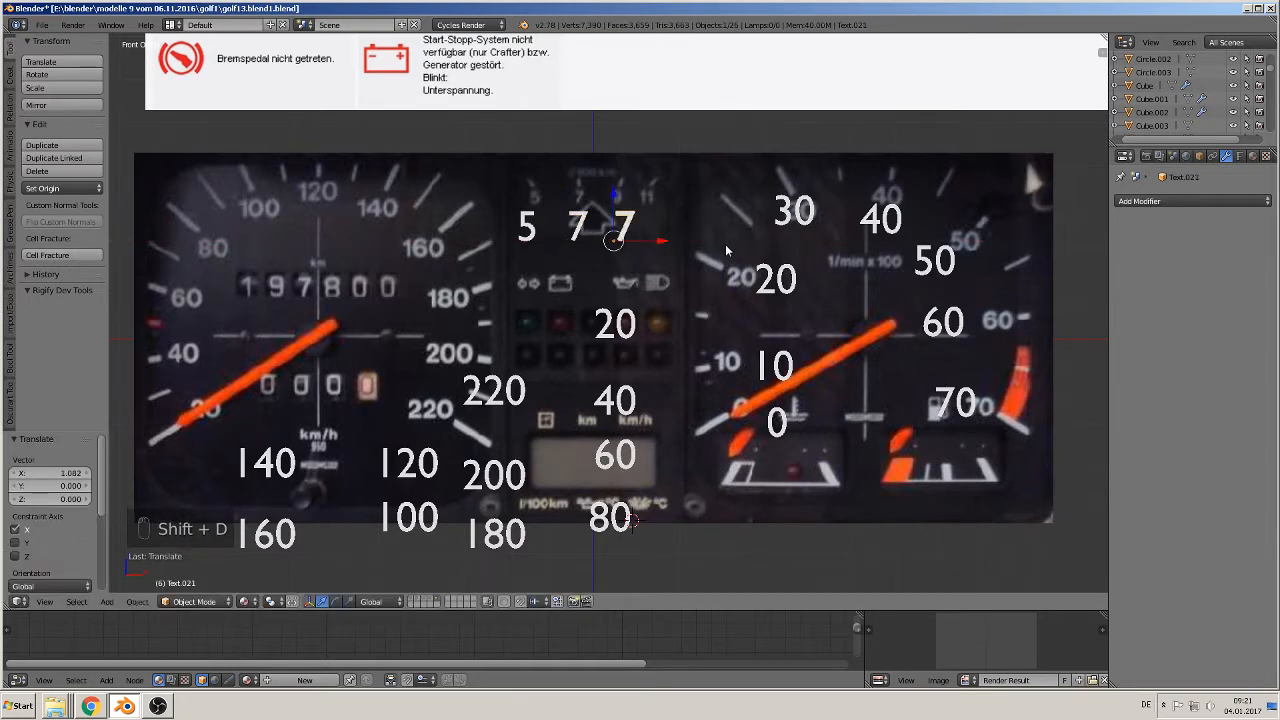
{"action": "key", "text": "Tab"}
{"action": "key", "text": "BackSpace"}
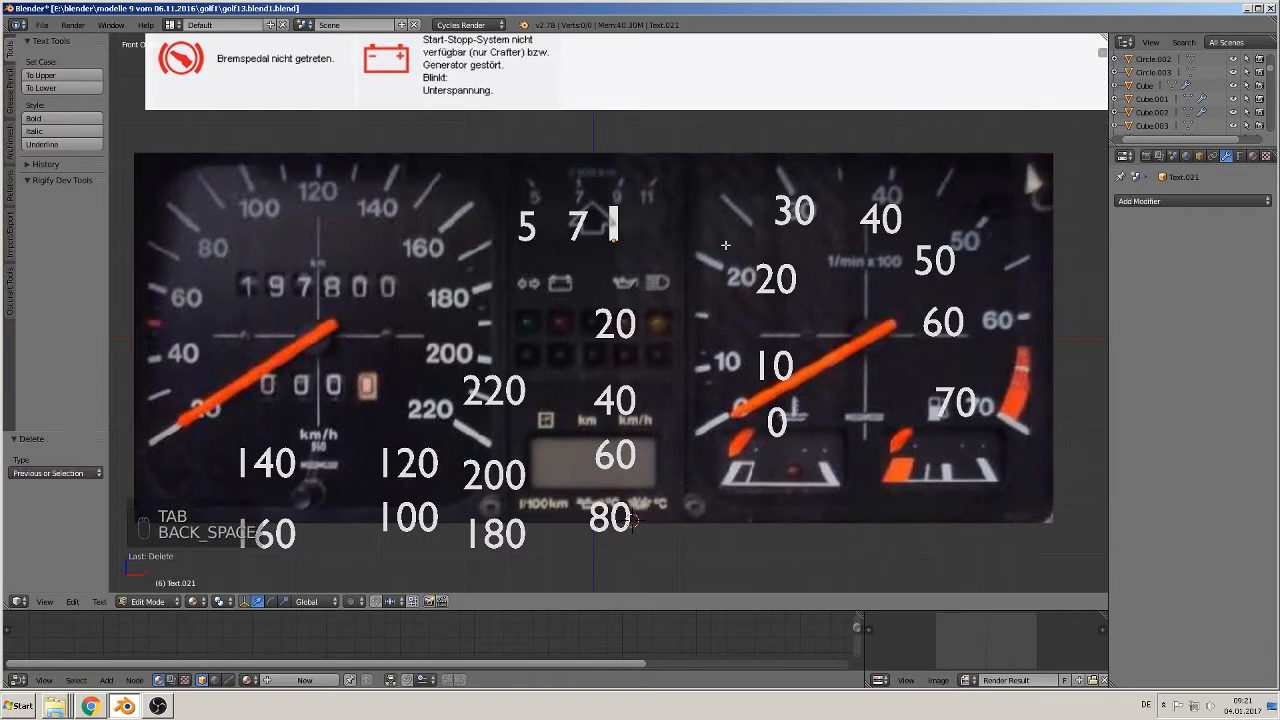
{"action": "type", "text": "9"}
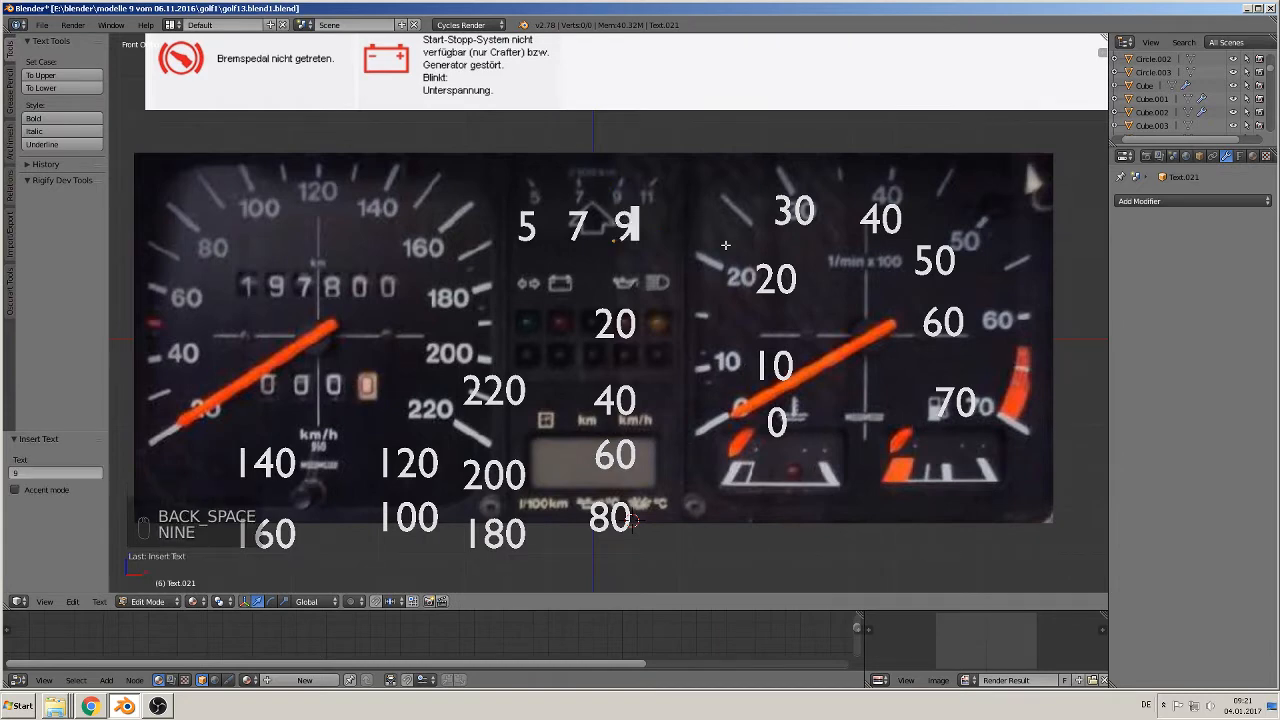
{"action": "key", "text": "Tab"}
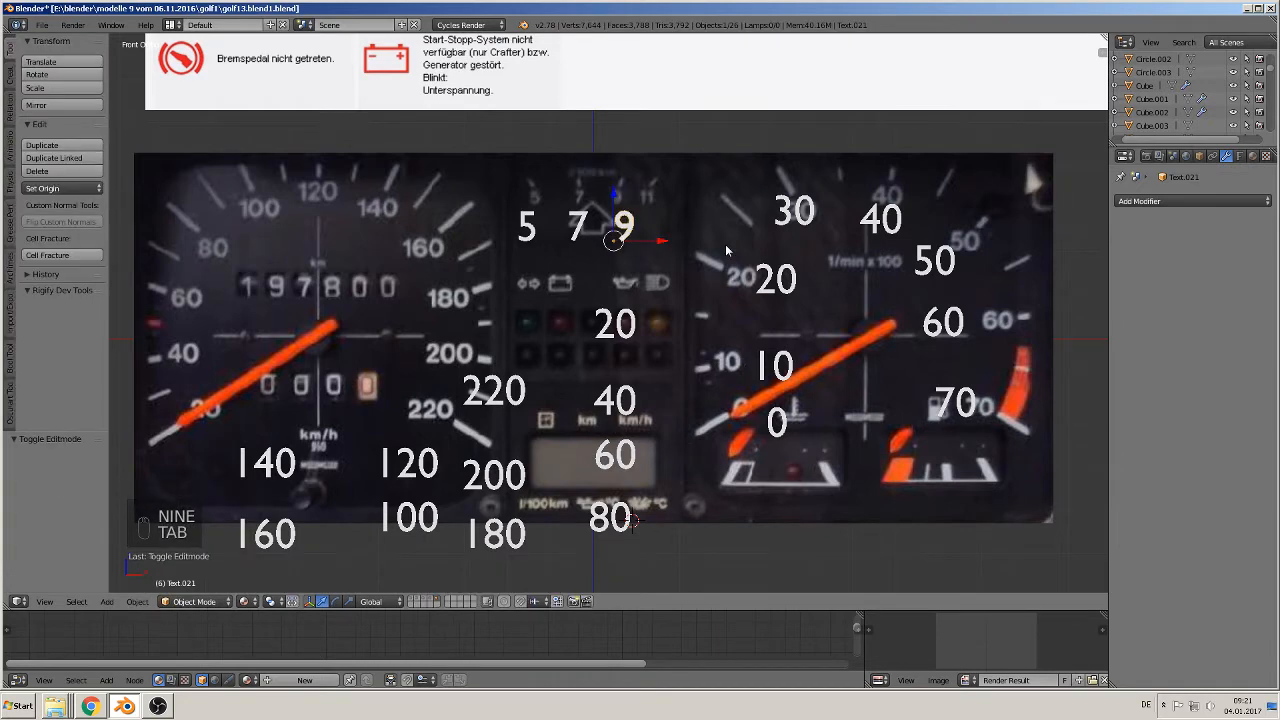
Duplicate the centre gauge's 9 label along X beside the original and change the copy's text to 11
{"action": "key", "text": "shift+d"}
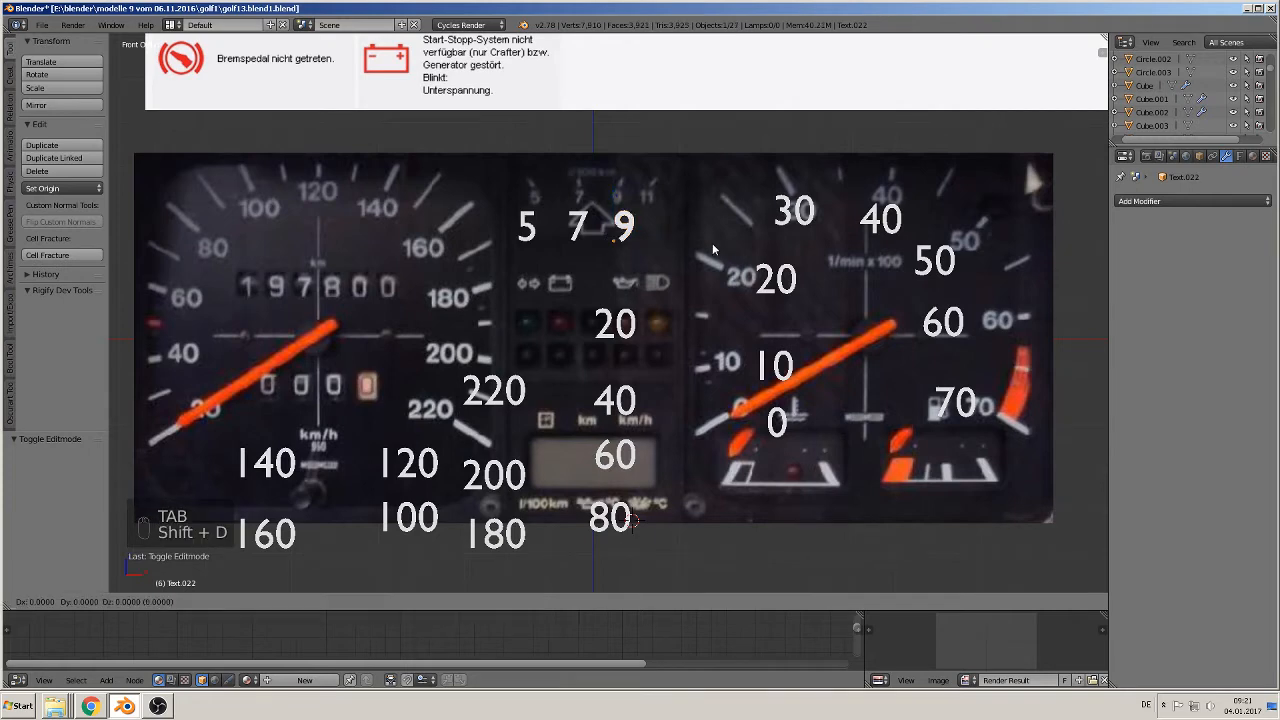
{"action": "left_click", "coordinate": [711, 245]}
{"action": "key", "text": "Tab"}
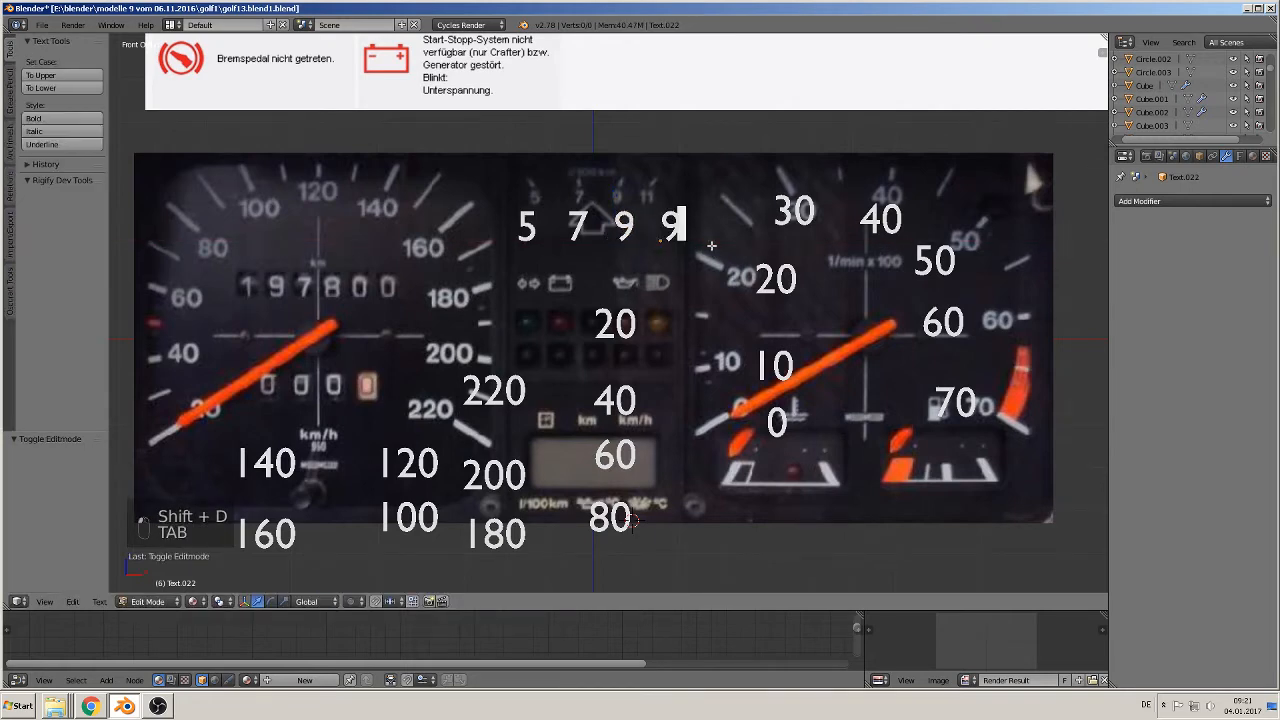
{"action": "key", "text": "BackSpace"}
{"action": "type", "text": "111"}
{"action": "key", "text": "Tab"}
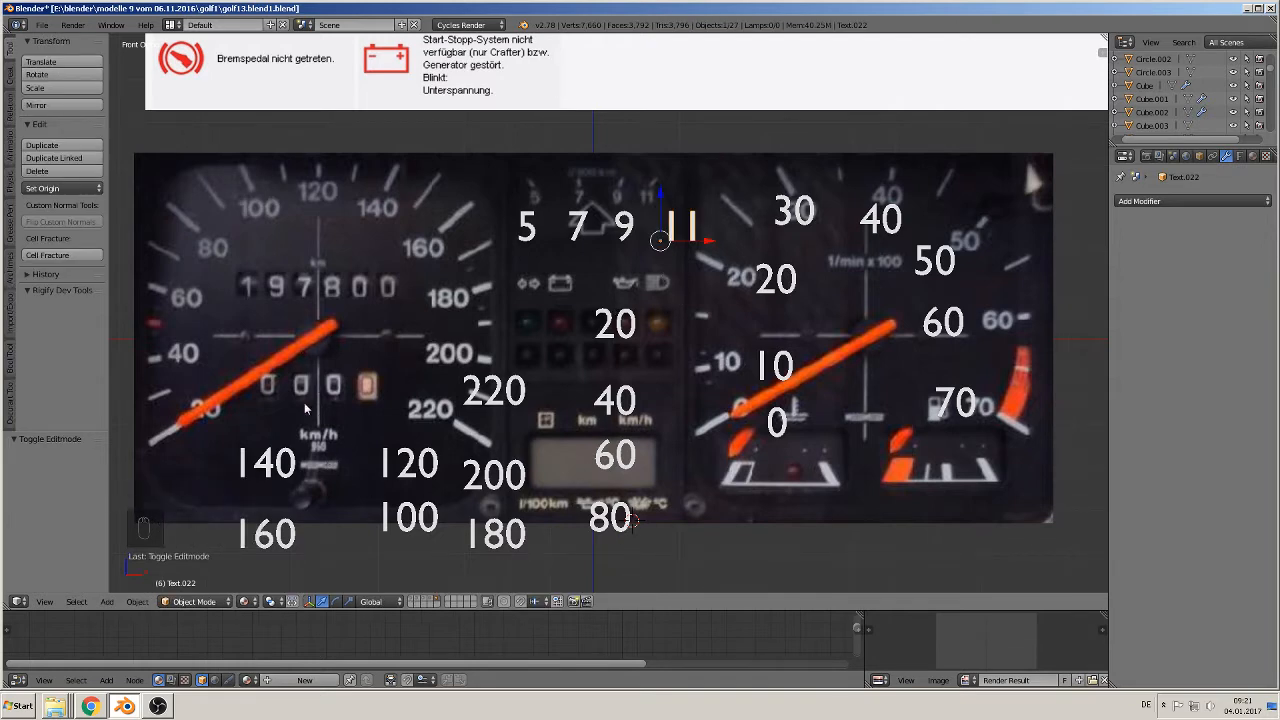
Duplicate the tachometer's 0 label onto the first digit of the trip counter in the speedometer
{"action": "right_click", "coordinate": [774, 433]}
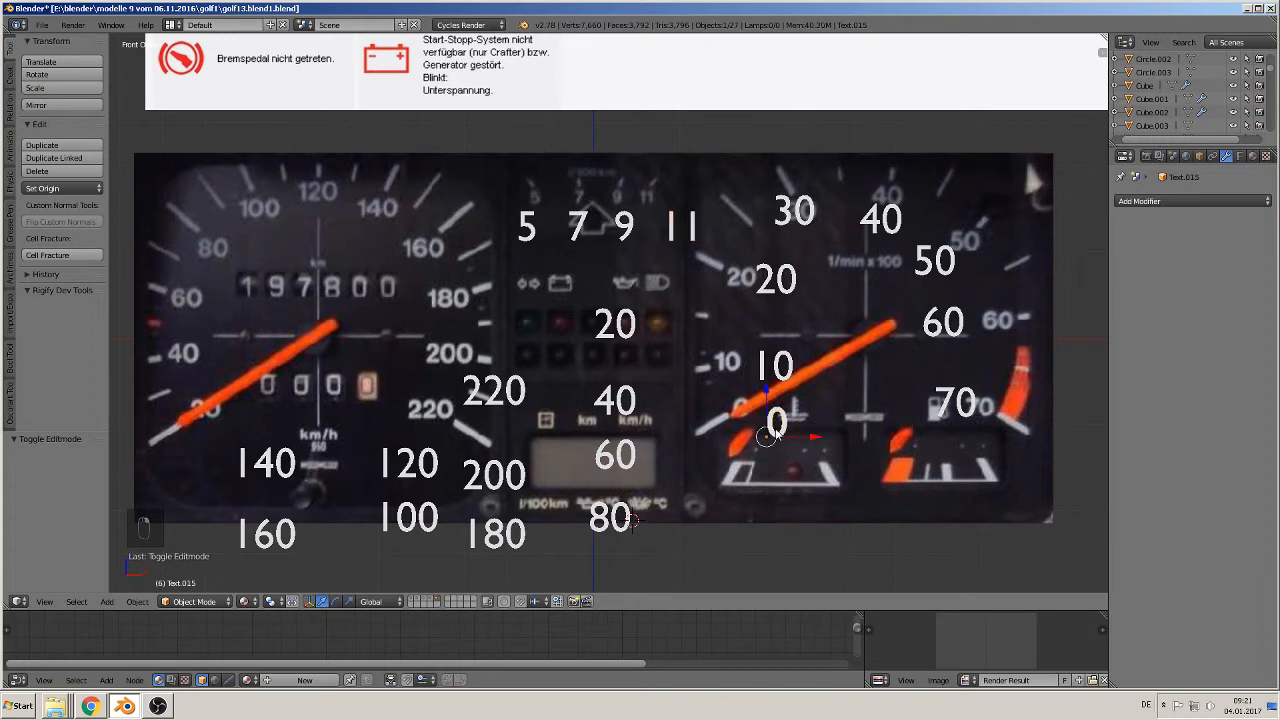
{"action": "key", "text": "shift+d"}
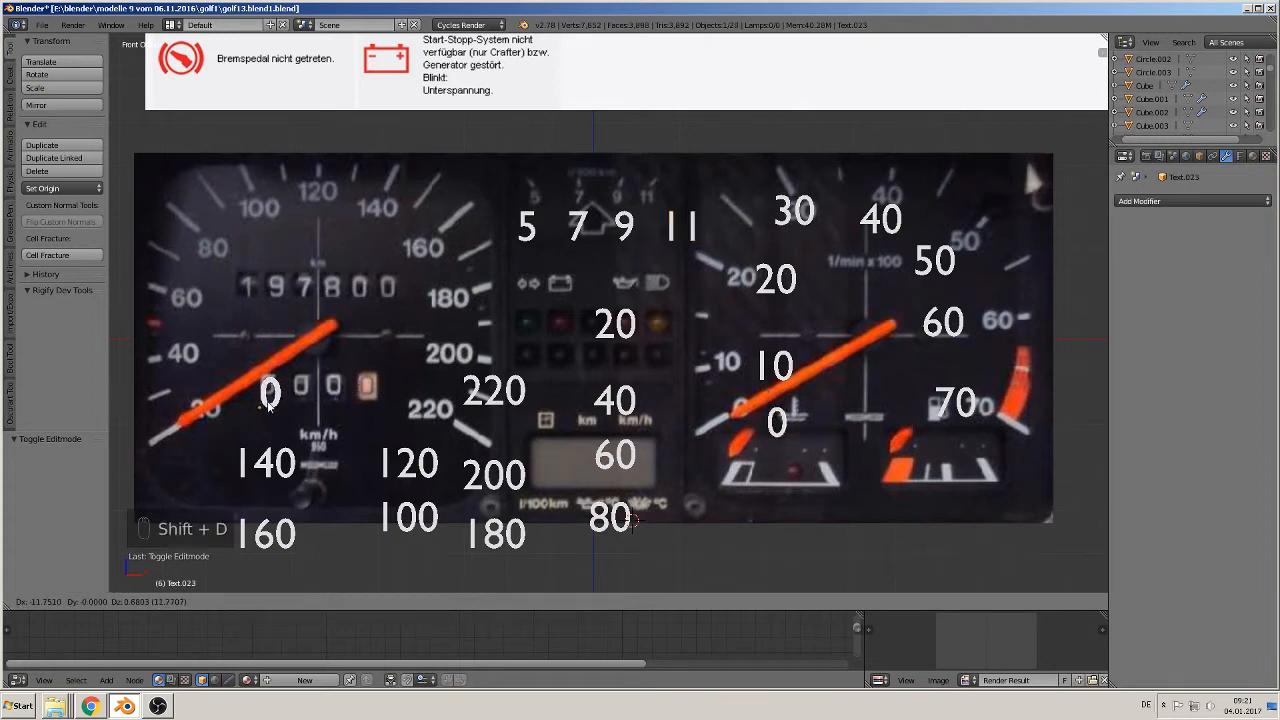
{"action": "left_click", "coordinate": [272, 404]}
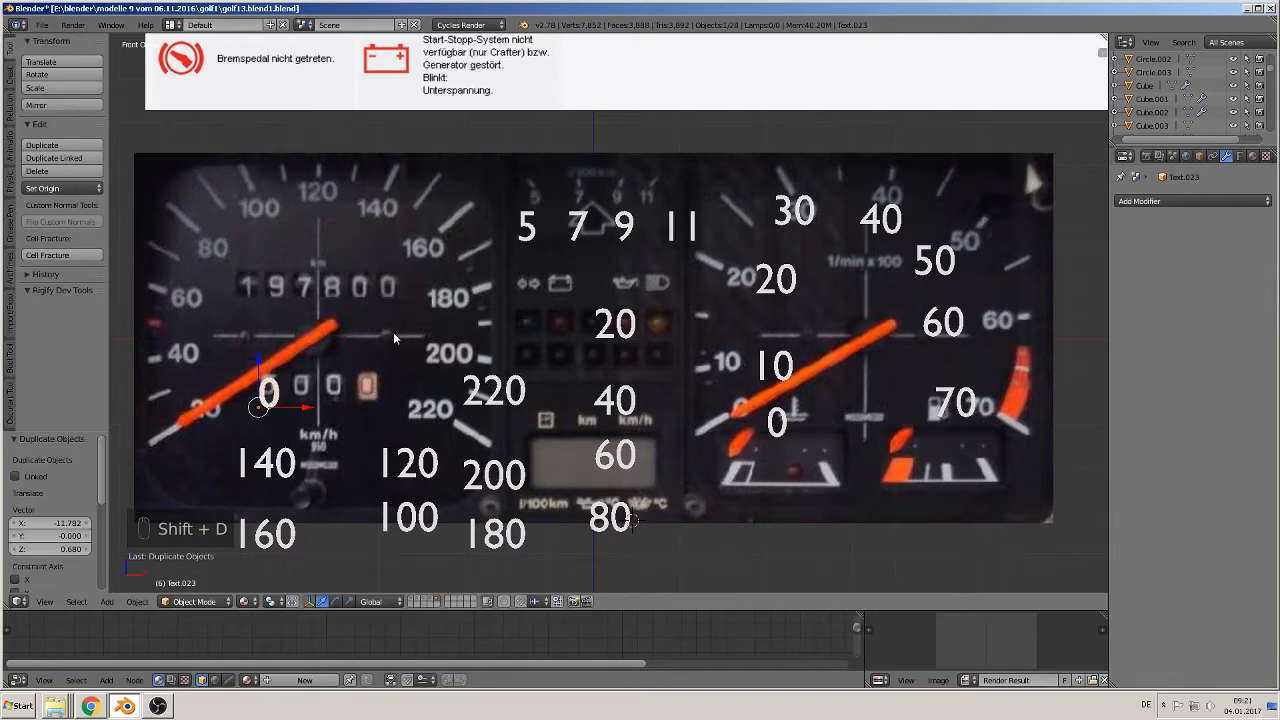
Duplicate the centre gauge's 9 and 7 labels onto the matching printed digits of the speedometer's odometer
{"action": "middle_click_drag", "start_coordinate": [393, 332], "coordinate": [536, 329], "text": "shift"}
{"action": "right_click", "coordinate": [723, 254]}
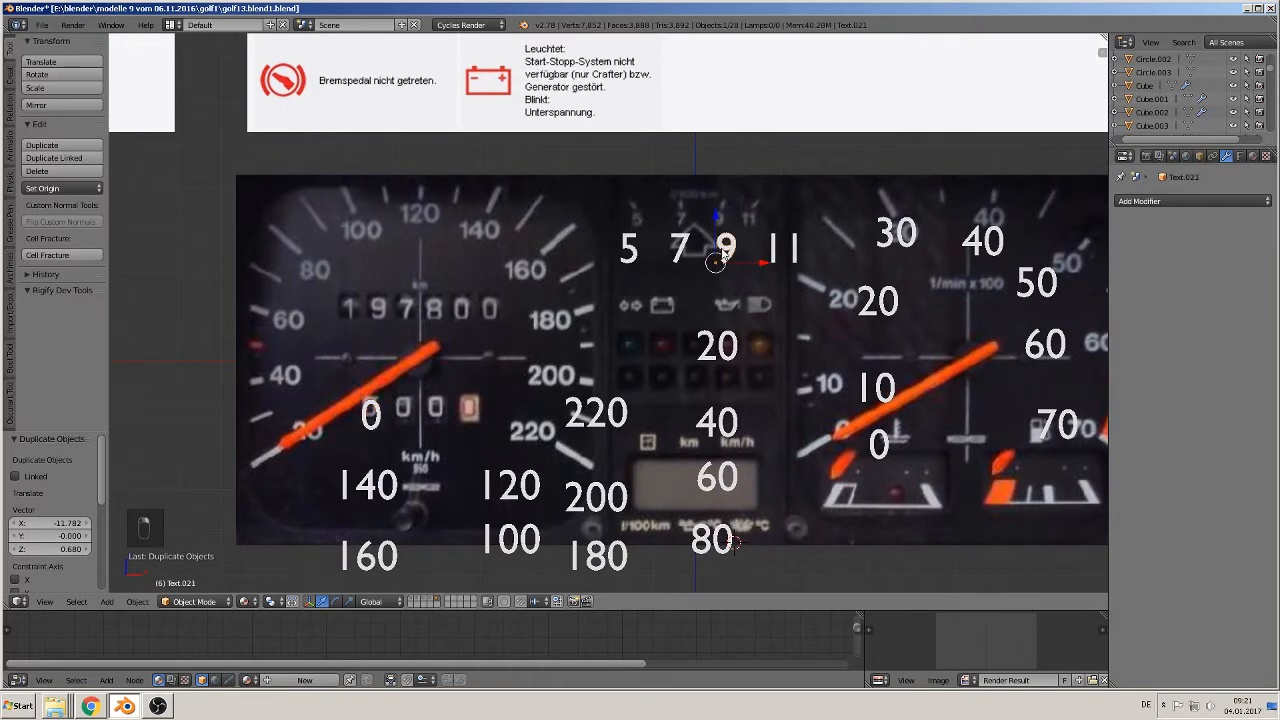
{"action": "key", "text": "shift+d"}
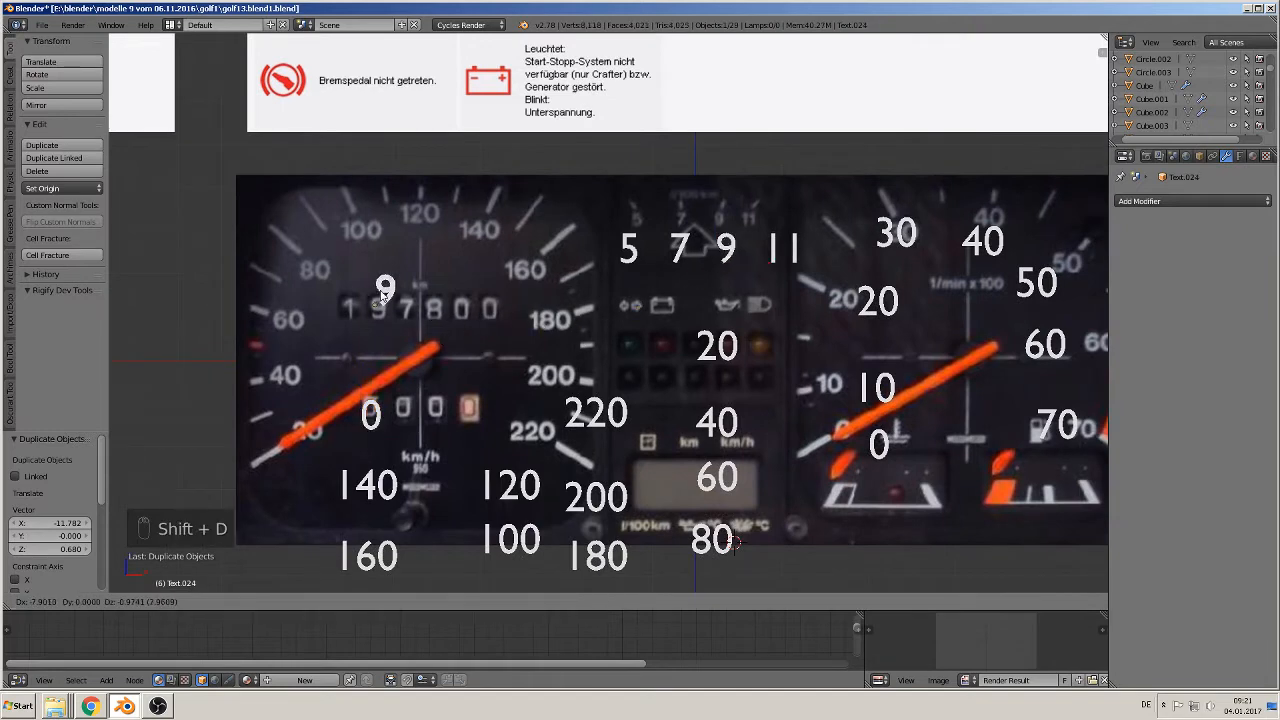
{"action": "left_click", "coordinate": [377, 310]}
{"action": "right_click", "coordinate": [681, 247]}
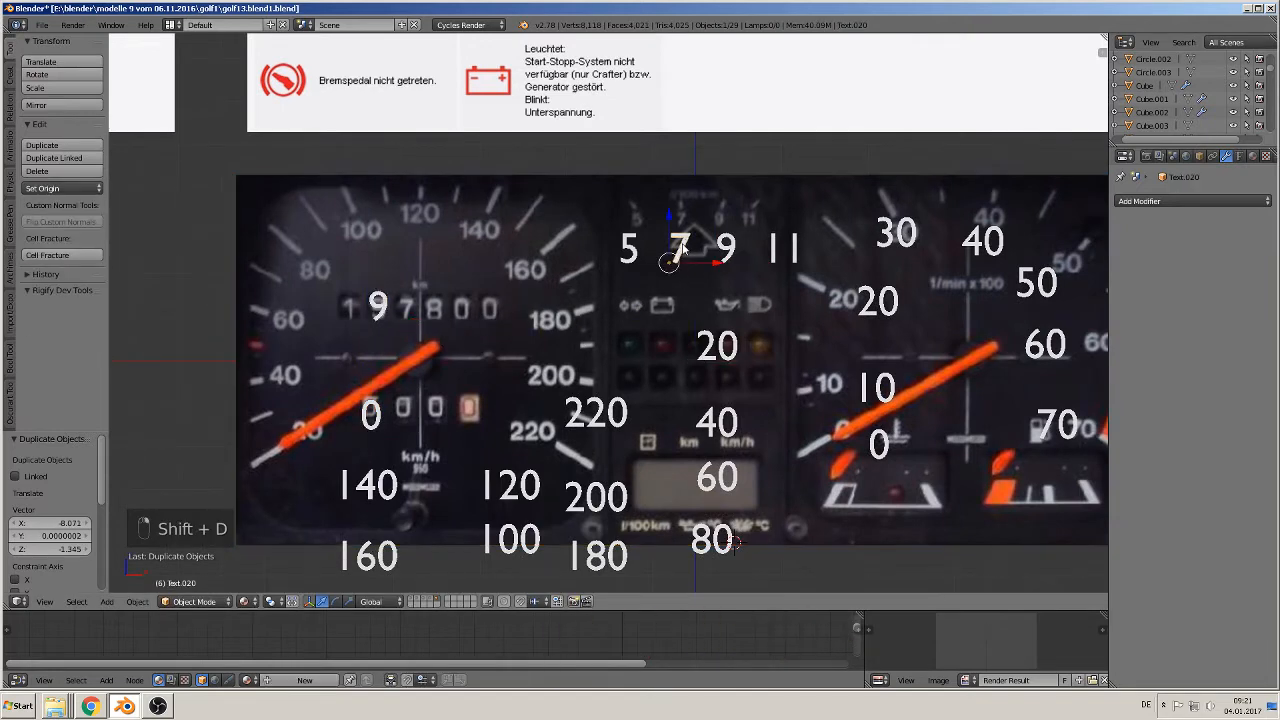
{"action": "key", "text": "shift+d"}
{"action": "left_click", "coordinate": [415, 316]}
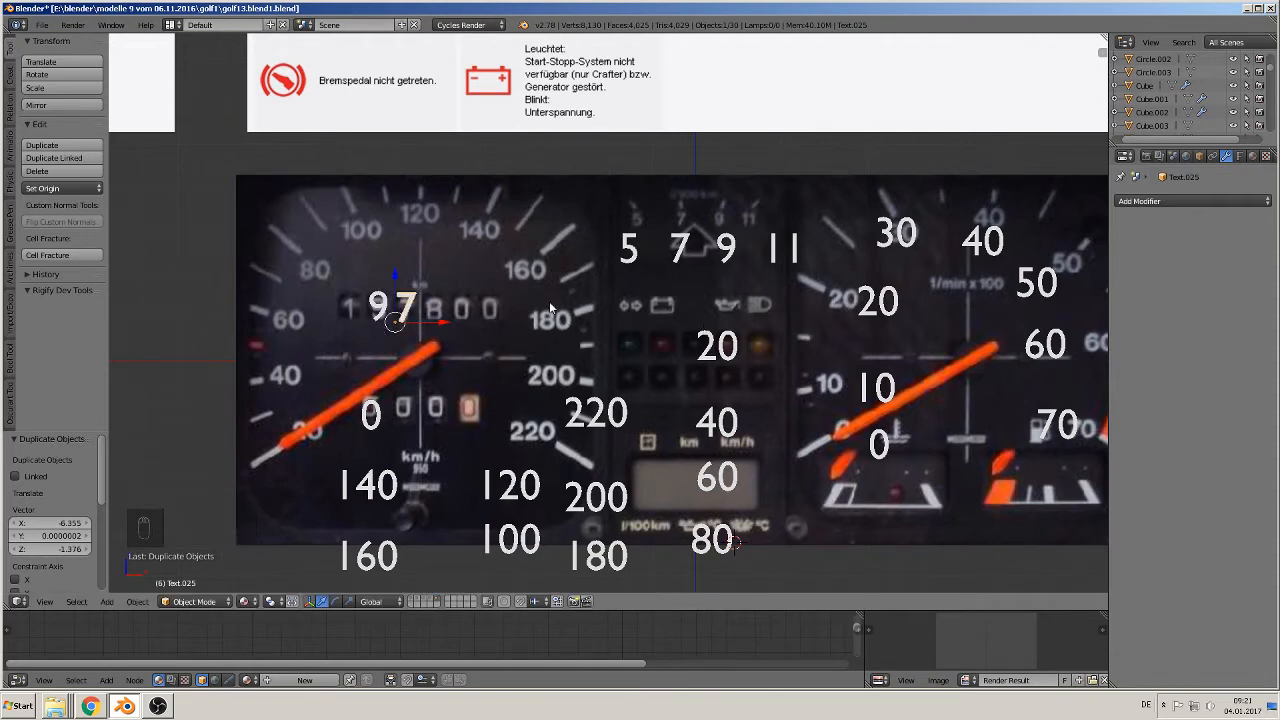
Duplicate the odometer's 7 label beside the printed first digit and change the copy's text to 1
{"action": "key", "text": "shift+d"}
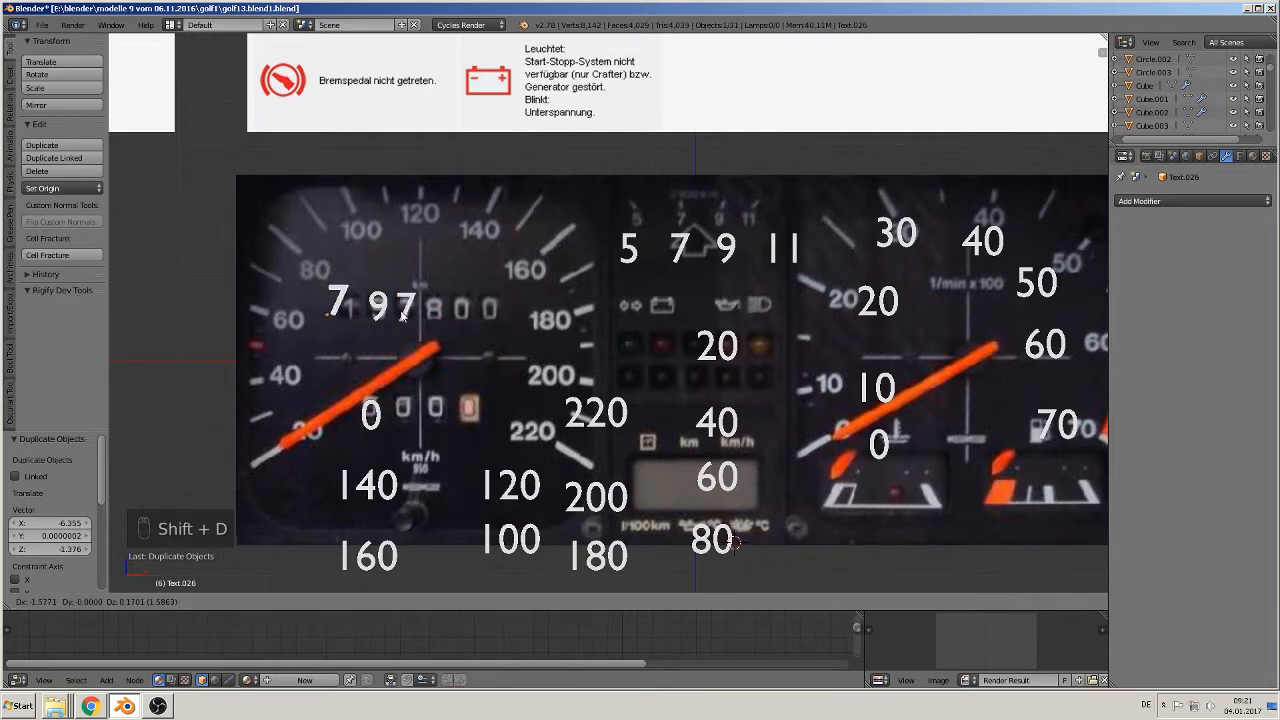
{"action": "left_click", "coordinate": [405, 323]}
{"action": "key", "text": "Tab"}
{"action": "key", "text": "BackSpace"}
{"action": "type", "text": "1"}
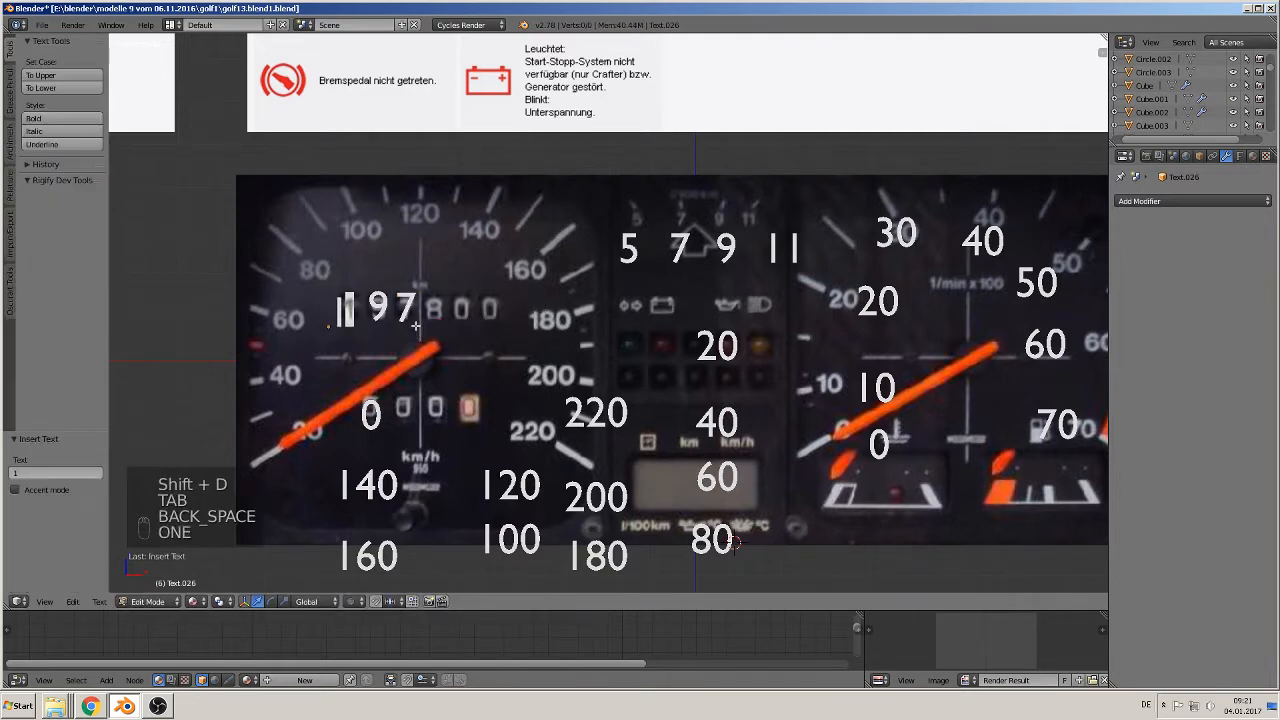
{"action": "key", "text": "Tab"}
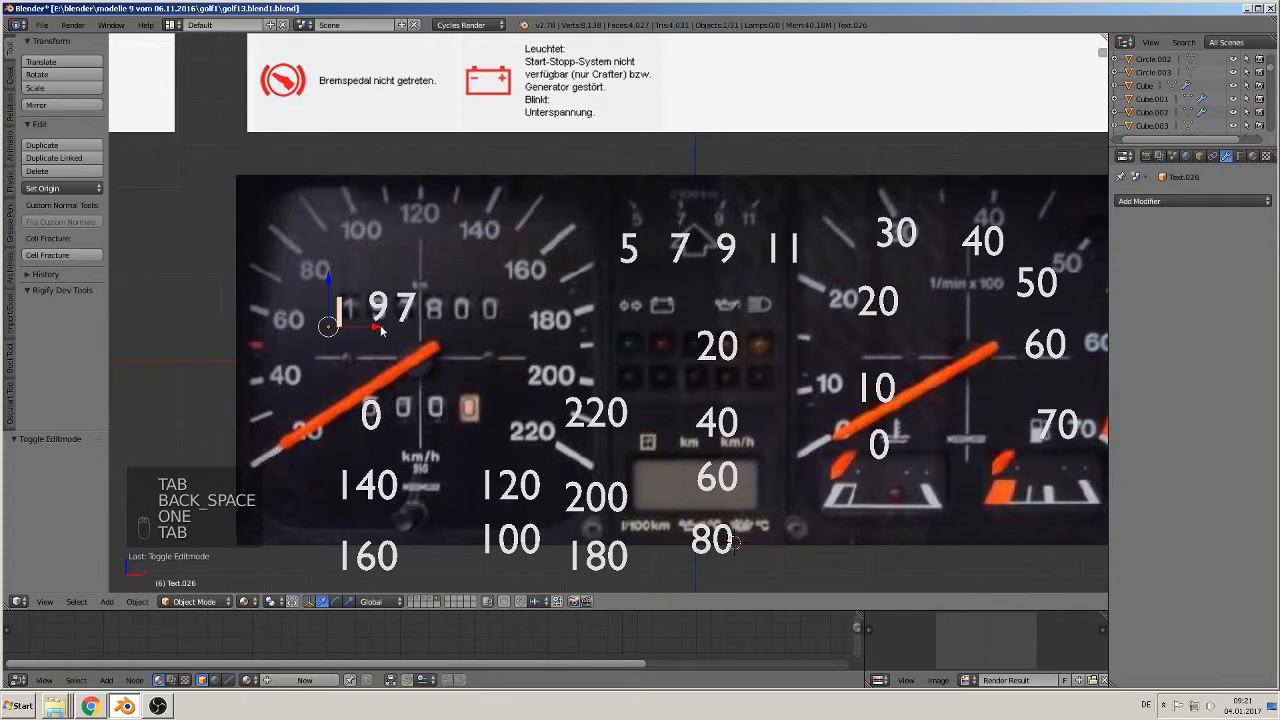
Duplicate the odometer's 1 label onto the fourth digit position and change the copy's text to 8
{"action": "key", "text": "shift+d"}
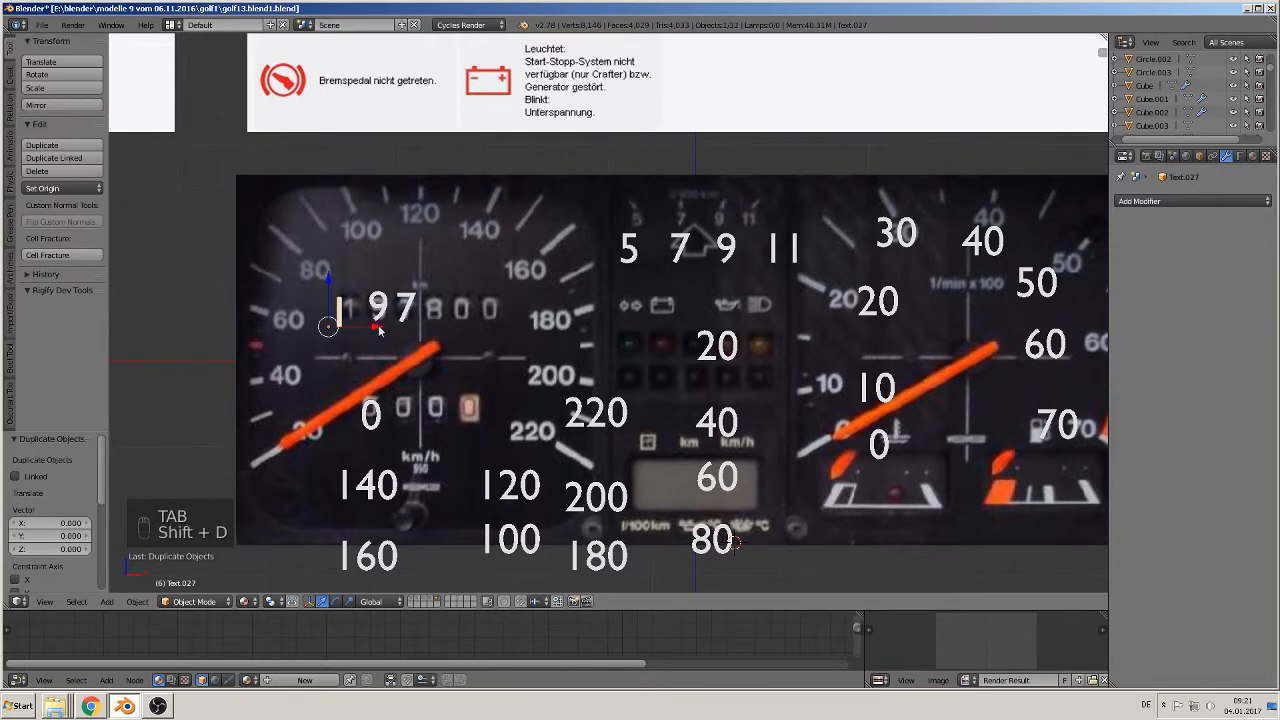
{"action": "left_click", "coordinate": [469, 336]}
{"action": "key", "text": "Tab"}
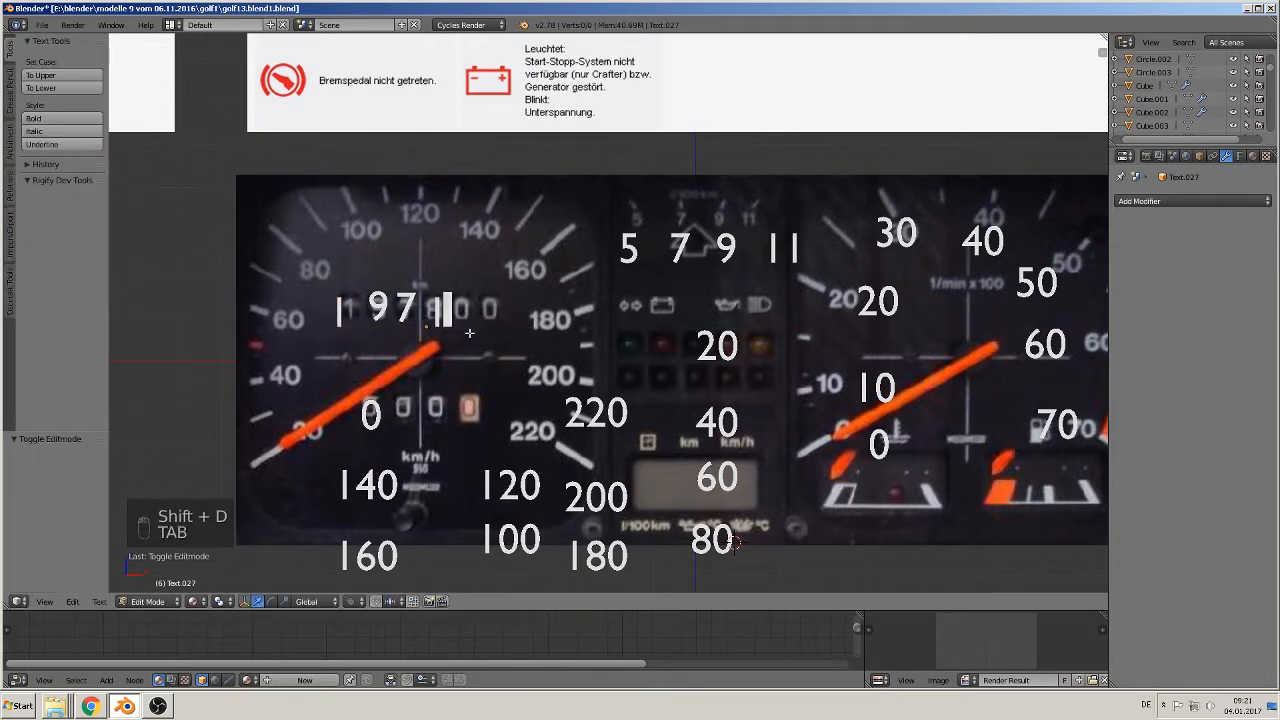
{"action": "key", "text": "BackSpace"}
{"action": "type", "text": "8"}
{"action": "key", "text": "Tab"}
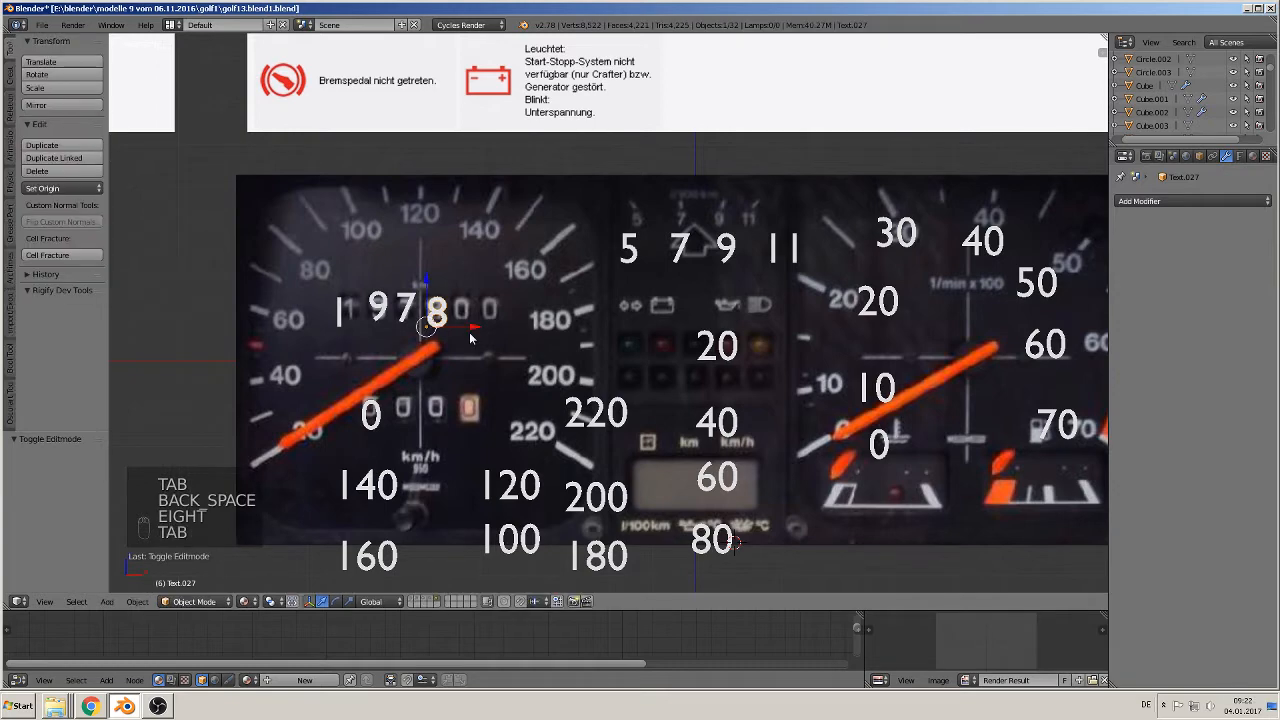
Duplicate the tachometer's 0 label onto the odometer, directly beside the 8 label
{"action": "right_click", "coordinate": [874, 452]}
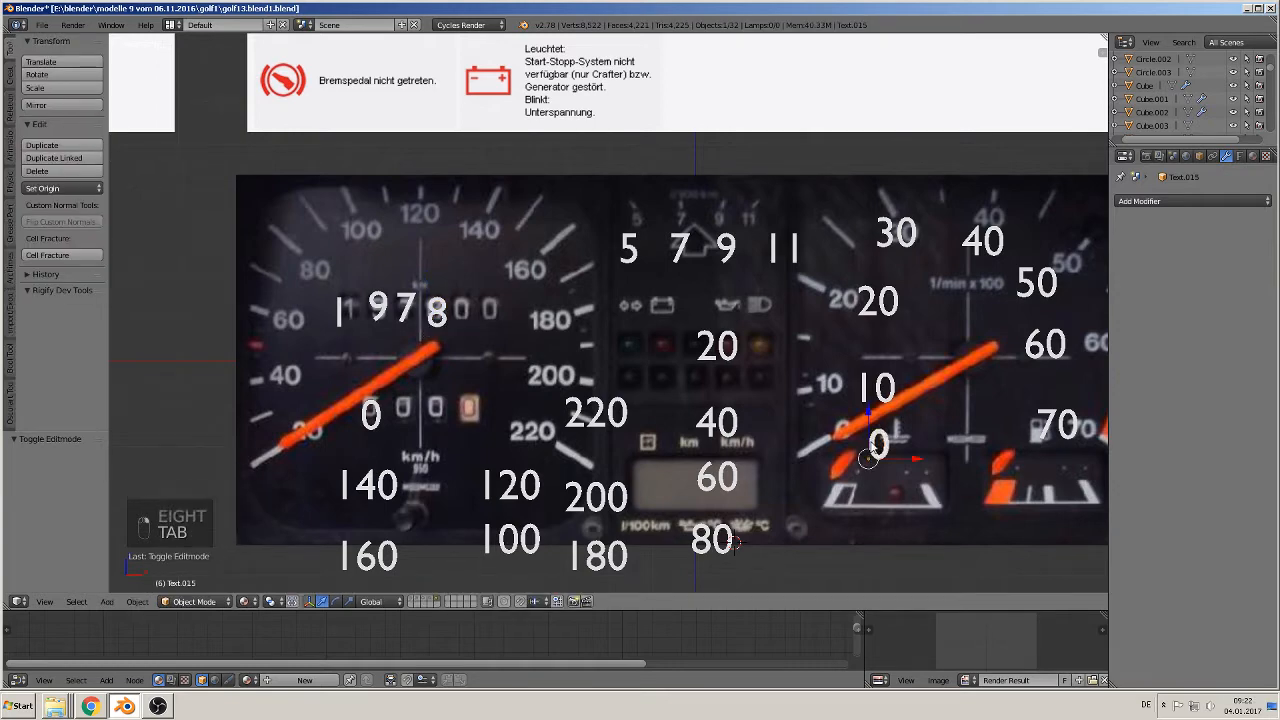
{"action": "key", "text": "shift+d"}
{"action": "left_click", "coordinate": [462, 318]}
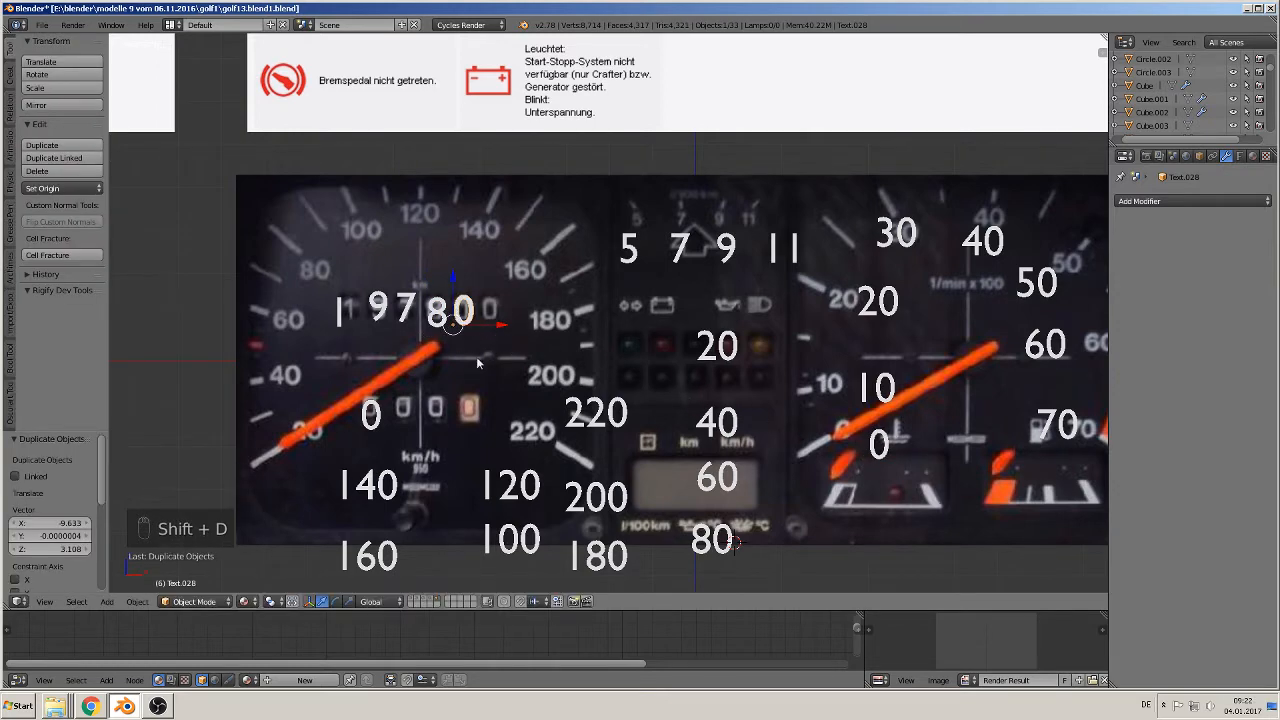
Move the 120 label from below the speedometer onto the printed 120 at the dial's upper edge
{"action": "scroll", "coordinate": [563, 467], "scroll_direction": "down", "scroll_amount": 3}
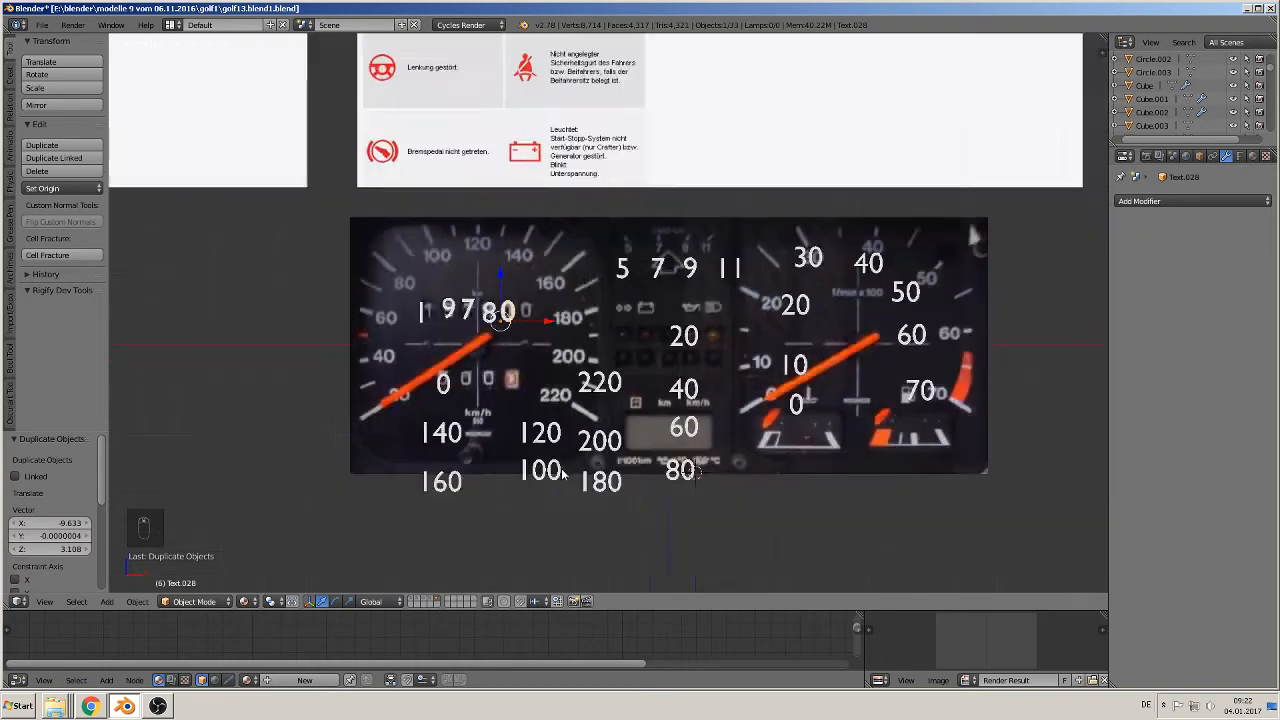
{"action": "scroll", "coordinate": [565, 475], "scroll_direction": "up", "scroll_amount": 2}
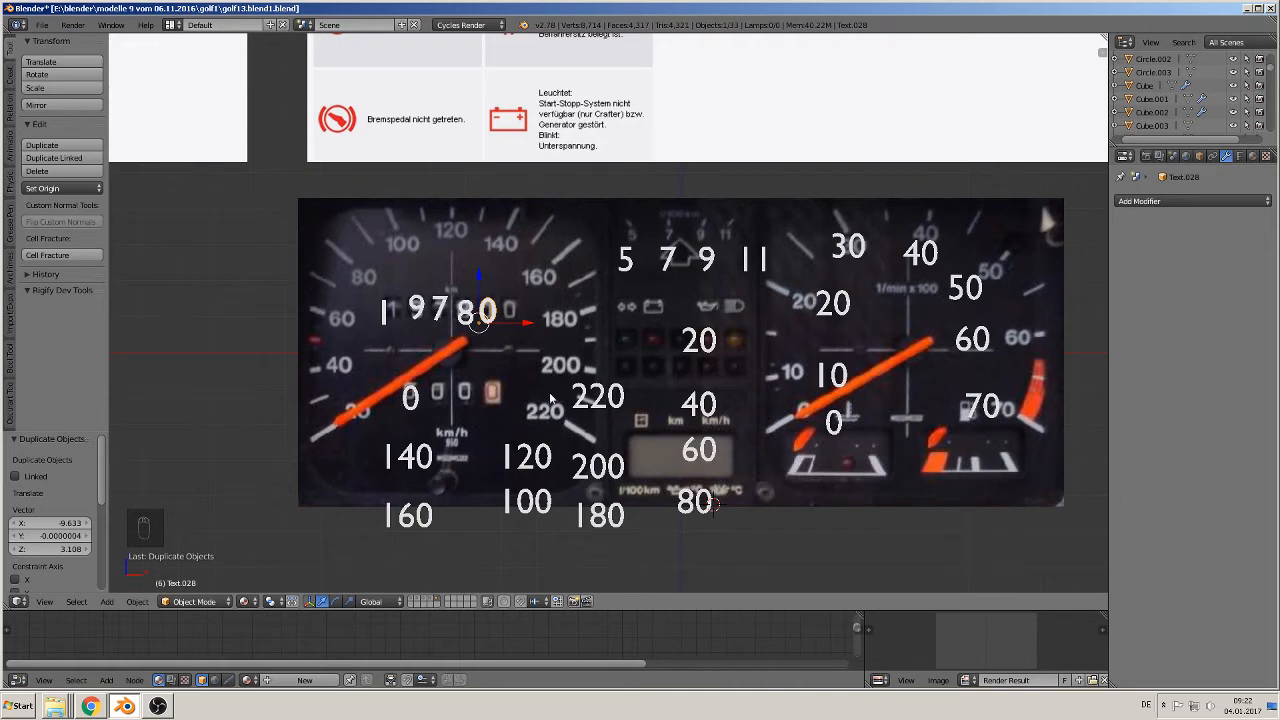
{"action": "right_click", "coordinate": [527, 452]}
{"action": "middle_click_drag", "start_coordinate": [523, 449], "coordinate": [571, 473], "text": "shift"}
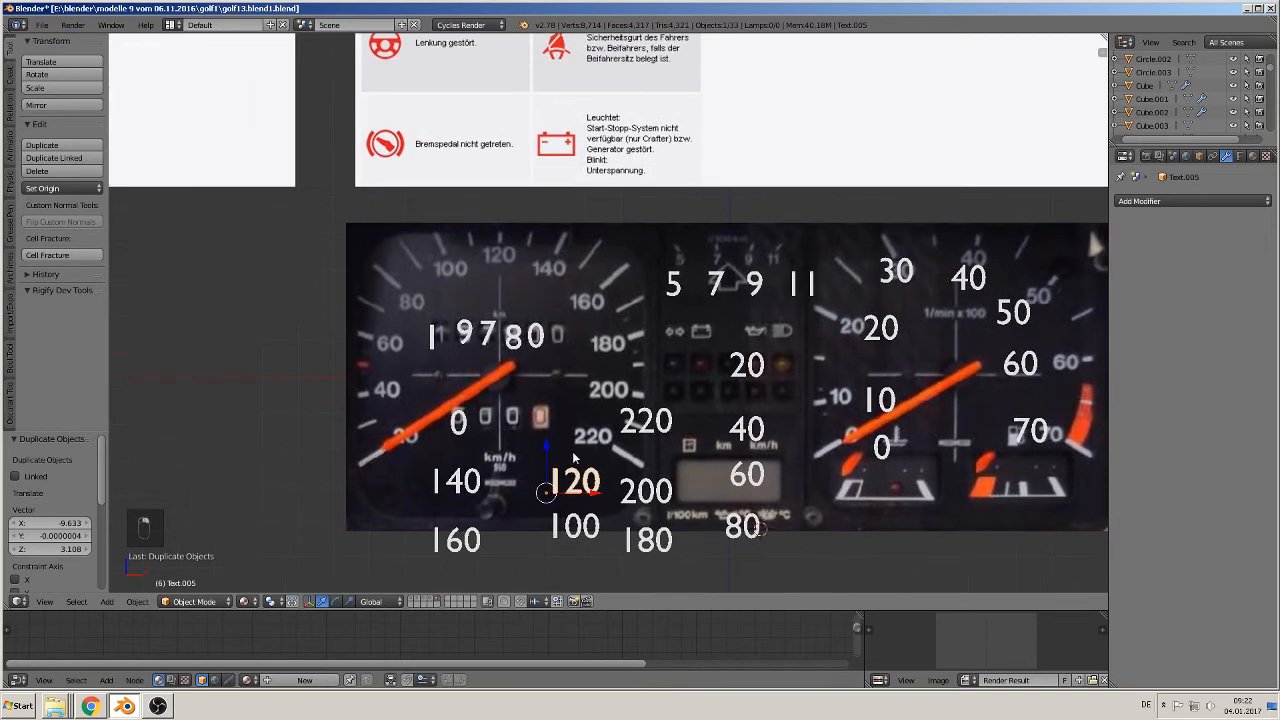
{"action": "key", "text": "g"}
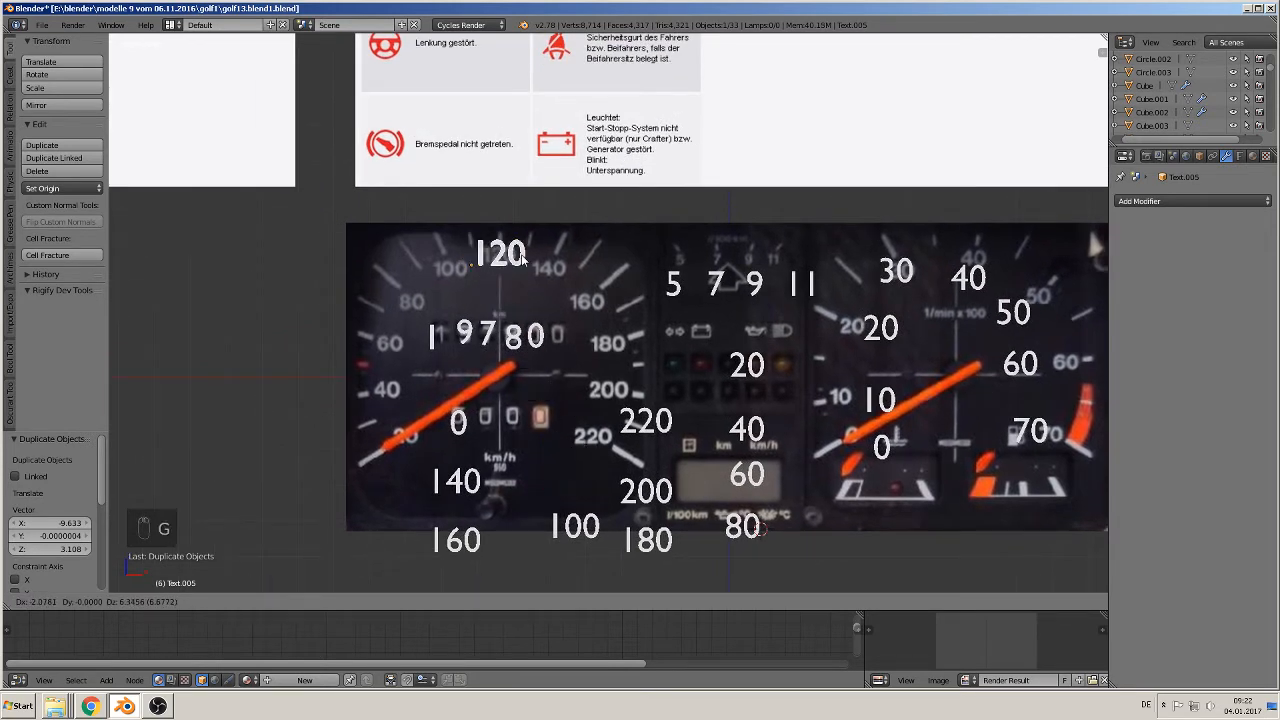
{"action": "left_click", "coordinate": [522, 257]}
Scale the 120 label by about 0.52 and 1.25, align it over the printed 120, and display its font settings
{"action": "middle_click_drag", "start_coordinate": [548, 290], "coordinate": [624, 367], "text": "shift"}
{"action": "scroll", "coordinate": [624, 367], "scroll_direction": "up", "scroll_amount": 4}
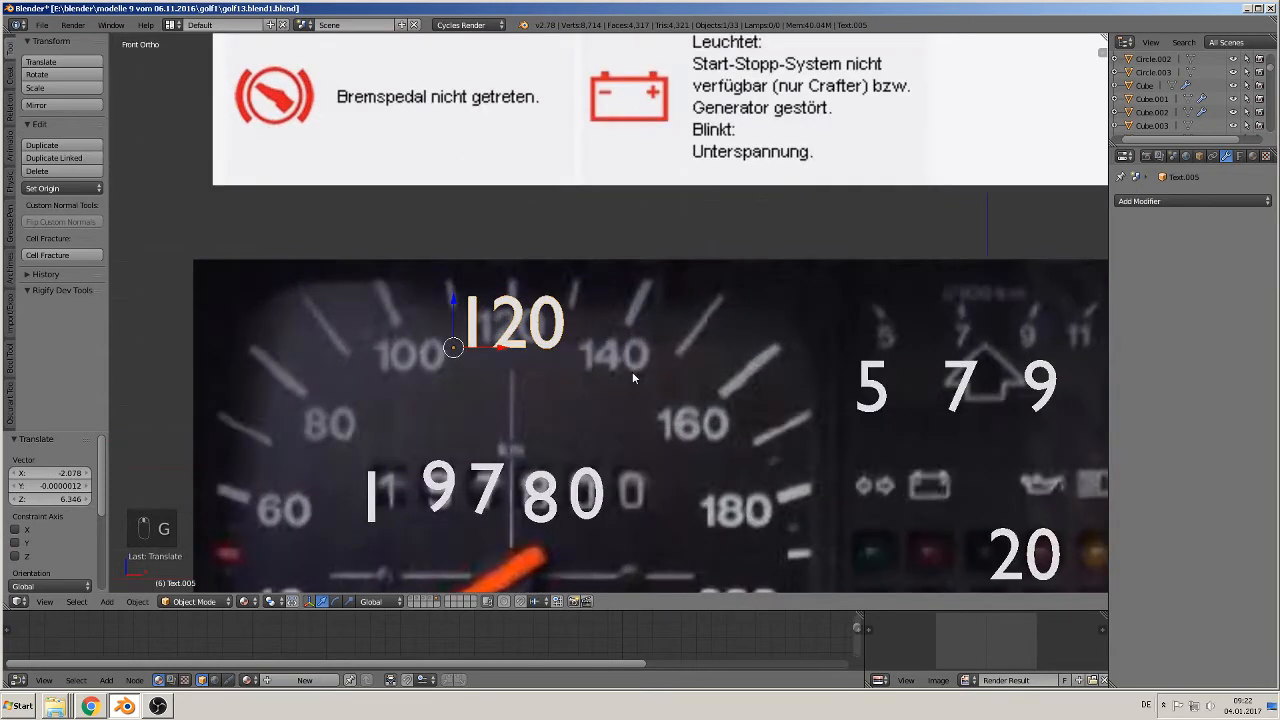
{"action": "key", "text": "s"}
{"action": "left_click", "coordinate": [534, 359]}
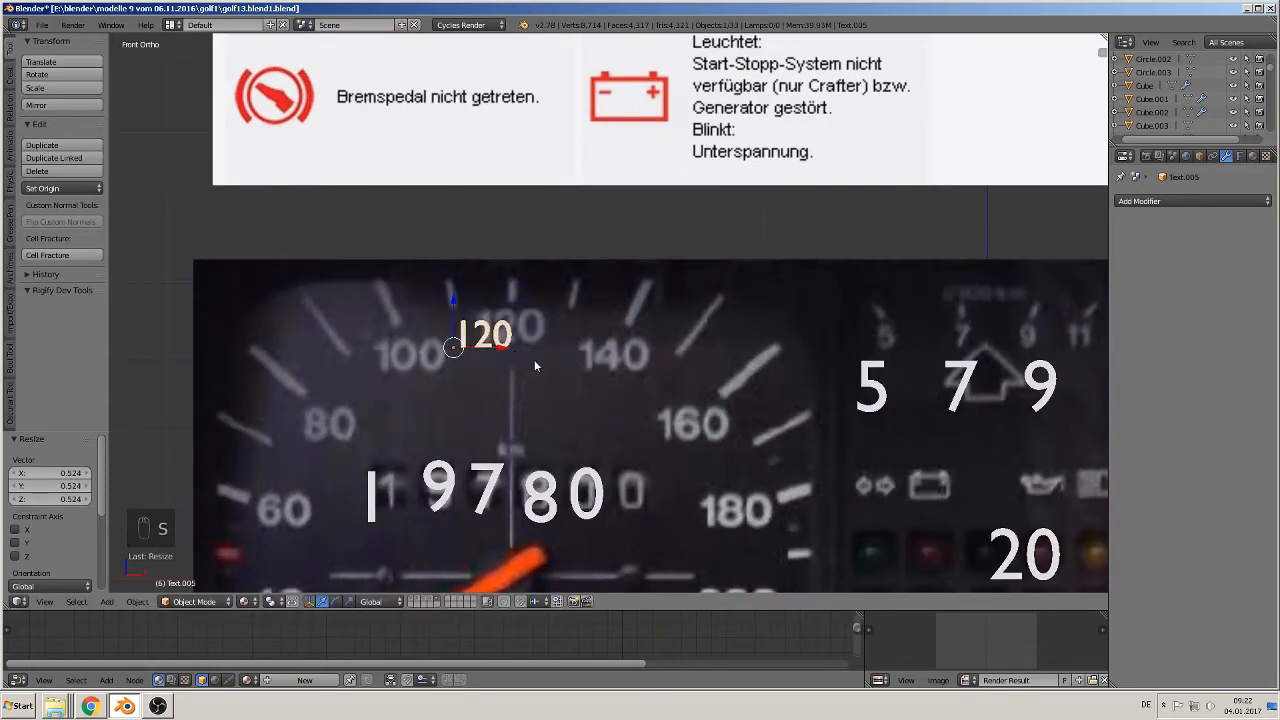
{"action": "key", "text": "g"}
{"action": "left_click", "coordinate": [560, 349]}
{"action": "key", "text": "s"}
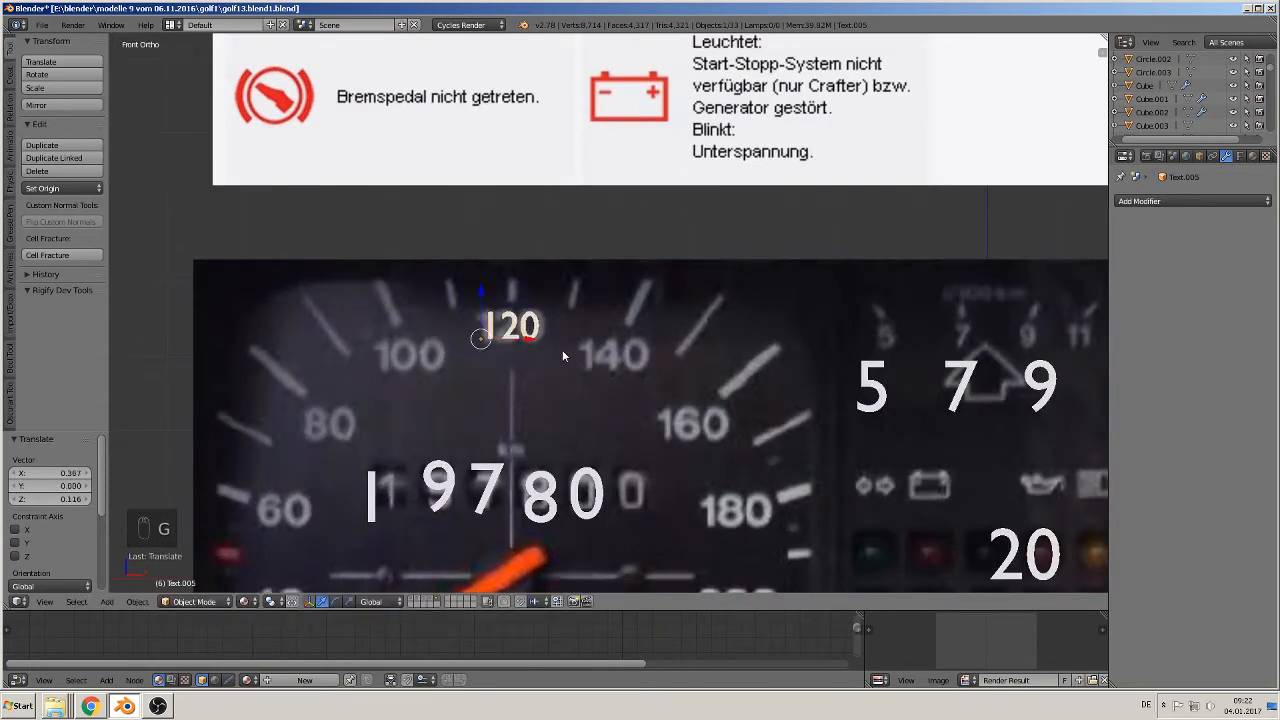
{"action": "left_click", "coordinate": [582, 365]}
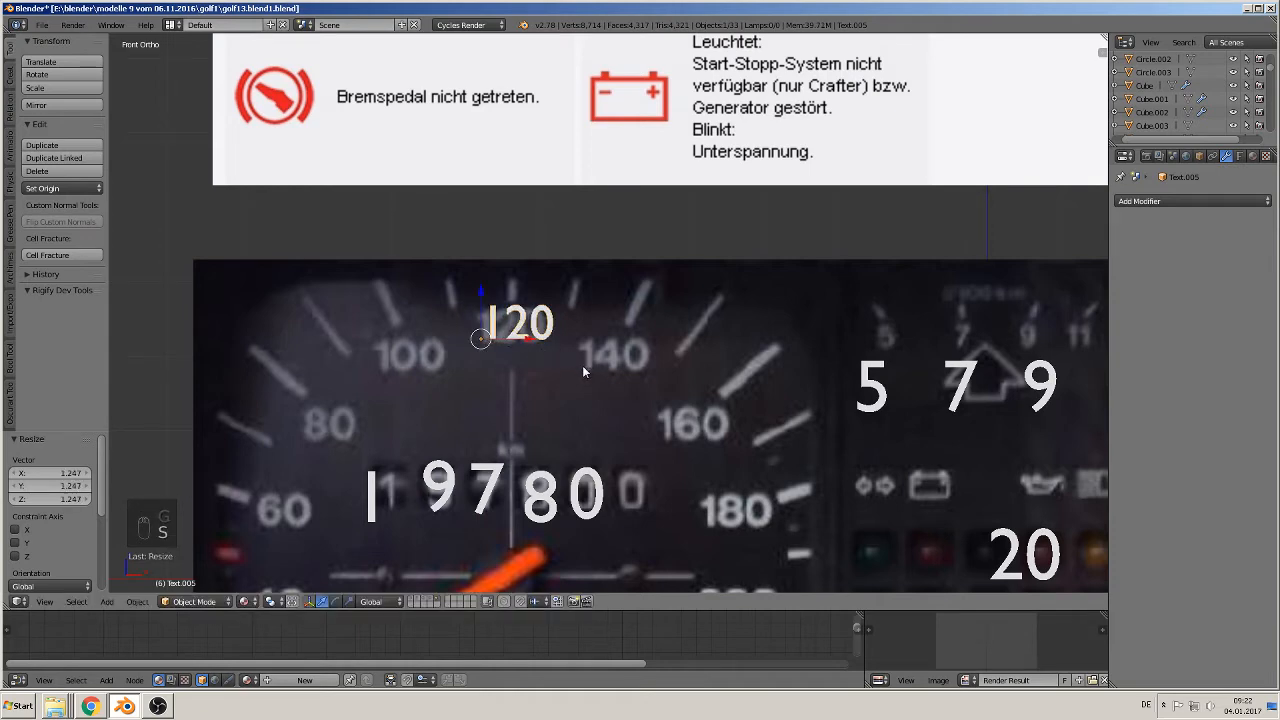
{"action": "key", "text": "g"}
{"action": "left_click", "coordinate": [566, 370]}
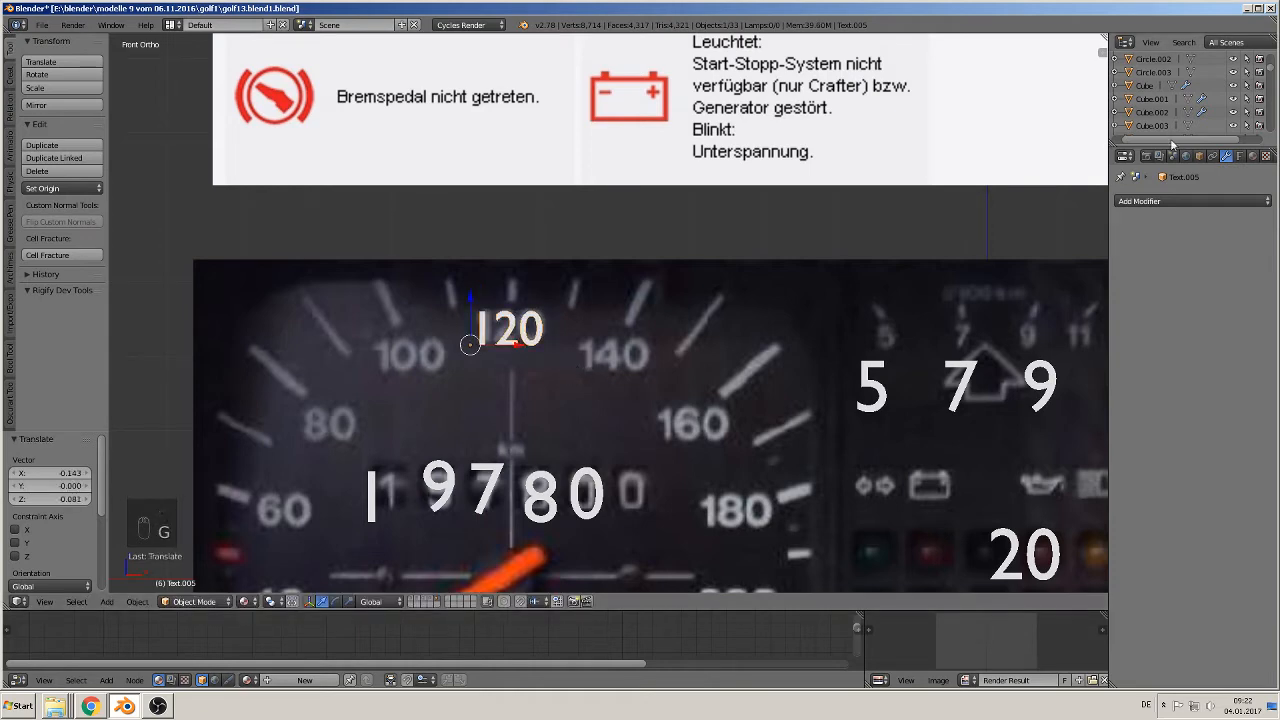
{"action": "left_click", "coordinate": [1240, 157]}
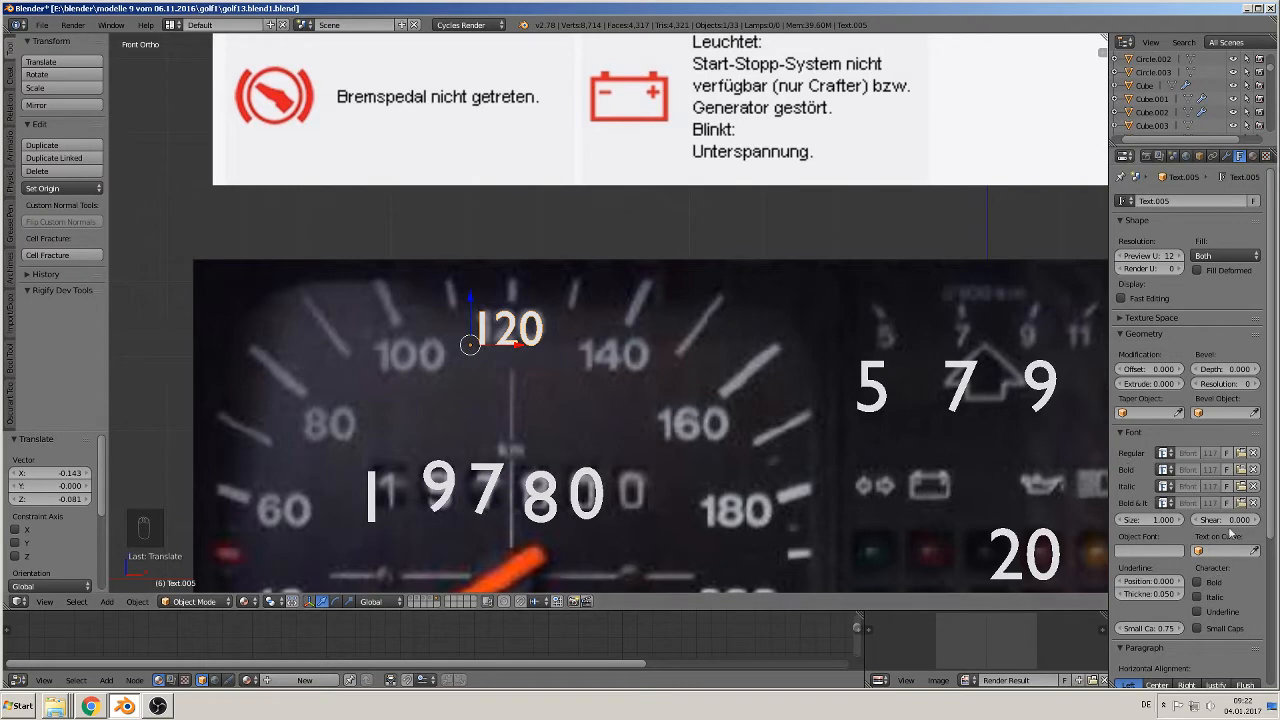
{"action": "left_click", "coordinate": [1240, 454]}
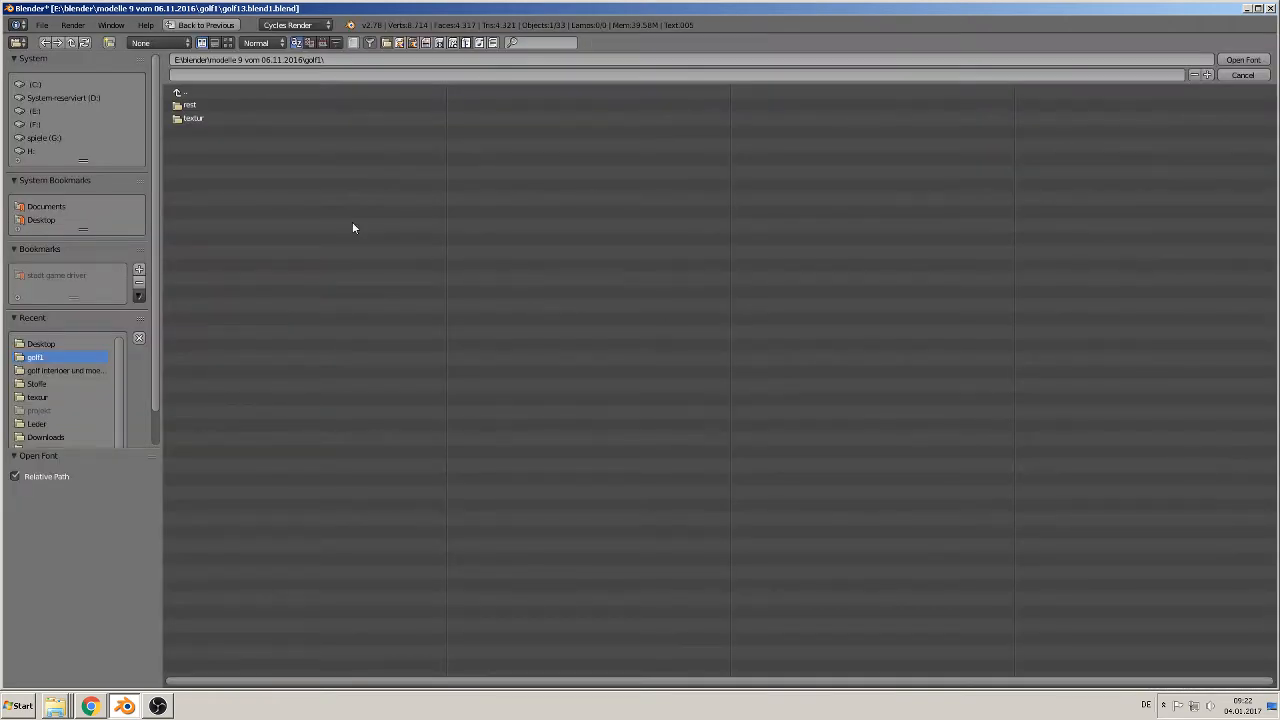
{"action": "left_click", "coordinate": [188, 91]}
{"action": "left_click", "coordinate": [215, 91]}
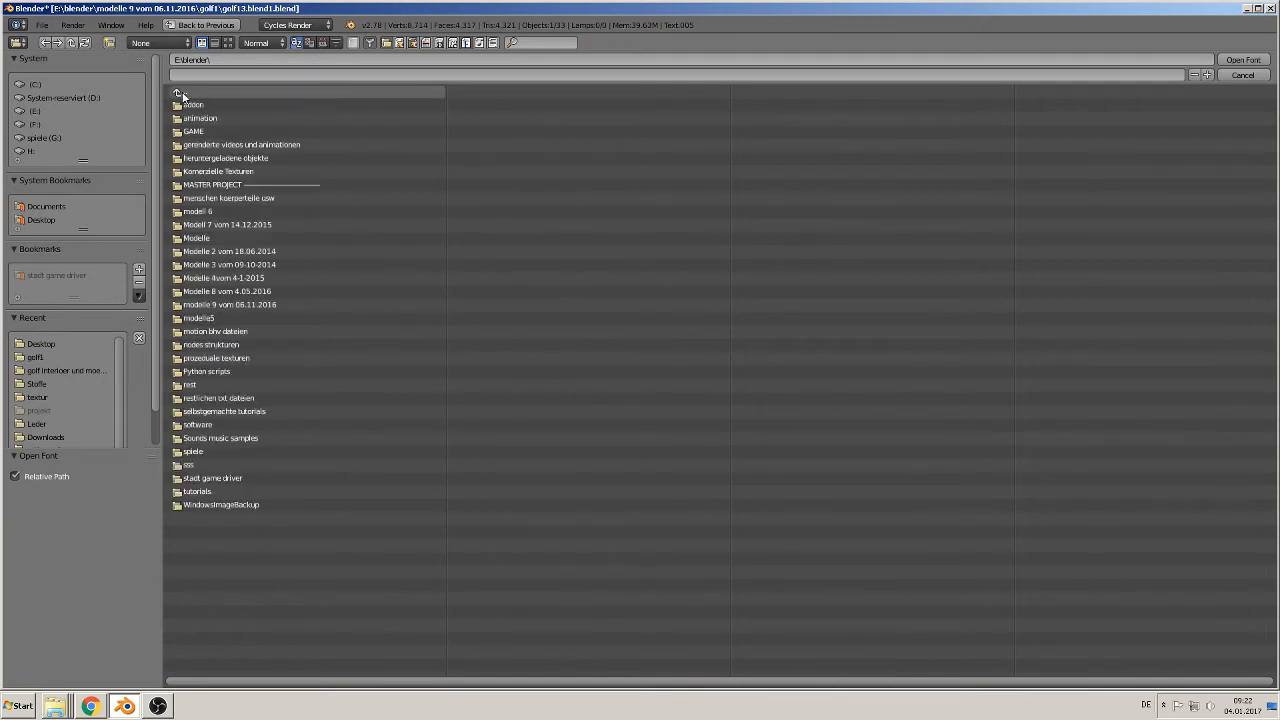
{"action": "left_click", "coordinate": [1243, 75]}
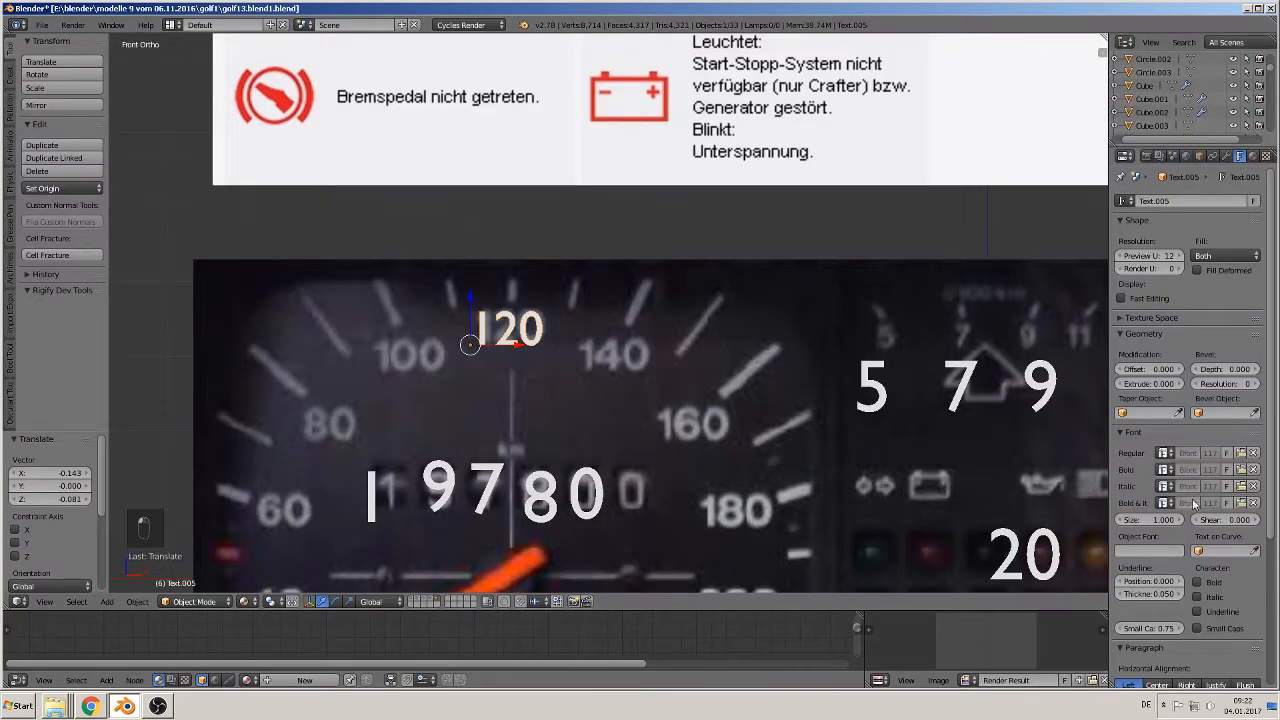
{"action": "left_click", "coordinate": [1166, 454]}
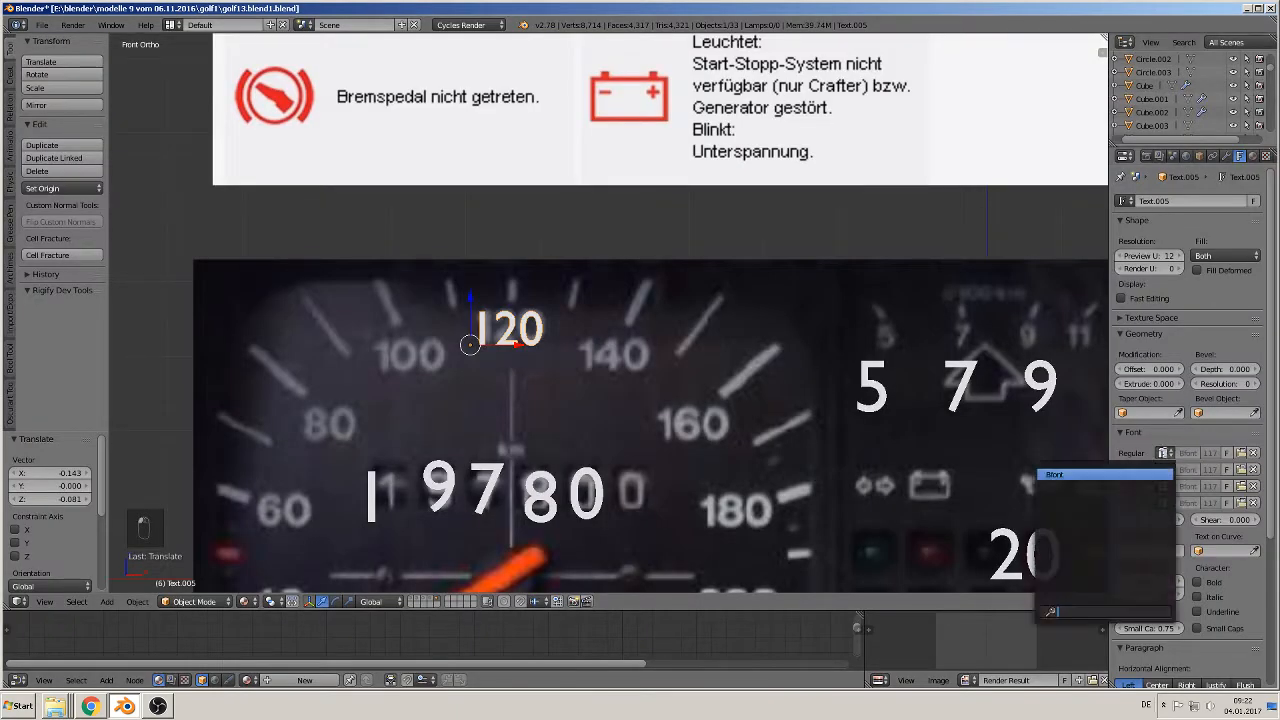
Load arial.ttf from C:\Windows\Fonts as the regular font of the speedometer's 120 label
{"action": "left_click", "coordinate": [1240, 453]}
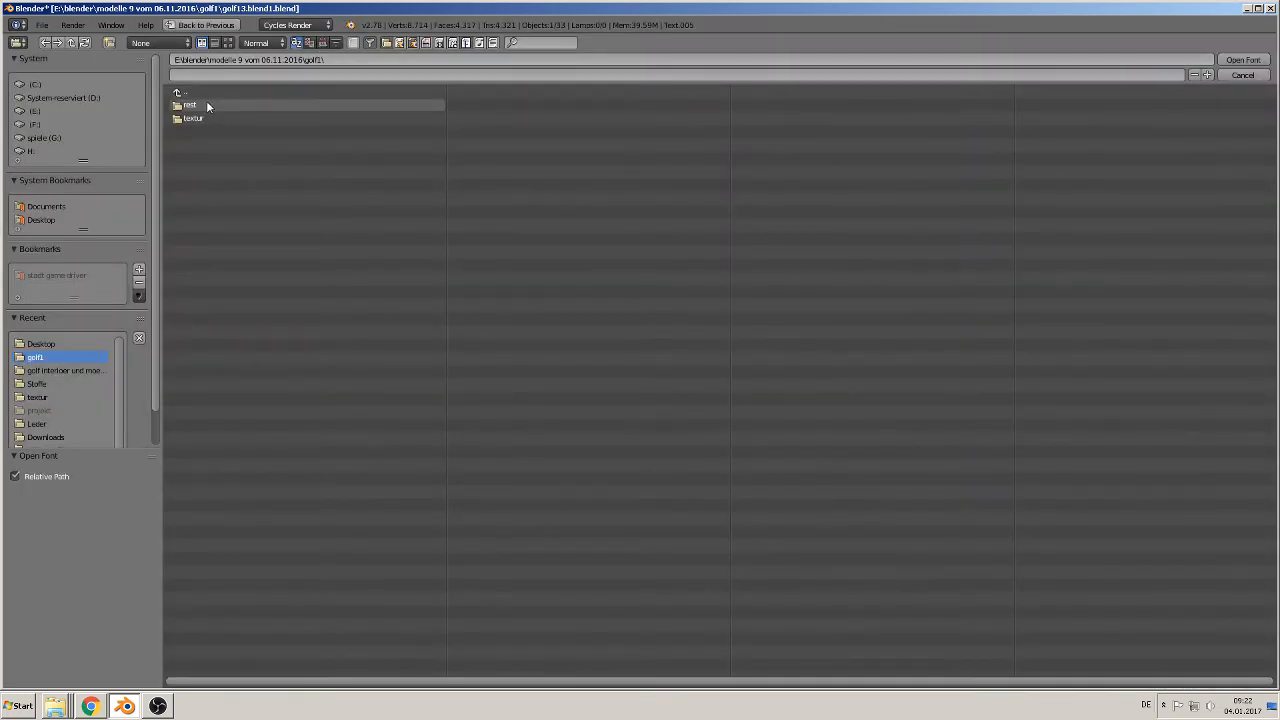
{"action": "left_click", "coordinate": [36, 85]}
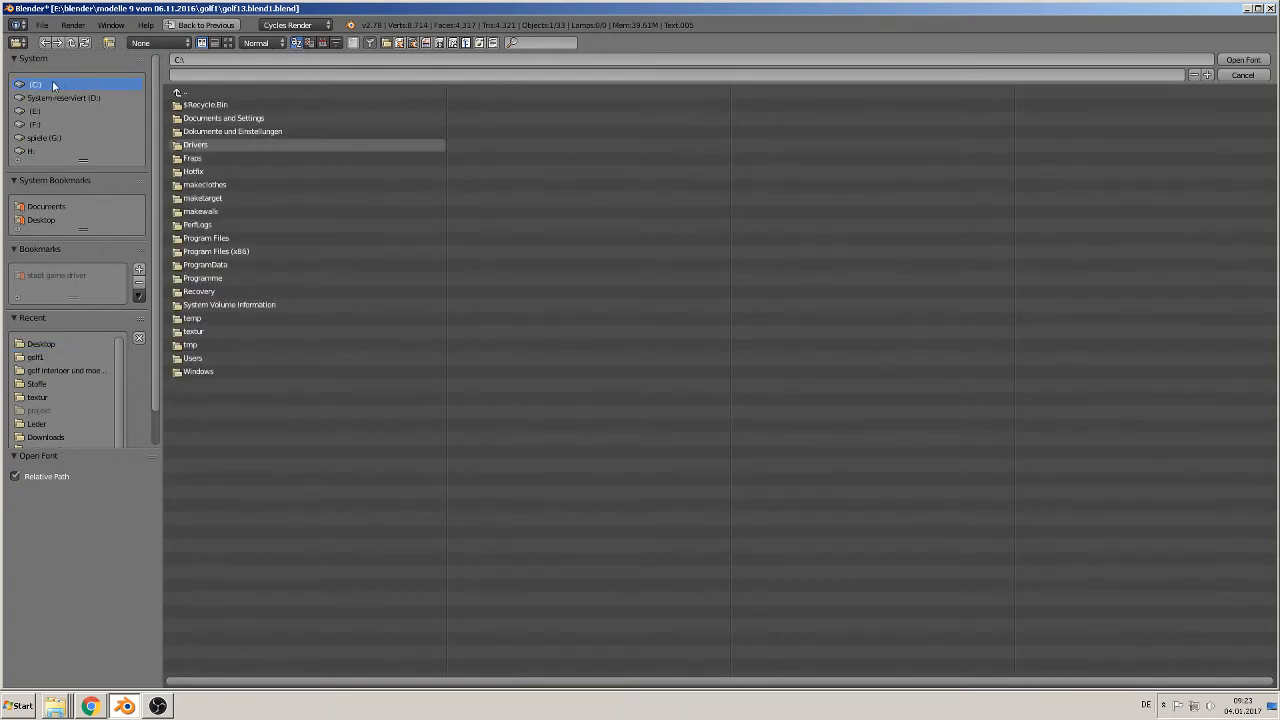
{"action": "left_click", "coordinate": [212, 371]}
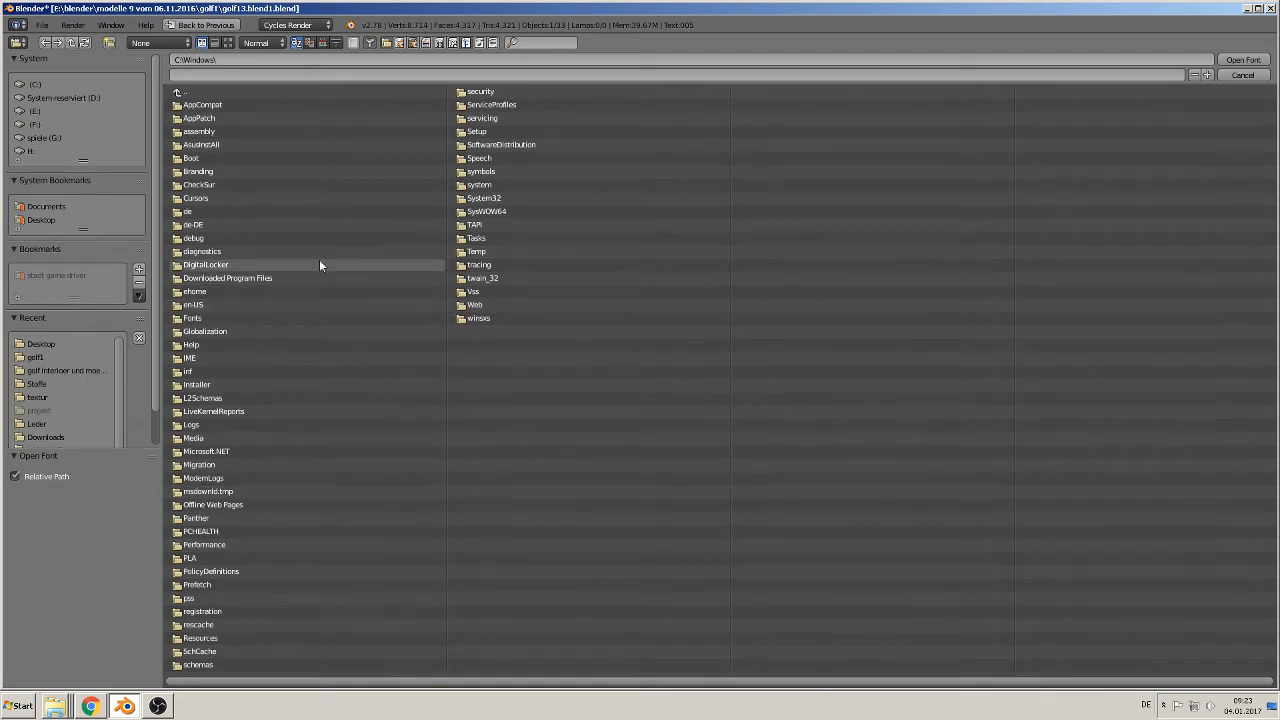
{"action": "left_click", "coordinate": [515, 199]}
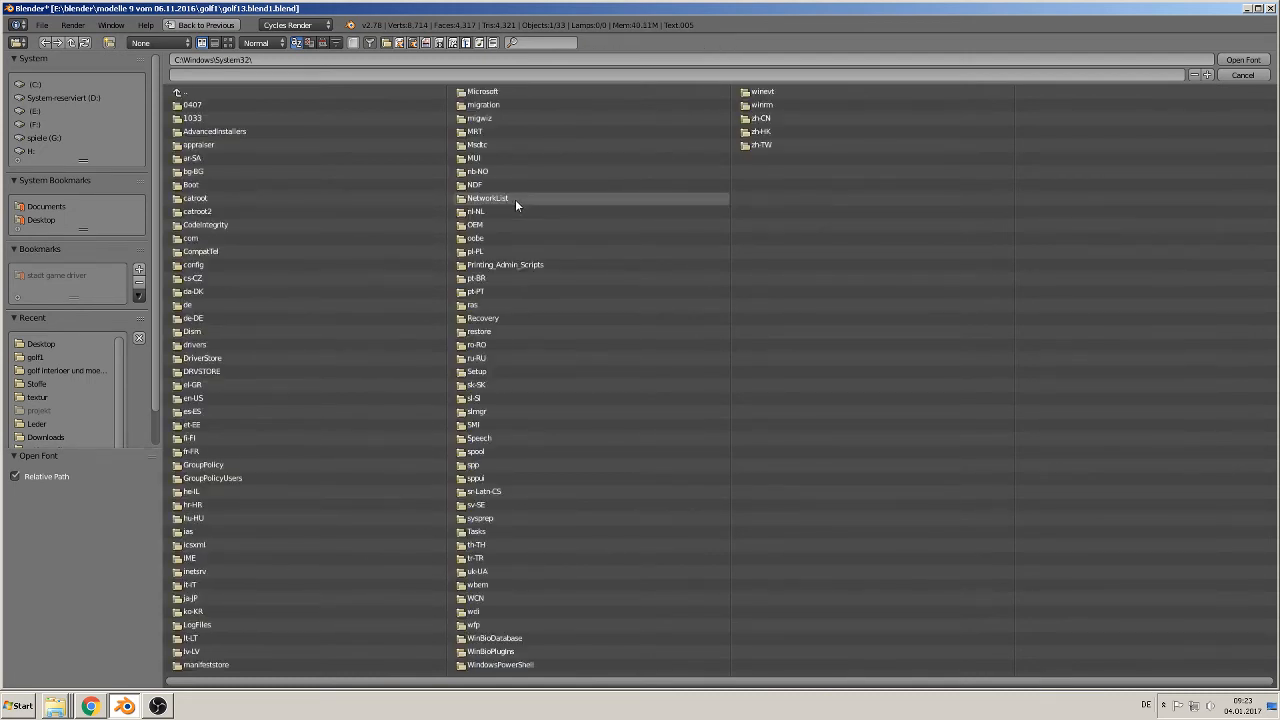
{"action": "left_click", "coordinate": [184, 92]}
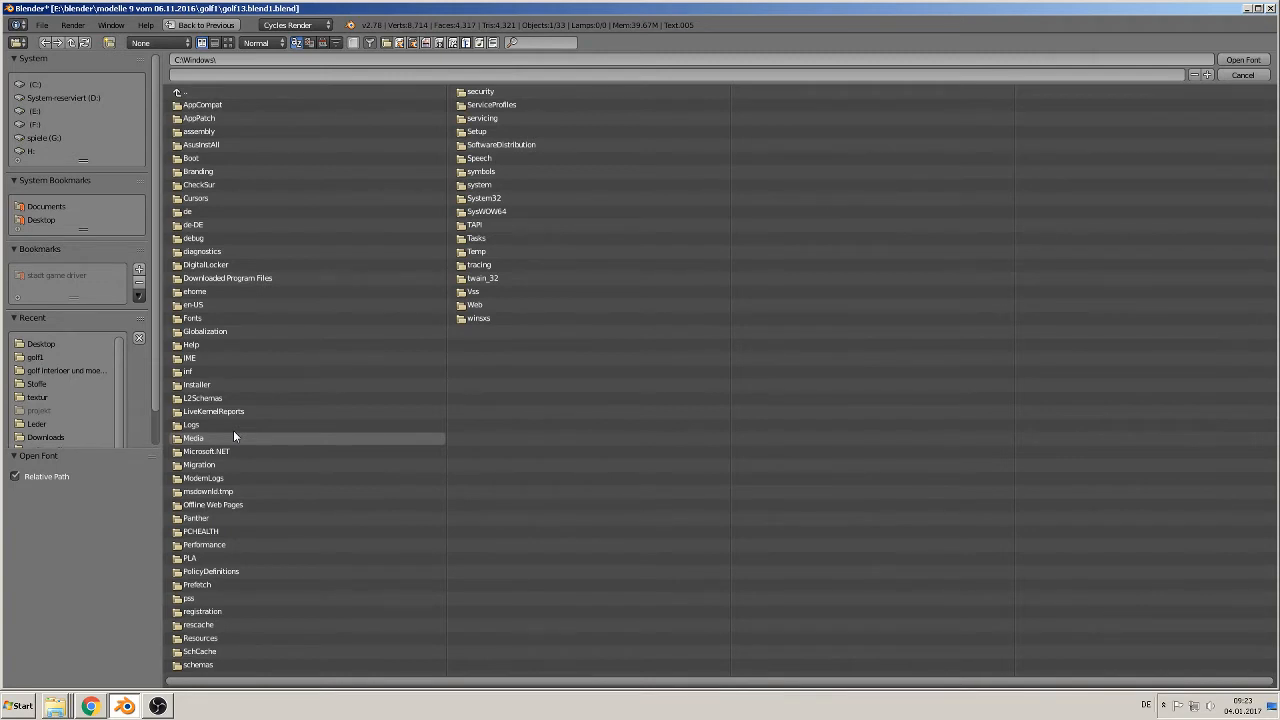
{"action": "left_click", "coordinate": [208, 318]}
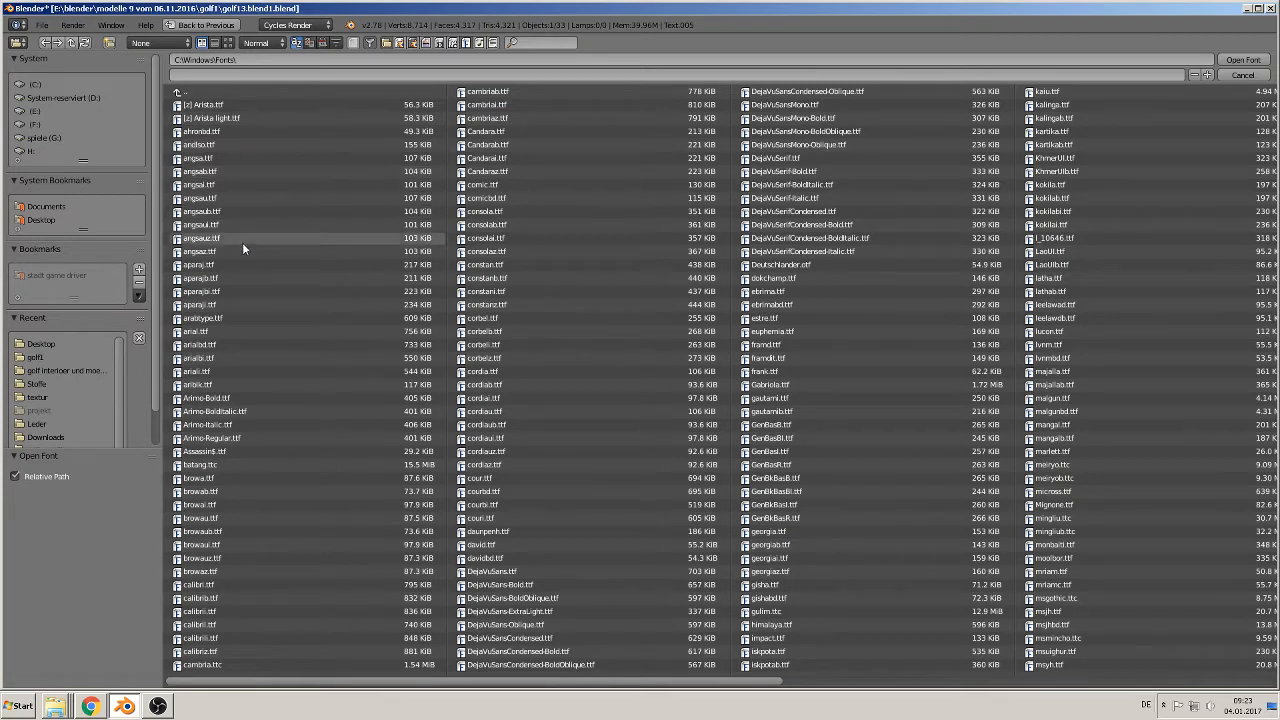
{"action": "left_click", "coordinate": [210, 336]}
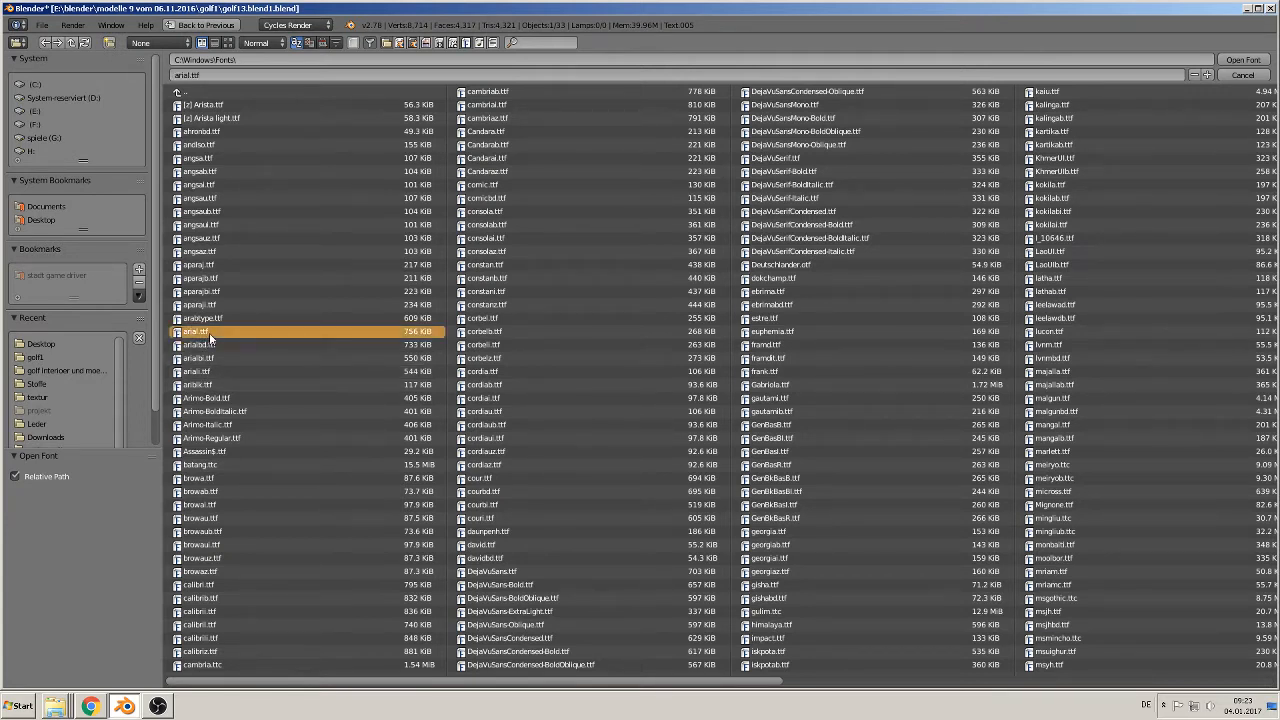
{"action": "double_click", "coordinate": [210, 338]}
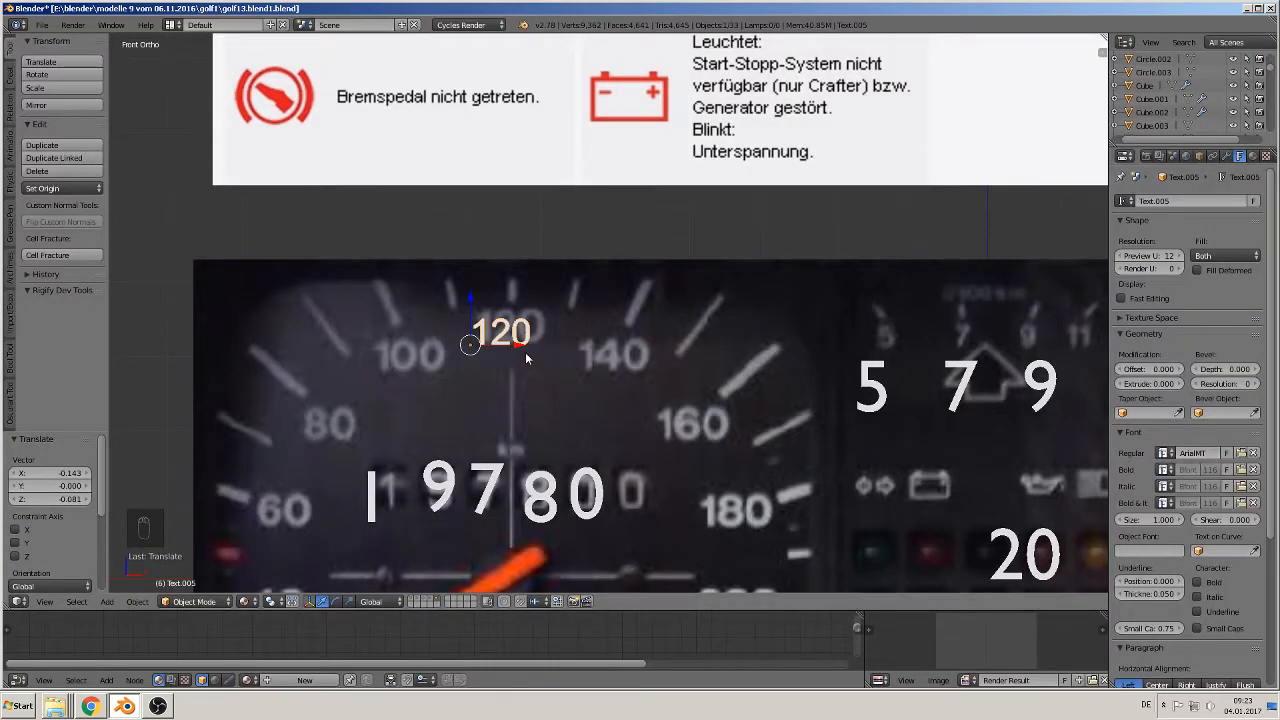
{"action": "key", "text": "Tab"}
{"action": "key", "text": "Tab"}
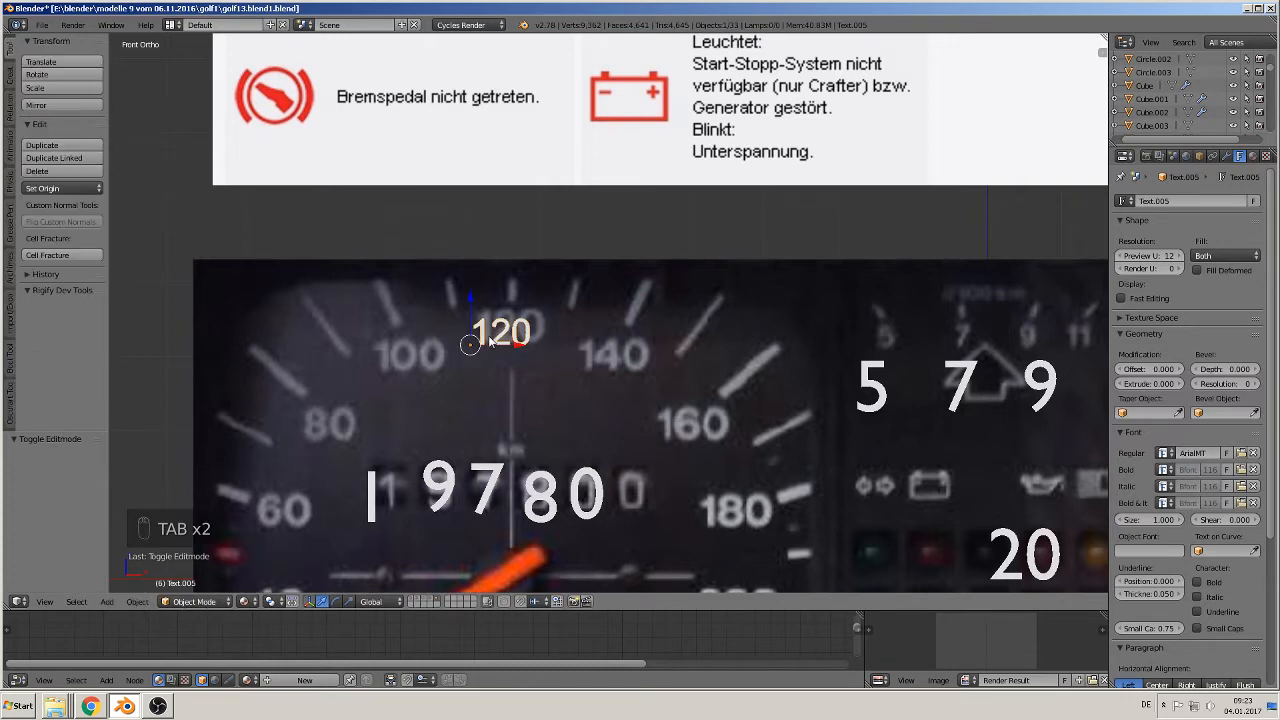
{"action": "key", "text": "Tab"}
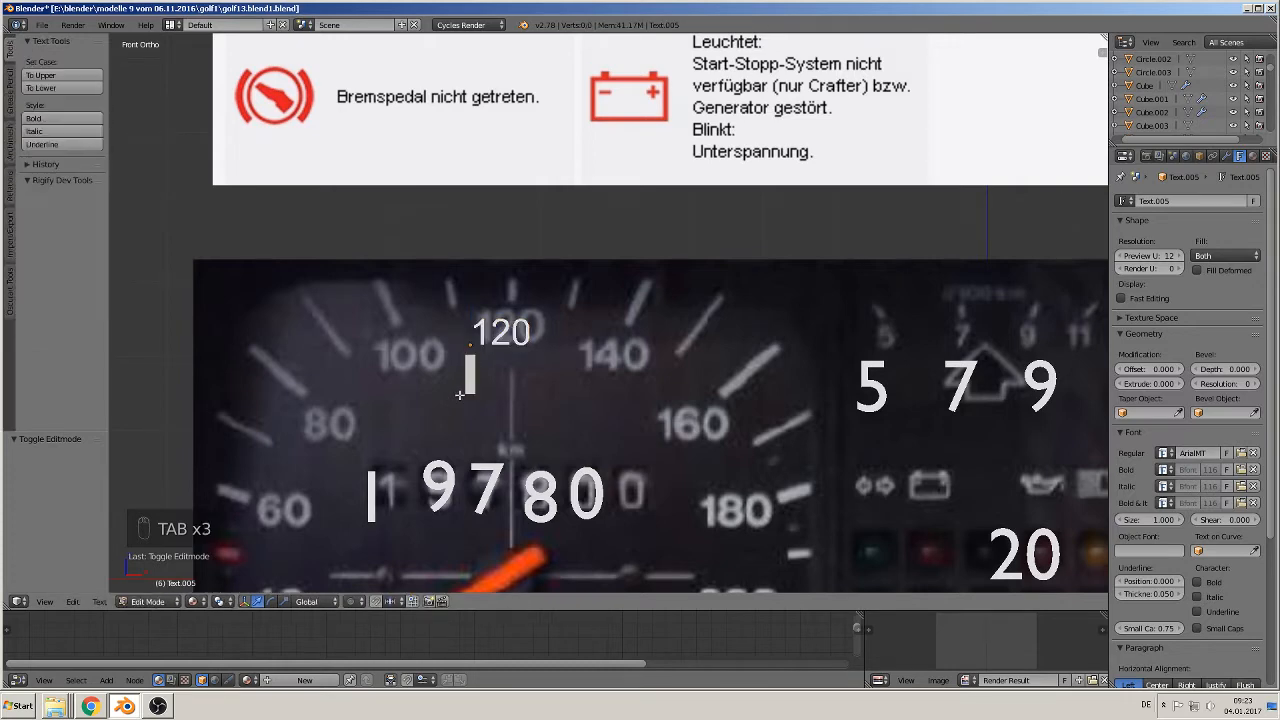
{"action": "key", "text": "Tab"}
{"action": "right_click", "coordinate": [440, 487]}
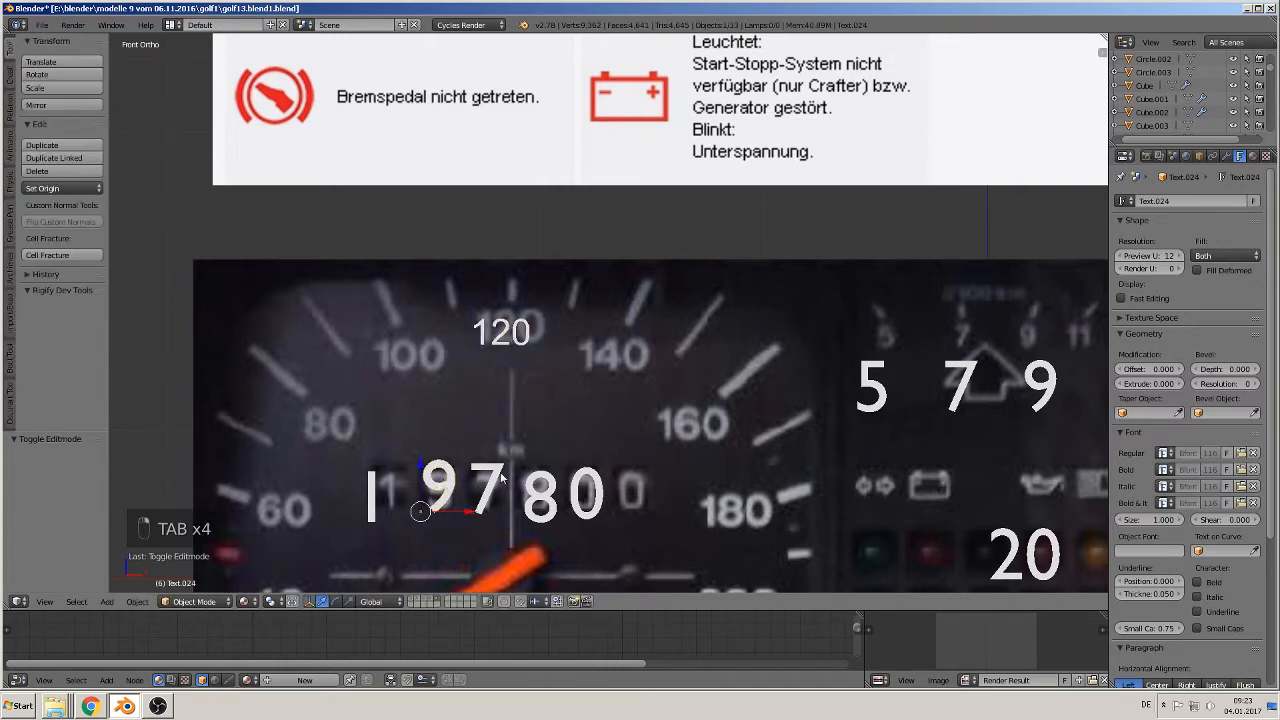
Scale the speedometer's 120 label up by about 1.2 to match the printed 120
{"action": "scroll", "coordinate": [607, 375], "scroll_direction": "down", "scroll_amount": 3}
{"action": "scroll", "coordinate": [605, 372], "scroll_direction": "up", "scroll_amount": 4}
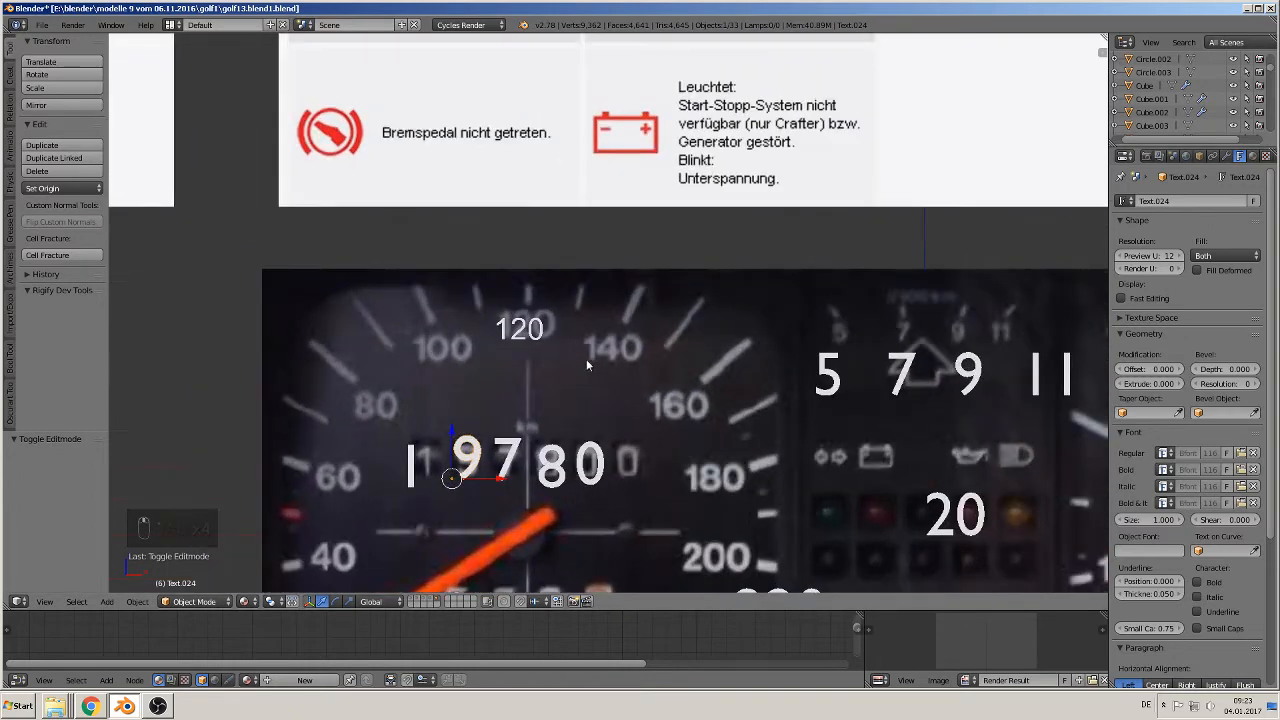
{"action": "right_click", "coordinate": [497, 341]}
{"action": "key", "text": "s"}
{"action": "left_click", "coordinate": [549, 372]}
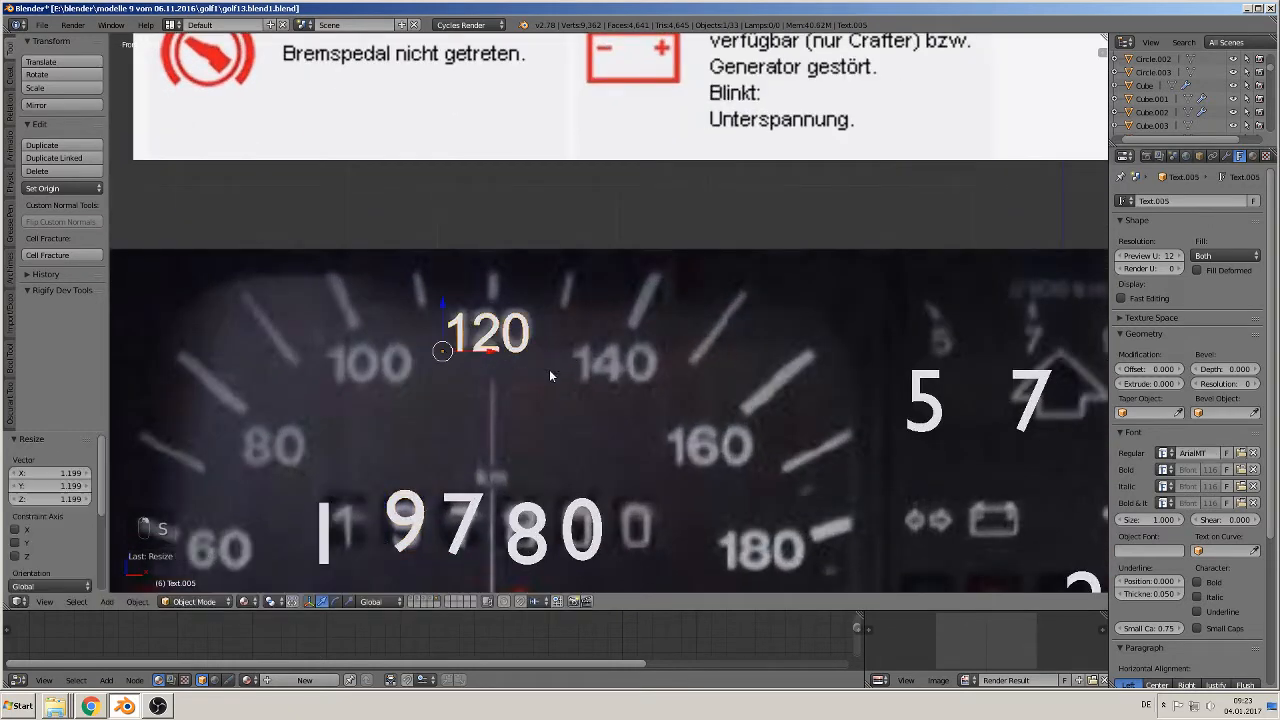
Move the 140 label from below the speedometer up to the printed 140 and scale it by about 0.72
{"action": "scroll", "coordinate": [544, 352], "scroll_direction": "down", "scroll_amount": 3}
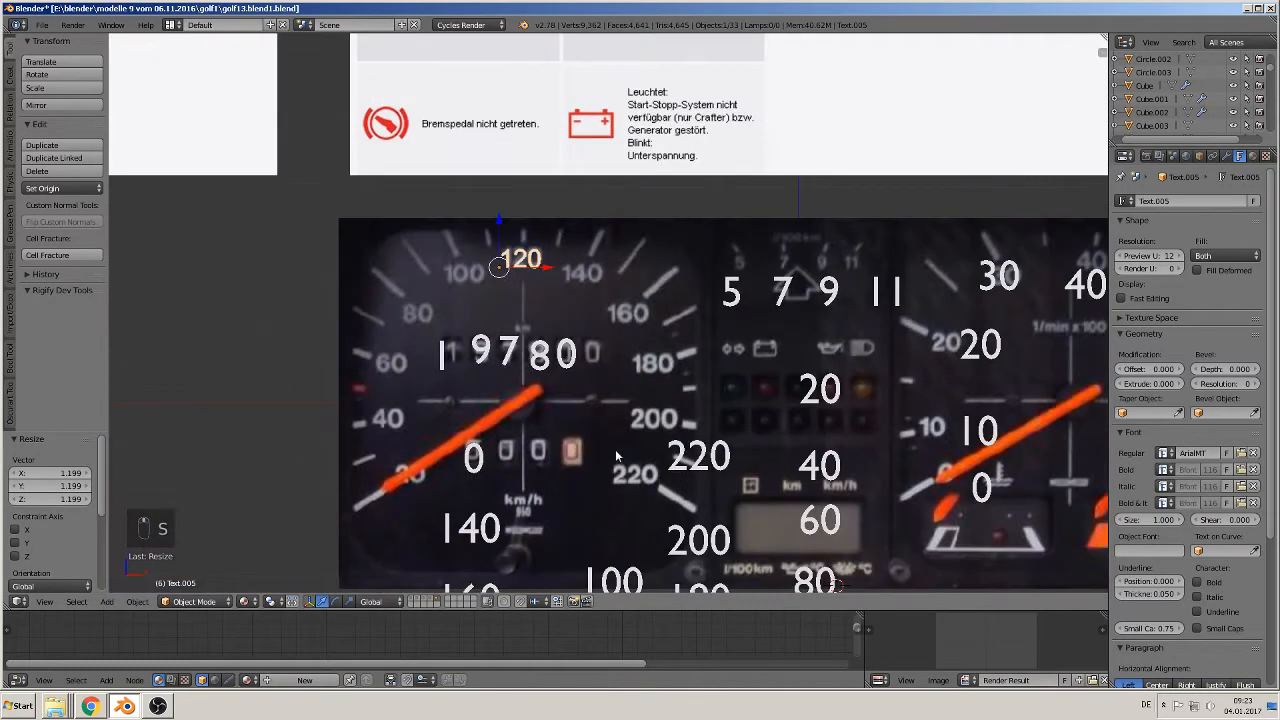
{"action": "scroll", "coordinate": [615, 449], "scroll_direction": "down", "scroll_amount": 1}
{"action": "right_click", "coordinate": [511, 495]}
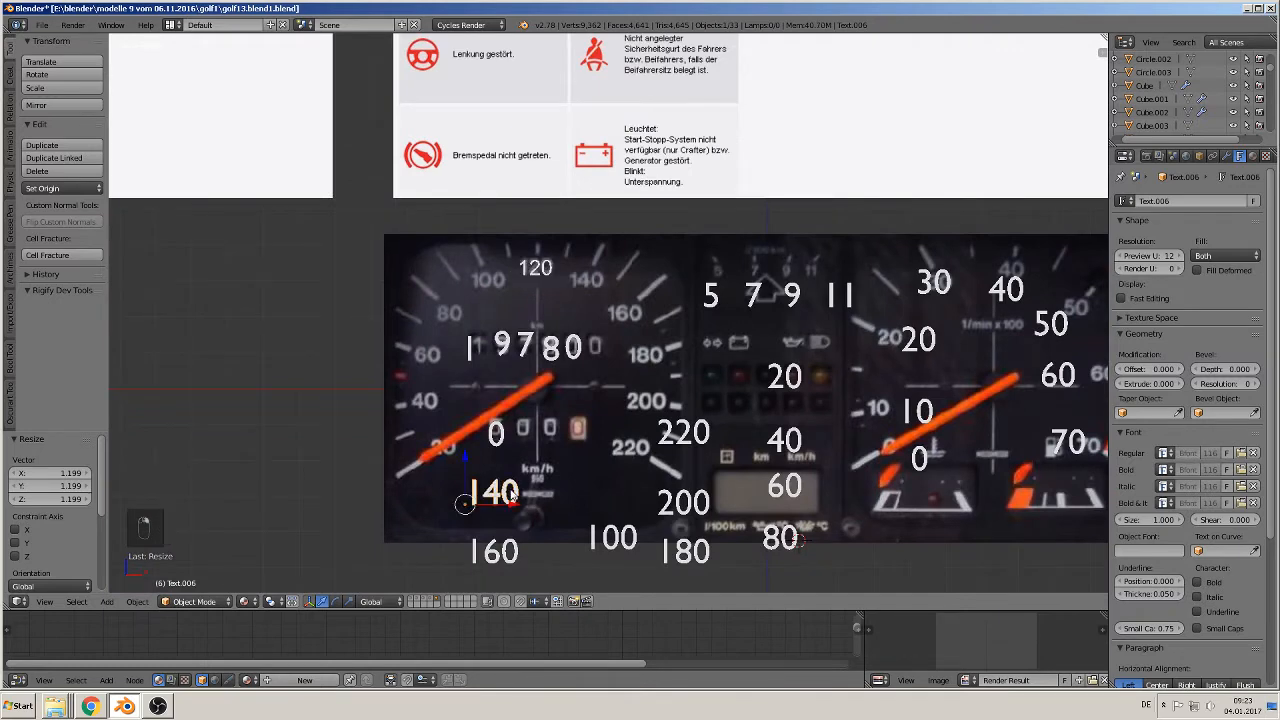
{"action": "key", "text": "g"}
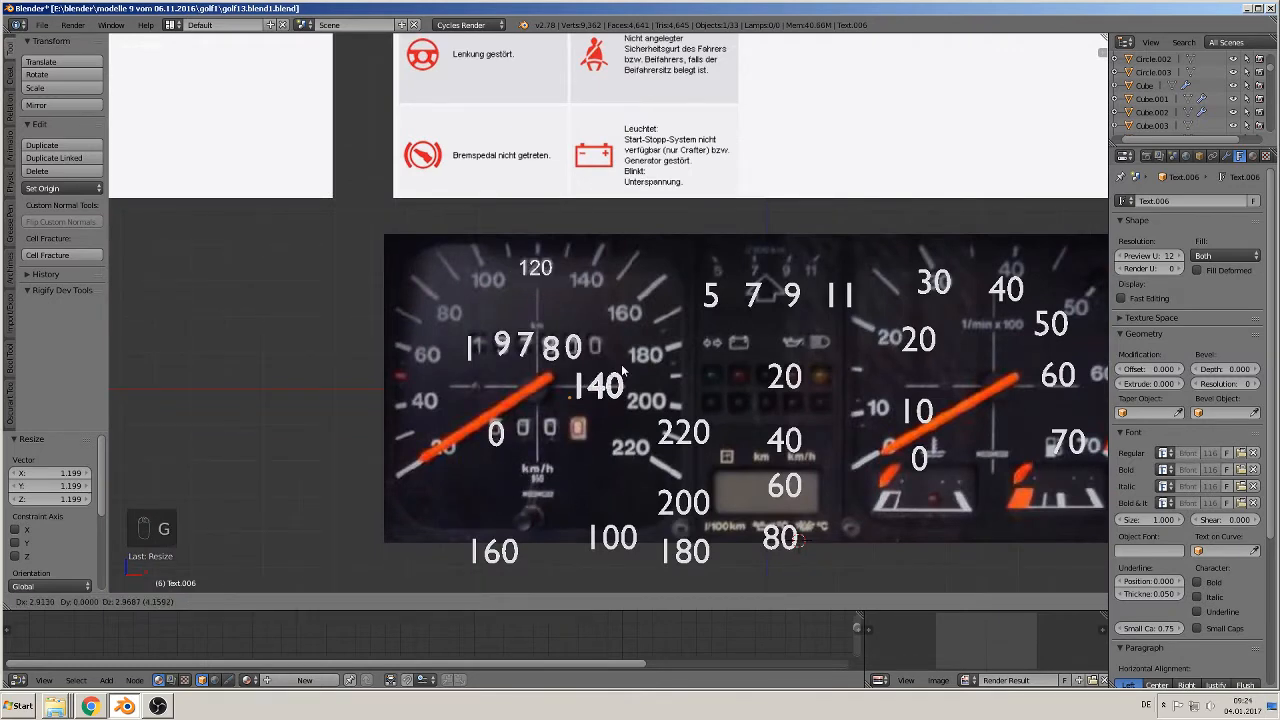
{"action": "left_click", "coordinate": [598, 282]}
{"action": "key", "text": "s"}
{"action": "left_click", "coordinate": [651, 320]}
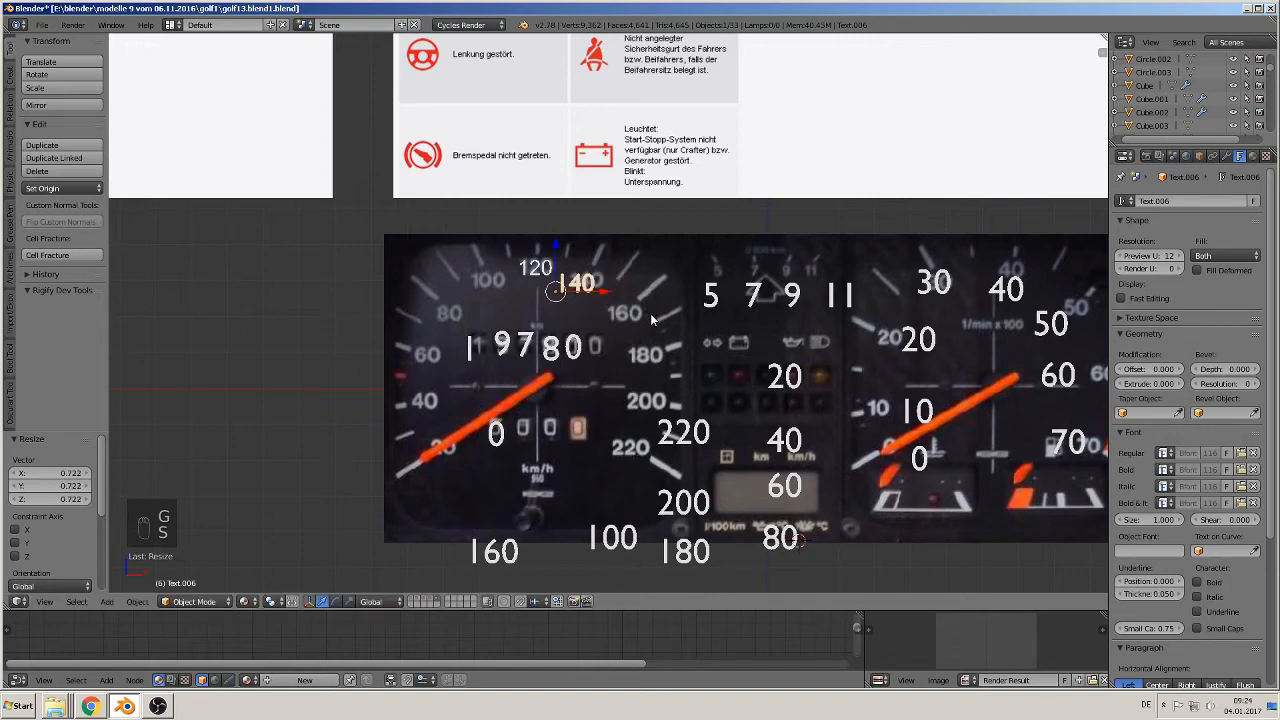
Align the 140 label over the printed 140, scale it by about 0.88, and fine-tune its position along X
{"action": "key", "text": "g"}
{"action": "left_click", "coordinate": [655, 316]}
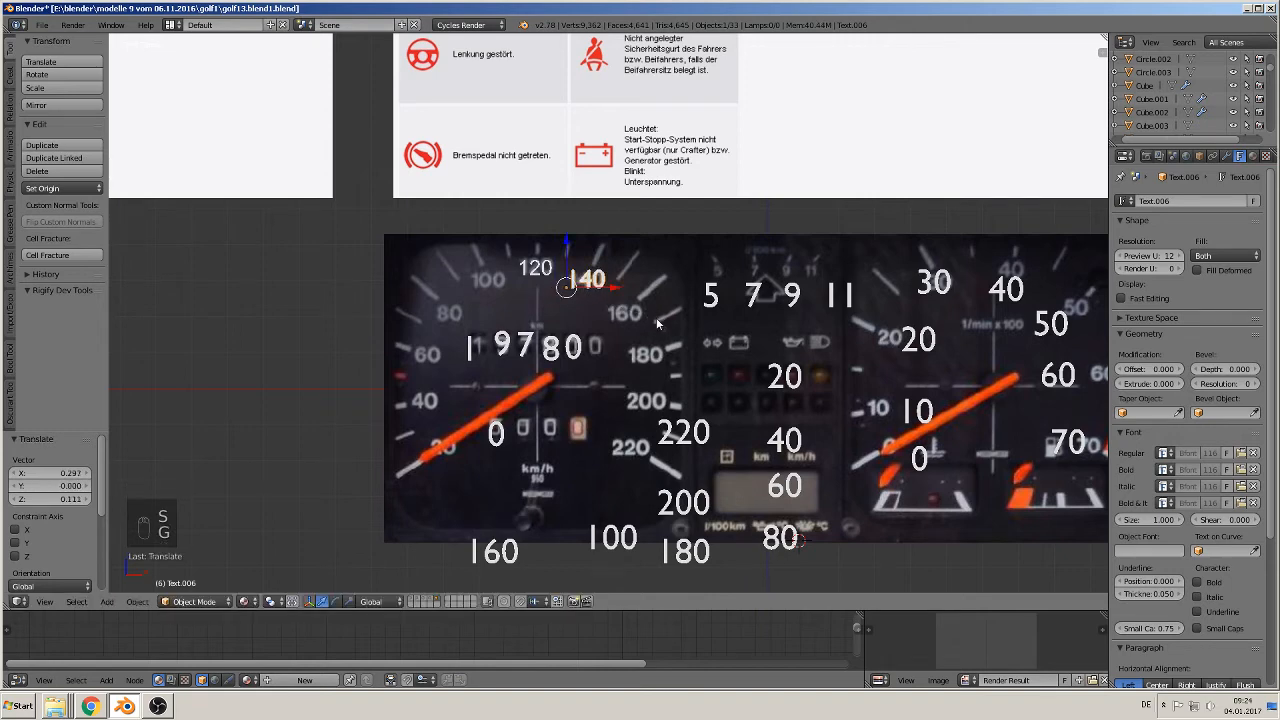
{"action": "key", "text": "s"}
{"action": "left_click", "coordinate": [644, 318]}
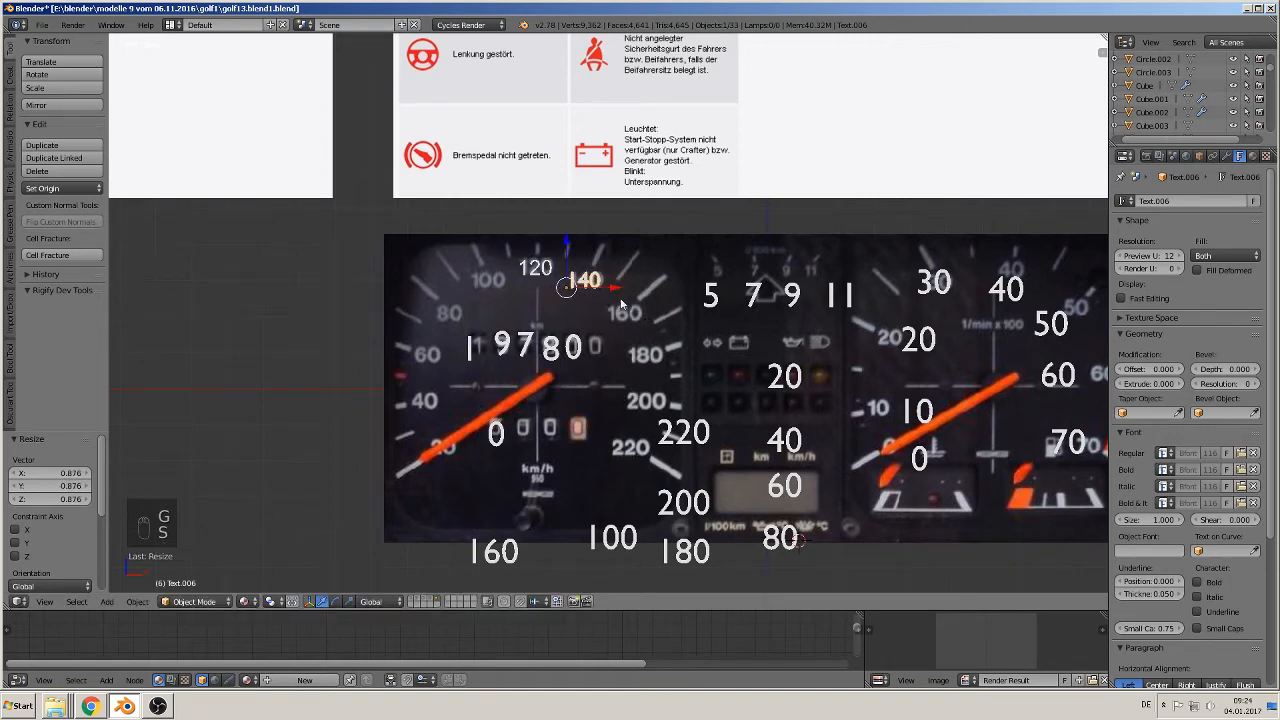
{"action": "key", "text": "g"}
{"action": "key", "text": "x"}
{"action": "left_click", "coordinate": [615, 290]}
Move the 160 label onto the speedometer's printed 160, scaling it by about 0.6 and 1.11 to match
{"action": "right_click", "coordinate": [505, 552]}
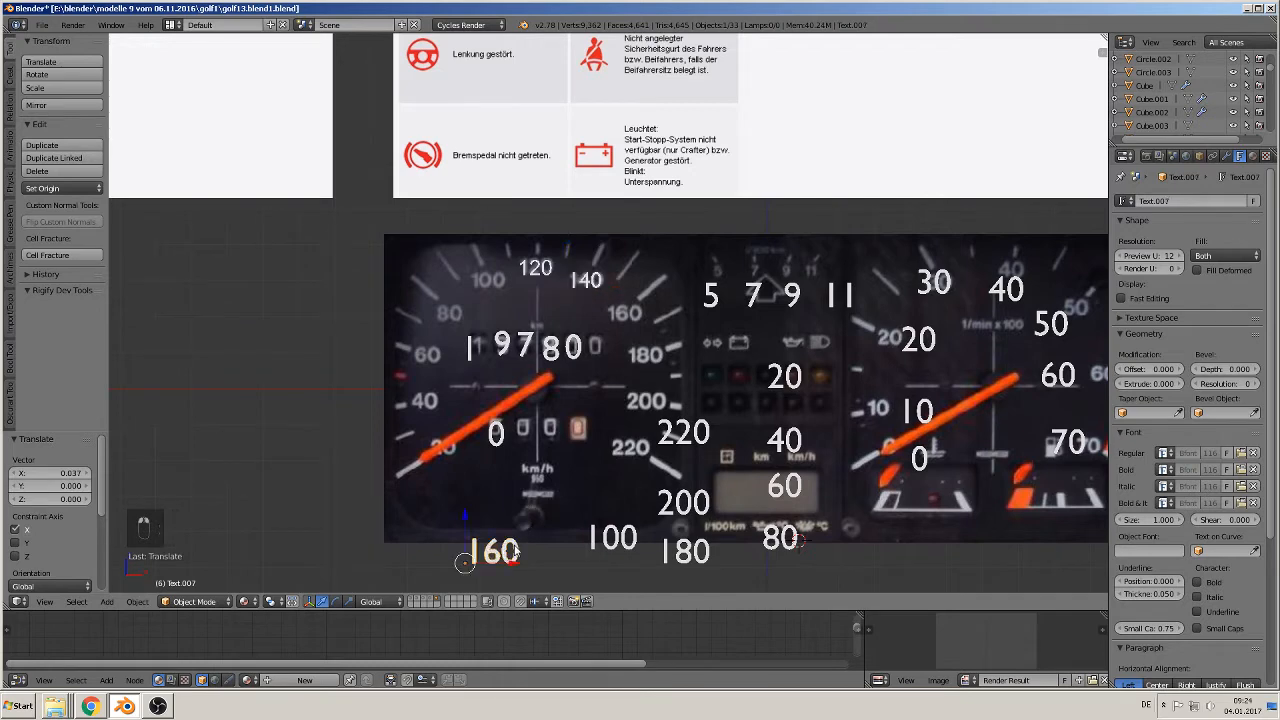
{"action": "key", "text": "g"}
{"action": "left_click", "coordinate": [644, 308]}
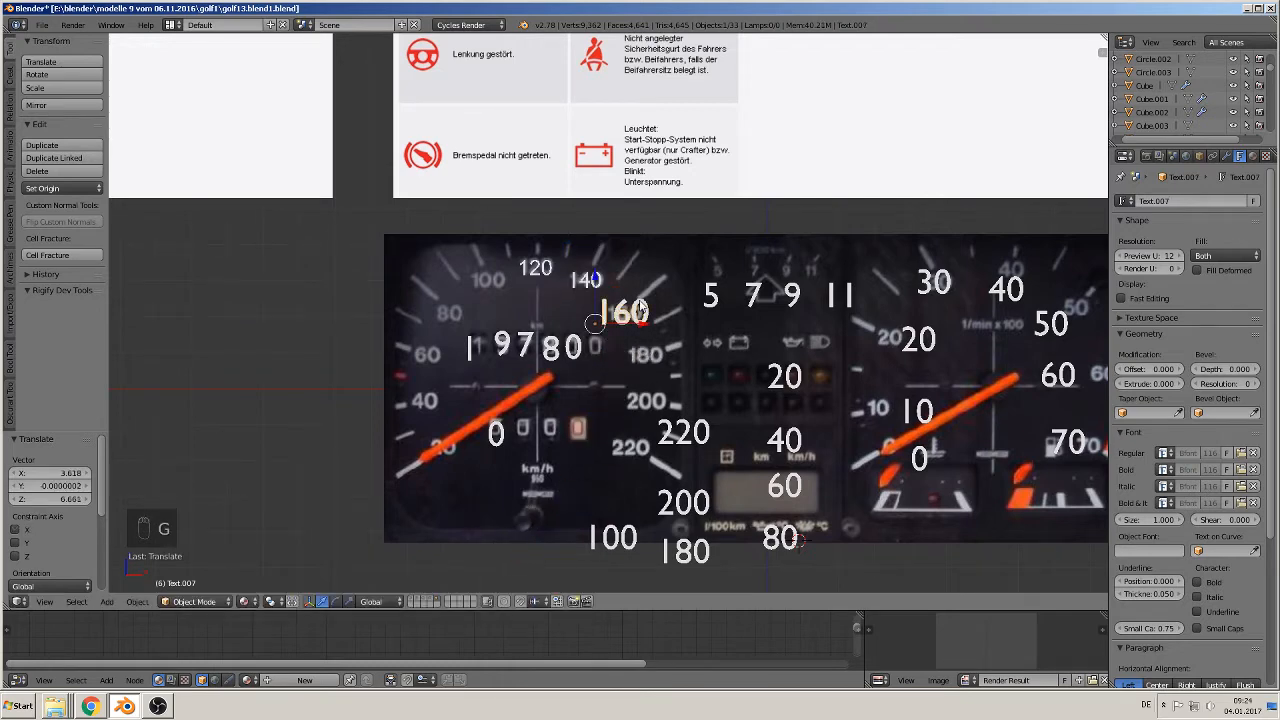
{"action": "key", "text": "s"}
{"action": "left_click", "coordinate": [640, 354]}
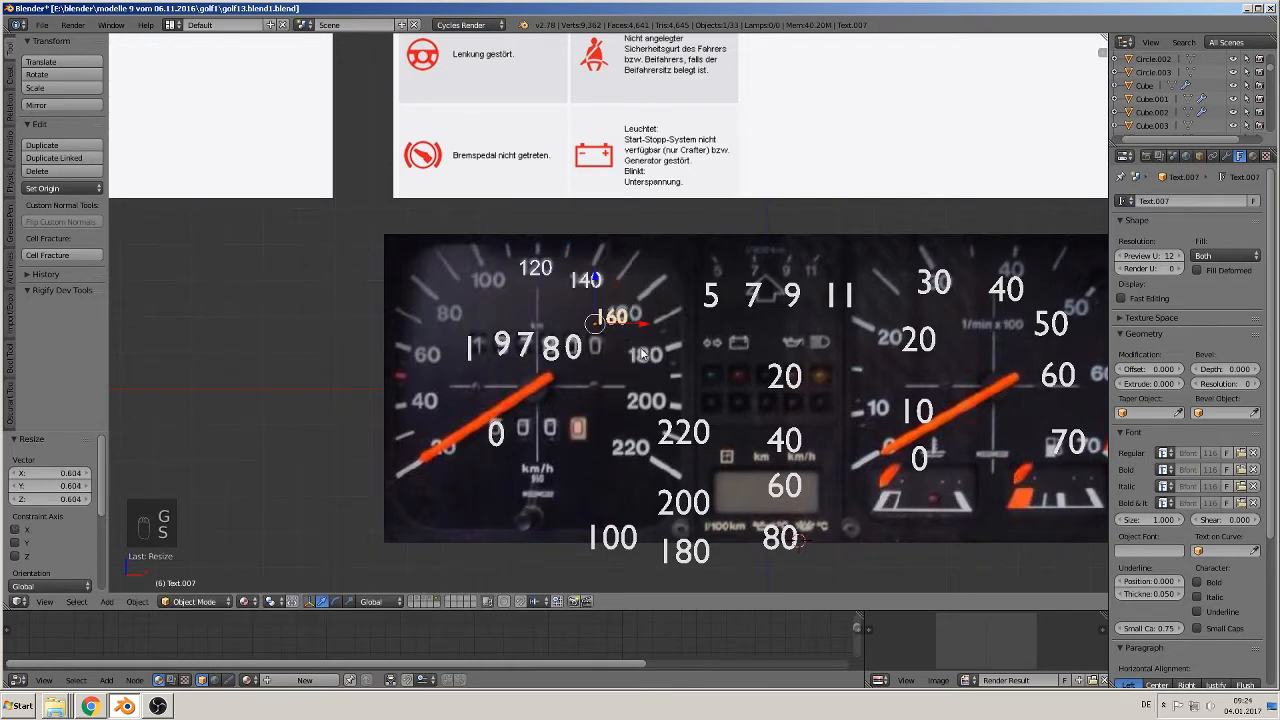
{"action": "key", "text": "g"}
{"action": "left_click", "coordinate": [652, 350]}
{"action": "key", "text": "s"}
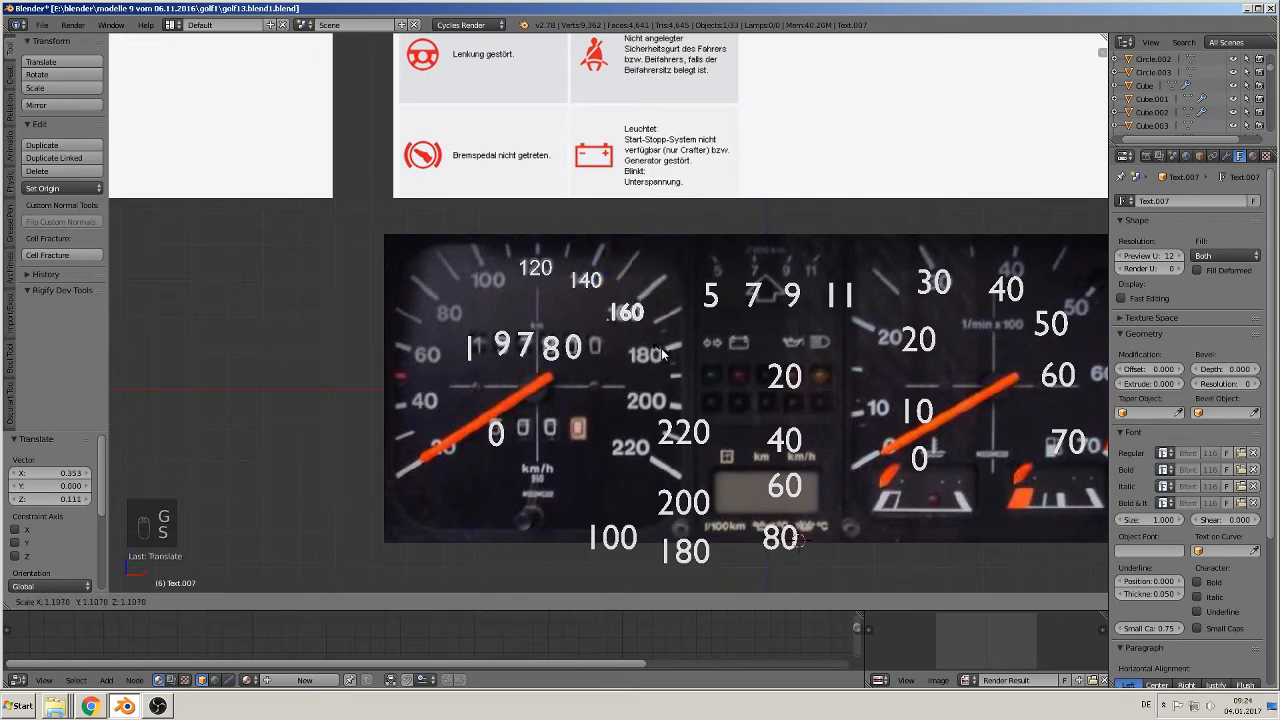
{"action": "left_click", "coordinate": [661, 350]}
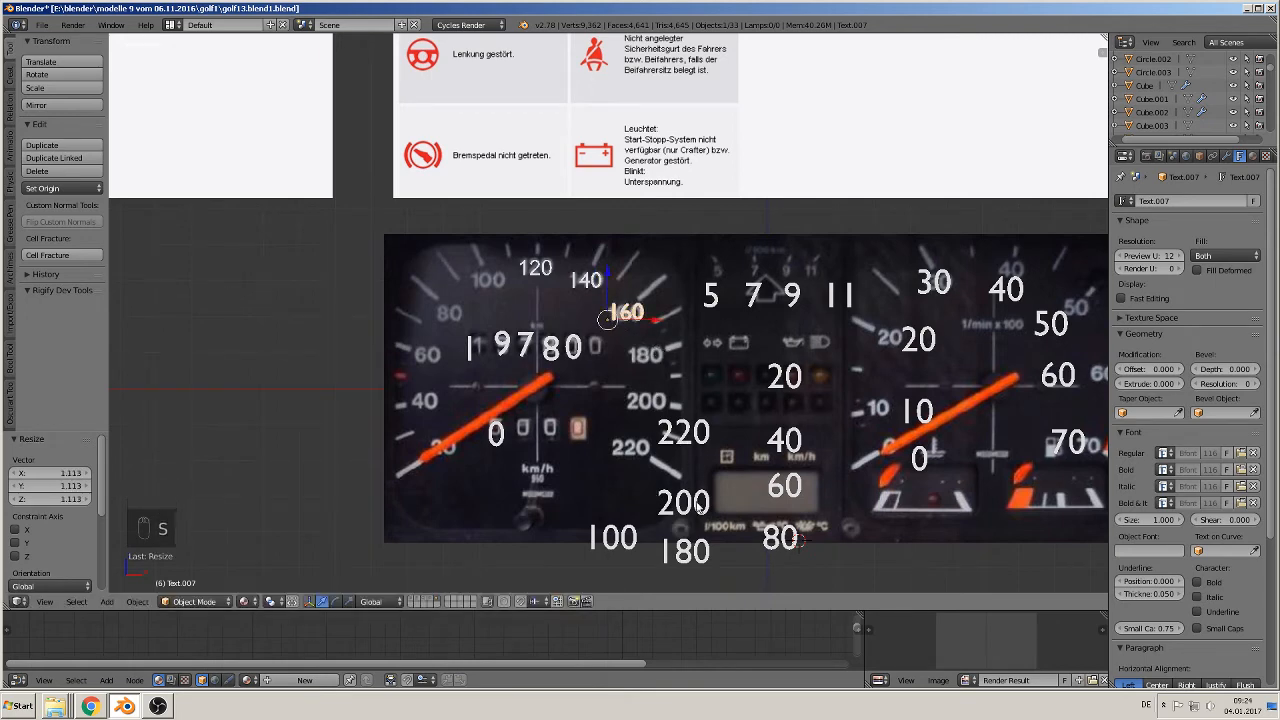
Move the 180 label onto the speedometer's printed 180, scale it by about 0.71, and align it over the print
{"action": "right_click", "coordinate": [699, 570]}
{"action": "key", "text": "g"}
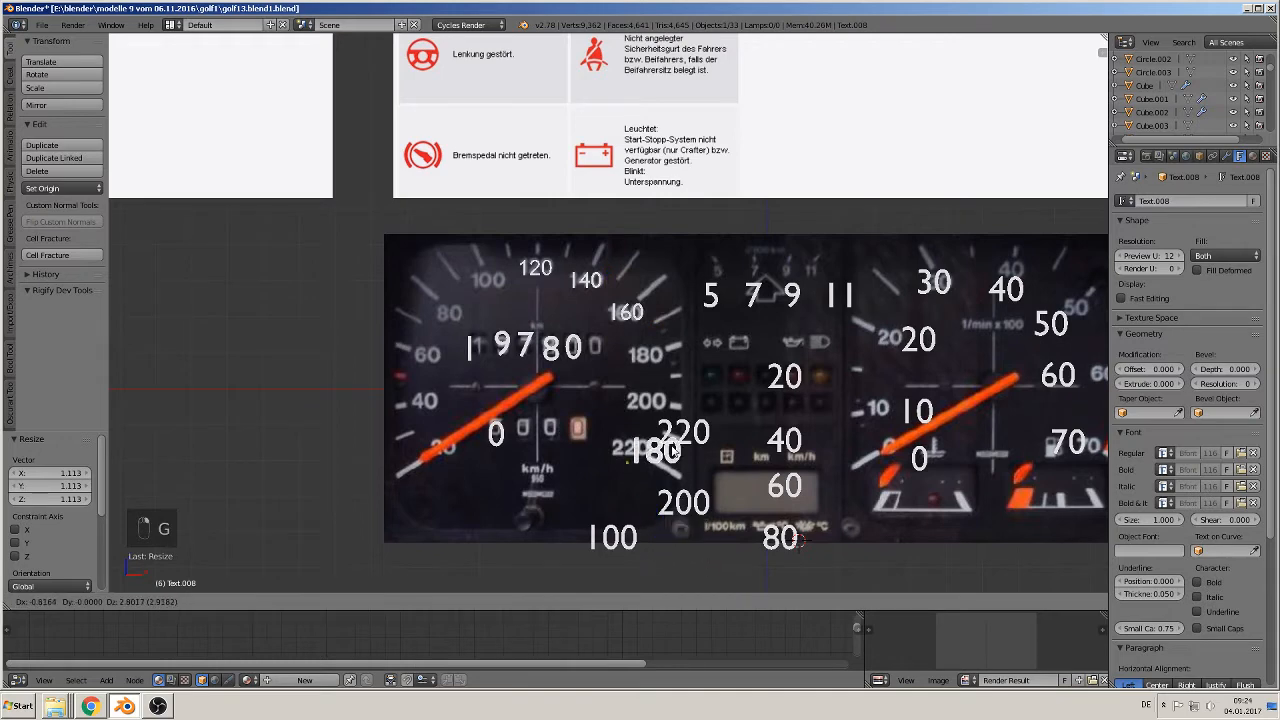
{"action": "left_click", "coordinate": [667, 374]}
{"action": "key", "text": "a"}
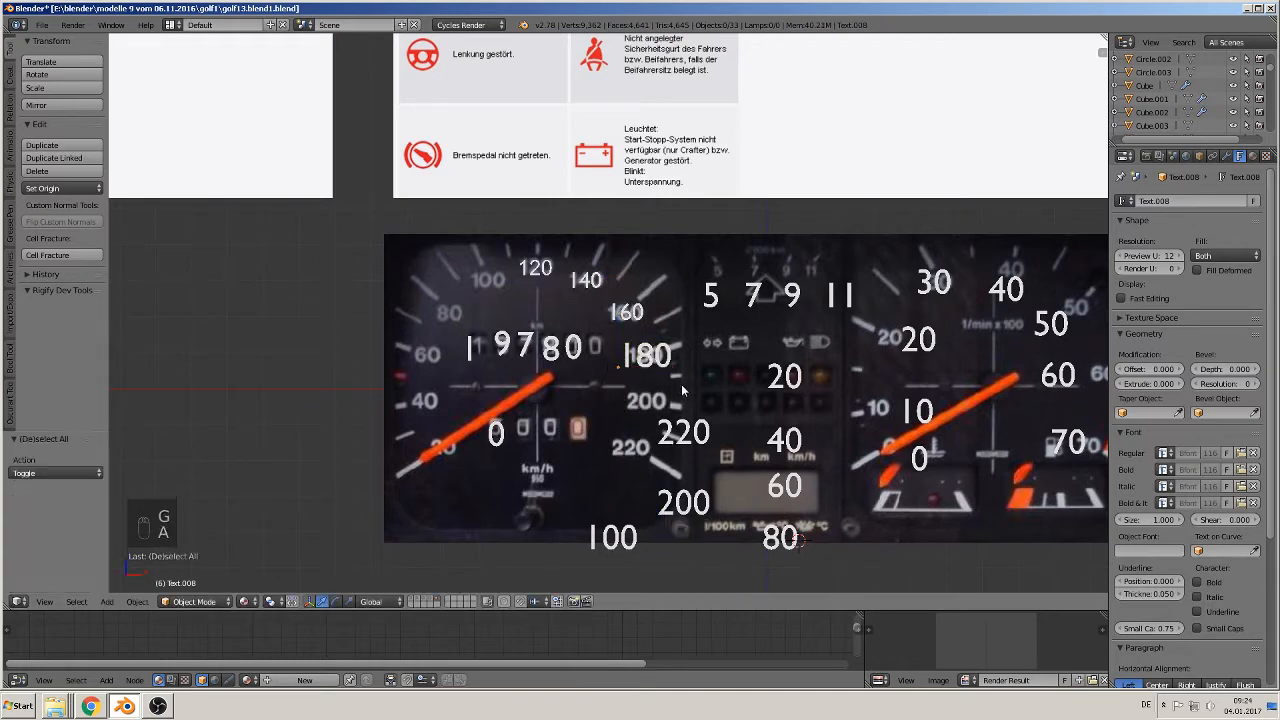
{"action": "right_click", "coordinate": [664, 362]}
{"action": "key", "text": "s"}
{"action": "left_click", "coordinate": [671, 392]}
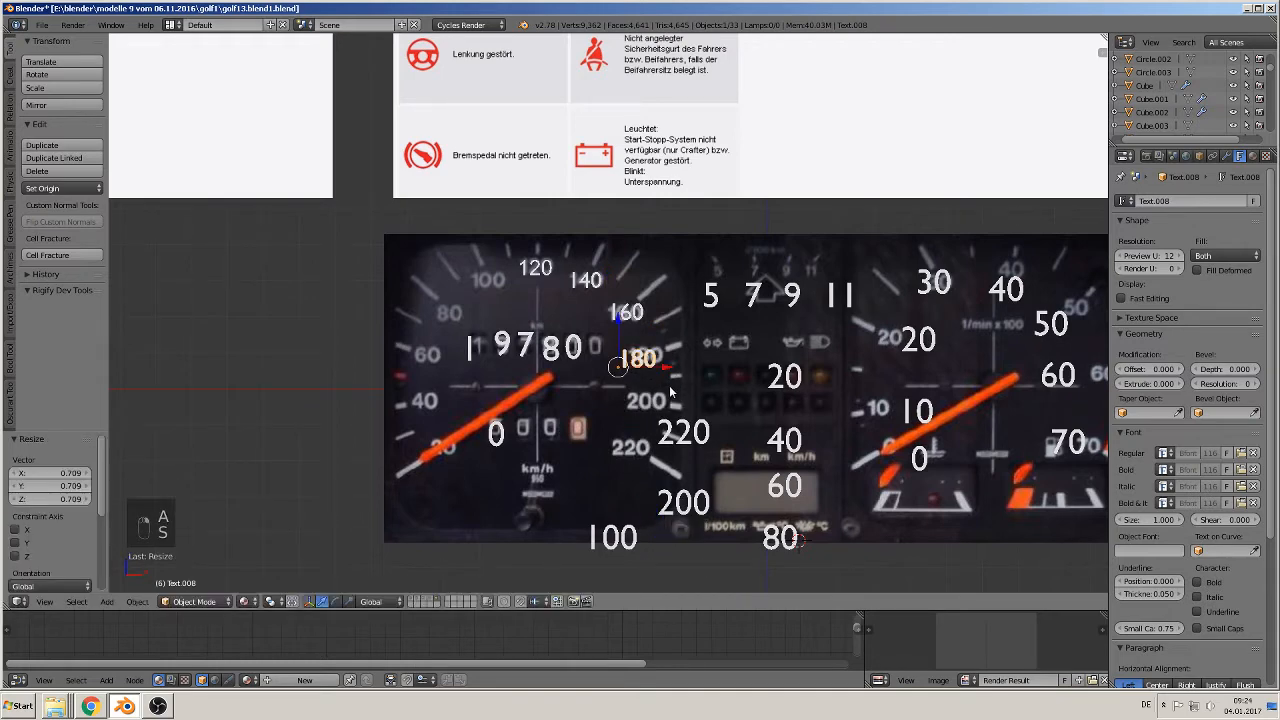
{"action": "key", "text": "g"}
{"action": "left_click", "coordinate": [678, 381]}
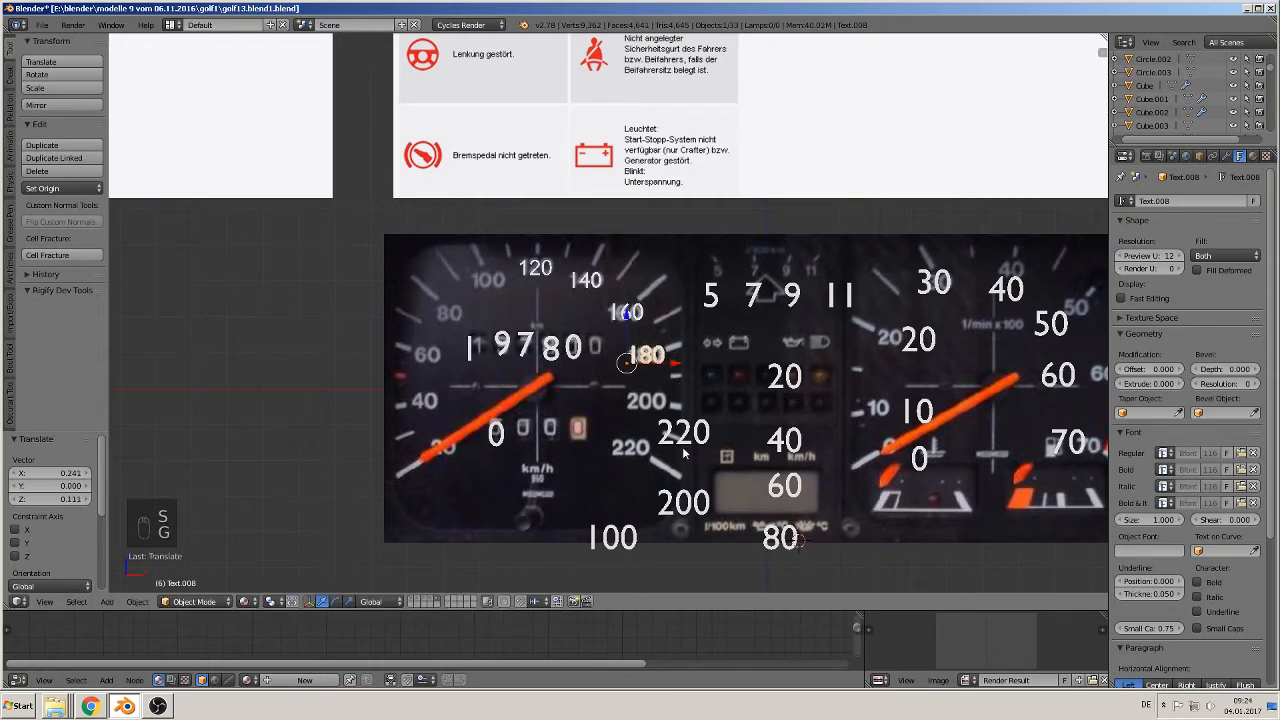
Scale the 220 label by about 0.67 and align it over the speedometer's printed 220
{"action": "right_click", "coordinate": [684, 450]}
{"action": "key", "text": "s"}
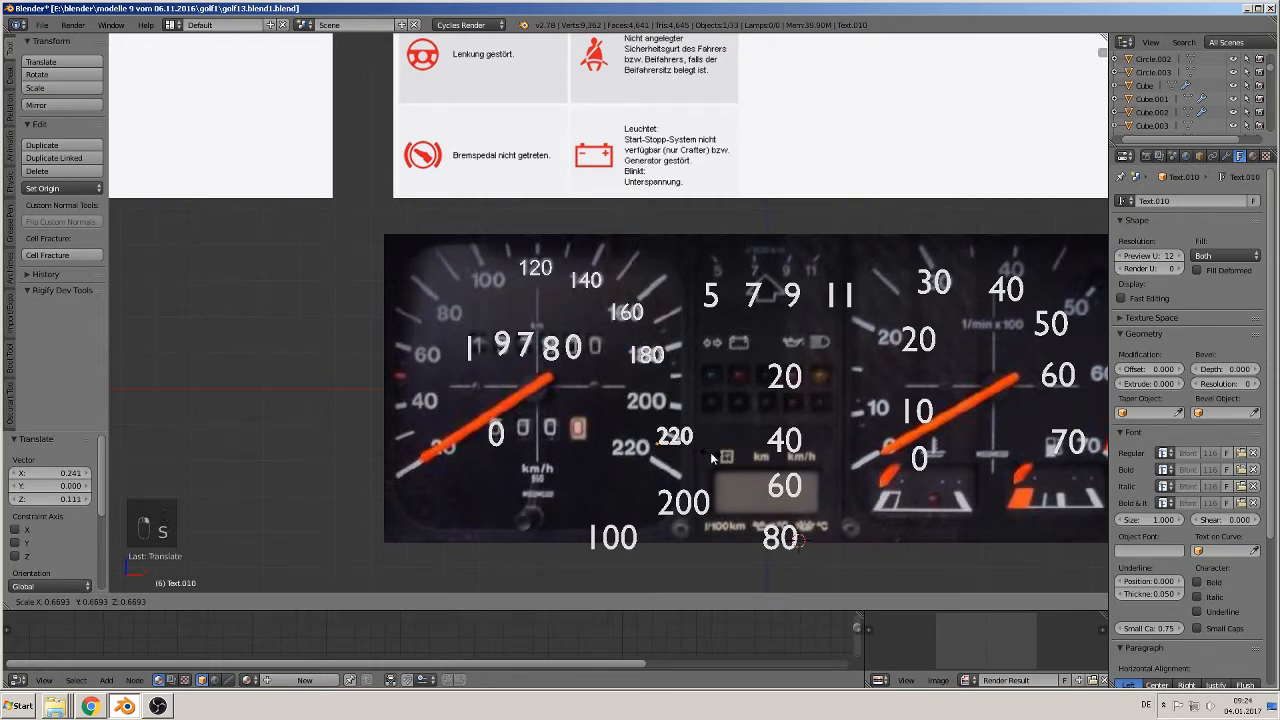
{"action": "left_click", "coordinate": [712, 457]}
{"action": "key", "text": "g"}
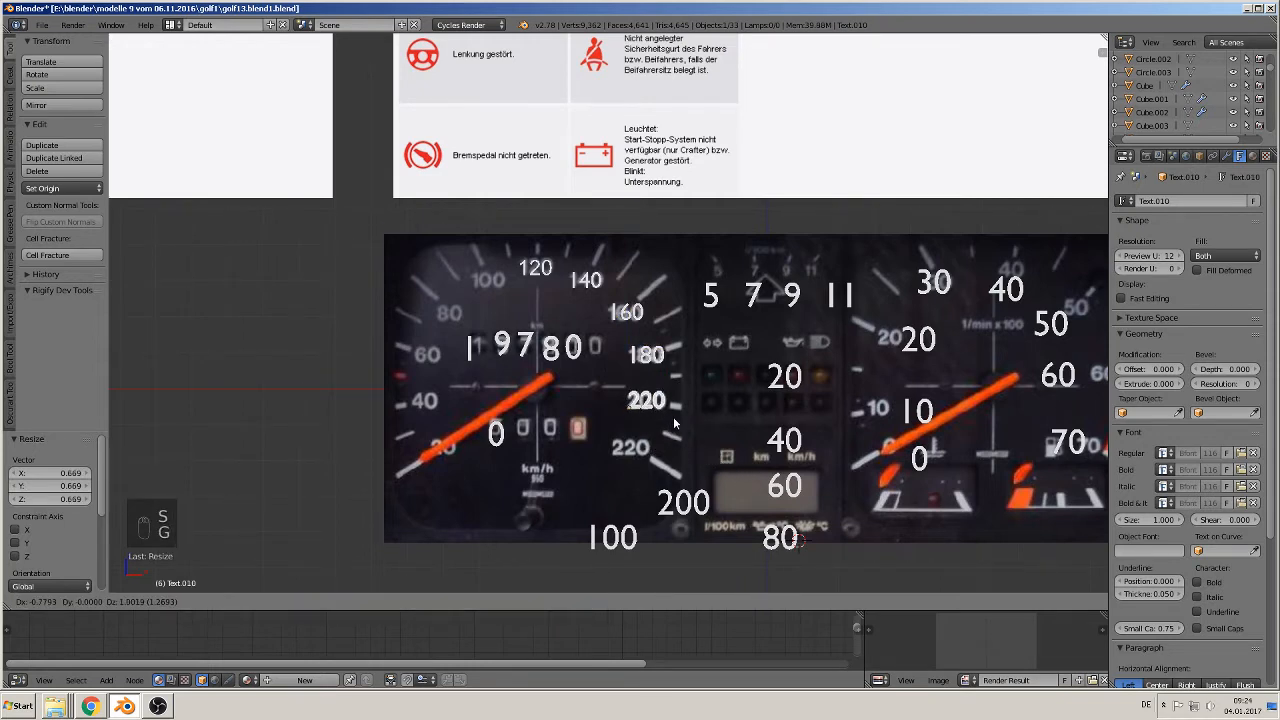
{"action": "left_click", "coordinate": [658, 458]}
{"action": "key", "text": "g"}
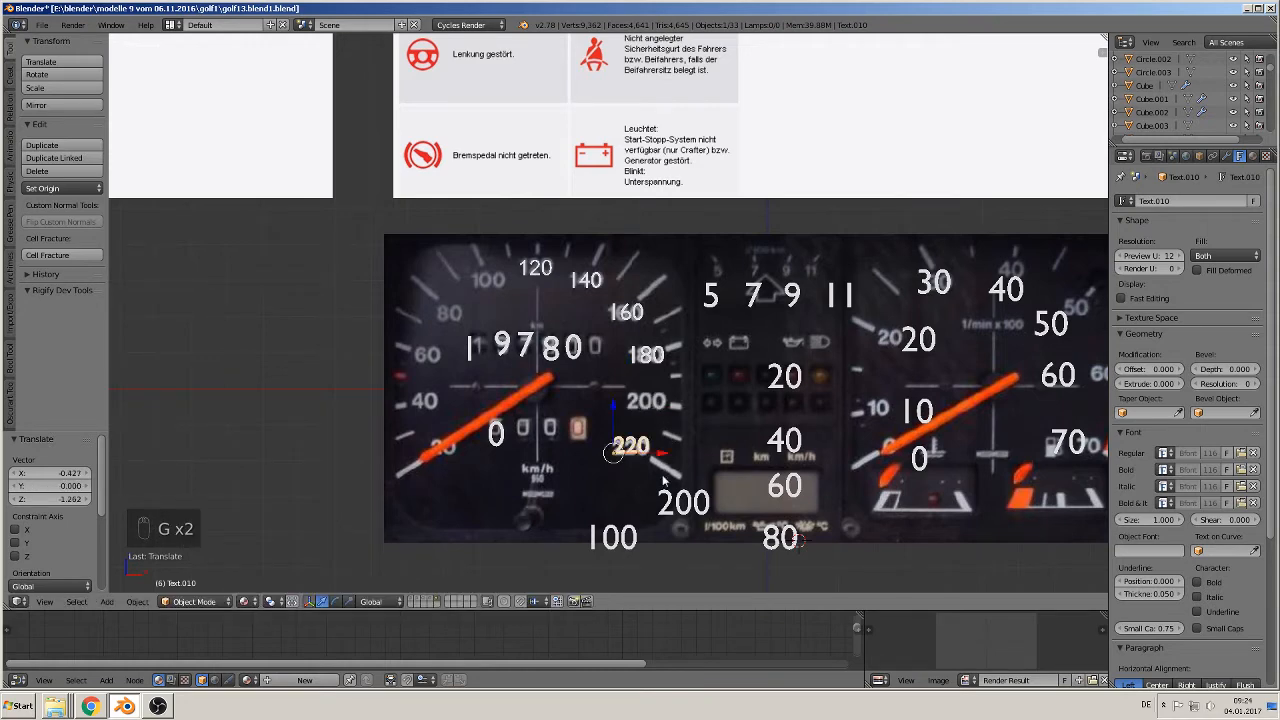
{"action": "left_click", "coordinate": [662, 467]}
Move the 200 label onto the speedometer's printed 200, scale it by about 0.74, and adjust its position
{"action": "right_click", "coordinate": [680, 505]}
{"action": "key", "text": "g"}
{"action": "left_click", "coordinate": [646, 406]}
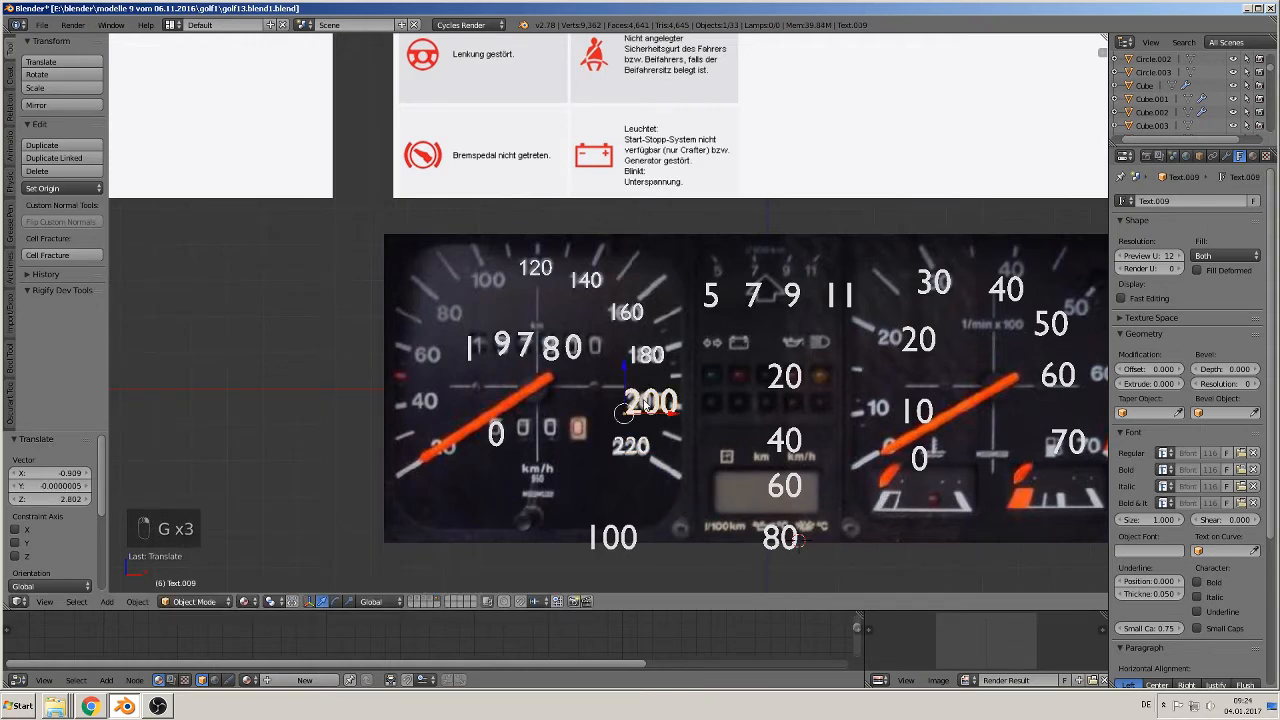
{"action": "key", "text": "s"}
{"action": "left_click", "coordinate": [682, 439]}
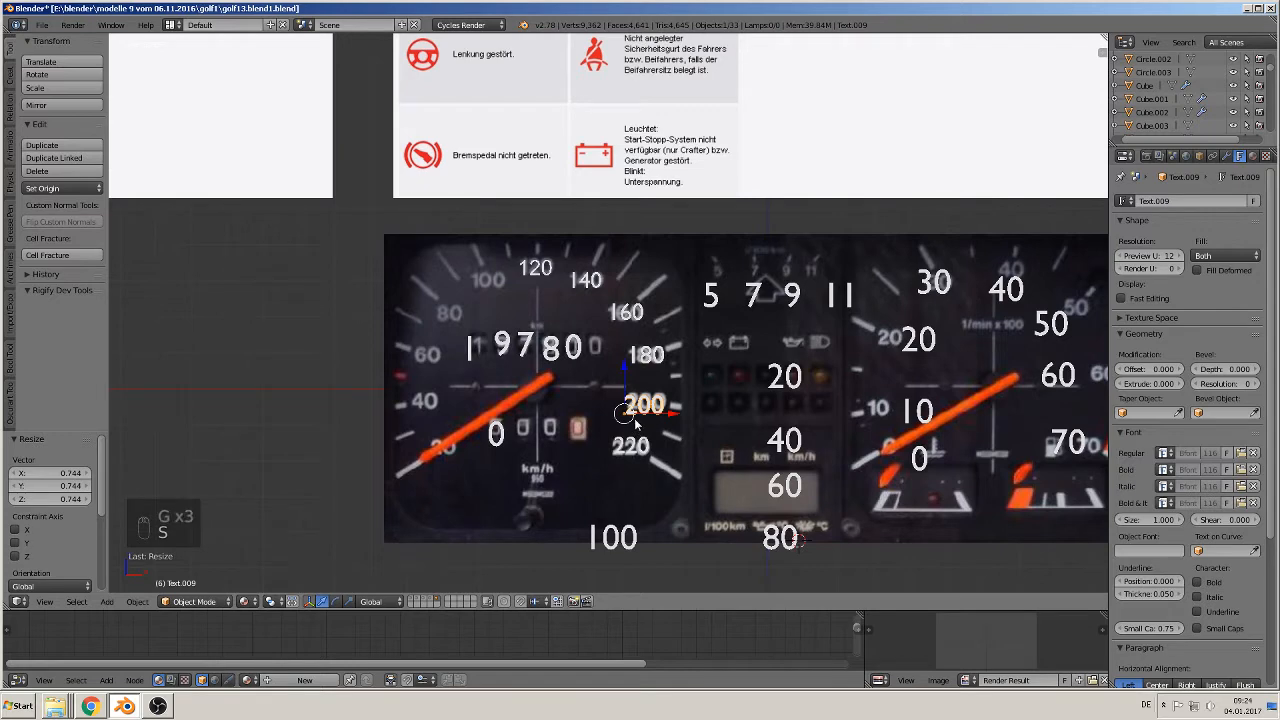
{"action": "key", "text": "g"}
{"action": "left_click", "coordinate": [641, 414]}
Move the 100 label onto the speedometer's printed 100, scale it by about 0.67, and align it over the print
{"action": "right_click", "coordinate": [620, 536]}
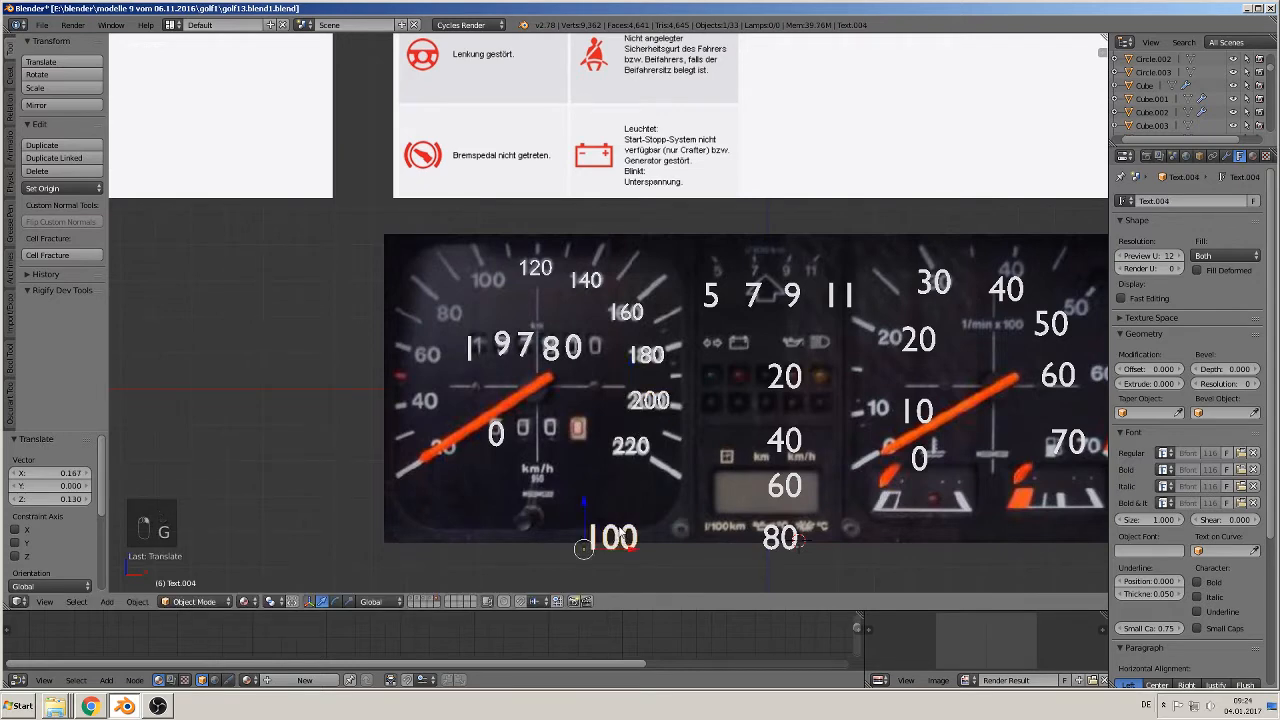
{"action": "key", "text": "g"}
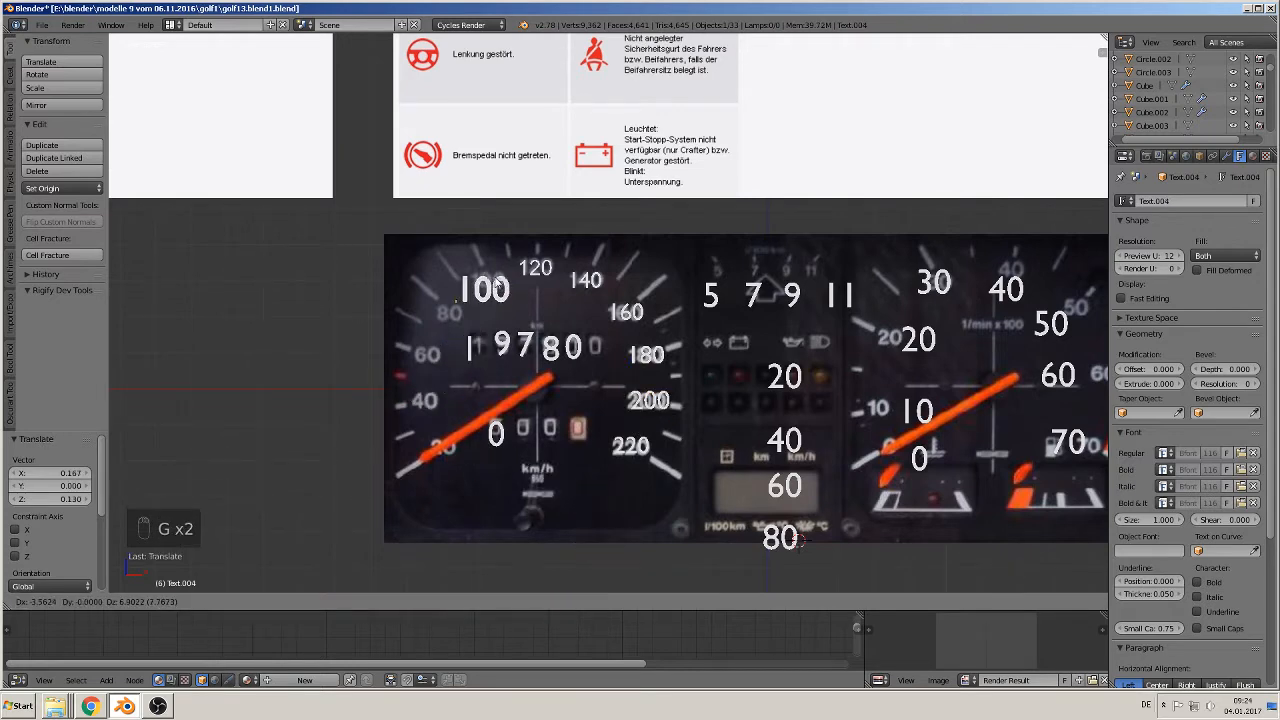
{"action": "left_click", "coordinate": [495, 300]}
{"action": "key", "text": "s"}
{"action": "left_click", "coordinate": [538, 322]}
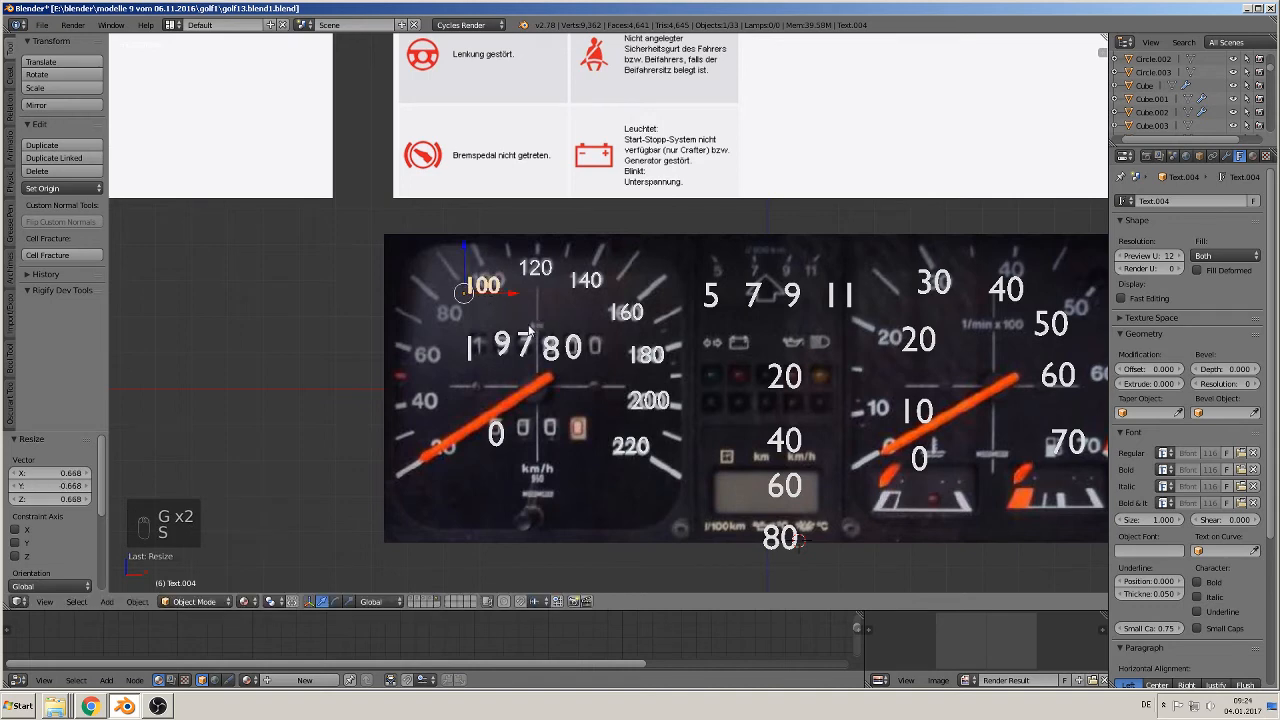
{"action": "key", "text": "g"}
{"action": "left_click", "coordinate": [541, 325]}
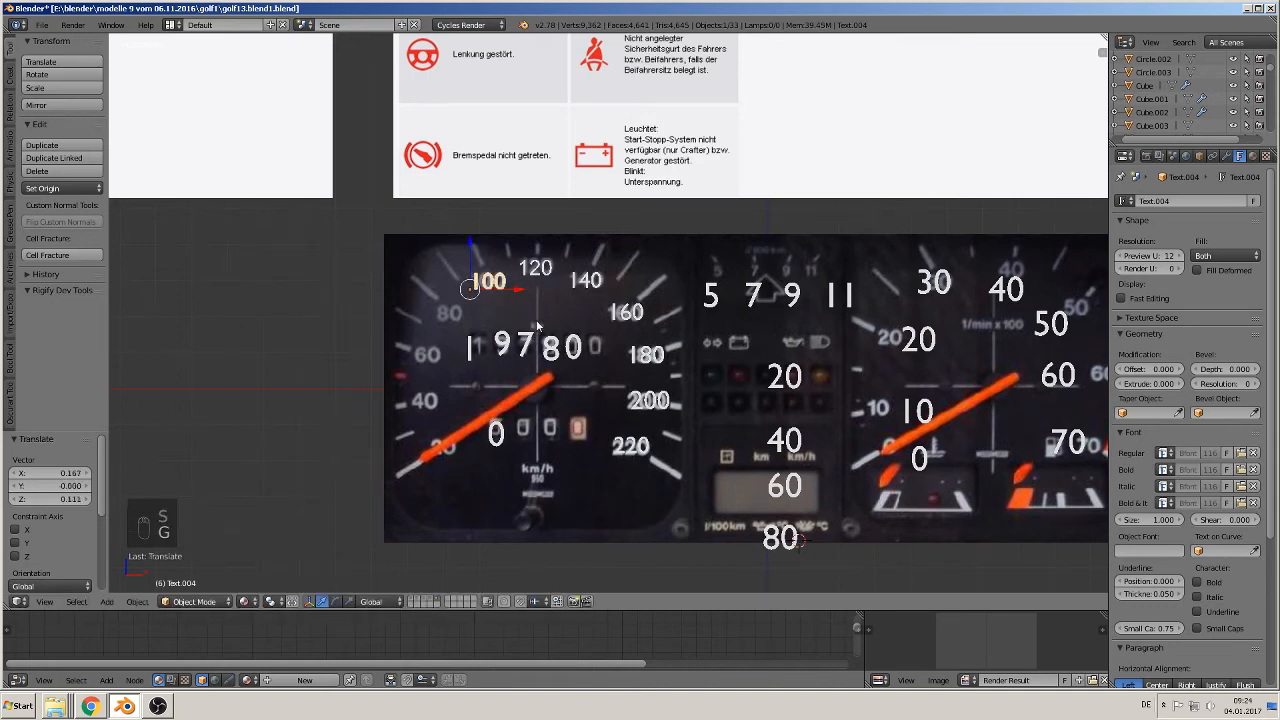
Move the 80 label onto the speedometer's printed 80, scale it by about 0.73, and shift it 0.13 along X
{"action": "right_click", "coordinate": [790, 537]}
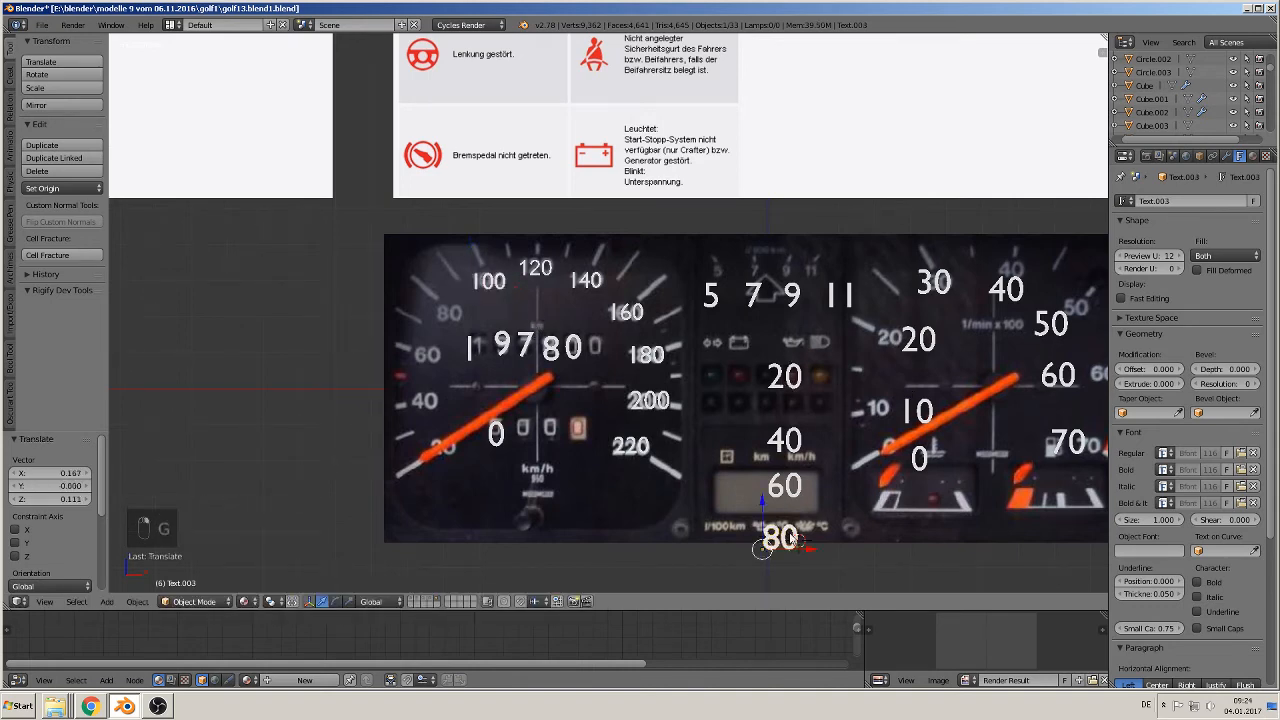
{"action": "key", "text": "g"}
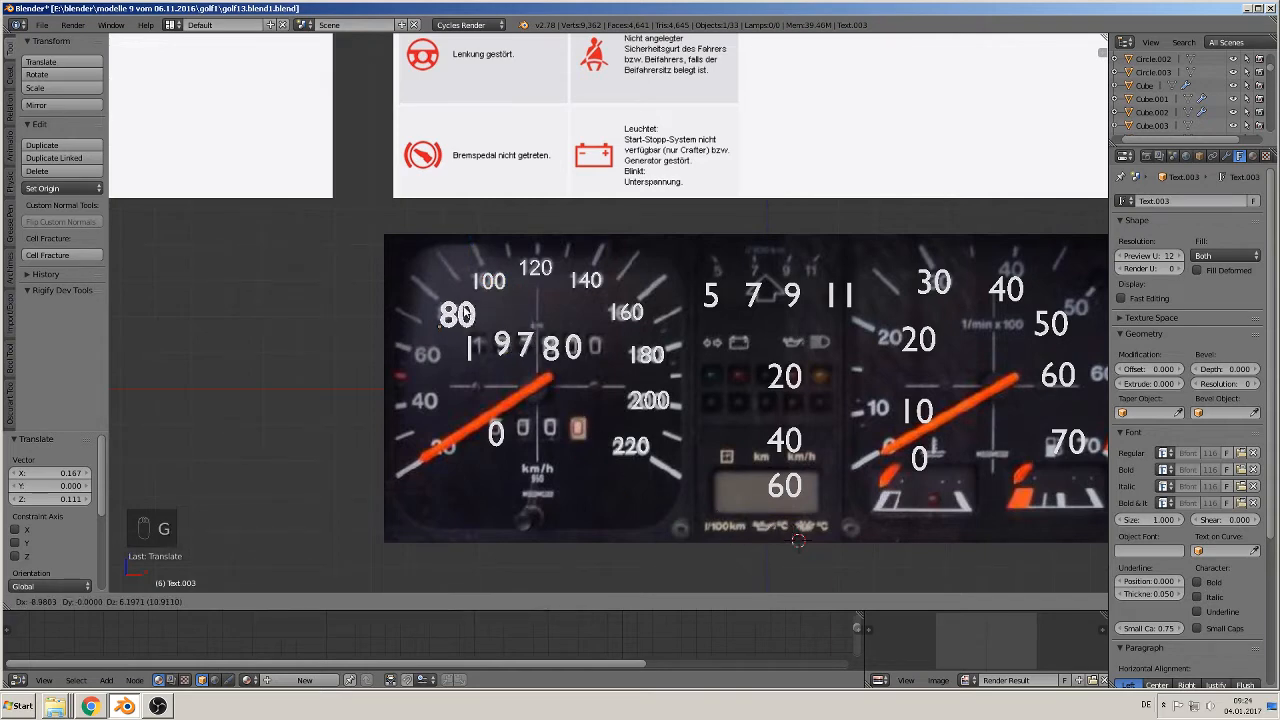
{"action": "left_click", "coordinate": [460, 312]}
{"action": "key", "text": "s"}
{"action": "left_click", "coordinate": [490, 340]}
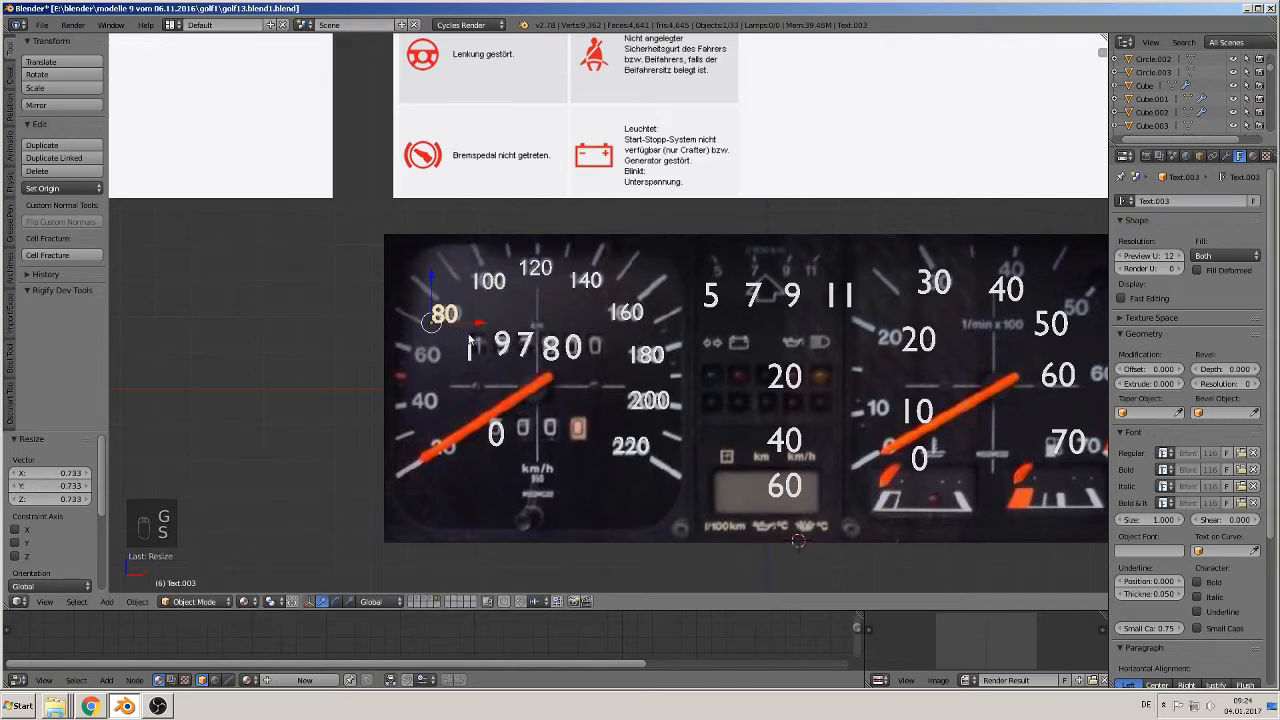
{"action": "left_click_drag", "start_coordinate": [473, 321], "coordinate": [479, 321]}
{"action": "left_click", "coordinate": [478, 320]}
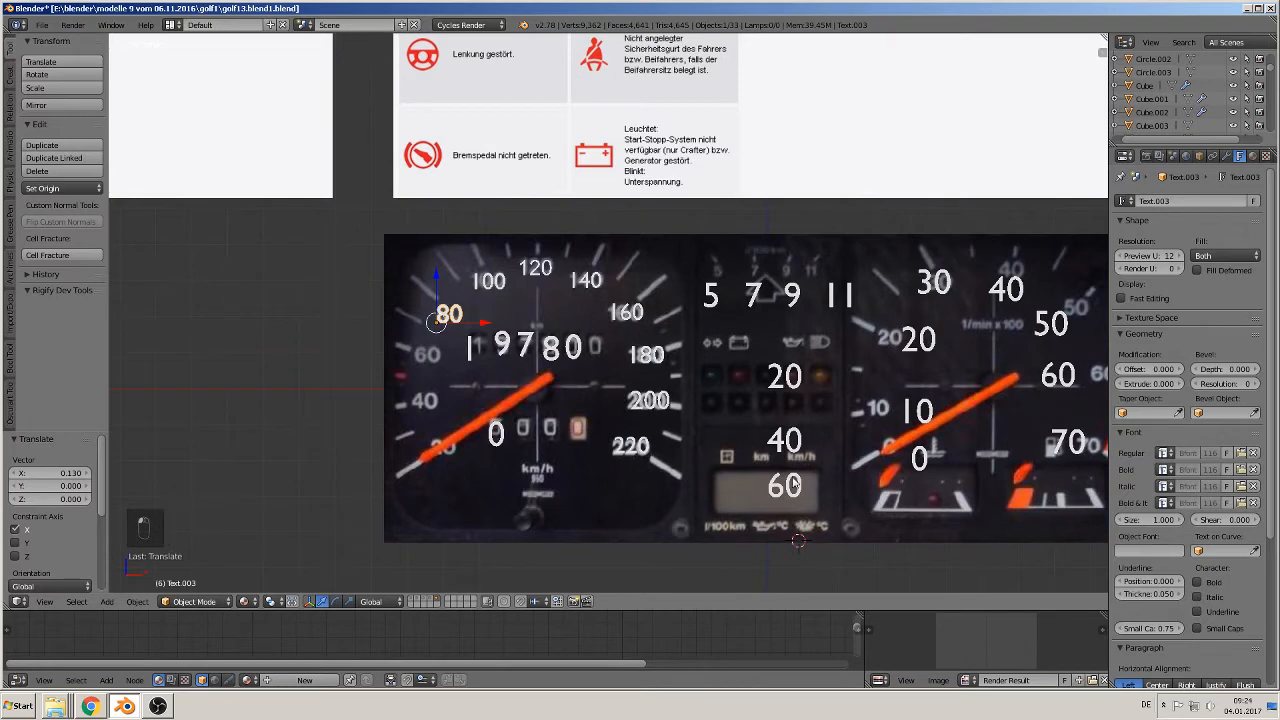
Move the 60 label onto the speedometer's printed 60, scale it by about 0.7, and align it over the print
{"action": "right_click", "coordinate": [790, 485]}
{"action": "key", "text": "g"}
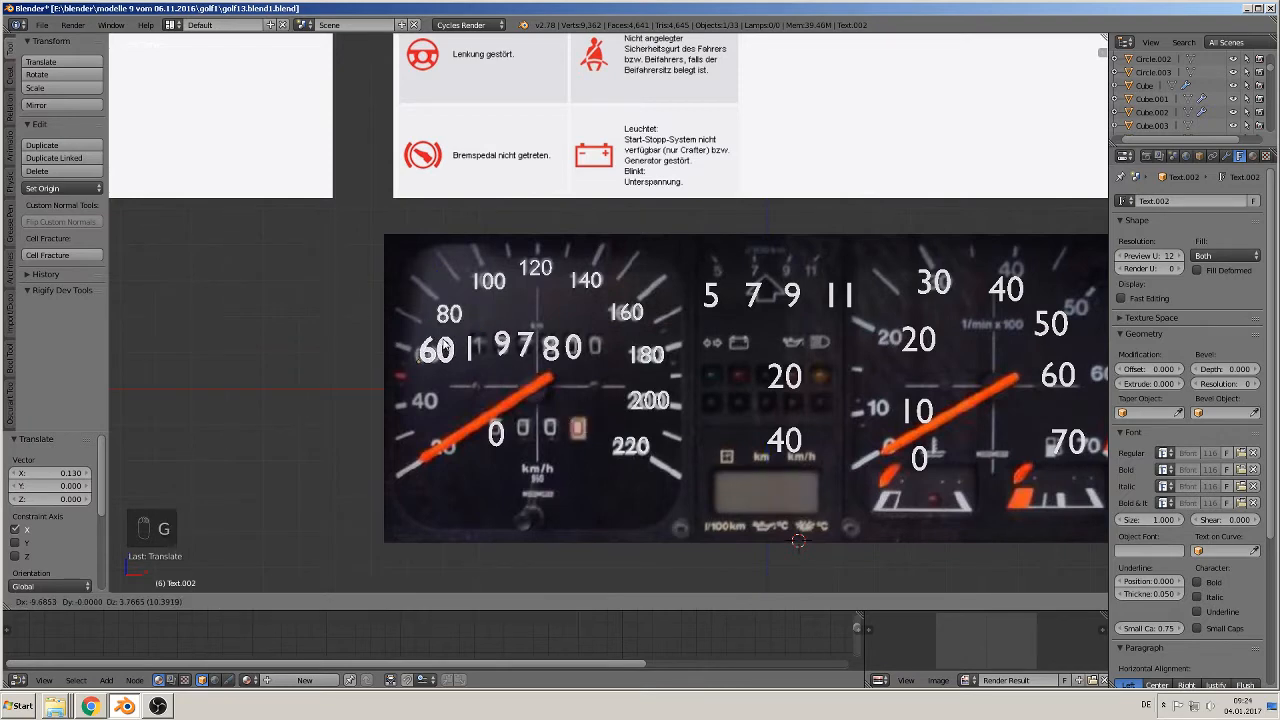
{"action": "left_click", "coordinate": [435, 352]}
{"action": "key", "text": "s"}
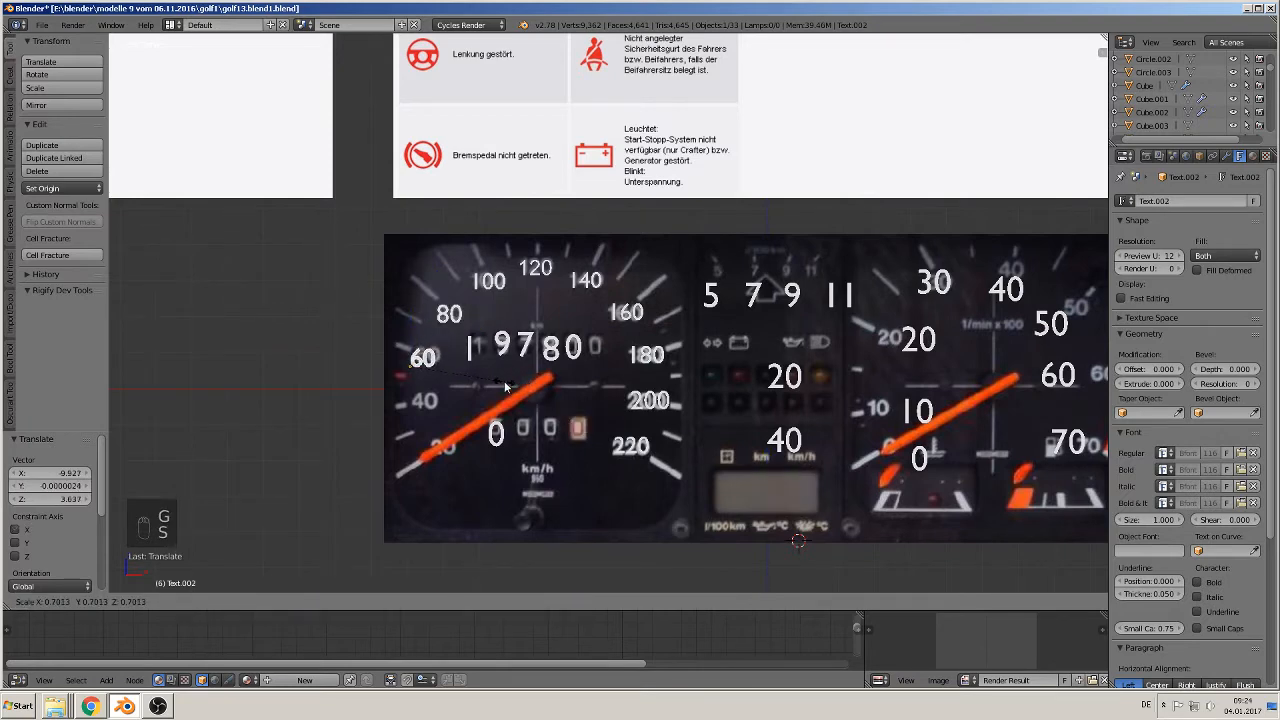
{"action": "left_click", "coordinate": [504, 381]}
{"action": "key", "text": "g"}
{"action": "left_click", "coordinate": [516, 384]}
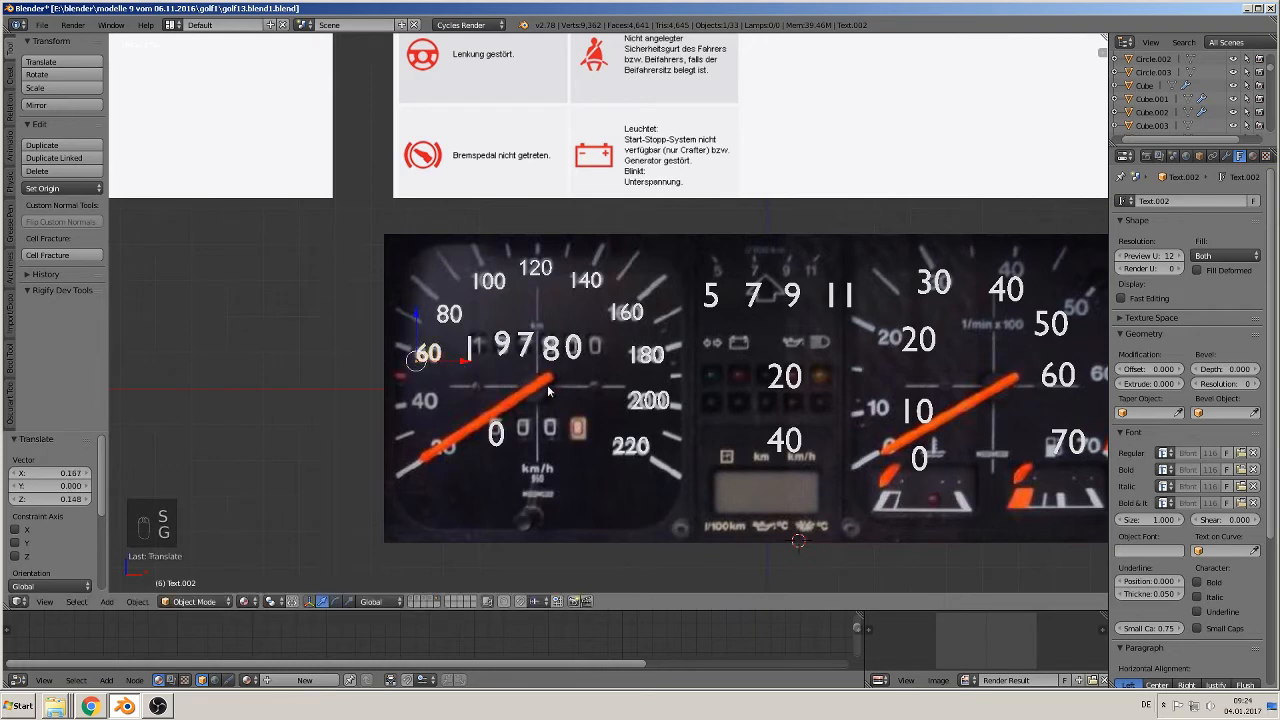
Move the 40 label from the center panel onto the speedometer's printed 40 and scale it by about 0.72
{"action": "right_click", "coordinate": [787, 444]}
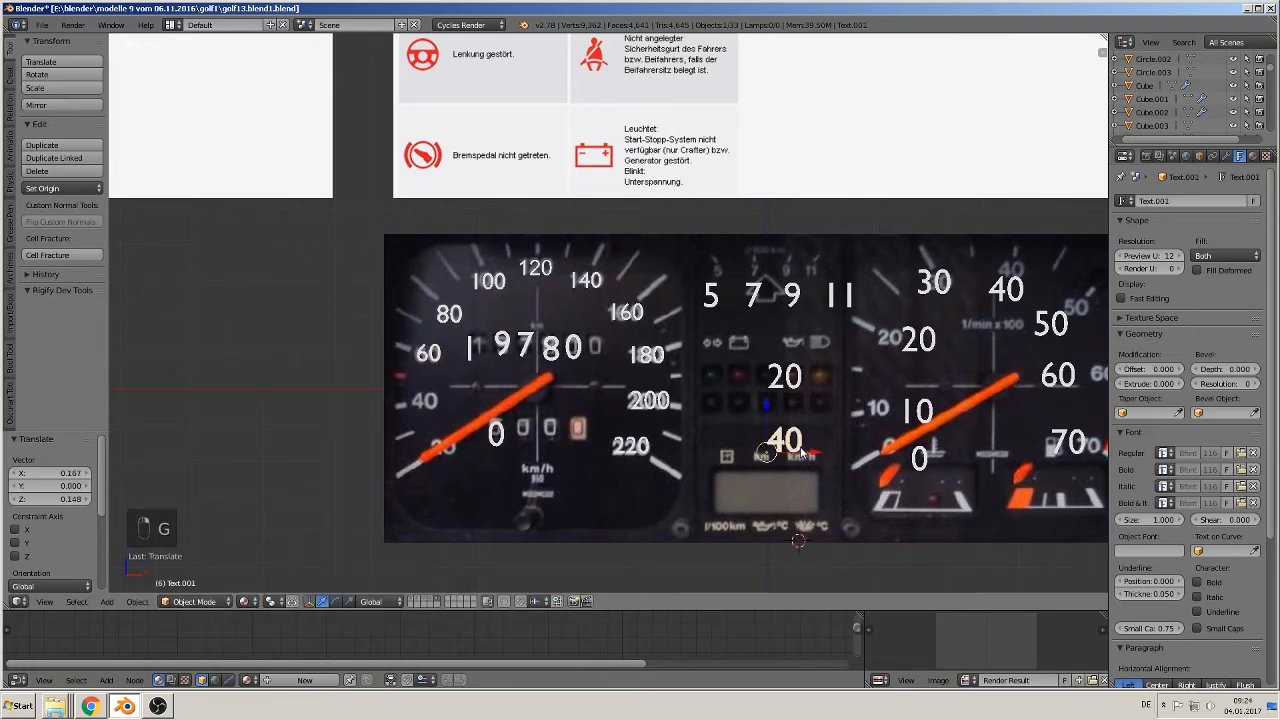
{"action": "key", "text": "g"}
{"action": "left_click", "coordinate": [424, 402]}
{"action": "key", "text": "s"}
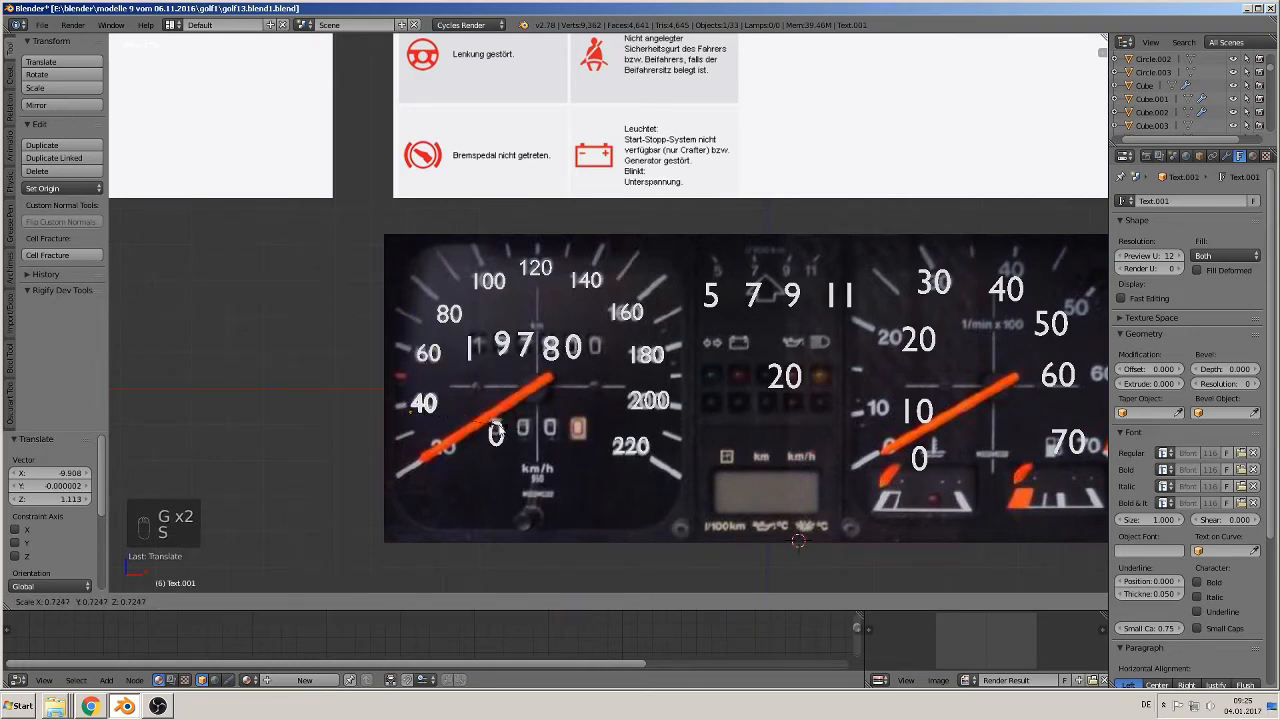
{"action": "left_click", "coordinate": [497, 430]}
Move the 20 label from the center panel onto the speedometer's printed 20, scale it down to match, and raise it 0.111 along Z
{"action": "right_click", "coordinate": [788, 385]}
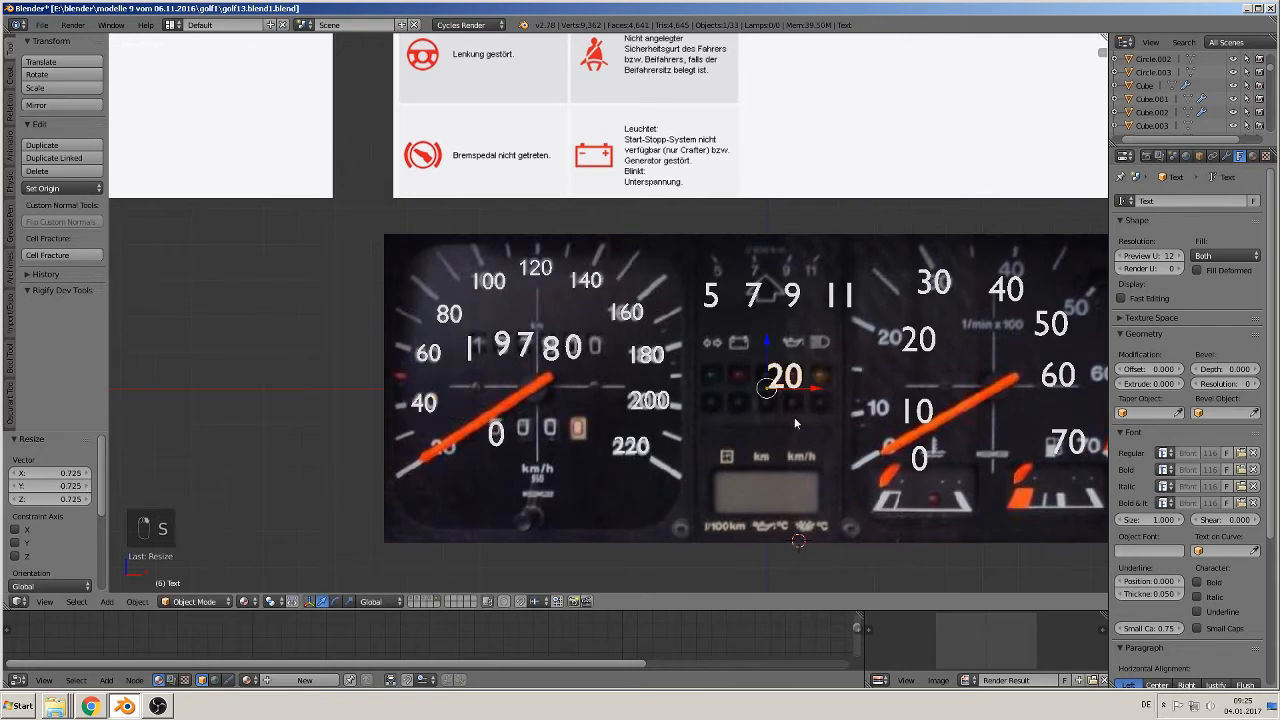
{"action": "key", "text": "g"}
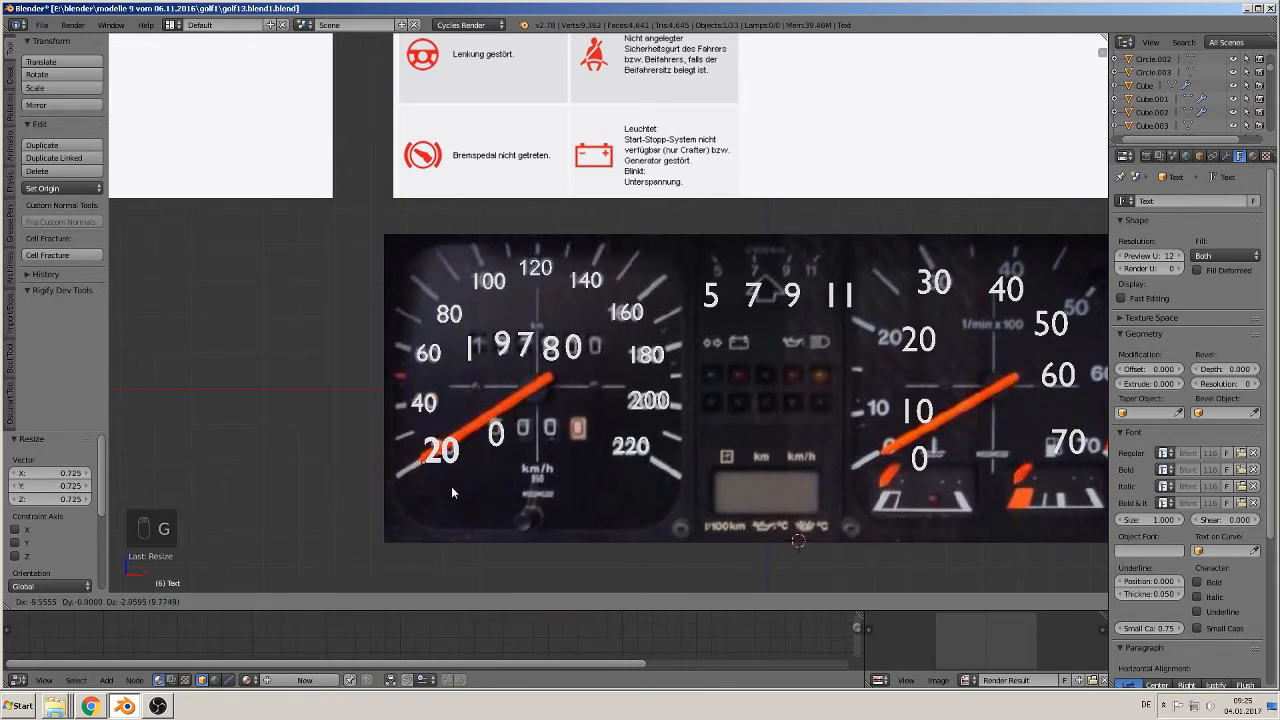
{"action": "left_click", "coordinate": [451, 486]}
{"action": "key", "text": "s"}
{"action": "left_click", "coordinate": [475, 481]}
{"action": "left_click_drag", "start_coordinate": [474, 460], "coordinate": [475, 460]}
{"action": "left_click_drag", "start_coordinate": [478, 460], "coordinate": [482, 462]}
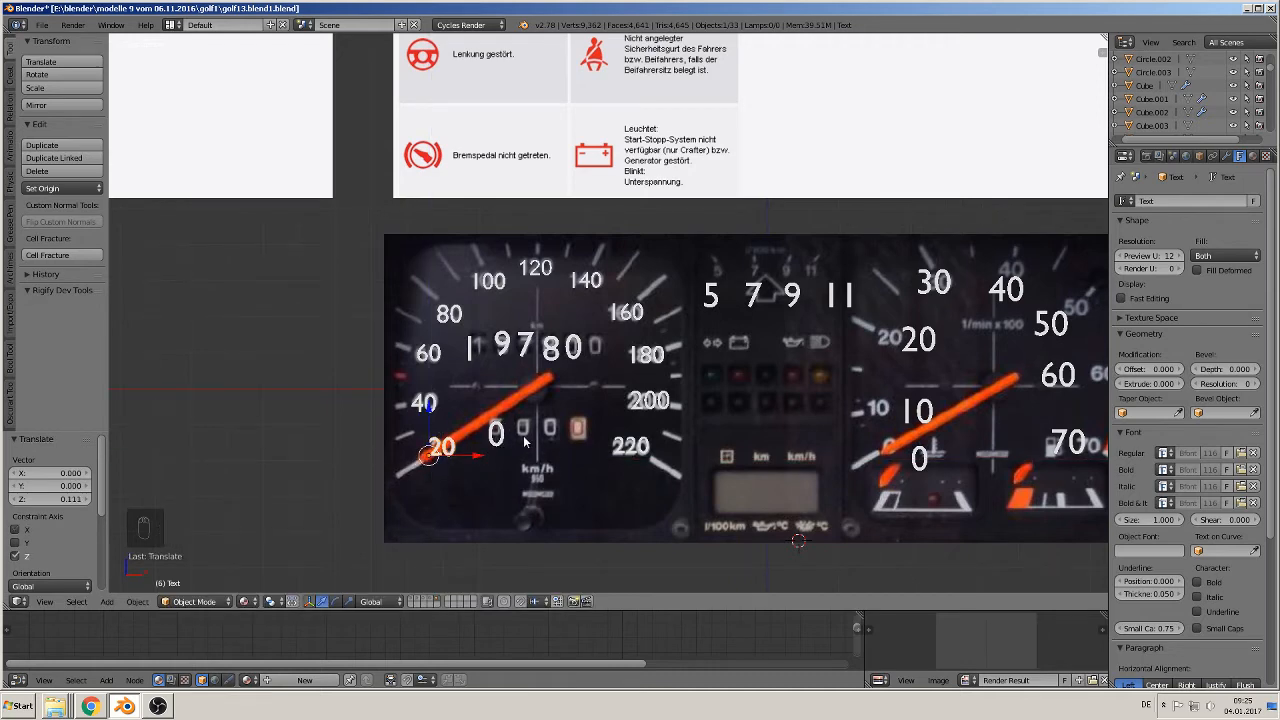
Scale the center panel's 5 label by about 0.46 and align it over the printed 5 of the consumption scale
{"action": "middle_click_drag", "start_coordinate": [560, 446], "coordinate": [465, 471], "text": "shift"}
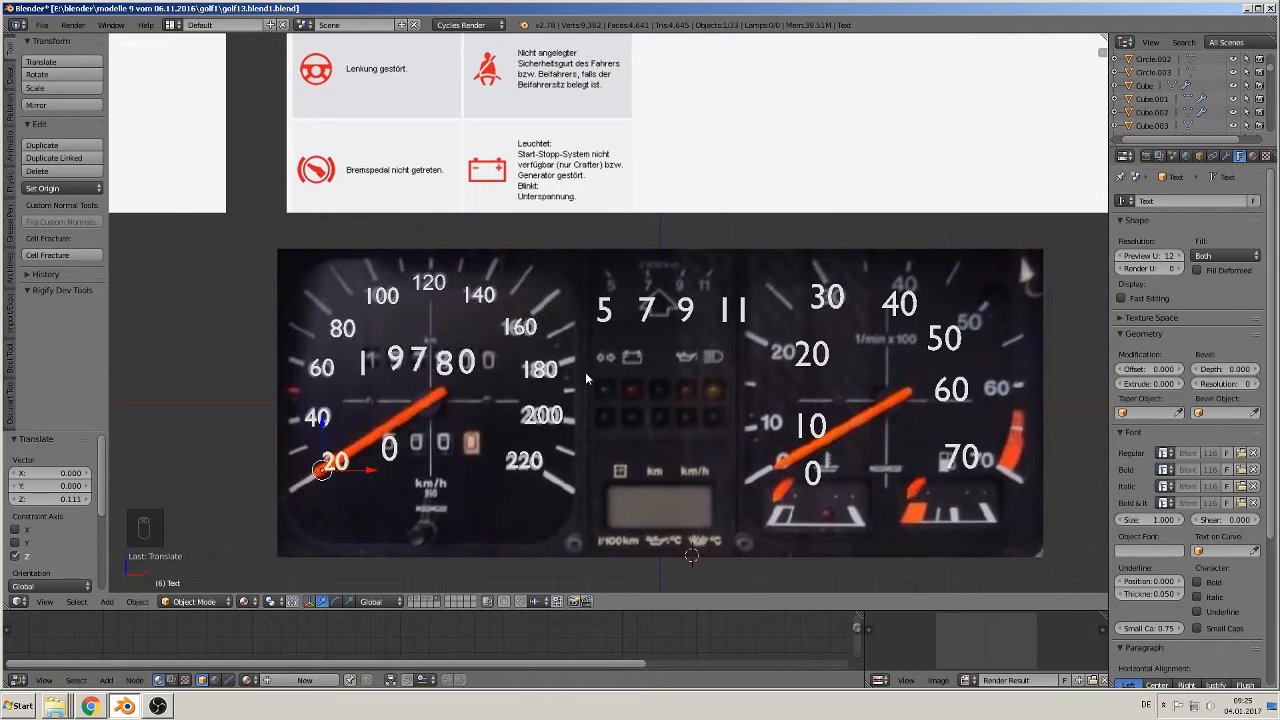
{"action": "right_click", "coordinate": [614, 318]}
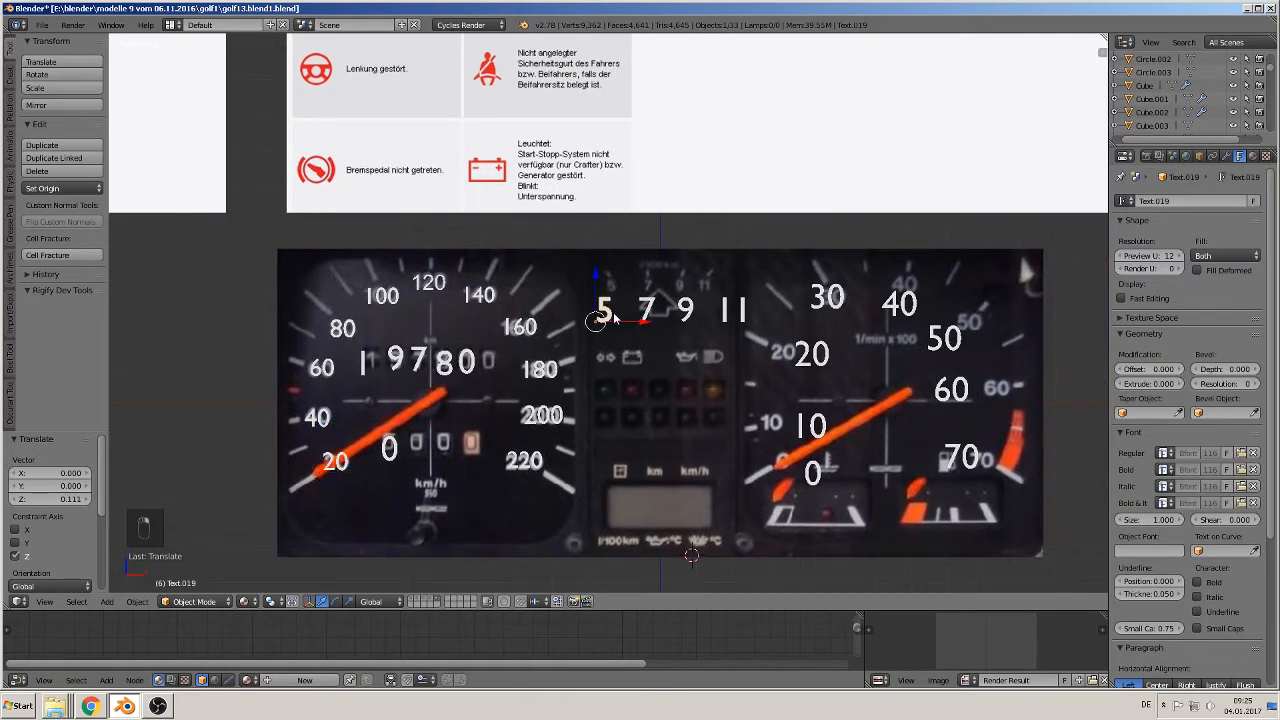
{"action": "key", "text": "g"}
{"action": "left_click", "coordinate": [626, 292]}
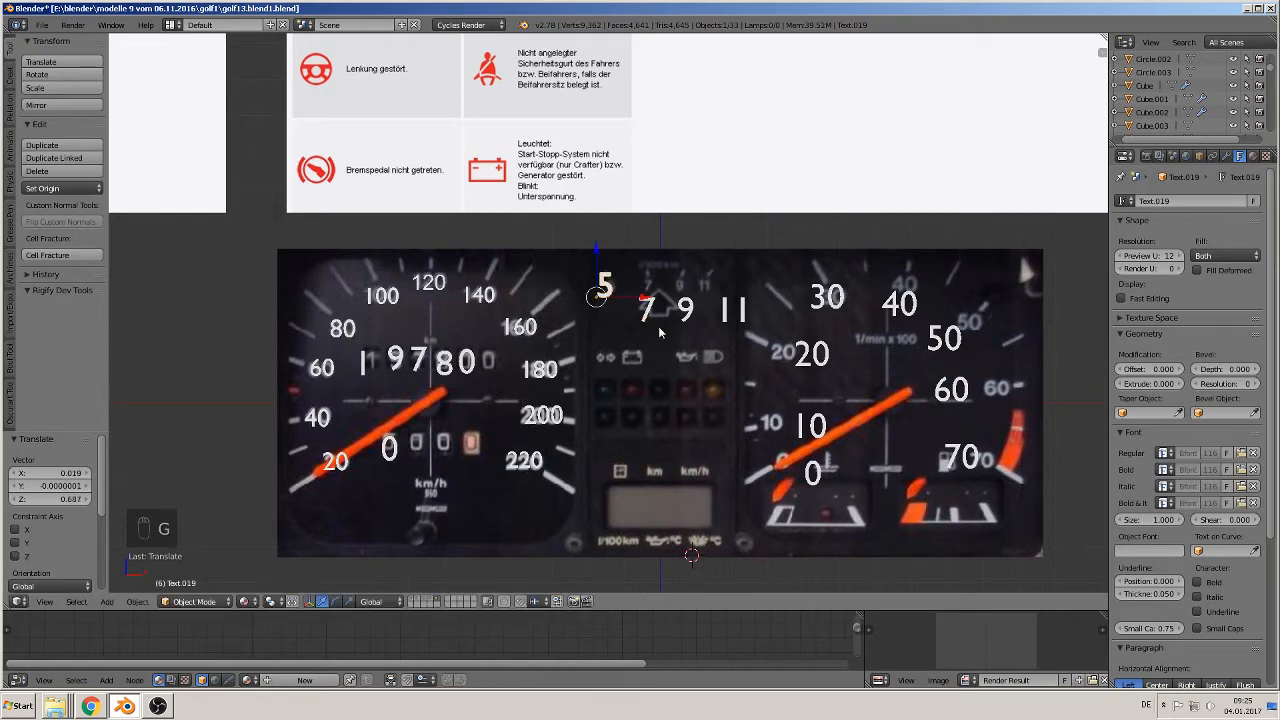
{"action": "key", "text": "s"}
{"action": "left_click", "coordinate": [620, 322]}
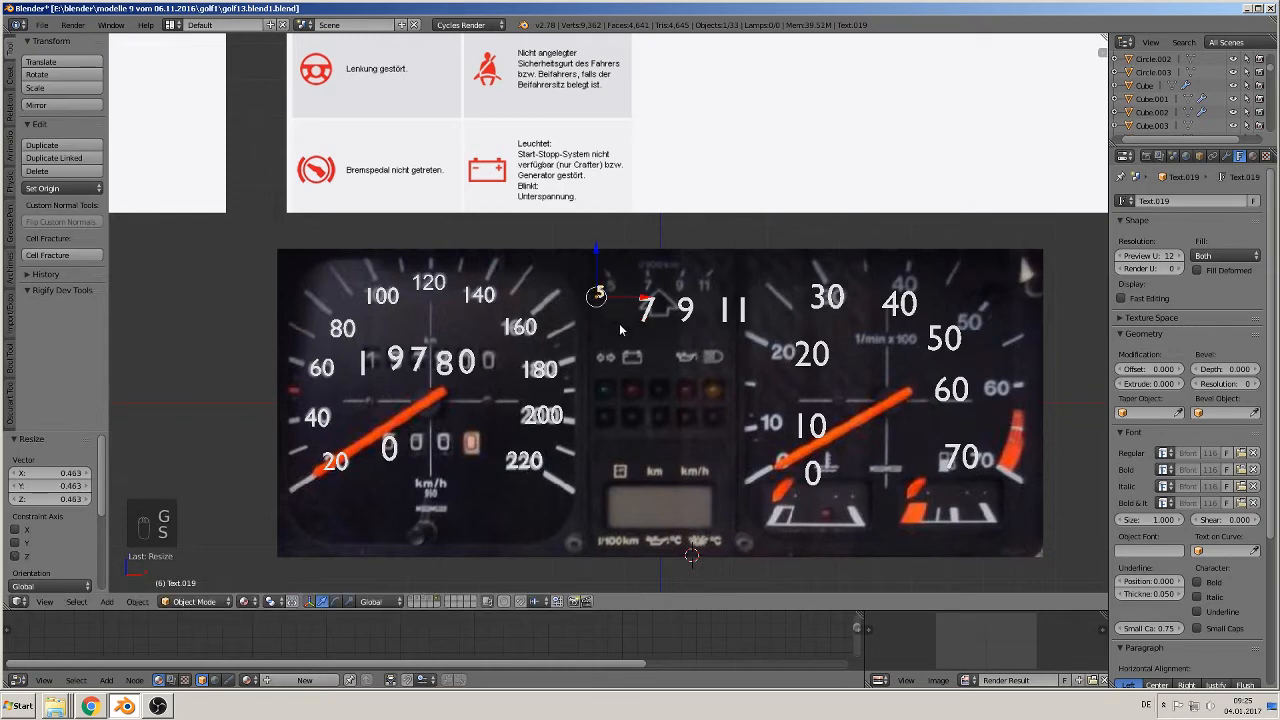
{"action": "key", "text": "g"}
{"action": "left_click", "coordinate": [637, 324]}
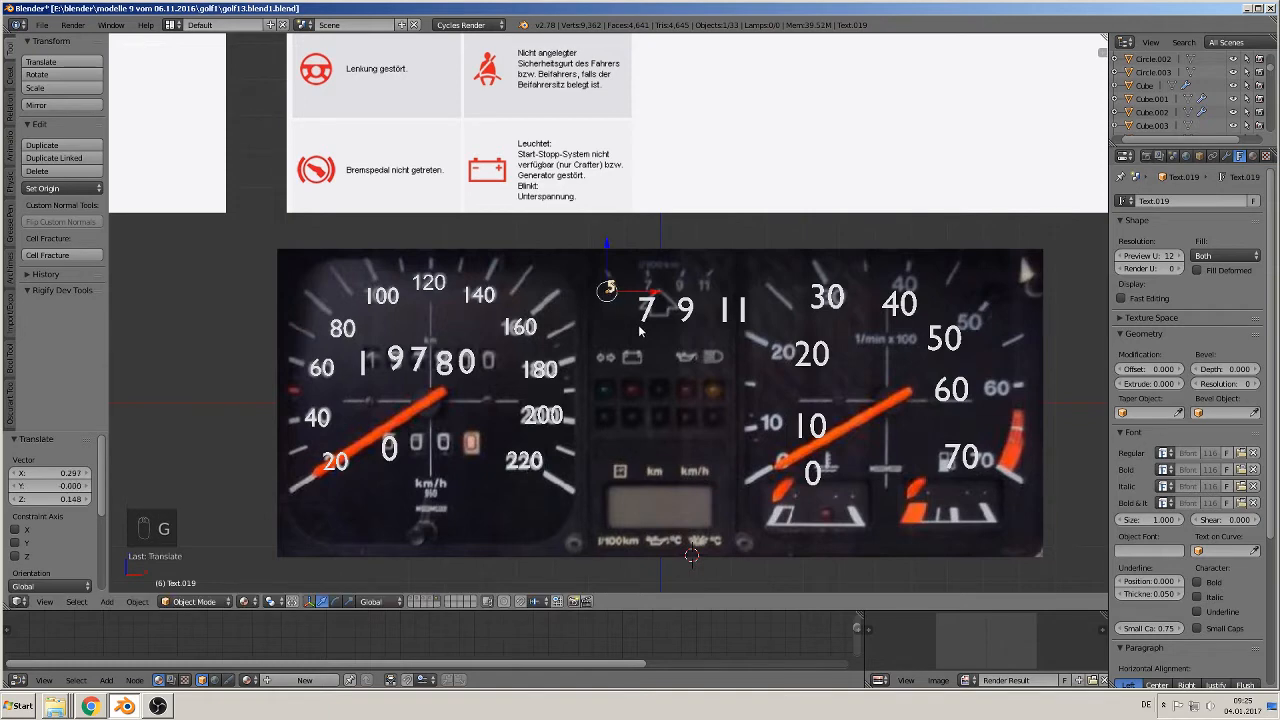
Scale the 7 label by about 0.5, move it onto the center panel's printed 7, and scale it again by about 0.92
{"action": "right_click", "coordinate": [652, 314]}
{"action": "key", "text": "s"}
{"action": "left_click", "coordinate": [668, 349]}
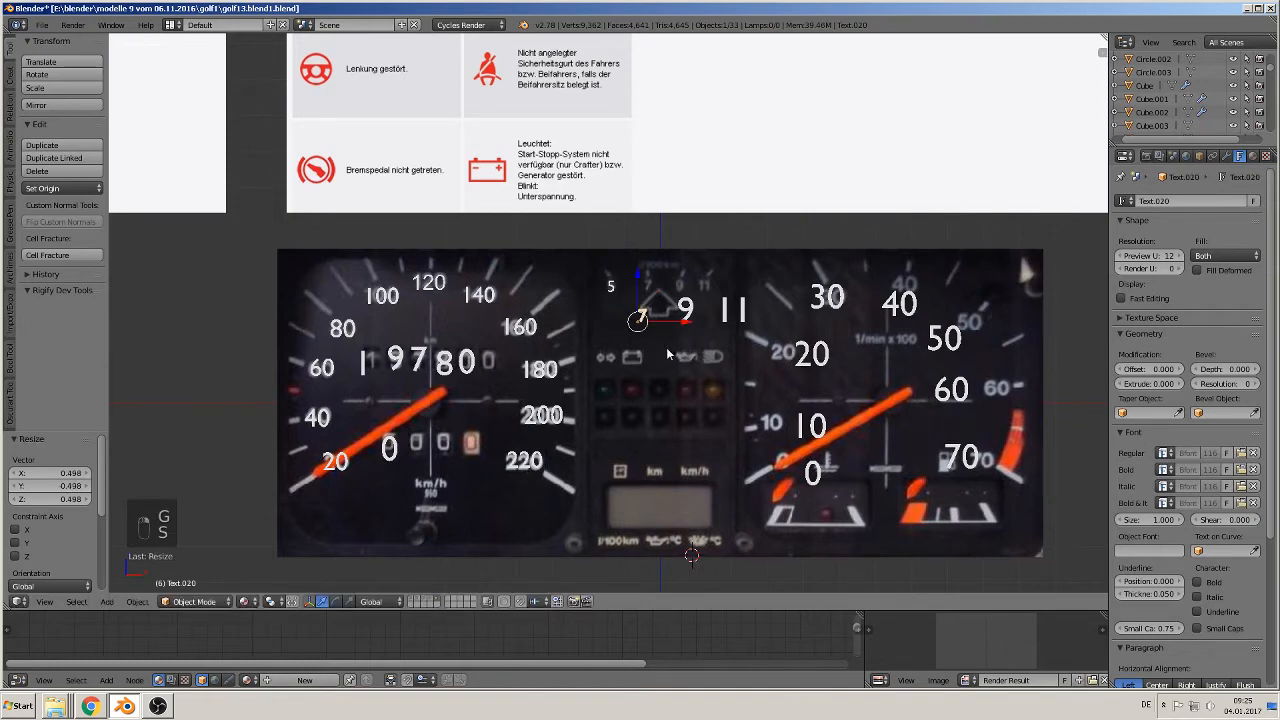
{"action": "key", "text": "g"}
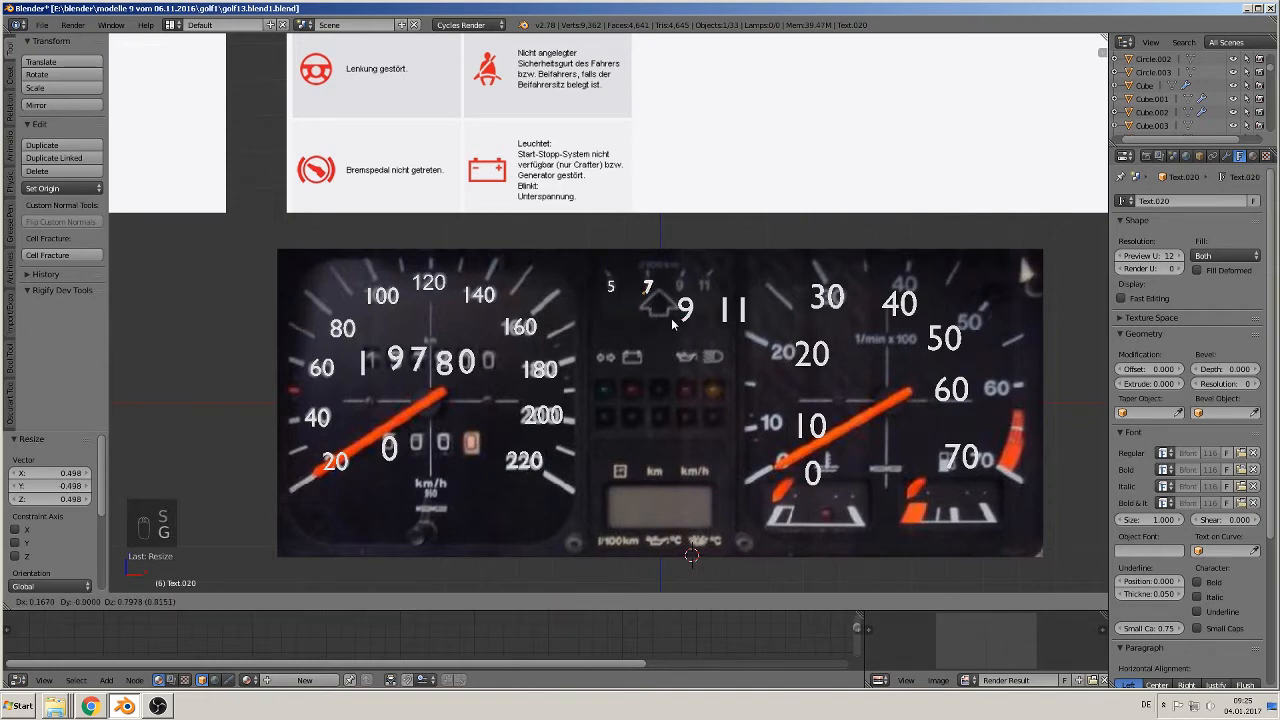
{"action": "key", "text": "s"}
{"action": "left_click", "coordinate": [673, 322]}
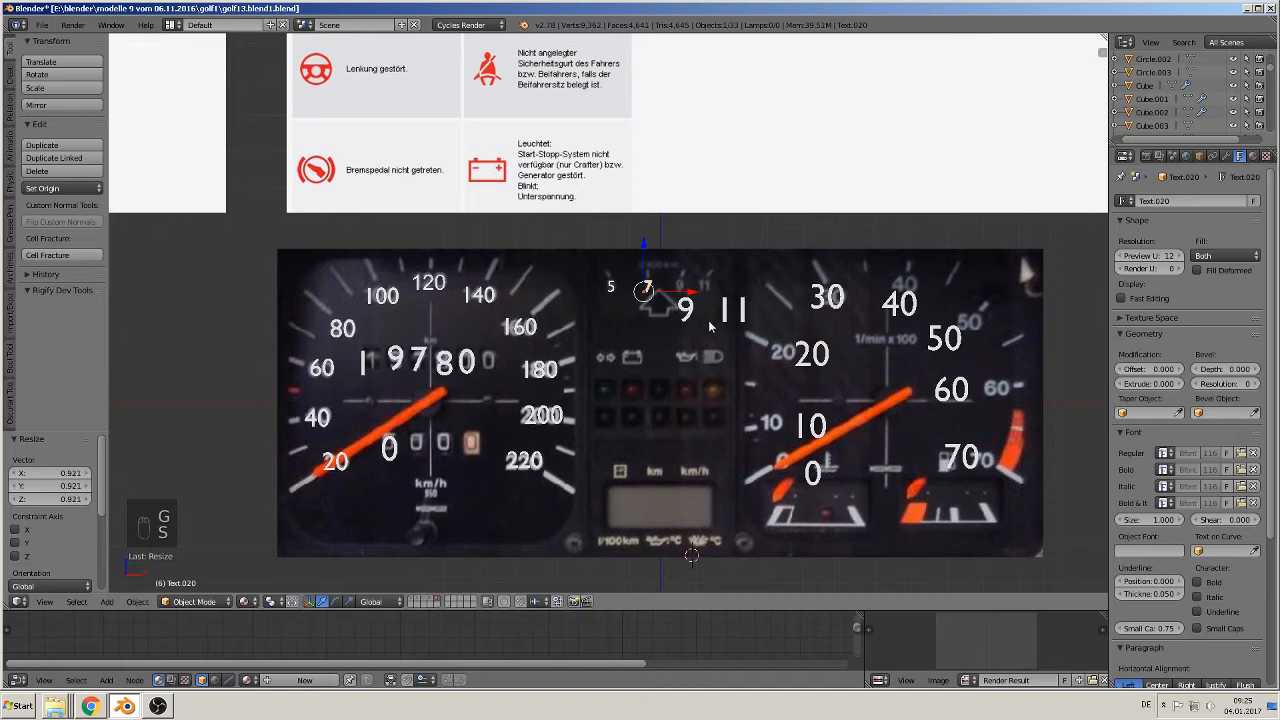
Scale the 9 label by about 0.42 and align it over the center panel's printed 9
{"action": "right_click", "coordinate": [680, 316]}
{"action": "key", "text": "g"}
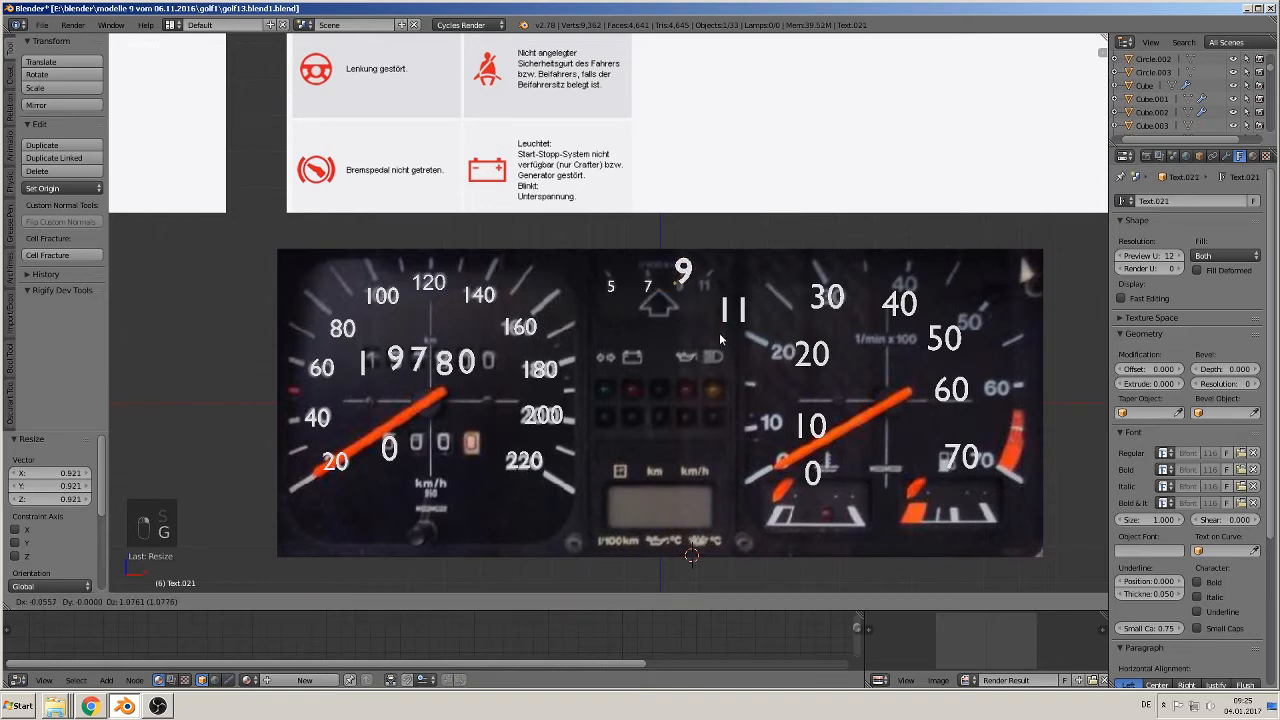
{"action": "left_click", "coordinate": [718, 352]}
{"action": "key", "text": "s"}
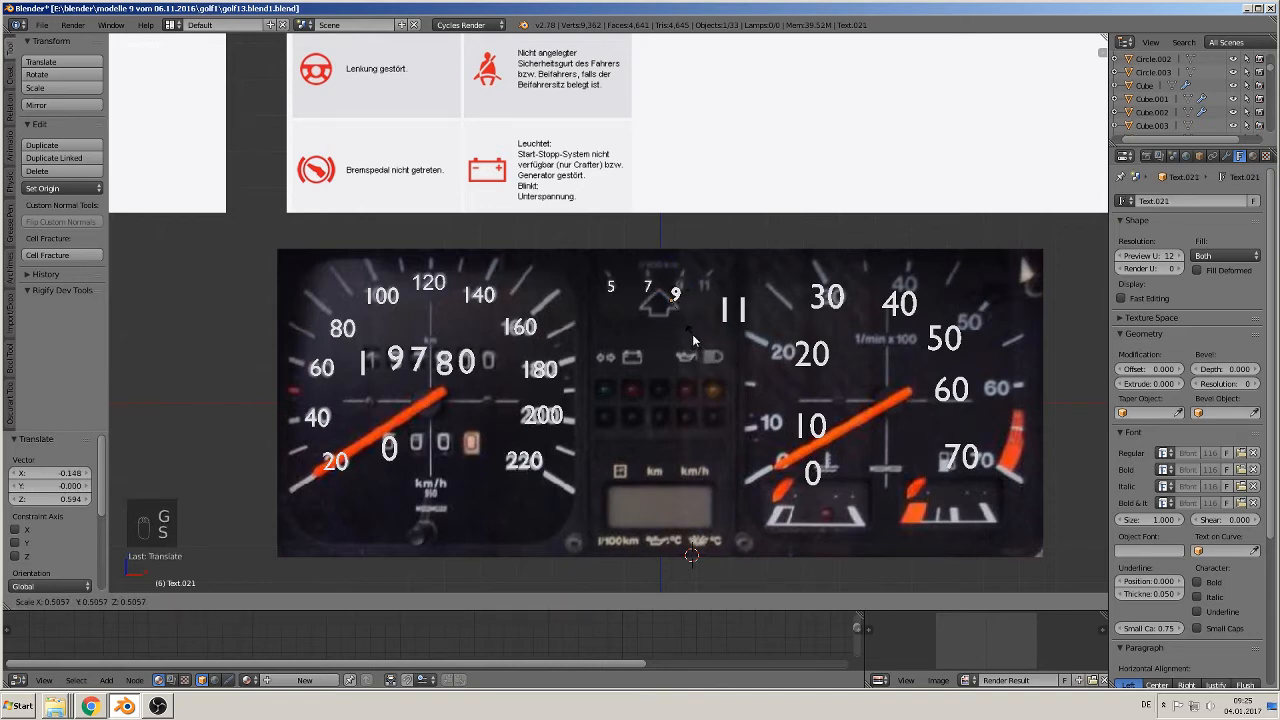
{"action": "left_click", "coordinate": [689, 328]}
{"action": "key", "text": "g"}
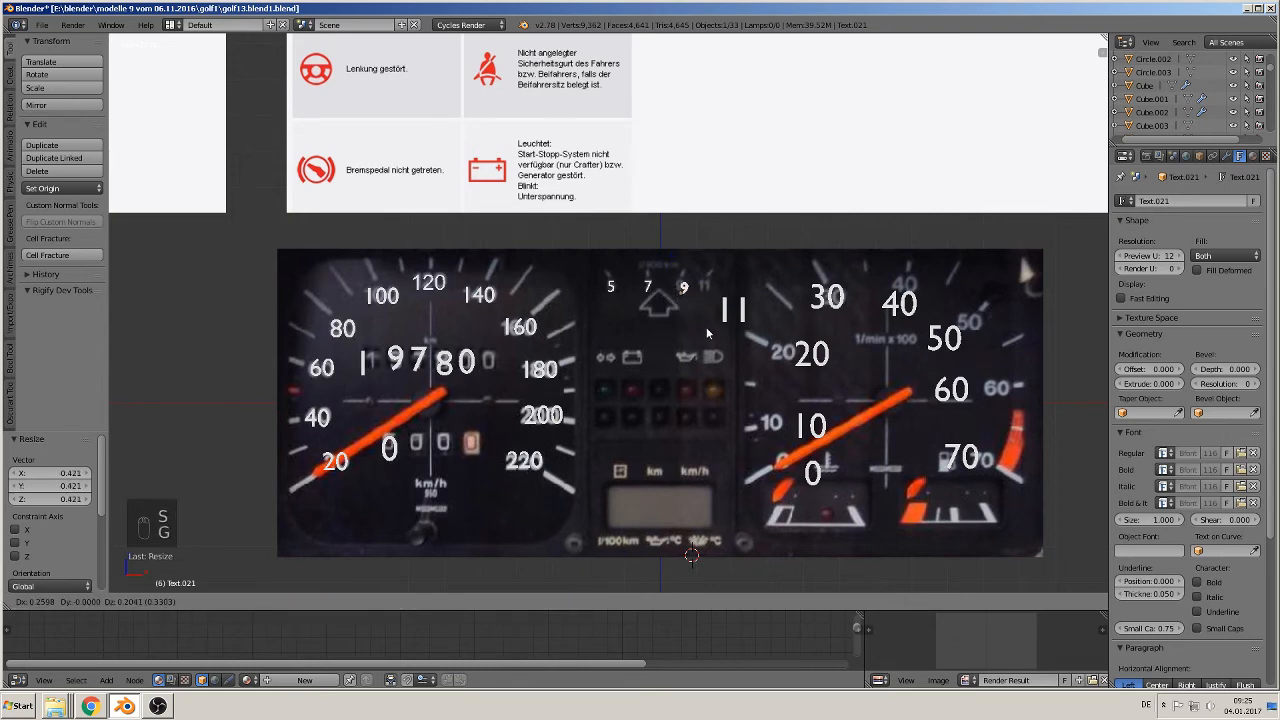
{"action": "left_click", "coordinate": [701, 323]}
Scale the 11 label by about 0.47 and move it onto the center panel's printed 11
{"action": "right_click", "coordinate": [715, 320]}
{"action": "key", "text": "s"}
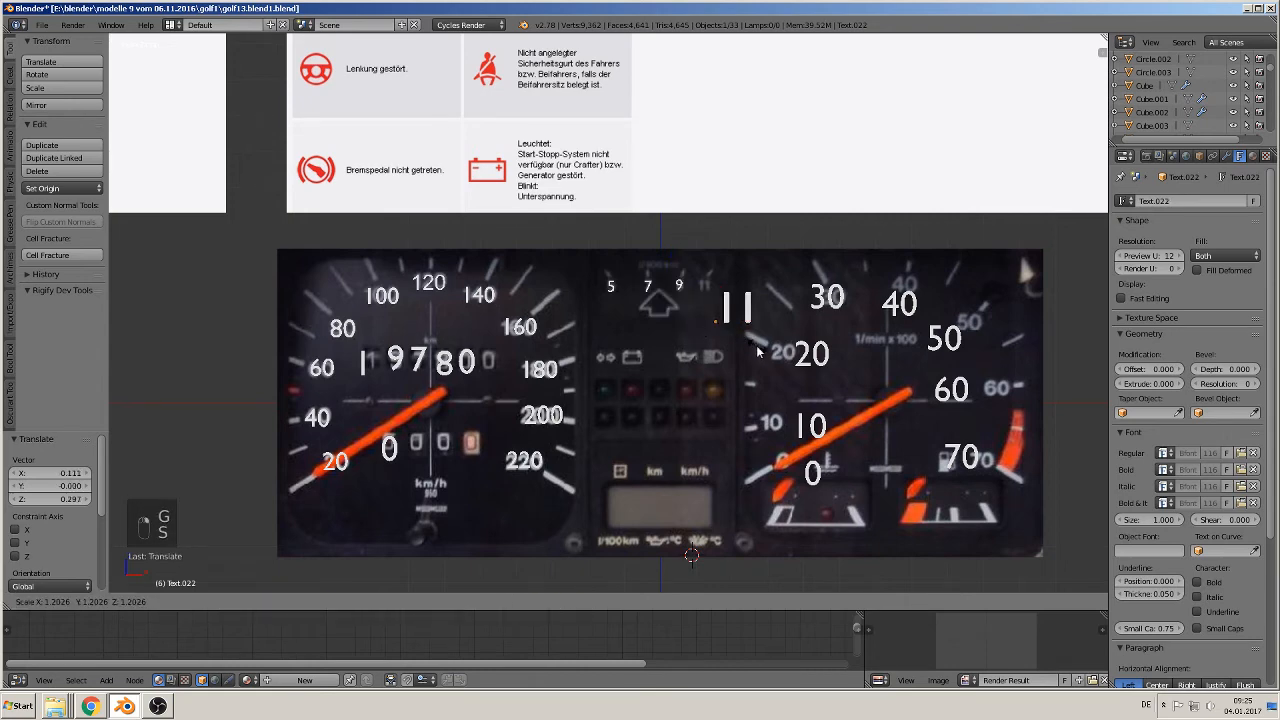
{"action": "left_click", "coordinate": [729, 341]}
{"action": "key", "text": "g"}
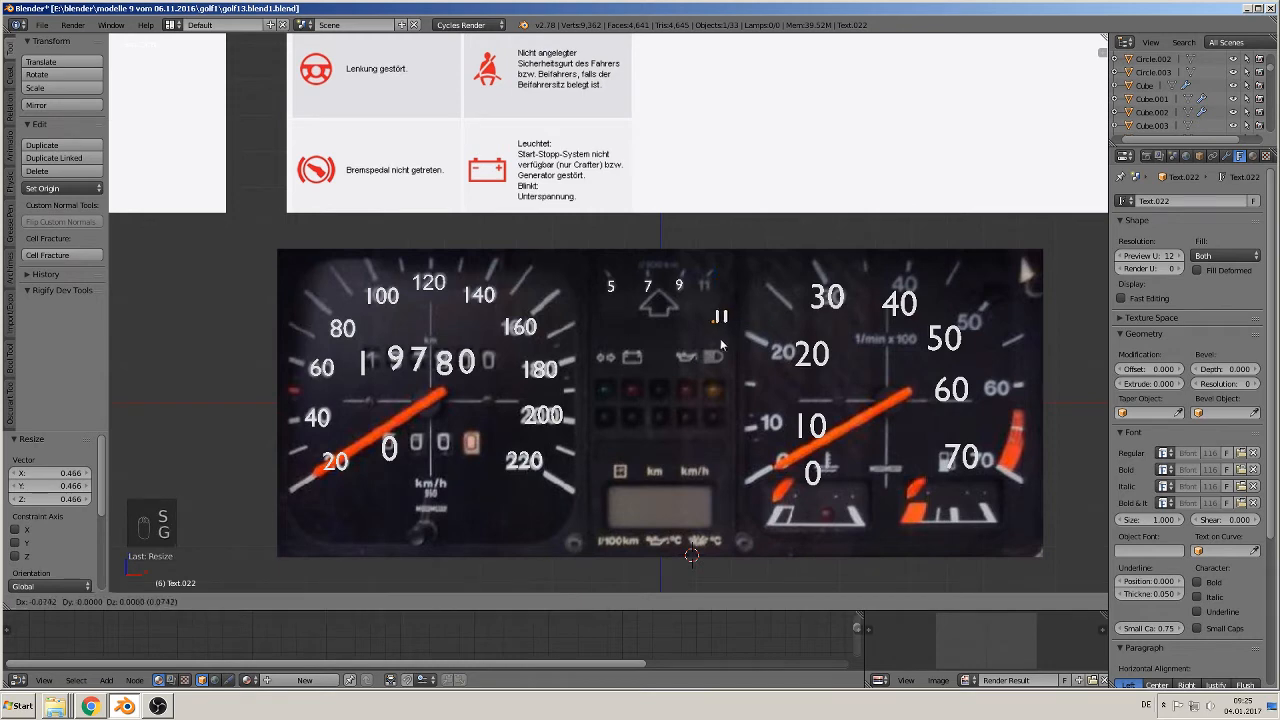
{"action": "left_click", "coordinate": [712, 306]}
Scale the tachometer's 20 label by about 0.62 and move it onto the printed 20
{"action": "middle_click_drag", "start_coordinate": [814, 357], "coordinate": [690, 361], "text": "shift"}
{"action": "right_click", "coordinate": [709, 369]}
{"action": "key", "text": "s"}
{"action": "left_click", "coordinate": [748, 403]}
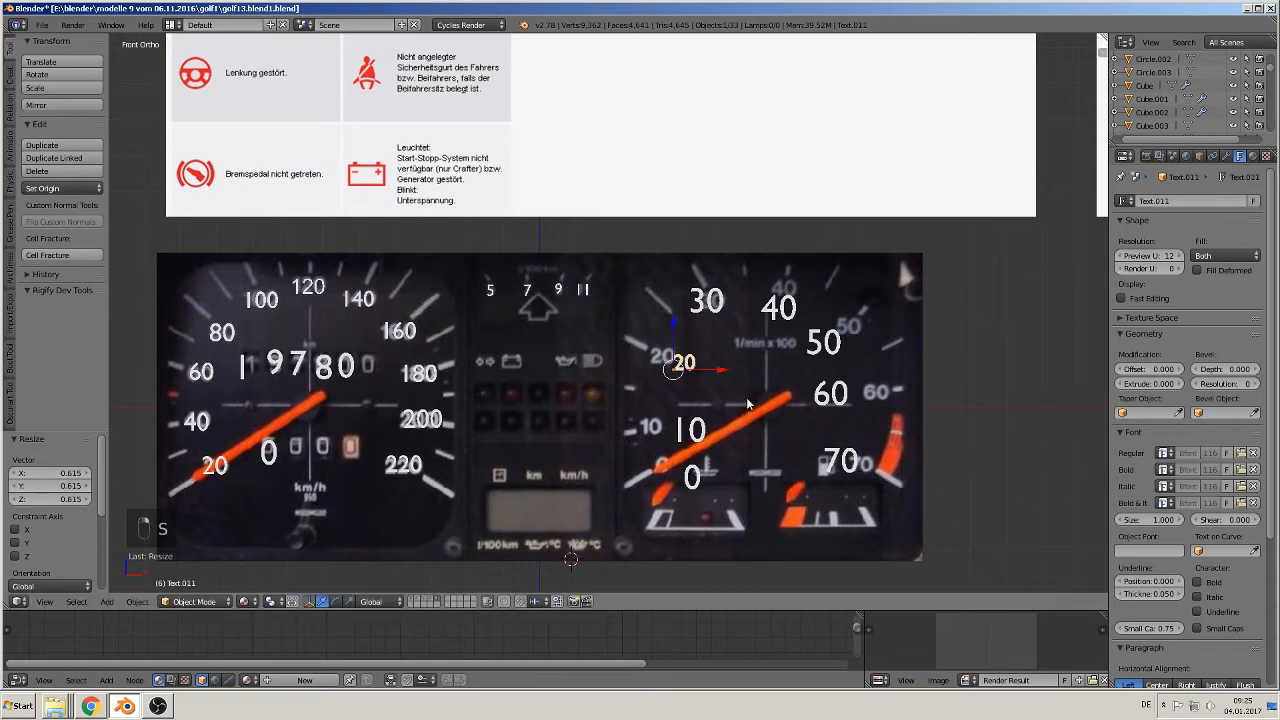
{"action": "key", "text": "g"}
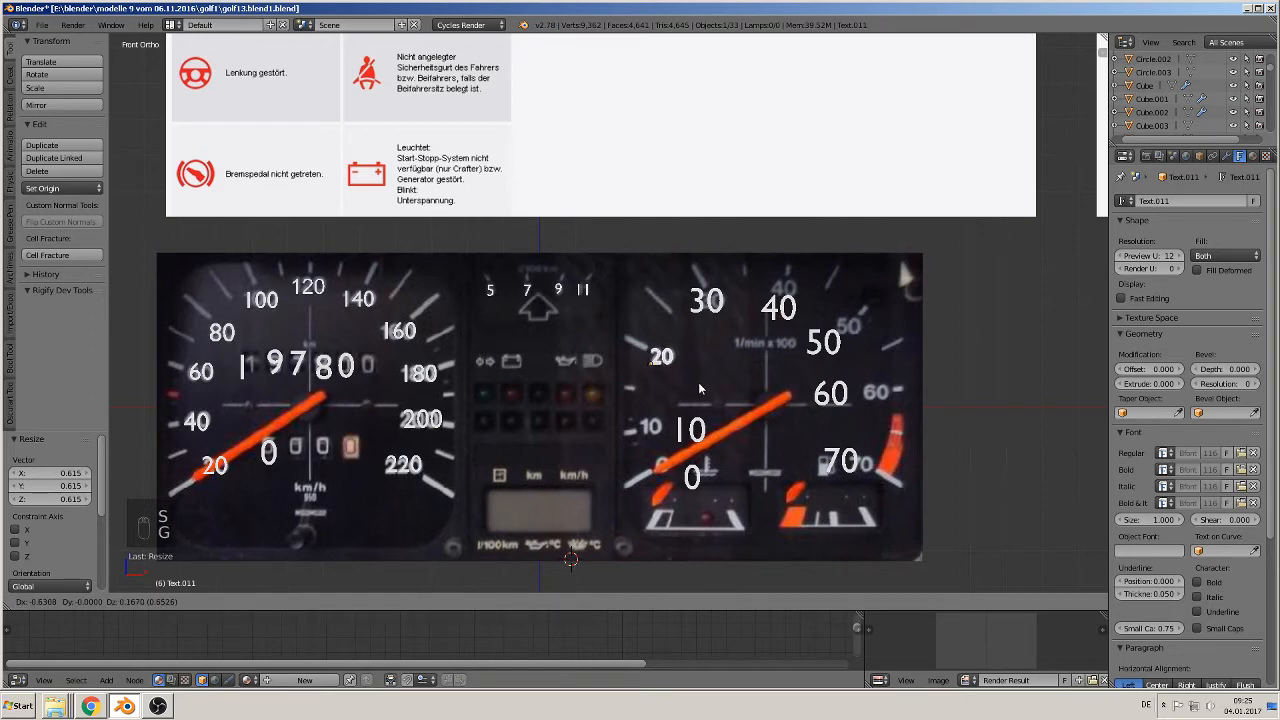
{"action": "left_click", "coordinate": [698, 382]}
Scale the tachometer's 30 label by about 0.57 and move it onto the printed 30
{"action": "right_click", "coordinate": [720, 314]}
{"action": "key", "text": "s"}
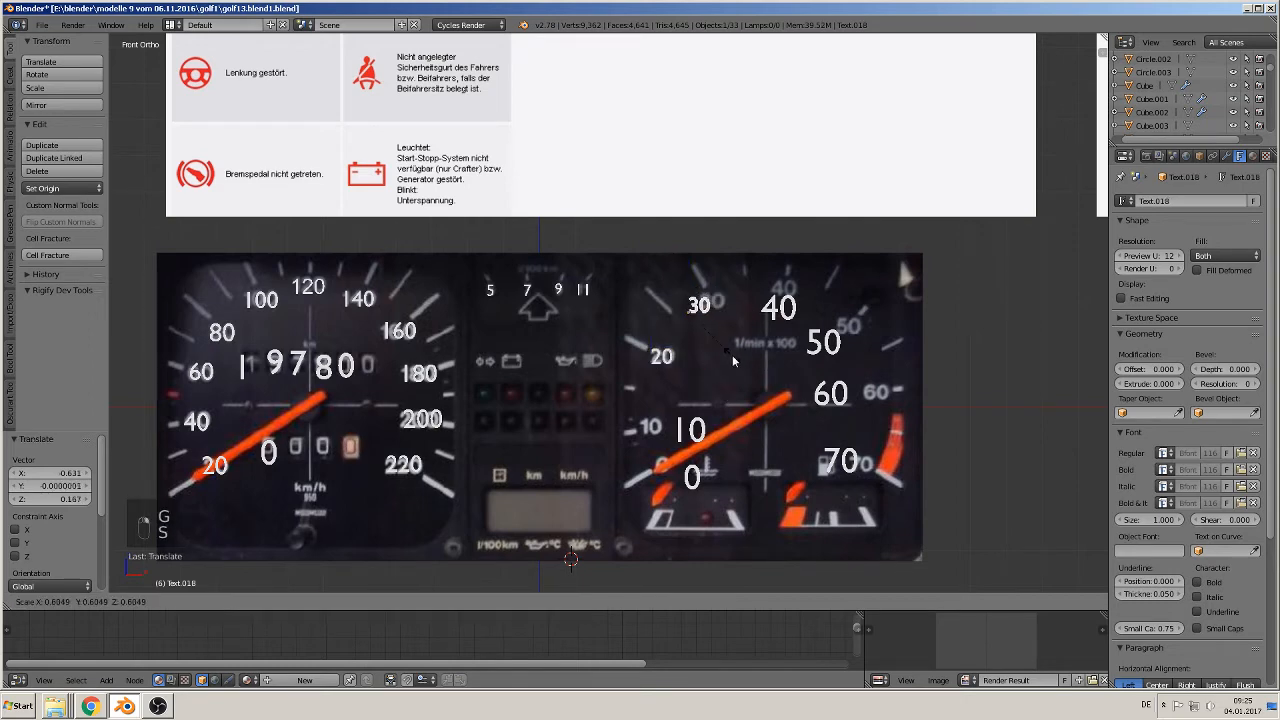
{"action": "left_click", "coordinate": [728, 352]}
{"action": "key", "text": "g"}
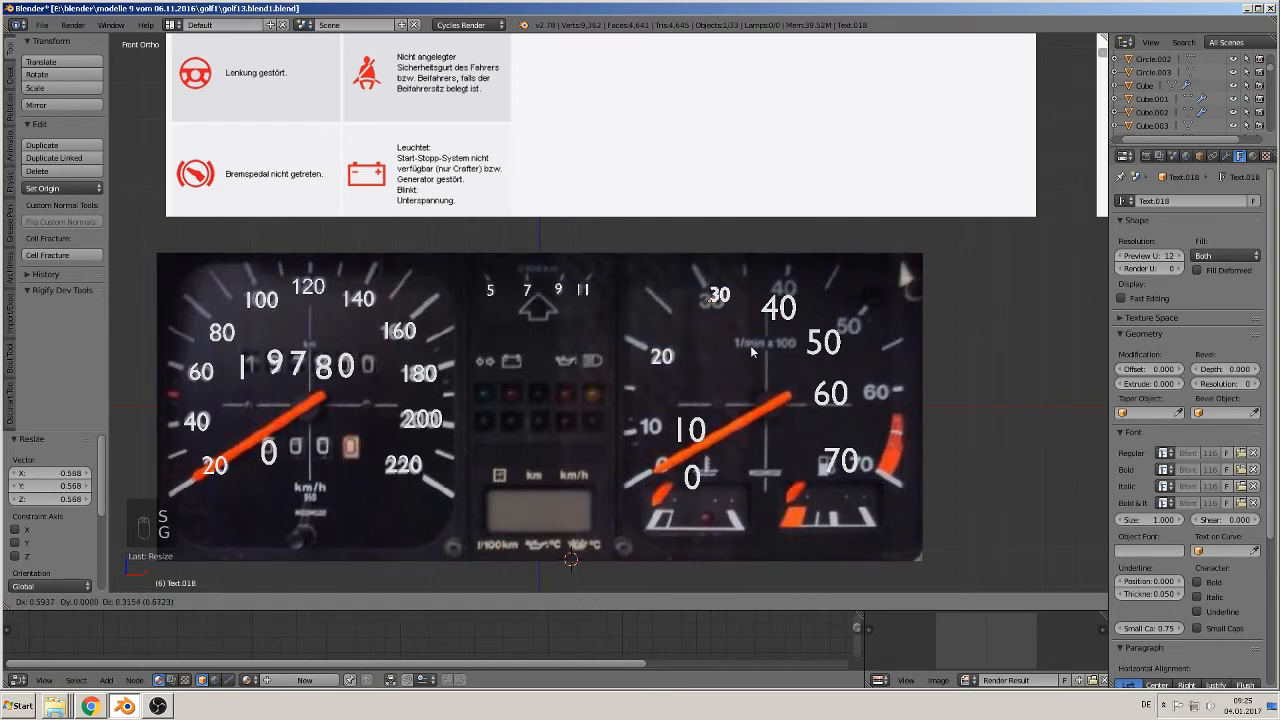
{"action": "left_click", "coordinate": [743, 352]}
Scale the tachometer's 40 label by about 0.6 and move it onto the printed 40
{"action": "right_click", "coordinate": [788, 315]}
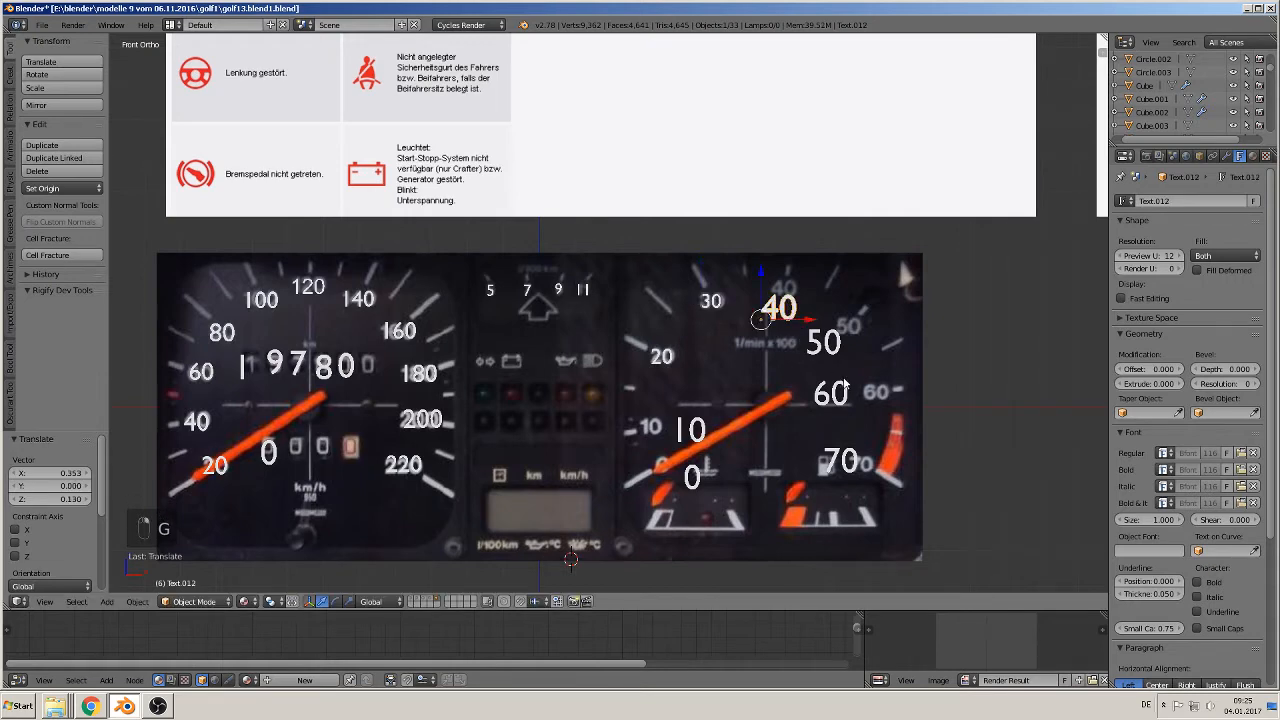
{"action": "key", "text": "s"}
{"action": "left_click", "coordinate": [804, 361]}
{"action": "key", "text": "g"}
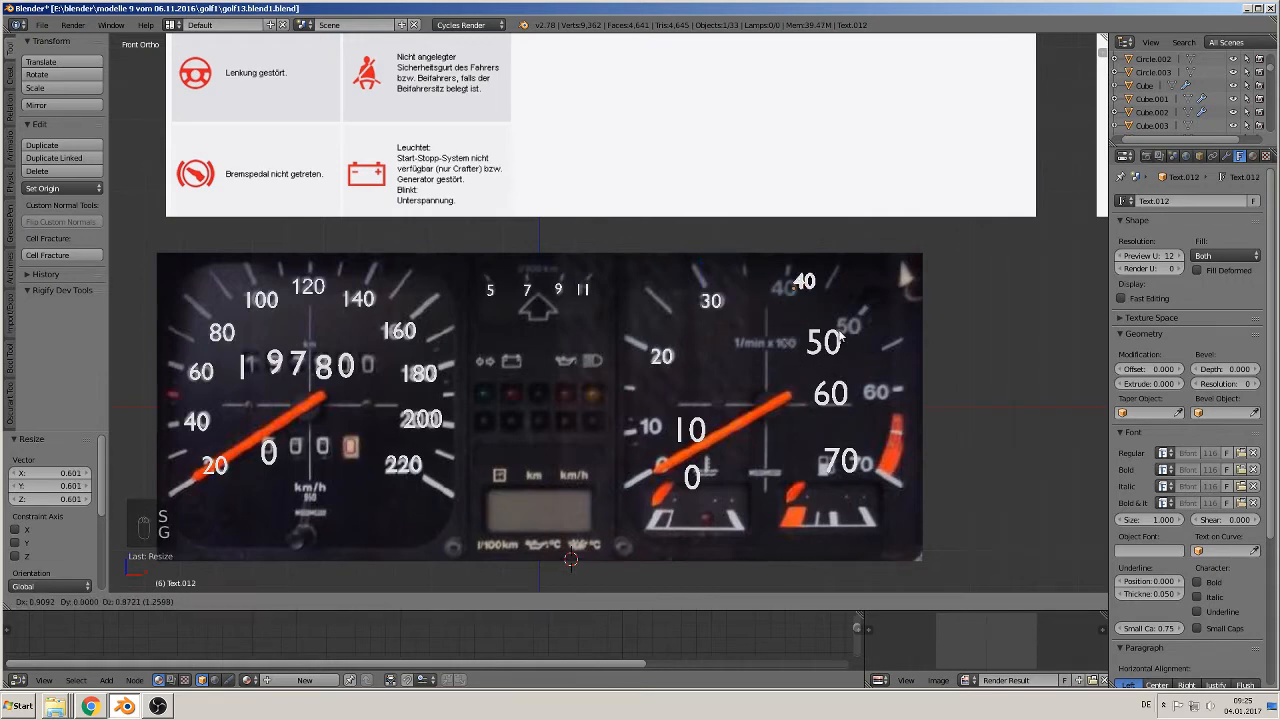
{"action": "left_click", "coordinate": [822, 342]}
Move the 50 label onto the tachometer's printed 50, scale it by about 0.65, and align it over the print
{"action": "right_click", "coordinate": [826, 345]}
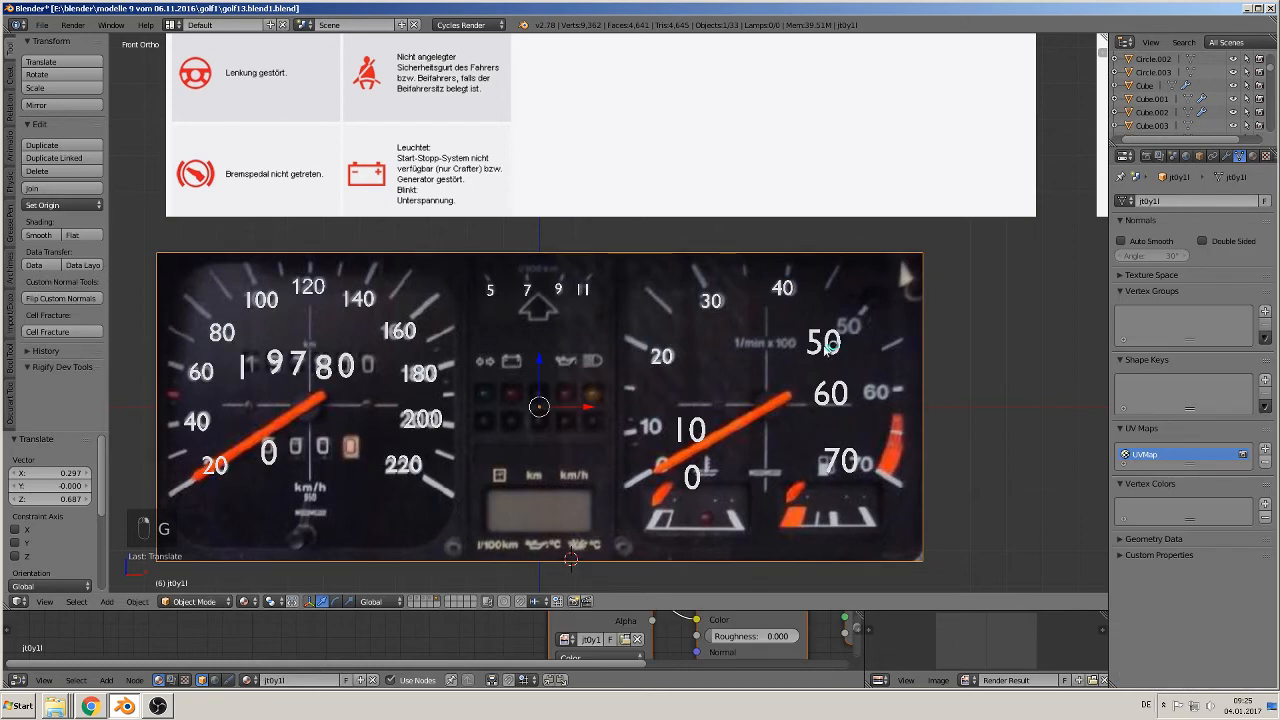
{"action": "right_click", "coordinate": [826, 346]}
{"action": "key", "text": "g"}
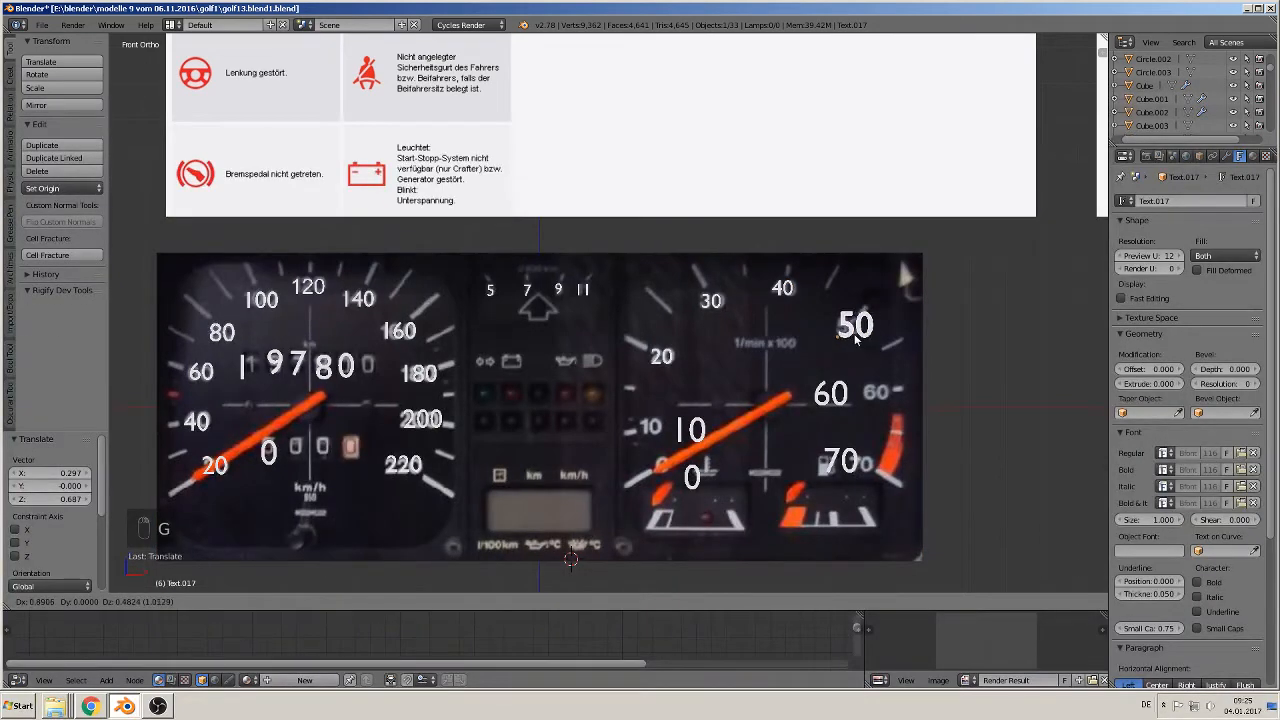
{"action": "left_click", "coordinate": [850, 334]}
{"action": "key", "text": "s"}
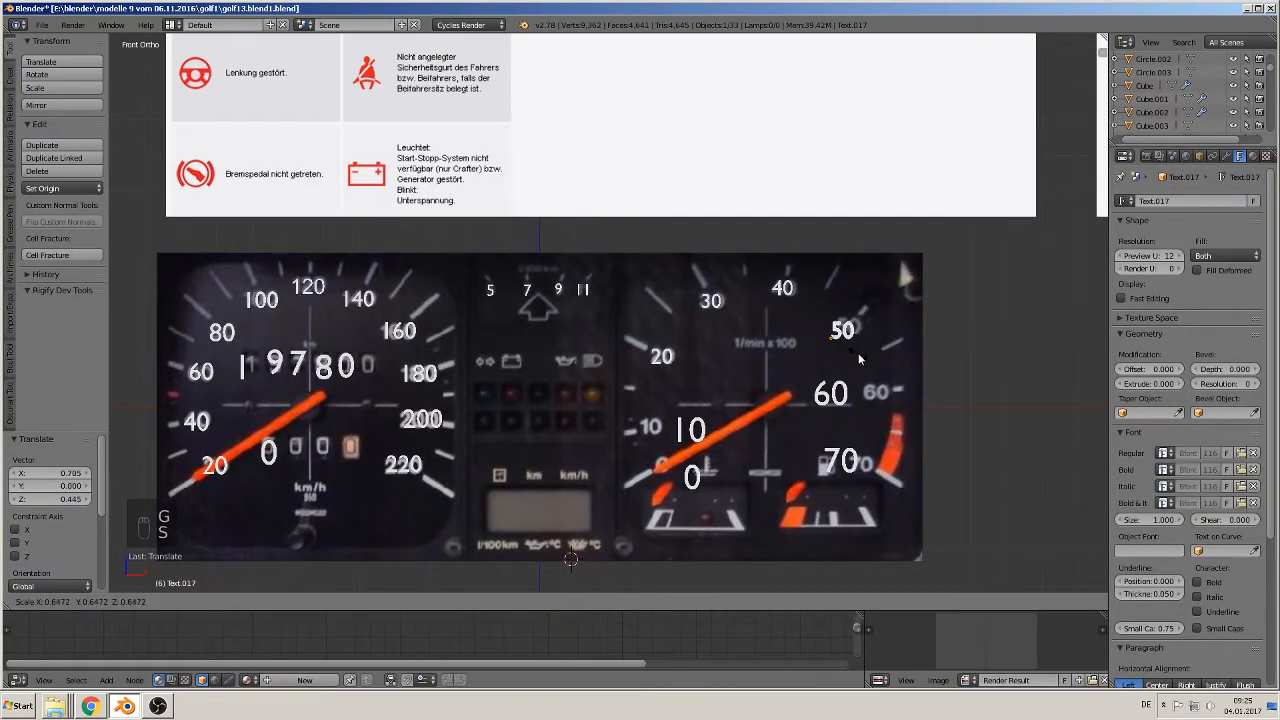
{"action": "left_click", "coordinate": [858, 353]}
{"action": "key", "text": "g"}
{"action": "left_click", "coordinate": [865, 350]}
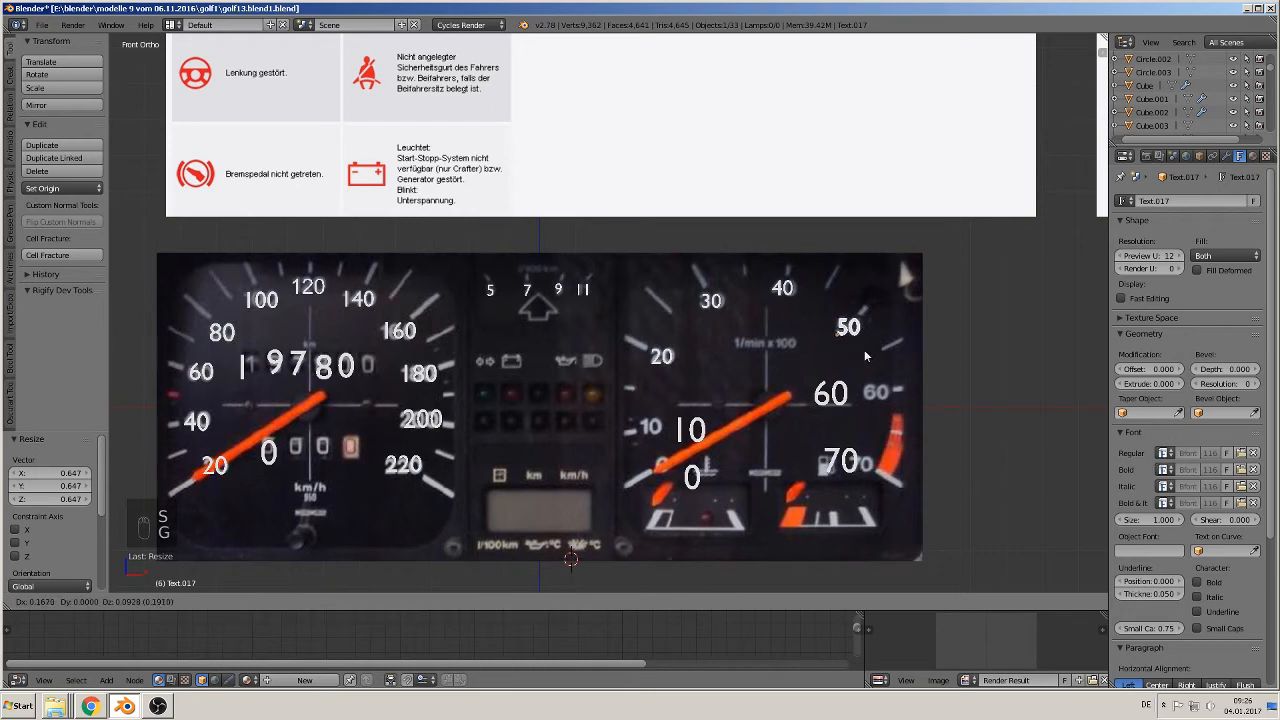
Move the 60 label to the tachometer's printed 60, scale it by about 0.65, and shift it 0.223 along X
{"action": "right_click", "coordinate": [845, 394]}
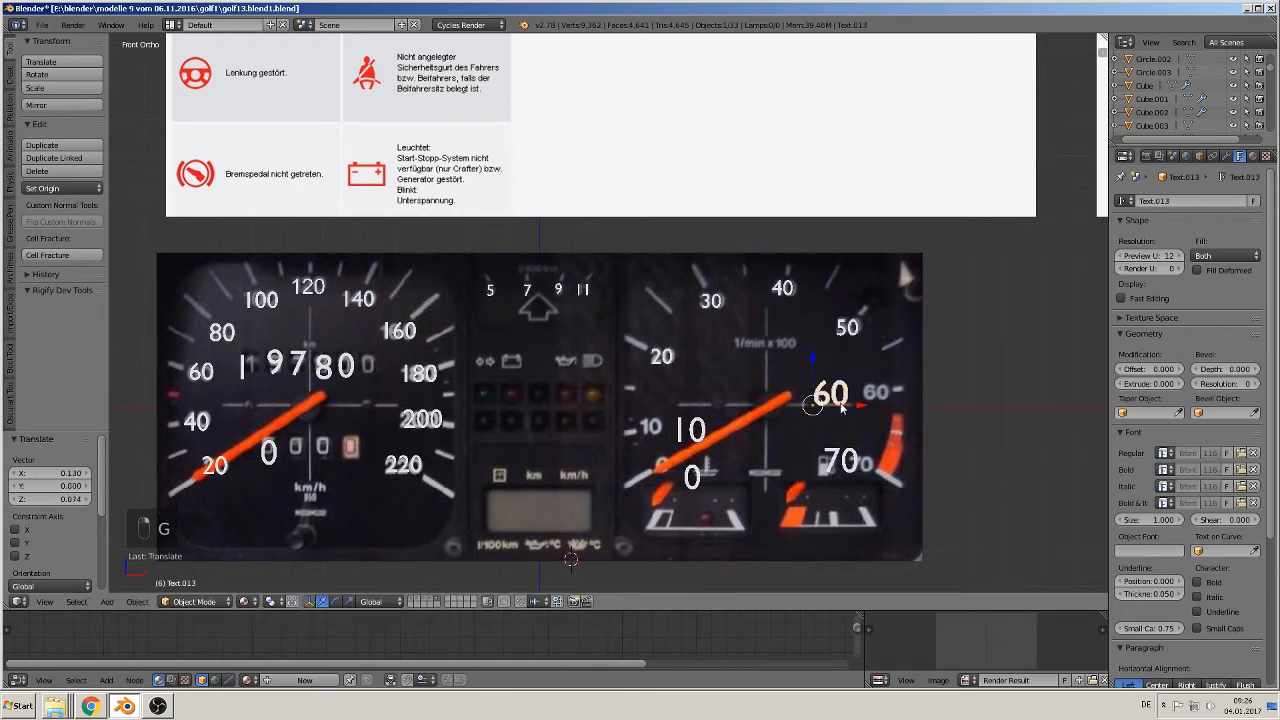
{"action": "key", "text": "g"}
{"action": "left_click", "coordinate": [918, 418]}
{"action": "key", "text": "s"}
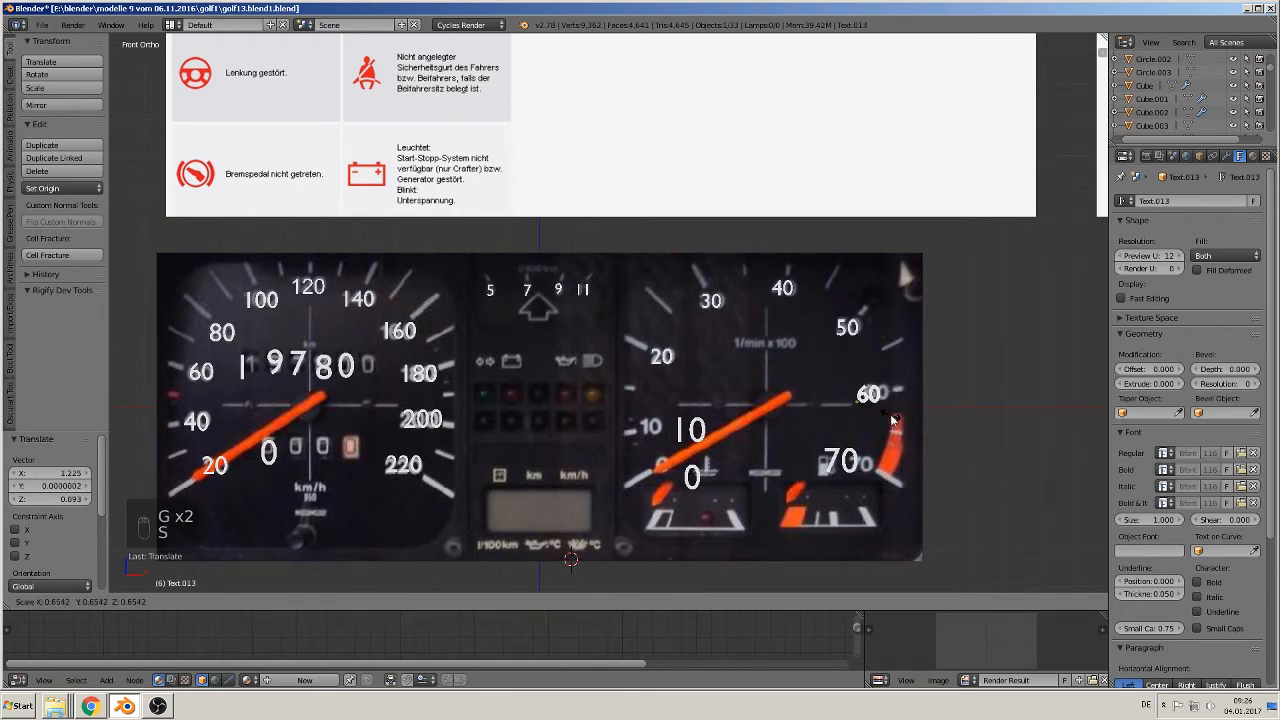
{"action": "left_click", "coordinate": [891, 416]}
{"action": "left_click_drag", "start_coordinate": [899, 404], "coordinate": [907, 405]}
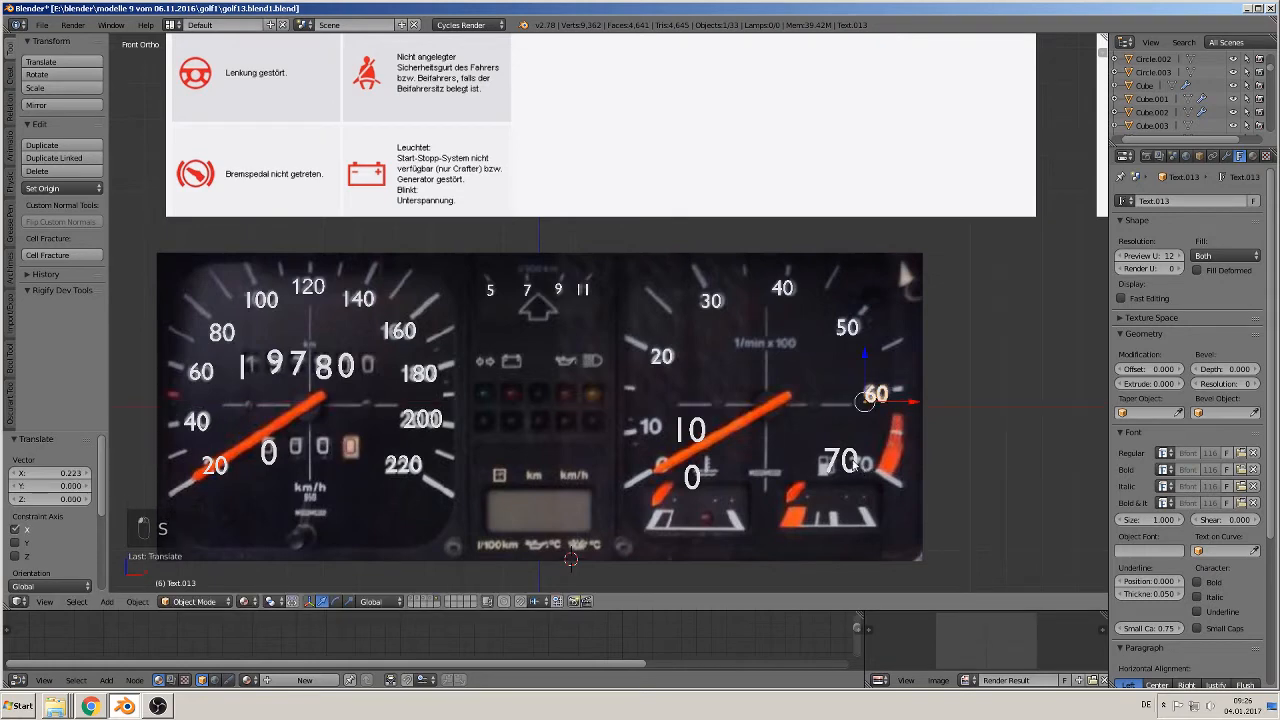
Scale the tachometer's 70 label by 0.58 and shift it 0.816 along X onto the printed 70
{"action": "right_click", "coordinate": [848, 460]}
{"action": "key", "text": "s"}
{"action": "left_click", "coordinate": [870, 488]}
{"action": "key", "text": "s"}
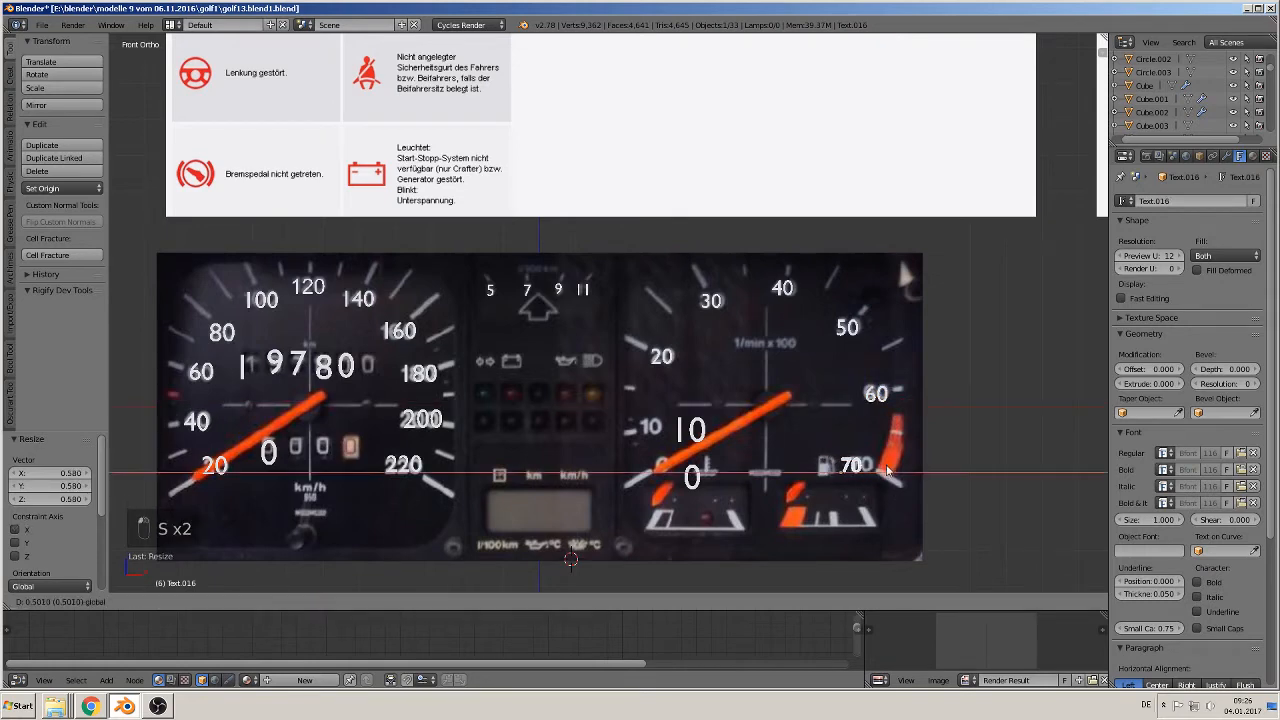
{"action": "left_click_drag", "start_coordinate": [886, 469], "coordinate": [897, 468]}
Scale the tachometer's 10 label by about 0.53 and move it onto the printed 10
{"action": "right_click", "coordinate": [697, 429]}
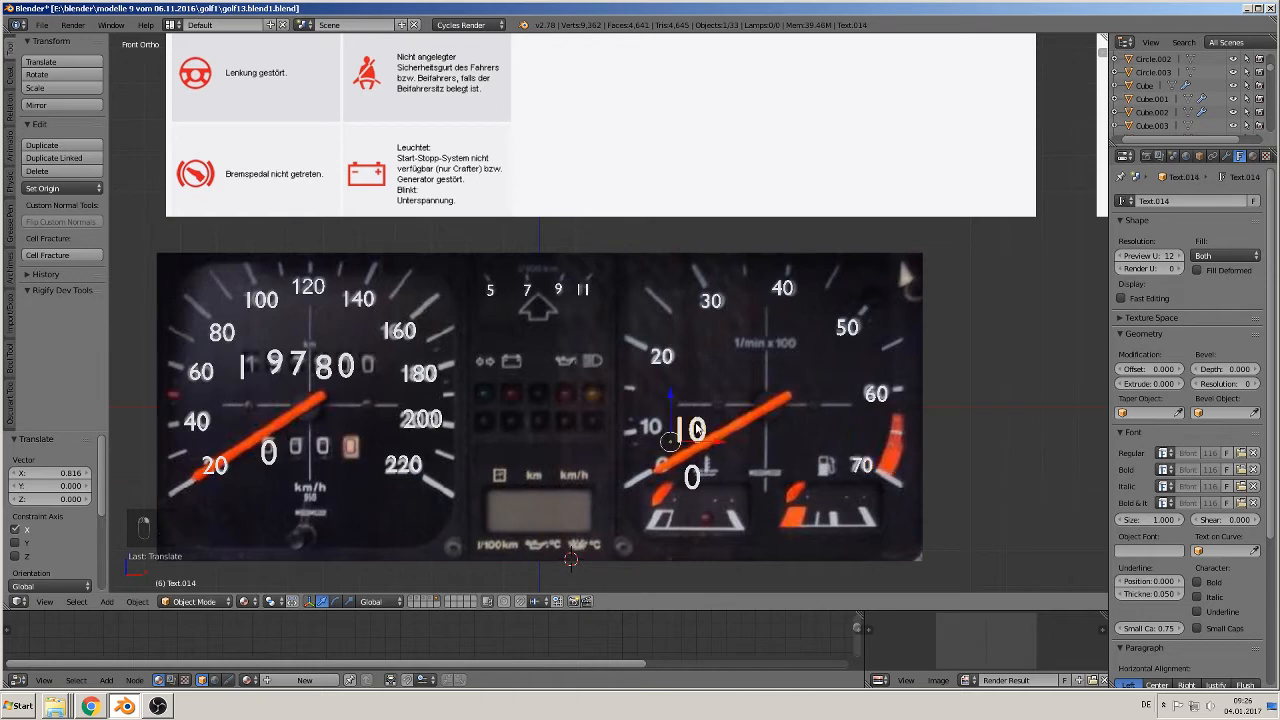
{"action": "key", "text": "s"}
{"action": "left_click", "coordinate": [713, 456]}
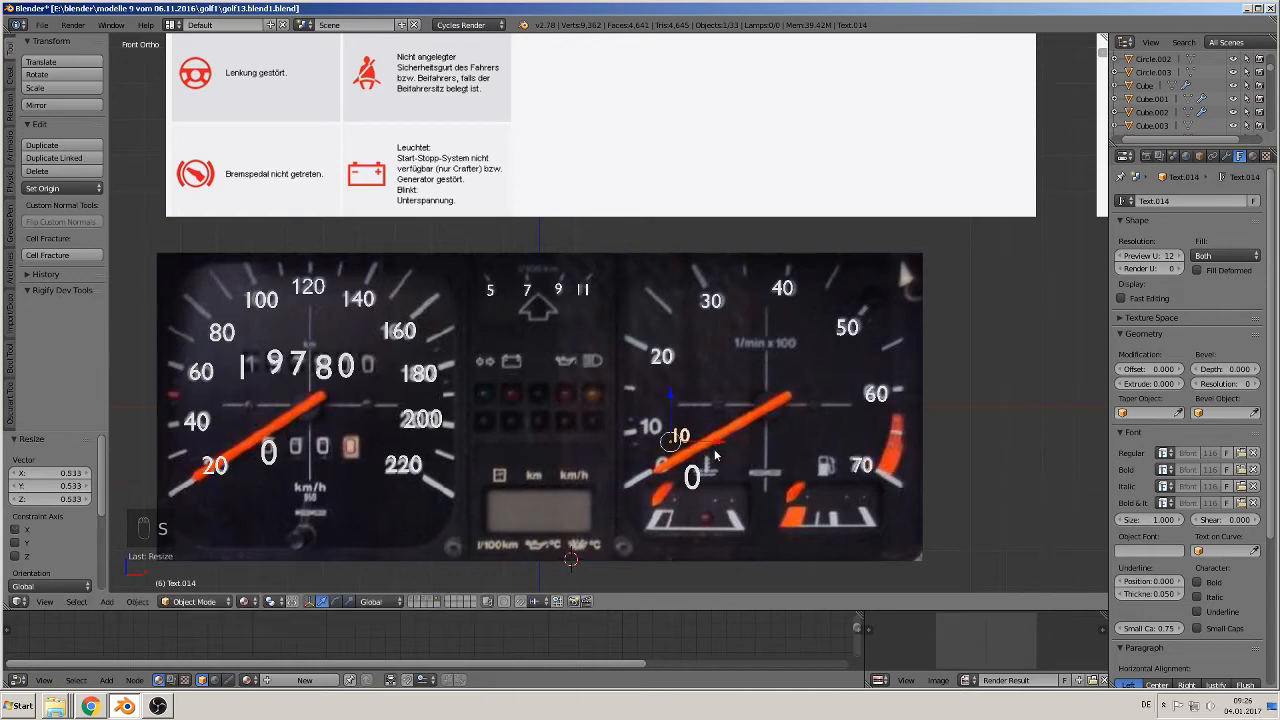
{"action": "key", "text": "g"}
{"action": "left_click", "coordinate": [686, 446]}
Scale the tachometer's 0 label by 0.492, move it onto the printed 0, then enlarge it by 1.361 and realign it
{"action": "right_click", "coordinate": [693, 478]}
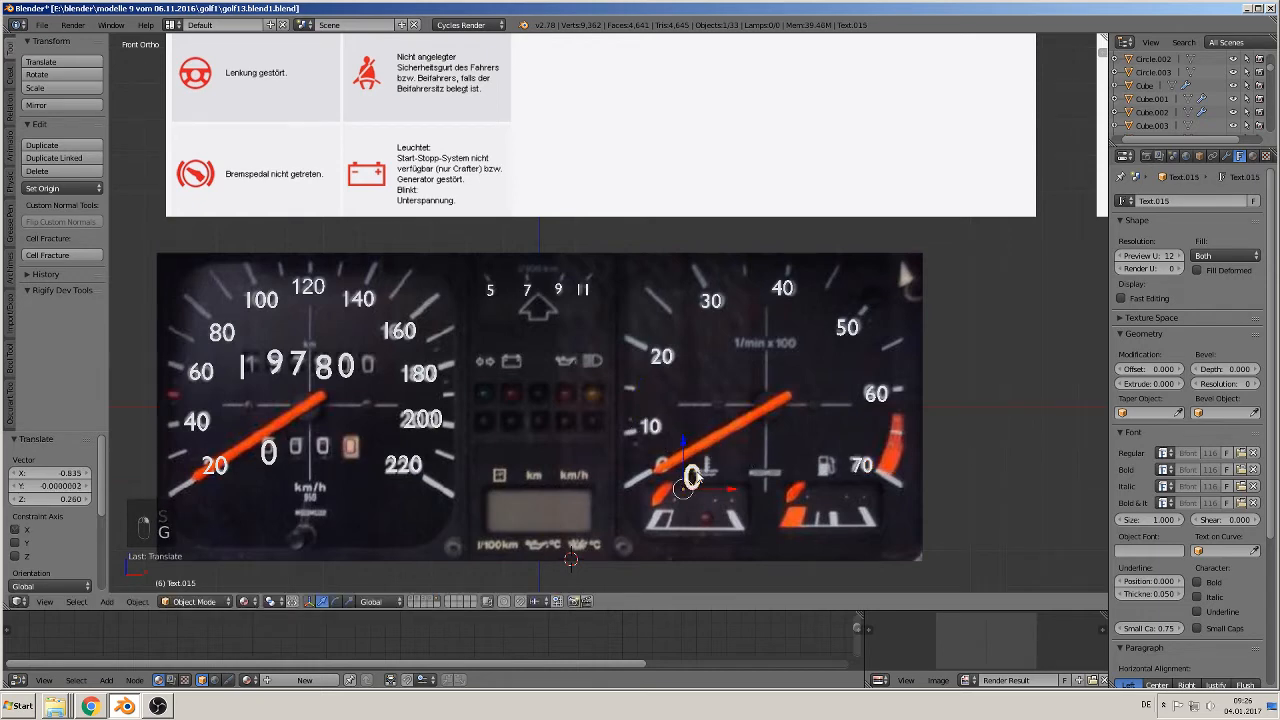
{"action": "key", "text": "s"}
{"action": "left_click", "coordinate": [707, 490]}
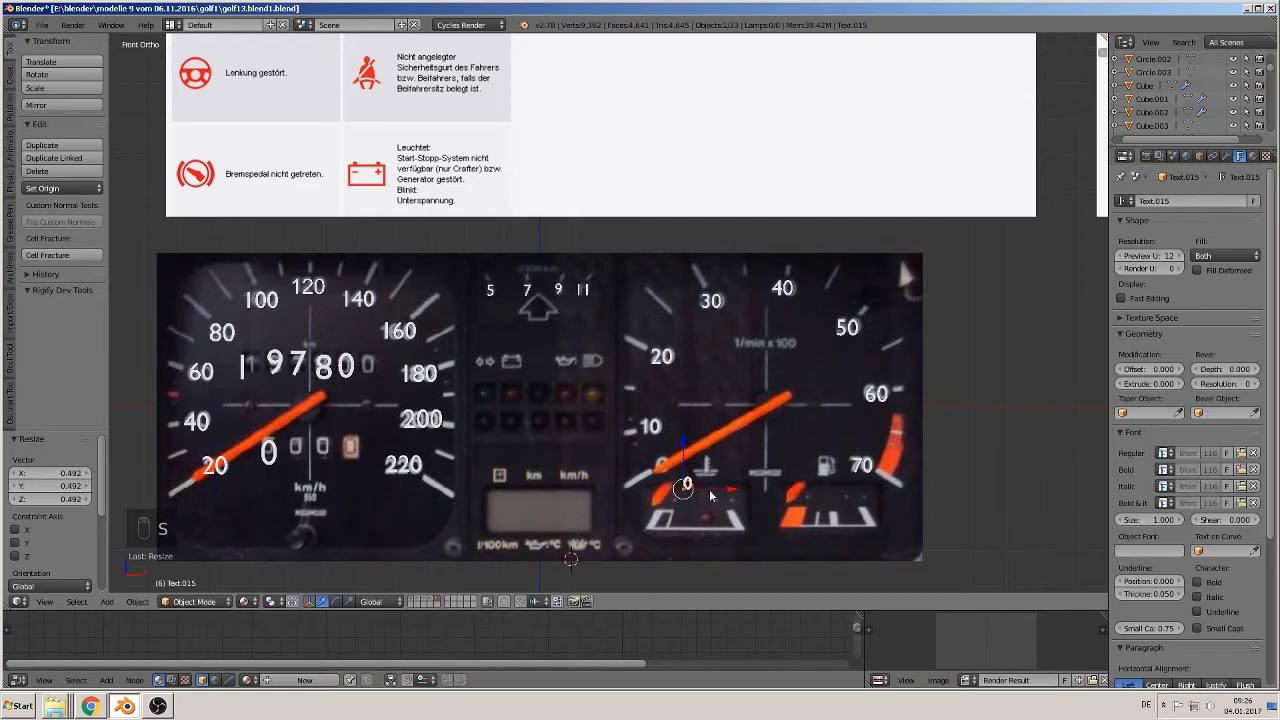
{"action": "key", "text": "g"}
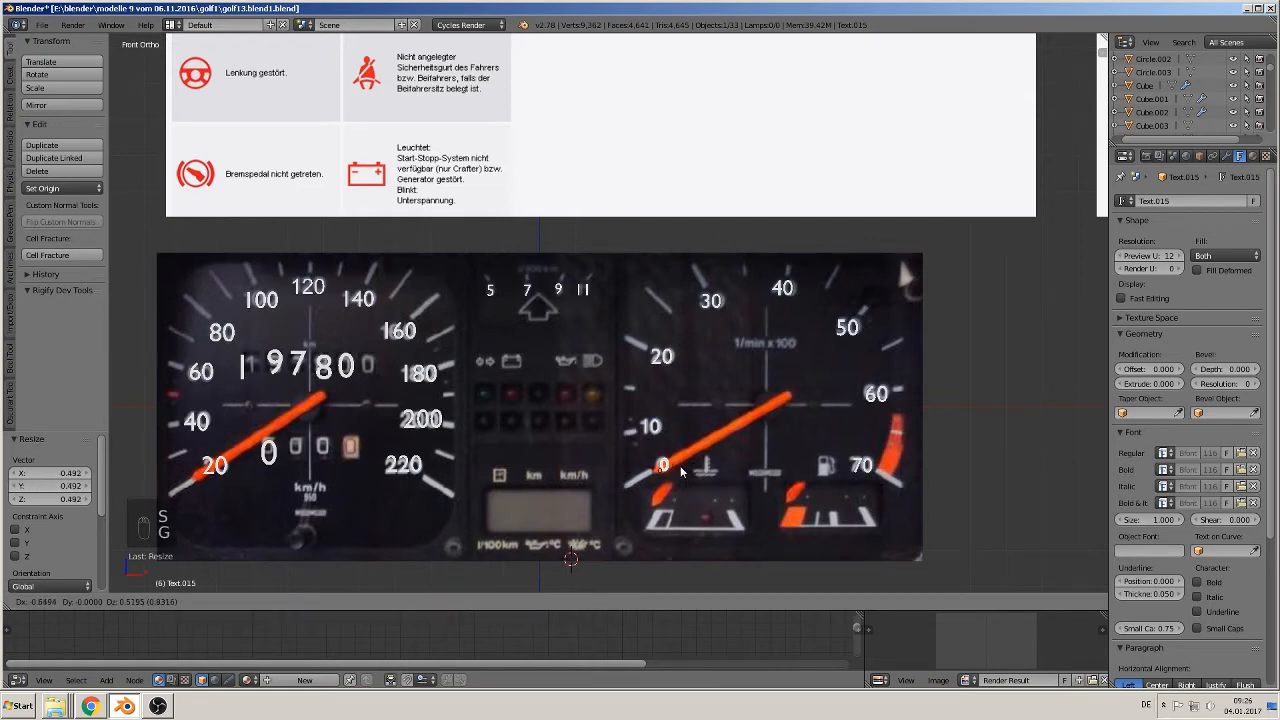
{"action": "left_click", "coordinate": [692, 479]}
{"action": "key", "text": "s"}
{"action": "left_click", "coordinate": [702, 483]}
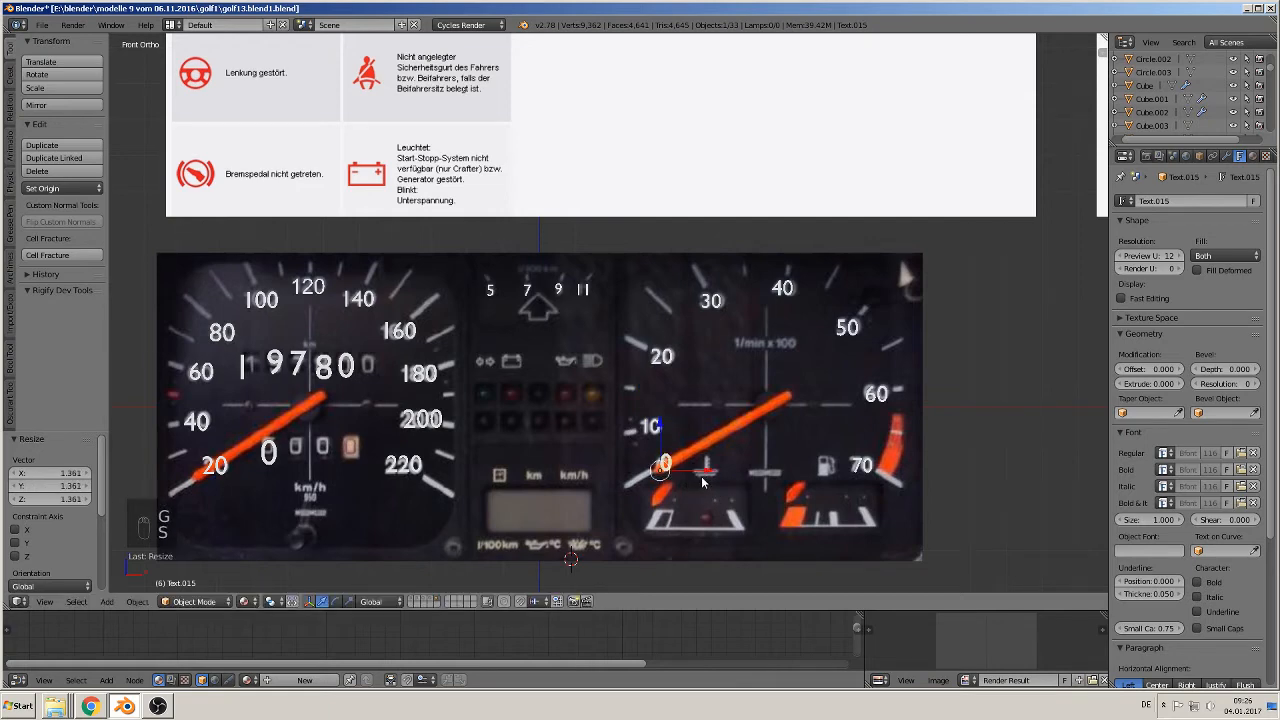
{"action": "key", "text": "g"}
{"action": "left_click", "coordinate": [697, 481]}
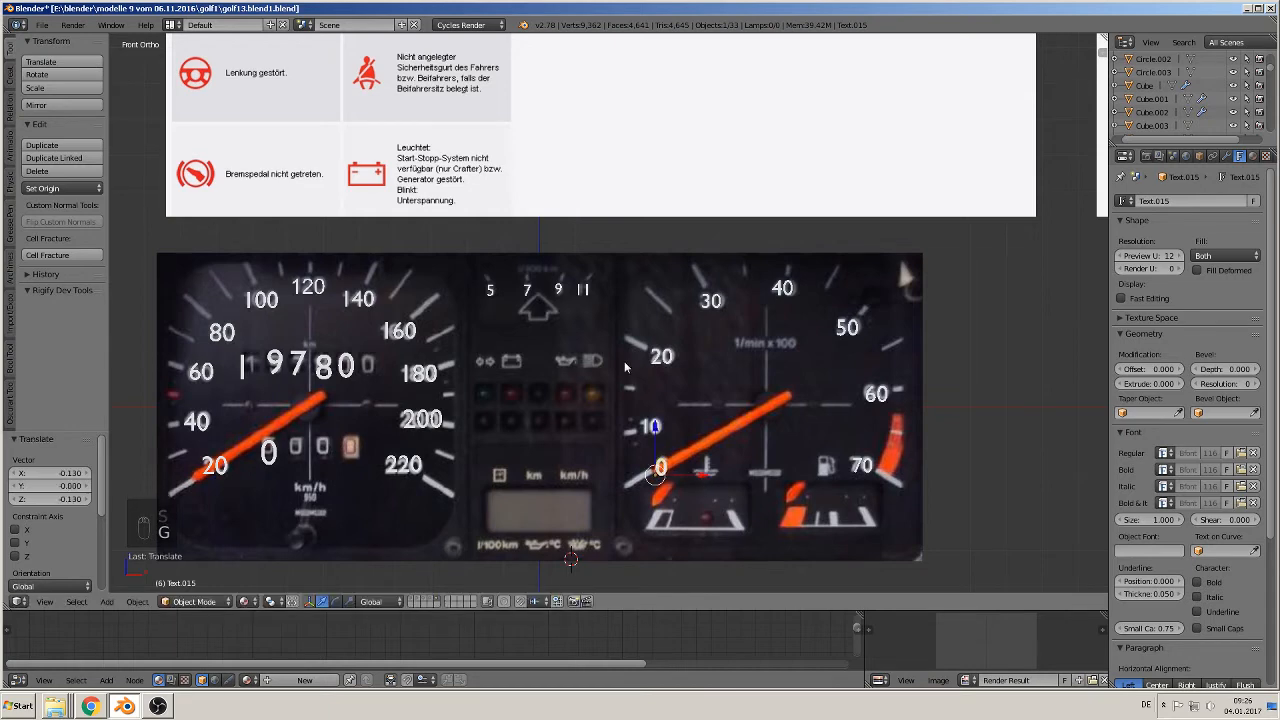
Move the speedometer odometer's 1 label onto its printed digit, scale it by 0.685, and realign it over the print
{"action": "middle_click_drag", "start_coordinate": [556, 396], "coordinate": [687, 383], "text": "shift"}
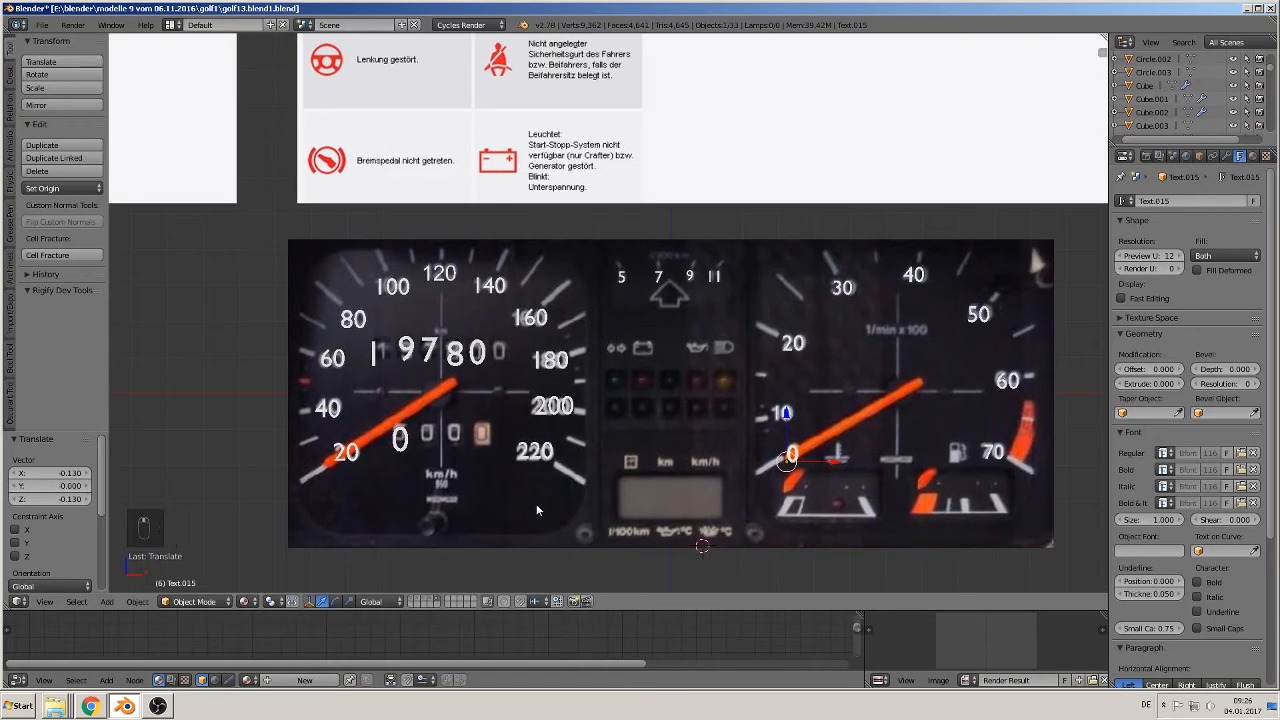
{"action": "right_click", "coordinate": [374, 353]}
{"action": "key", "text": "g"}
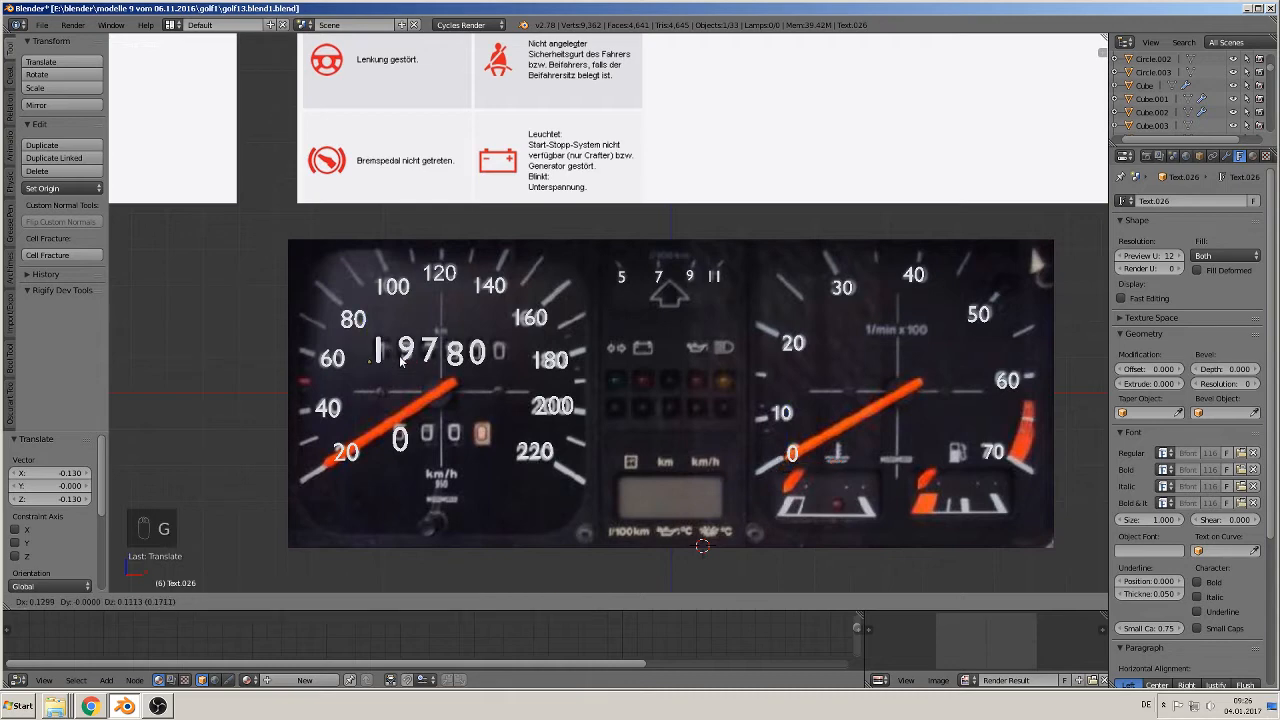
{"action": "left_click", "coordinate": [402, 362]}
{"action": "key", "text": "s"}
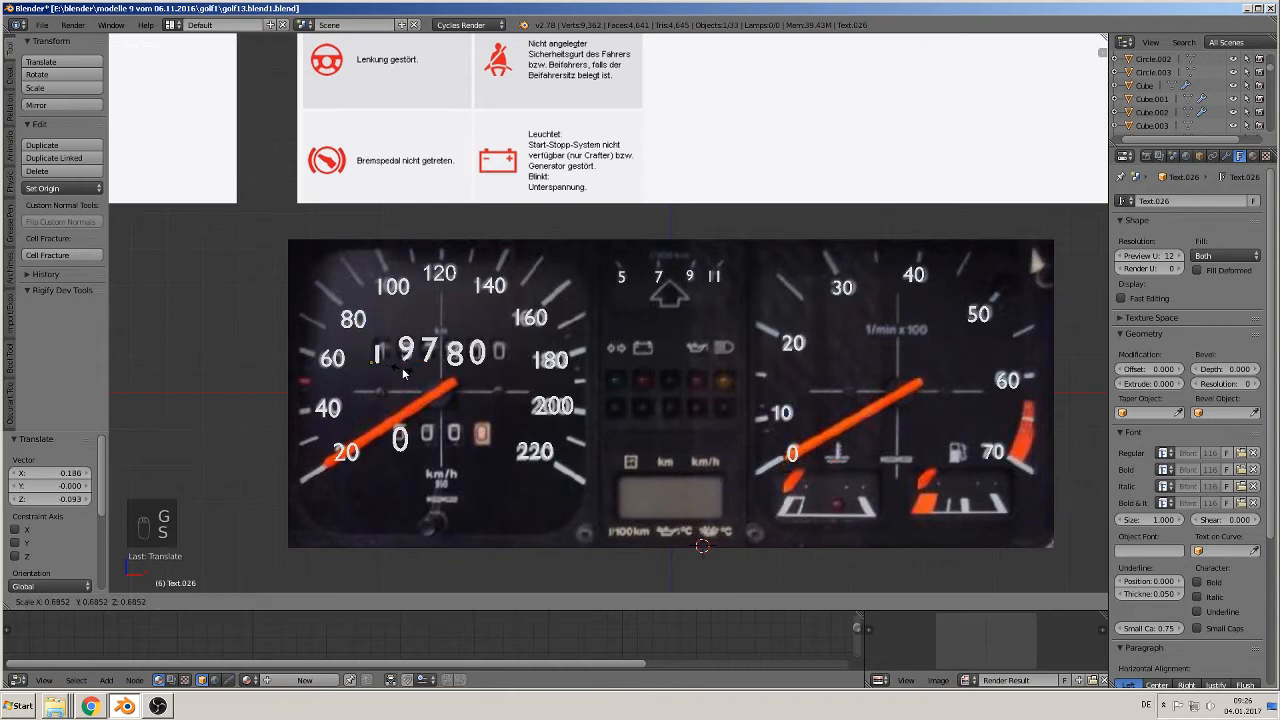
{"action": "left_click", "coordinate": [404, 373]}
{"action": "key", "text": "g"}
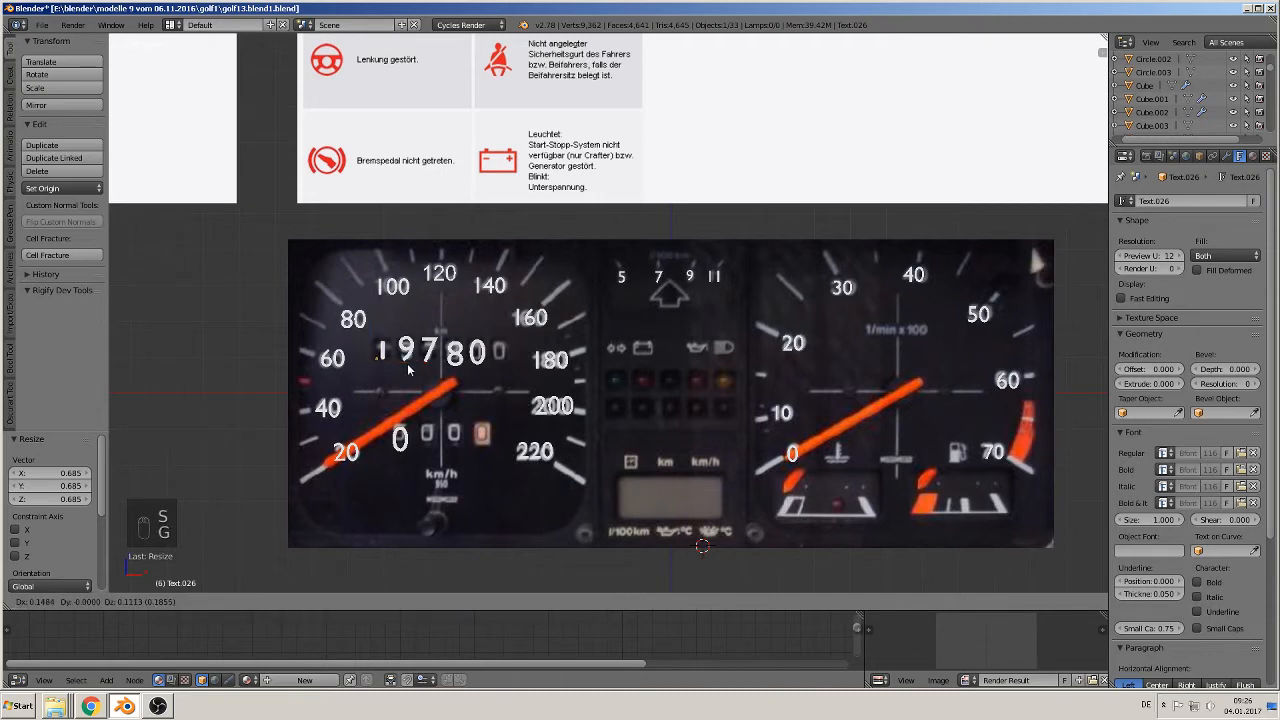
{"action": "left_click", "coordinate": [407, 363]}
Scale the odometer's 9 label by 0.68 and move it onto its printed digit
{"action": "right_click", "coordinate": [406, 344]}
{"action": "key", "text": "s"}
{"action": "left_click", "coordinate": [413, 382]}
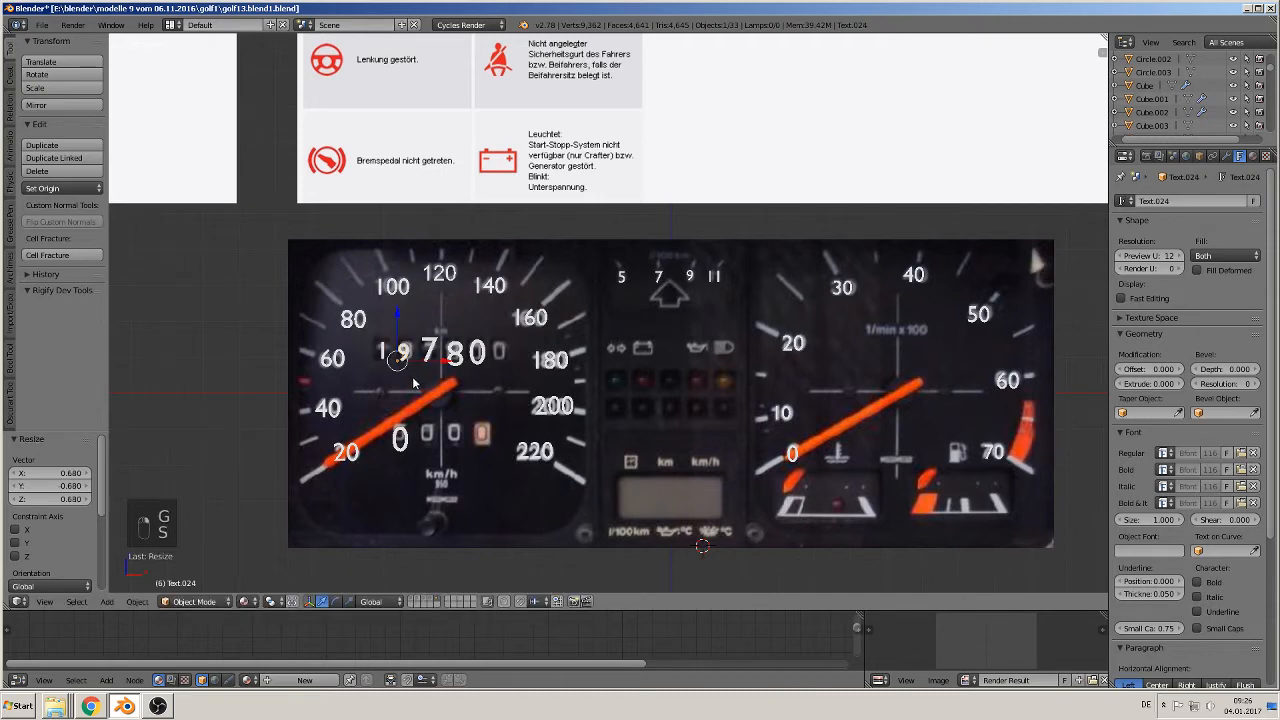
{"action": "key", "text": "g"}
{"action": "left_click", "coordinate": [419, 383]}
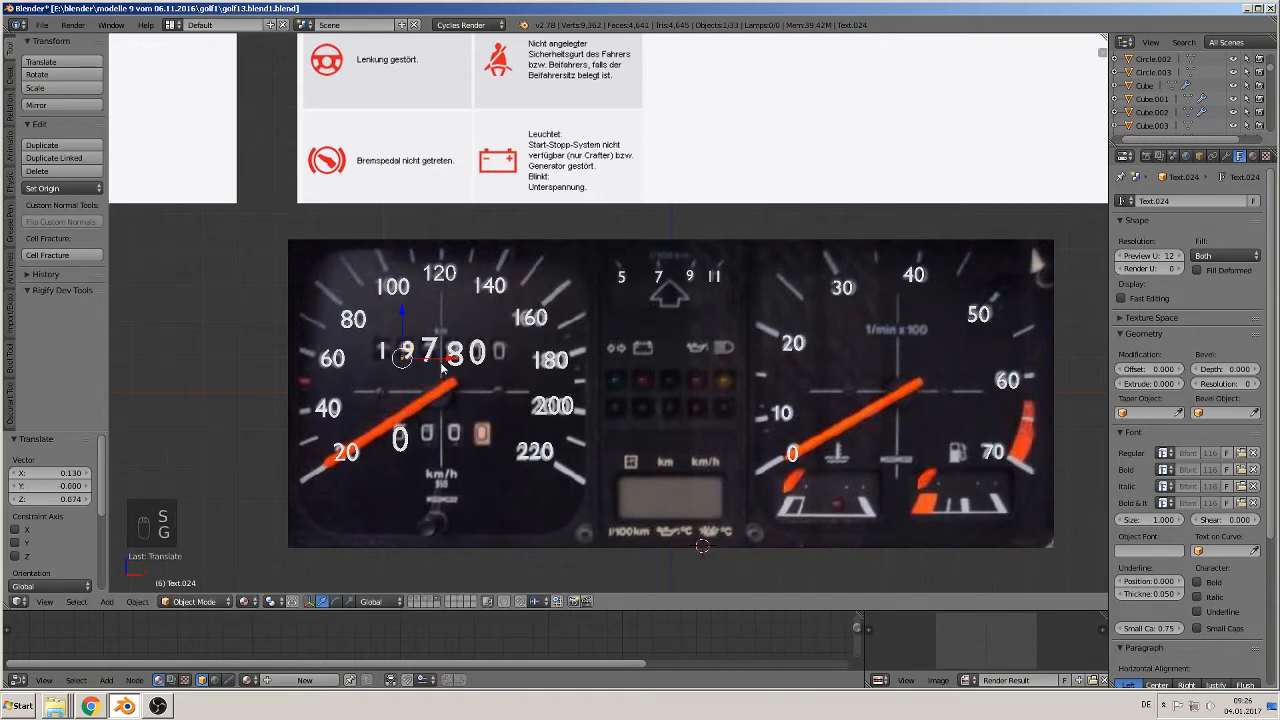
Scale the odometer's 7 label by 0.707 and shift it 0.093 along X and Z onto its printed digit
{"action": "right_click", "coordinate": [438, 356]}
{"action": "key", "text": "s"}
{"action": "left_click", "coordinate": [442, 368]}
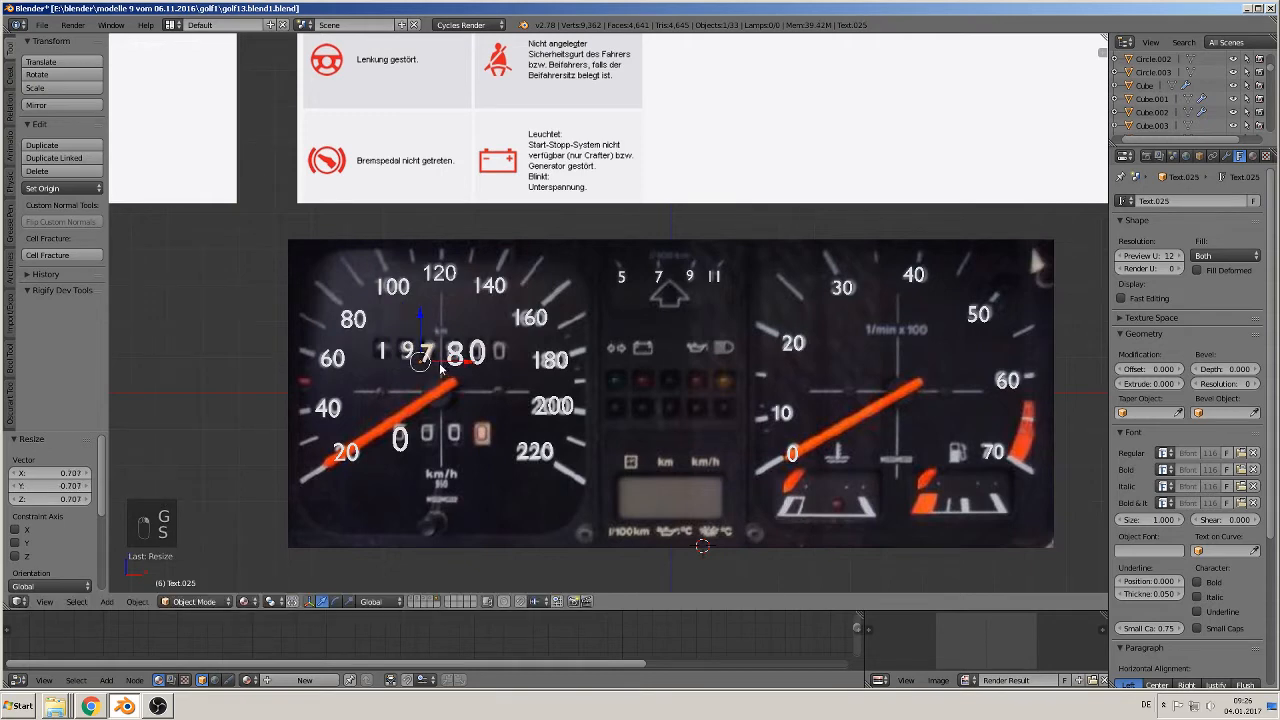
{"action": "right_click", "coordinate": [450, 362]}
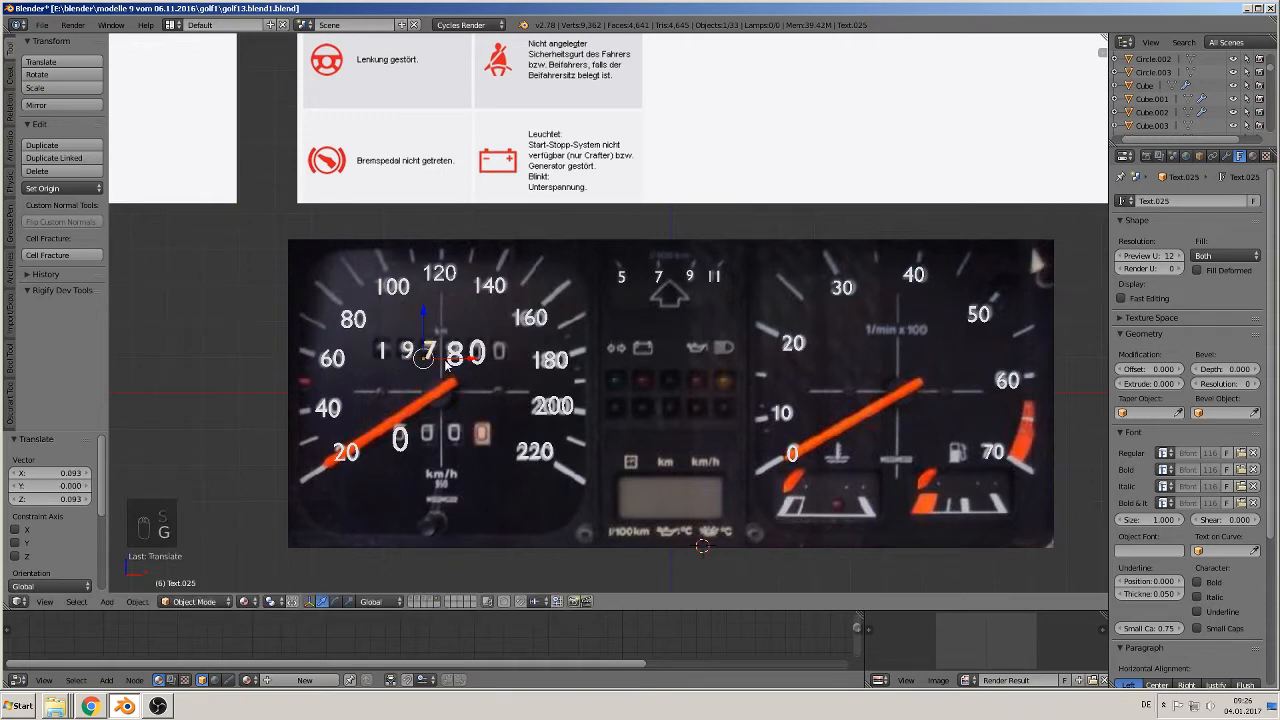
Scale the odometer's 8 label by 0.689 and shift it 0.037 along X and 0.167 along Z over the print
{"action": "key", "text": "g"}
{"action": "left_click", "coordinate": [459, 358]}
{"action": "key", "text": "s"}
{"action": "left_click", "coordinate": [474, 382]}
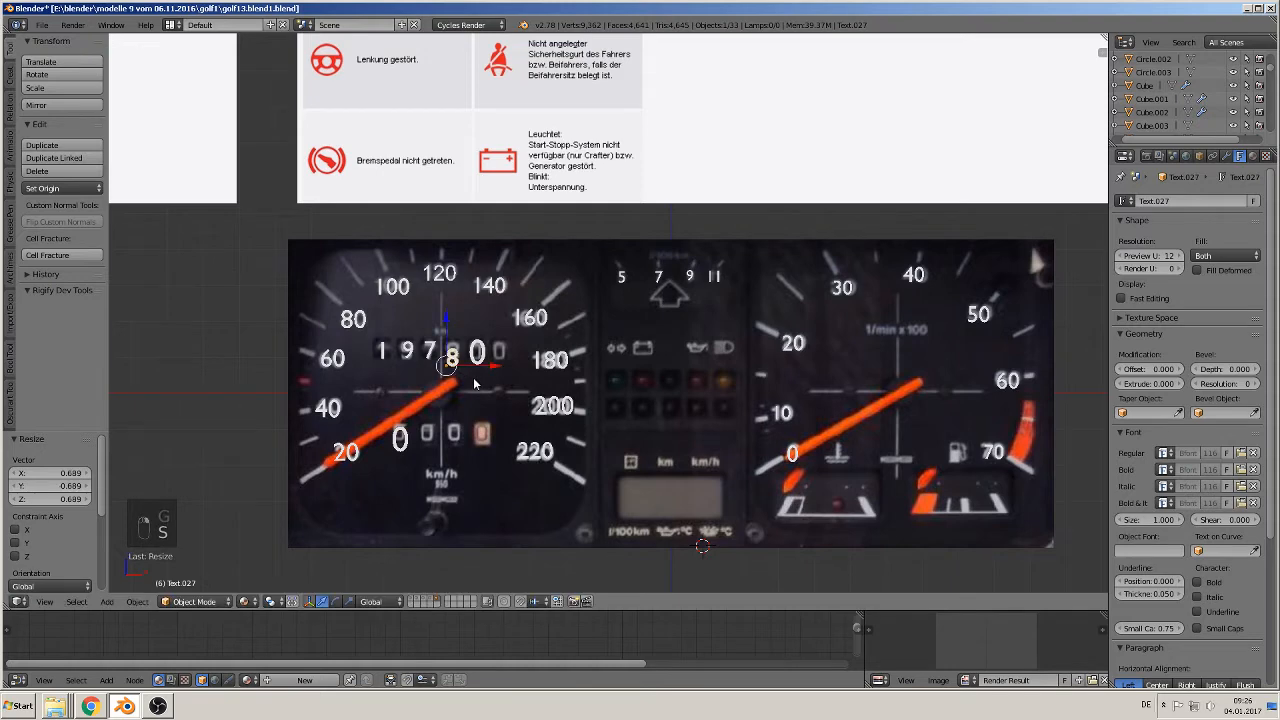
{"action": "key", "text": "g"}
{"action": "left_click", "coordinate": [475, 373]}
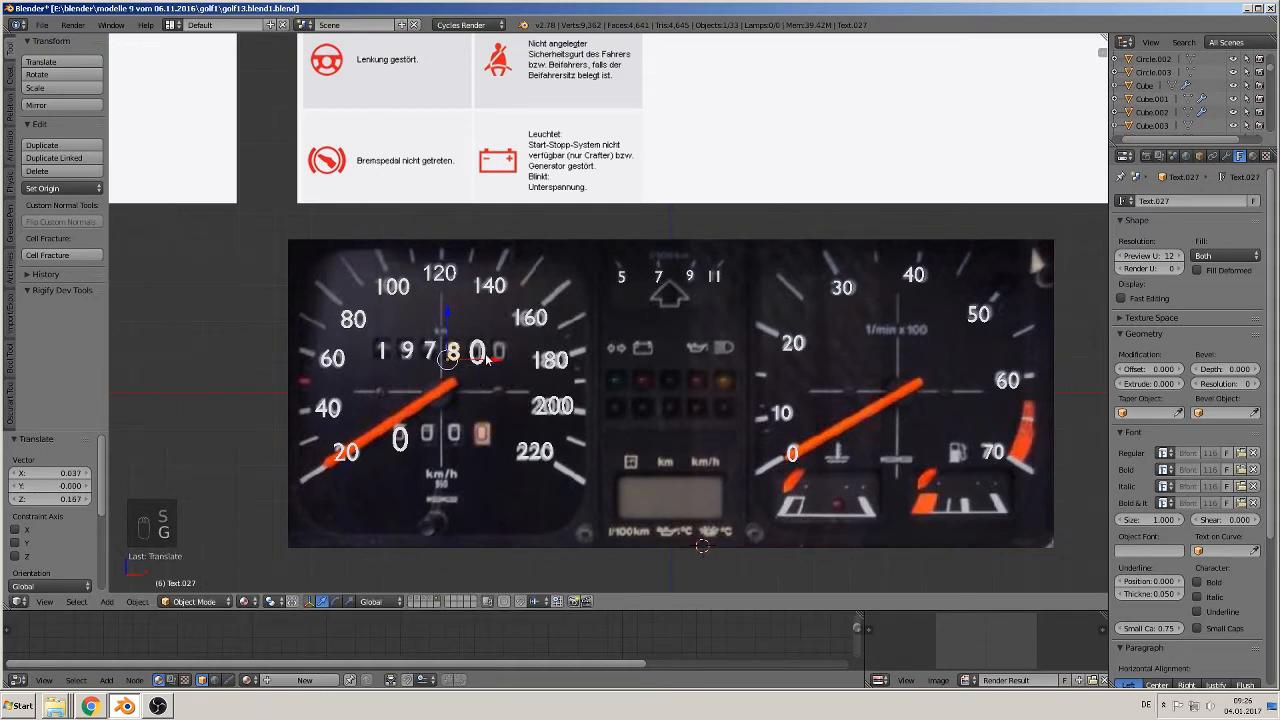
Scale the odometer's 0 label by 0.722 and raise it 0.111 along Z onto its printed digit
{"action": "right_click", "coordinate": [485, 355]}
{"action": "key", "text": "s"}
{"action": "left_click", "coordinate": [486, 371]}
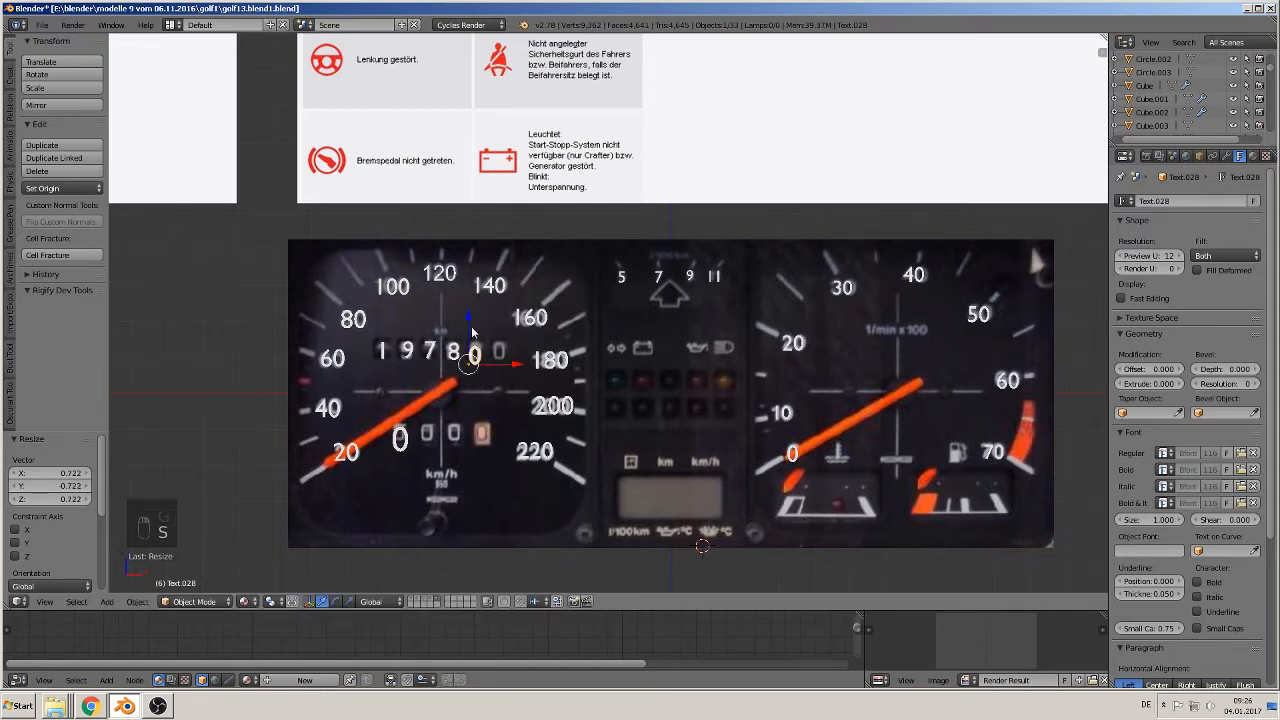
{"action": "left_click_drag", "start_coordinate": [473, 330], "coordinate": [471, 323]}
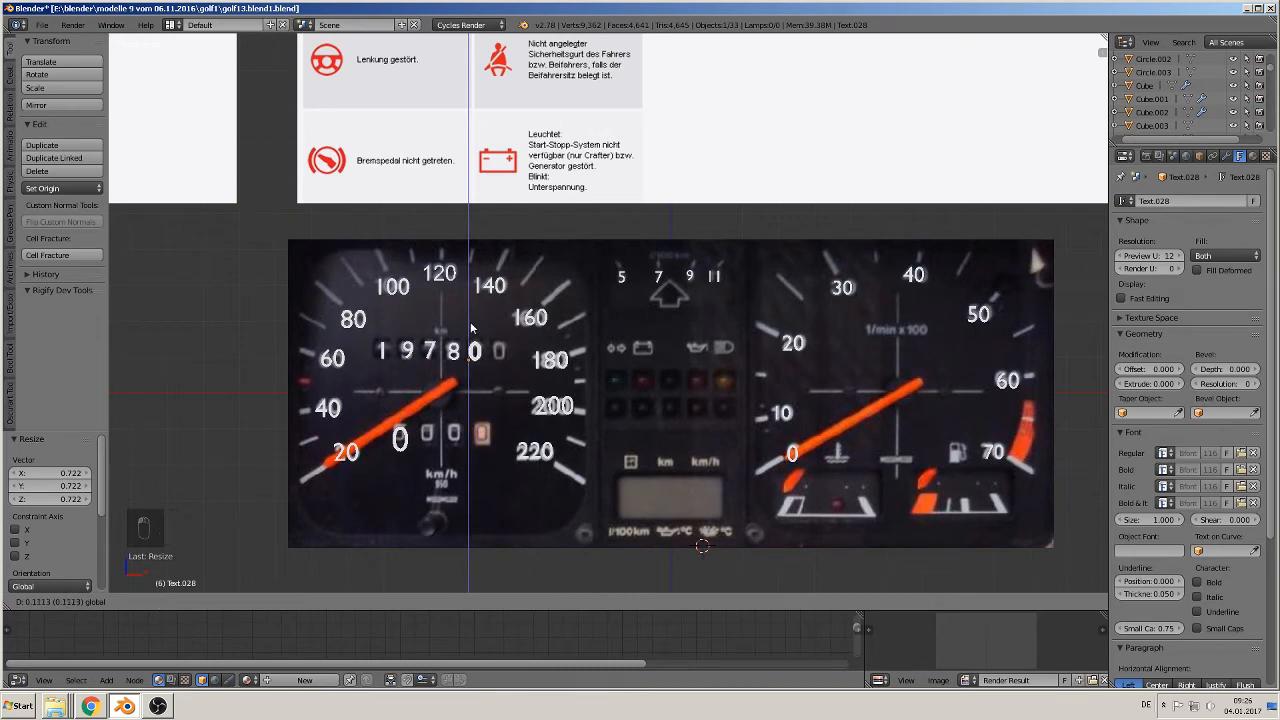
{"action": "left_click", "coordinate": [472, 327]}
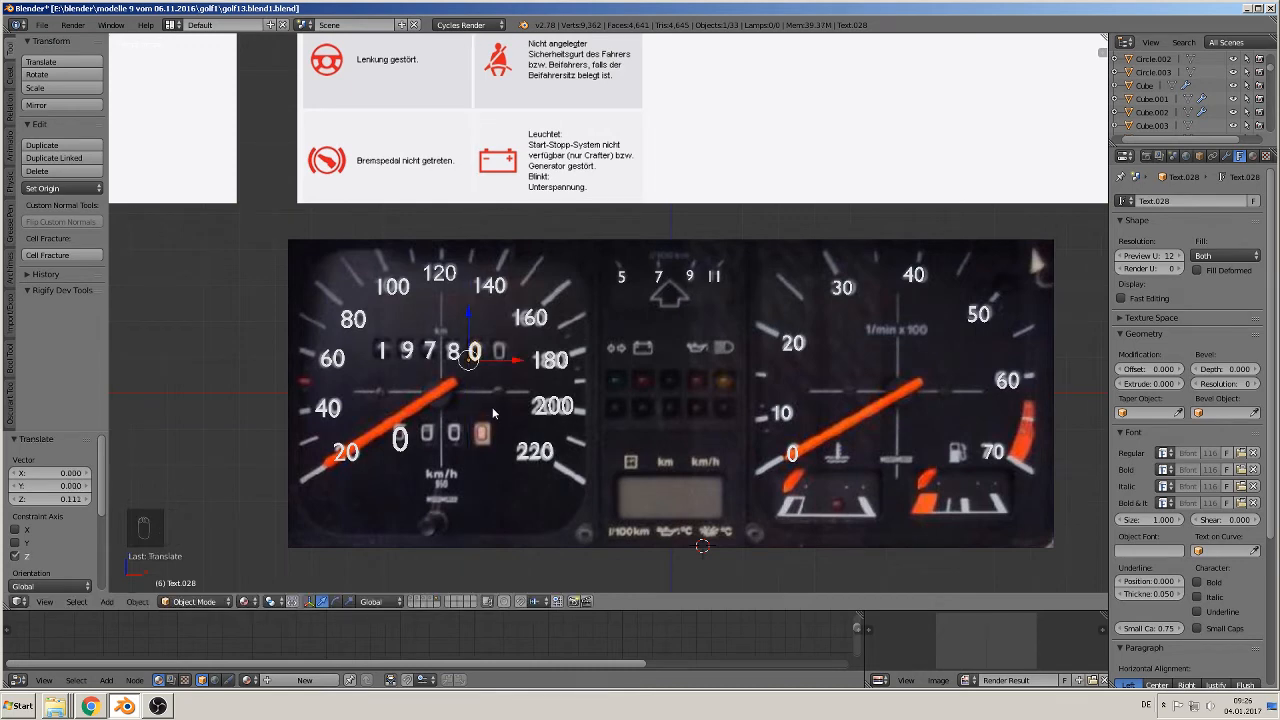
Move the 0 label onto the trip counter's first printed digit, shrink it to fit, and adjust its height along Z
{"action": "right_click", "coordinate": [399, 441]}
{"action": "key", "text": "g"}
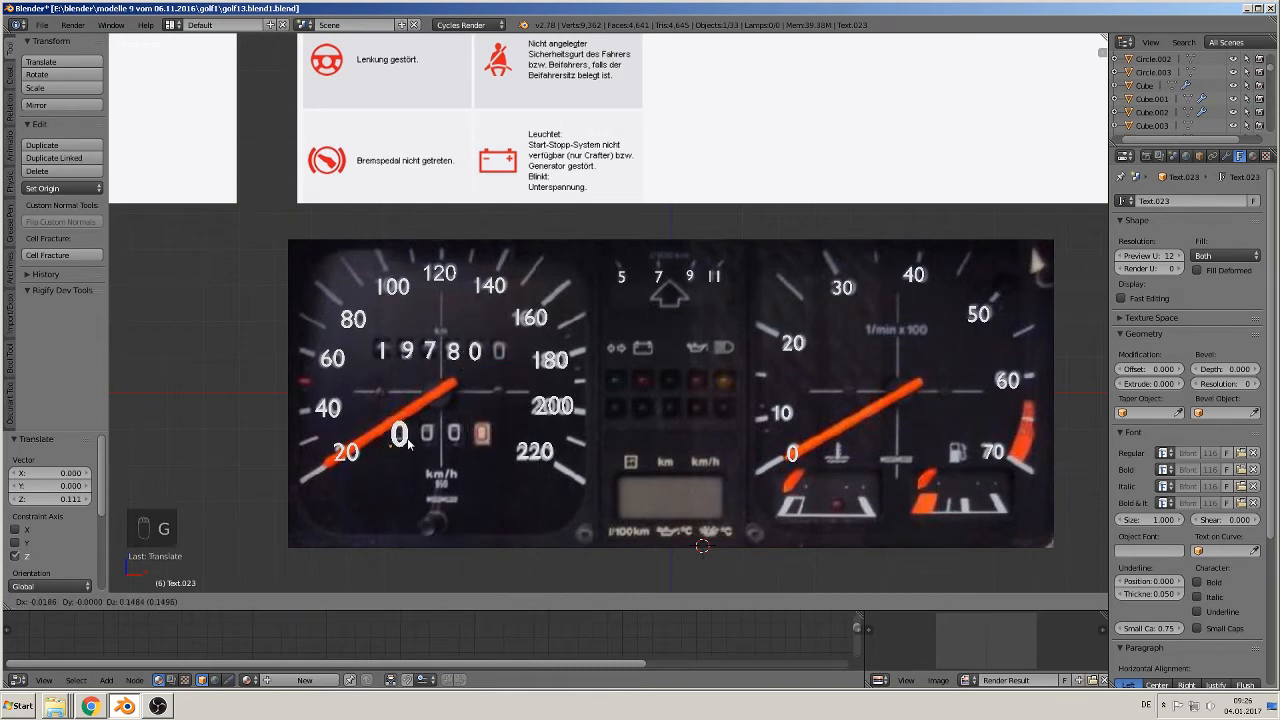
{"action": "key", "text": "s"}
{"action": "left_click", "coordinate": [406, 440]}
{"action": "left_click_drag", "start_coordinate": [392, 410], "coordinate": [391, 405]}
Save the Blender file golf13.blend1.blend with the fitted labels
{"action": "scroll", "coordinate": [520, 471], "scroll_direction": "up", "scroll_amount": 1}
{"action": "scroll", "coordinate": [517, 476], "scroll_direction": "down", "scroll_amount": 2}
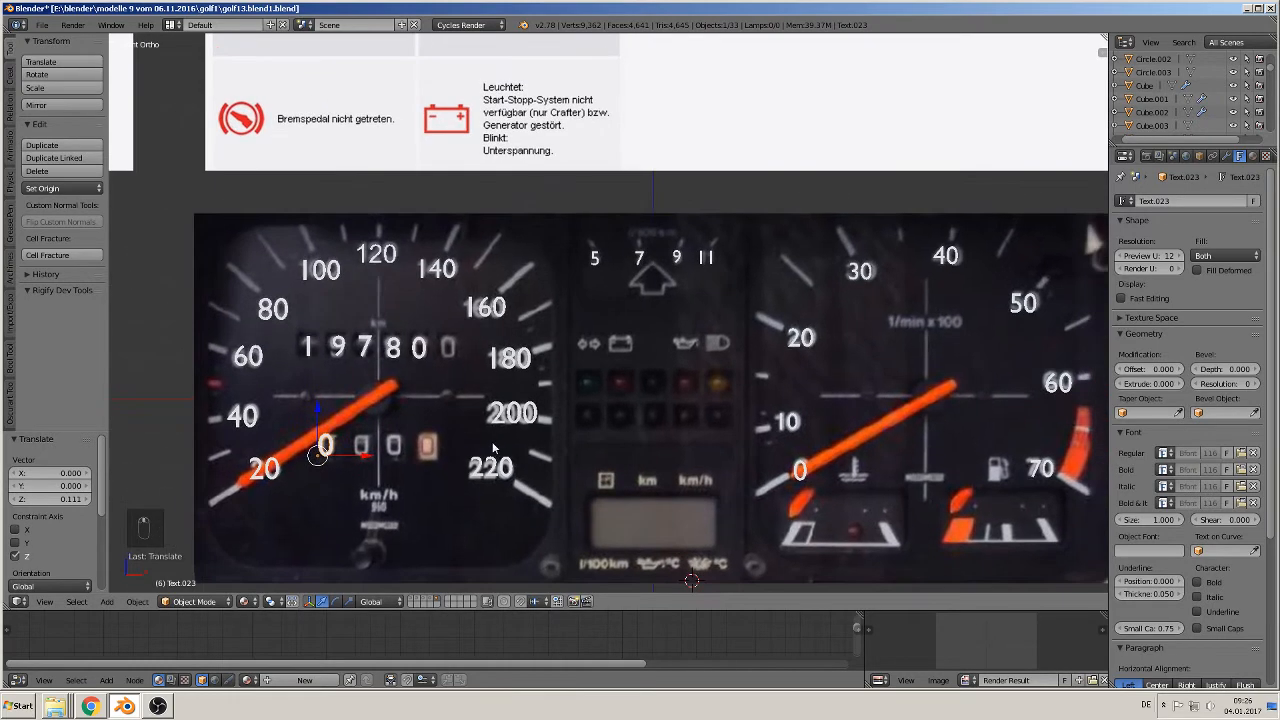
{"action": "left_click", "coordinate": [42, 25]}
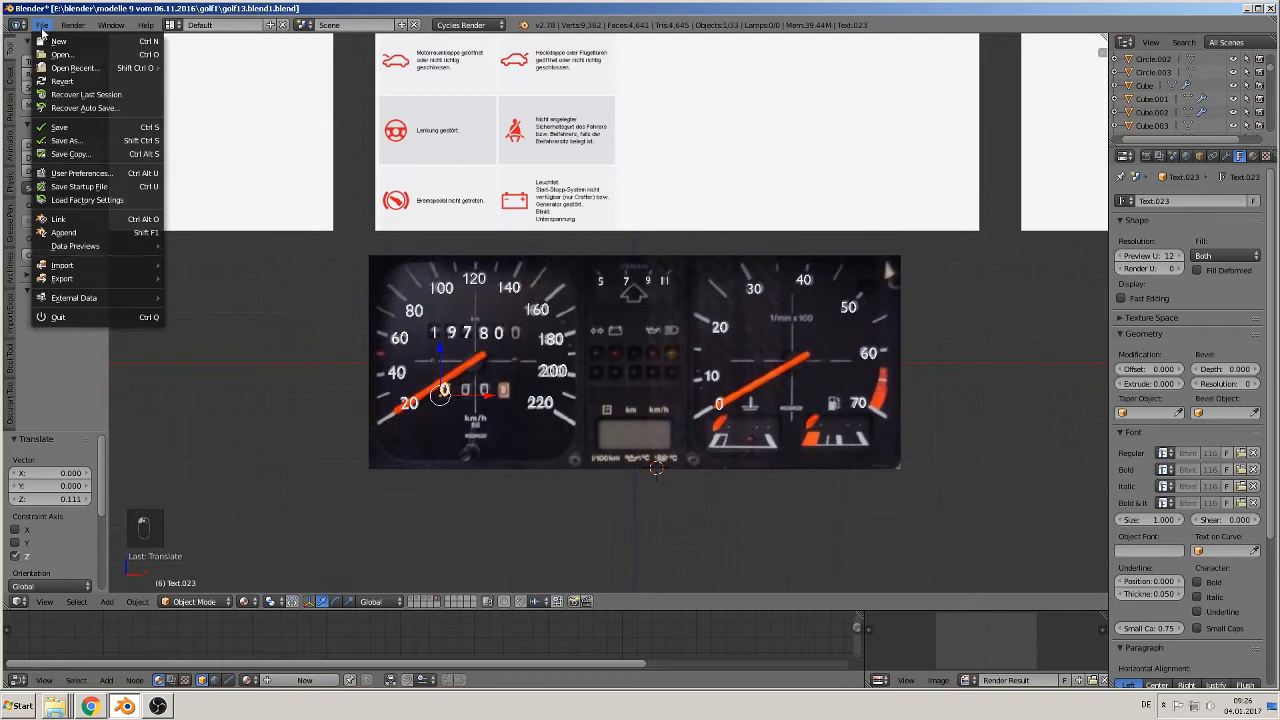
{"action": "left_click", "coordinate": [68, 131]}
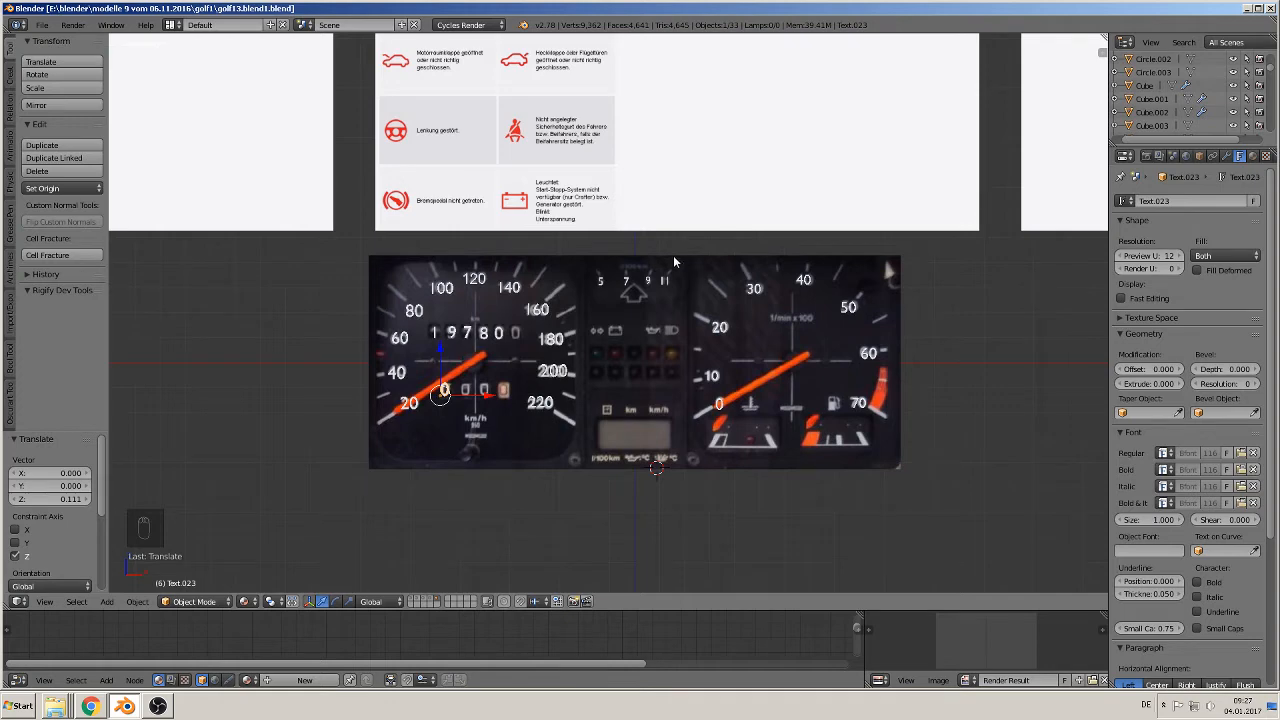
Add a UV sphere with 24 segments on the green indicator lamp in the cluster's centre section
{"action": "scroll", "coordinate": [636, 315], "scroll_direction": "up", "scroll_amount": 1}
{"action": "scroll", "coordinate": [680, 352], "scroll_direction": "up", "scroll_amount": 1}
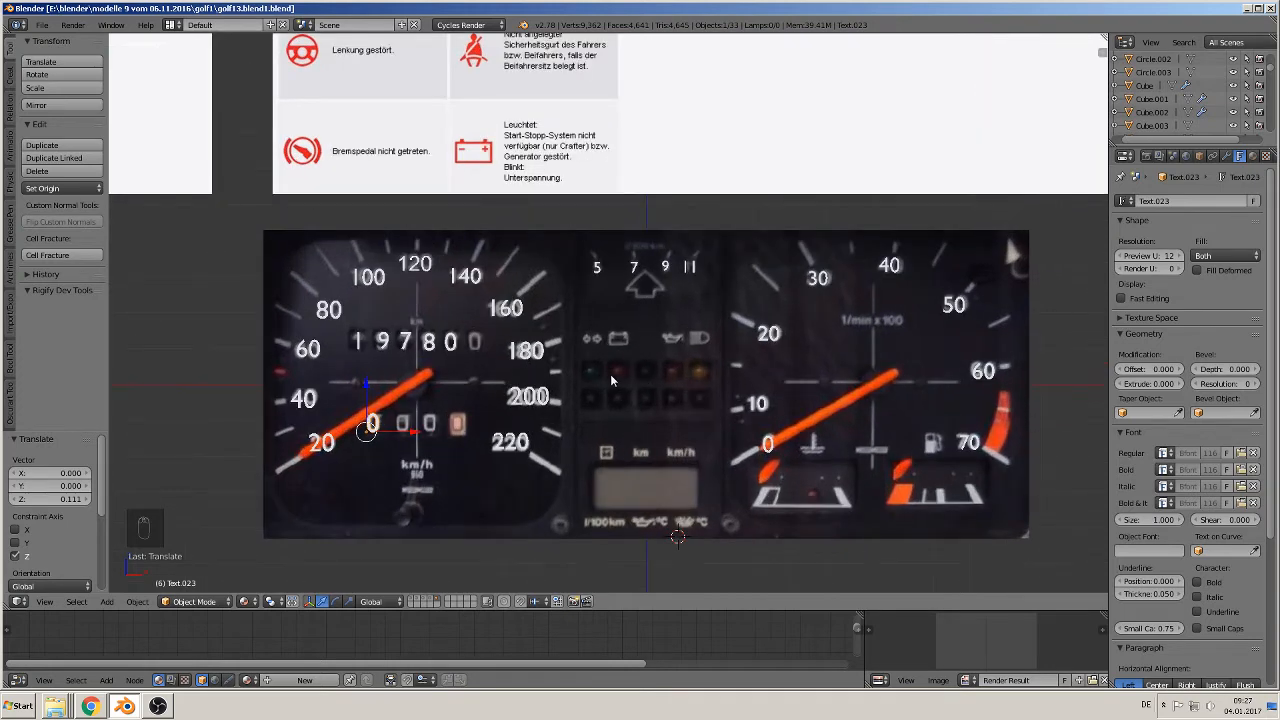
{"action": "scroll", "coordinate": [640, 370], "scroll_direction": "up", "scroll_amount": 3}
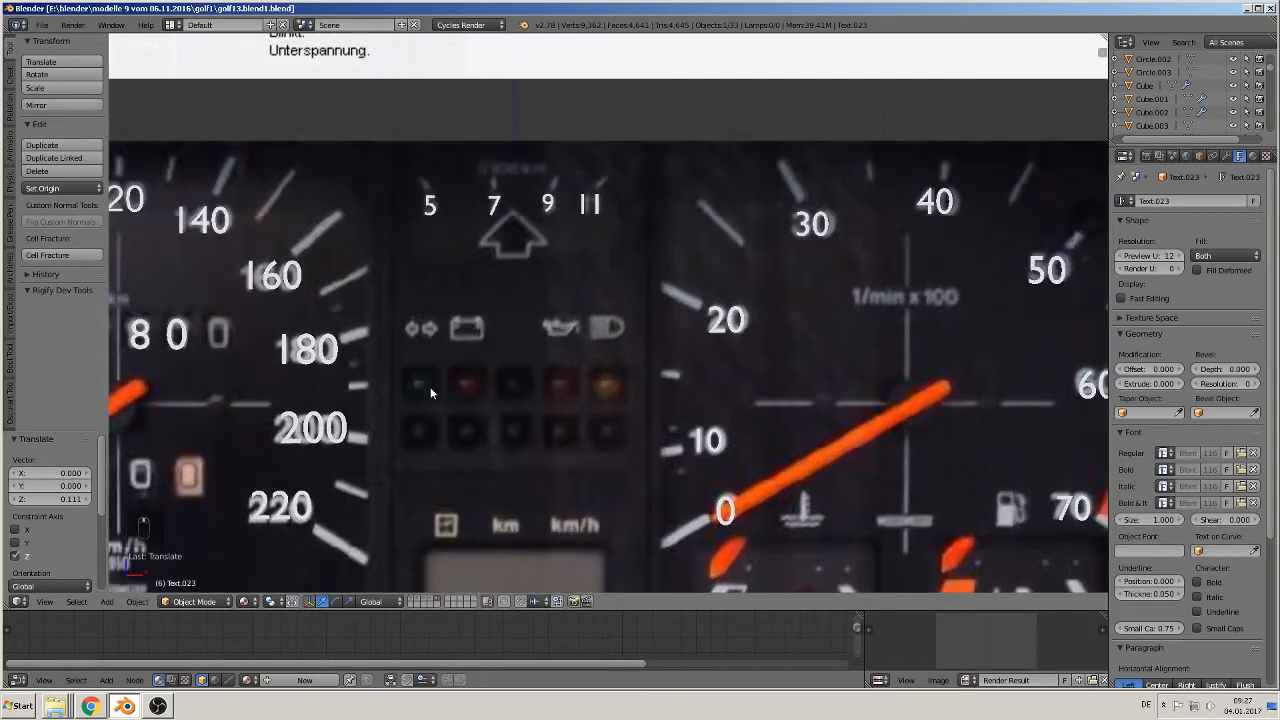
{"action": "scroll", "coordinate": [430, 387], "scroll_direction": "down", "scroll_amount": 1}
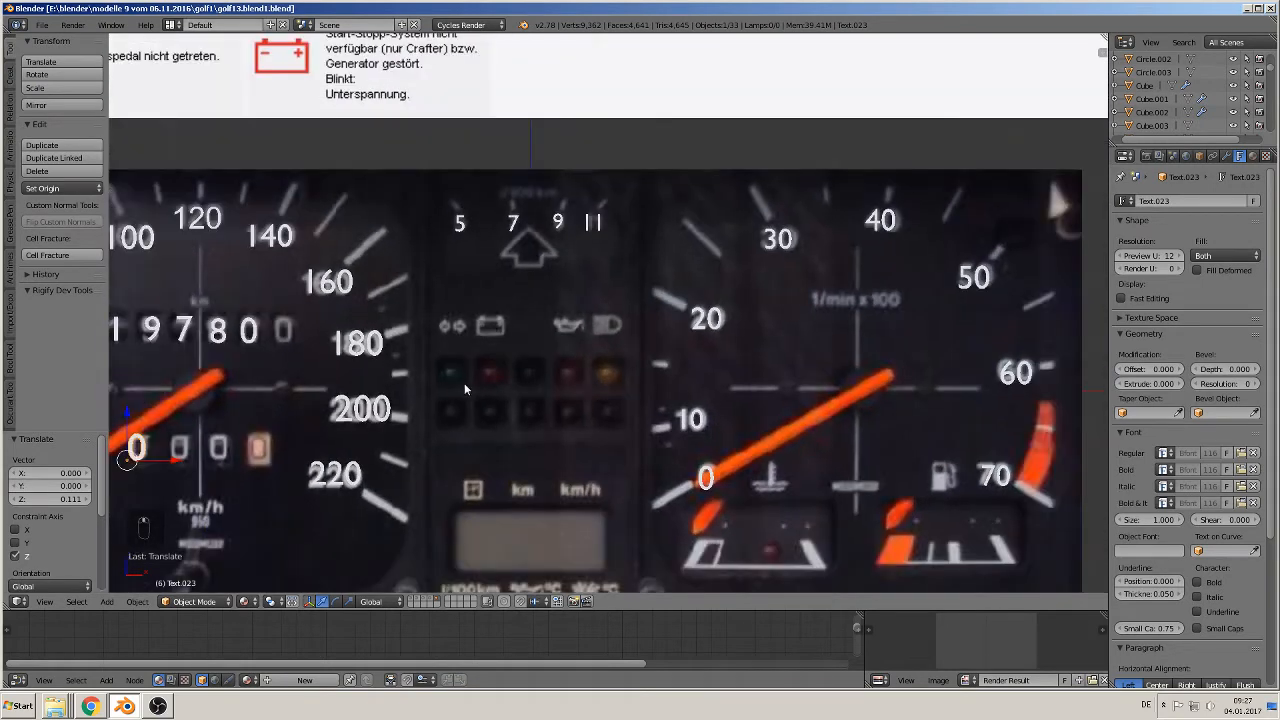
{"action": "left_click", "coordinate": [107, 602]}
{"action": "mouse_move", "coordinate": [113, 586]}
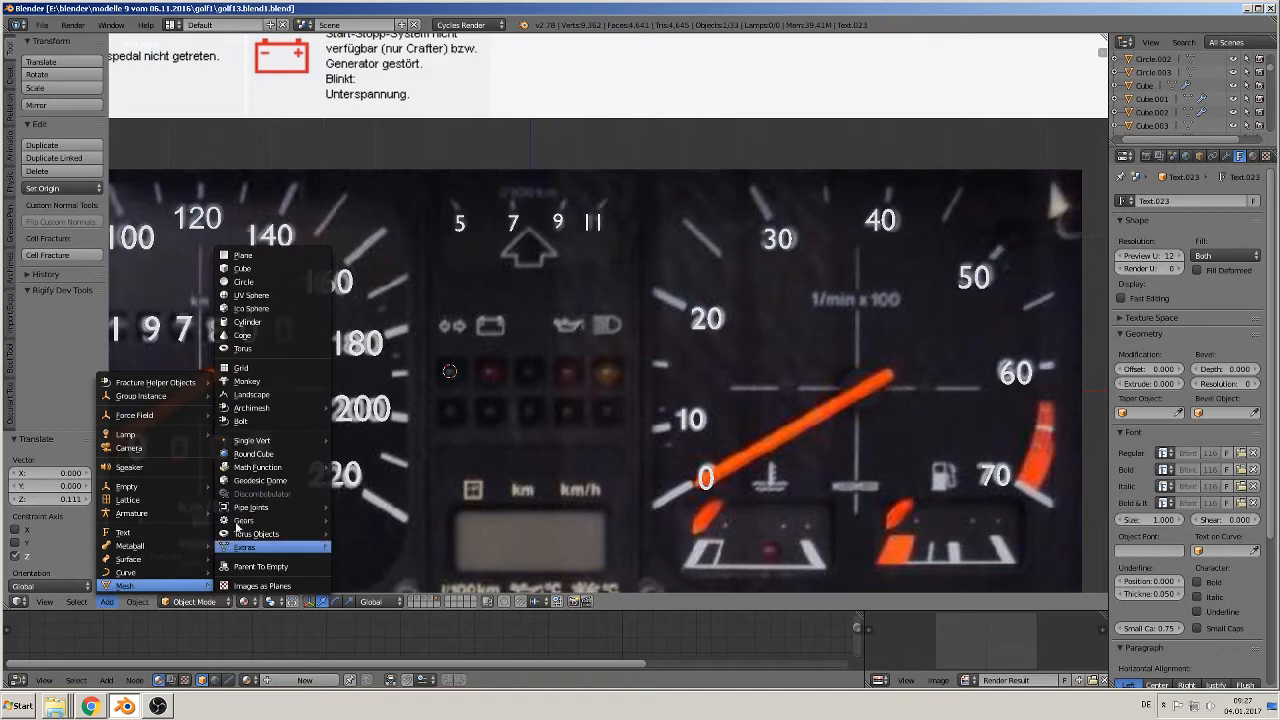
{"action": "left_click", "coordinate": [287, 294]}
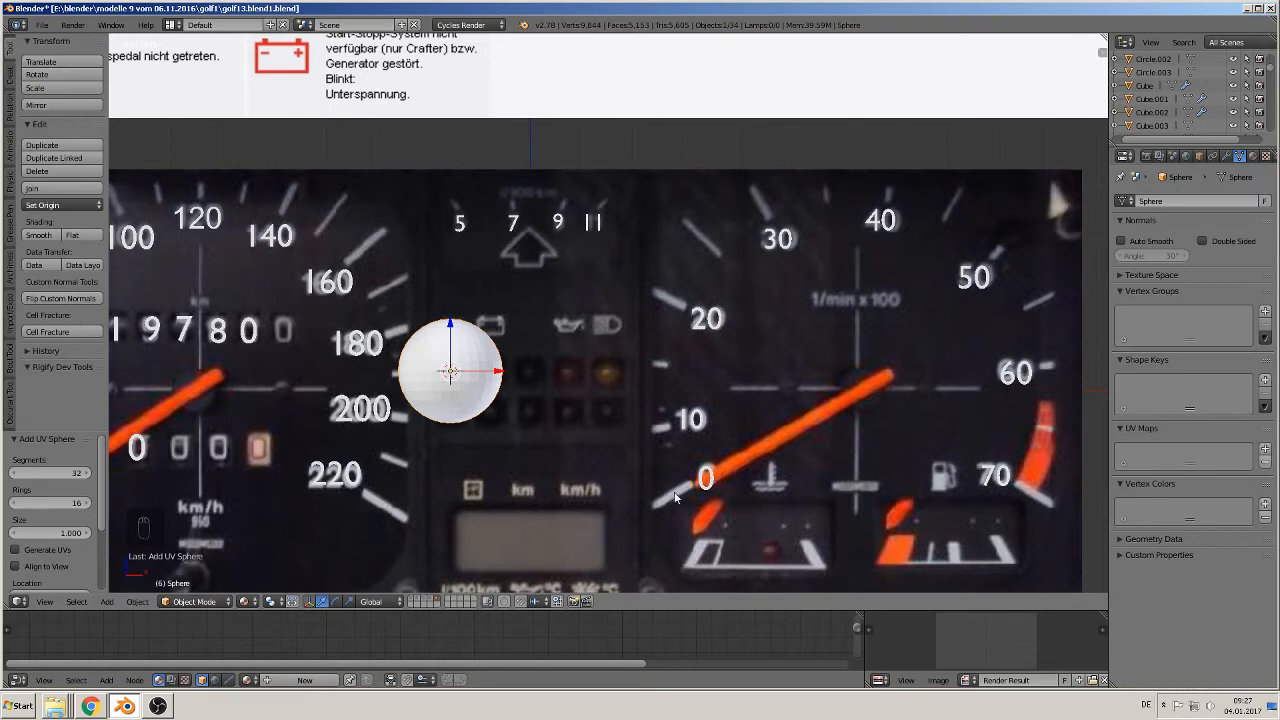
{"action": "left_click", "coordinate": [71, 476]}
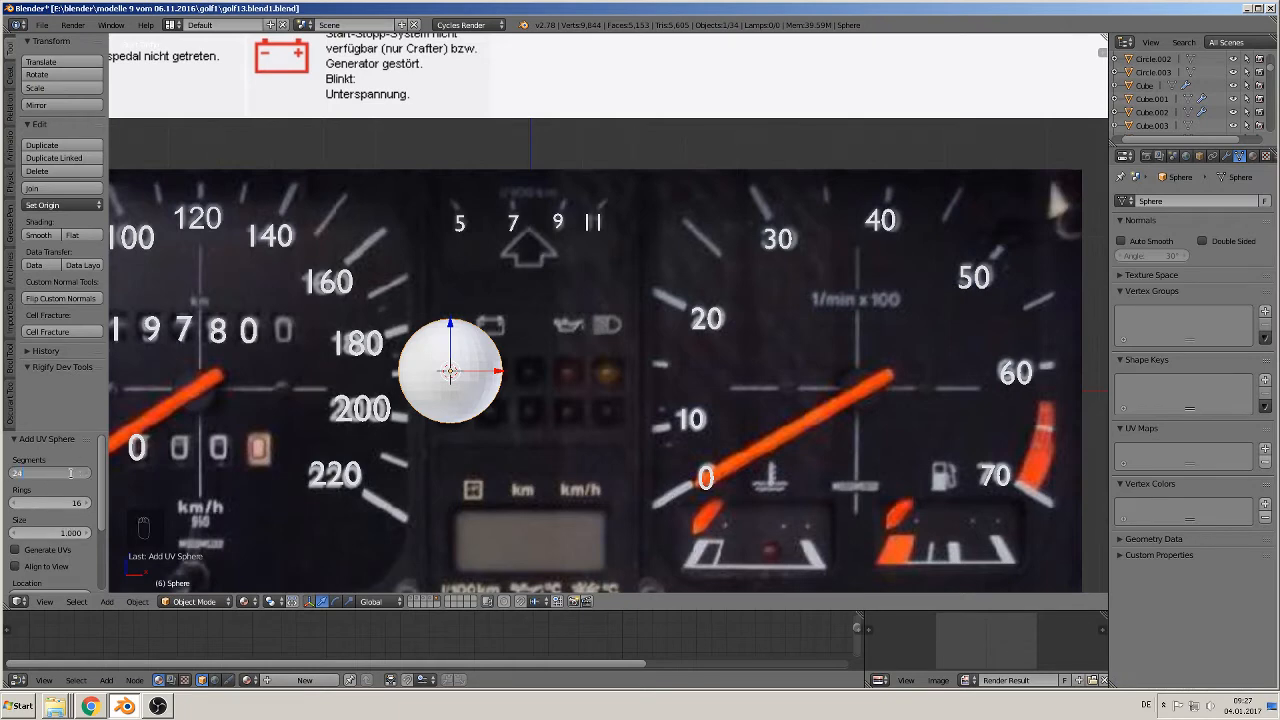
{"action": "type", "text": "24"}
{"action": "key", "text": "Return"}
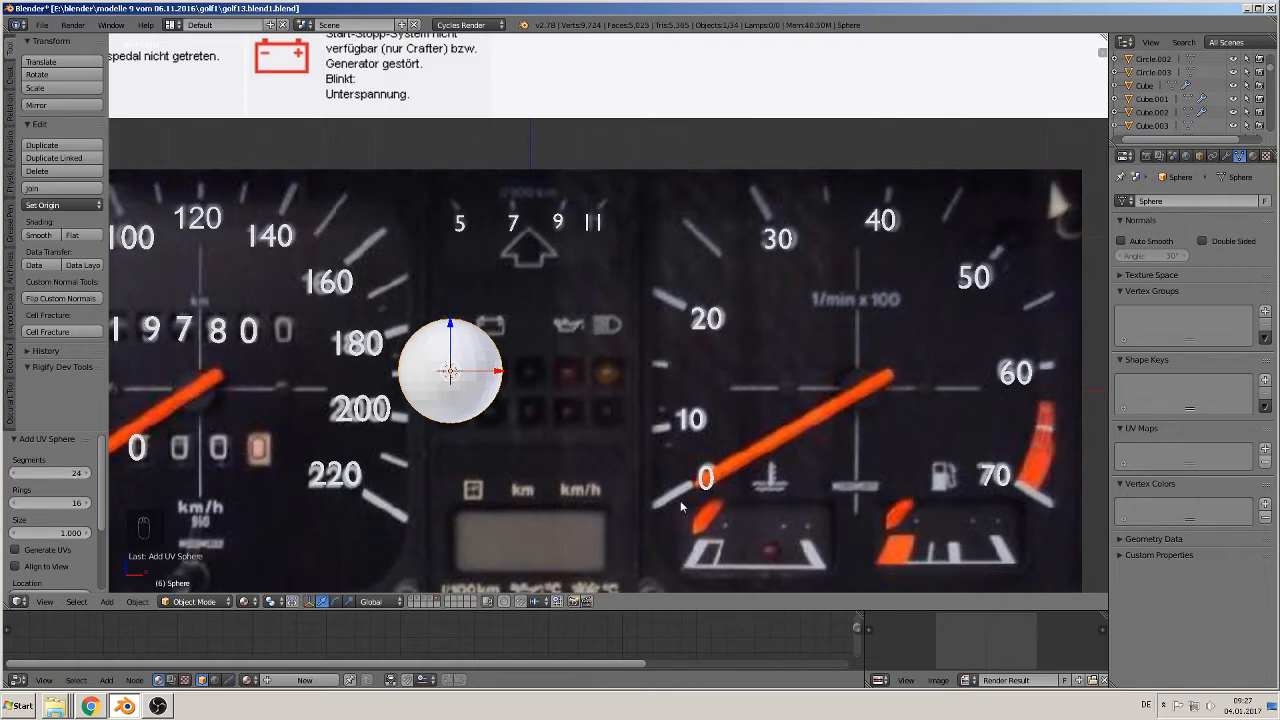
Scale the sphere by 0.196 to the indicator lamp's size and move it -1.353 along Y, in front of the cluster
{"action": "key", "text": "s"}
{"action": "left_click", "coordinate": [475, 422]}
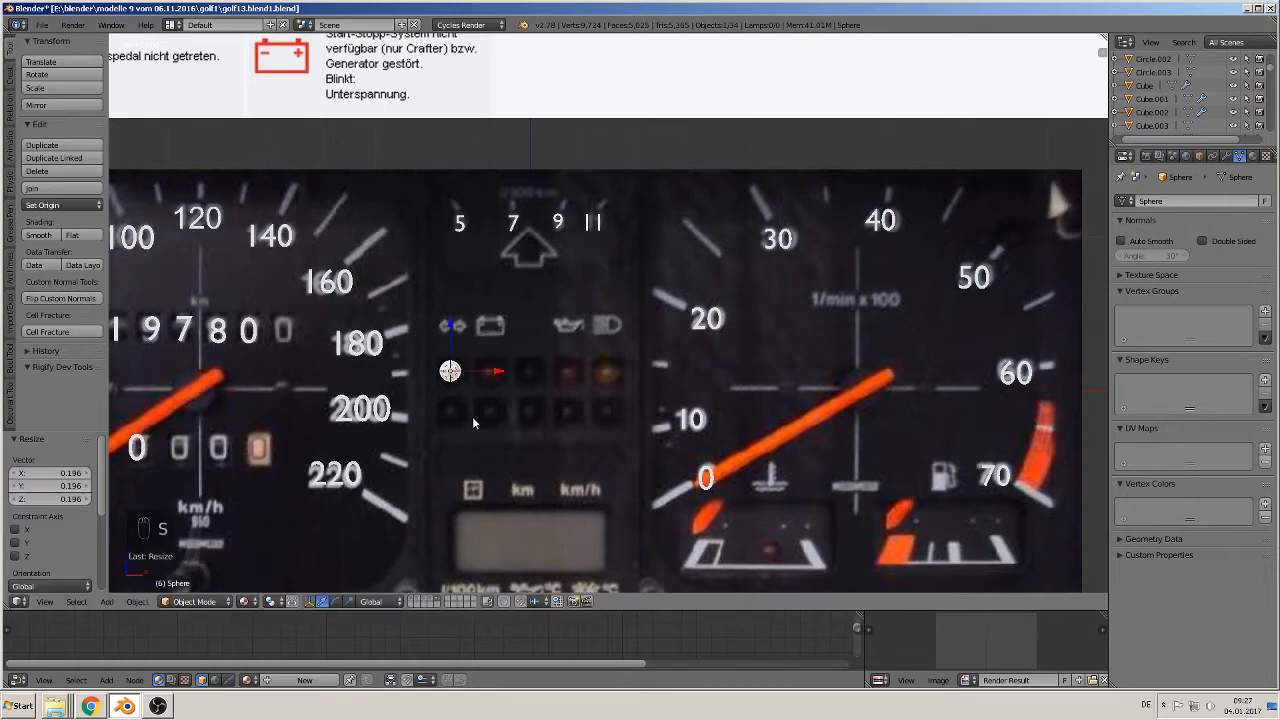
{"action": "middle_click_drag", "start_coordinate": [473, 420], "coordinate": [446, 407]}
{"action": "left_click_drag", "start_coordinate": [493, 362], "coordinate": [403, 397]}
In top view, delete all vertices of the sphere's rear half, including the hidden ones, leaving the front half
{"action": "key", "text": "KP_7"}
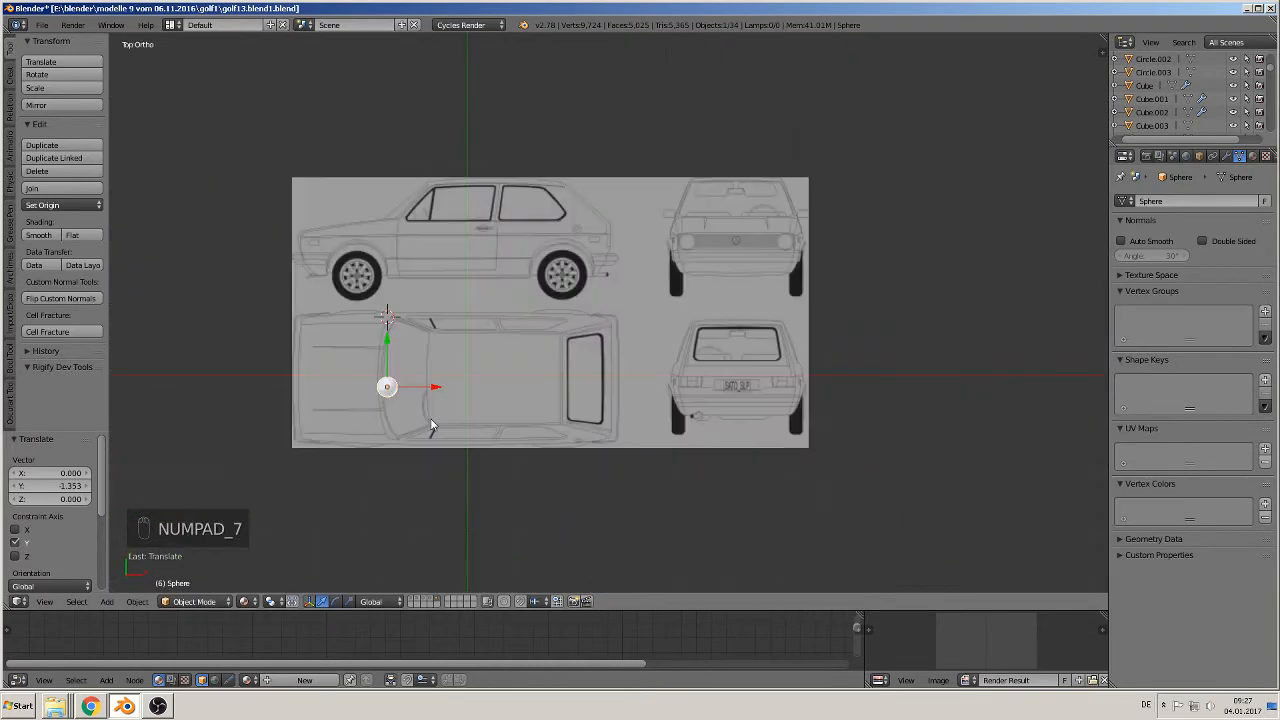
{"action": "middle_click_drag", "start_coordinate": [385, 412], "coordinate": [745, 360], "text": "shift"}
{"action": "scroll", "coordinate": [726, 380], "scroll_direction": "up", "scroll_amount": 5}
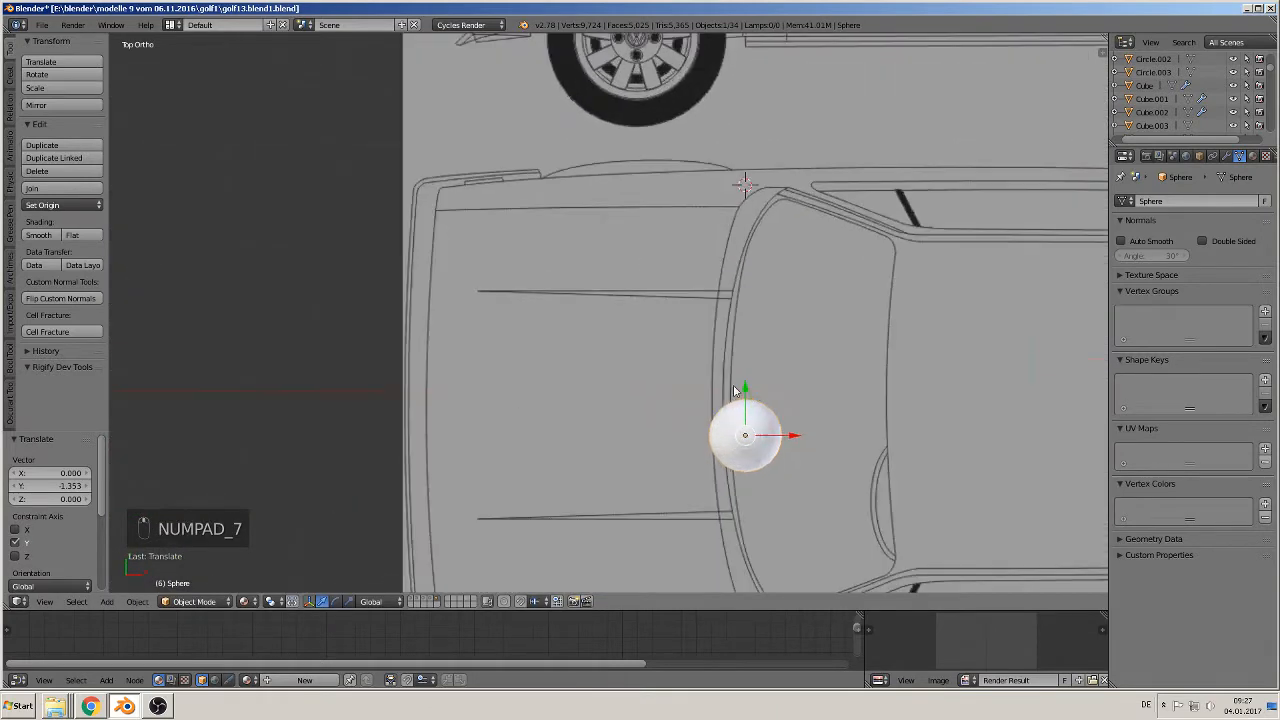
{"action": "key", "text": "Tab"}
{"action": "scroll", "coordinate": [780, 469], "scroll_direction": "up", "scroll_amount": 2}
{"action": "middle_click_drag", "start_coordinate": [779, 469], "coordinate": [363, 336], "text": "shift"}
{"action": "scroll", "coordinate": [363, 336], "scroll_direction": "up", "scroll_amount": 2}
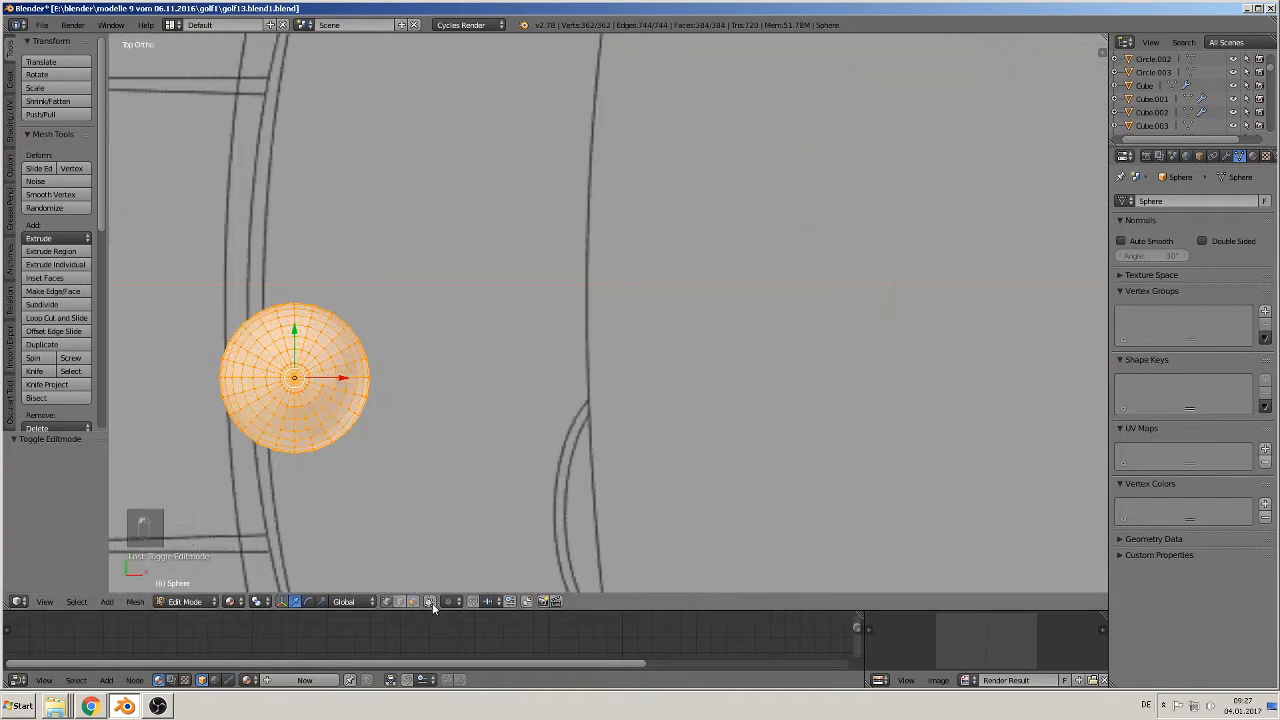
{"action": "key", "text": "a"}
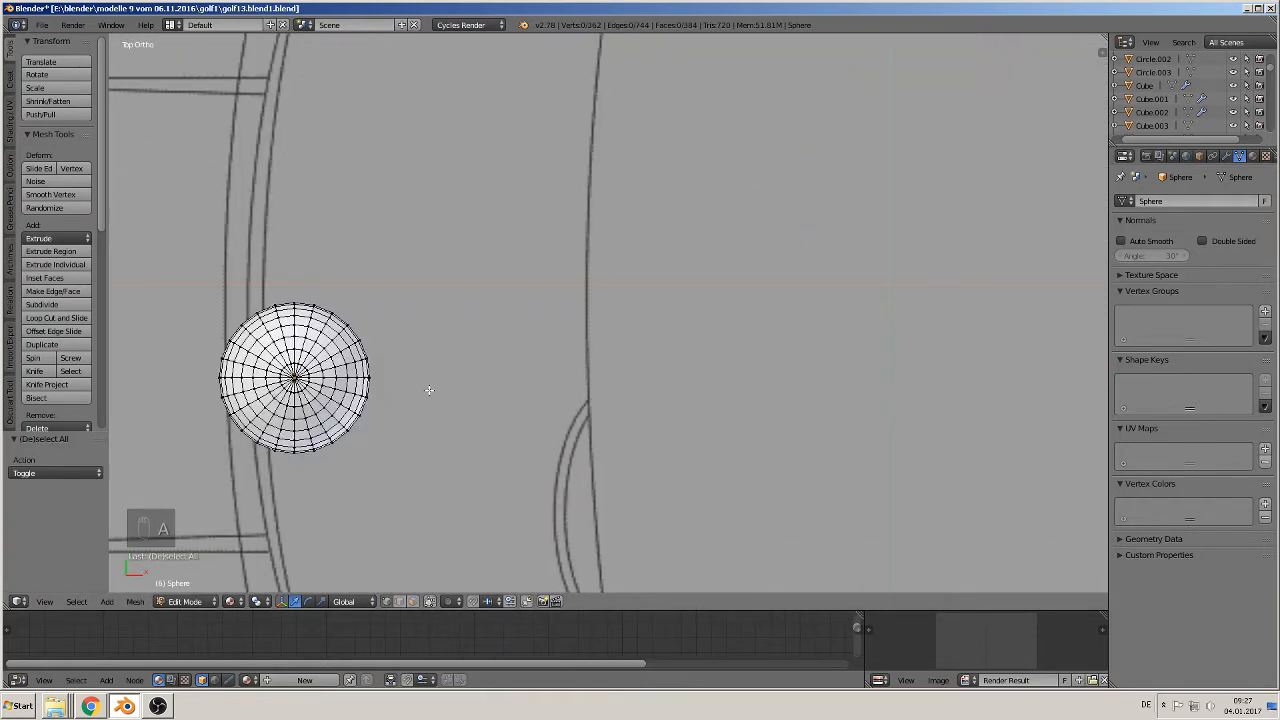
{"action": "key", "text": "b"}
{"action": "left_click_drag", "start_coordinate": [417, 372], "coordinate": [130, 272]}
{"action": "key", "text": "x"}
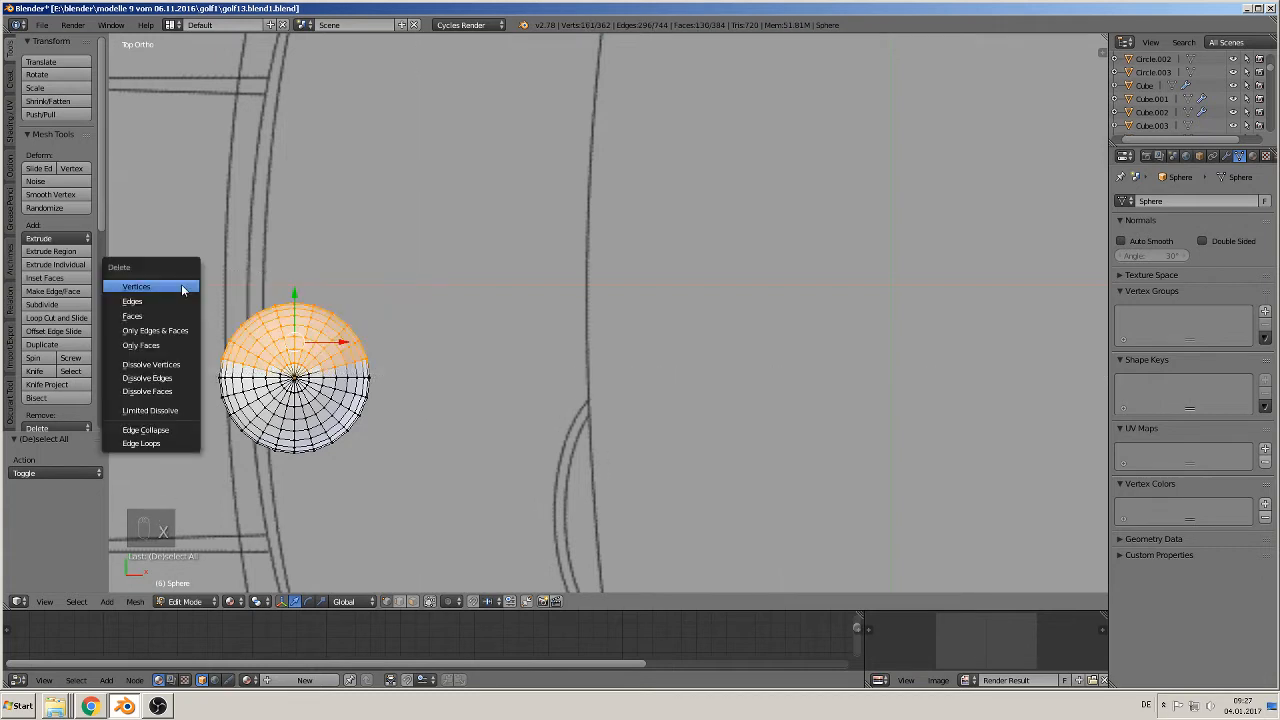
{"action": "left_click", "coordinate": [186, 287]}
{"action": "key", "text": "Tab"}
{"action": "key", "text": "Tab"}
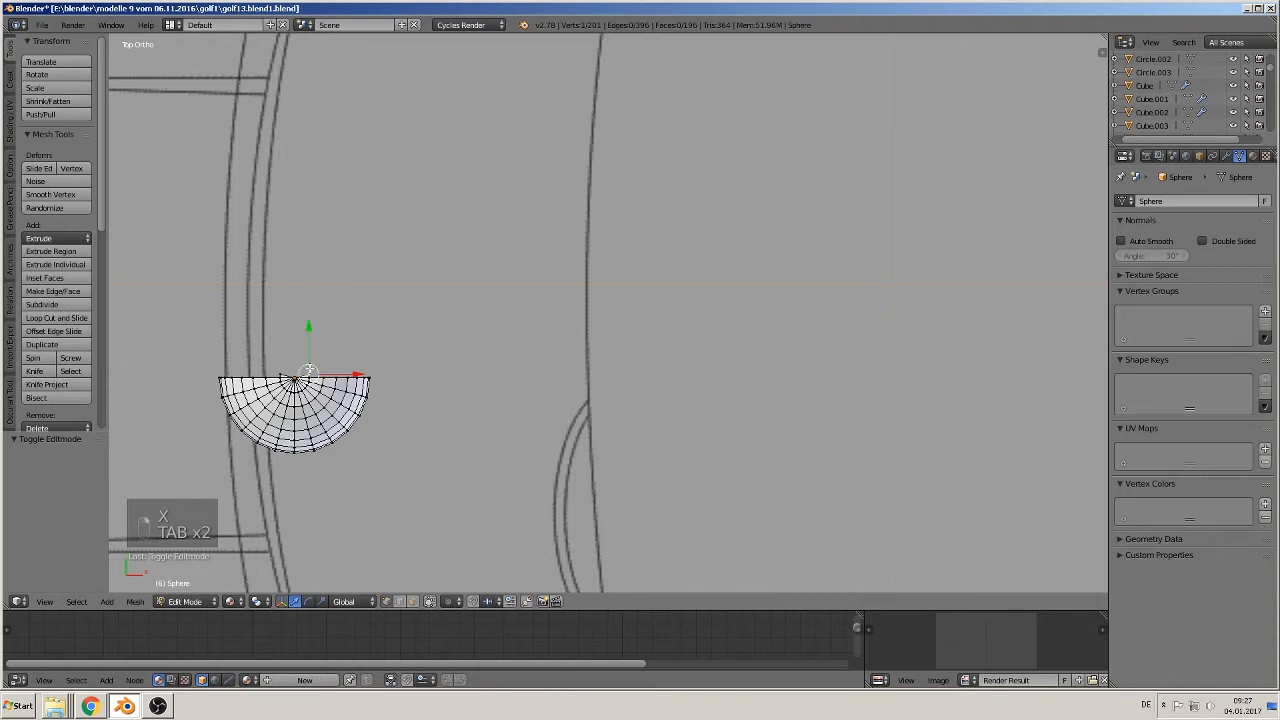
Delete the stray vertex that sticks out past the half sphere's open rim, on the +X side of its upper pole
{"action": "key", "text": "x"}
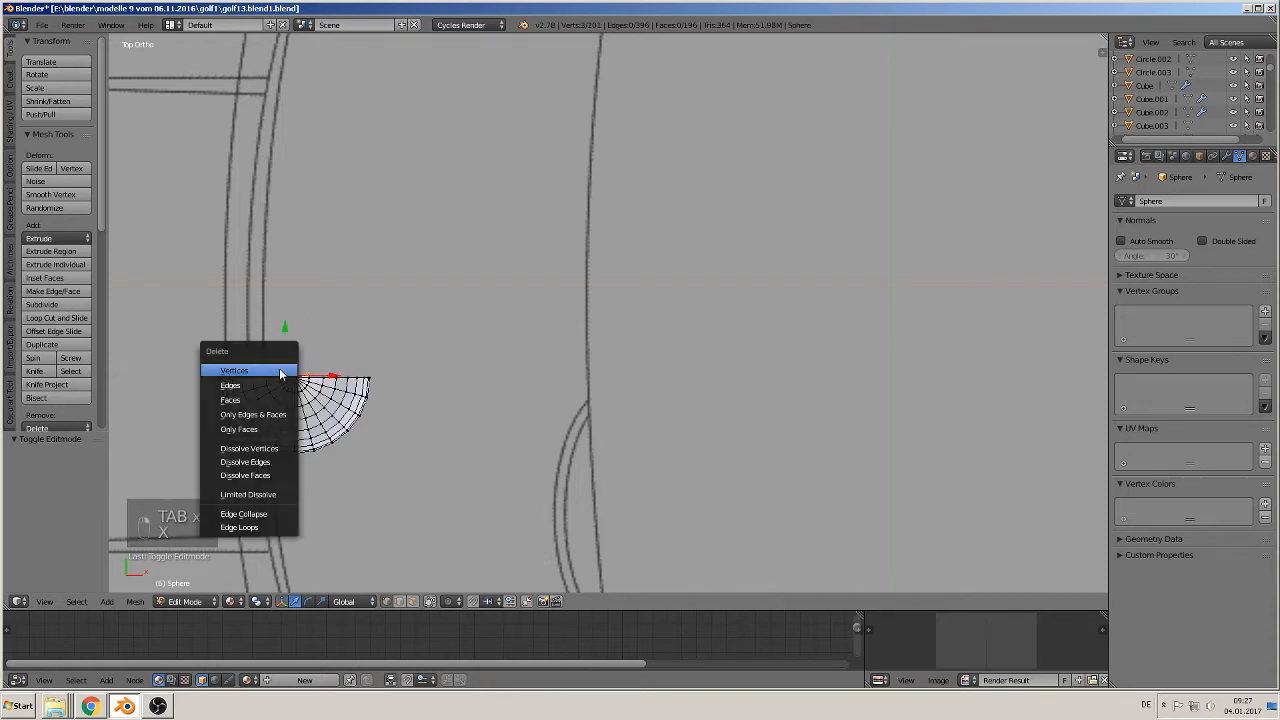
{"action": "right_click", "coordinate": [297, 371]}
{"action": "right_click", "coordinate": [308, 374]}
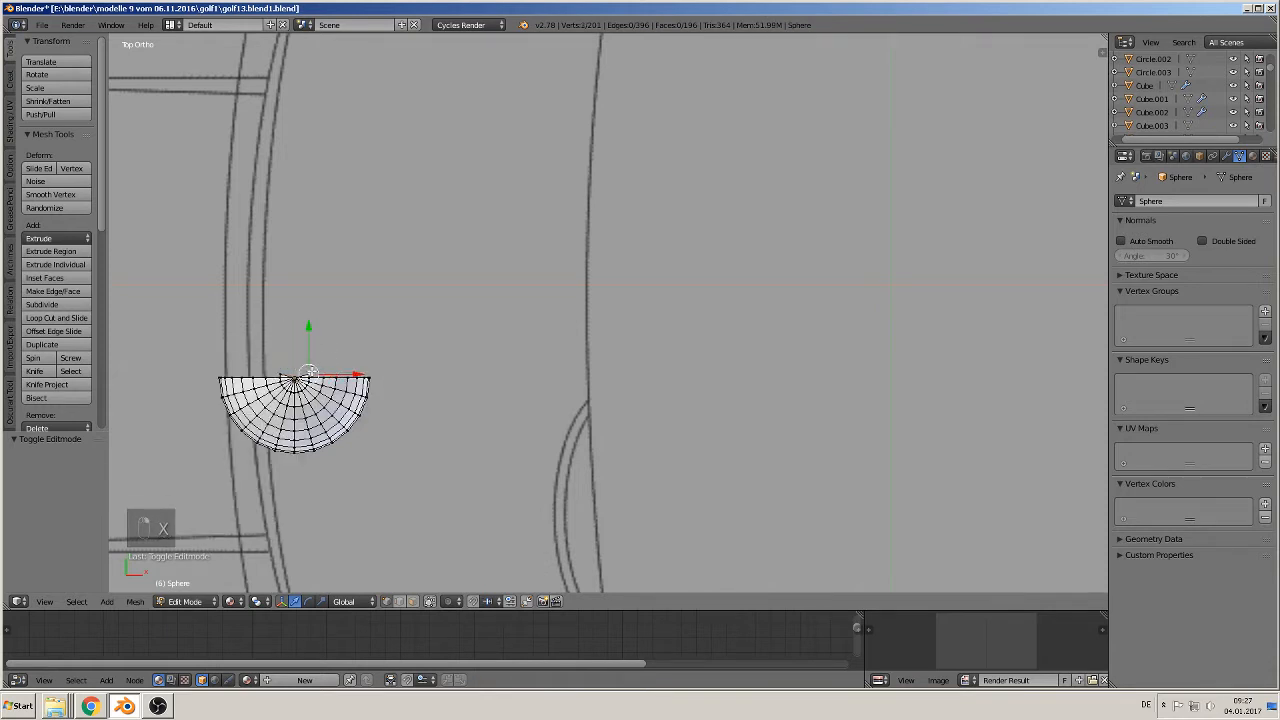
{"action": "right_click", "coordinate": [268, 372], "text": "shift"}
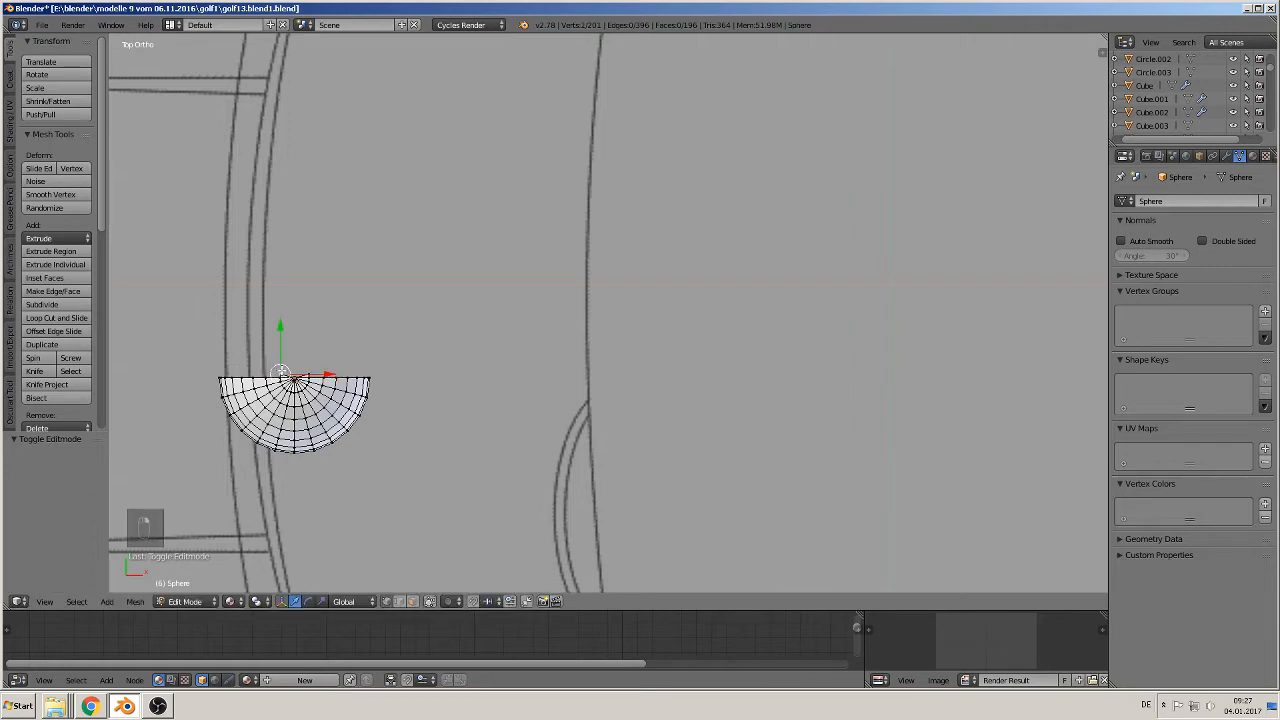
{"action": "middle_click_drag", "start_coordinate": [269, 363], "coordinate": [314, 366]}
{"action": "scroll", "coordinate": [314, 366], "scroll_direction": "up", "scroll_amount": 2}
{"action": "middle_click_drag", "start_coordinate": [412, 349], "coordinate": [743, 276], "text": "shift"}
{"action": "scroll", "coordinate": [551, 314], "scroll_direction": "up", "scroll_amount": 4}
{"action": "right_click", "coordinate": [400, 333]}
{"action": "key", "text": "x"}
{"action": "left_click", "coordinate": [409, 331]}
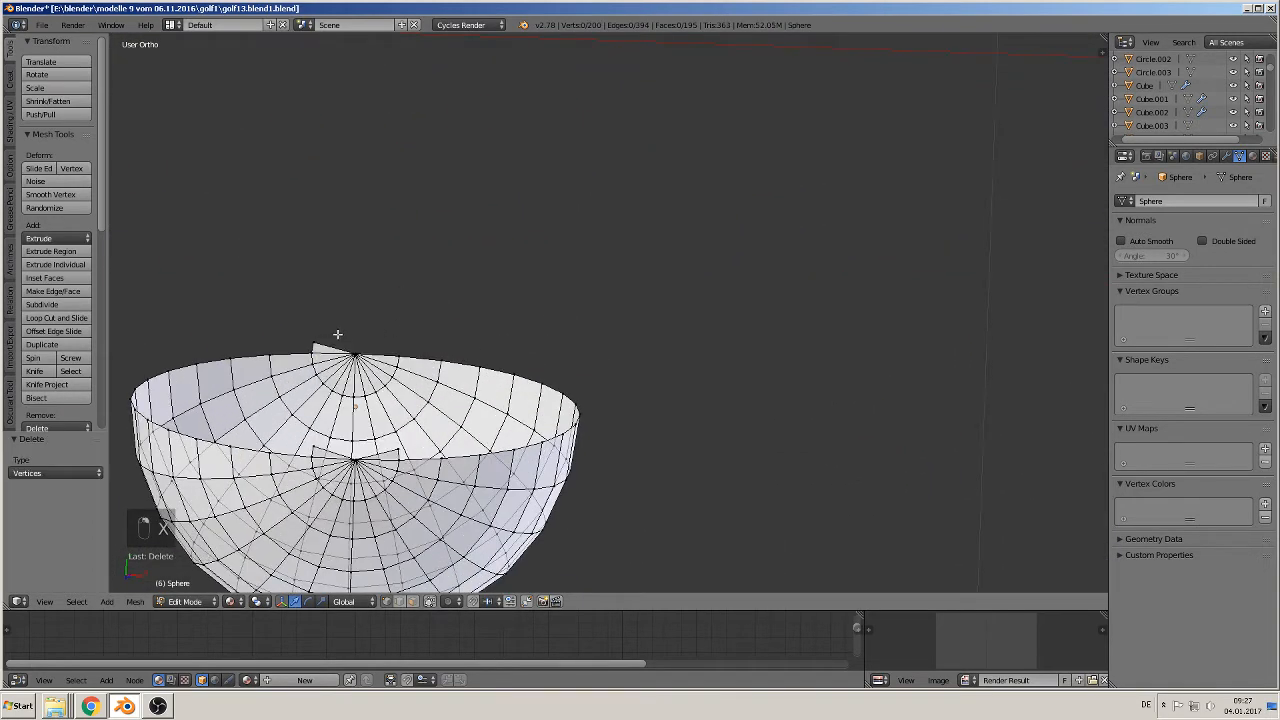
Delete the remaining three stray vertices beyond the rim at the two poles and return to Object Mode
{"action": "right_click", "coordinate": [320, 346]}
{"action": "key", "text": "x"}
{"action": "left_click", "coordinate": [320, 335]}
{"action": "right_click", "coordinate": [312, 448]}
{"action": "key", "text": "x"}
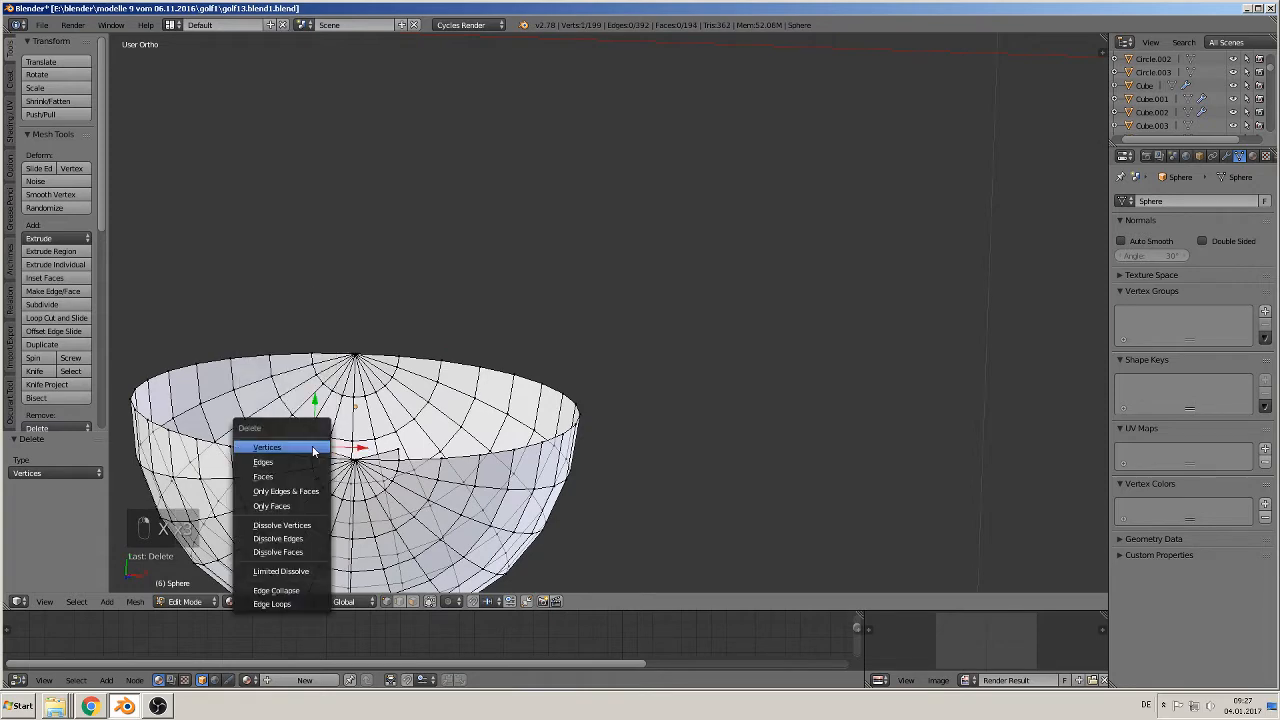
{"action": "left_click", "coordinate": [312, 446]}
{"action": "right_click", "coordinate": [405, 448]}
{"action": "key", "text": "x"}
{"action": "left_click", "coordinate": [423, 446]}
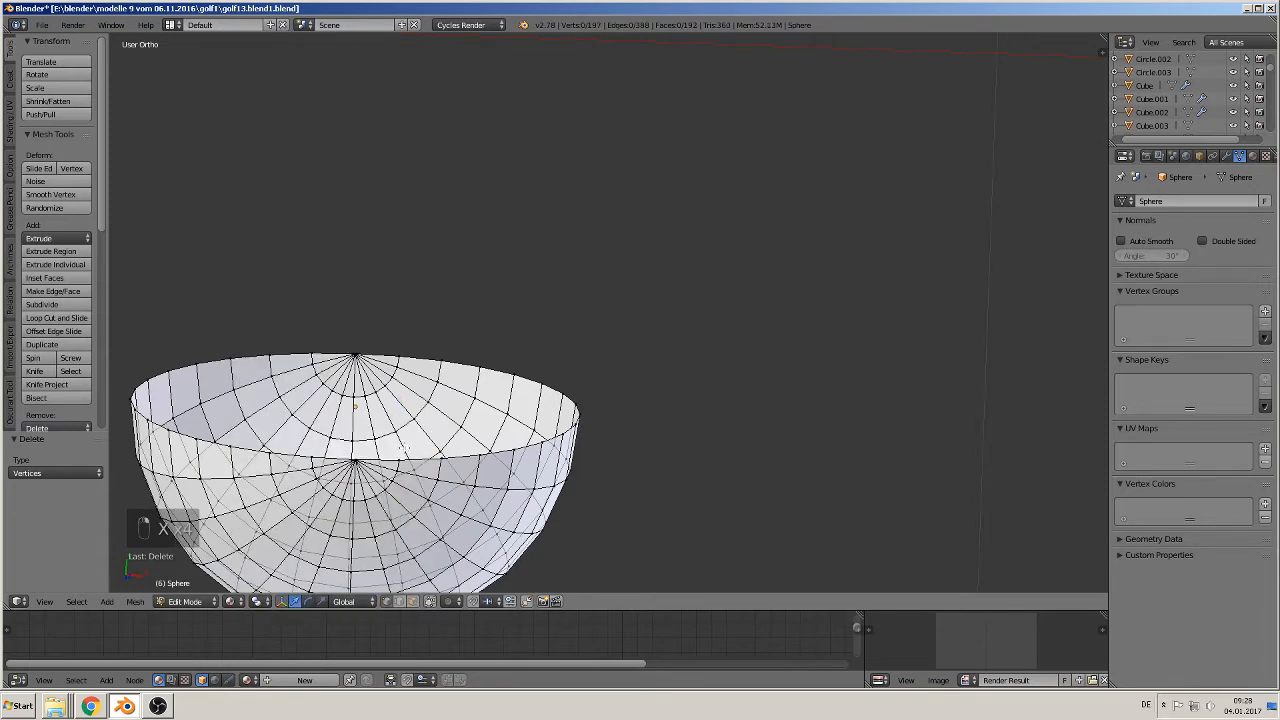
{"action": "scroll", "coordinate": [423, 463], "scroll_direction": "down", "scroll_amount": 4}
{"action": "scroll", "coordinate": [426, 467], "scroll_direction": "down", "scroll_amount": 2}
{"action": "key", "text": "Tab"}
Apply smooth shading to the half-sphere lamp
{"action": "middle_click_drag", "start_coordinate": [427, 467], "coordinate": [415, 403]}
{"action": "scroll", "coordinate": [415, 403], "scroll_direction": "down", "scroll_amount": 10}
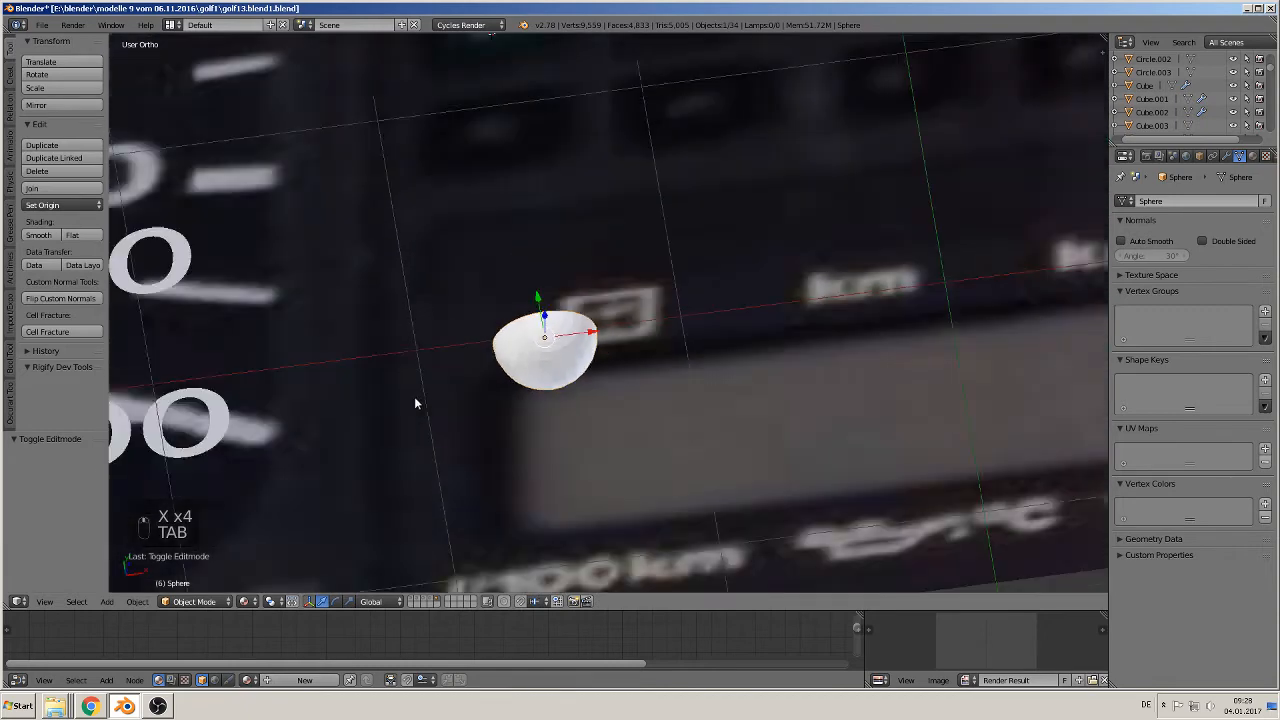
{"action": "key", "text": "KP_1"}
{"action": "scroll", "coordinate": [586, 364], "scroll_direction": "up", "scroll_amount": 5}
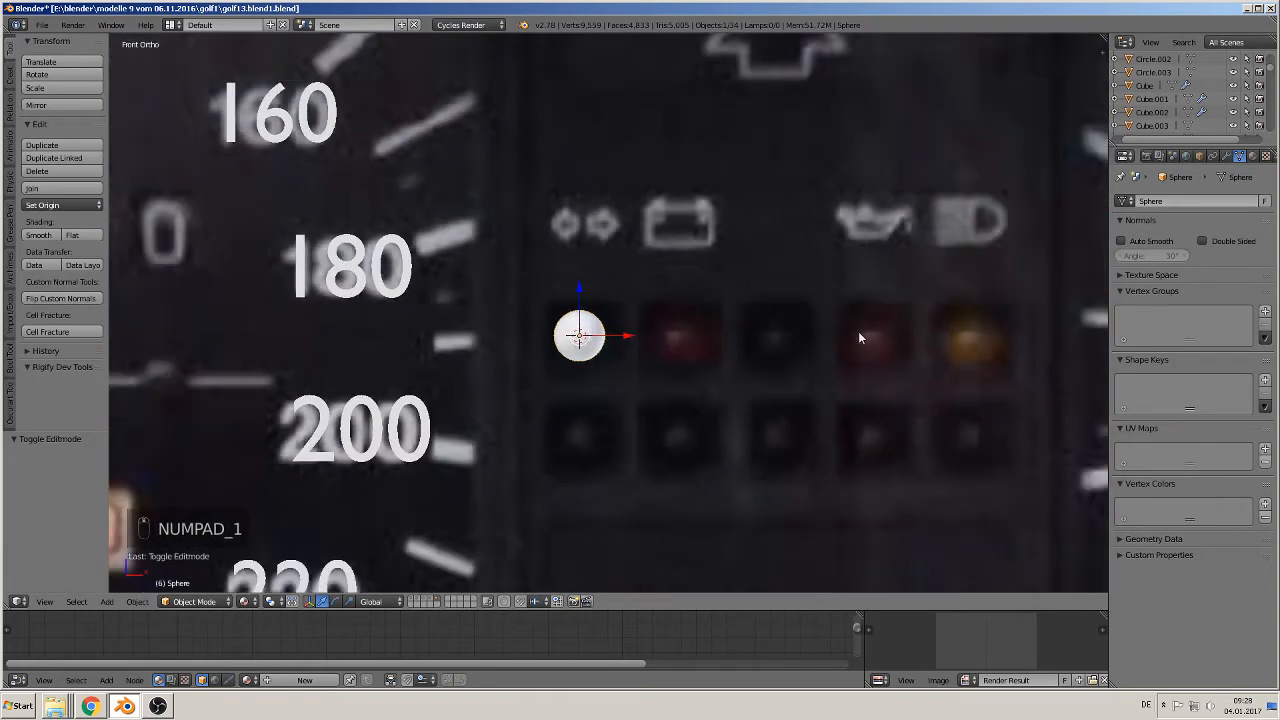
{"action": "middle_click_drag", "start_coordinate": [737, 395], "coordinate": [470, 368], "text": "shift"}
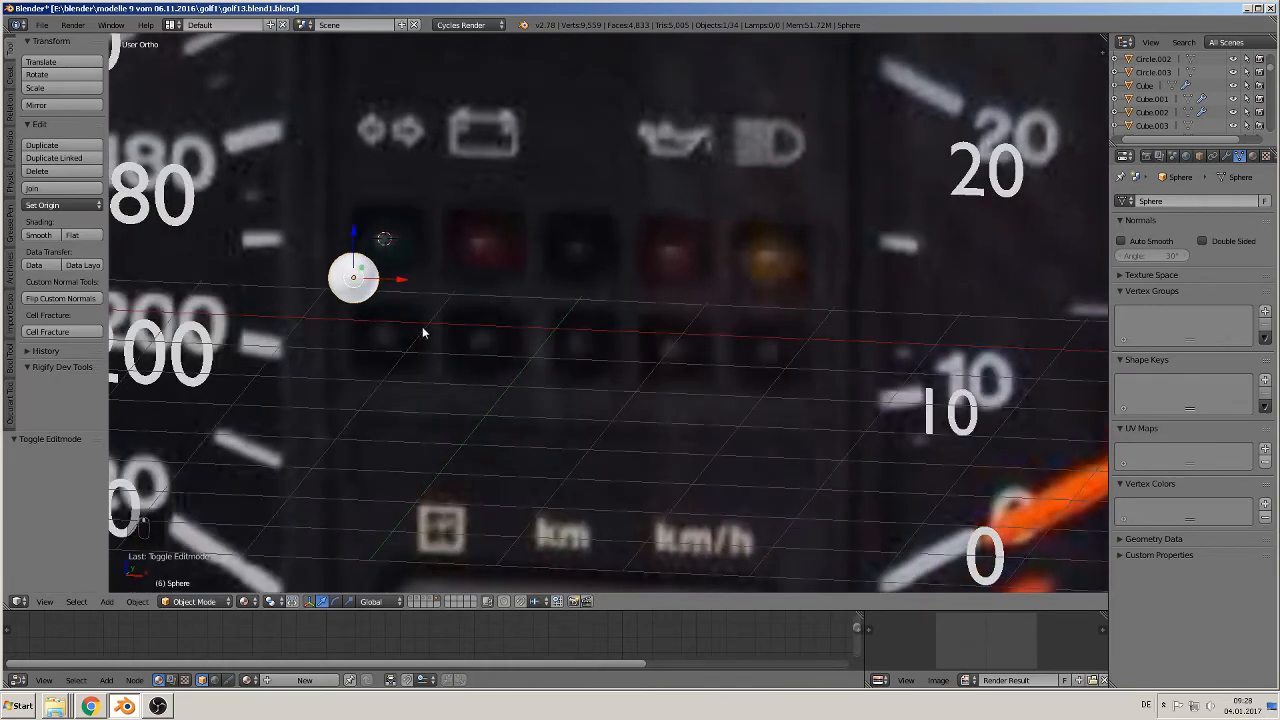
{"action": "left_click", "coordinate": [36, 235]}
Extrude the half sphere's open rim about 0.184 along Y towards the cluster to form a short cylindrical base
{"action": "middle_click_drag", "start_coordinate": [247, 306], "coordinate": [531, 397]}
{"action": "scroll", "coordinate": [299, 314], "scroll_direction": "up", "scroll_amount": 3}
{"action": "scroll", "coordinate": [531, 397], "scroll_direction": "up", "scroll_amount": 2}
{"action": "key", "text": "Tab"}
{"action": "right_click", "coordinate": [379, 307], "text": "alt"}
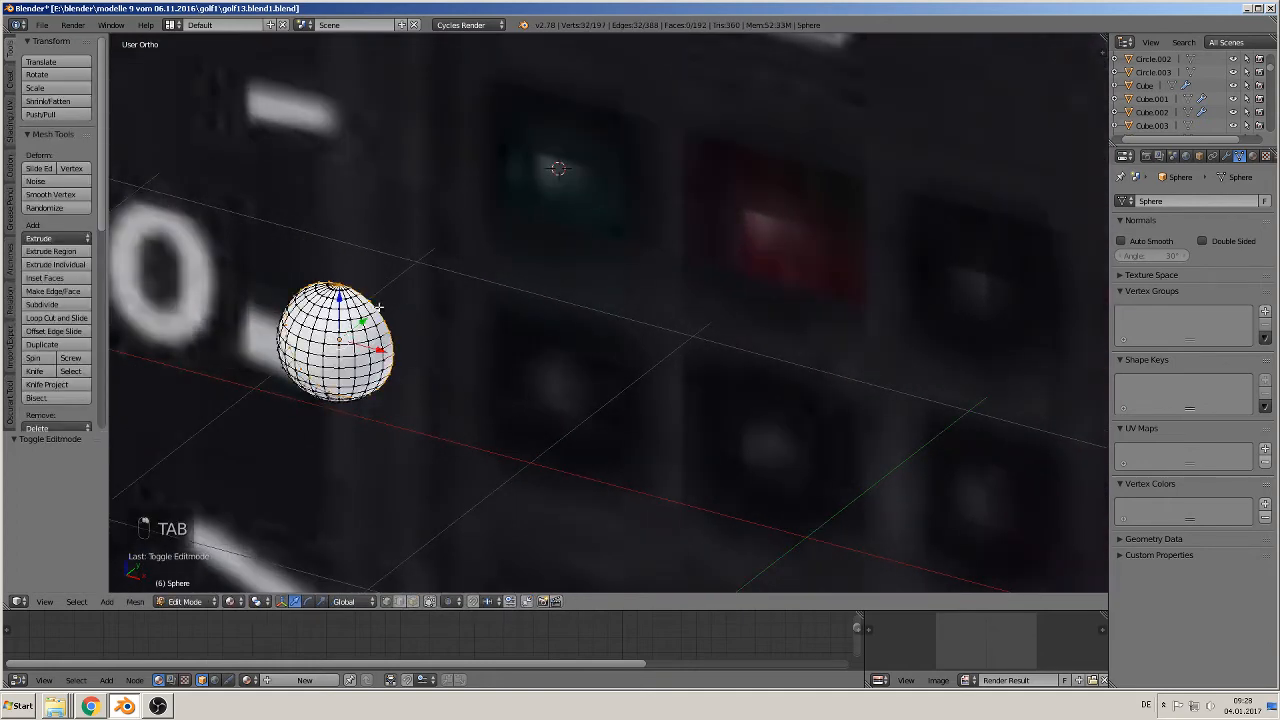
{"action": "middle_click_drag", "start_coordinate": [425, 363], "coordinate": [420, 395]}
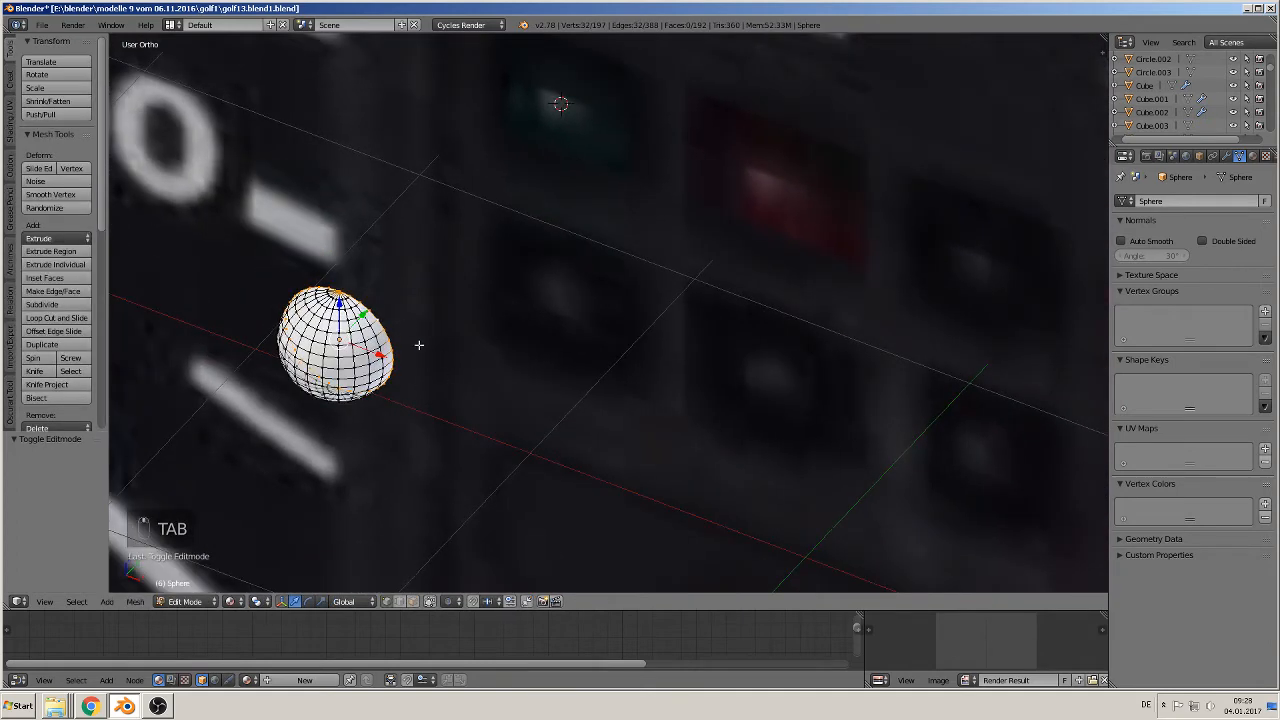
{"action": "key", "text": "e"}
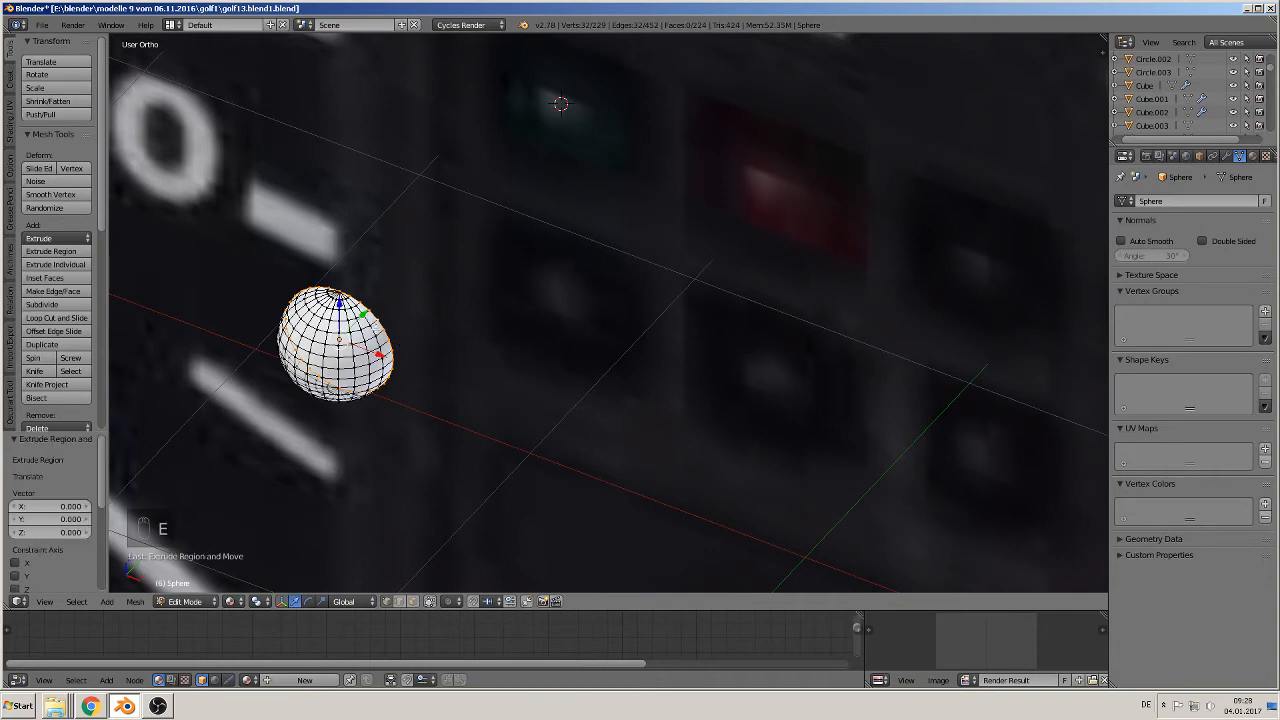
{"action": "left_click_drag", "start_coordinate": [364, 314], "coordinate": [396, 293]}
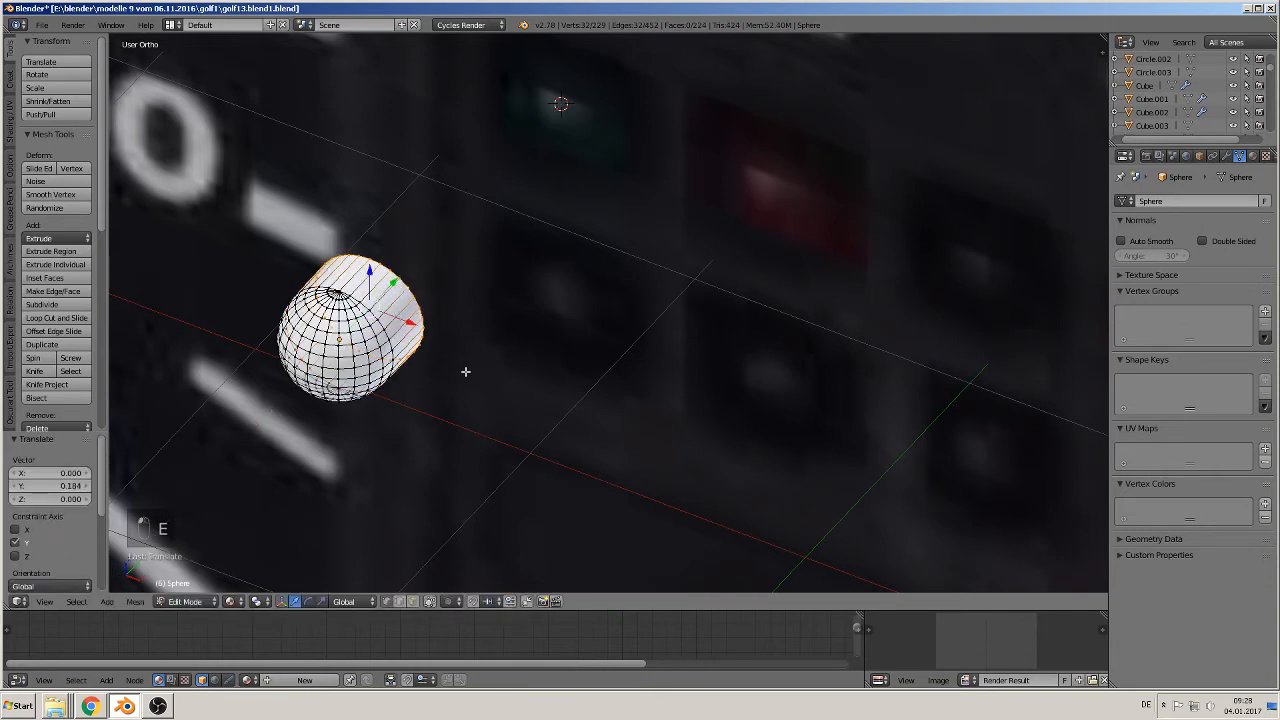
{"action": "key", "text": "Tab"}
{"action": "middle_click_drag", "start_coordinate": [466, 364], "coordinate": [502, 322]}
{"action": "key", "text": "KP_1"}
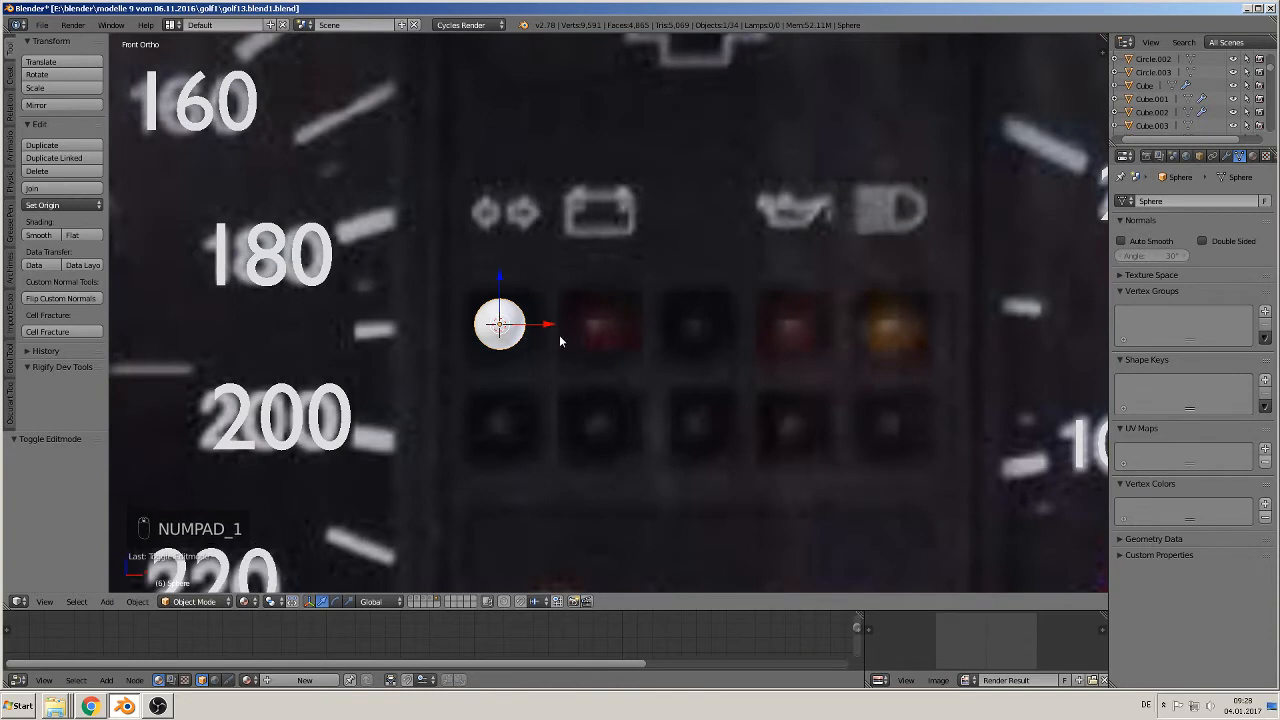
{"action": "key", "text": "shift+d"}
{"action": "key", "text": "x"}
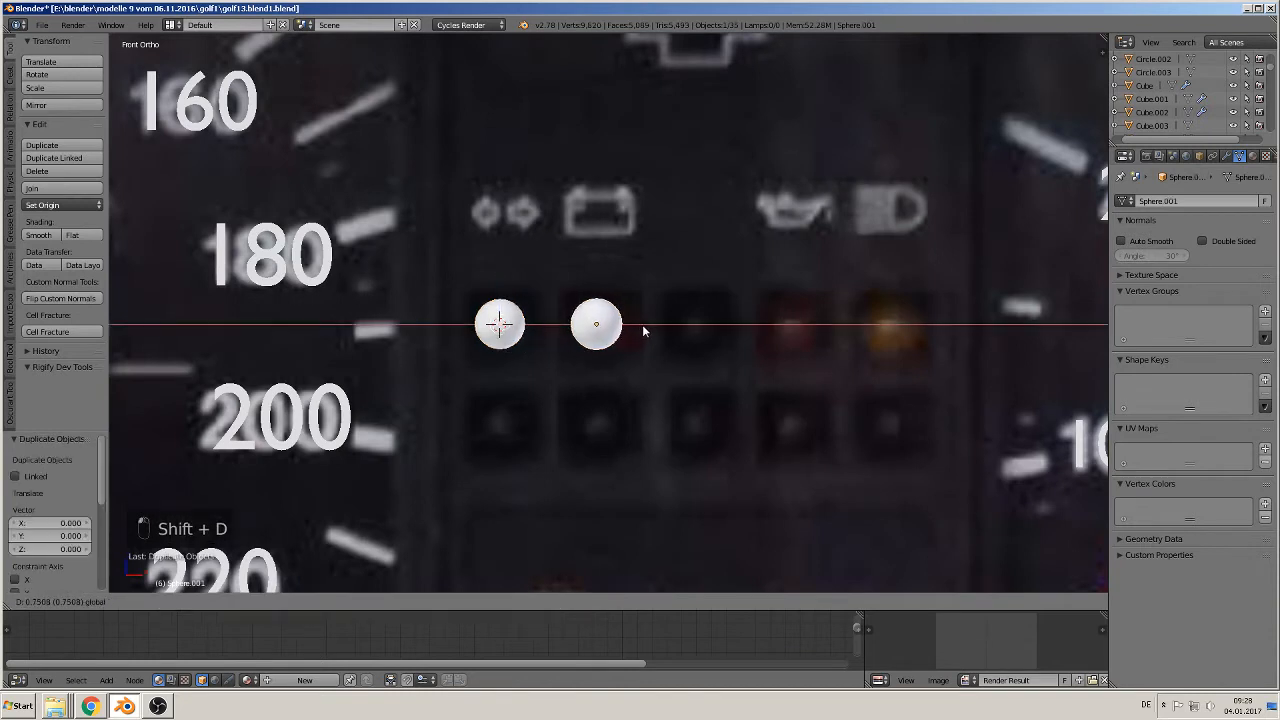
{"action": "left_click", "coordinate": [640, 326]}
{"action": "key", "text": "x"}
{"action": "left_click", "coordinate": [610, 326]}
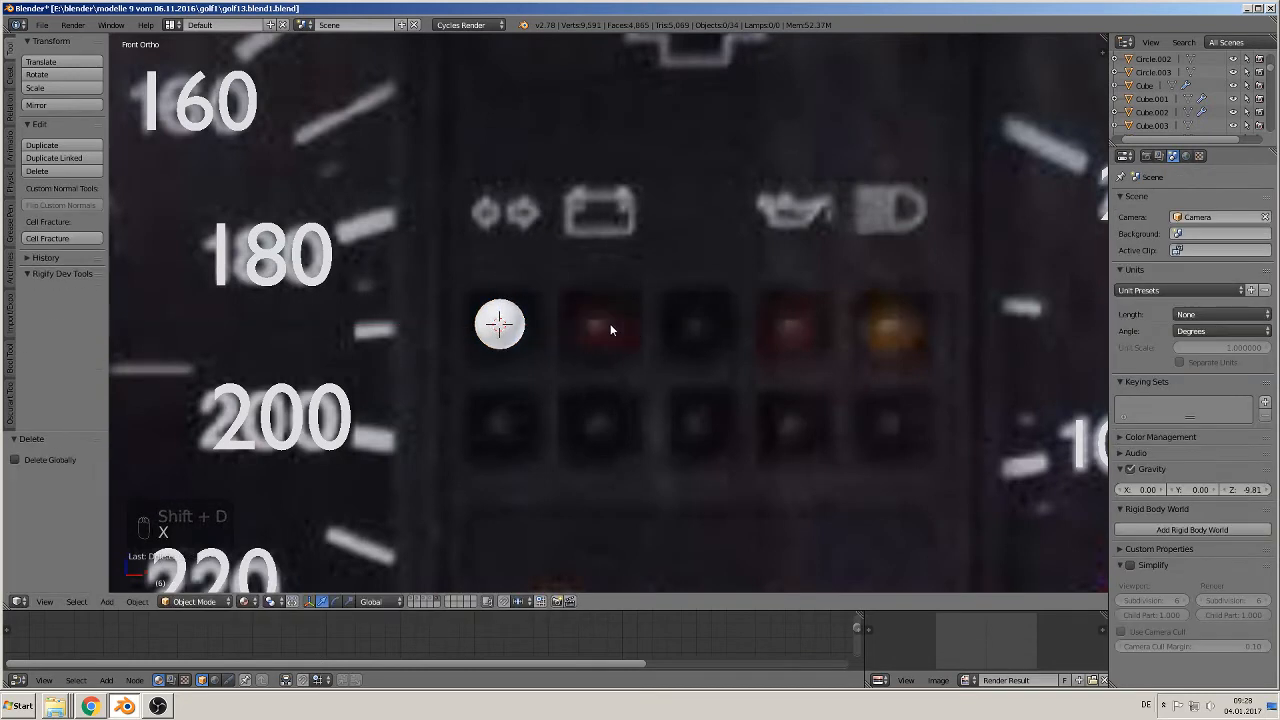
Duplicate the lamp along X onto the second indicator, about 0.808 away, and again onto the third indicator of the upper row
{"action": "right_click", "coordinate": [514, 328]}
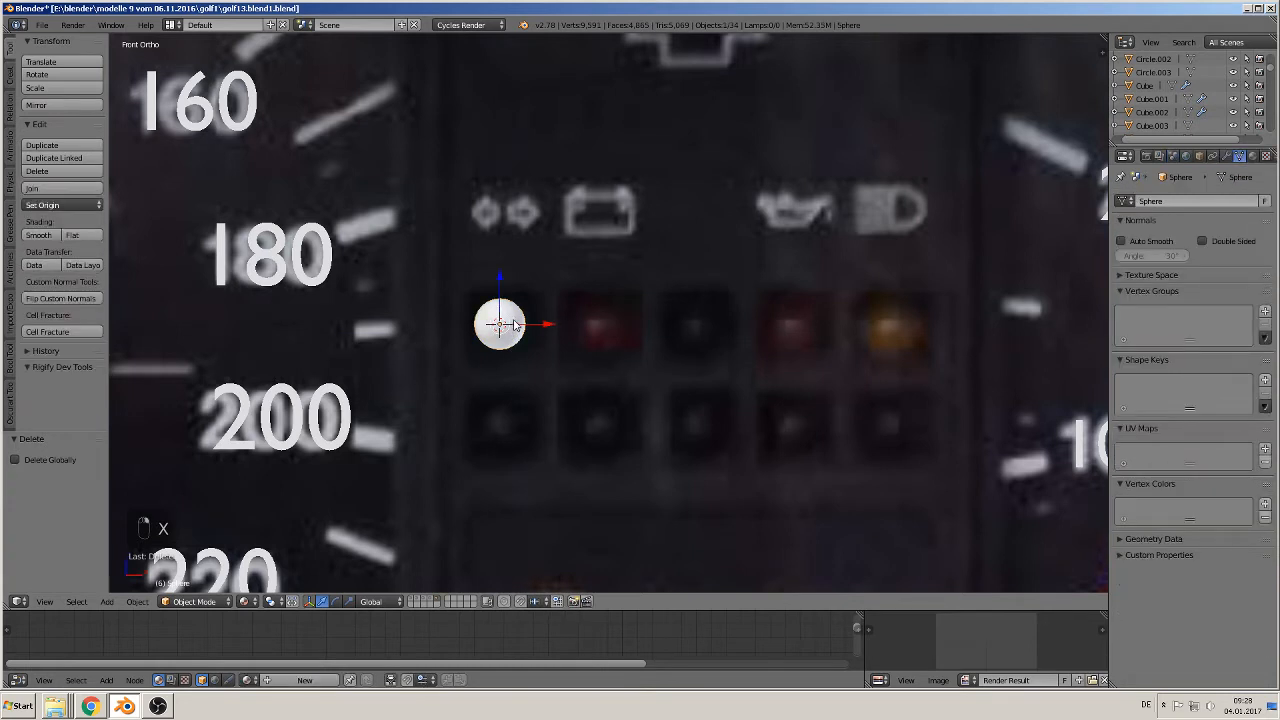
{"action": "key", "text": "shift+d"}
{"action": "key", "text": "x"}
{"action": "left_click", "coordinate": [653, 327]}
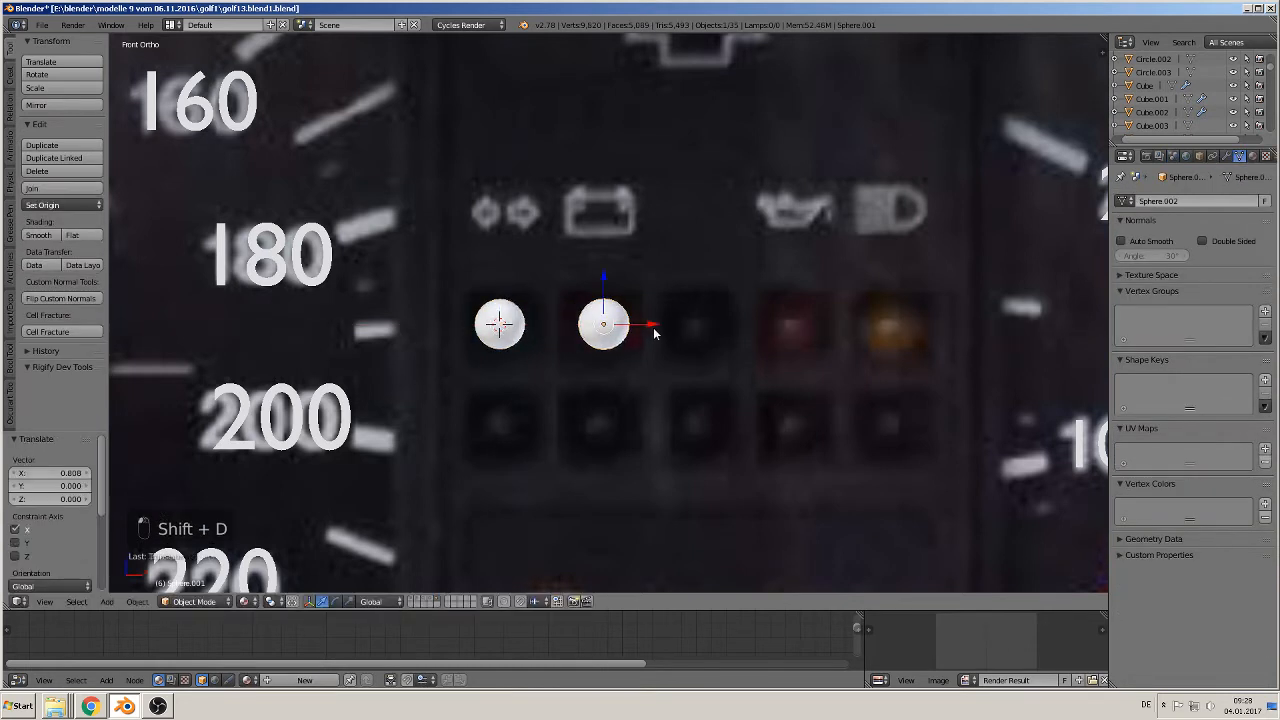
{"action": "key", "text": "shift+d"}
{"action": "key", "text": "x"}
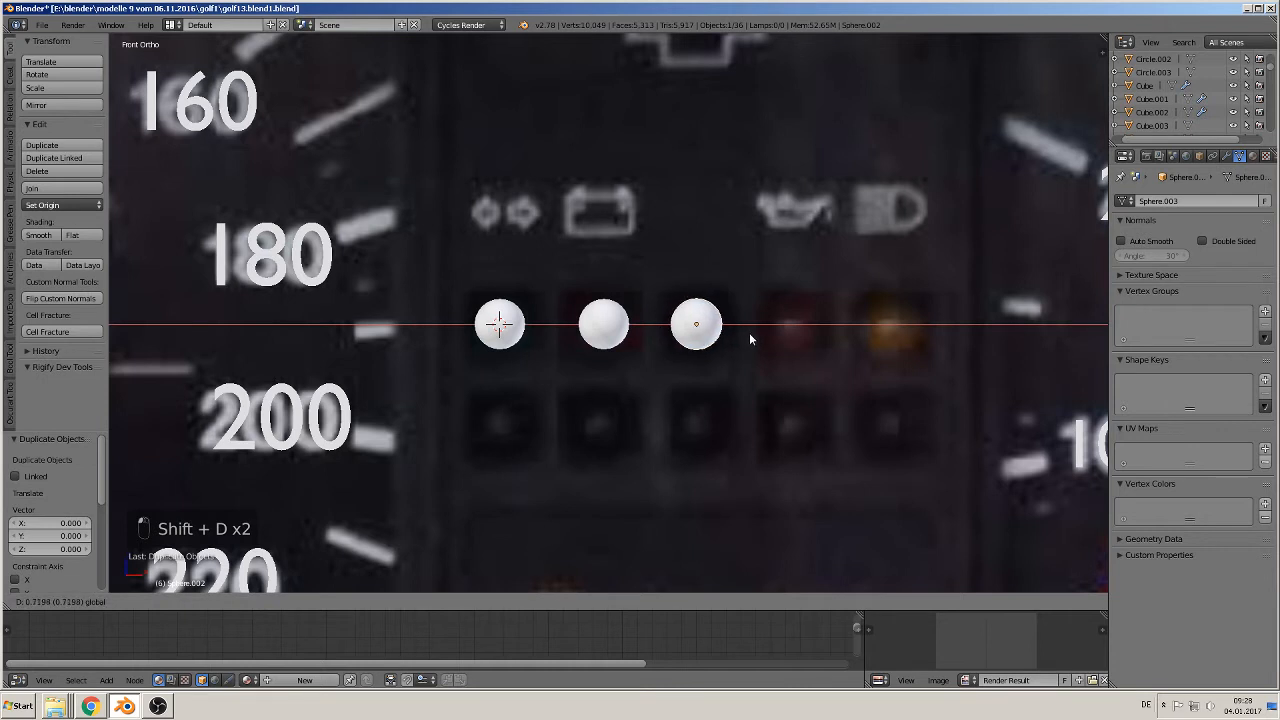
{"action": "left_click", "coordinate": [749, 333]}
Duplicate the lamp along X onto the fourth indicator, about 0.73 further, and again onto the yellow fifth indicator
{"action": "key", "text": "shift+d"}
{"action": "key", "text": "x"}
{"action": "left_click", "coordinate": [839, 337]}
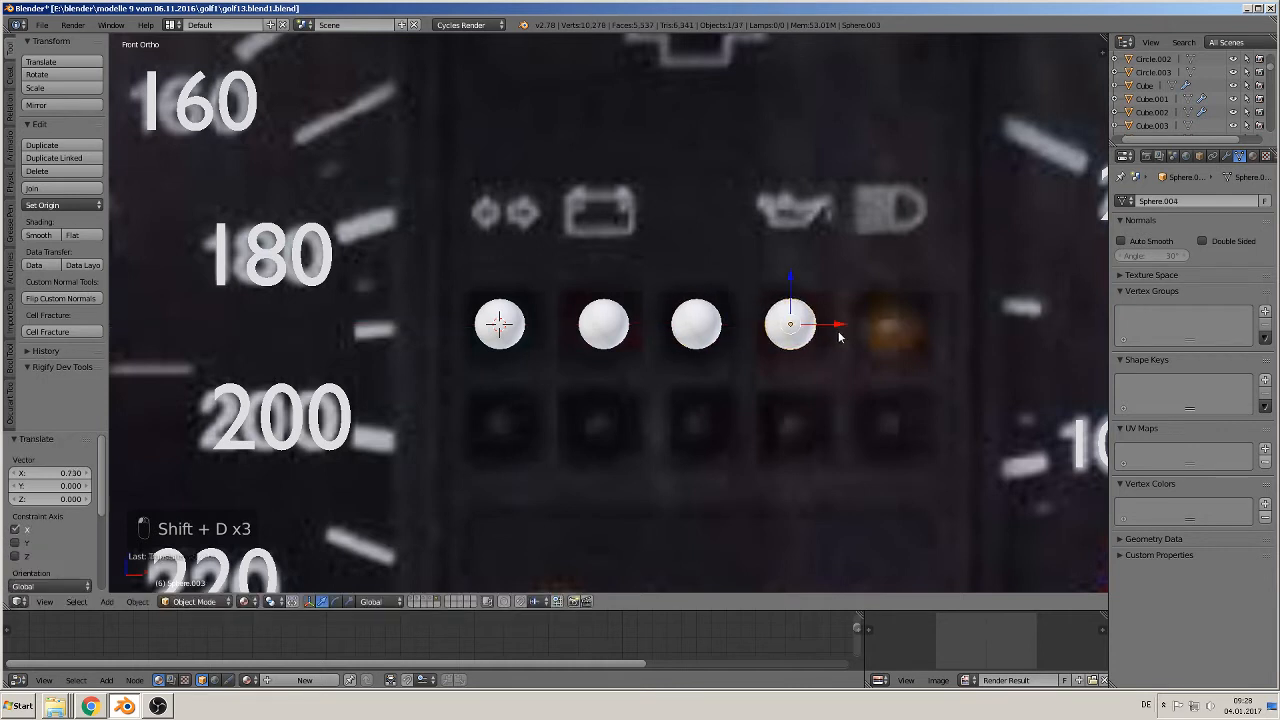
{"action": "key", "text": "shift+d"}
{"action": "key", "text": "x"}
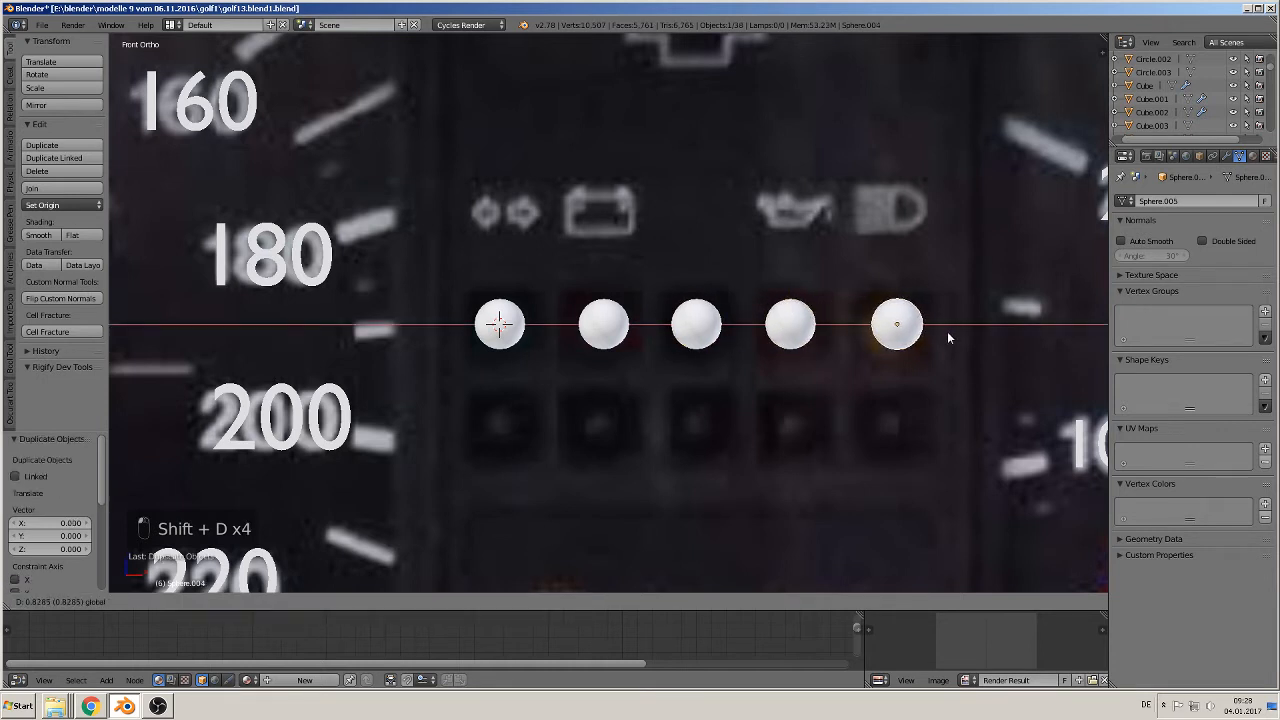
{"action": "left_click", "coordinate": [949, 338]}
{"action": "key", "text": "shift+d"}
{"action": "key", "text": "z"}
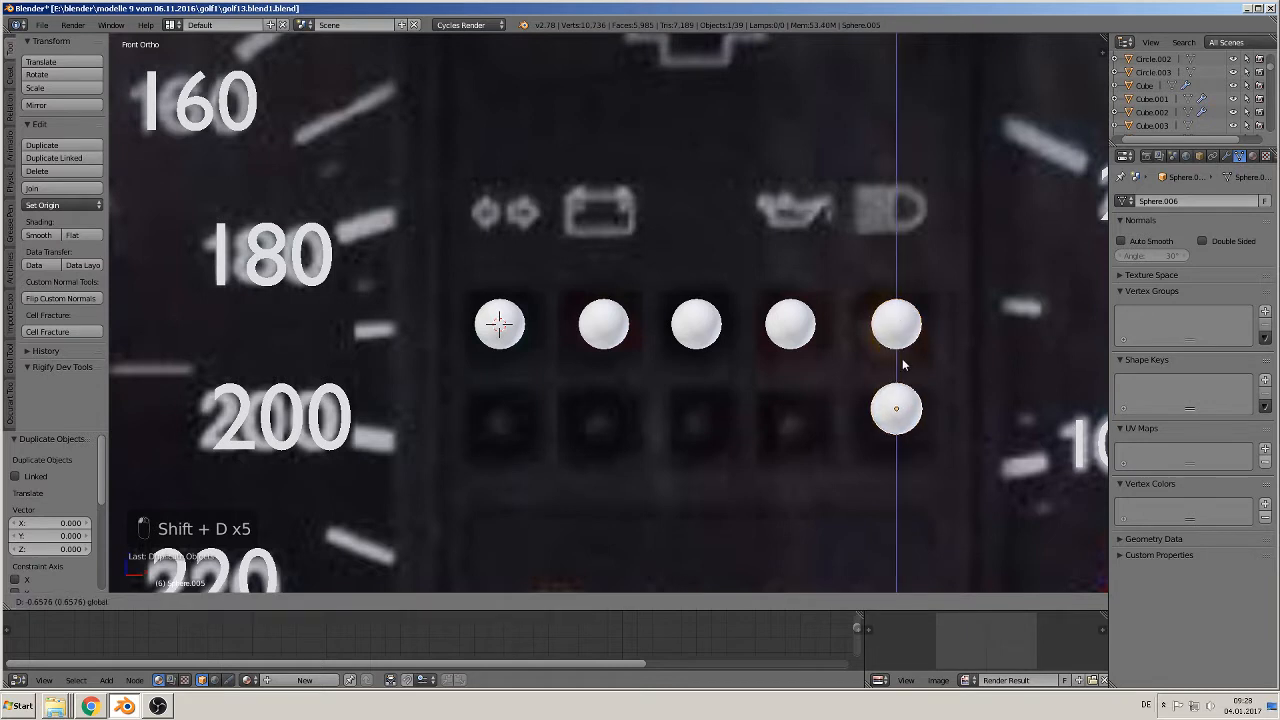
{"action": "left_click", "coordinate": [896, 371]}
{"action": "key", "text": "x"}
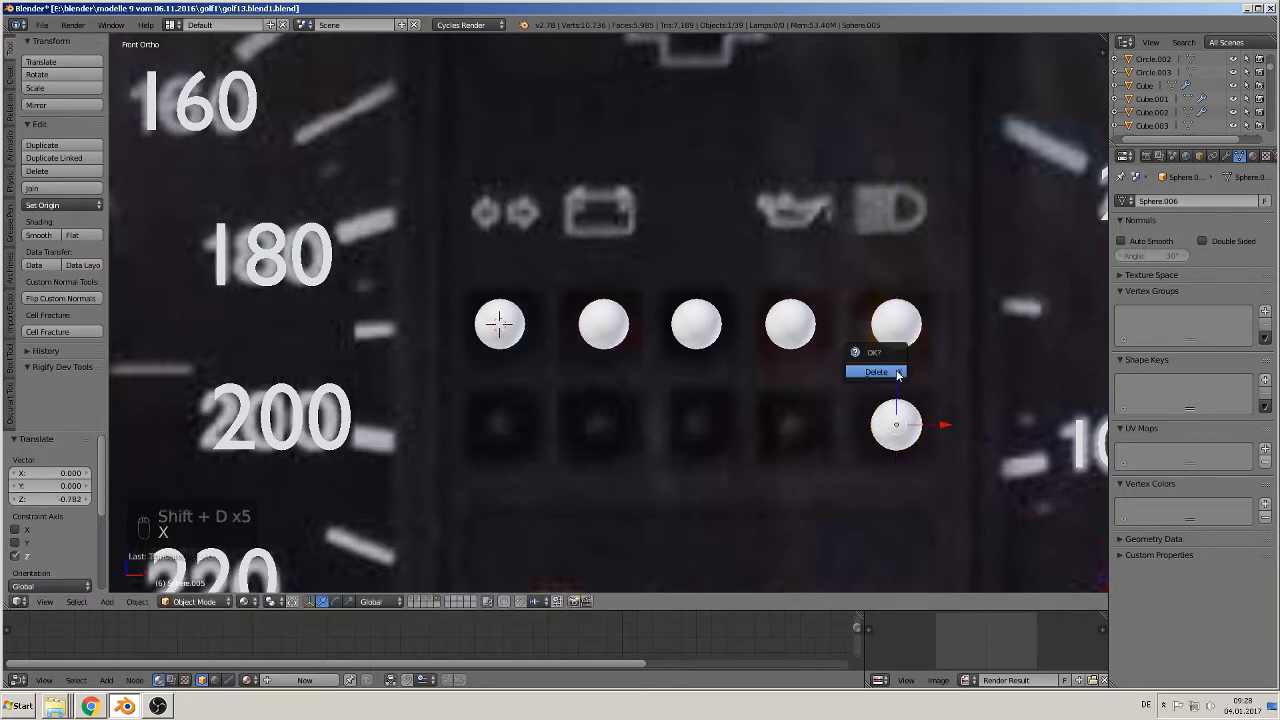
{"action": "left_click", "coordinate": [876, 372]}
Duplicate all five upper lamps together, move the copies down along Z onto the lower indicator row, and clear the selection
{"action": "right_click", "coordinate": [785, 333], "text": "shift"}
{"action": "right_click", "coordinate": [703, 329], "text": "shift"}
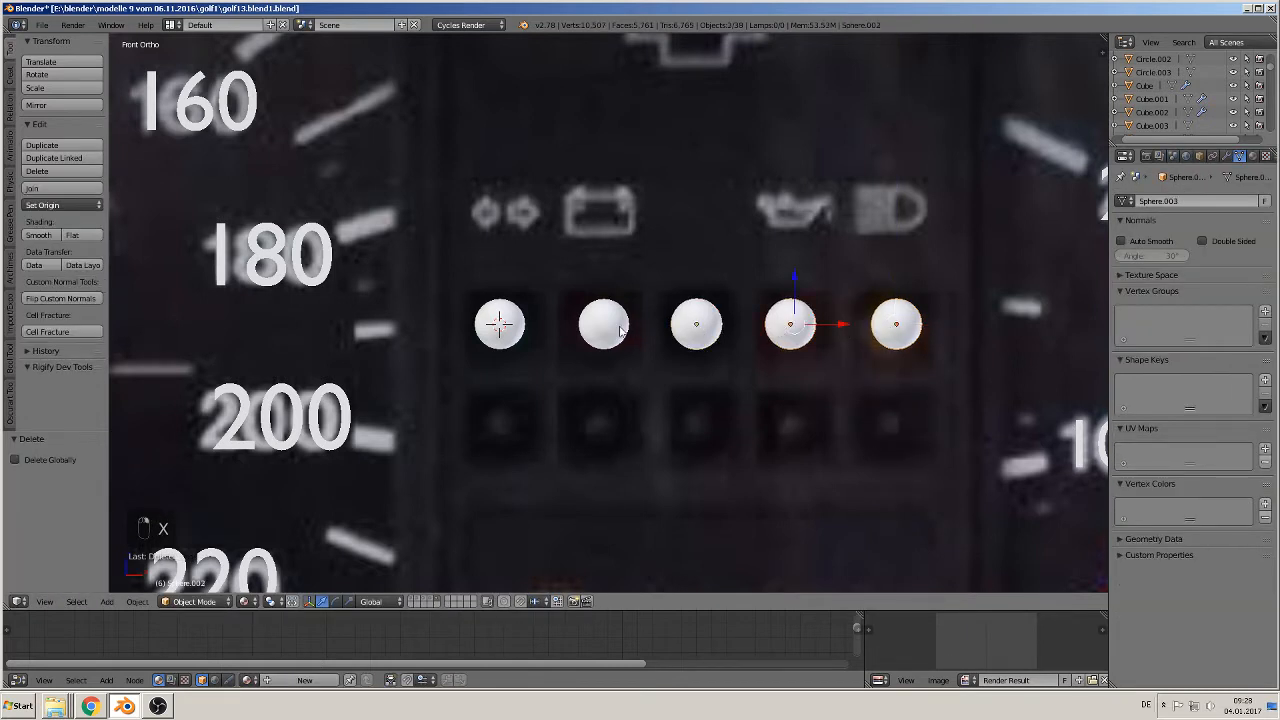
{"action": "right_click", "coordinate": [620, 332], "text": "shift"}
{"action": "right_click", "coordinate": [506, 326], "text": "shift"}
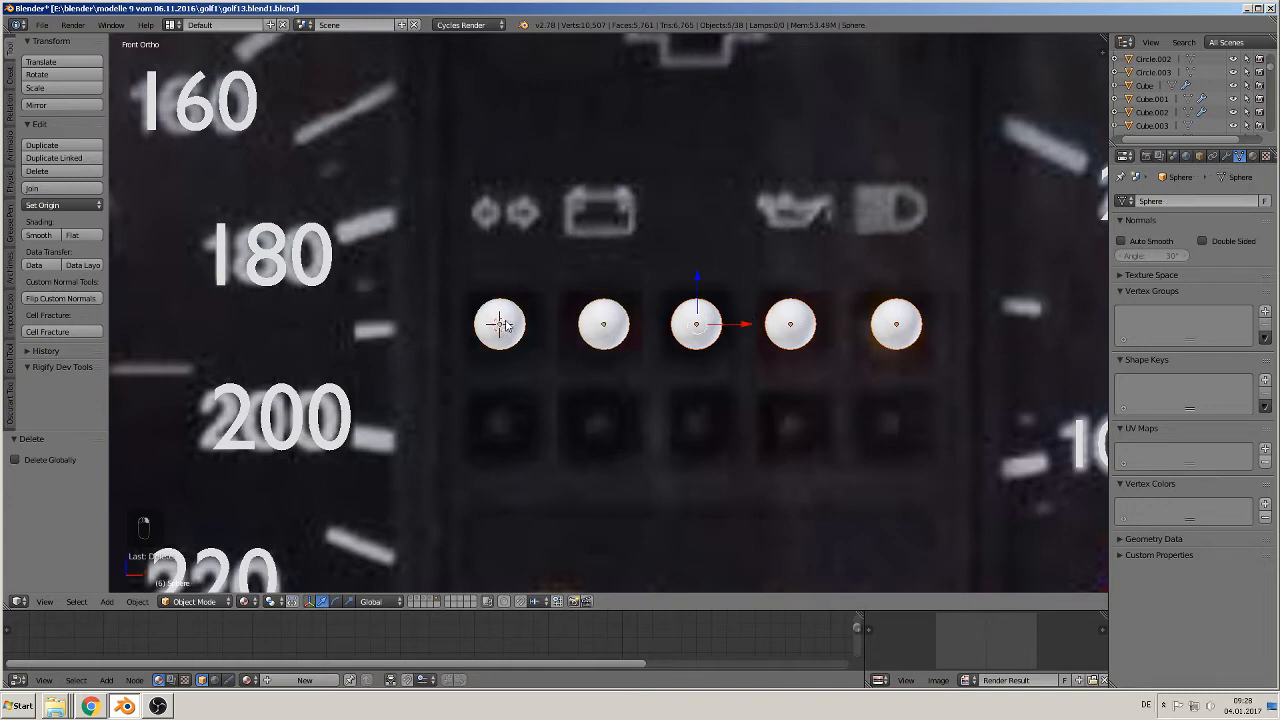
{"action": "key", "text": "shift+d"}
{"action": "right_click", "coordinate": [506, 326]}
{"action": "left_click_drag", "start_coordinate": [699, 280], "coordinate": [699, 387]}
{"action": "scroll", "coordinate": [699, 387], "scroll_direction": "down", "scroll_amount": 5}
{"action": "mouse_move", "coordinate": [699, 389]}
{"action": "middle_mouse_down"}
{"action": "mouse_move", "coordinate": [643, 429]}
{"action": "mouse_move", "coordinate": [719, 402]}
{"action": "middle_mouse_up"}
{"action": "key", "text": "a"}
{"action": "scroll", "coordinate": [665, 412], "scroll_direction": "up", "scroll_amount": 2}
{"action": "key", "text": "KP_1"}
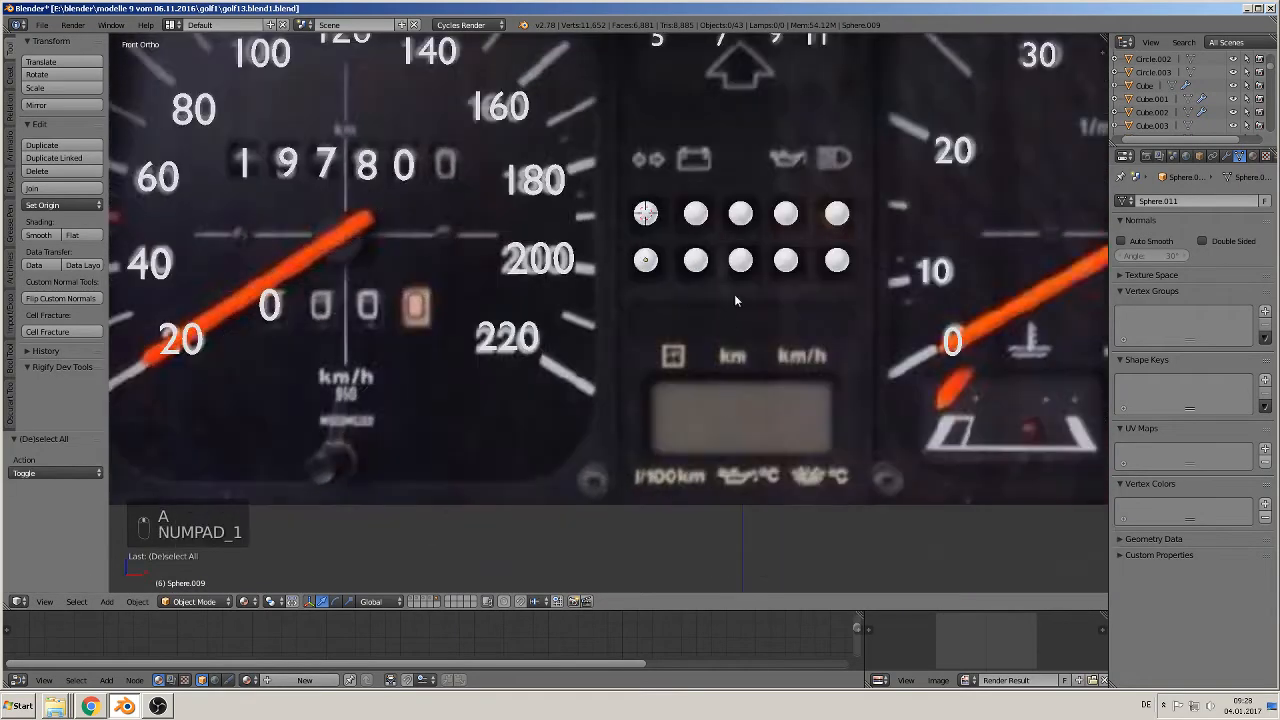
Place the 3D cursor on the upper-left corner of the red battery symbol in the reference image
{"action": "scroll", "coordinate": [737, 297], "scroll_direction": "up", "scroll_amount": 2}
{"action": "middle_click_drag", "start_coordinate": [709, 249], "coordinate": [651, 420], "text": "shift"}
{"action": "scroll", "coordinate": [633, 337], "scroll_direction": "down", "scroll_amount": 3}
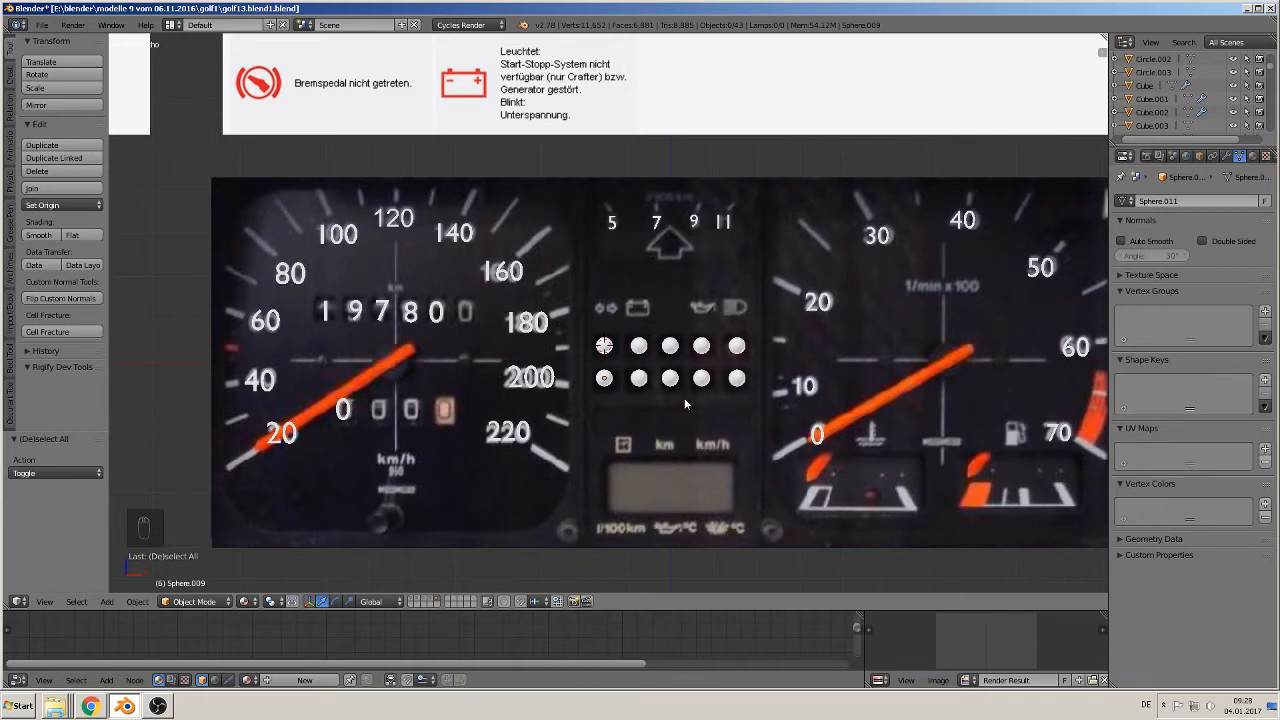
{"action": "middle_click_drag", "start_coordinate": [589, 215], "coordinate": [774, 396], "text": "shift"}
{"action": "scroll", "coordinate": [740, 307], "scroll_direction": "up", "scroll_amount": 6}
{"action": "middle_click_drag", "start_coordinate": [747, 255], "coordinate": [657, 414], "text": "shift"}
{"action": "scroll", "coordinate": [672, 398], "scroll_direction": "up", "scroll_amount": 5}
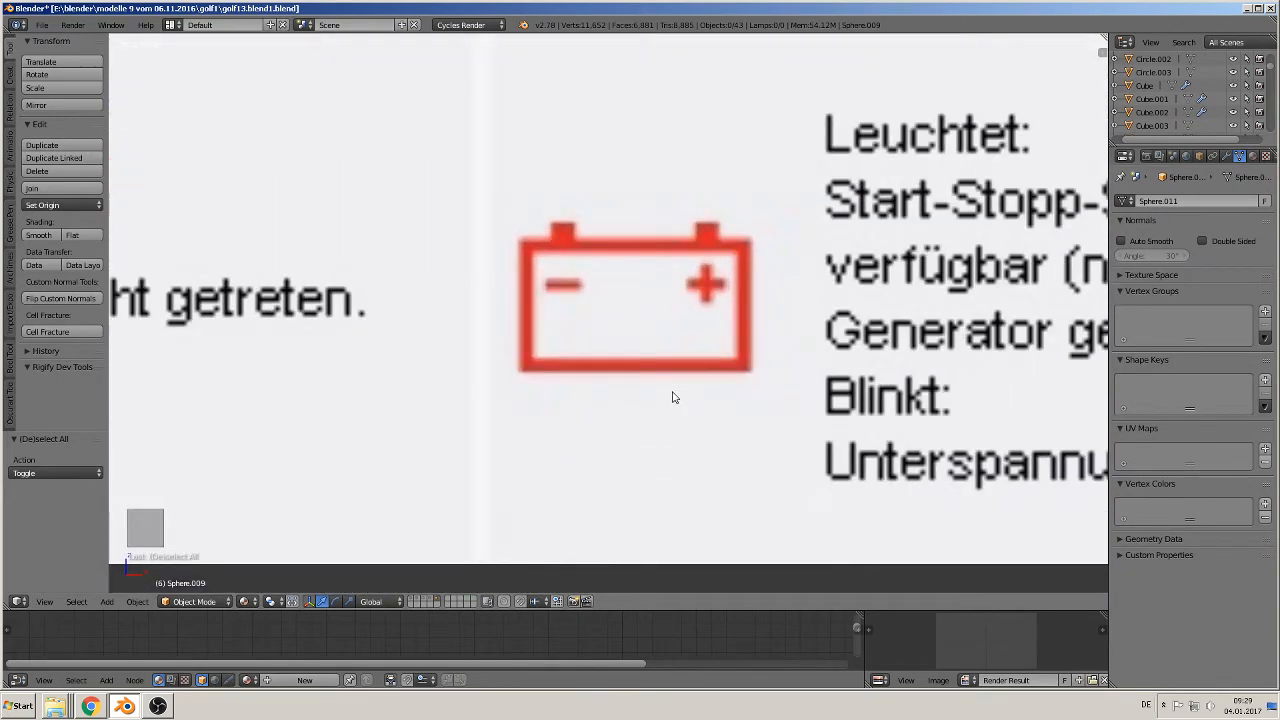
{"action": "left_click", "coordinate": [477, 189]}
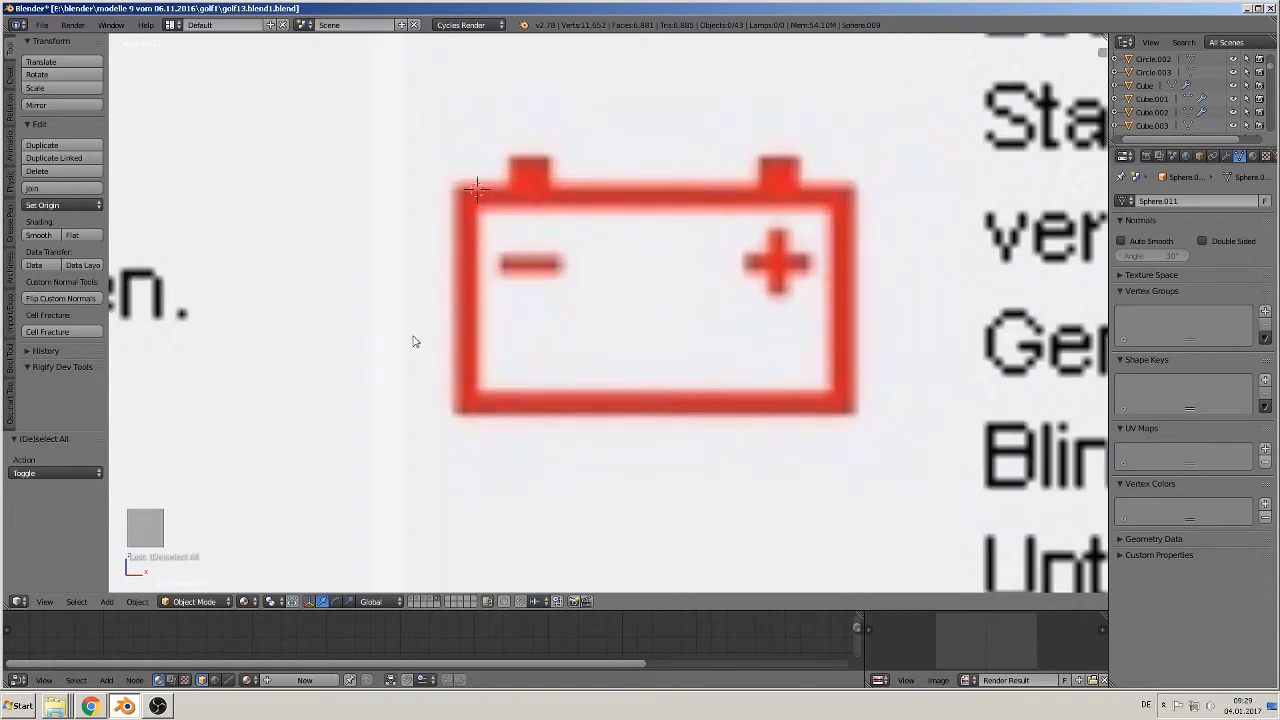
Add a plane at the 3D cursor, rotate it 90° about X, shrink it around the battery's upper-left corner and enter Edit Mode
{"action": "left_click", "coordinate": [107, 603]}
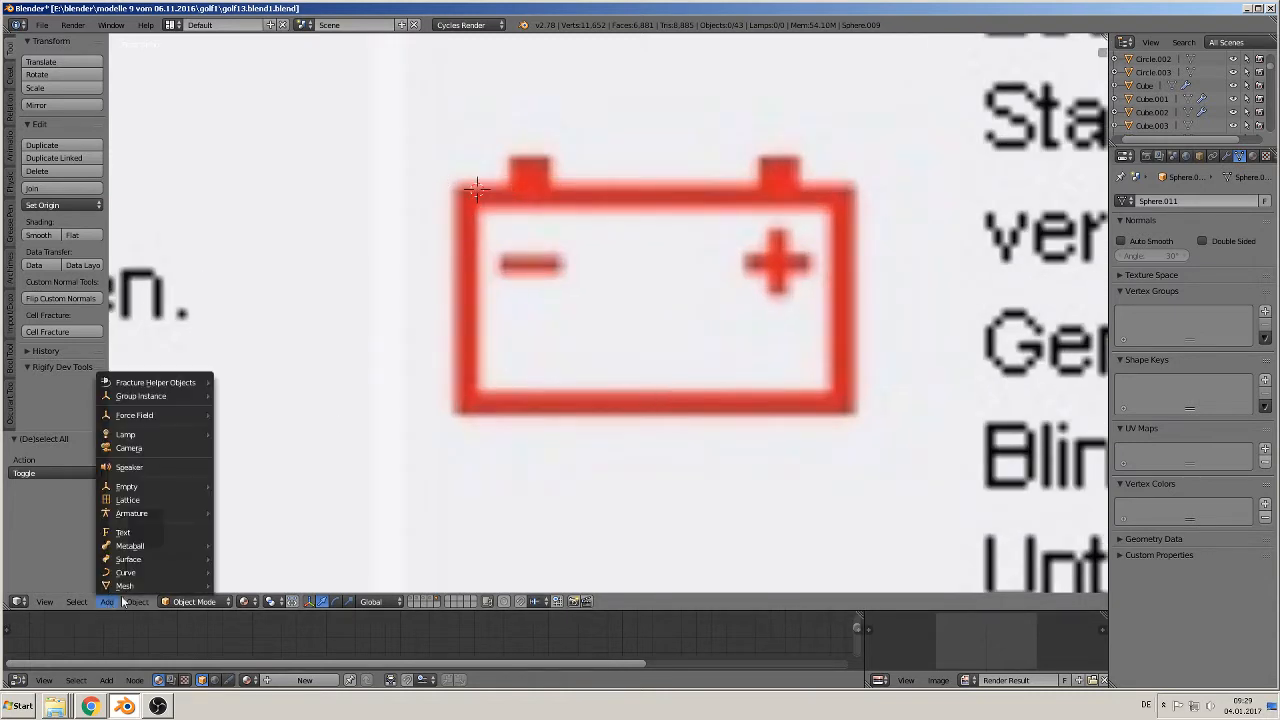
{"action": "mouse_move", "coordinate": [119, 586]}
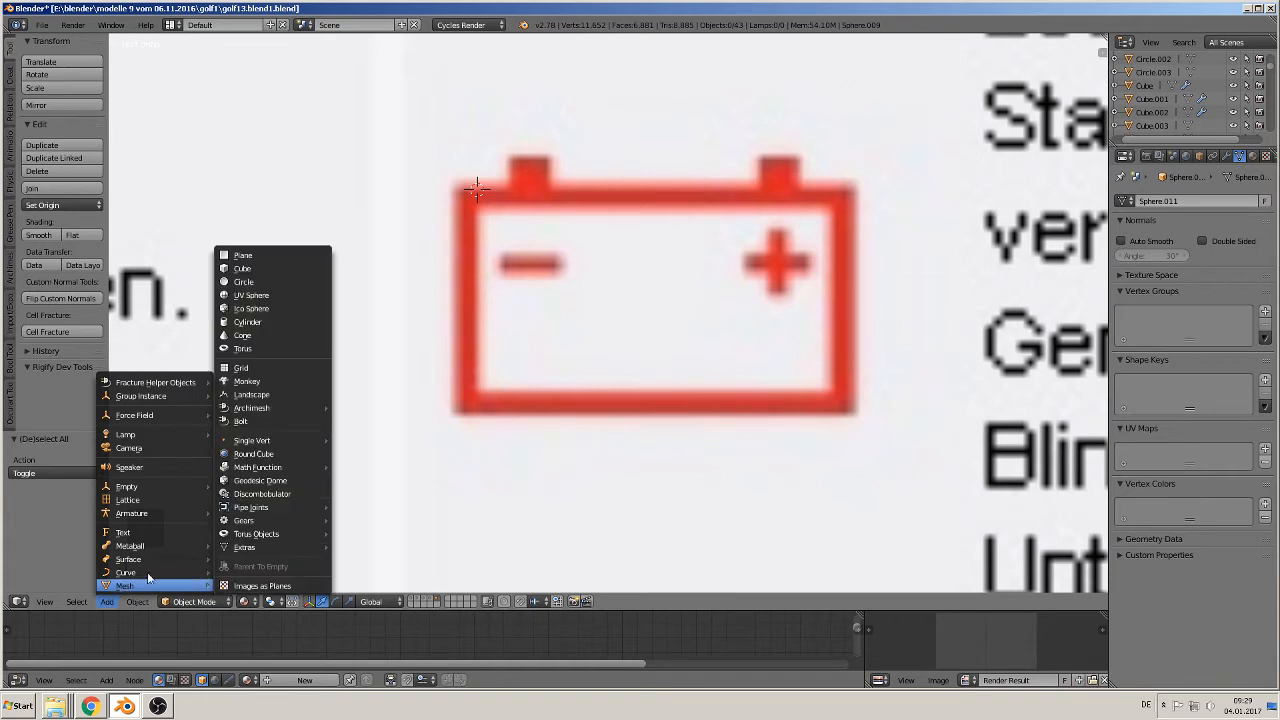
{"action": "left_click", "coordinate": [266, 255]}
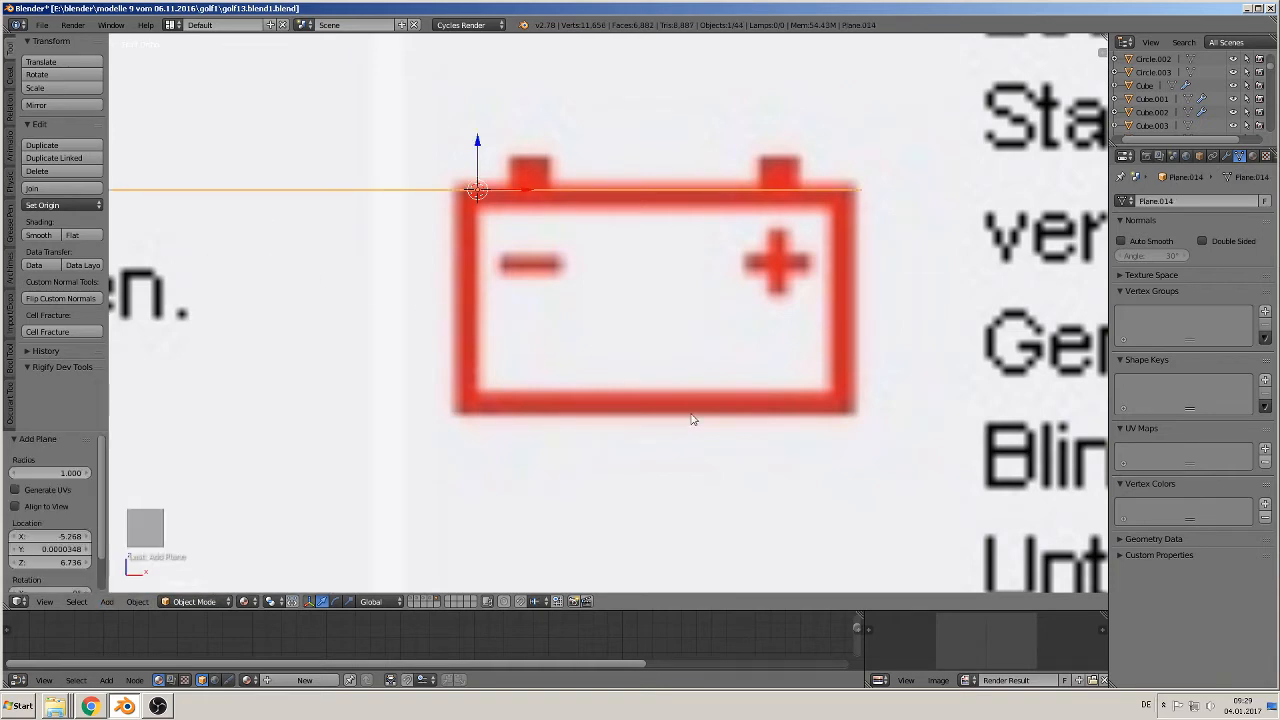
{"action": "type", "text": "rx90"}
{"action": "key", "text": "Return"}
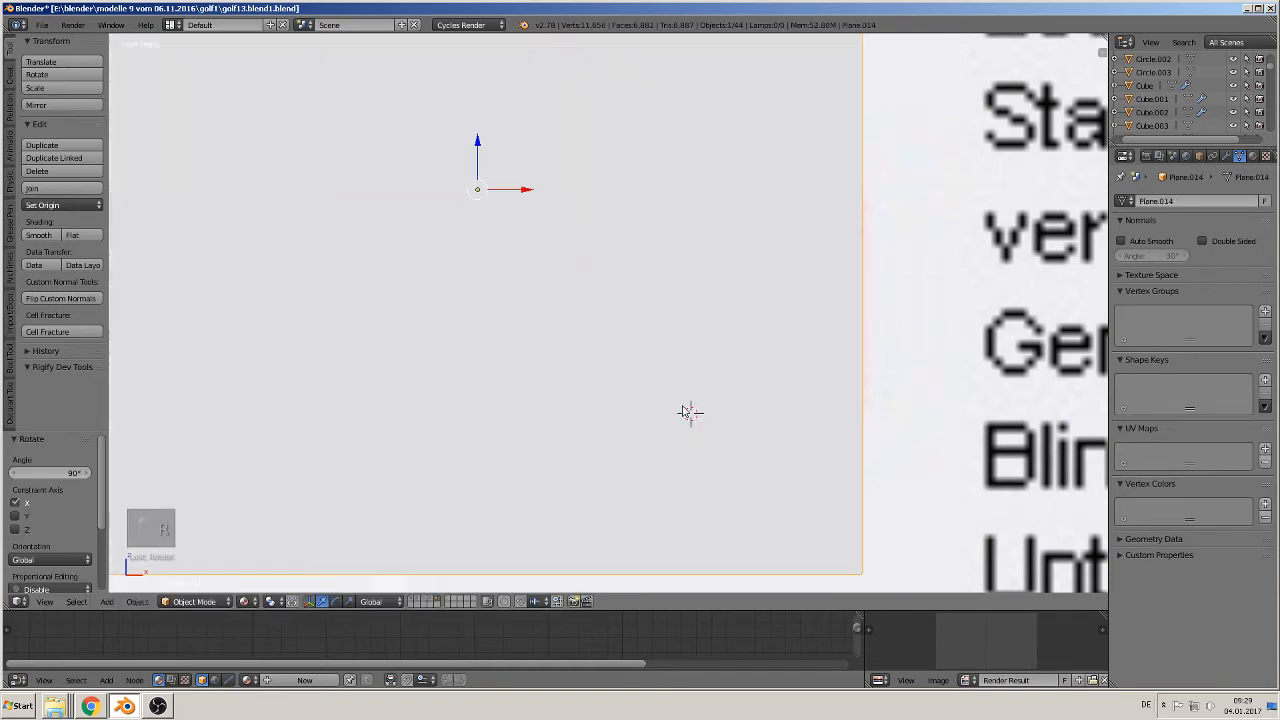
{"action": "key", "text": "s"}
{"action": "left_click", "coordinate": [516, 246]}
{"action": "key", "text": "Tab"}
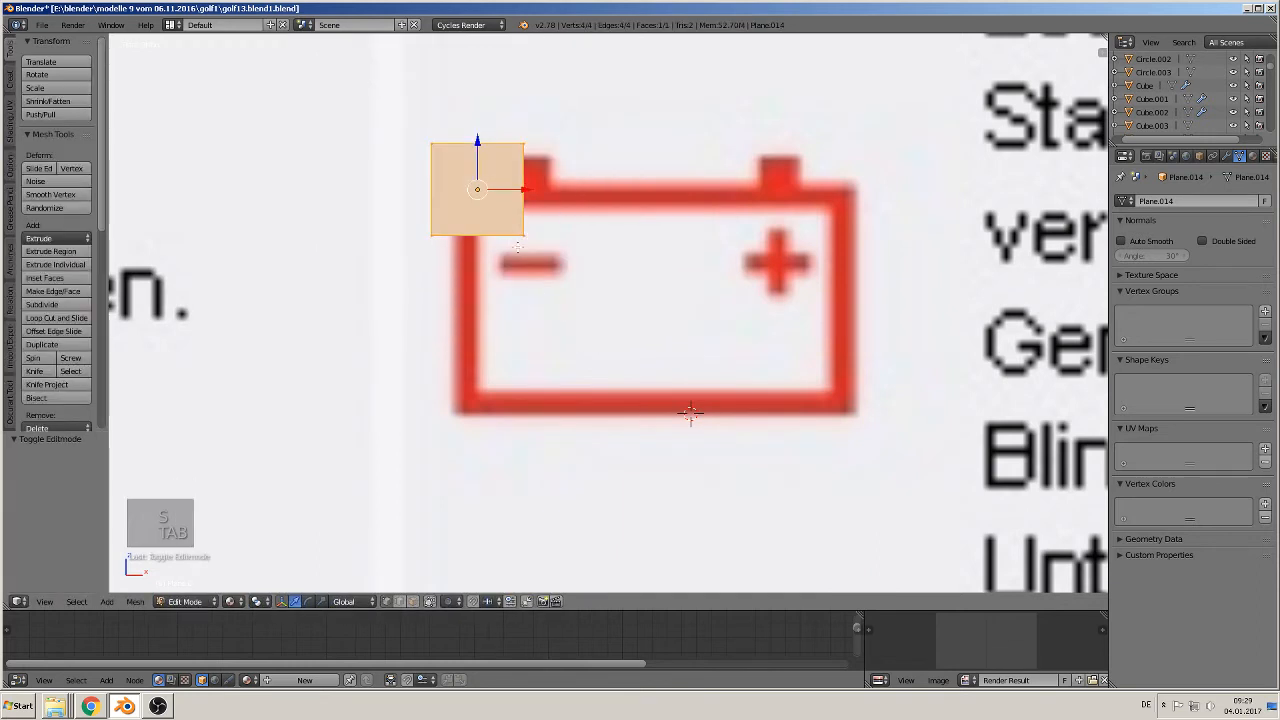
Delete all the plane's vertices except the upper-left one and move that vertex onto the battery outline's upper-left corner
{"action": "right_click", "coordinate": [540, 236]}
{"action": "right_click", "coordinate": [436, 236], "text": "shift"}
{"action": "right_click", "coordinate": [536, 137], "text": "shift"}
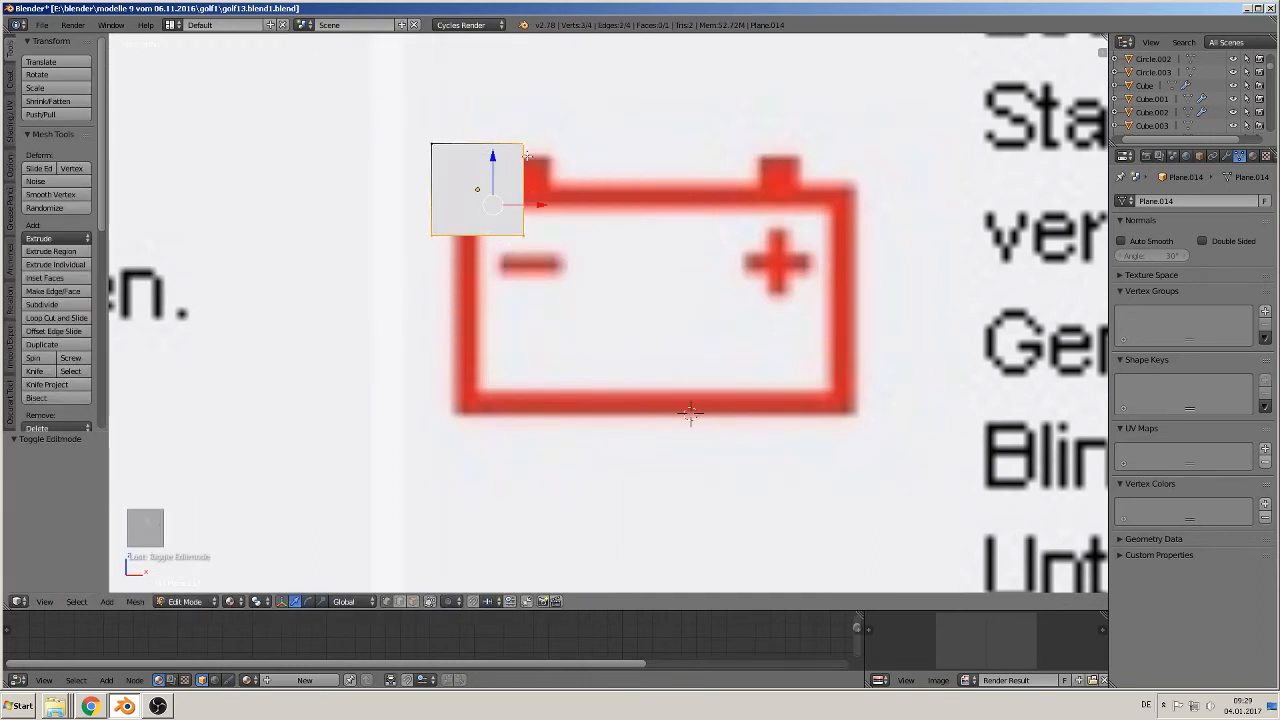
{"action": "key", "text": "x"}
{"action": "left_click", "coordinate": [527, 155]}
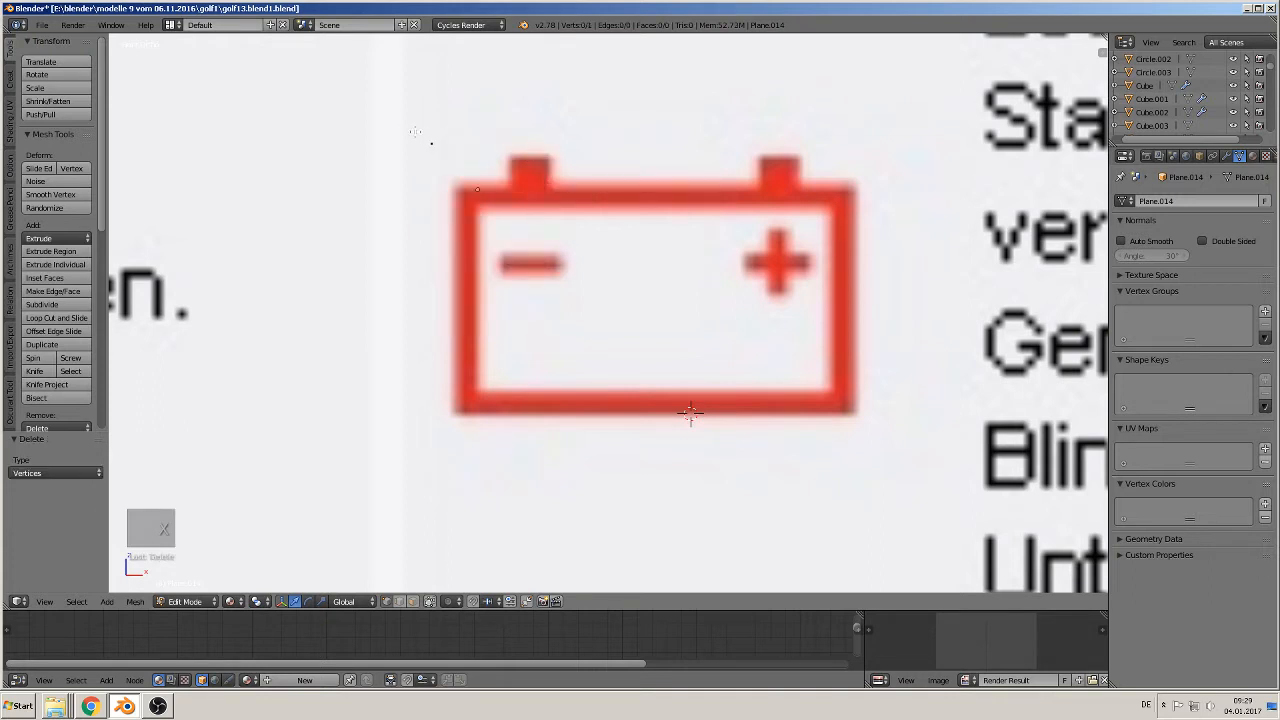
{"action": "right_click", "coordinate": [432, 145]}
{"action": "key", "text": "g"}
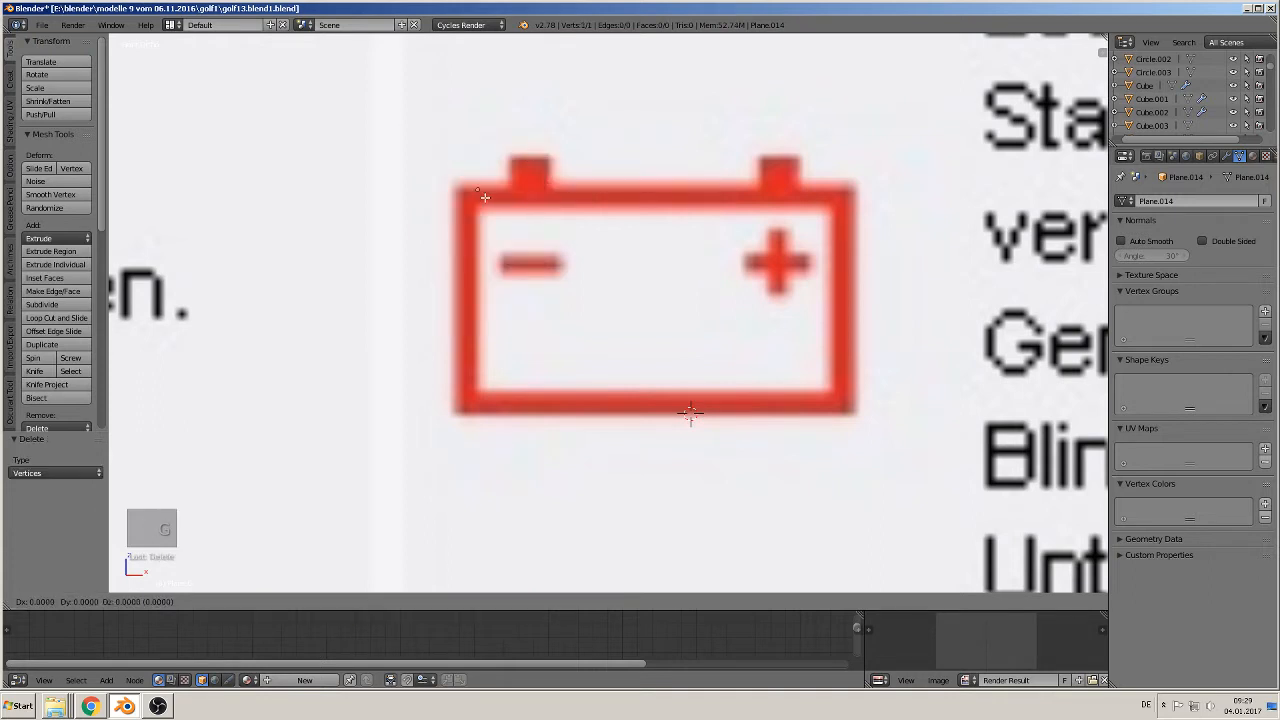
{"action": "left_click", "coordinate": [690, 412]}
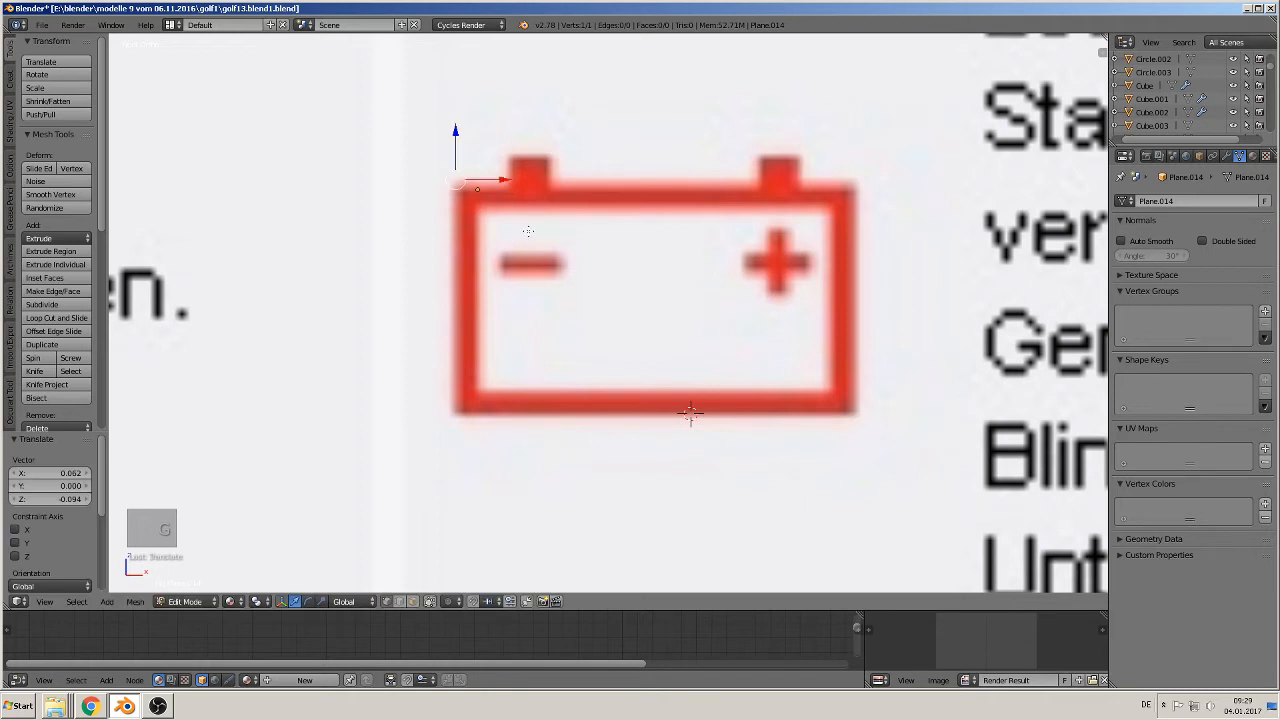
Extrude the vertex about 0.133 along the battery's top edge and trace around the minus-side terminal, about 0.109 wide and 0.062 high
{"action": "scroll", "coordinate": [720, 457], "scroll_direction": "up", "scroll_amount": 4}
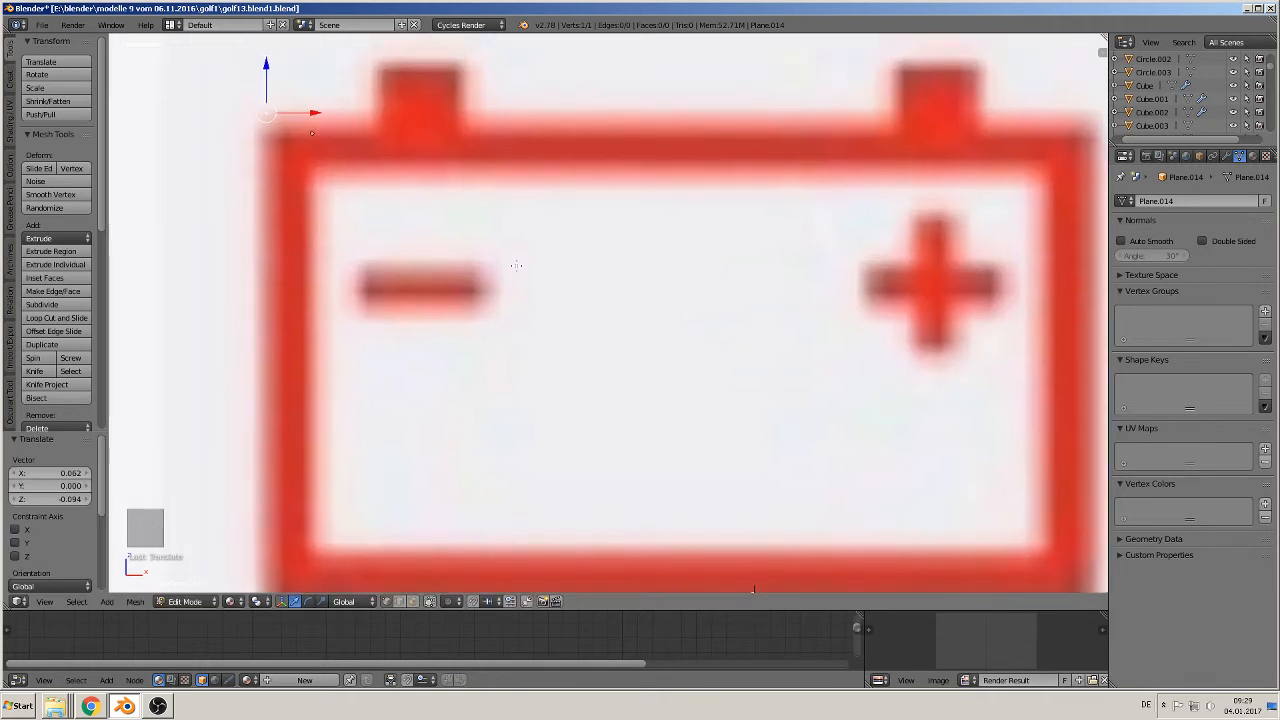
{"action": "scroll", "coordinate": [515, 268], "scroll_direction": "down", "scroll_amount": 1}
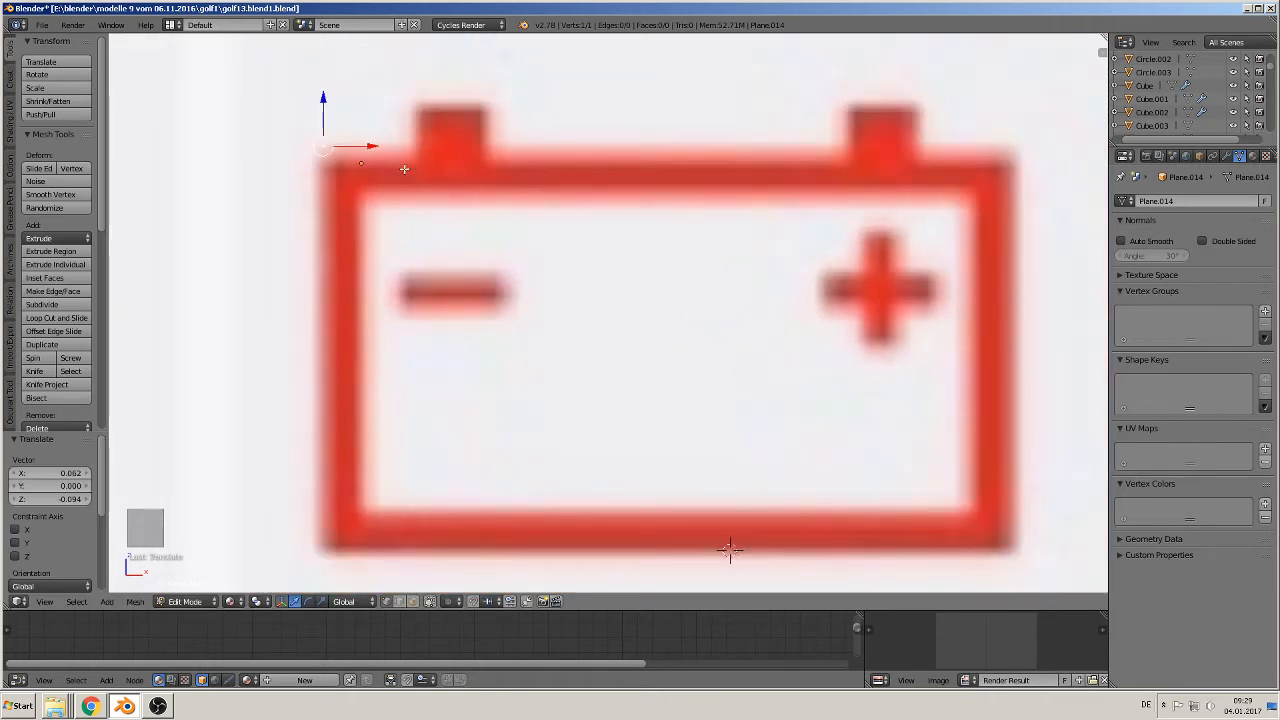
{"action": "key", "text": "e"}
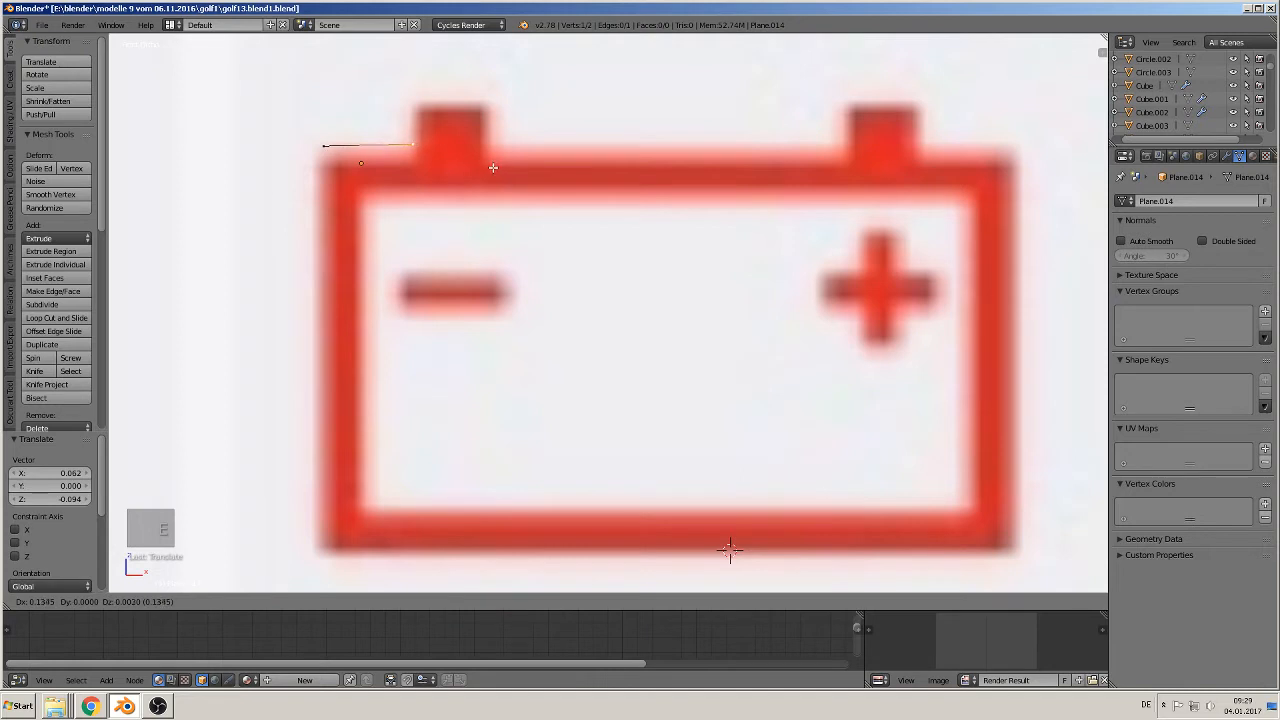
{"action": "left_click", "coordinate": [492, 167]}
{"action": "key", "text": "e"}
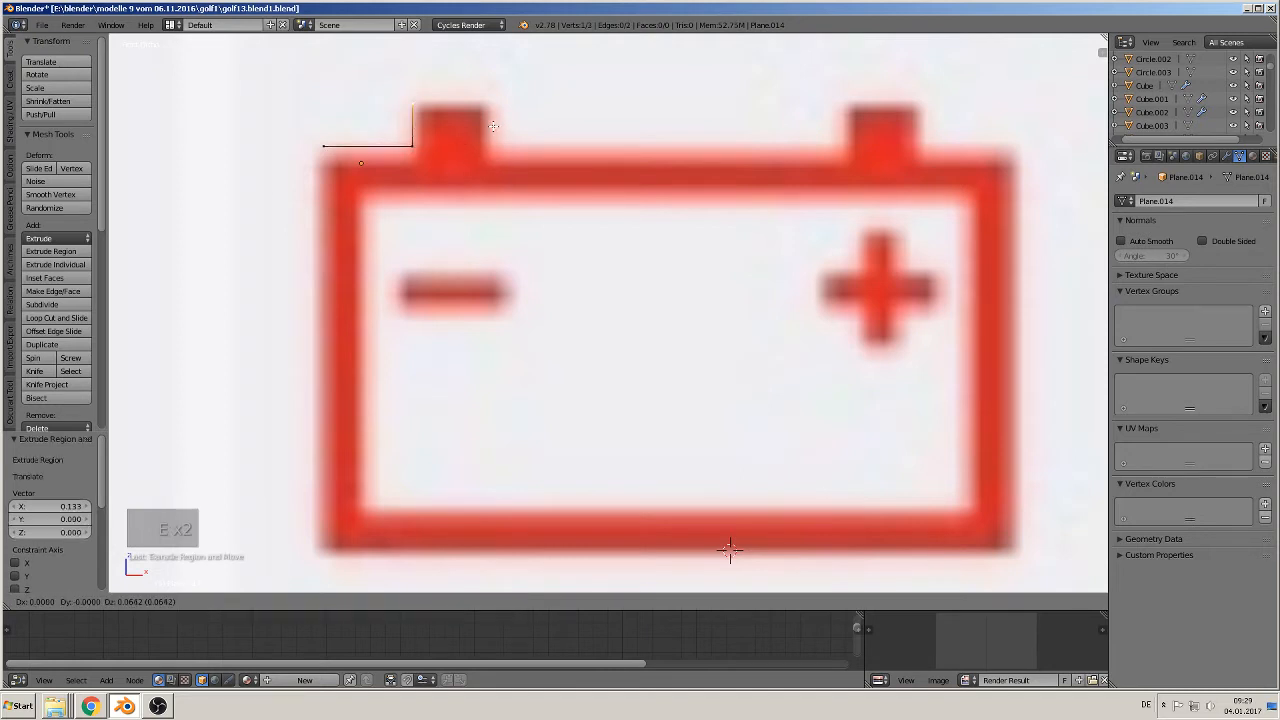
{"action": "key", "text": "z"}
{"action": "left_click", "coordinate": [510, 124]}
{"action": "key", "text": "e"}
{"action": "left_click", "coordinate": [565, 126]}
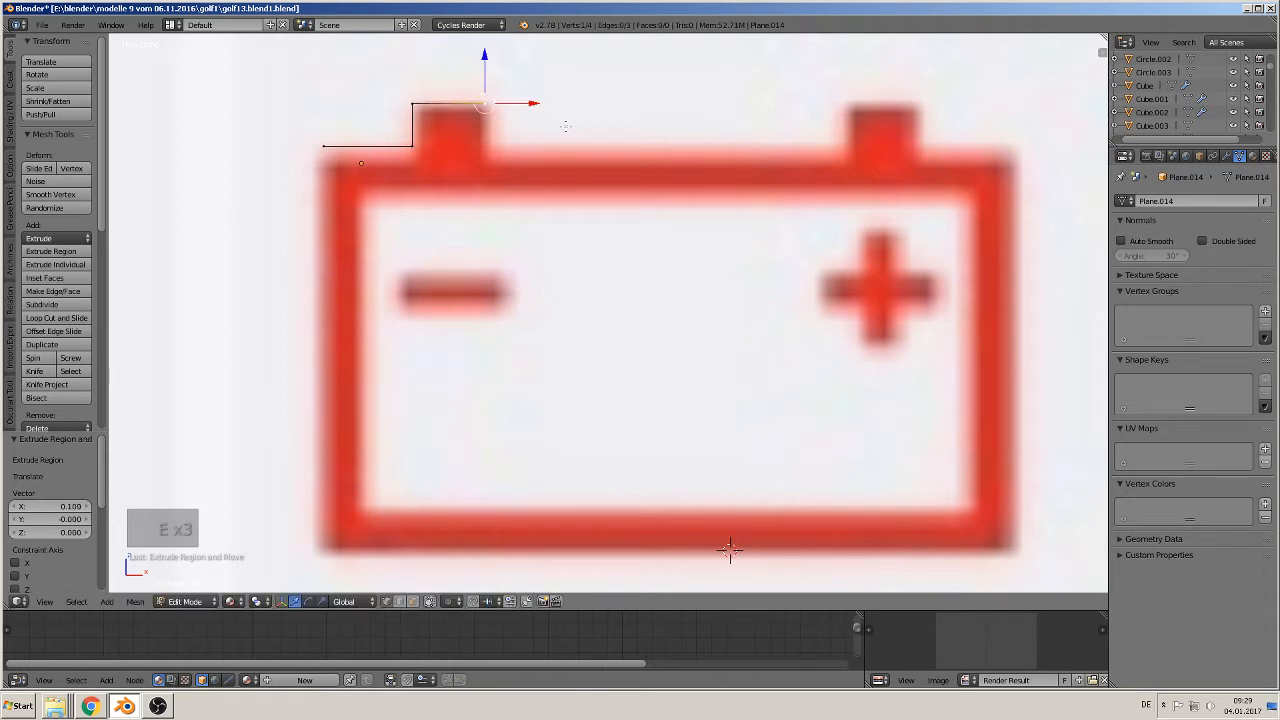
{"action": "key", "text": "e"}
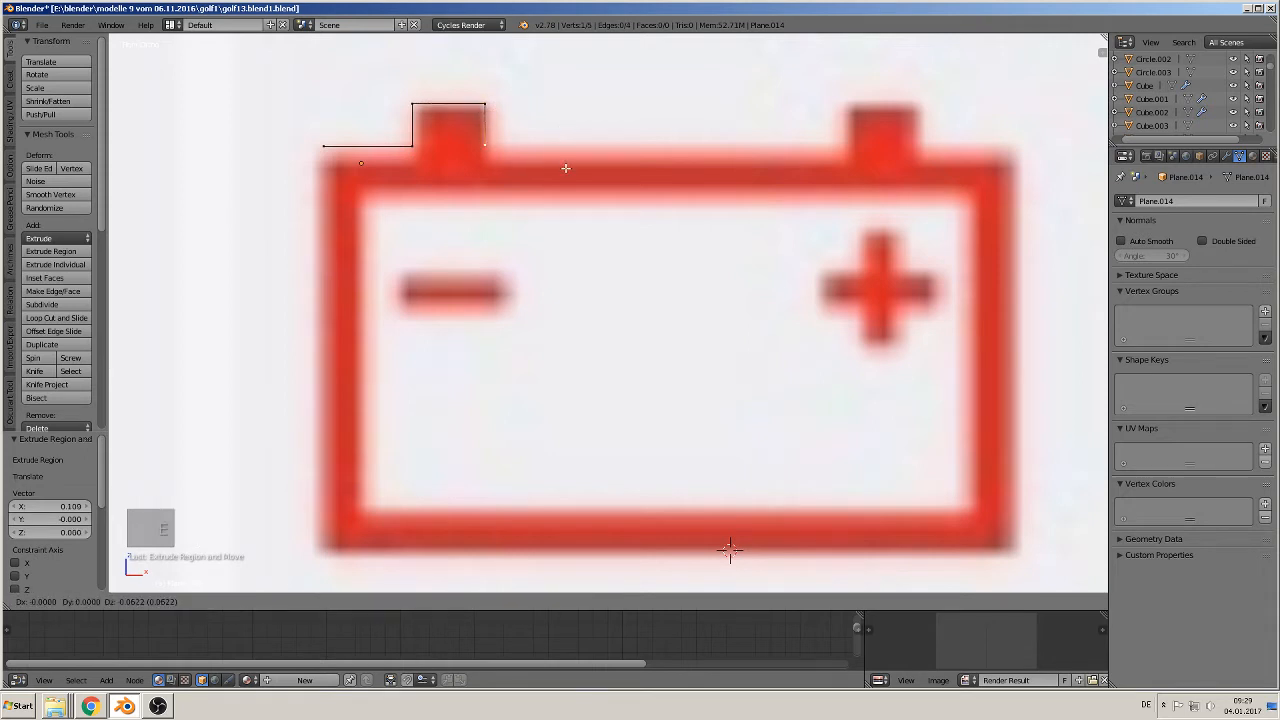
{"action": "left_click", "coordinate": [566, 166]}
Extrude the outline about 0.542 along the top edge to the plus-side terminal and trace up, across and down around it
{"action": "key", "text": "e"}
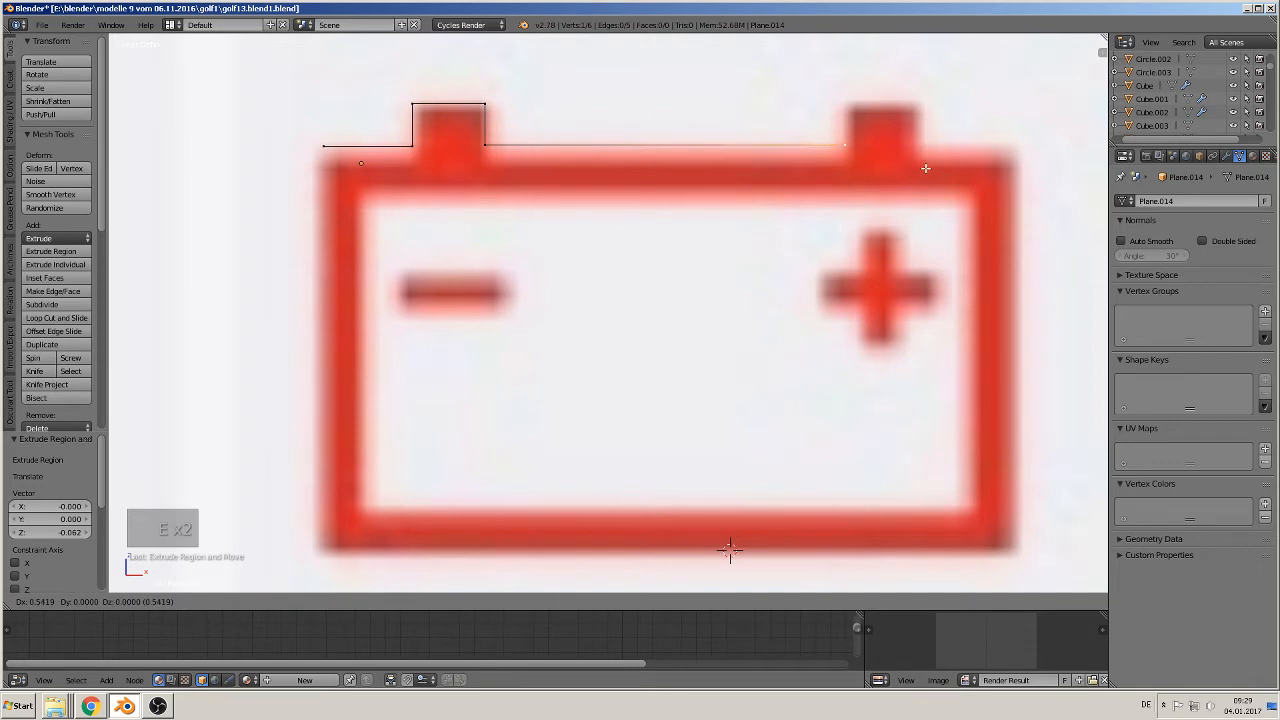
{"action": "left_click", "coordinate": [921, 164]}
{"action": "key", "text": "e"}
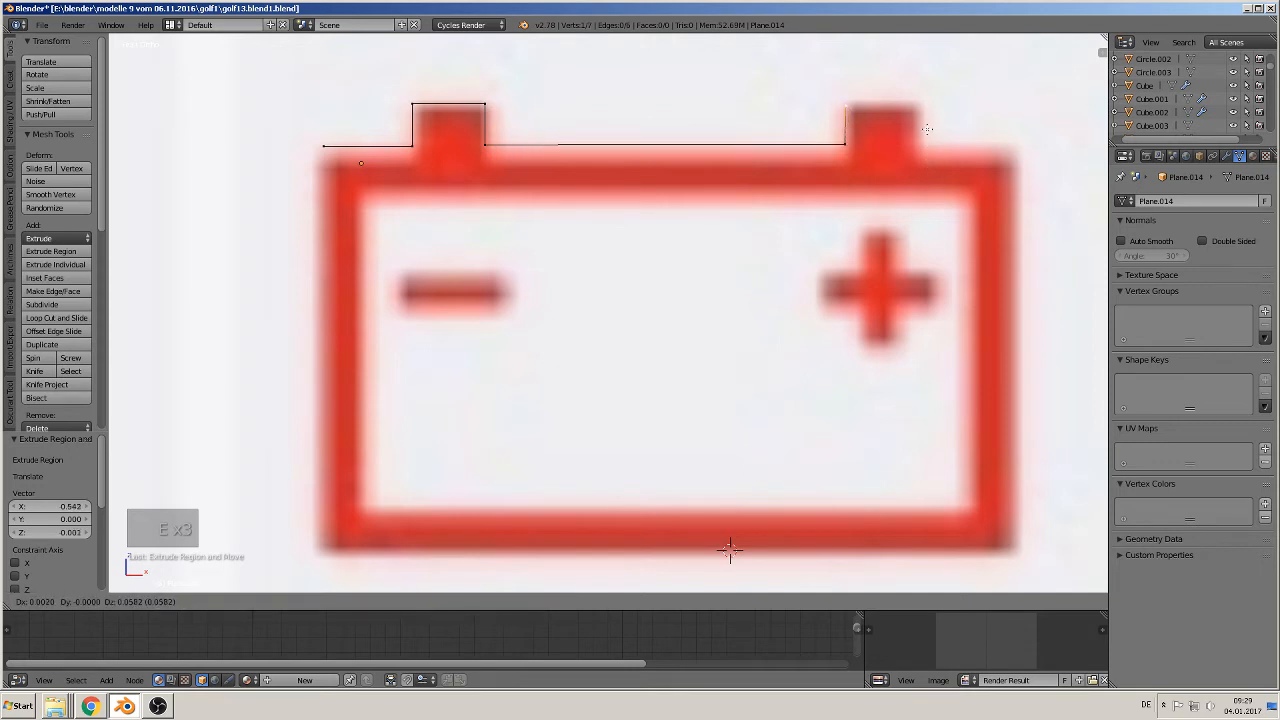
{"action": "left_click", "coordinate": [928, 129]}
{"action": "key", "text": "e"}
{"action": "left_click", "coordinate": [1001, 129]}
{"action": "key", "text": "e"}
{"action": "left_click", "coordinate": [1003, 167]}
Extrude the outline about 0.142 to the upper-right corner, 0.621 down the right side and 1.049 back to the lower-left corner
{"action": "key", "text": "e"}
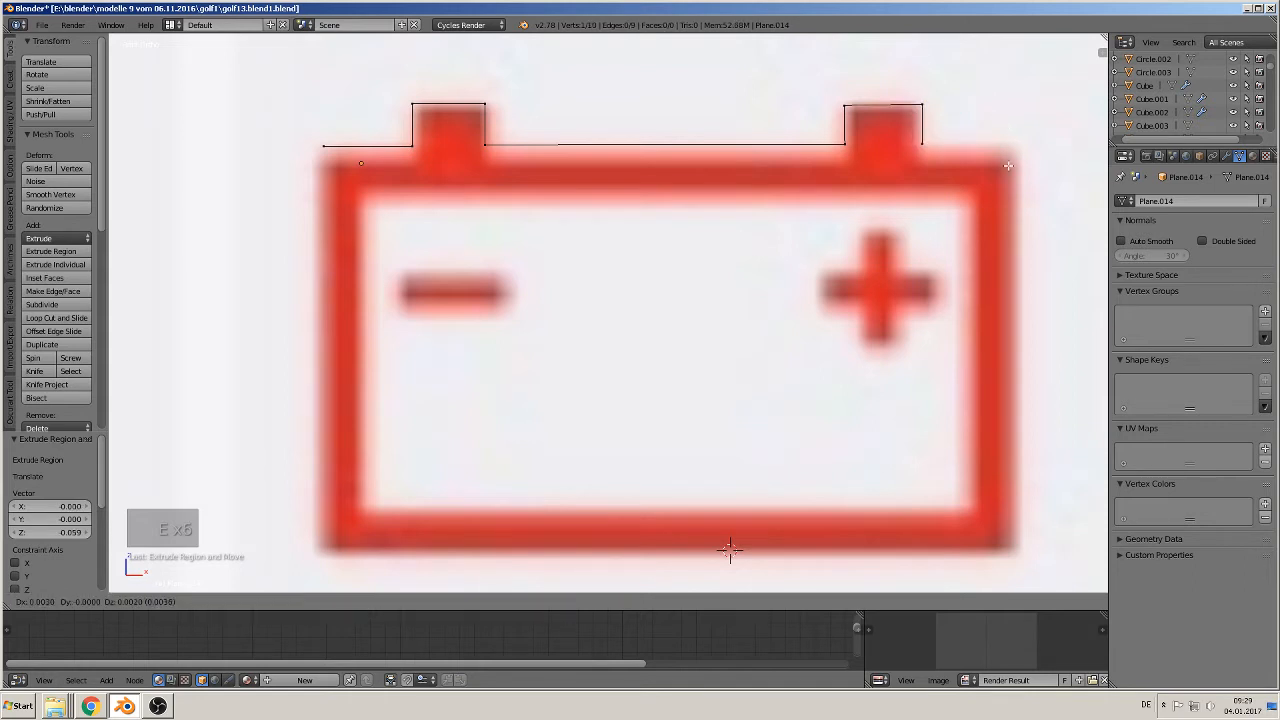
{"action": "left_click", "coordinate": [1093, 167]}
{"action": "key", "text": "e"}
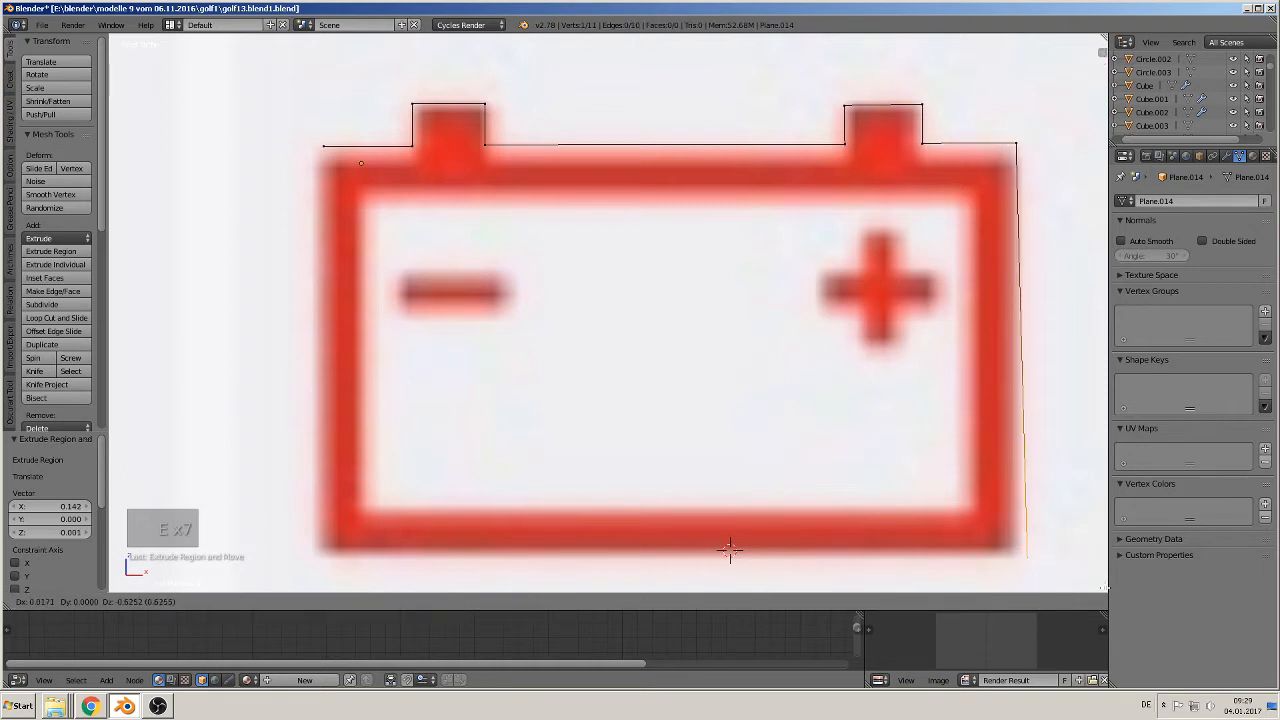
{"action": "left_click", "coordinate": [730, 549]}
{"action": "key", "text": "e"}
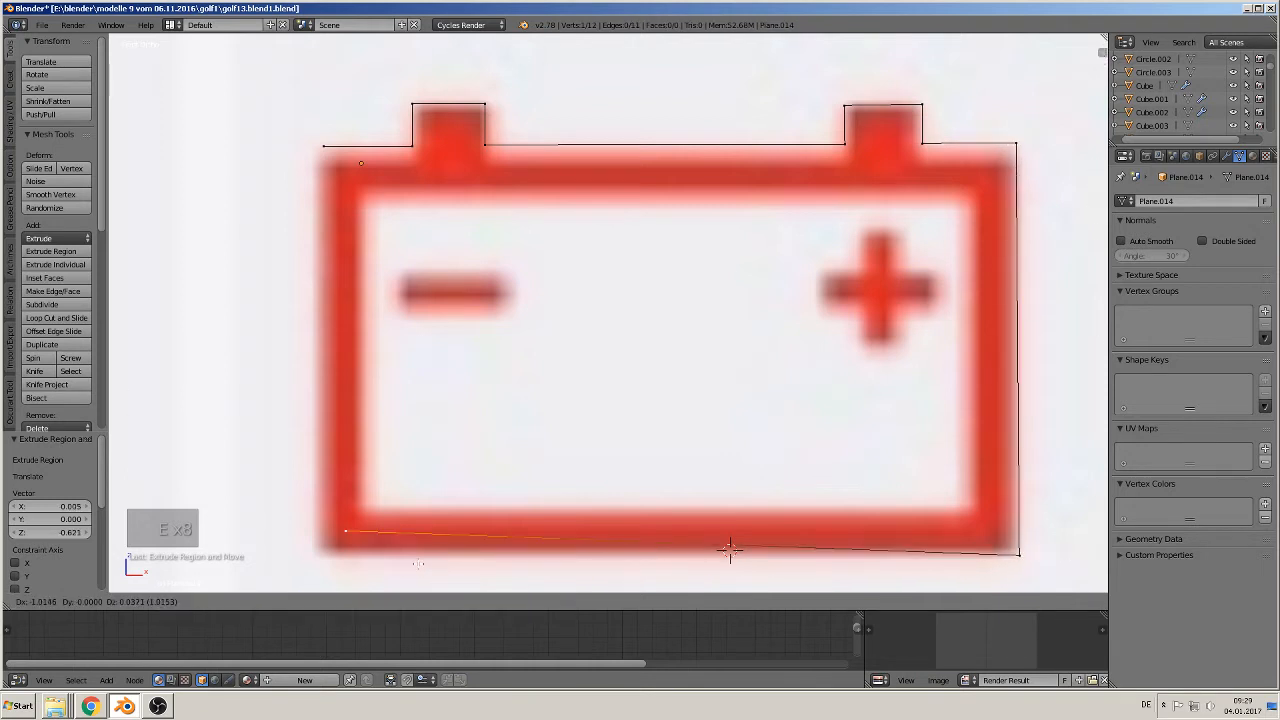
{"action": "left_click", "coordinate": [398, 583]}
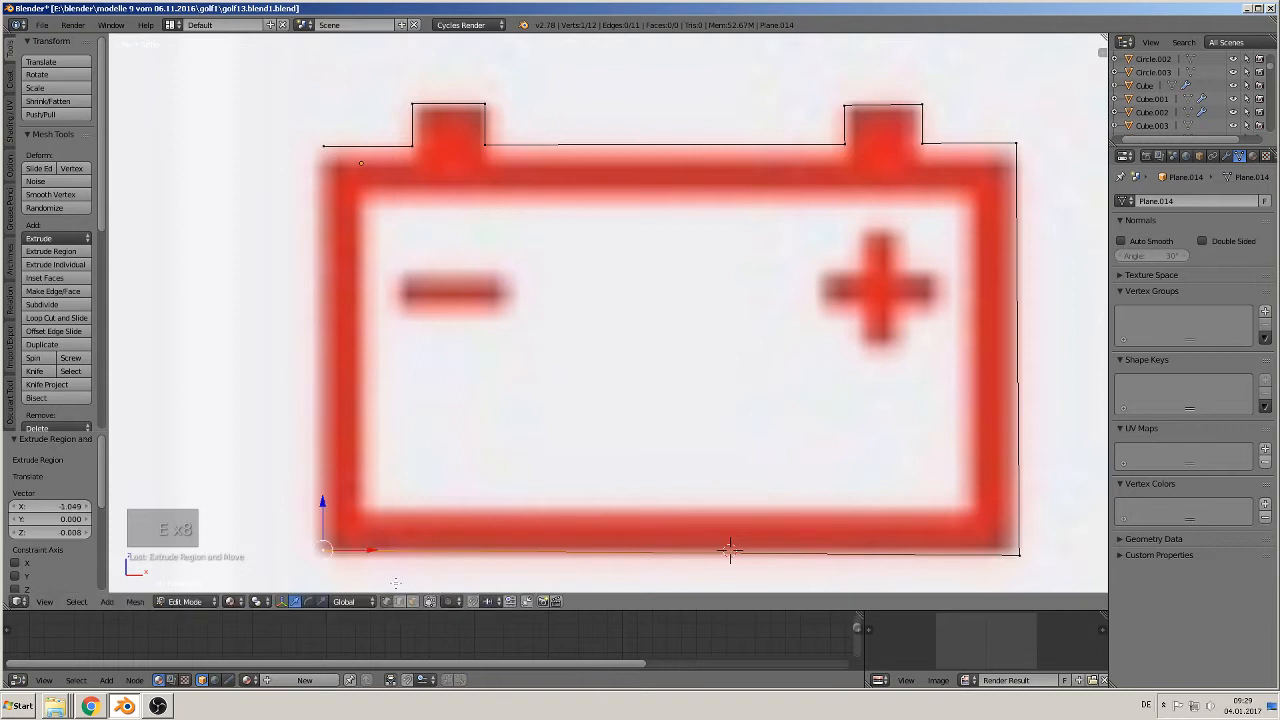
{"action": "key", "text": "e"}
{"action": "right_click", "coordinate": [401, 276]}
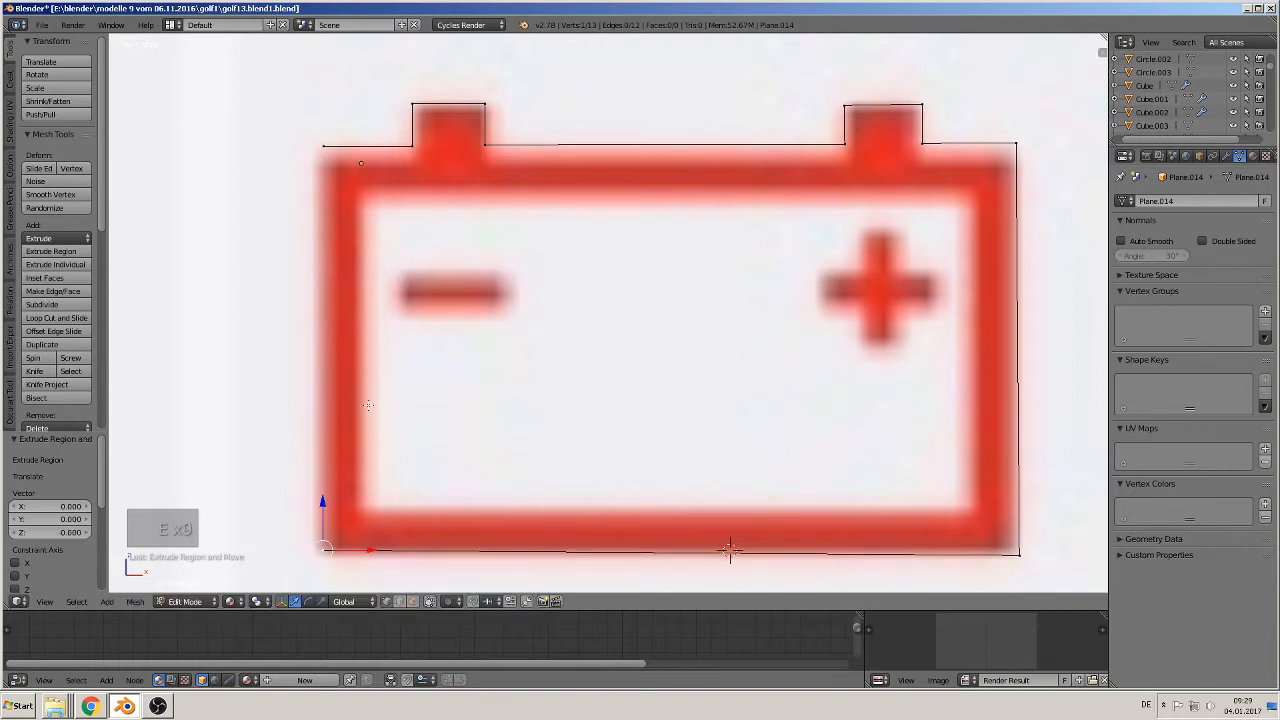
{"action": "left_click_drag", "start_coordinate": [322, 503], "coordinate": [330, 462]}
{"action": "key", "text": "x"}
{"action": "left_click", "coordinate": [330, 462]}
Close the battery's outer outline with an edge between its lower-left and upper-left vertices
{"action": "right_click", "coordinate": [323, 503]}
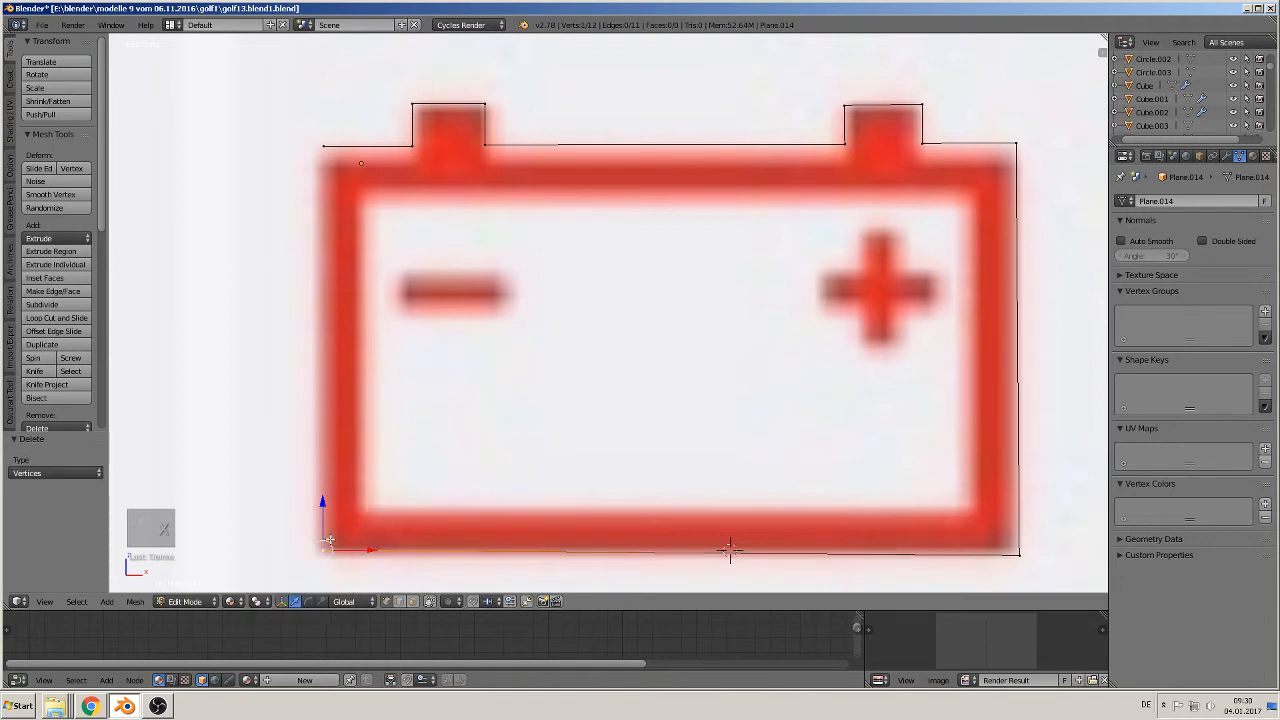
{"action": "right_click", "coordinate": [347, 210], "text": "shift"}
{"action": "key", "text": "f"}
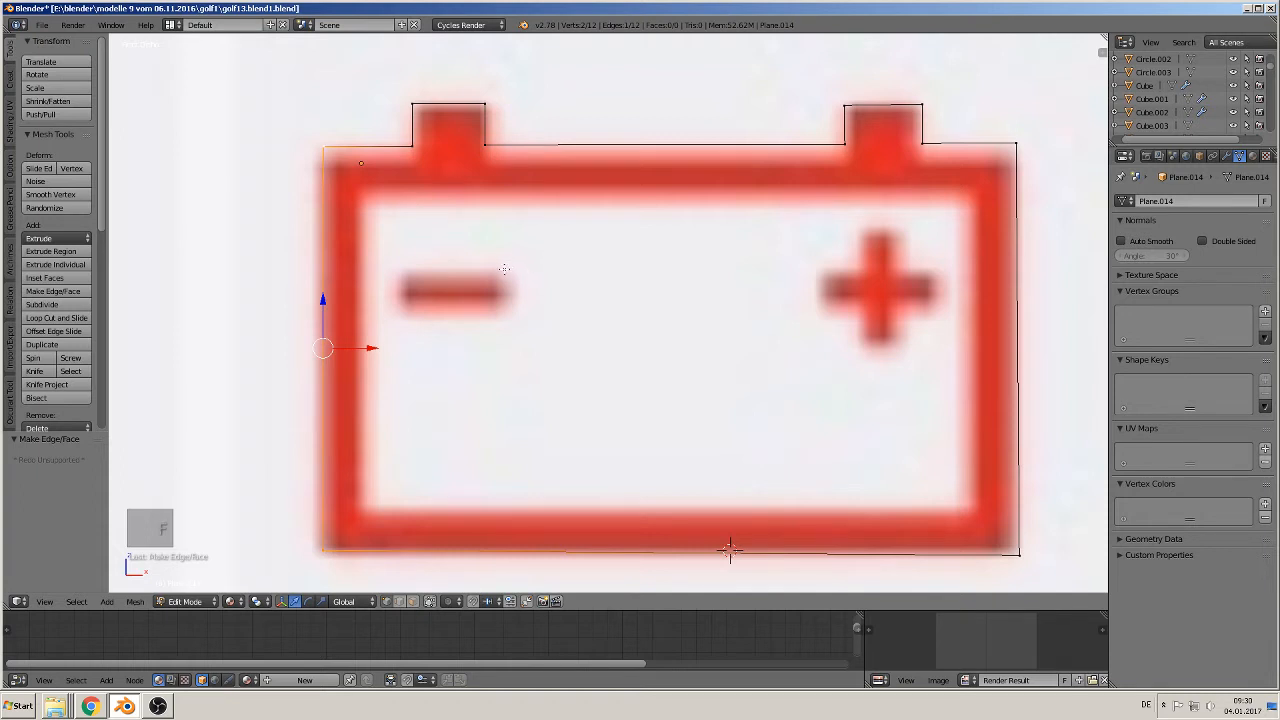
Add a plane at the battery frame's inner upper-left corner, rotate it 90° about X and scale it to about 0.193
{"action": "left_click", "coordinate": [366, 197]}
{"action": "key", "text": "a"}
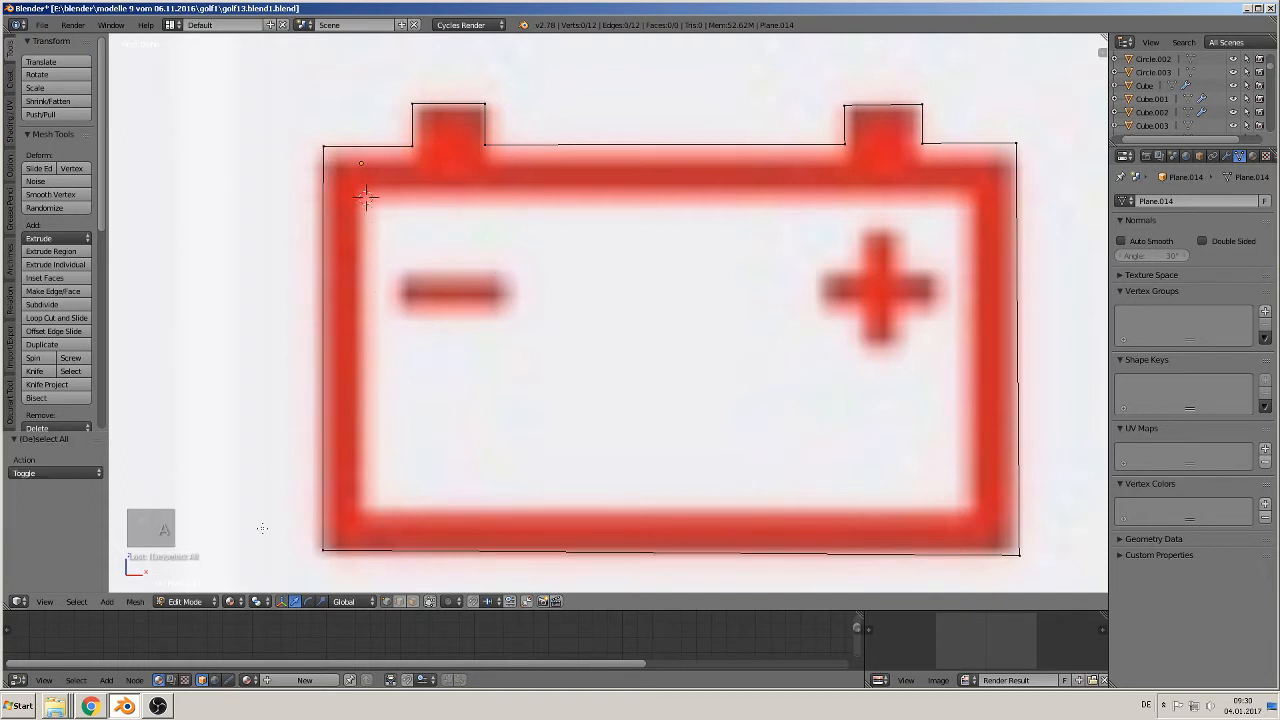
{"action": "left_click", "coordinate": [105, 601]}
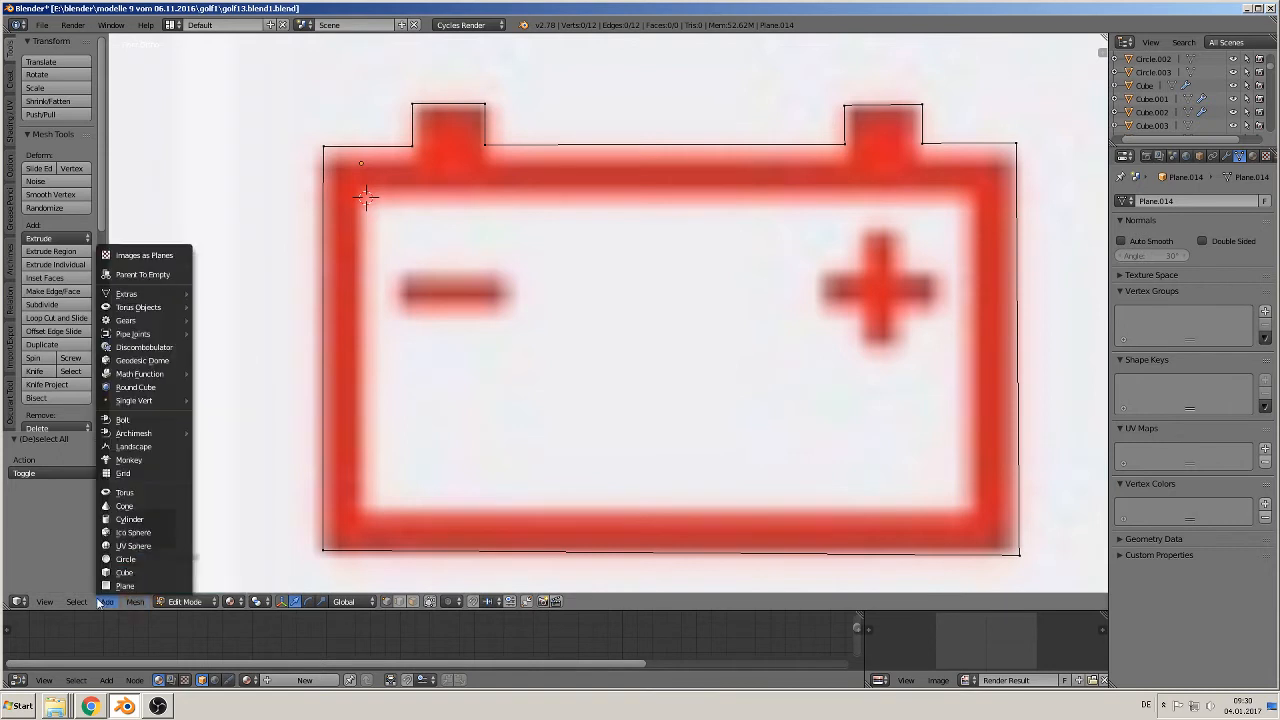
{"action": "left_click", "coordinate": [125, 586]}
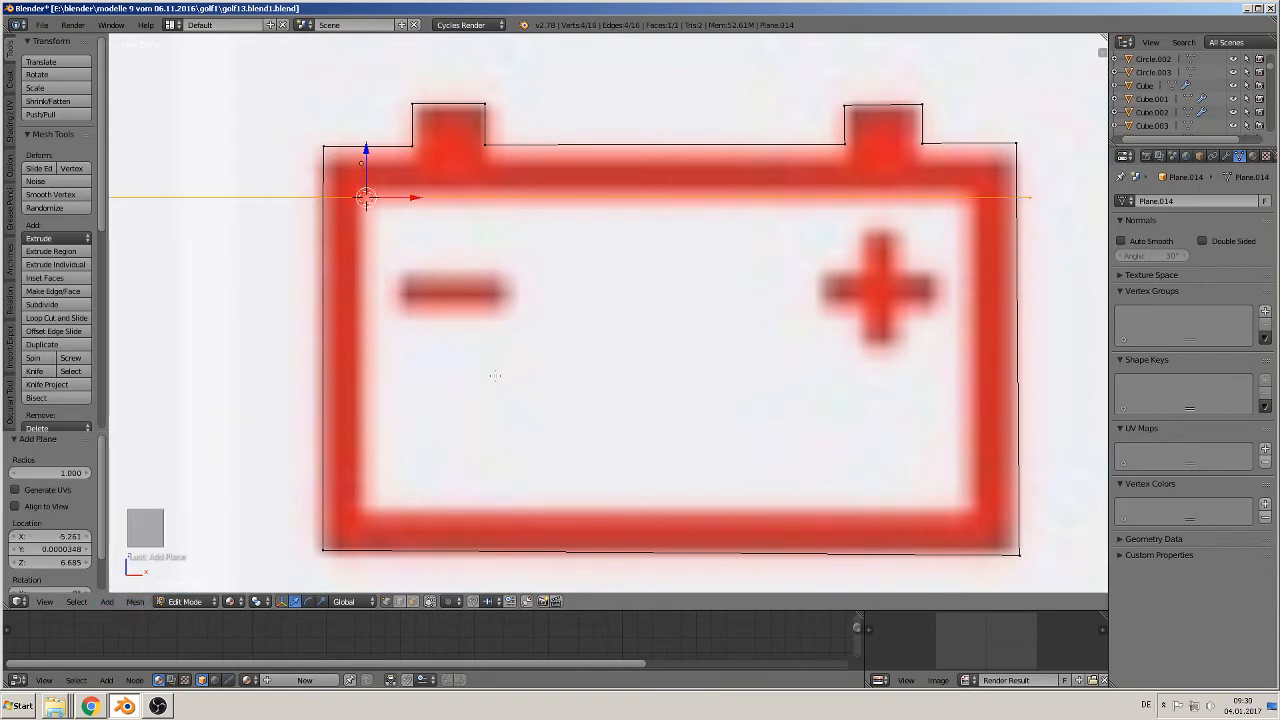
{"action": "type", "text": "rx90"}
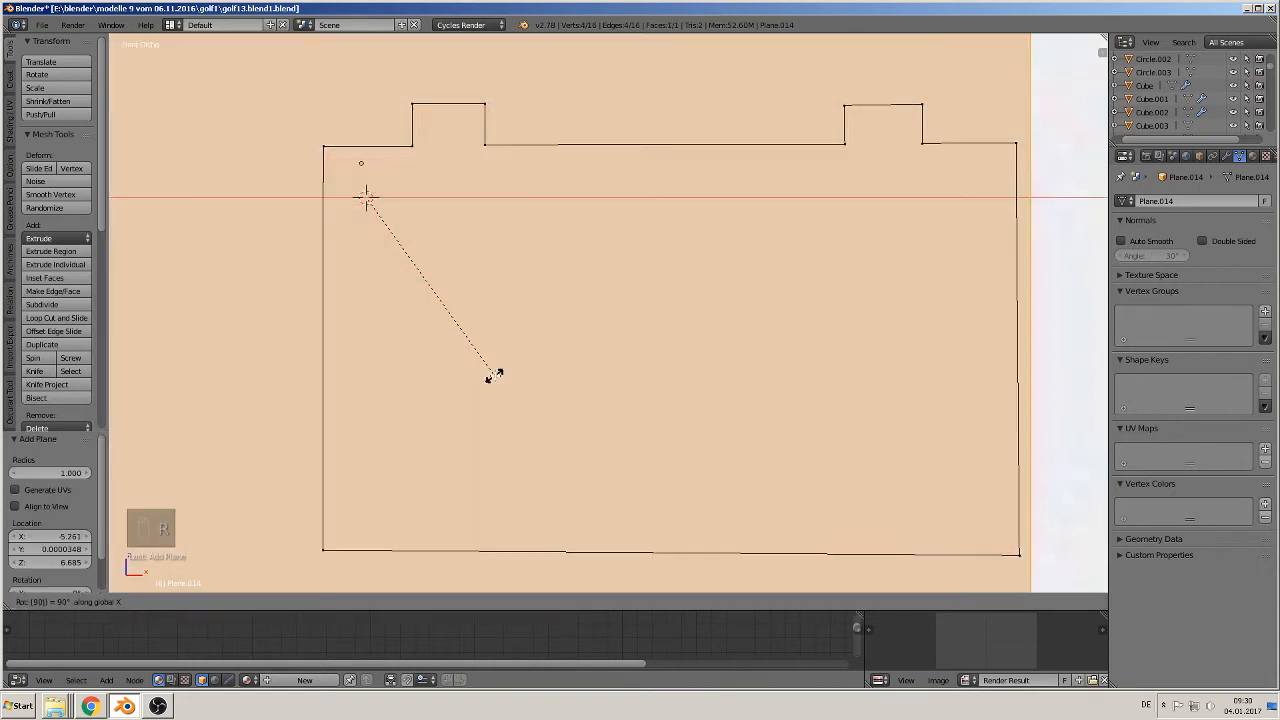
{"action": "key", "text": "Return"}
{"action": "key", "text": "s"}
{"action": "left_click", "coordinate": [393, 227]}
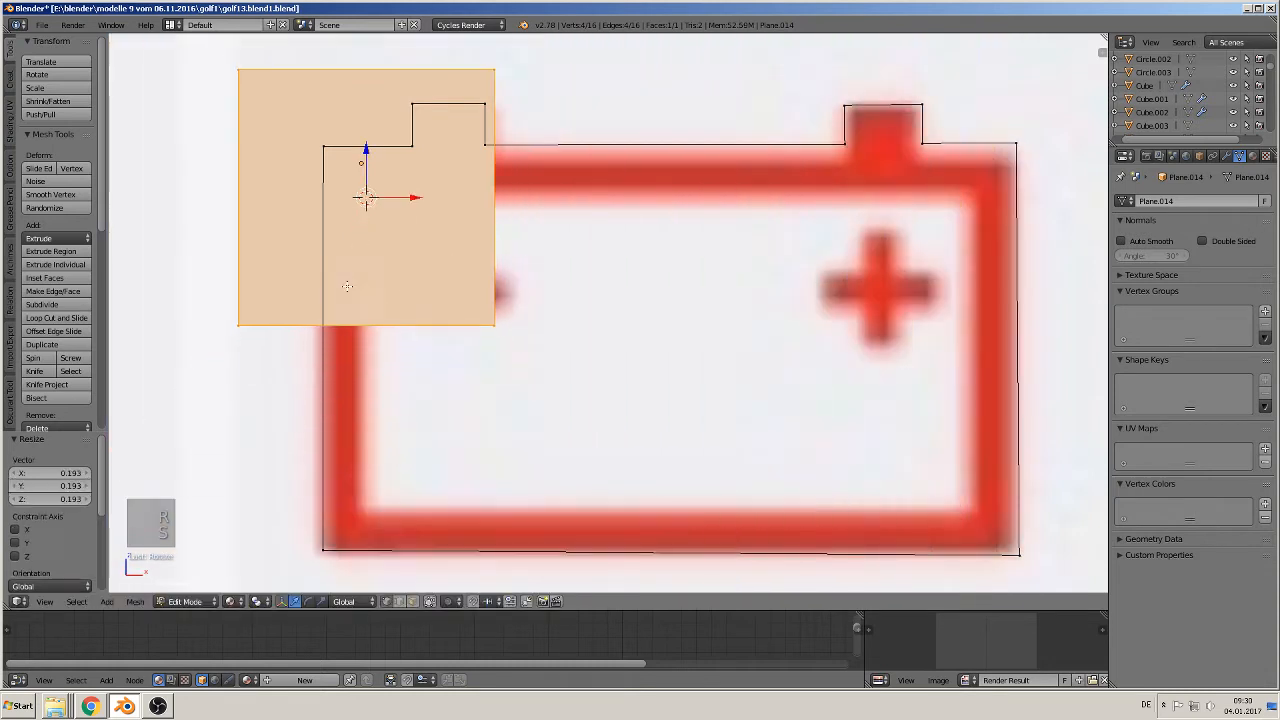
Align the plane with the frame's inner upper-left corner and move its right edge about 0.537 along X to the inner right side
{"action": "key", "text": "g"}
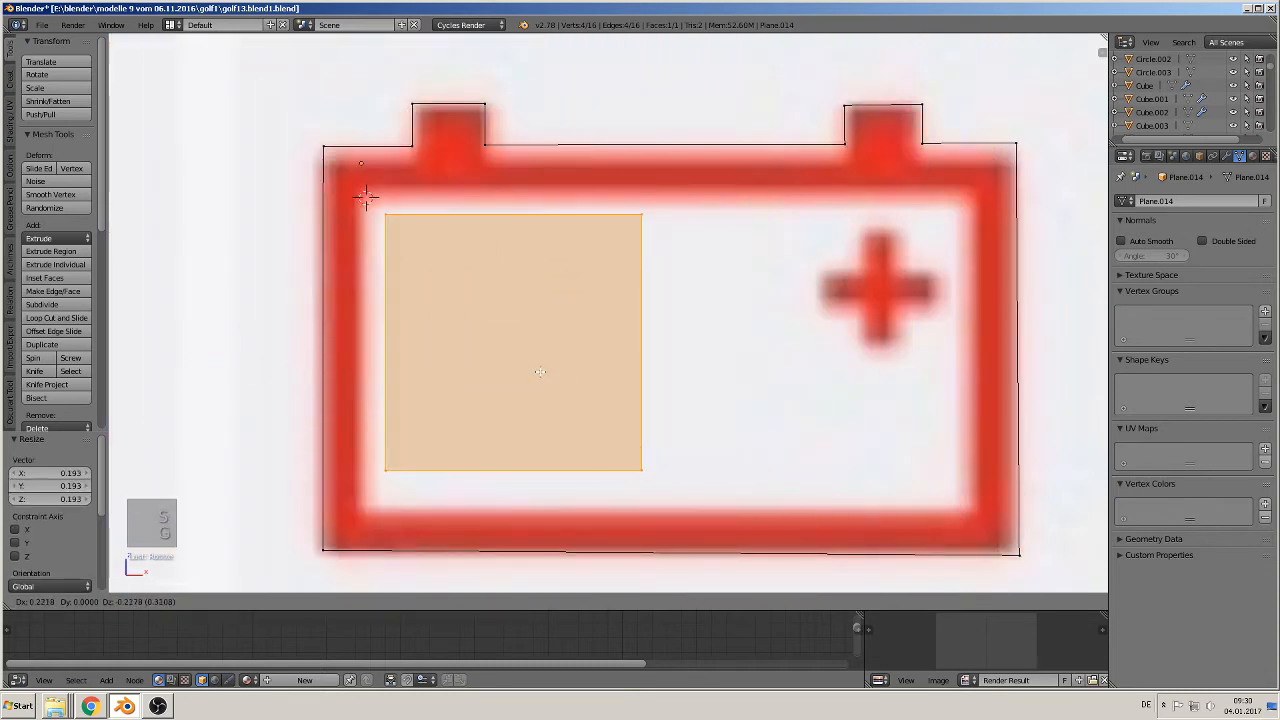
{"action": "left_click", "coordinate": [517, 345]}
{"action": "right_click", "coordinate": [617, 188]}
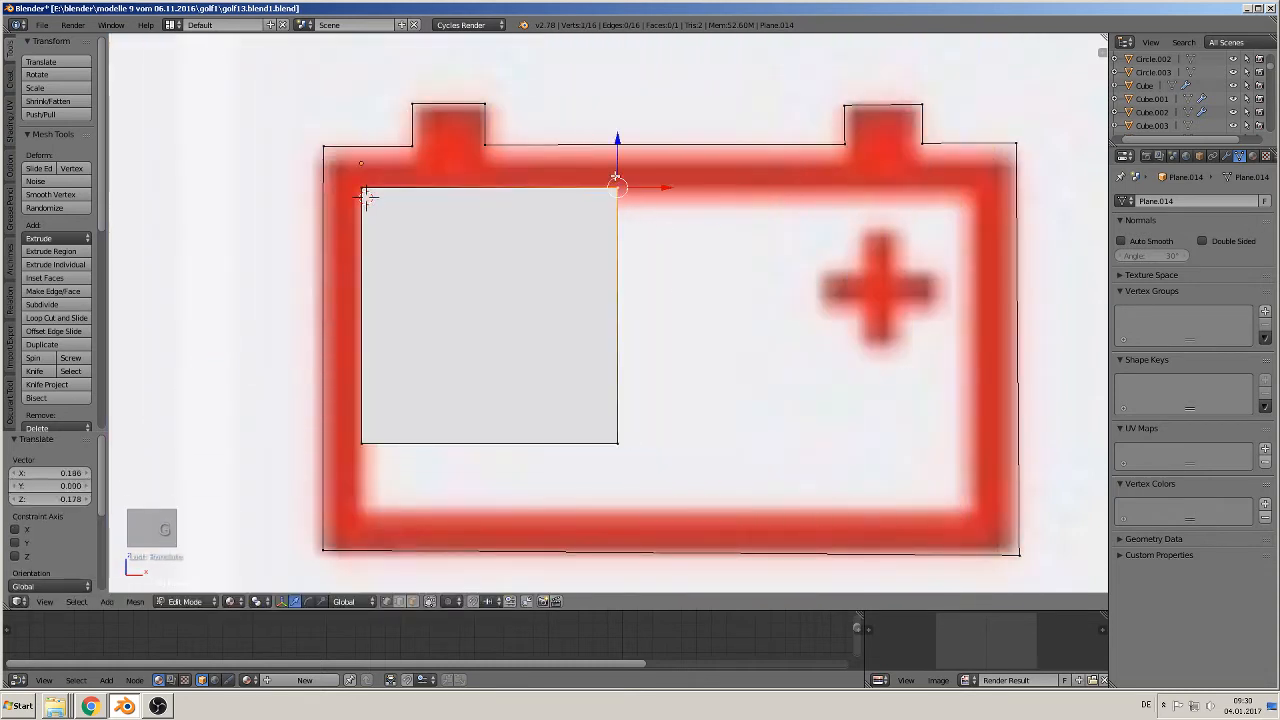
{"action": "right_click", "coordinate": [617, 440], "text": "shift"}
{"action": "key", "text": "g"}
{"action": "key", "text": "x"}
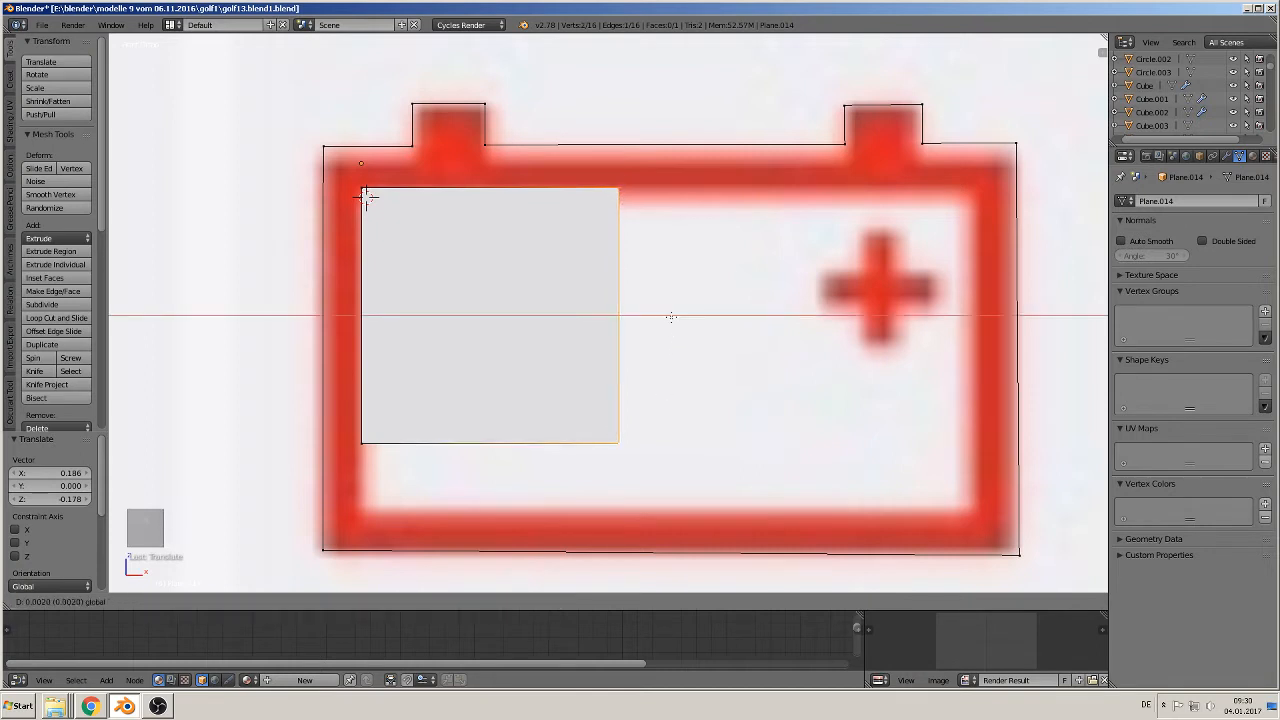
{"action": "left_click", "coordinate": [1020, 313]}
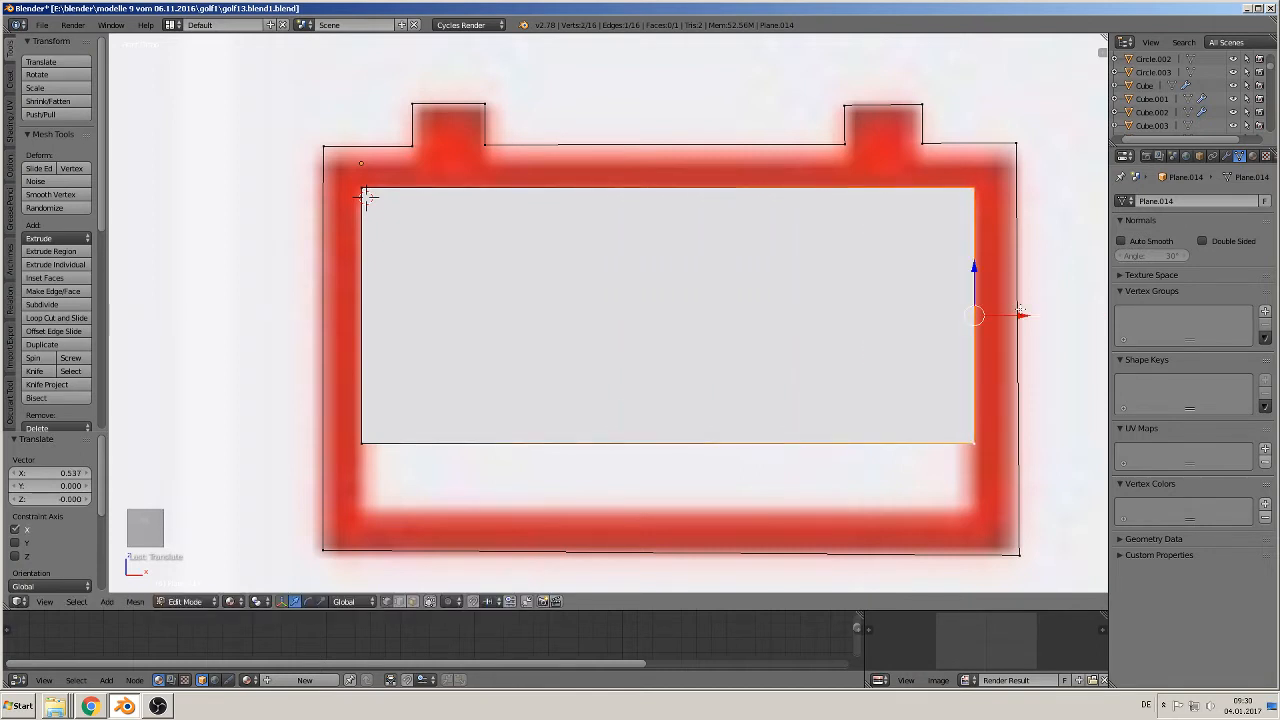
Move the inner plane's bottom edge about 0.099 down along Z onto the frame's inner bottom edge
{"action": "right_click", "coordinate": [975, 446]}
{"action": "right_click", "coordinate": [362, 444], "text": "shift"}
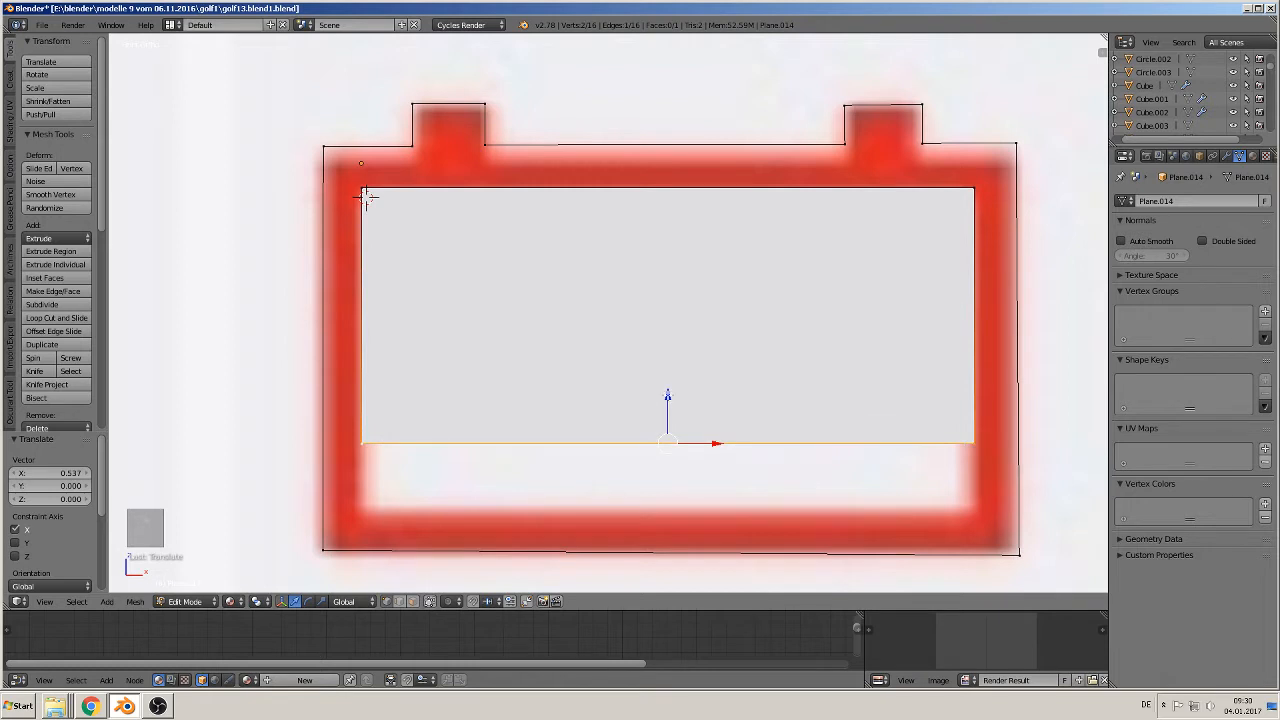
{"action": "key", "text": "g"}
{"action": "key", "text": "z"}
{"action": "left_click", "coordinate": [666, 359]}
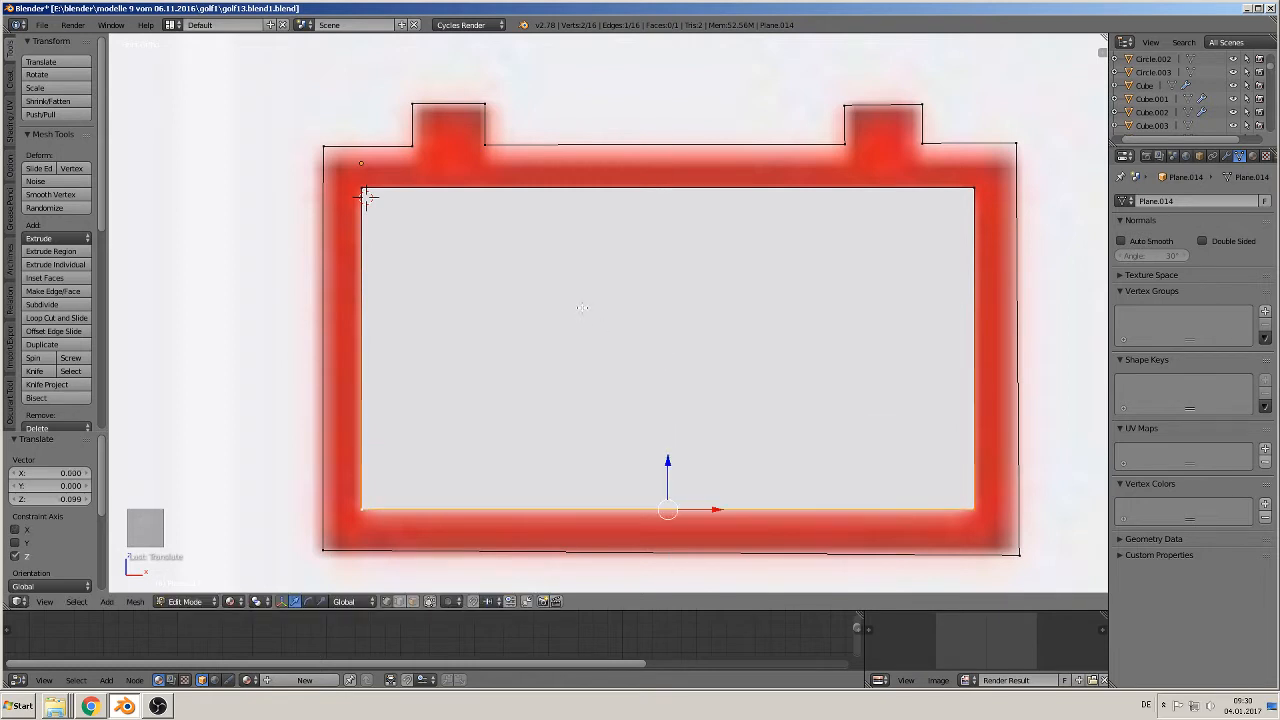
Delete only the face of the battery's inner rectangle, keeping its edges as the inner outline
{"action": "key", "text": "apostrophe"}
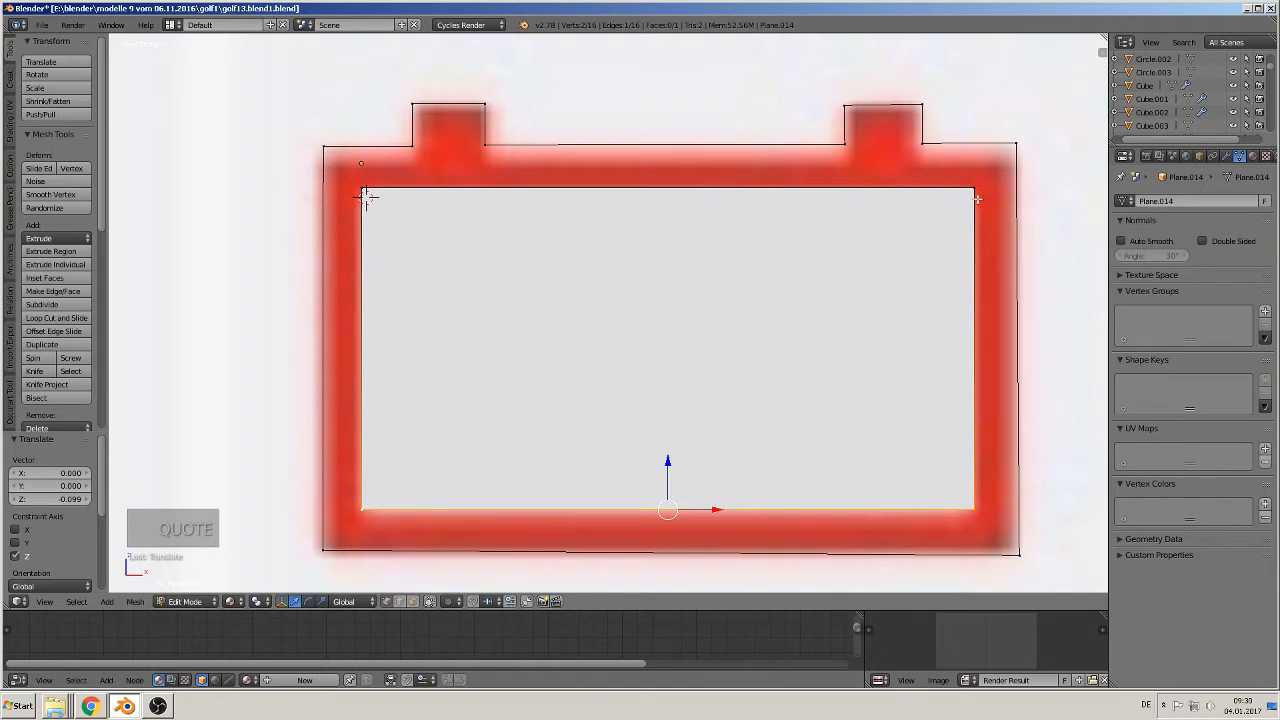
{"action": "key", "text": "l"}
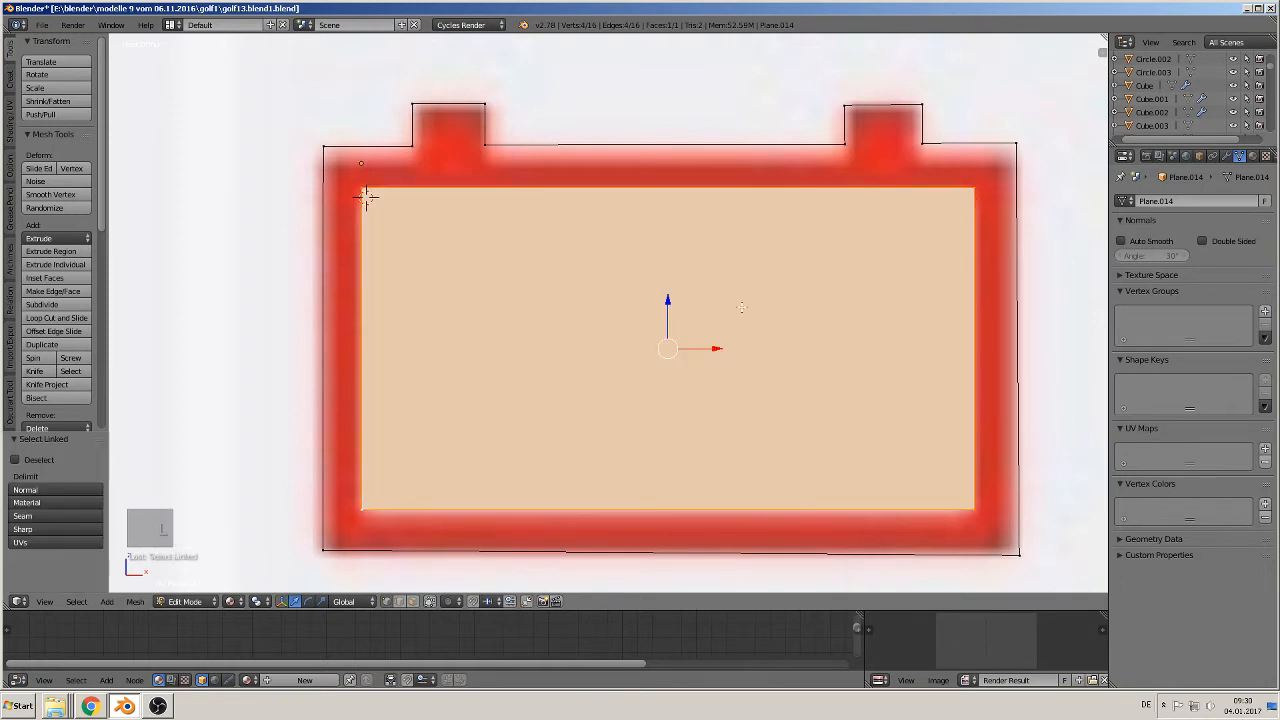
{"action": "key", "text": "x"}
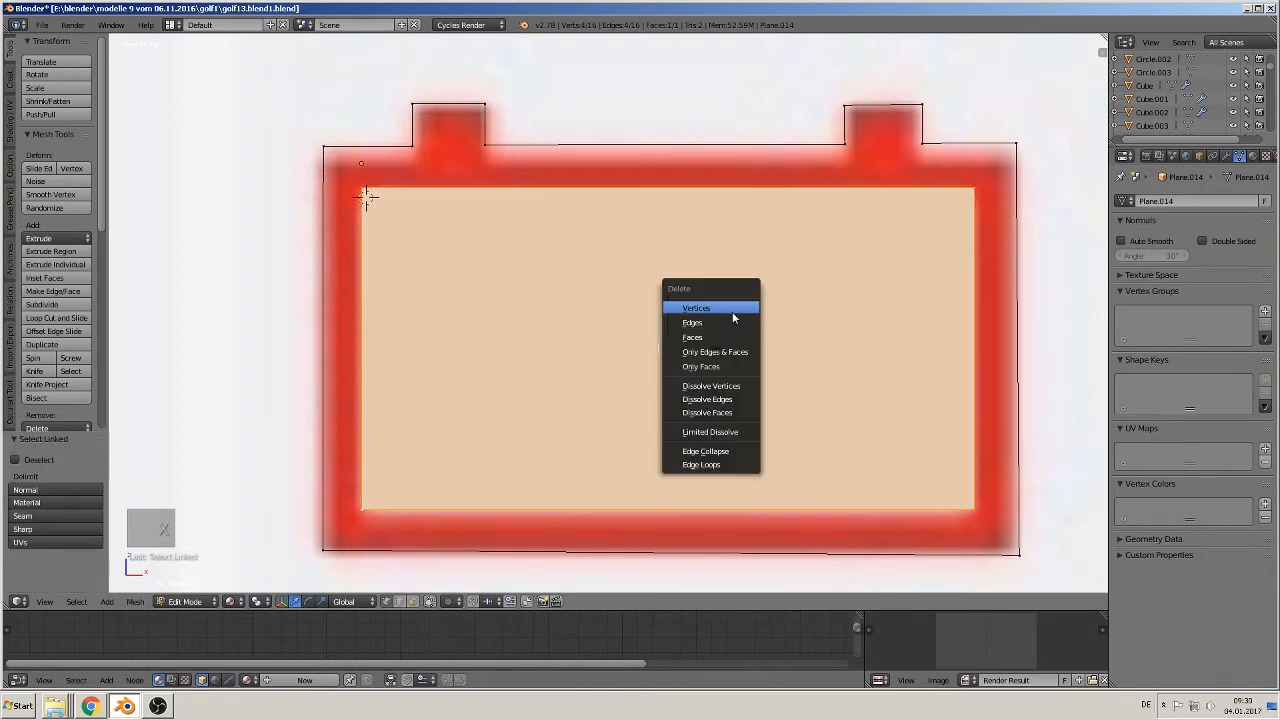
{"action": "left_click", "coordinate": [724, 365]}
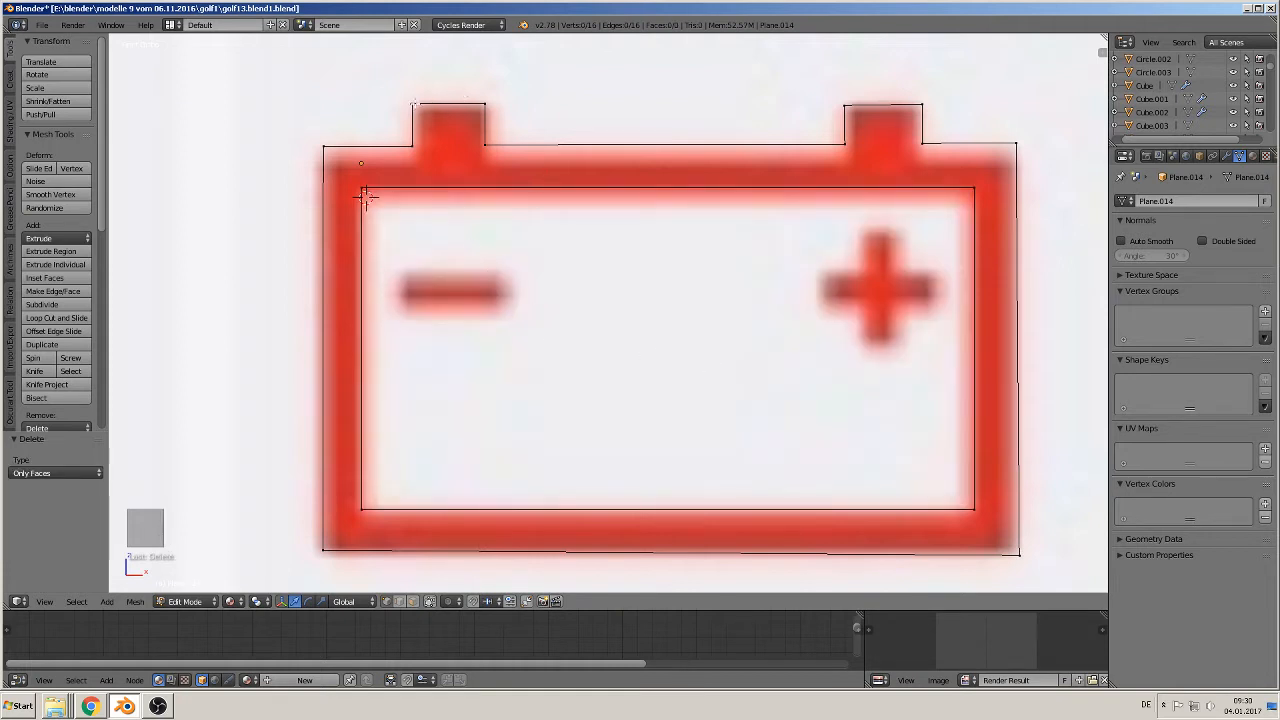
Duplicate the left terminal's upper-left vertex onto the minus sign and extrude it about 0.138 along X as the sign's top edge
{"action": "right_click", "coordinate": [414, 104]}
{"action": "key", "text": "shift+d"}
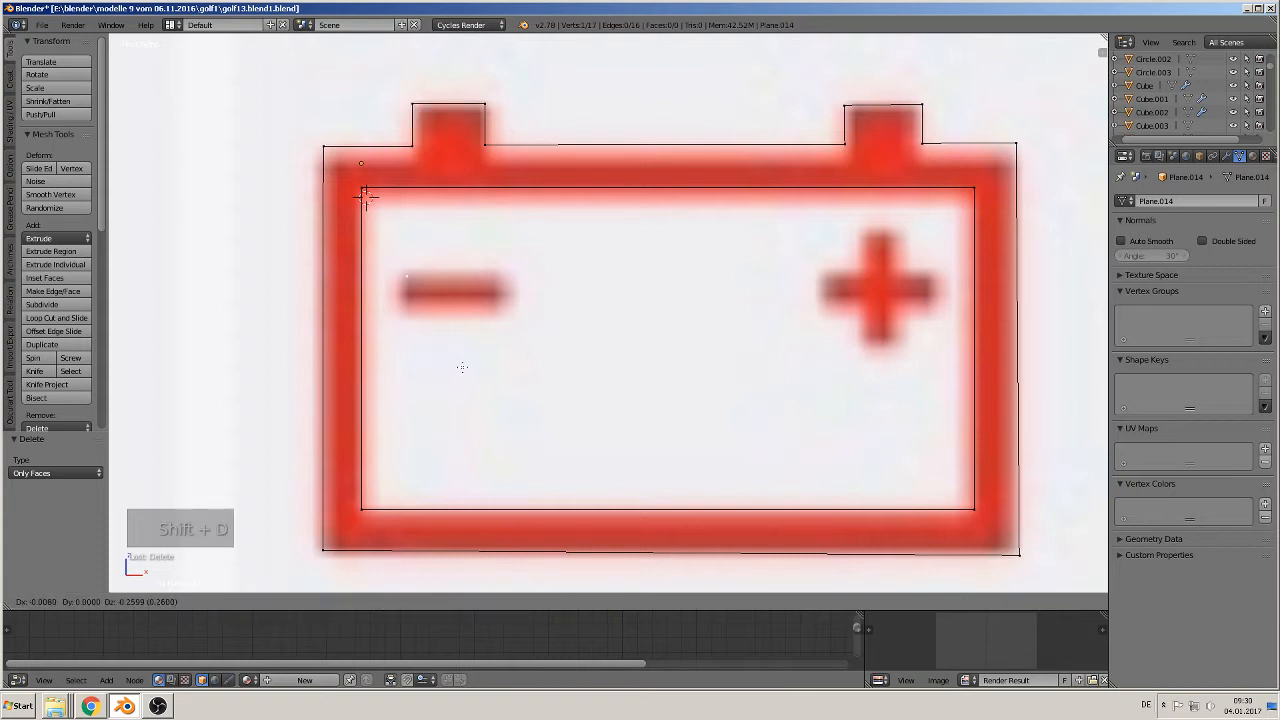
{"action": "left_click", "coordinate": [462, 367]}
{"action": "key", "text": "e"}
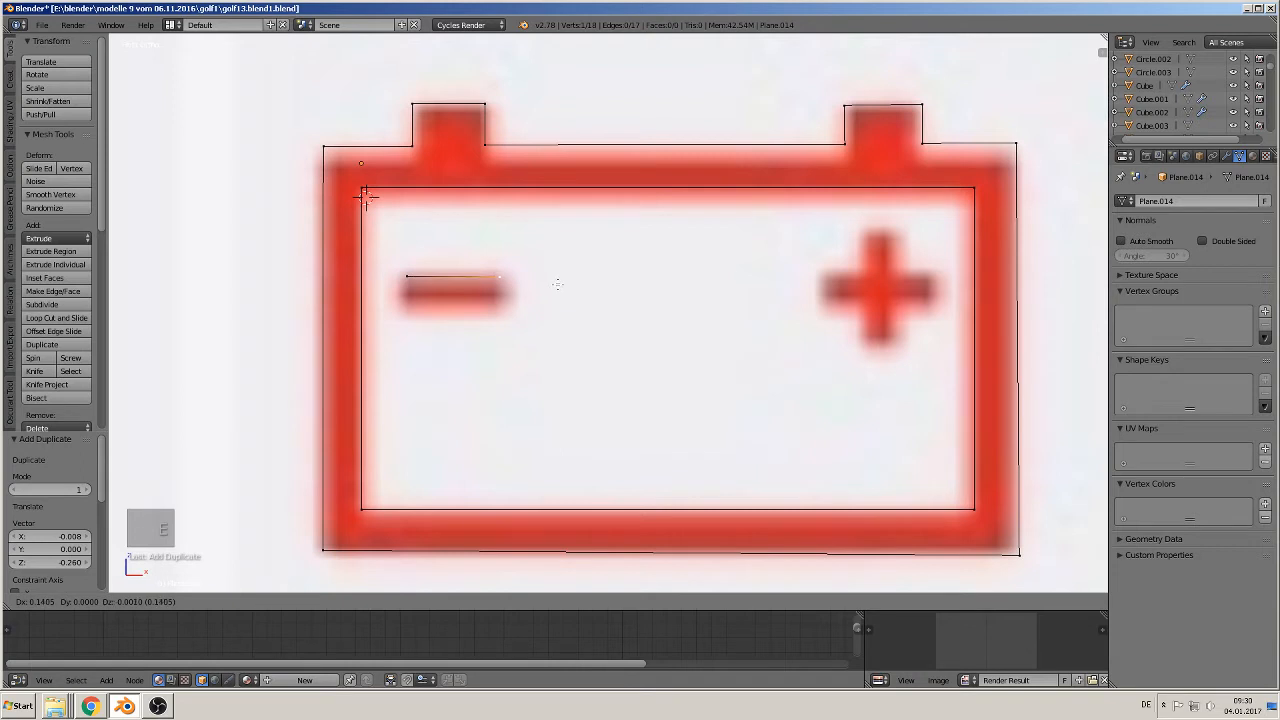
{"action": "left_click", "coordinate": [557, 284]}
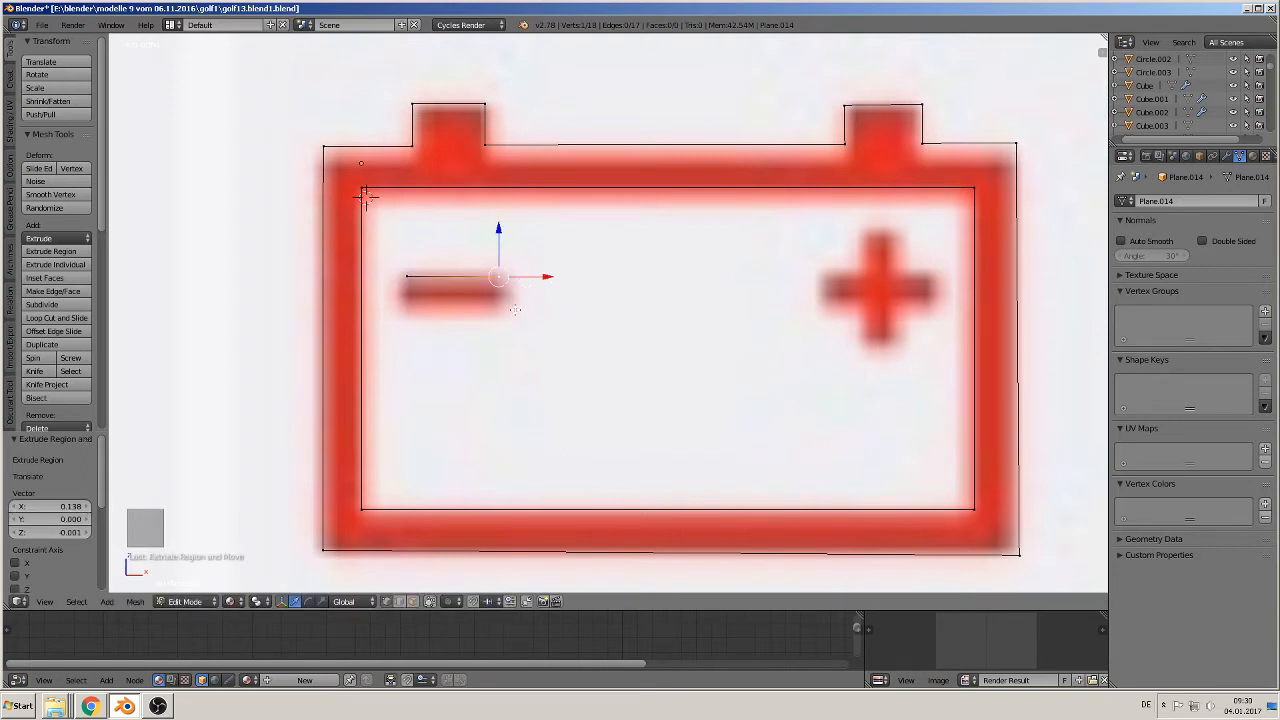
Extrude the minus sign's right and bottom edges and close its outline with an edge between the two left vertices
{"action": "key", "text": "e"}
{"action": "left_click", "coordinate": [512, 330]}
{"action": "key", "text": "e"}
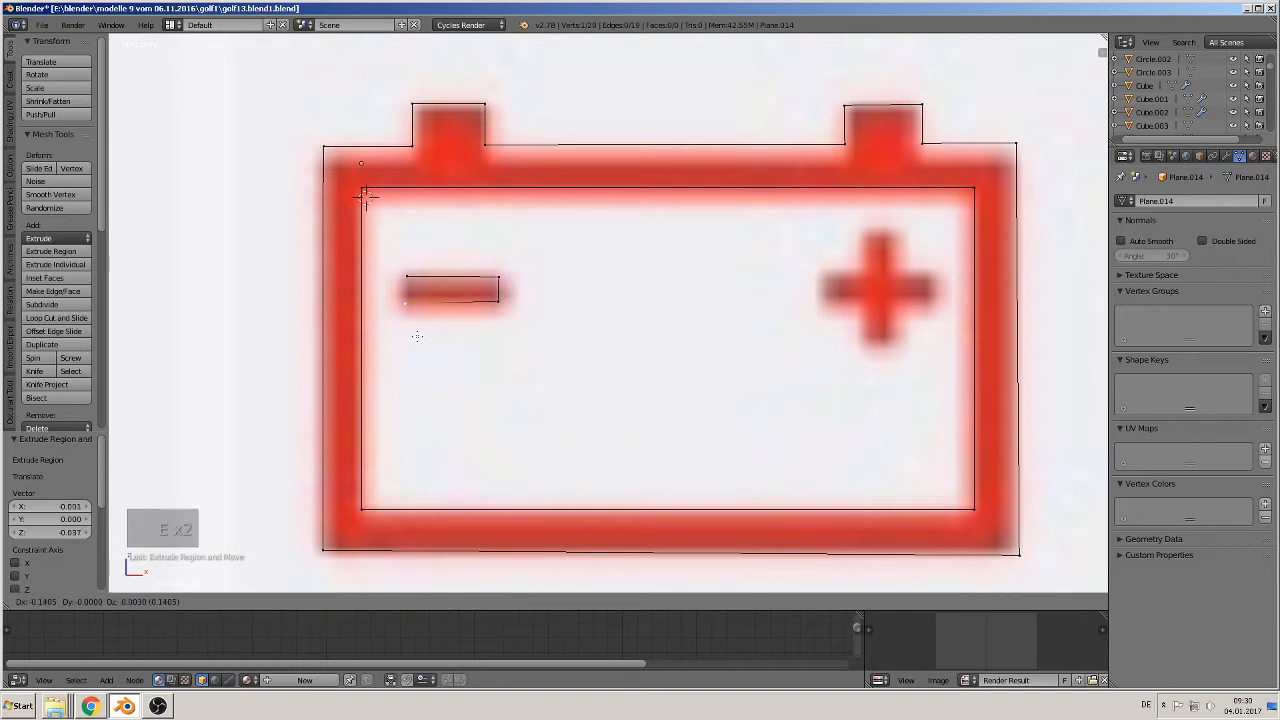
{"action": "left_click", "coordinate": [417, 335]}
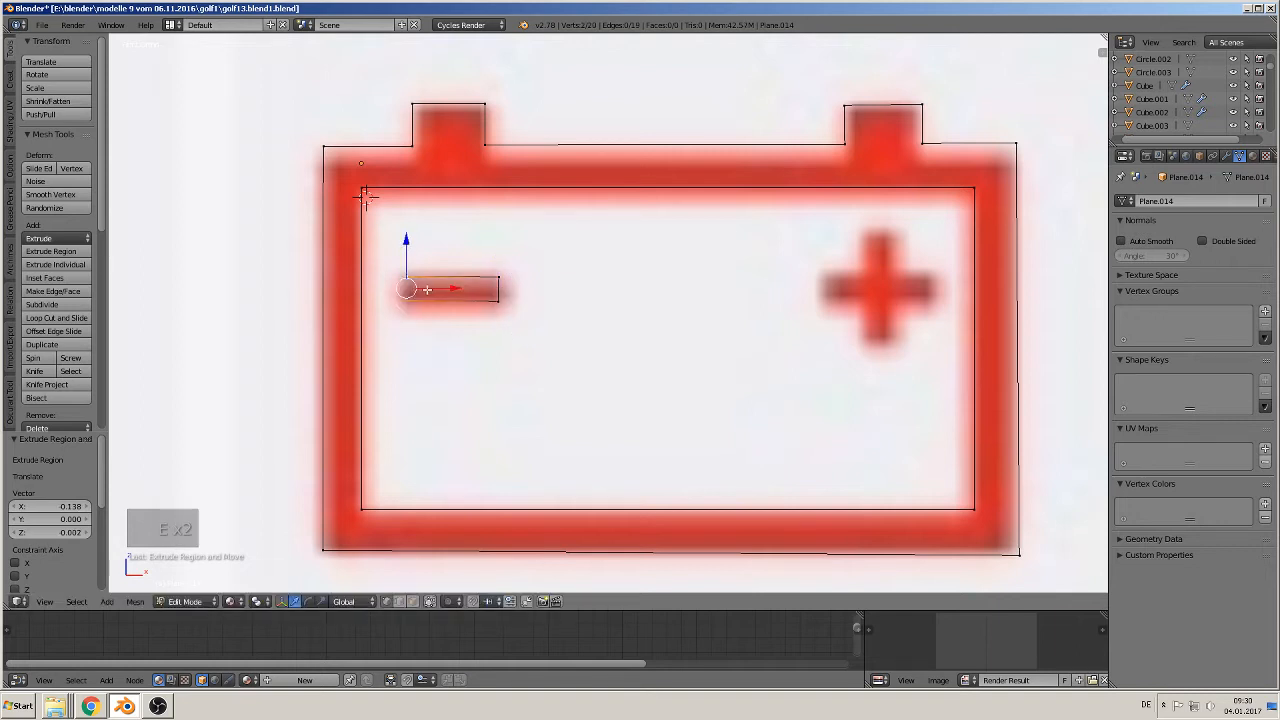
{"action": "key", "text": "f"}
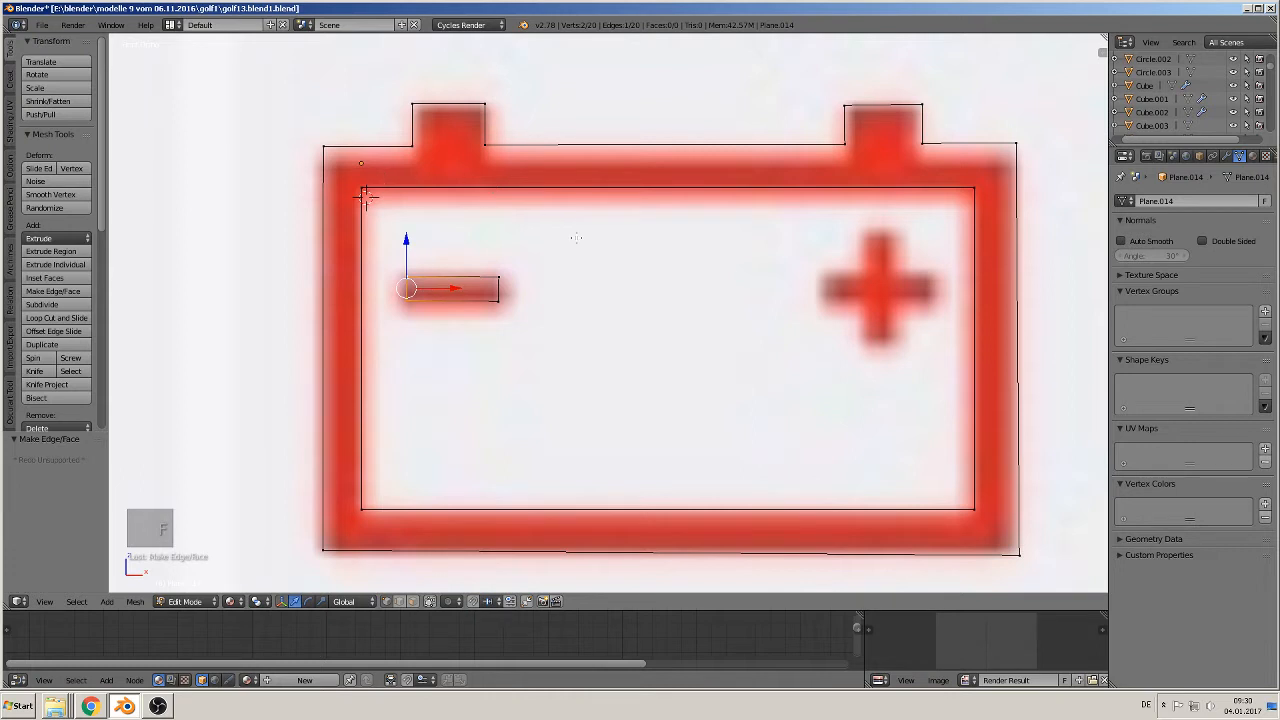
Duplicate the minus outline about 0.642 along X onto the plus sign and scale the copy to about 1.144 along X
{"action": "right_click", "coordinate": [505, 270]}
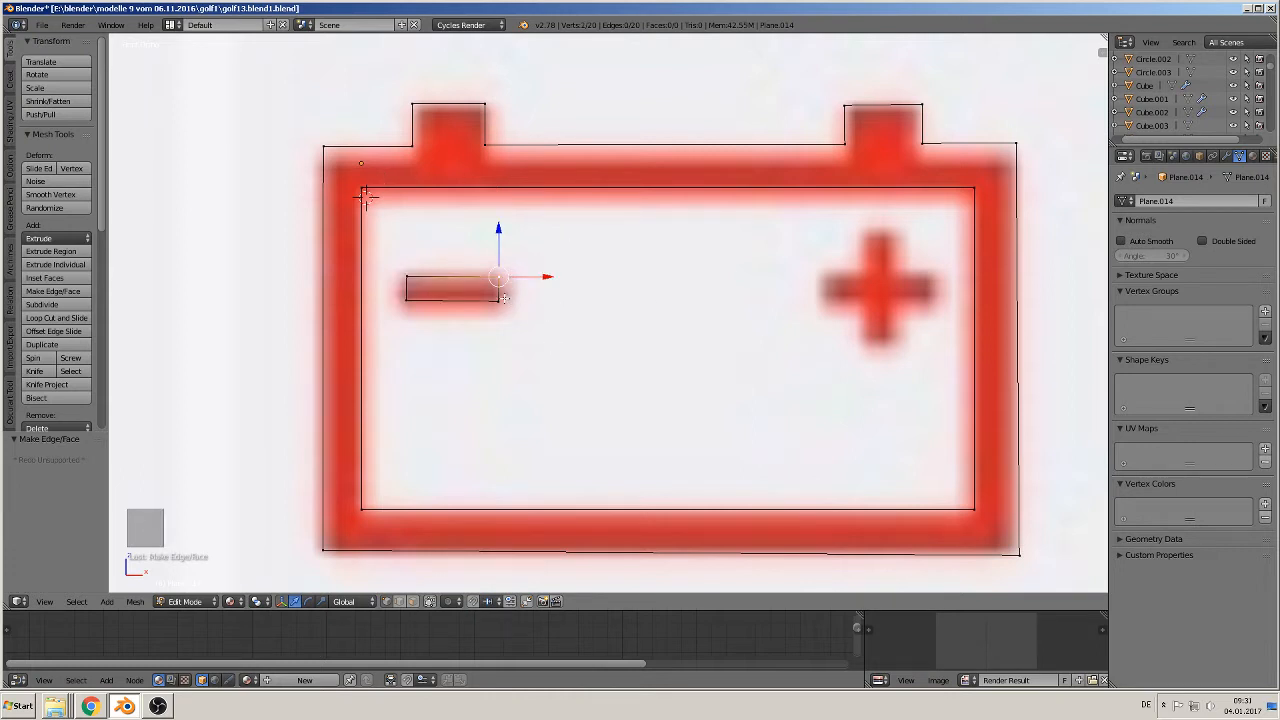
{"action": "key", "text": "l"}
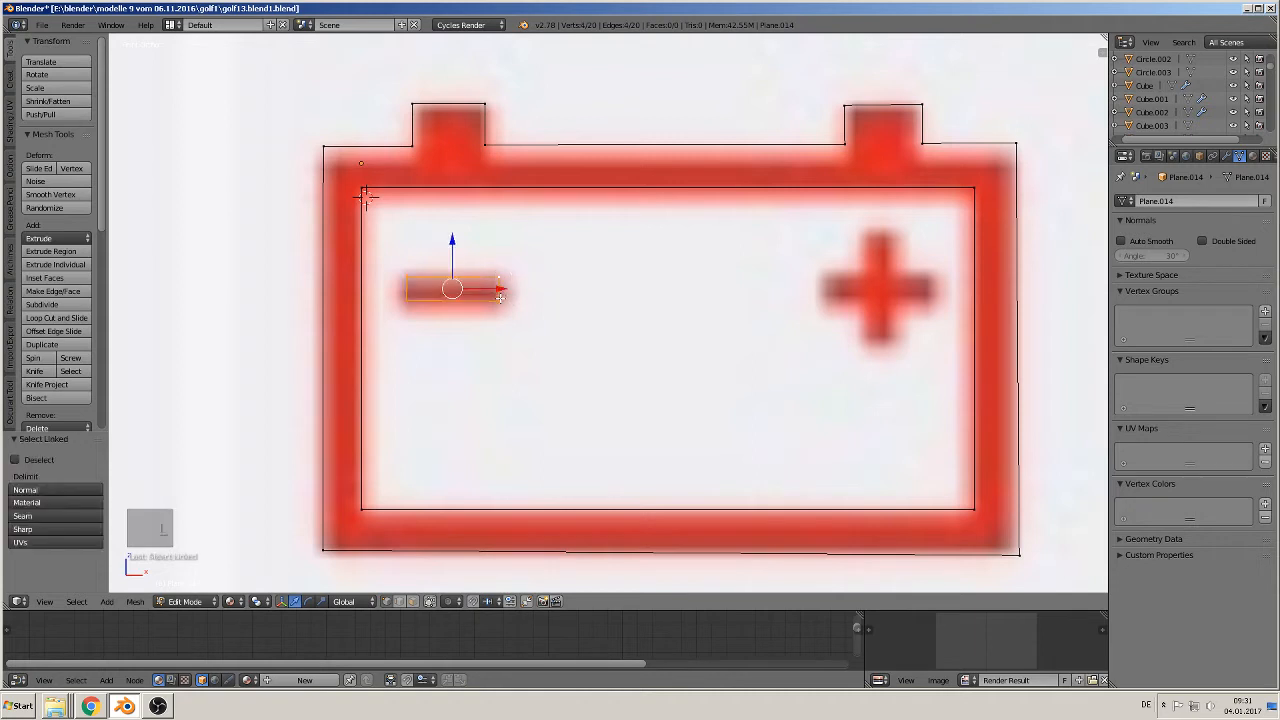
{"action": "key", "text": "shift+d"}
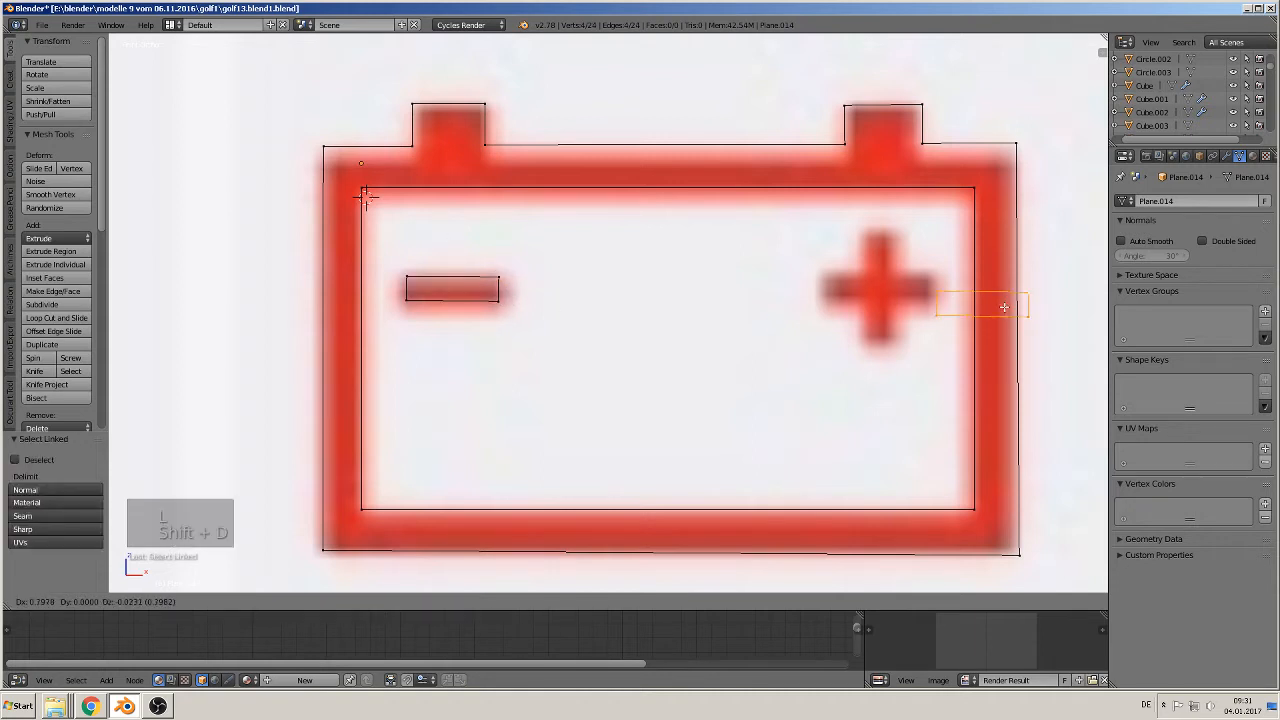
{"action": "left_click", "coordinate": [944, 321]}
{"action": "key", "text": "s"}
{"action": "key", "text": "x"}
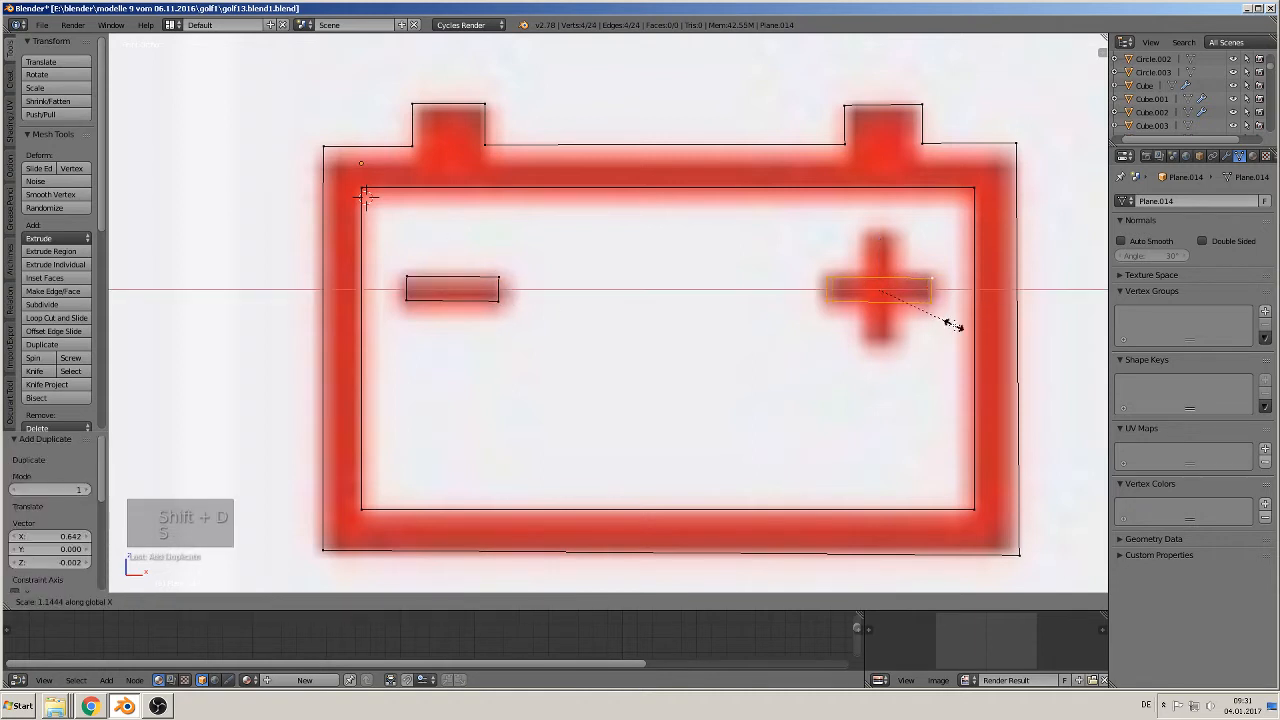
{"action": "left_click", "coordinate": [952, 327]}
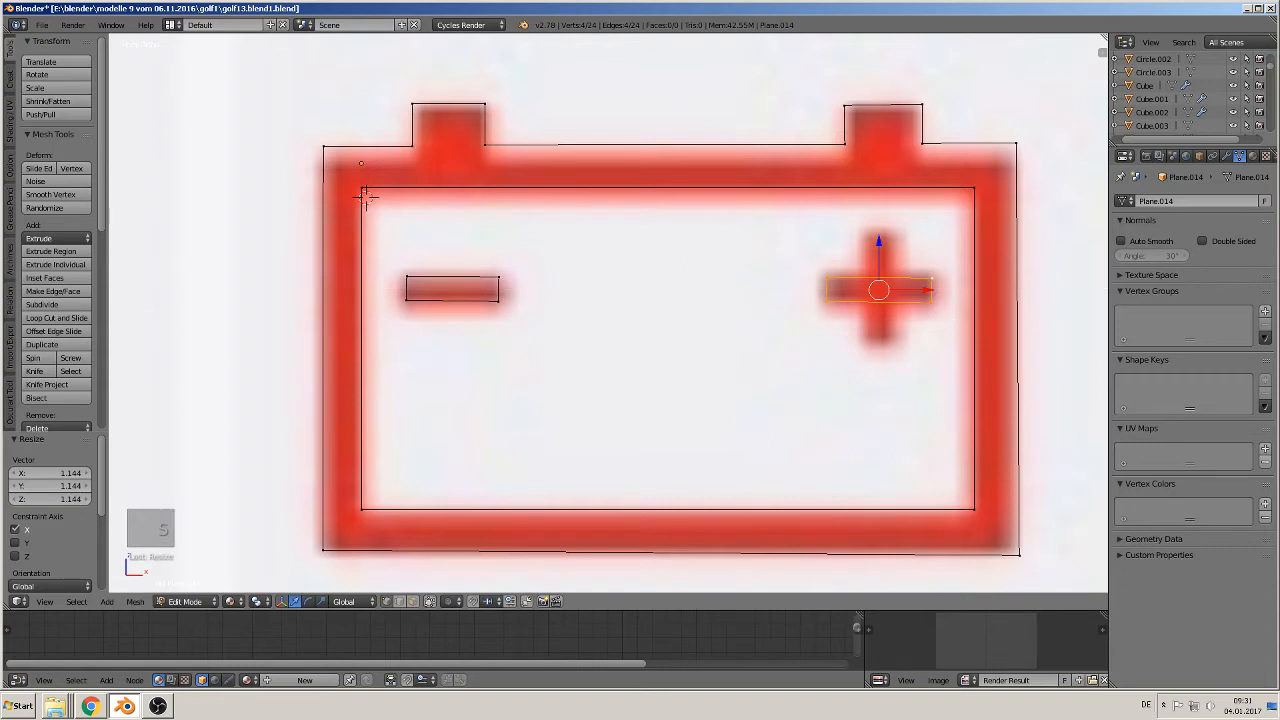
Duplicate the plus sign's horizontal bar in place, rotate the copy 90° about Y and move it about 0.005 along X
{"action": "key", "text": "shift+d"}
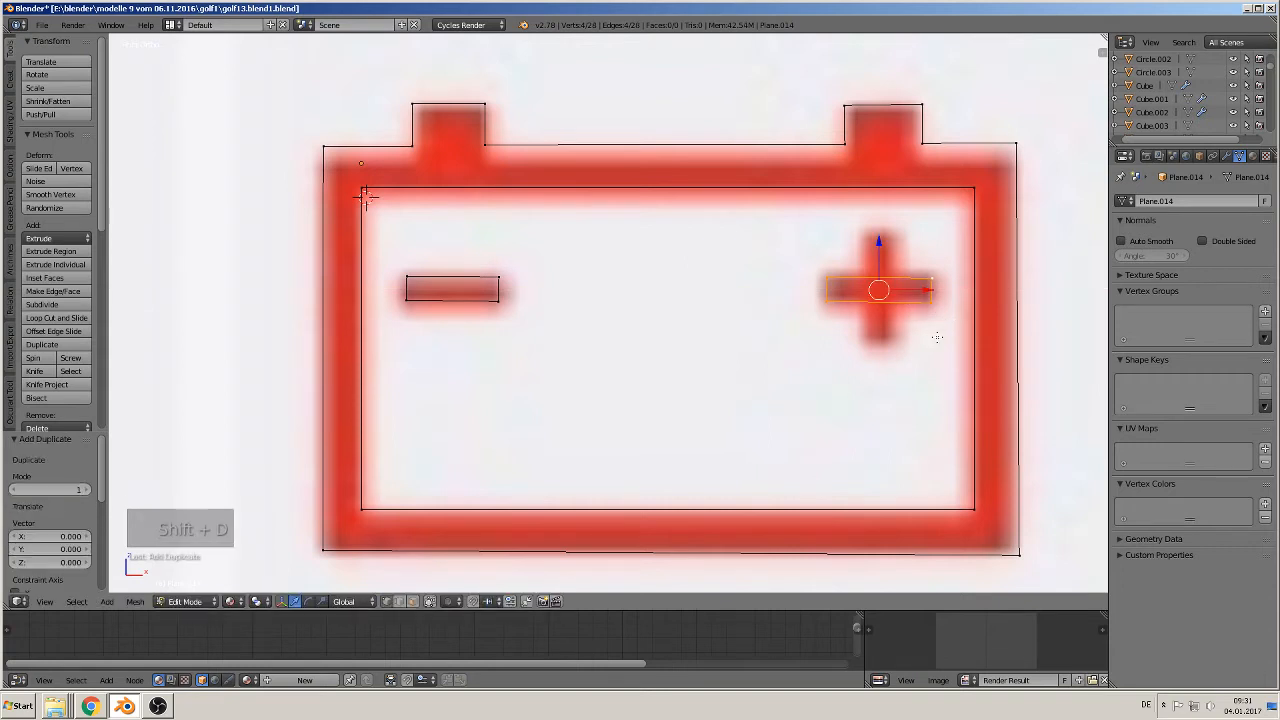
{"action": "type", "text": "ry90"}
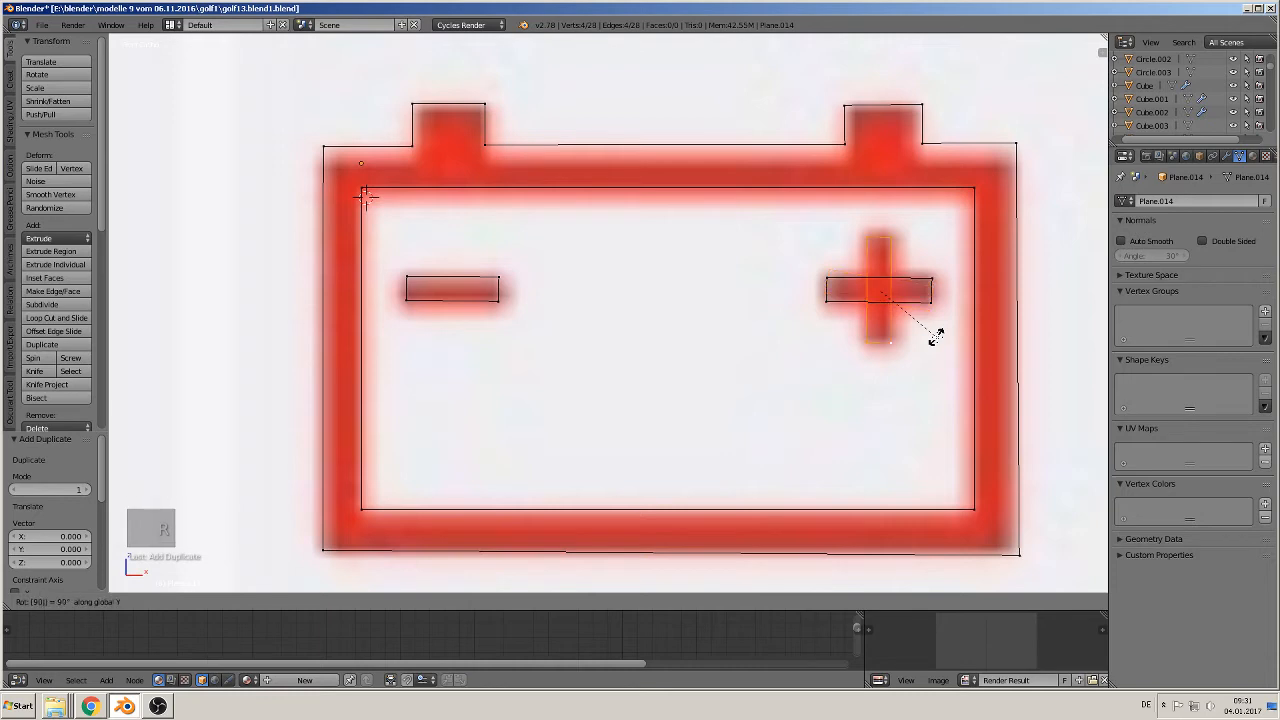
{"action": "key", "text": "Return"}
{"action": "key", "text": "g"}
{"action": "key", "text": "x"}
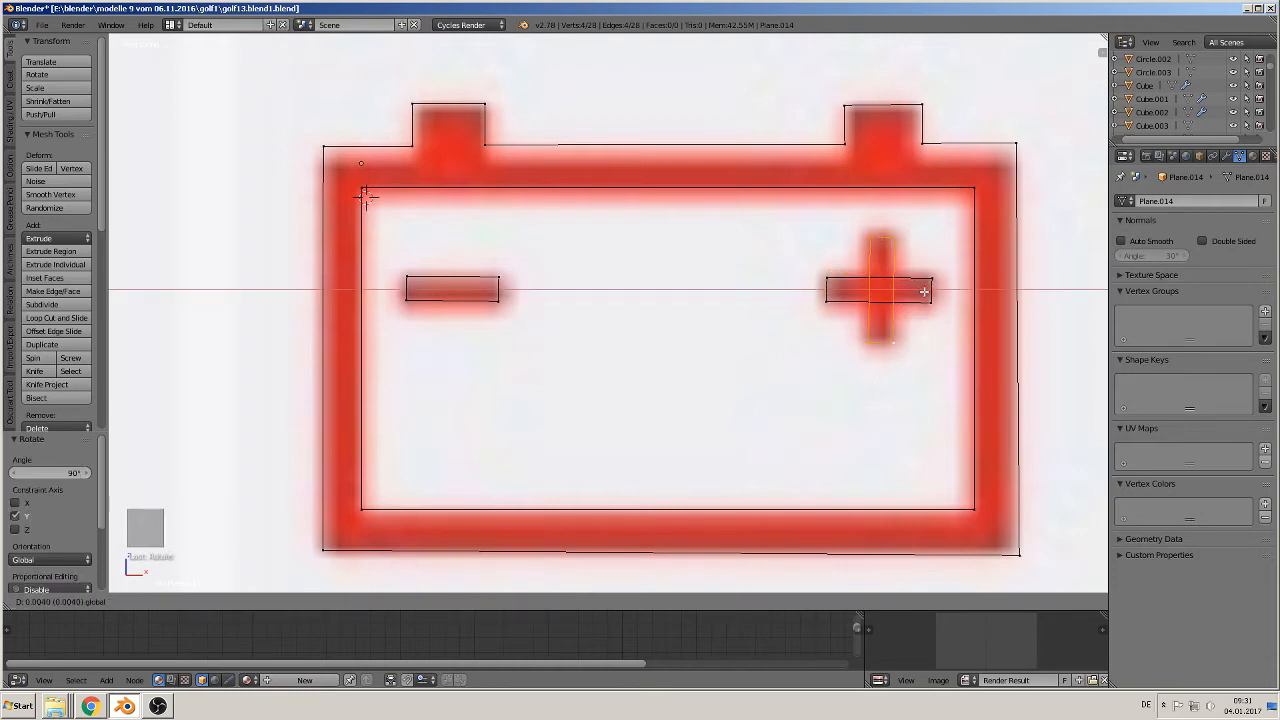
{"action": "left_click", "coordinate": [925, 291]}
Slightly nudge the upper-left corner vertex of the battery's outer outline, constrained to Y and Z
{"action": "scroll", "coordinate": [670, 250], "scroll_direction": "up", "scroll_amount": 4}
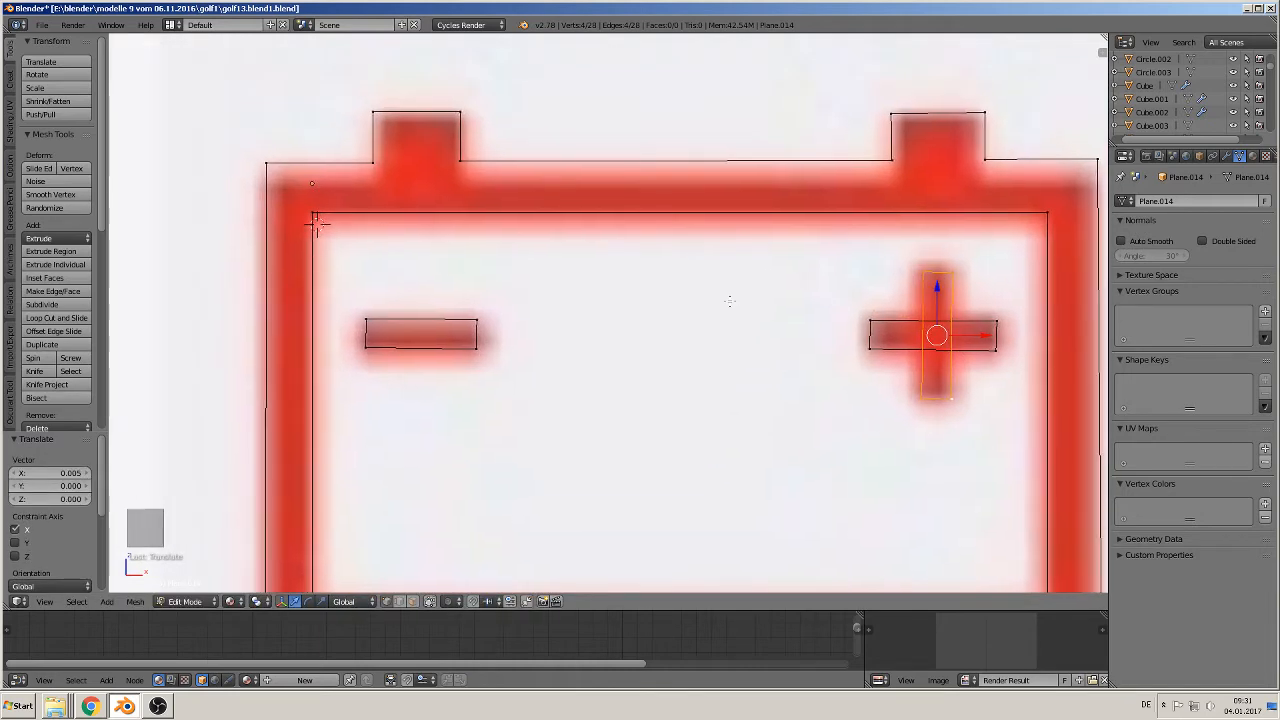
{"action": "middle_click_drag", "start_coordinate": [362, 158], "coordinate": [598, 142], "text": "shift"}
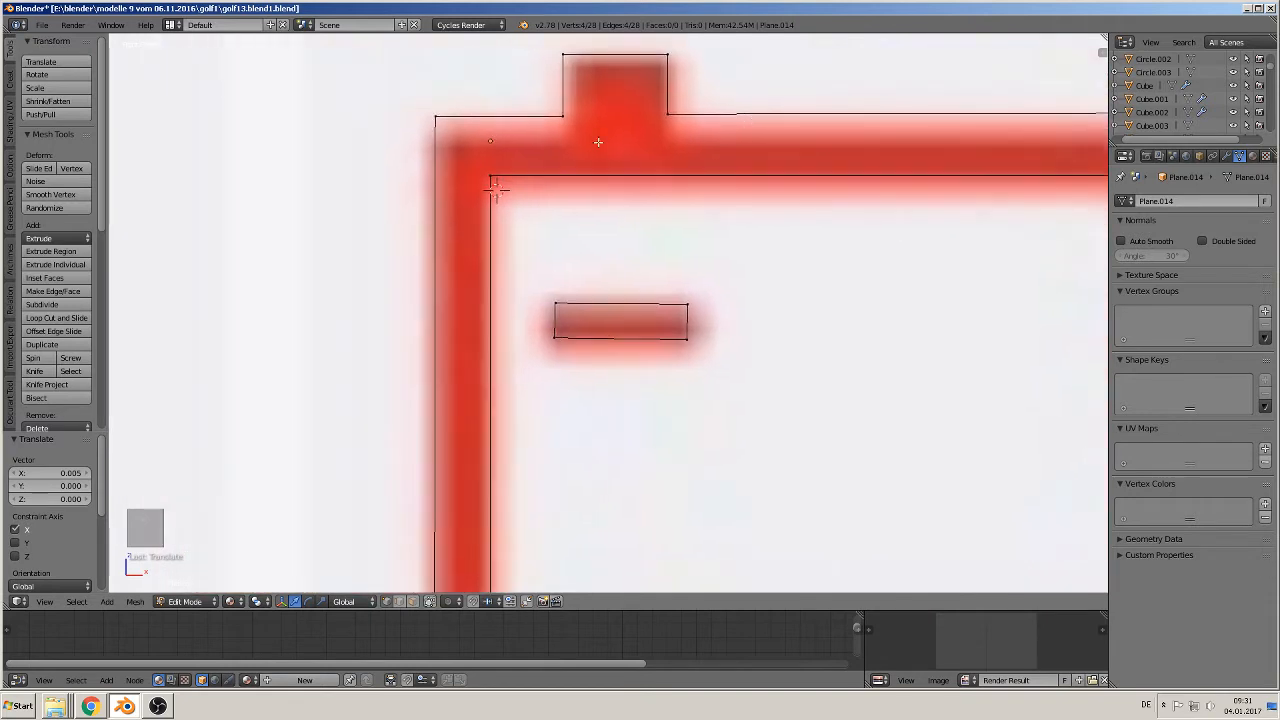
{"action": "middle_click_drag", "start_coordinate": [505, 174], "coordinate": [591, 289], "text": "shift"}
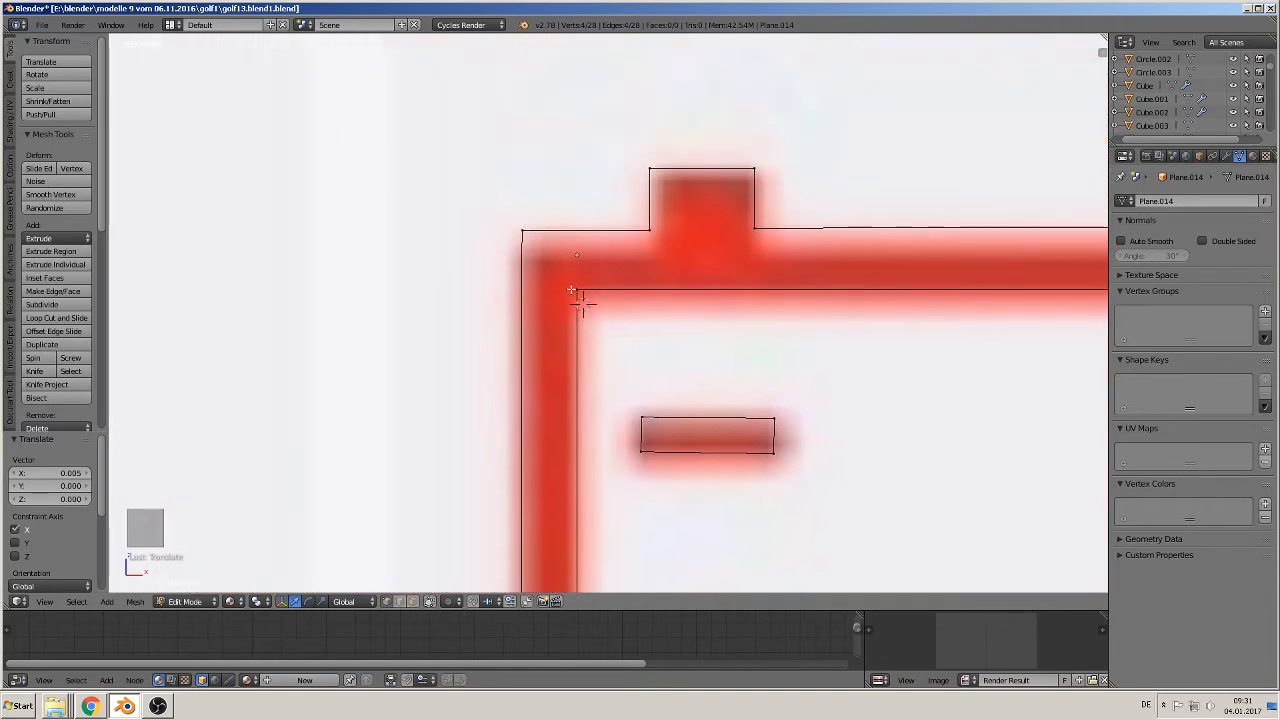
{"action": "scroll", "coordinate": [554, 280], "scroll_direction": "up", "scroll_amount": 2}
{"action": "right_click", "coordinate": [483, 198]}
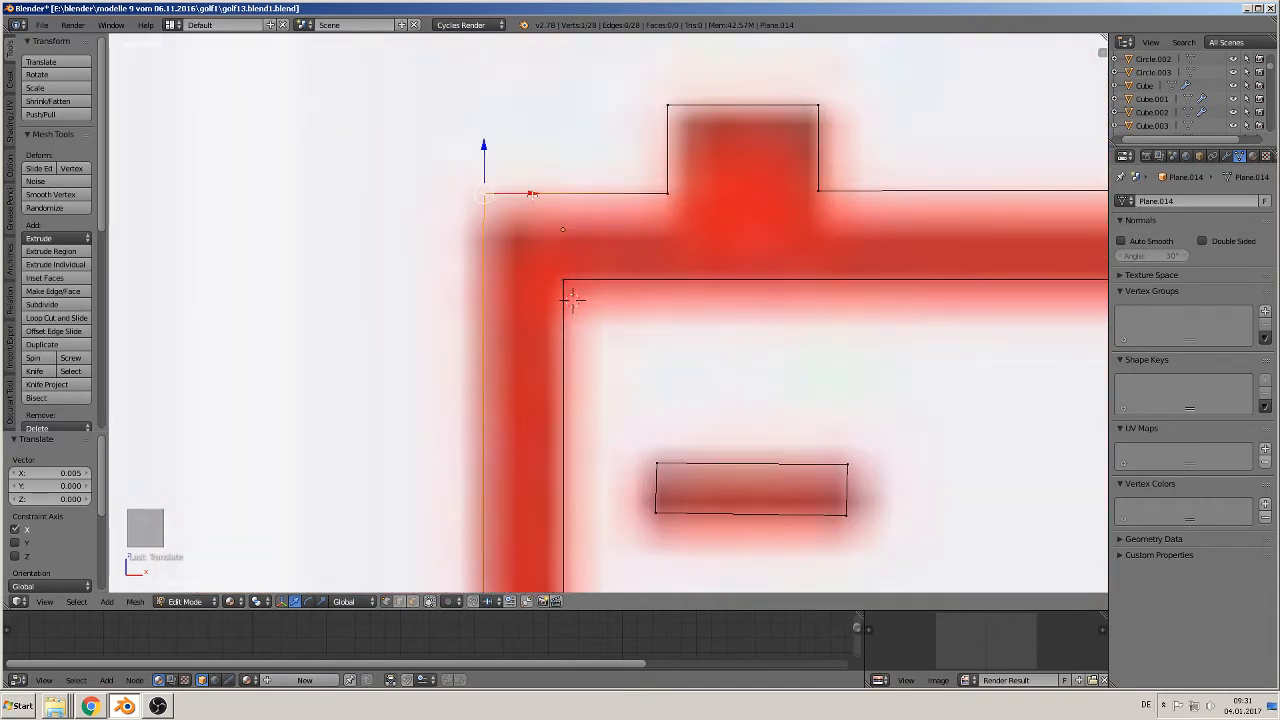
{"action": "left_click_drag", "start_coordinate": [536, 195], "coordinate": [531, 196], "text": "shift"}
Move the right terminal's upper-left vertex about -0.0005 along X to straighten its left side
{"action": "scroll", "coordinate": [576, 242], "scroll_direction": "down", "scroll_amount": 2}
{"action": "middle_click_drag", "start_coordinate": [665, 320], "coordinate": [143, 284], "text": "shift"}
{"action": "middle_click_drag", "start_coordinate": [704, 257], "coordinate": [507, 331], "text": "shift"}
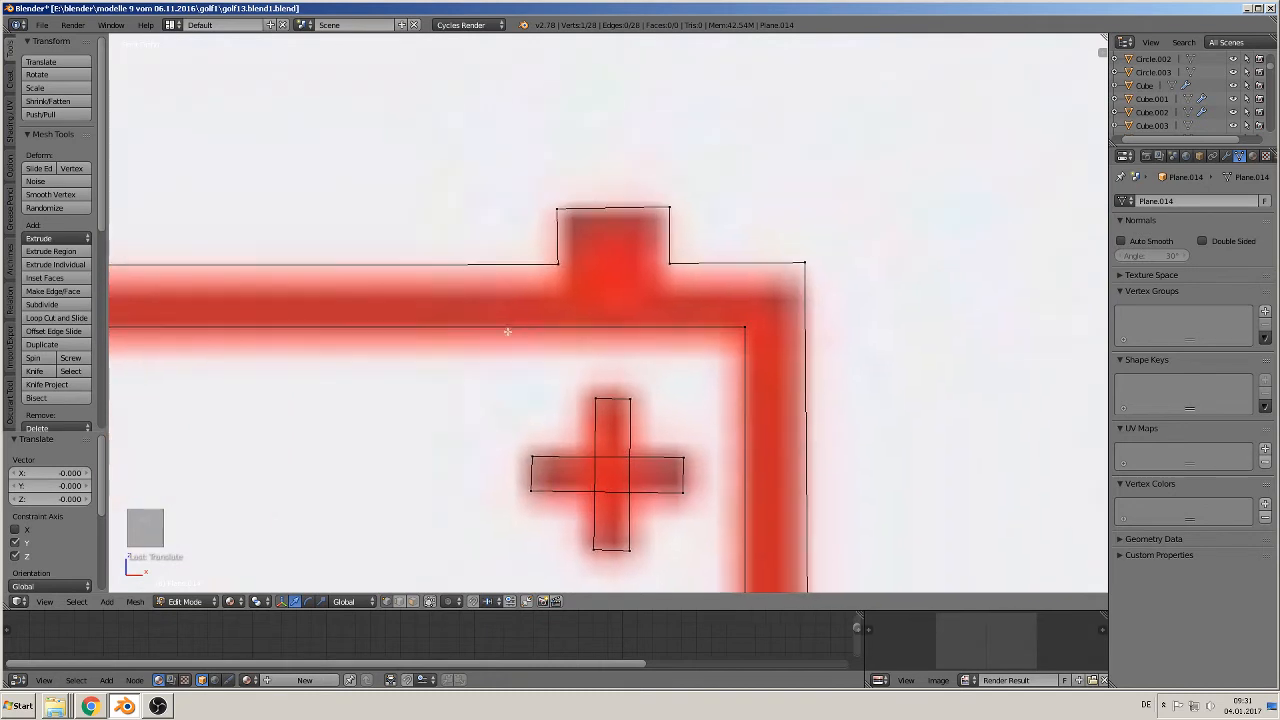
{"action": "scroll", "coordinate": [507, 331], "scroll_direction": "up", "scroll_amount": 2}
{"action": "right_click", "coordinate": [538, 168]}
{"action": "left_click_drag", "start_coordinate": [573, 165], "coordinate": [577, 163], "text": "shift"}
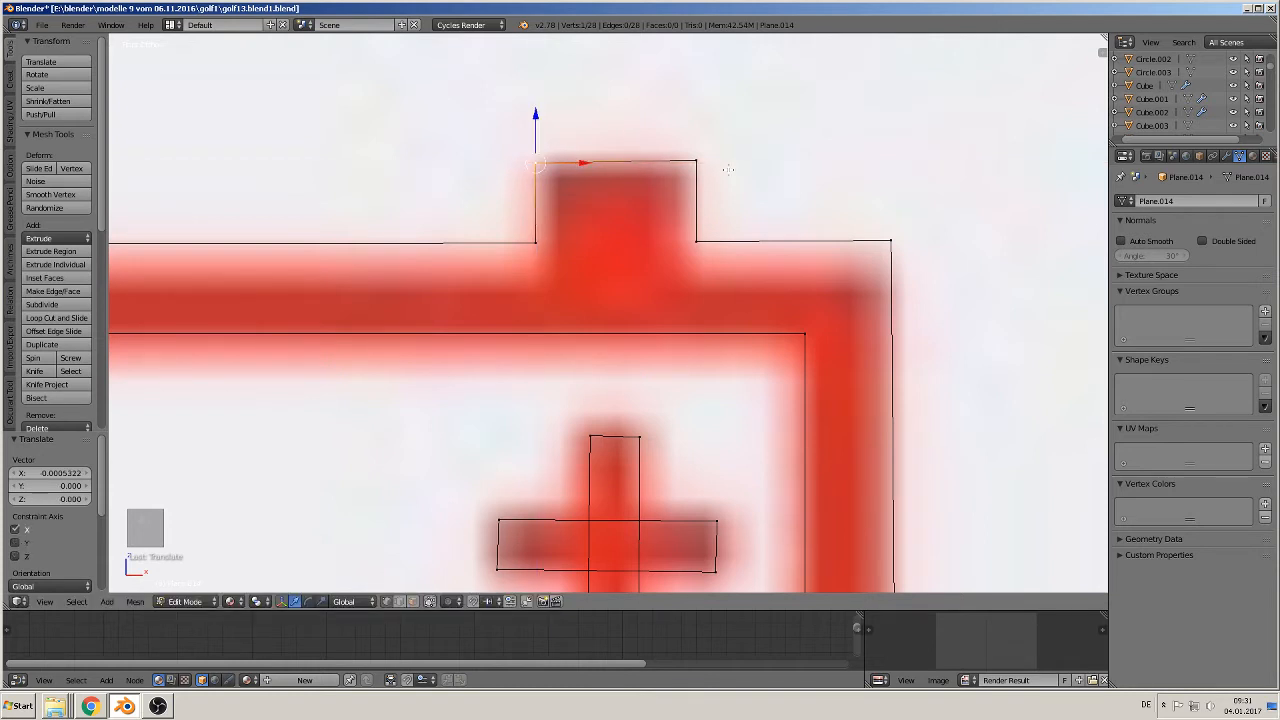
Lower the right terminal's upper-right vertex about 0.002 and the outer outline's upper-right corner about 0.0009 along Z
{"action": "right_click", "coordinate": [705, 160]}
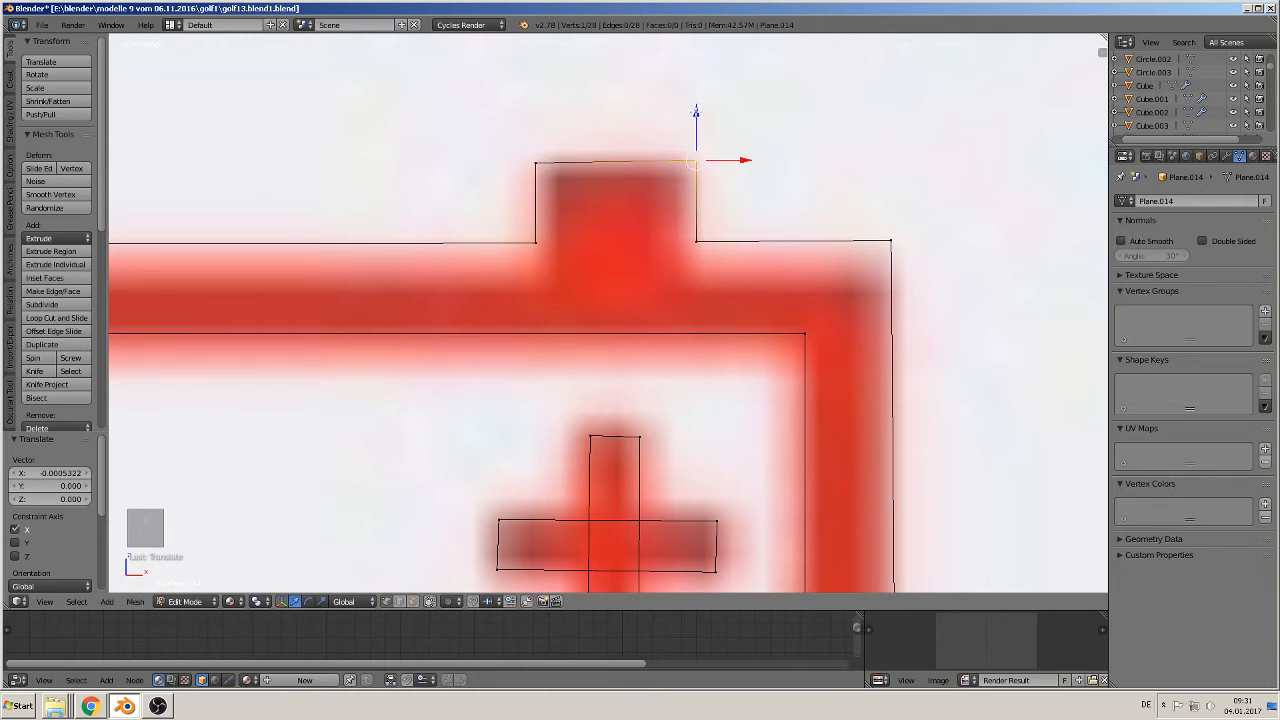
{"action": "left_click_drag", "start_coordinate": [696, 113], "coordinate": [697, 135]}
{"action": "scroll", "coordinate": [803, 278], "scroll_direction": "down", "scroll_amount": 1}
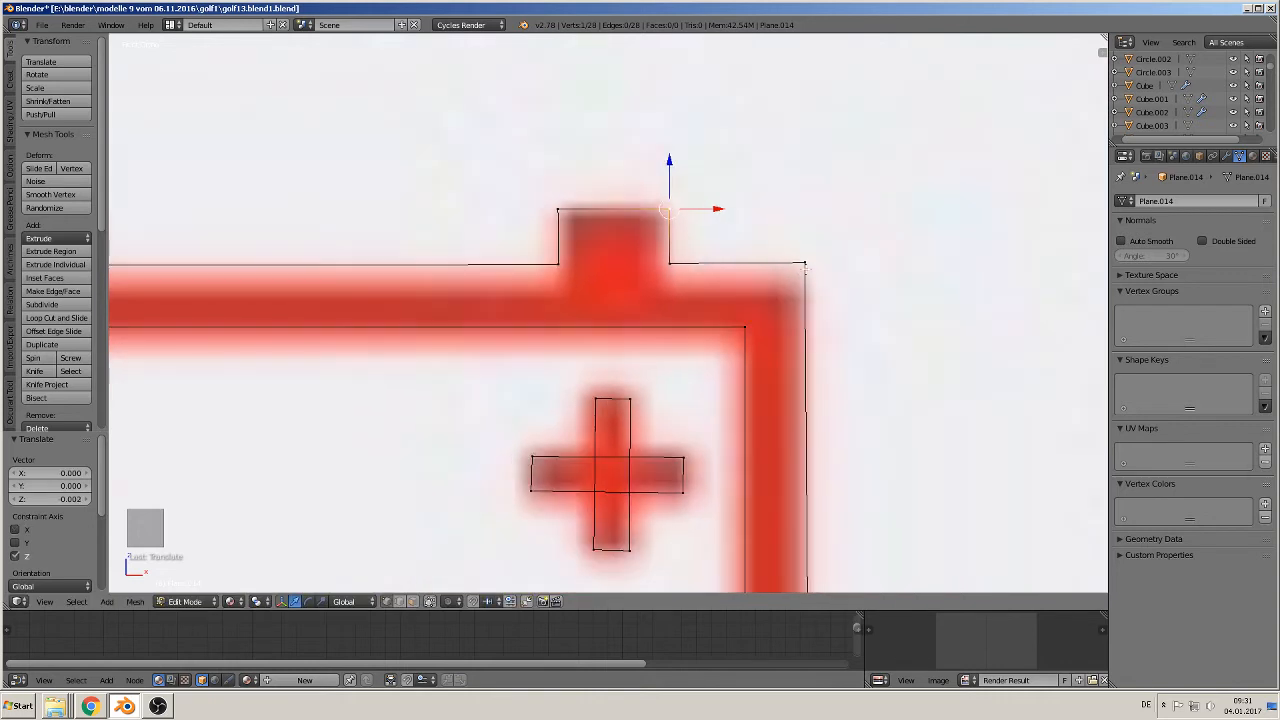
{"action": "right_click", "coordinate": [810, 255]}
{"action": "left_click_drag", "start_coordinate": [807, 213], "coordinate": [808, 220]}
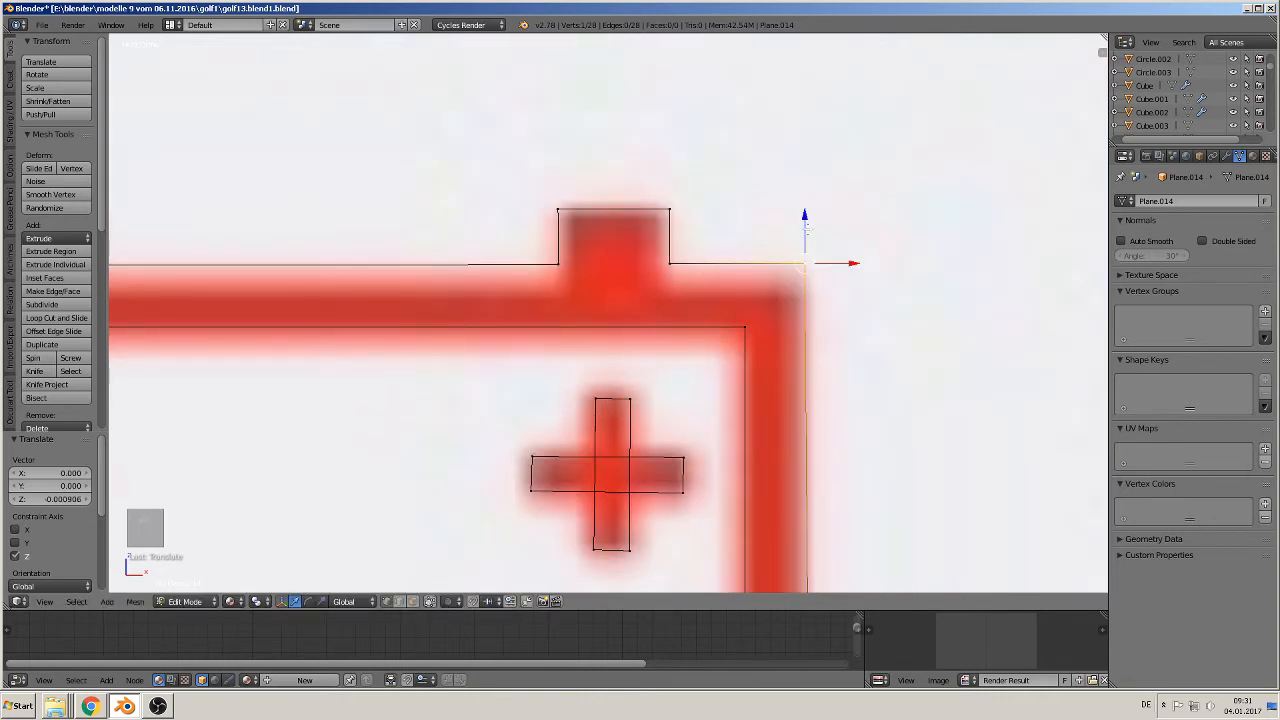
Move the two bottom vertices of the plus sign's vertical bar about 0.002 along X to straighten its sides
{"action": "middle_click_drag", "start_coordinate": [767, 380], "coordinate": [824, 218], "text": "shift"}
{"action": "scroll", "coordinate": [824, 218], "scroll_direction": "up", "scroll_amount": 2}
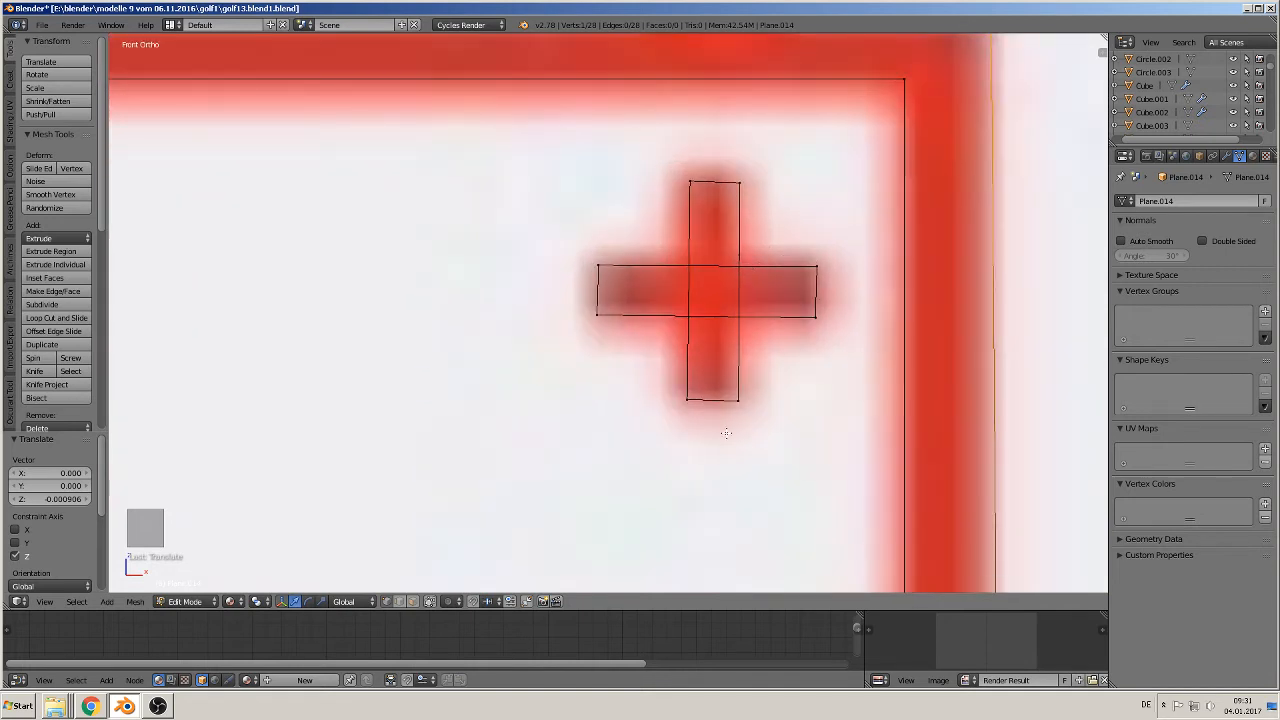
{"action": "scroll", "coordinate": [716, 430], "scroll_direction": "up", "scroll_amount": 1}
{"action": "right_click", "coordinate": [764, 418]}
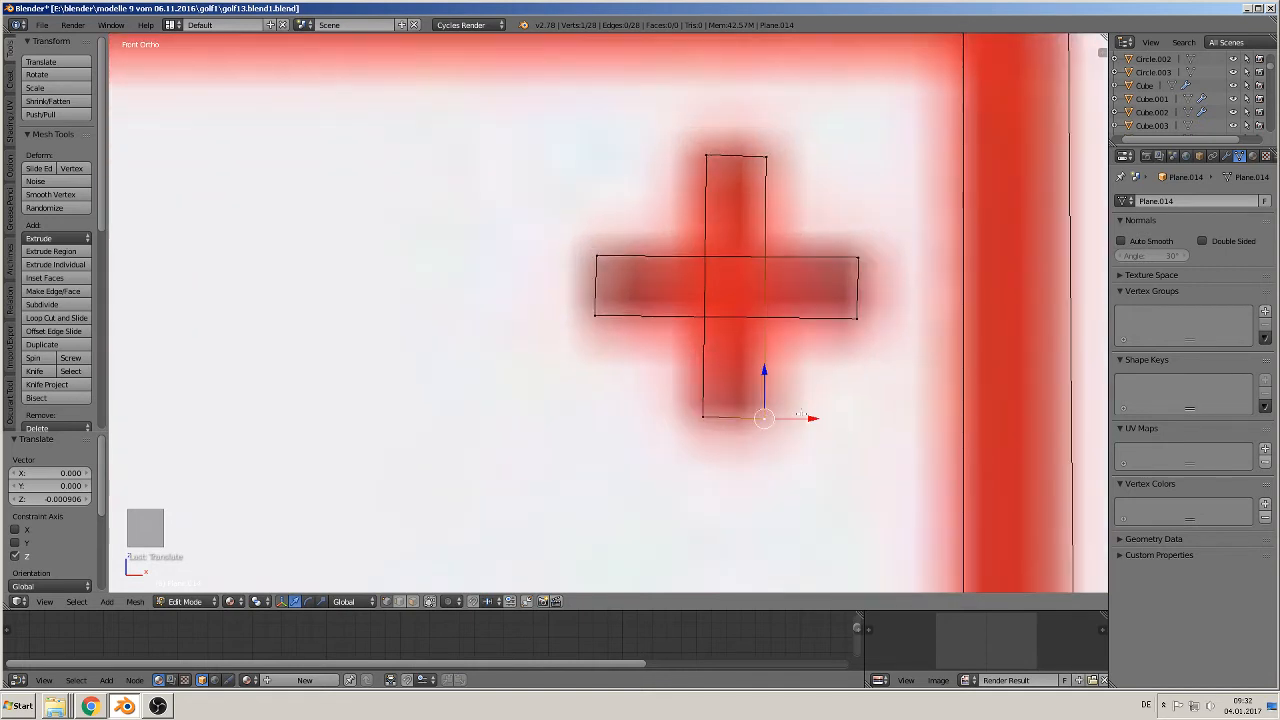
{"action": "left_click_drag", "start_coordinate": [814, 417], "coordinate": [755, 416]}
{"action": "right_click", "coordinate": [705, 415]}
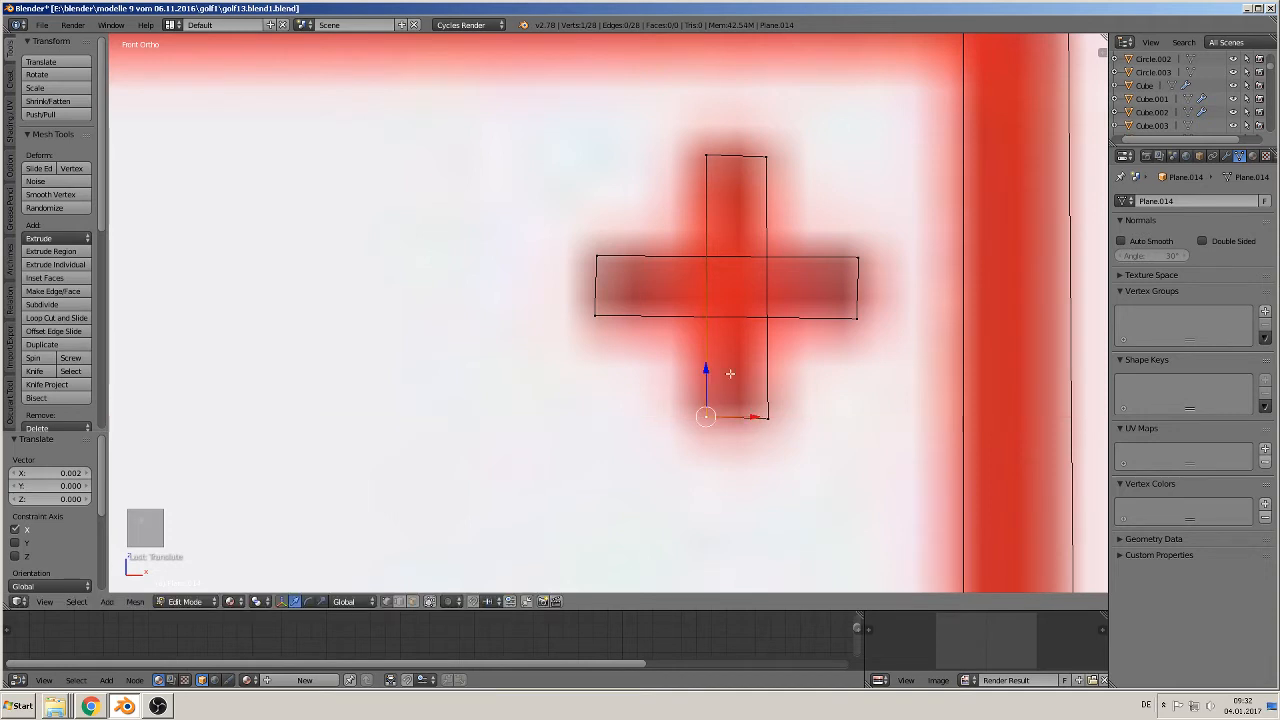
Raise the plus sign's horizontal bar's upper-right vertex about 0.0009 and its lower-right vertex about 0.001 along Z
{"action": "right_click", "coordinate": [605, 251]}
{"action": "right_click", "coordinate": [862, 259]}
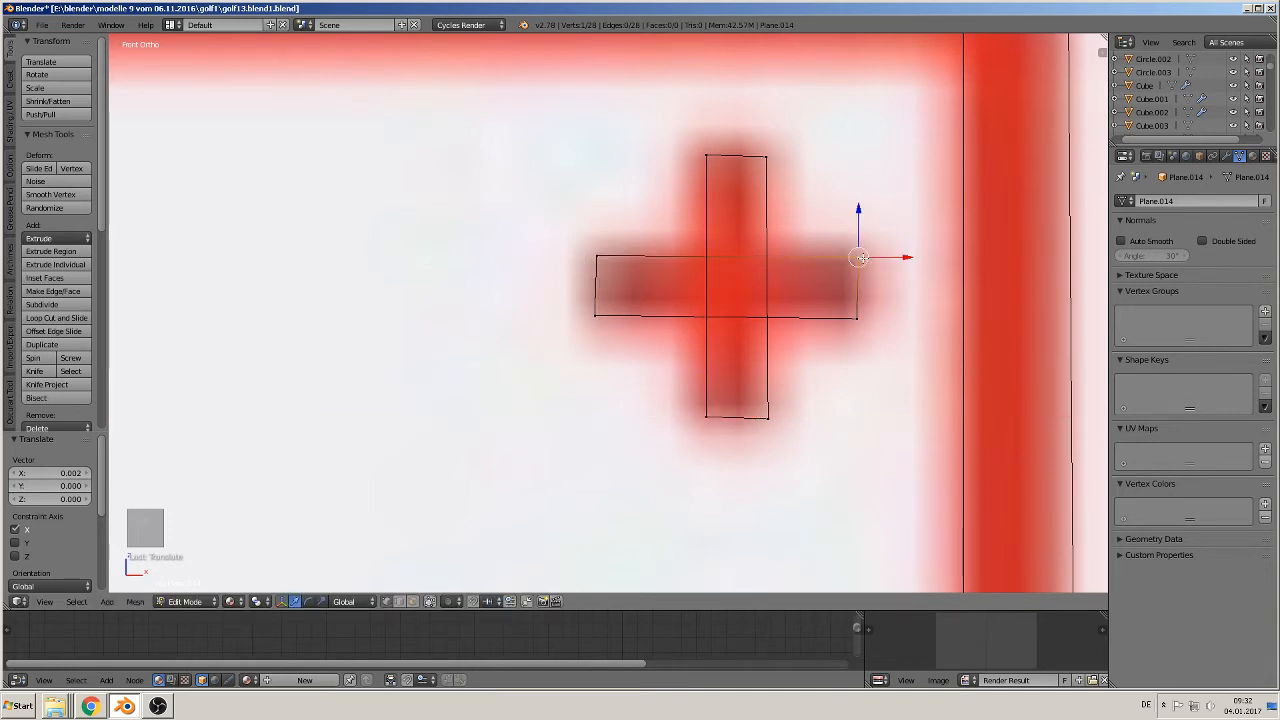
{"action": "left_click_drag", "start_coordinate": [858, 213], "coordinate": [859, 190]}
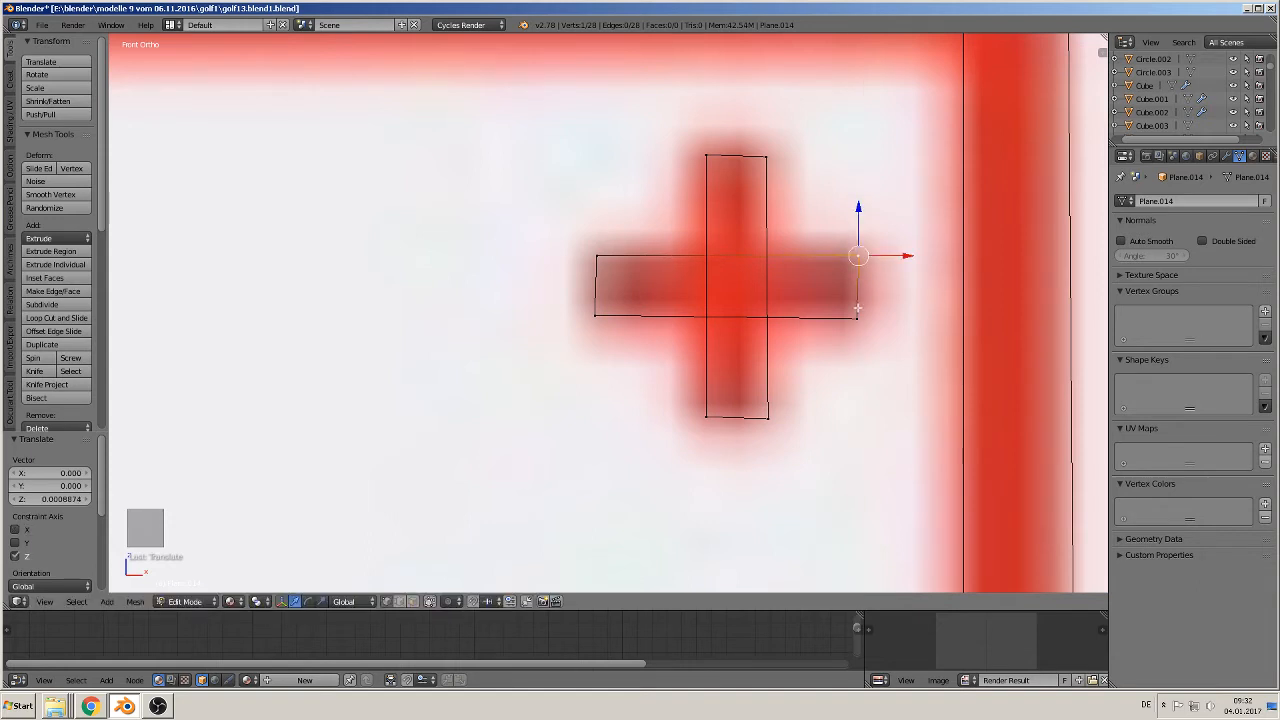
{"action": "right_click", "coordinate": [853, 317]}
{"action": "left_click", "coordinate": [857, 268], "text": "shift"}
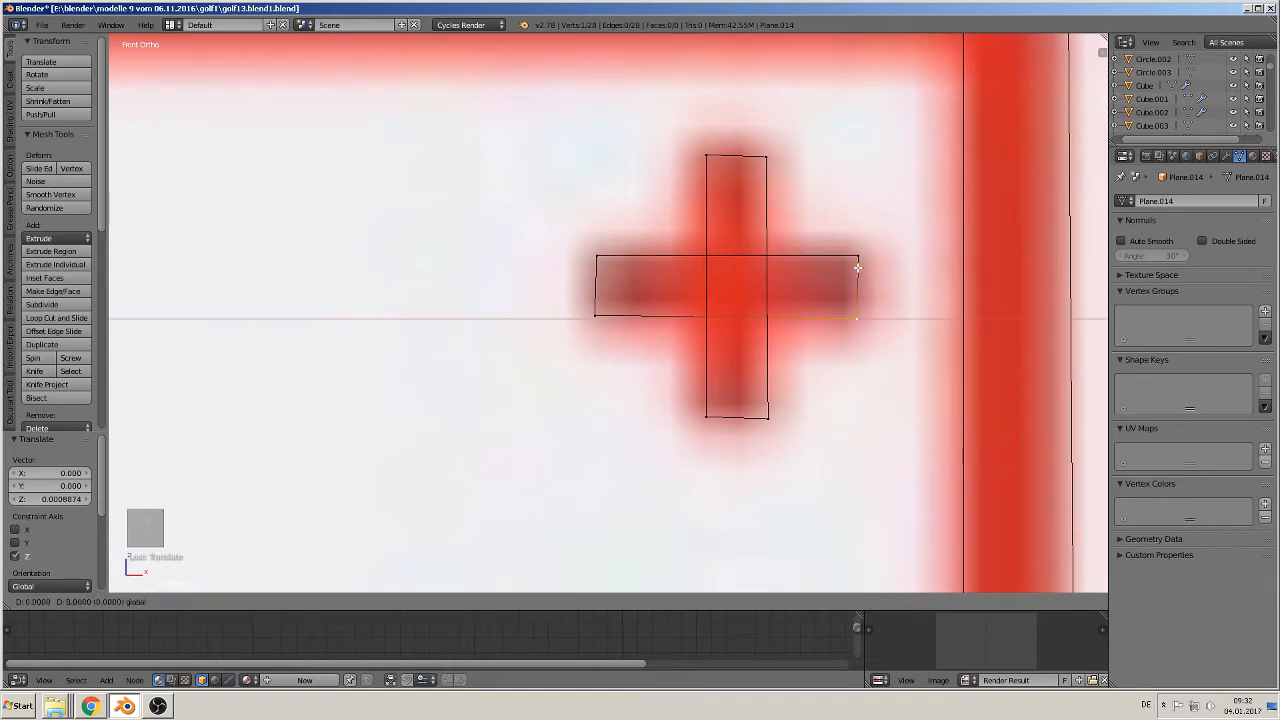
{"action": "left_click_drag", "start_coordinate": [857, 268], "coordinate": [859, 250]}
Align the two right vertices of the plus sign's horizontal bar by scaling them to 0 along Y and along X
{"action": "right_click", "coordinate": [859, 253], "text": "shift"}
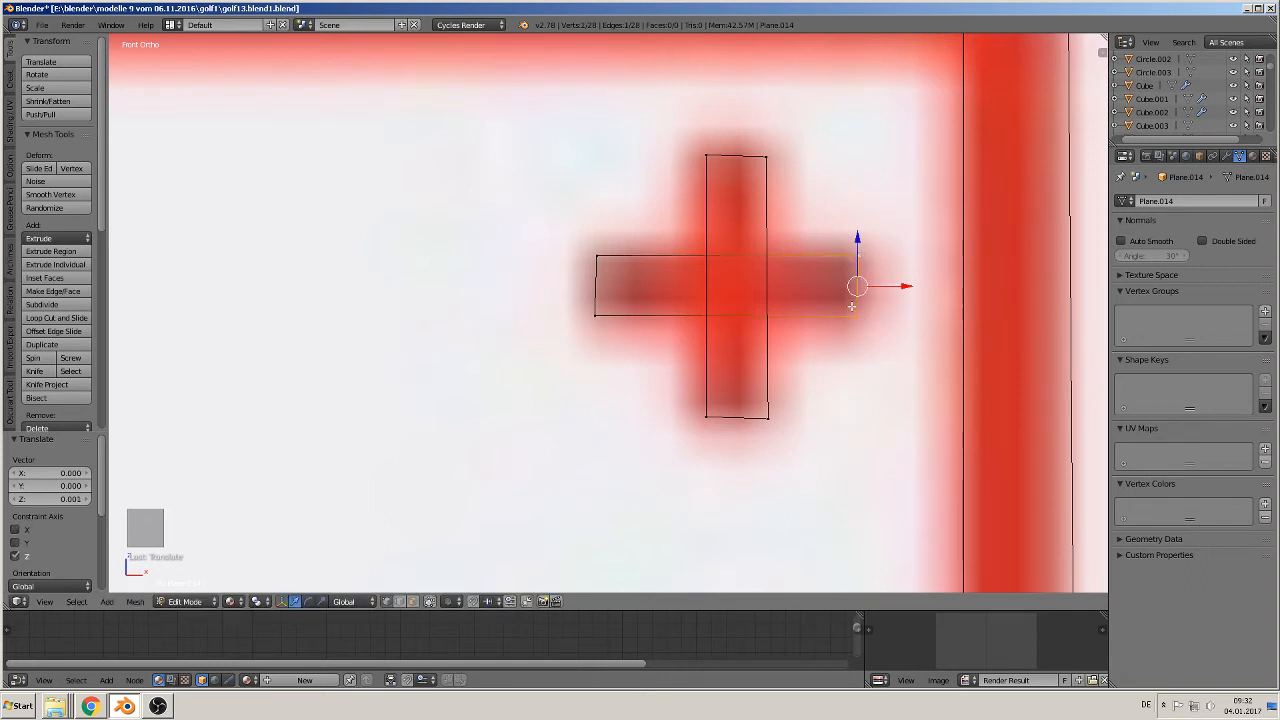
{"action": "right_click", "coordinate": [854, 312]}
{"action": "right_click", "coordinate": [859, 260], "text": "shift"}
{"action": "key", "text": "s"}
{"action": "key", "text": "y"}
{"action": "key", "text": "0"}
{"action": "key", "text": "Return"}
{"action": "key", "text": "s"}
{"action": "key", "text": "x"}
{"action": "key", "text": "0"}
{"action": "key", "text": "Return"}
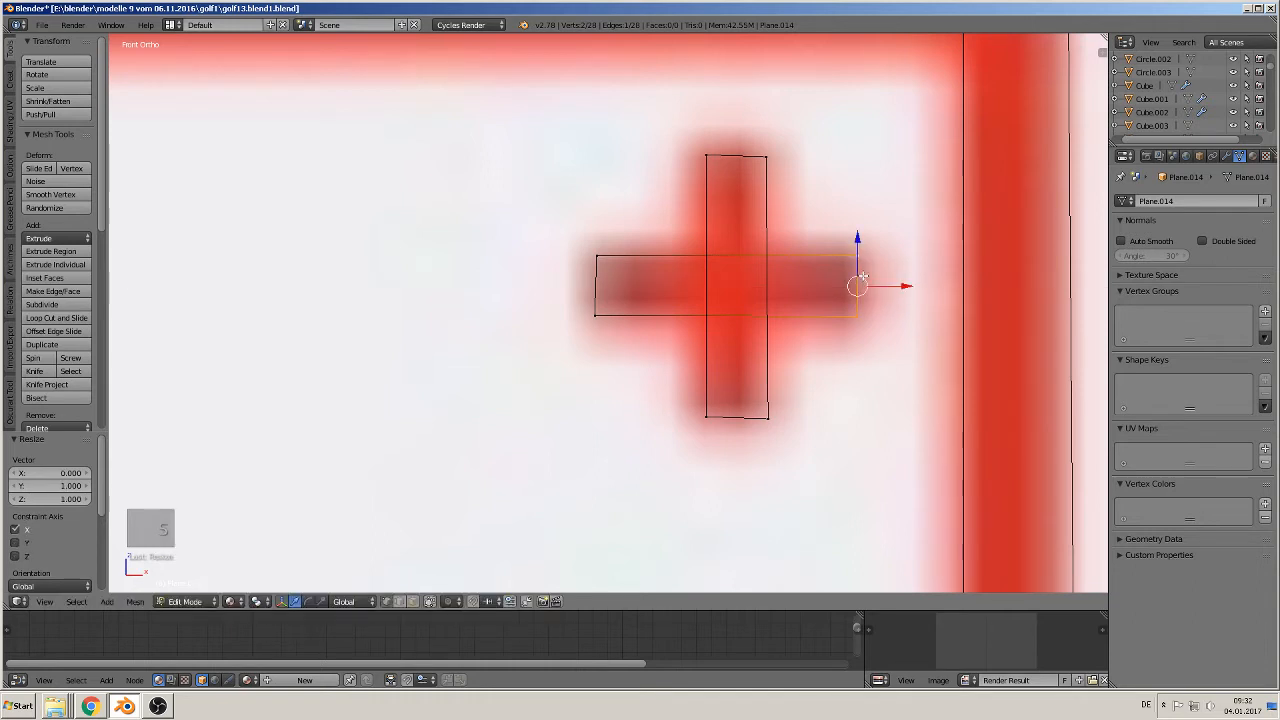
Align the two left vertices of the plus sign's horizontal bar by scaling them to 0 along X
{"action": "right_click", "coordinate": [594, 270]}
{"action": "right_click", "coordinate": [594, 313], "text": "shift"}
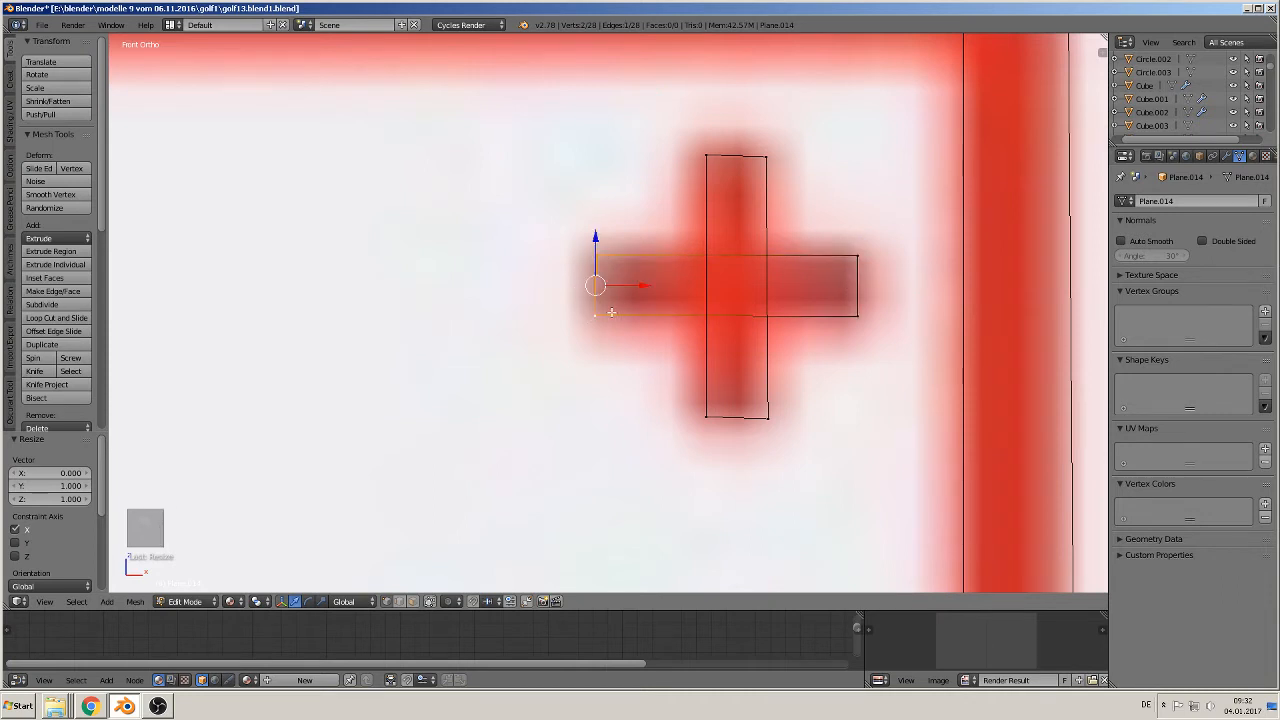
{"action": "key", "text": "s"}
{"action": "key", "text": "x"}
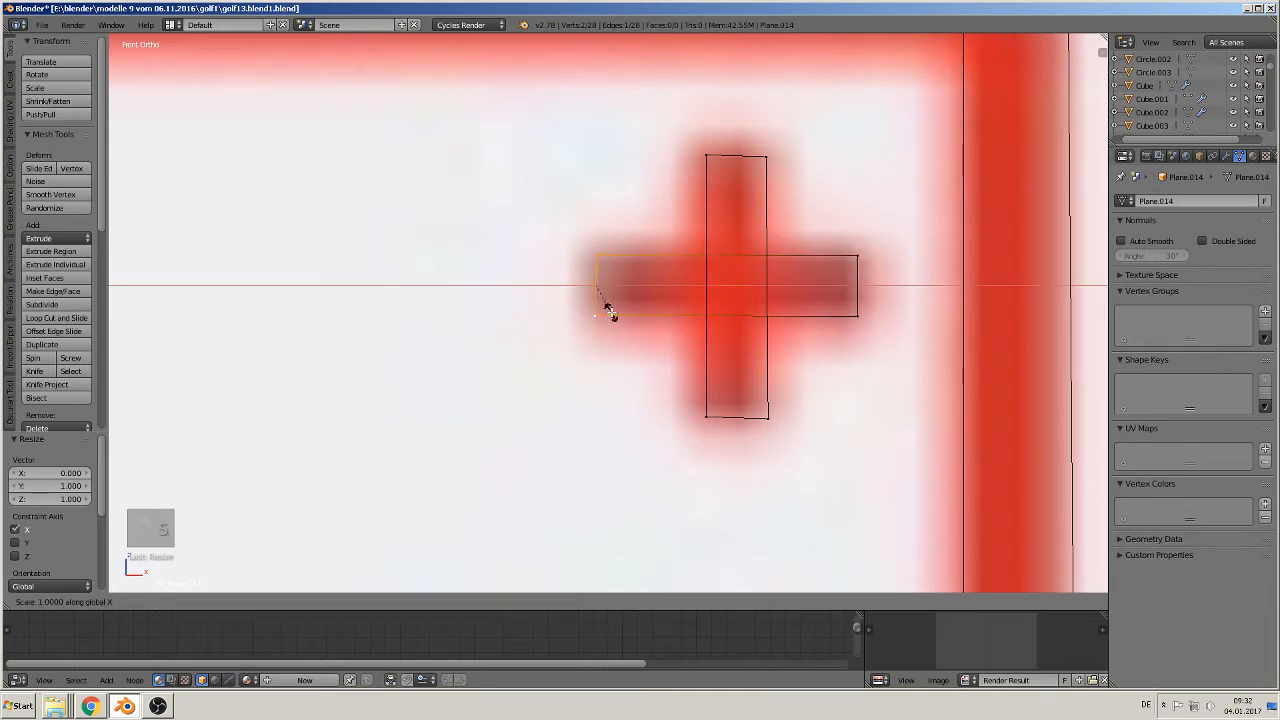
{"action": "key", "text": "0"}
{"action": "key", "text": "Return"}
Level the two bottom vertices of the plus sign's vertical bar by scaling them to 0 along Z
{"action": "right_click", "coordinate": [706, 417]}
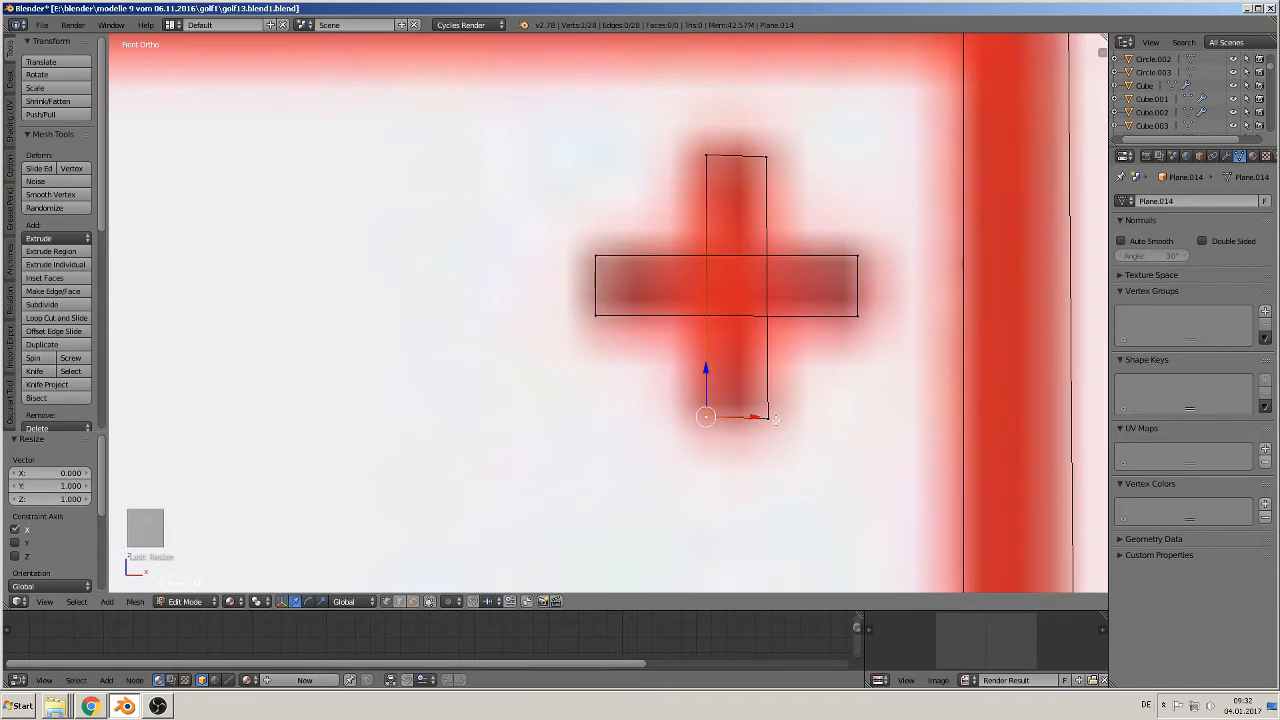
{"action": "right_click", "coordinate": [768, 418], "text": "shift"}
{"action": "key", "text": "s"}
{"action": "key", "text": "z"}
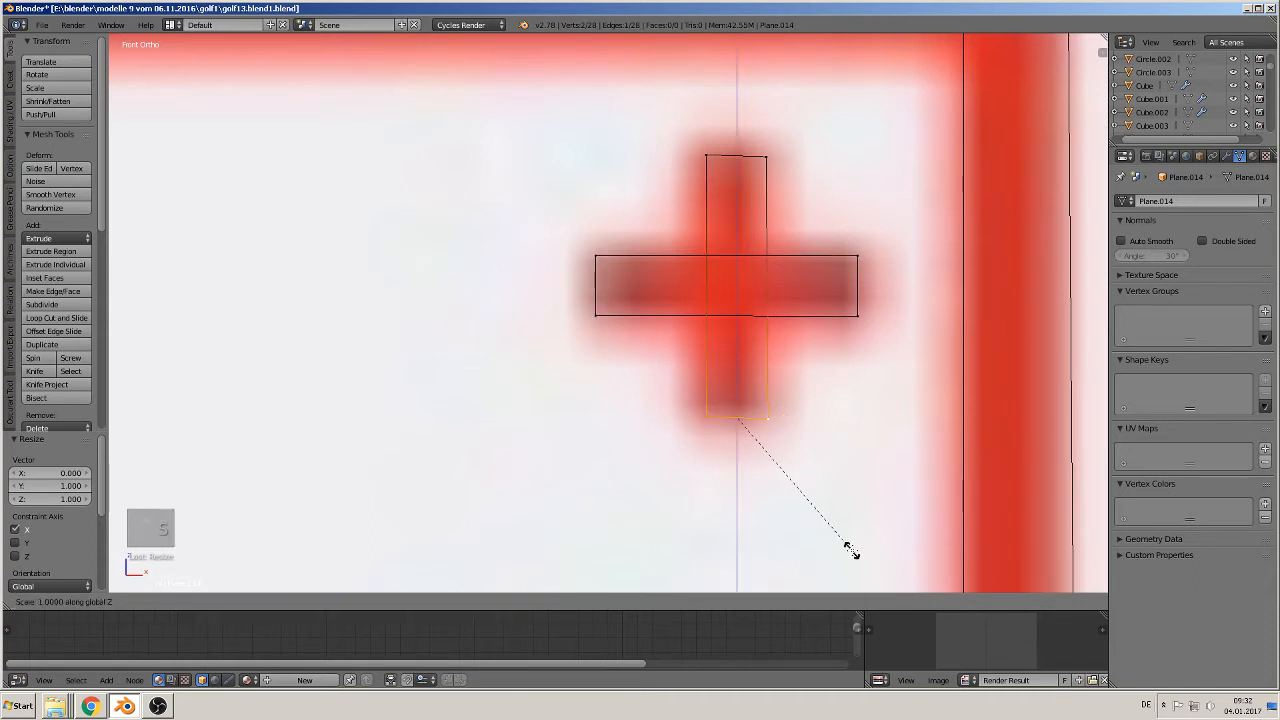
{"action": "key", "text": "0"}
{"action": "key", "text": "Return"}
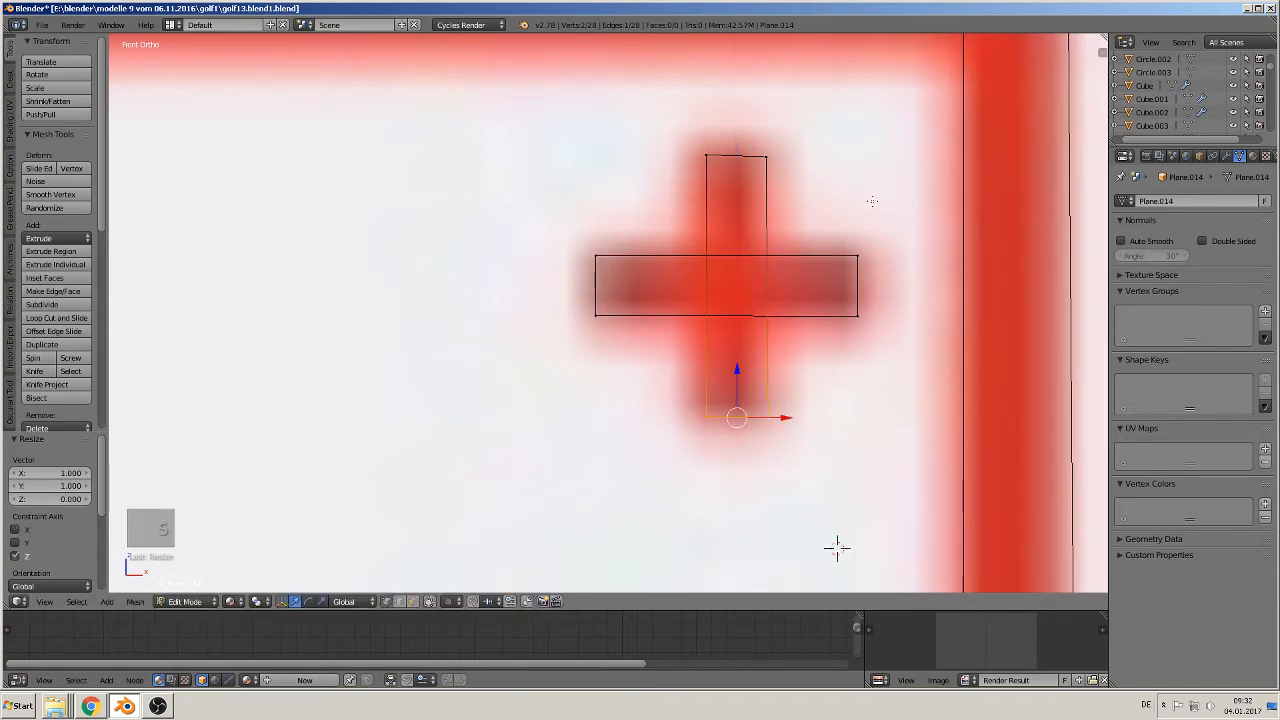
Level the two top vertices of the plus sign's vertical bar by scaling them to 0 along Z
{"action": "right_click", "coordinate": [766, 158]}
{"action": "right_click", "coordinate": [729, 159], "text": "shift"}
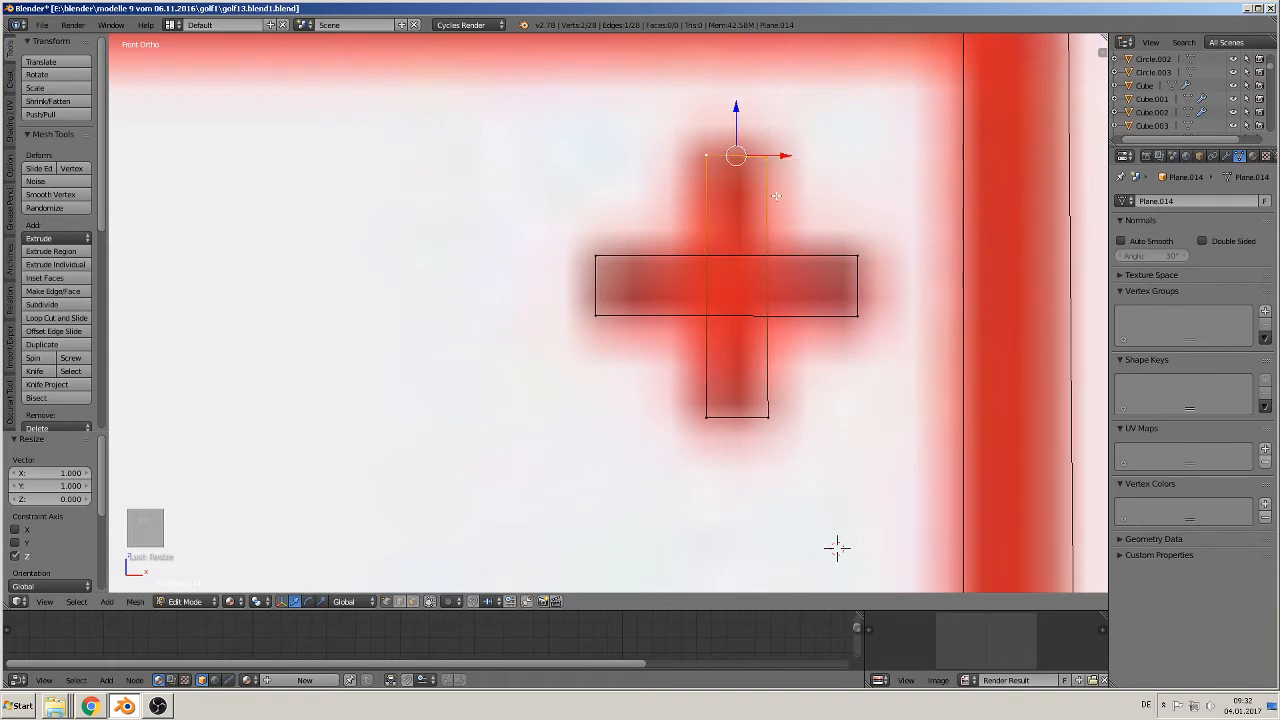
{"action": "type", "text": "sz"}
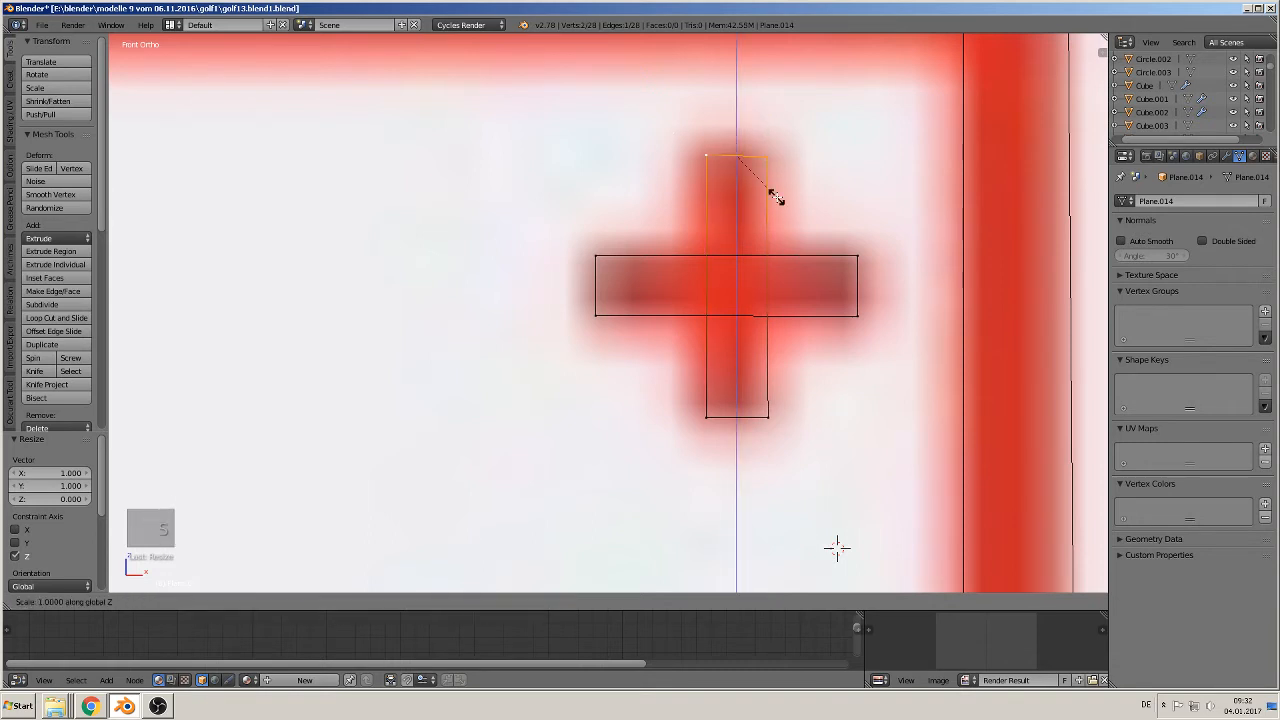
{"action": "type", "text": "0"}
{"action": "key", "text": "Return"}
Move the plus sign's whole vertical bar about -0.006 along X to center it on the horizontal bar
{"action": "scroll", "coordinate": [771, 194], "scroll_direction": "down", "scroll_amount": 3}
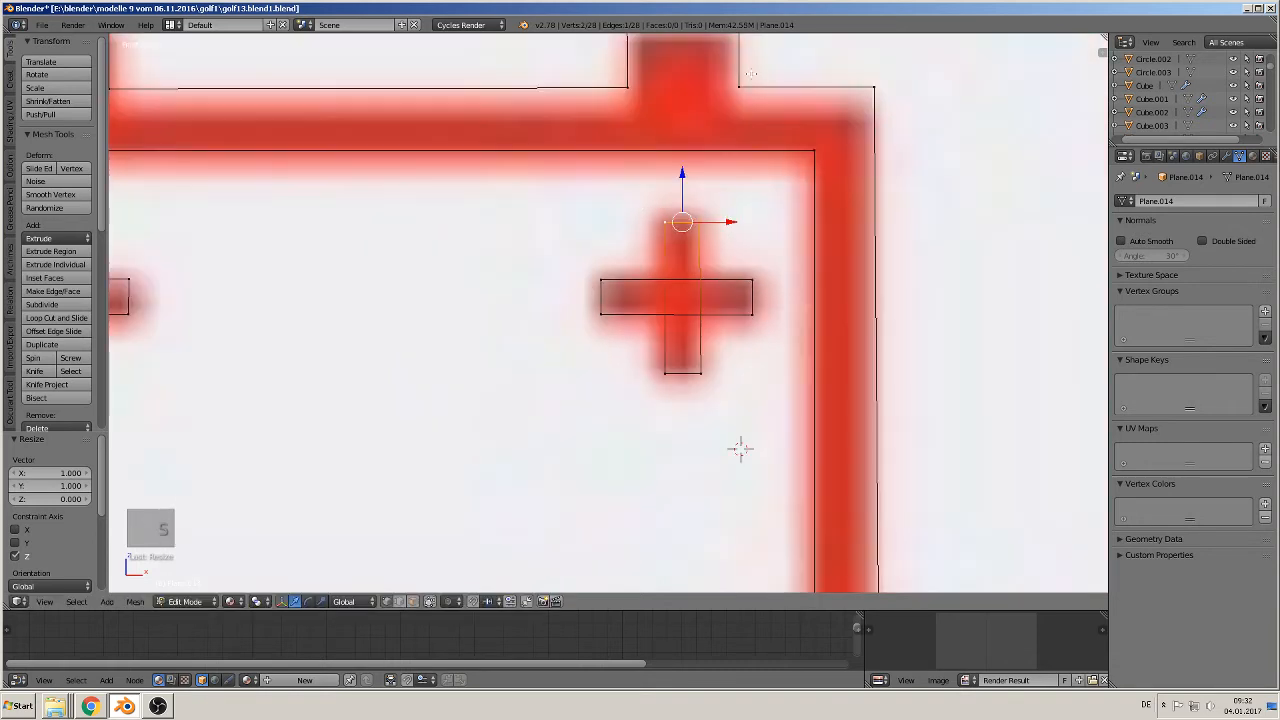
{"action": "key", "text": "l"}
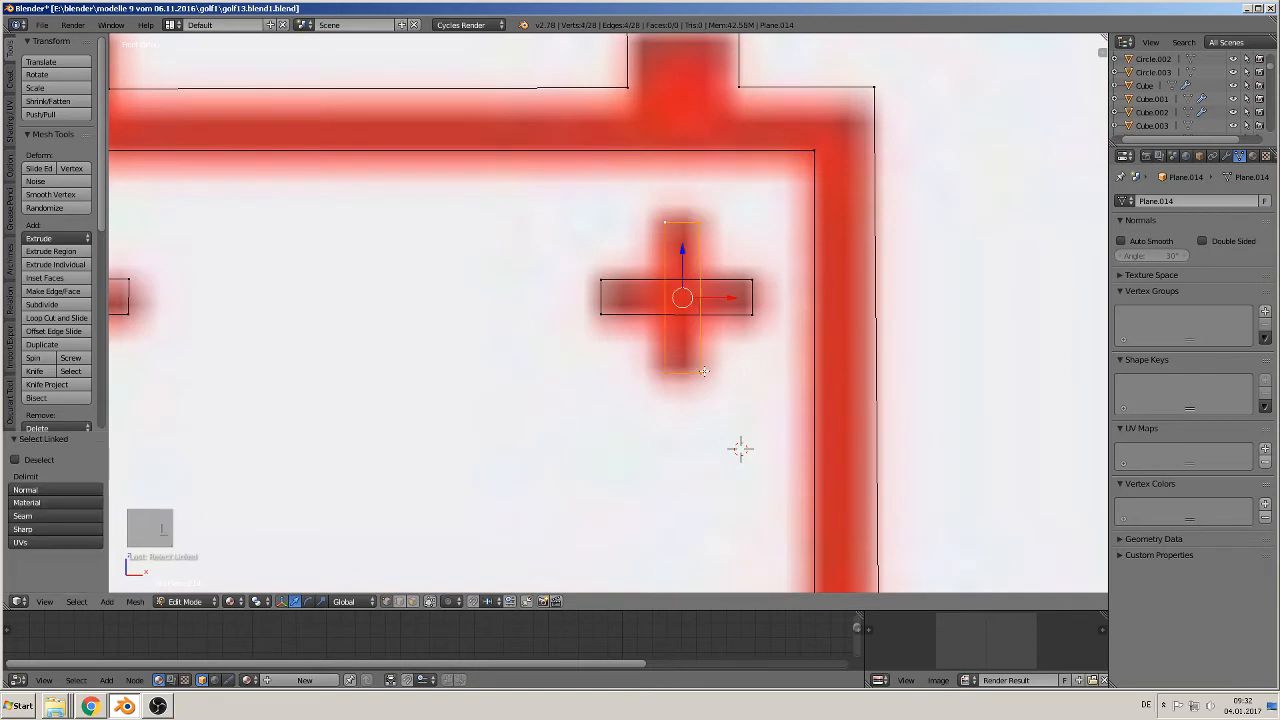
{"action": "left_click_drag", "start_coordinate": [724, 297], "coordinate": [719, 302]}
{"action": "scroll", "coordinate": [719, 302], "scroll_direction": "down", "scroll_amount": 7}
{"action": "middle_click_drag", "start_coordinate": [504, 364], "coordinate": [715, 364], "text": "shift"}
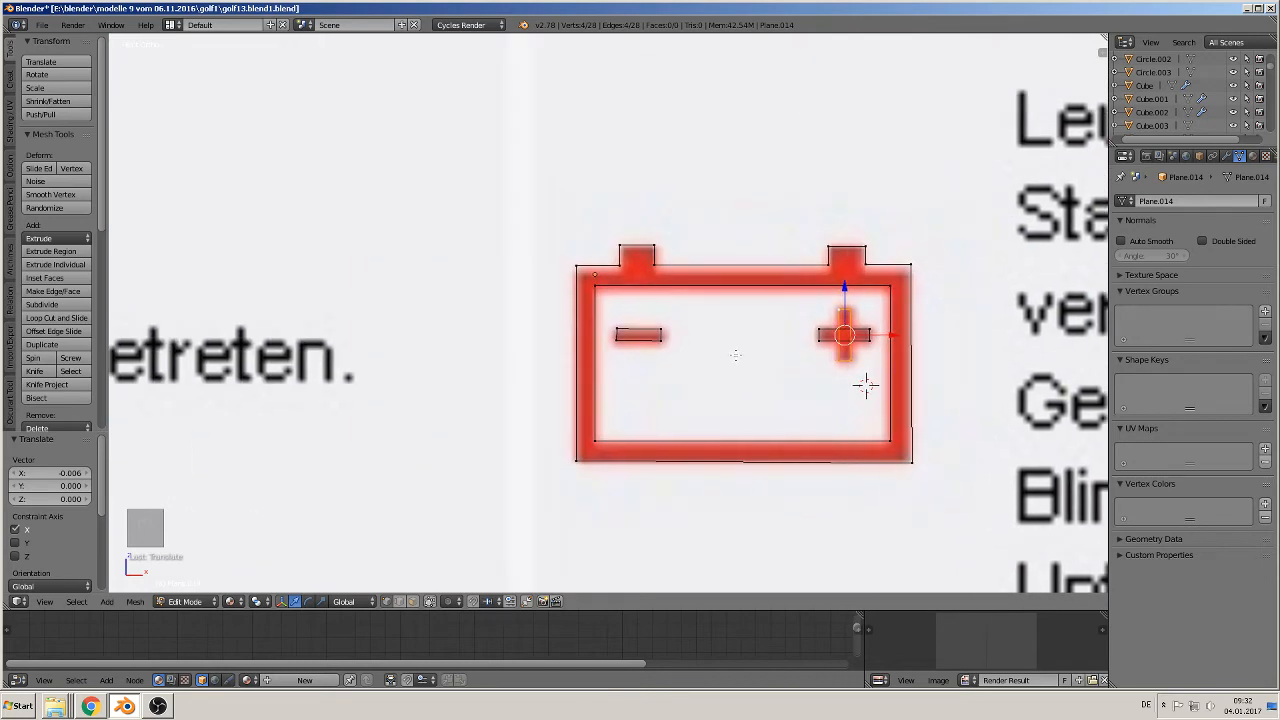
Level the two bottom vertices of the minus sign by scaling them to 0 along Z
{"action": "key", "text": "Tab"}
{"action": "scroll", "coordinate": [715, 364], "scroll_direction": "up", "scroll_amount": 2}
{"action": "key", "text": "Tab"}
{"action": "scroll", "coordinate": [740, 372], "scroll_direction": "up", "scroll_amount": 5}
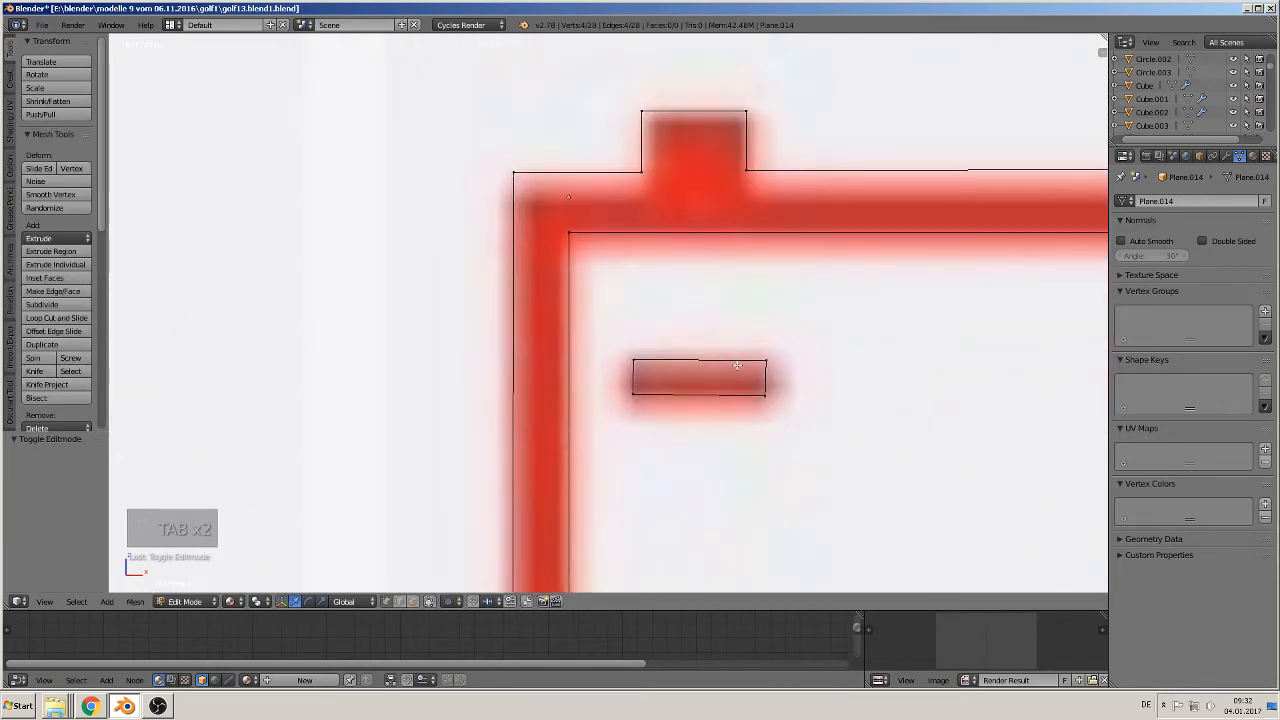
{"action": "middle_click_drag", "start_coordinate": [716, 428], "coordinate": [615, 382], "text": "shift"}
{"action": "right_click", "coordinate": [733, 386]}
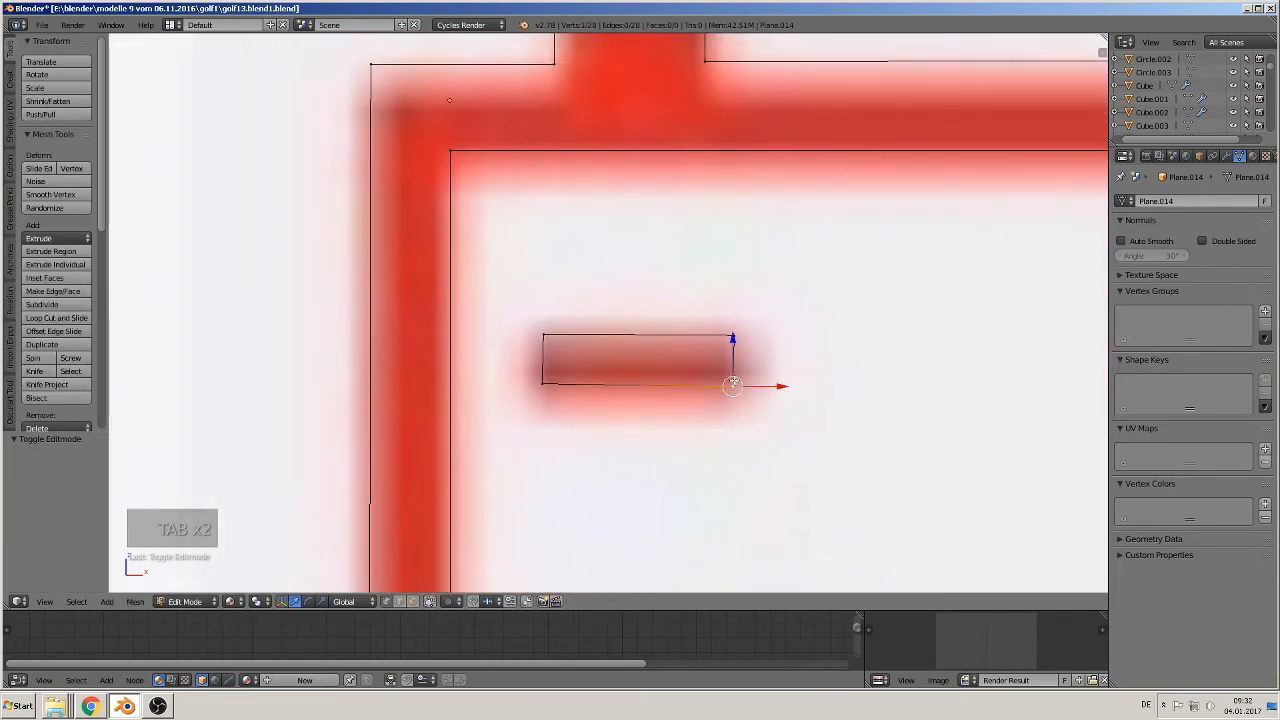
{"action": "right_click", "coordinate": [535, 390], "text": "shift"}
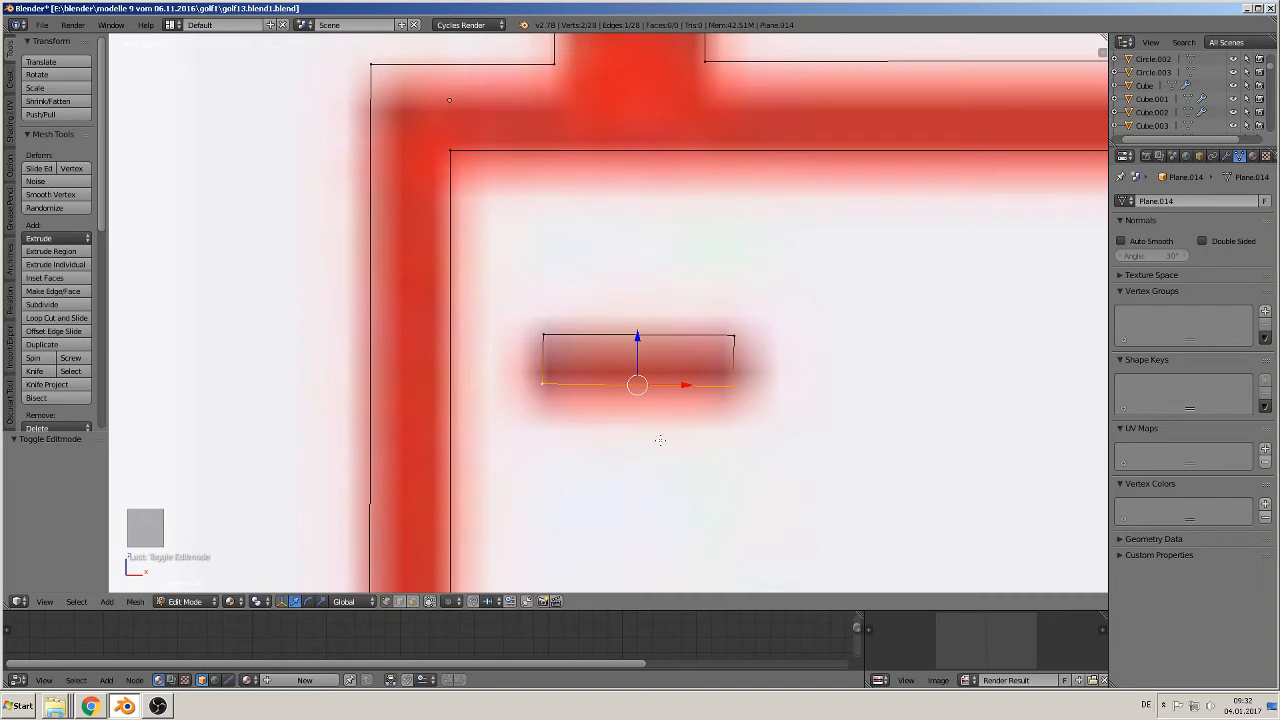
{"action": "key", "text": "s"}
{"action": "key", "text": "z"}
{"action": "key", "text": "0"}
{"action": "left_click", "coordinate": [660, 440]}
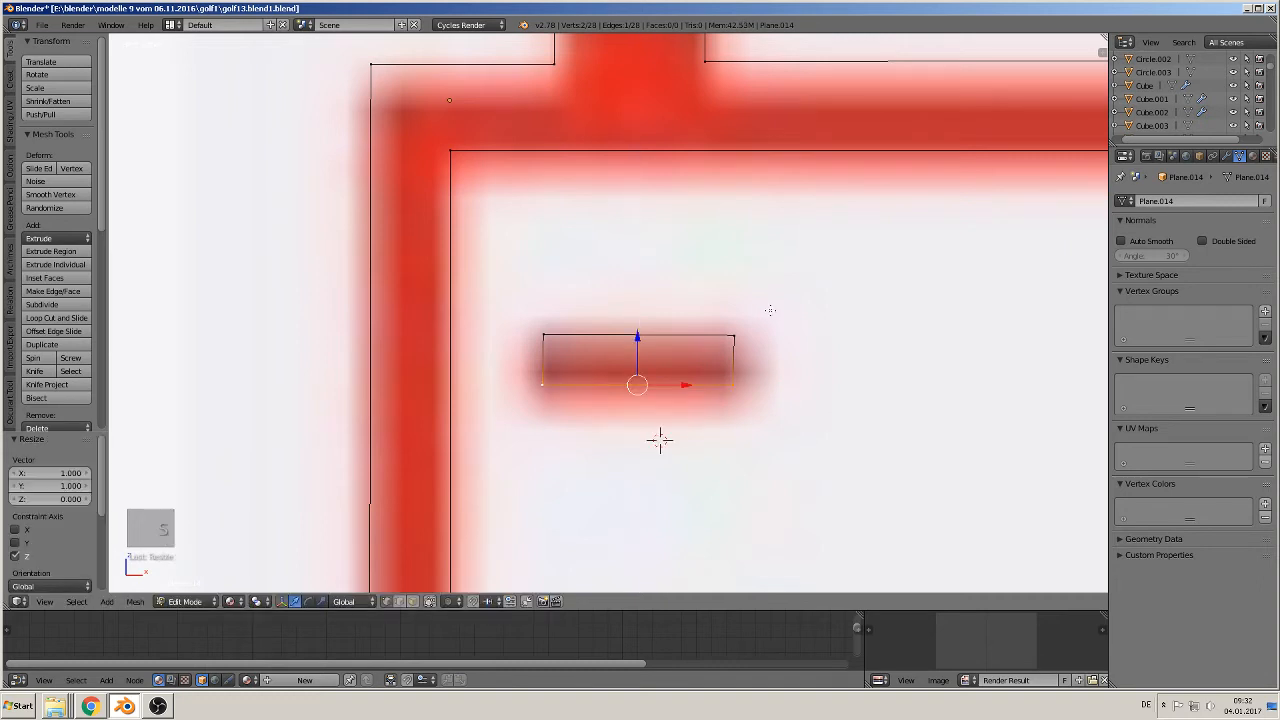
Level the two top vertices of the minus sign by scaling them to 0 along Z
{"action": "right_click", "coordinate": [735, 329]}
{"action": "right_click", "coordinate": [540, 331], "text": "shift"}
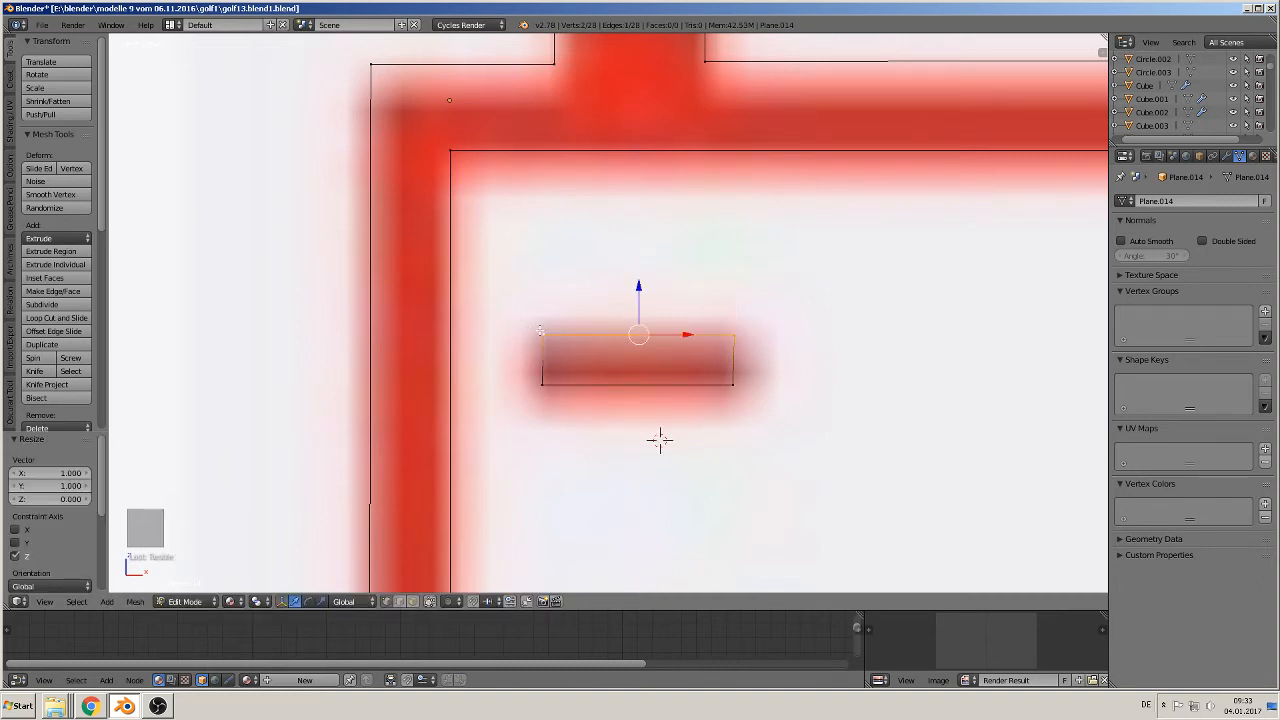
{"action": "key", "text": "s"}
{"action": "key", "text": "z"}
{"action": "key", "text": "0"}
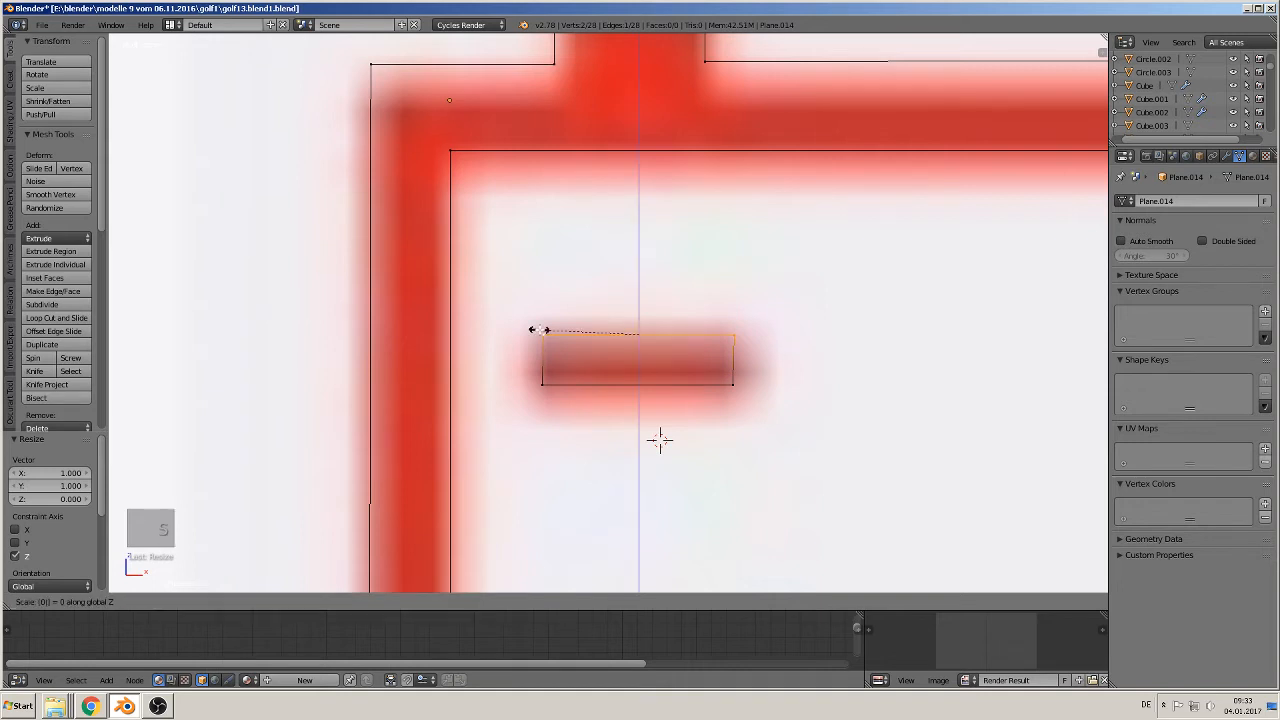
{"action": "key", "text": "Return"}
Align the two left vertices of the minus sign by scaling them to 0 along X
{"action": "right_click", "coordinate": [542, 335]}
{"action": "right_click", "coordinate": [542, 385], "text": "shift"}
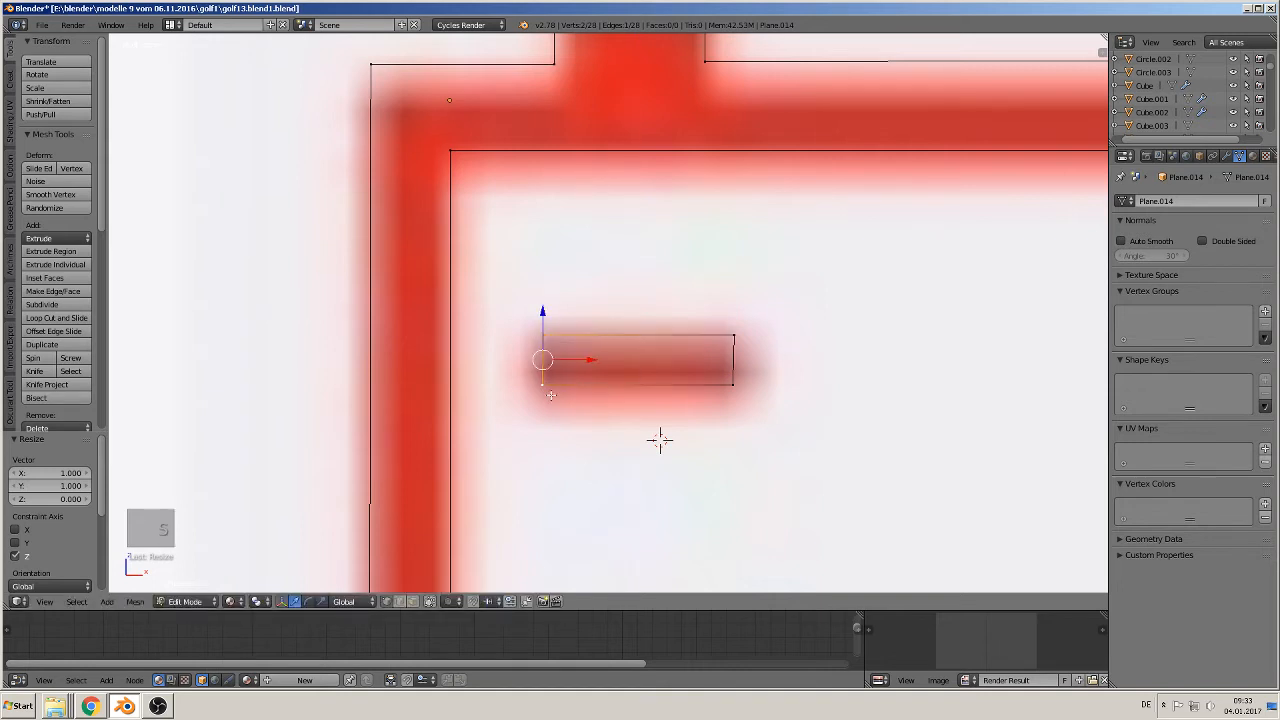
{"action": "key", "text": "s"}
{"action": "key", "text": "y"}
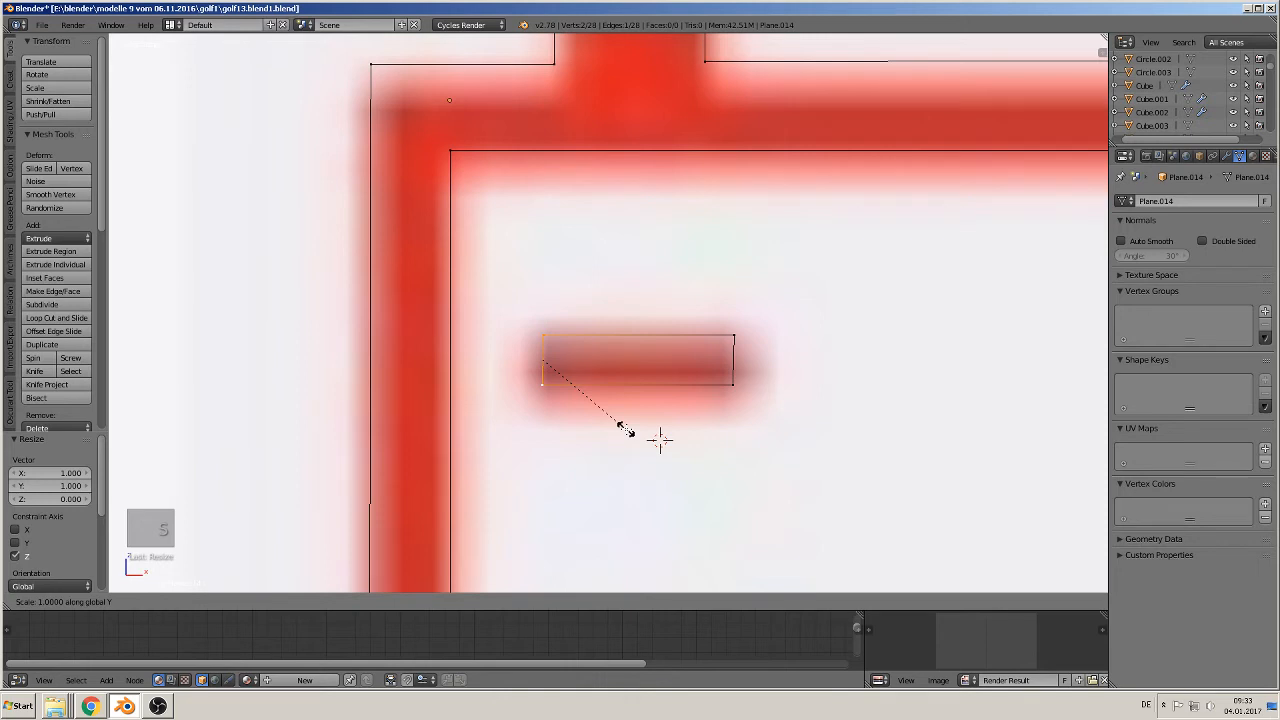
{"action": "key", "text": "x"}
{"action": "key", "text": "0"}
{"action": "left_click", "coordinate": [626, 429]}
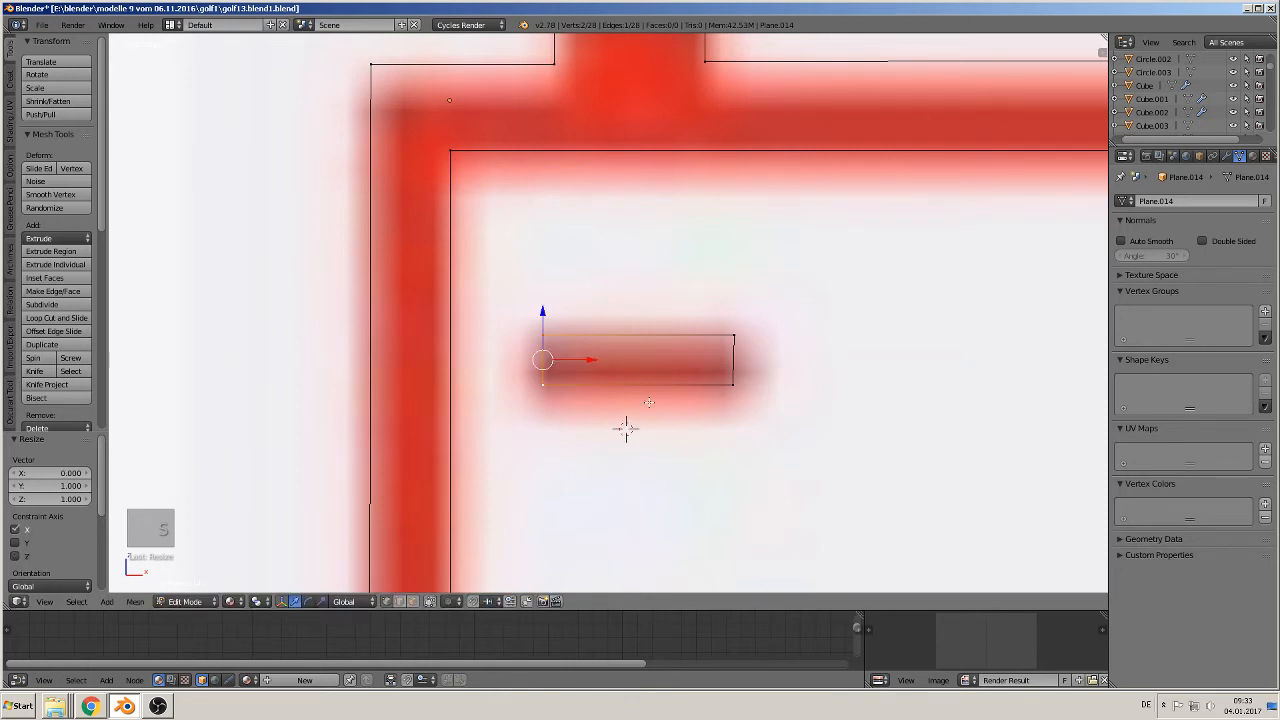
Align the two right vertices of the minus sign by scaling them to 0 along X
{"action": "right_click", "coordinate": [741, 334]}
{"action": "right_click", "coordinate": [742, 392], "text": "shift"}
{"action": "key", "text": "s"}
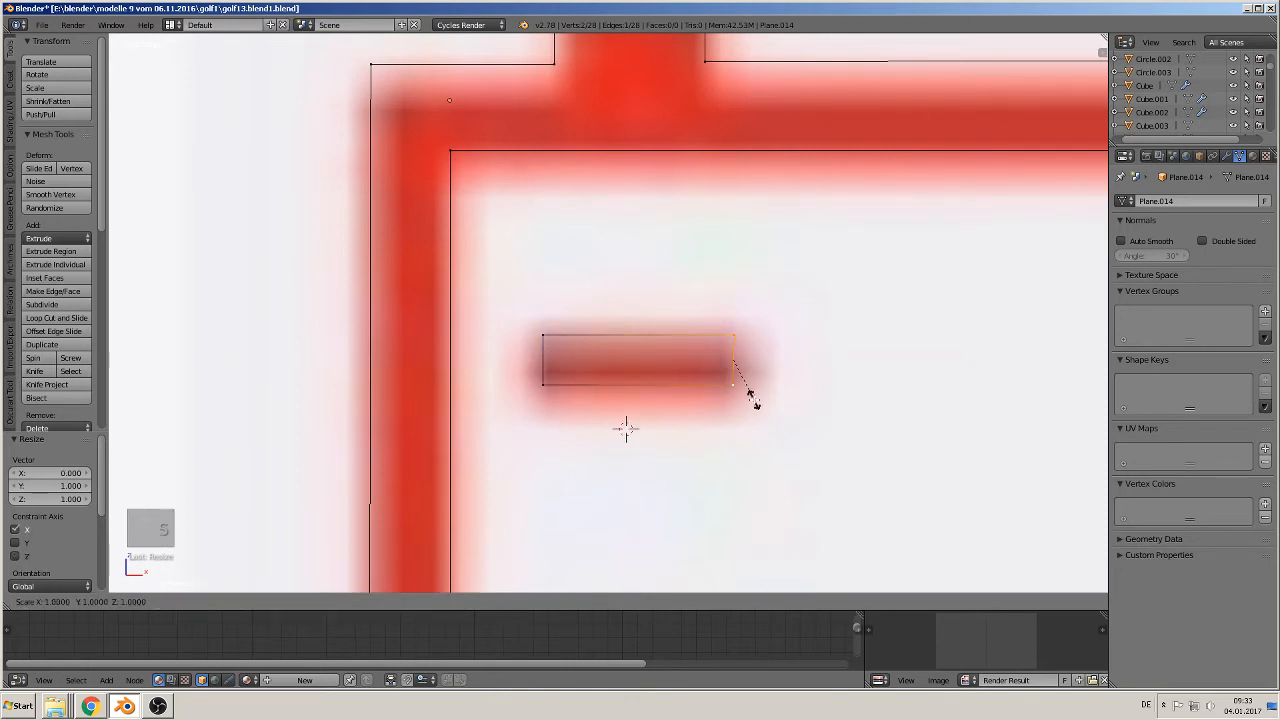
{"action": "key", "text": "x"}
{"action": "key", "text": "0"}
{"action": "left_click", "coordinate": [754, 400]}
Open the battery symbol's material settings and compare the symbol with the surrounding reference images
{"action": "scroll", "coordinate": [771, 403], "scroll_direction": "down", "scroll_amount": 7}
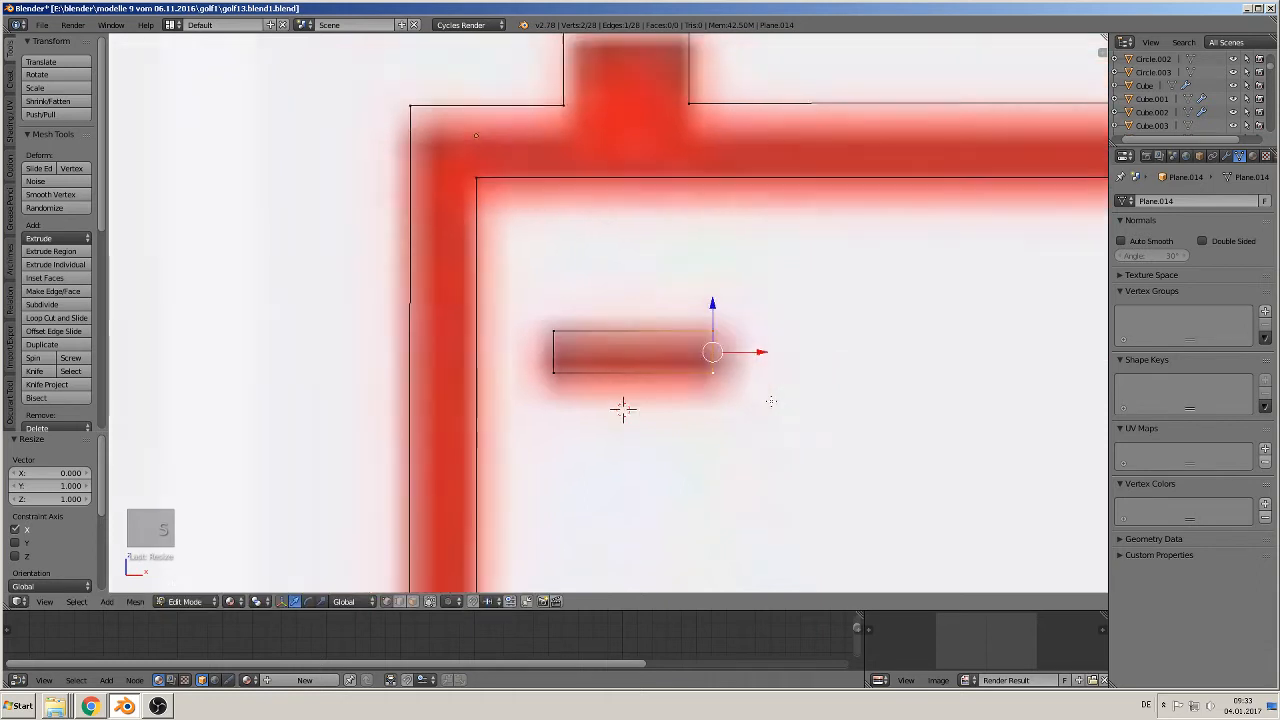
{"action": "middle_click_drag", "start_coordinate": [761, 434], "coordinate": [763, 450], "text": "shift"}
{"action": "middle_click_drag", "start_coordinate": [820, 506], "coordinate": [660, 502], "text": "shift"}
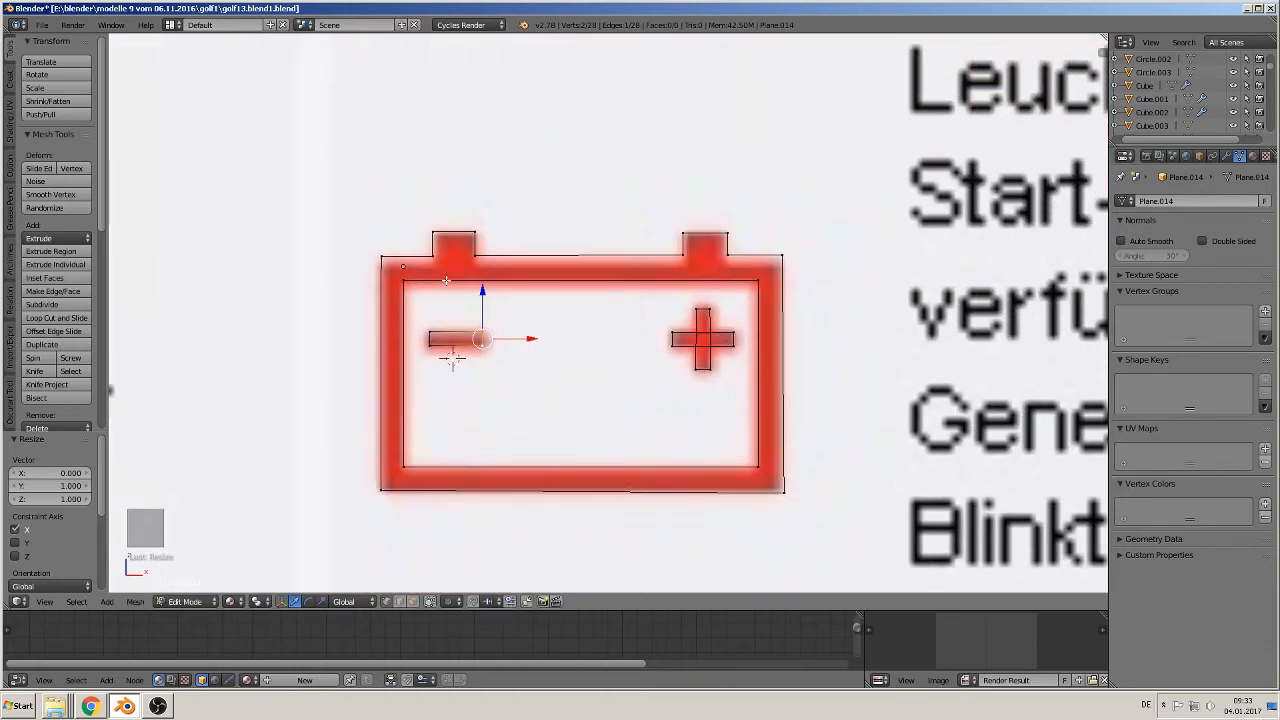
{"action": "left_click", "coordinate": [1253, 156]}
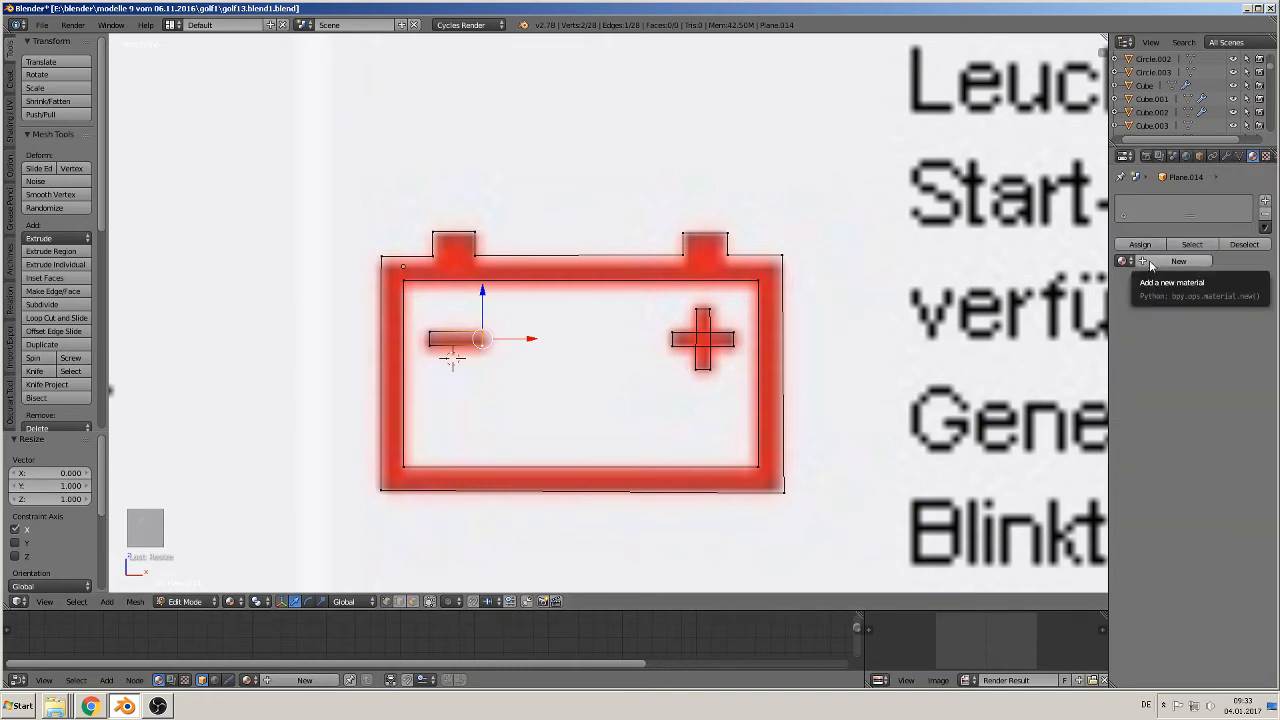
{"action": "scroll", "coordinate": [622, 478], "scroll_direction": "down", "scroll_amount": 12}
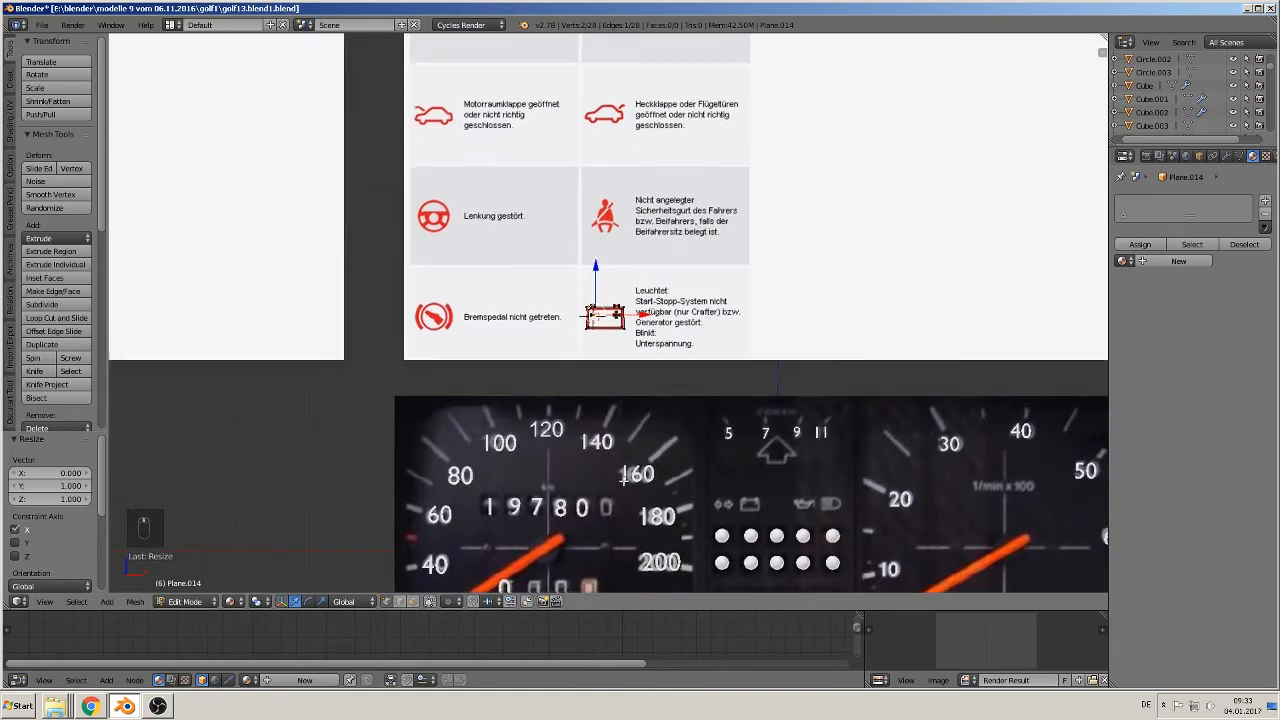
{"action": "scroll", "coordinate": [697, 425], "scroll_direction": "up", "scroll_amount": 8}
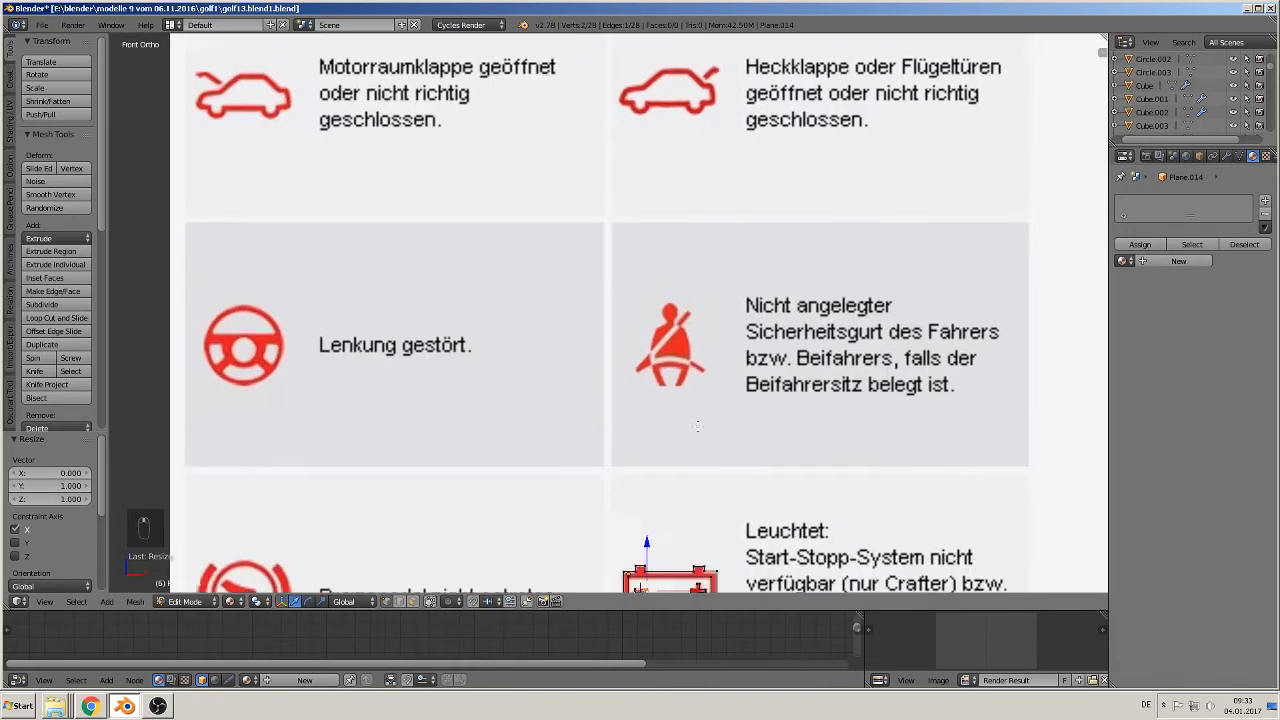
{"action": "scroll", "coordinate": [697, 425], "scroll_direction": "up", "scroll_amount": 7}
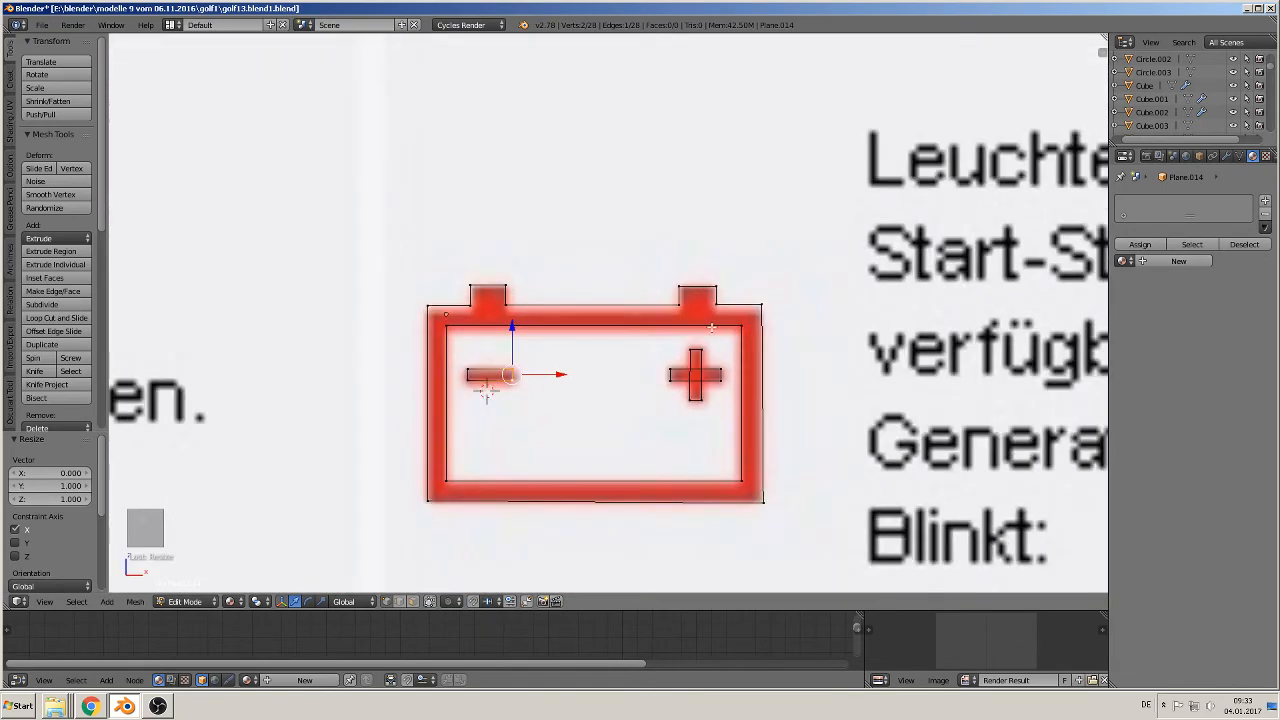
Fill the battery's outer outline and inner rectangle with faces
{"action": "right_click", "coordinate": [733, 328], "text": "alt"}
{"action": "right_click", "coordinate": [613, 302], "text": "alt+shift"}
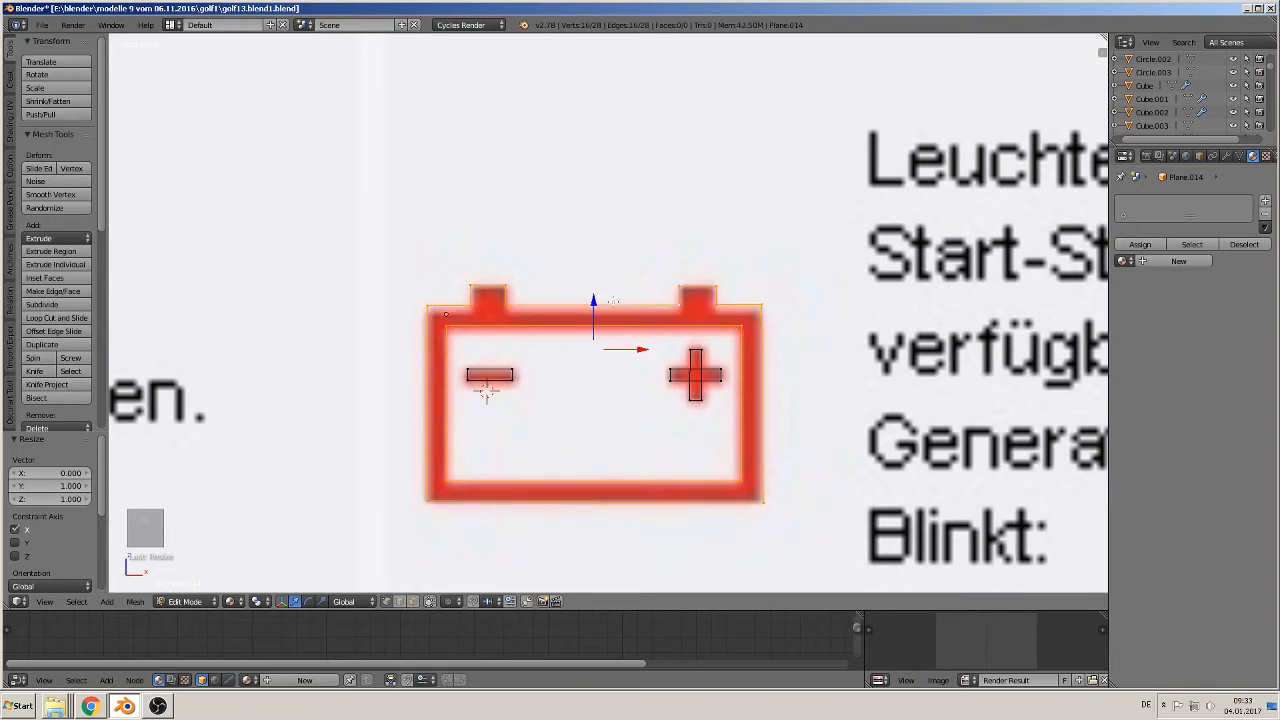
{"action": "key", "text": "f"}
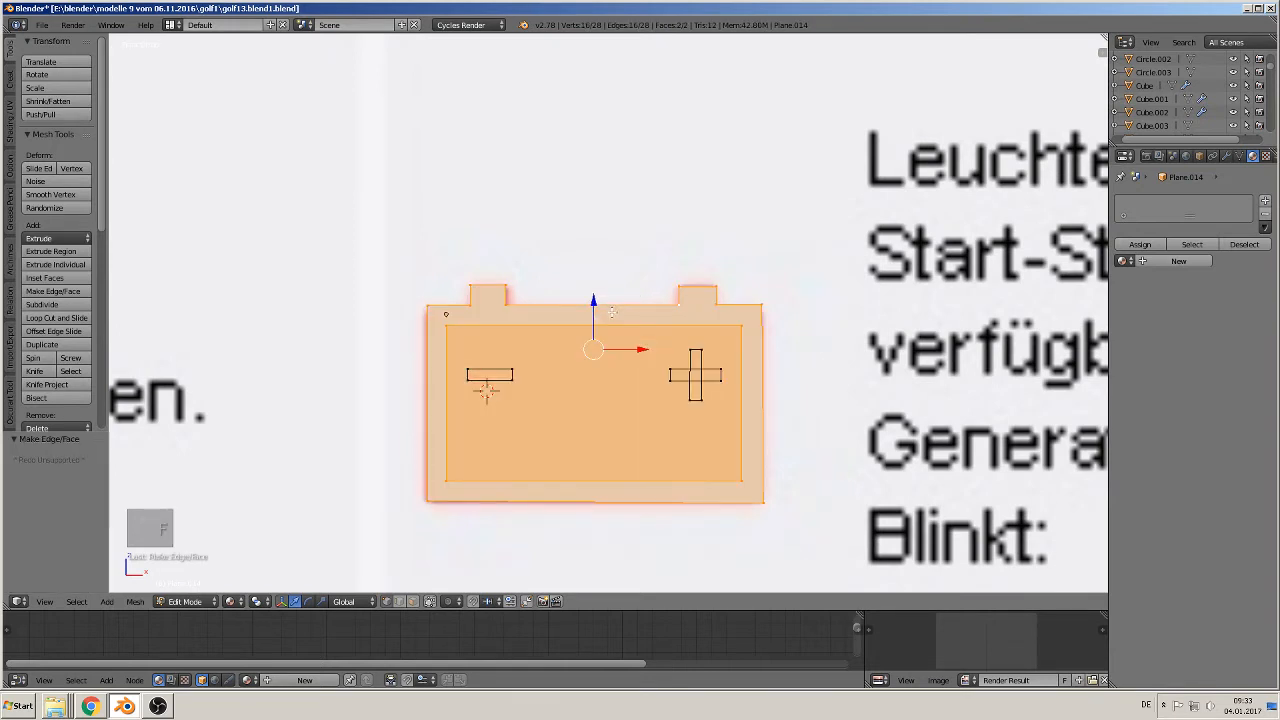
Delete only the face of the battery's inner rectangle, keeping its edges
{"action": "scroll", "coordinate": [572, 377], "scroll_direction": "up", "scroll_amount": 1}
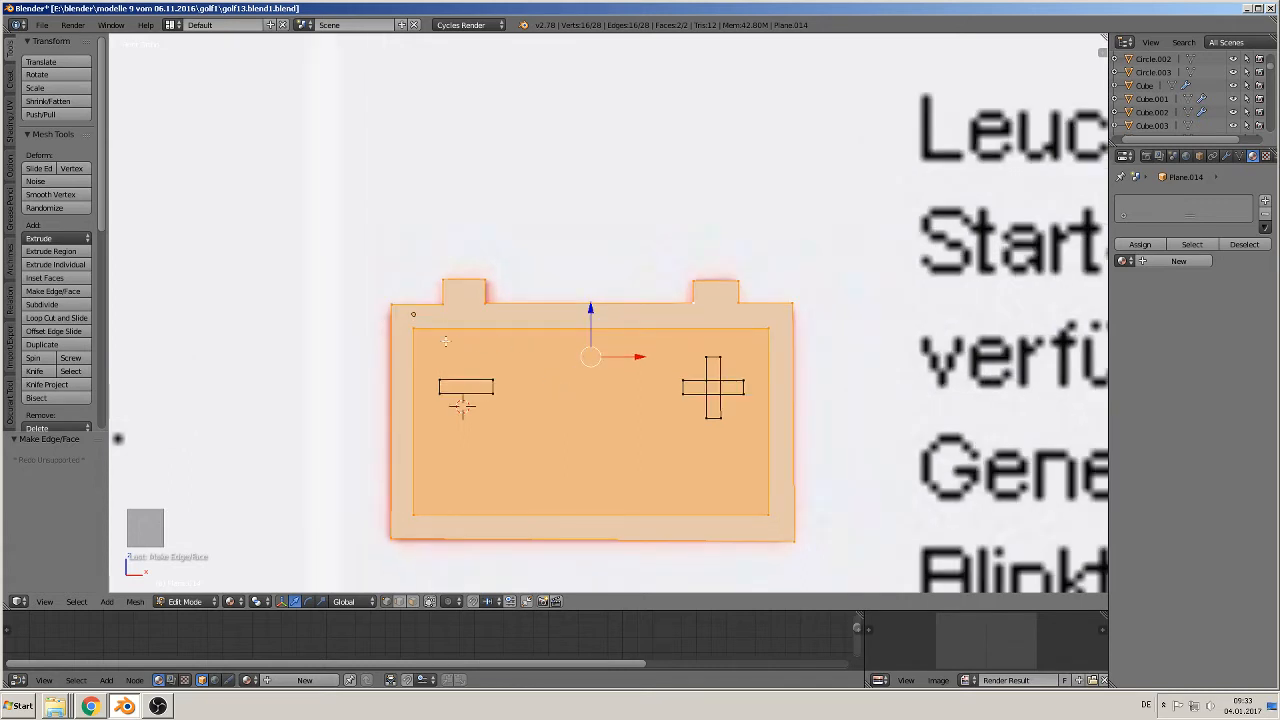
{"action": "key", "text": "a"}
{"action": "right_click", "coordinate": [755, 329]}
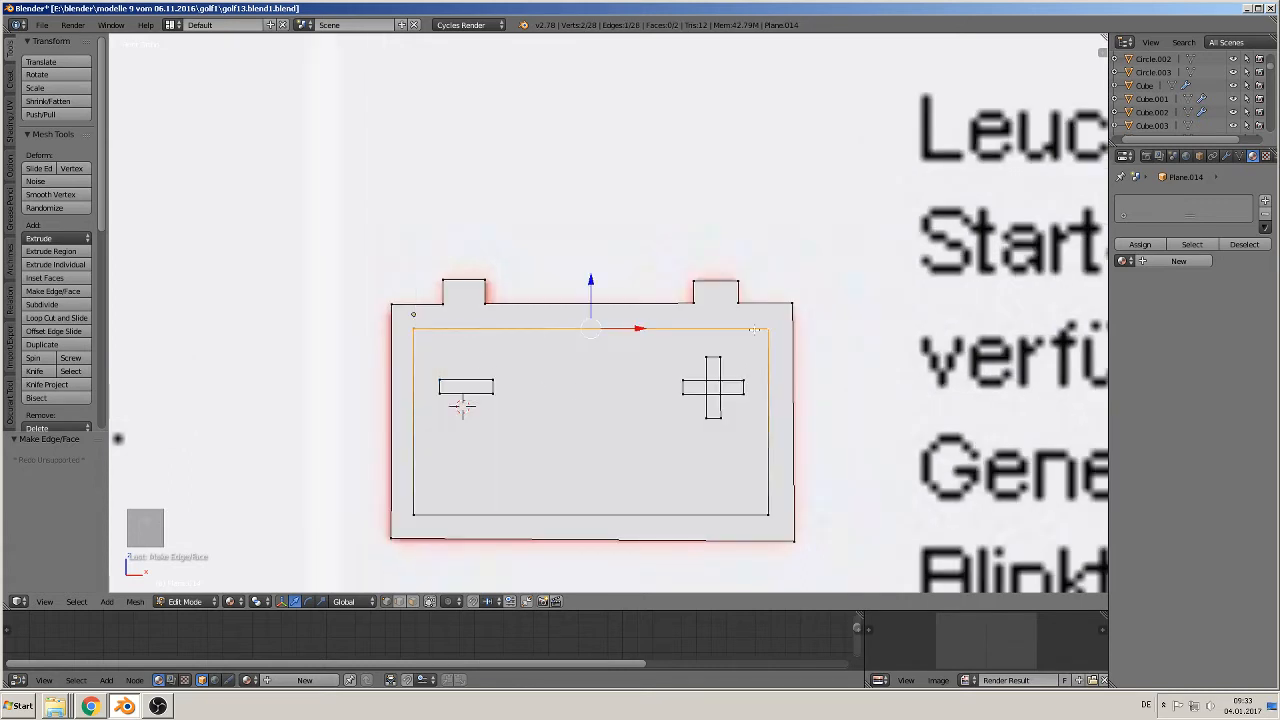
{"action": "right_click", "coordinate": [763, 515], "text": "shift"}
{"action": "right_click", "coordinate": [428, 503], "text": "shift"}
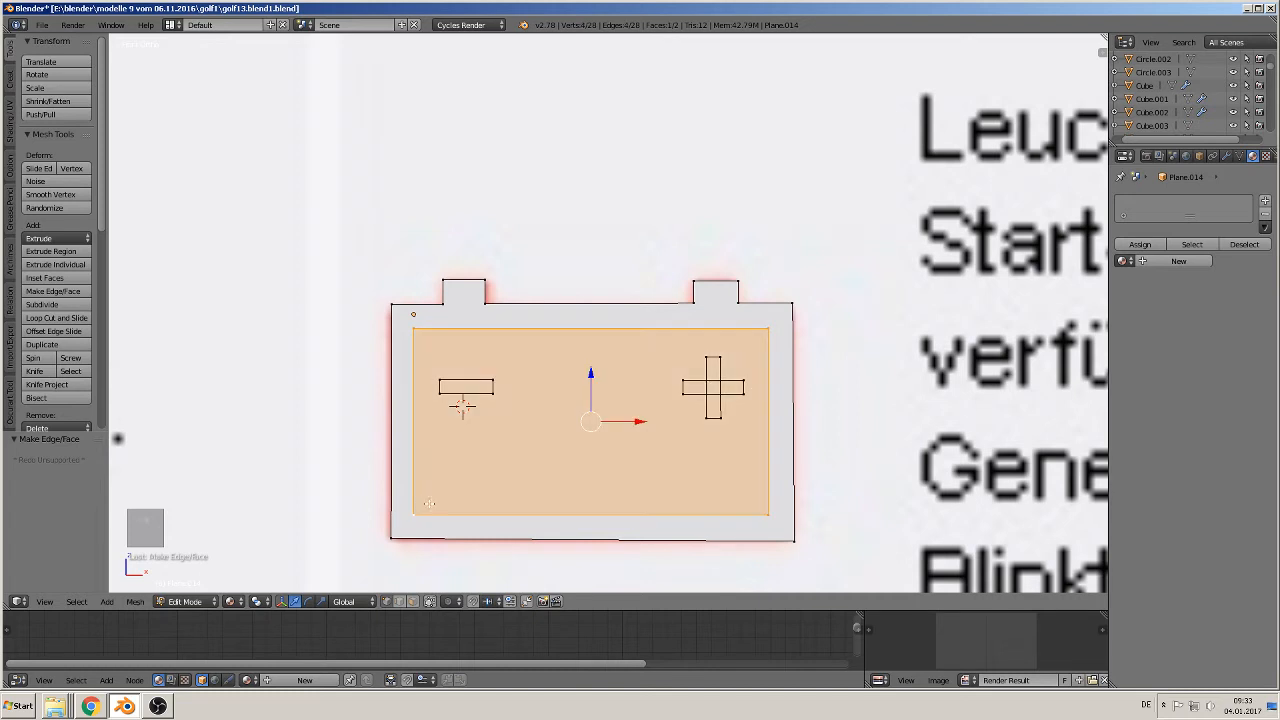
{"action": "key", "text": "x"}
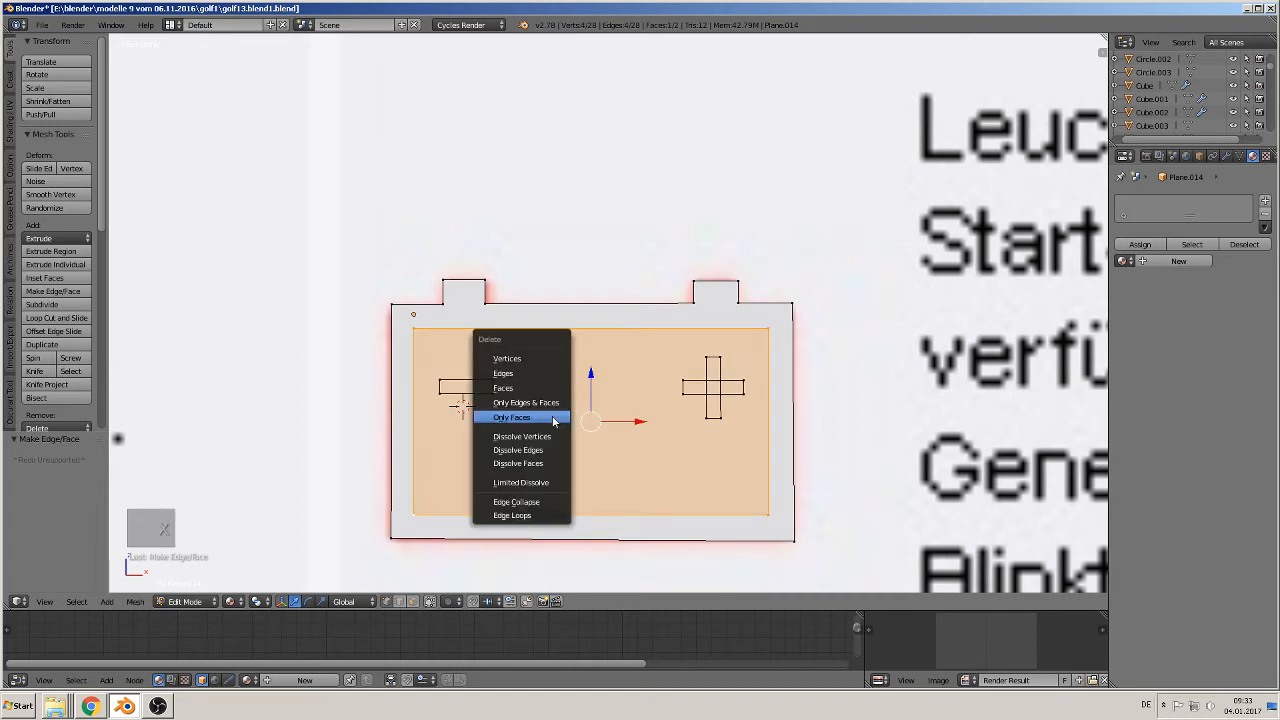
{"action": "left_click", "coordinate": [553, 418]}
{"action": "scroll", "coordinate": [550, 414], "scroll_direction": "down", "scroll_amount": 1}
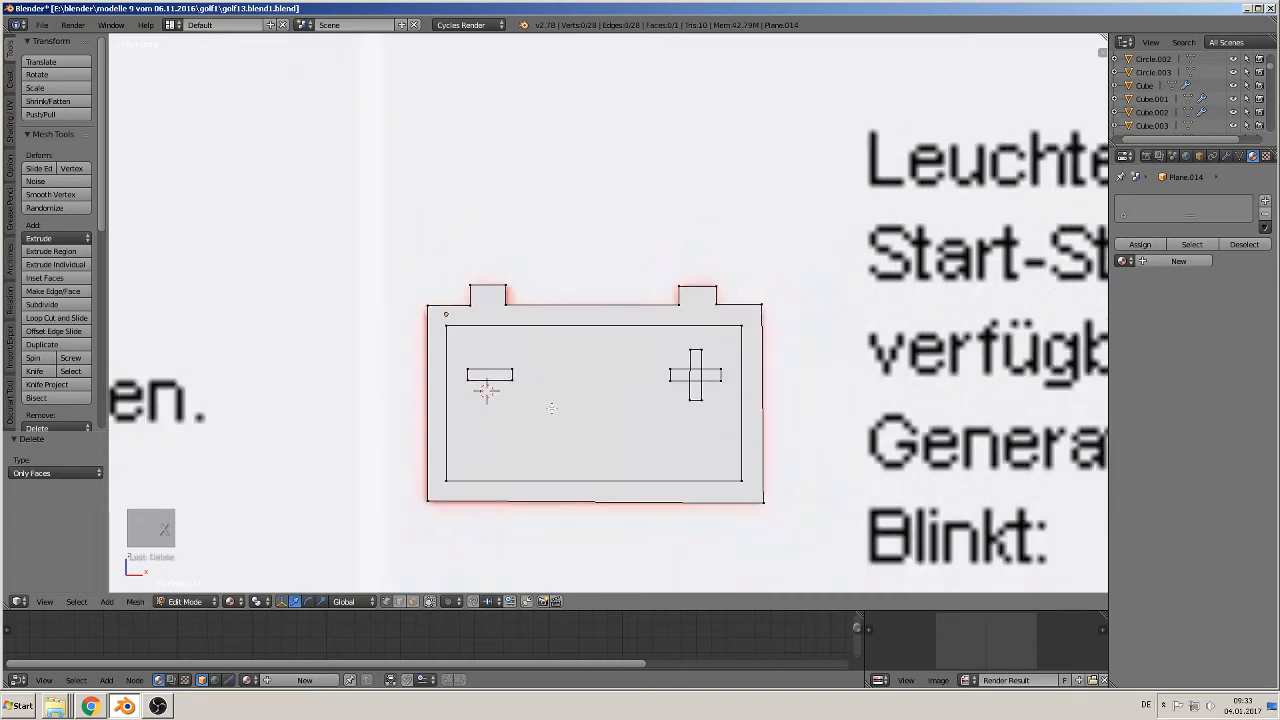
Try to delete only the face within the four corners of the battery's inner rectangle, keeping its edges
{"action": "scroll", "coordinate": [551, 408], "scroll_direction": "up", "scroll_amount": 1}
{"action": "right_click", "coordinate": [417, 334]}
{"action": "right_click", "coordinate": [755, 330], "text": "shift"}
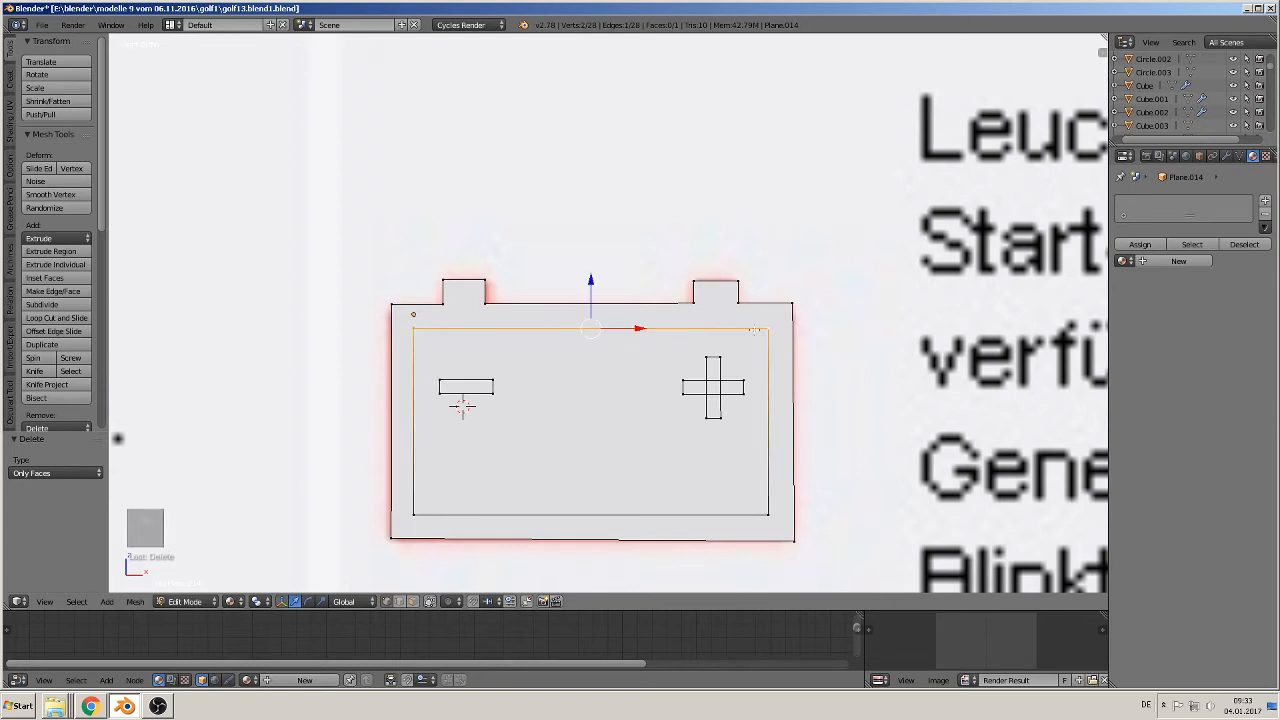
{"action": "right_click", "coordinate": [770, 512], "text": "shift"}
{"action": "right_click", "coordinate": [415, 512], "text": "shift"}
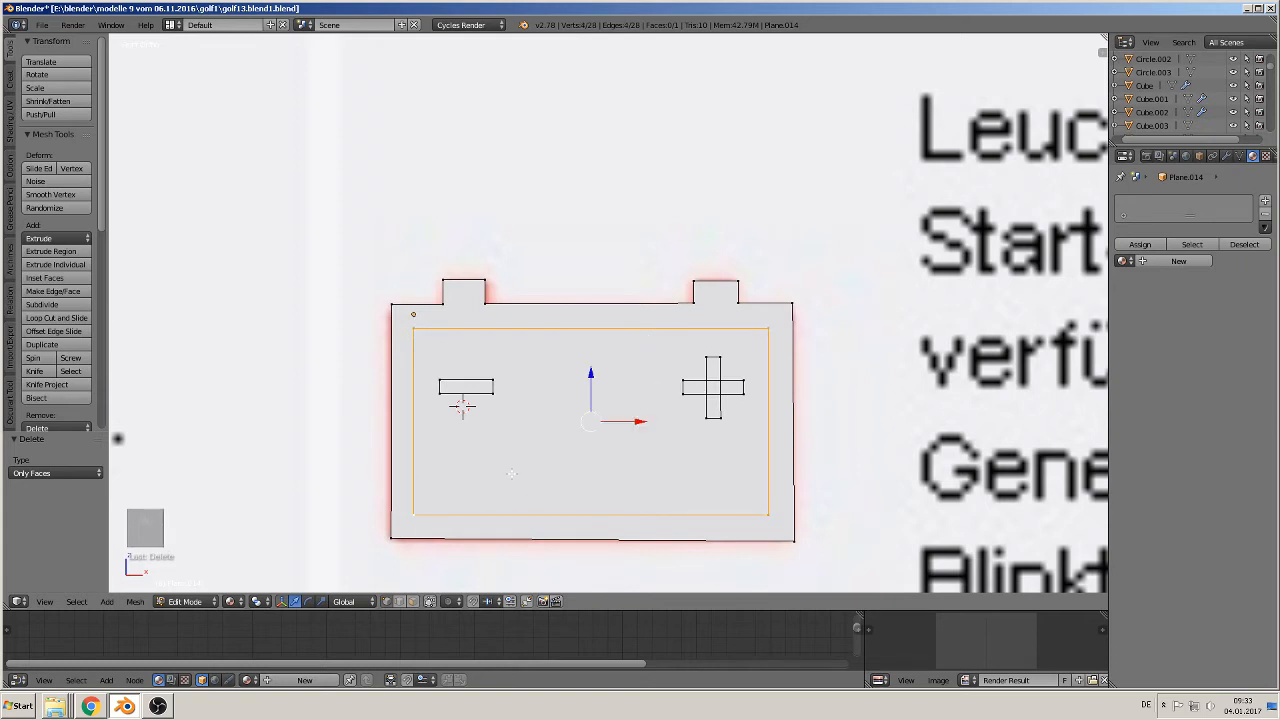
{"action": "key", "text": "x"}
{"action": "left_click", "coordinate": [529, 468]}
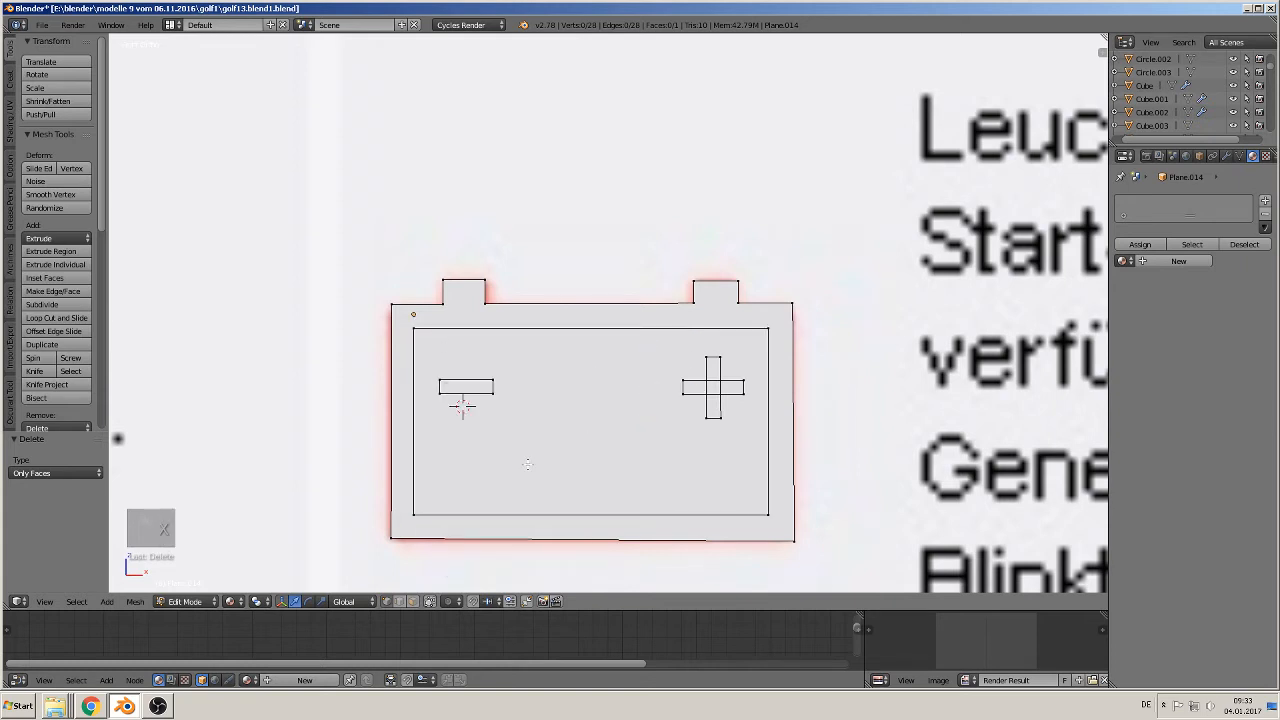
Leave mesh editing and move the battery symbol -0.328 along Y, in front of the reference image
{"action": "middle_click_drag", "start_coordinate": [529, 468], "coordinate": [474, 470]}
{"action": "key", "text": "Tab"}
{"action": "scroll", "coordinate": [491, 463], "scroll_direction": "down", "scroll_amount": 1}
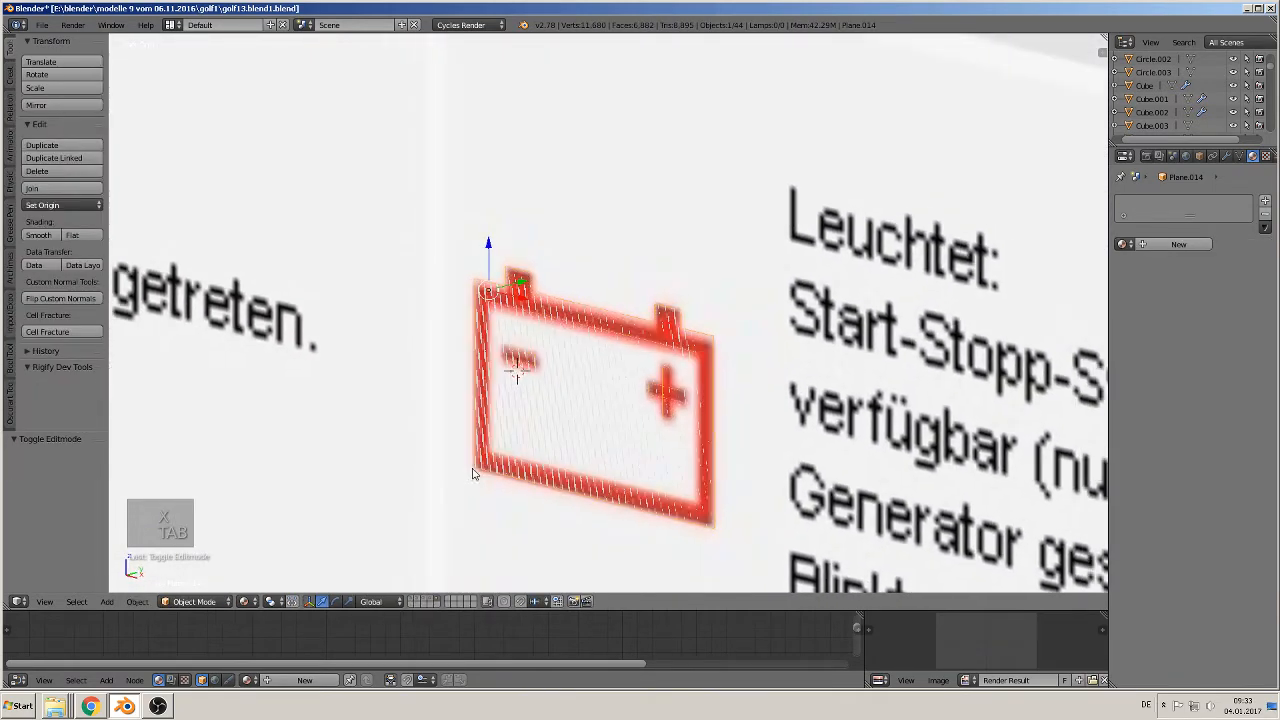
{"action": "left_click_drag", "start_coordinate": [525, 280], "coordinate": [453, 304]}
{"action": "scroll", "coordinate": [523, 374], "scroll_direction": "up", "scroll_amount": 3}
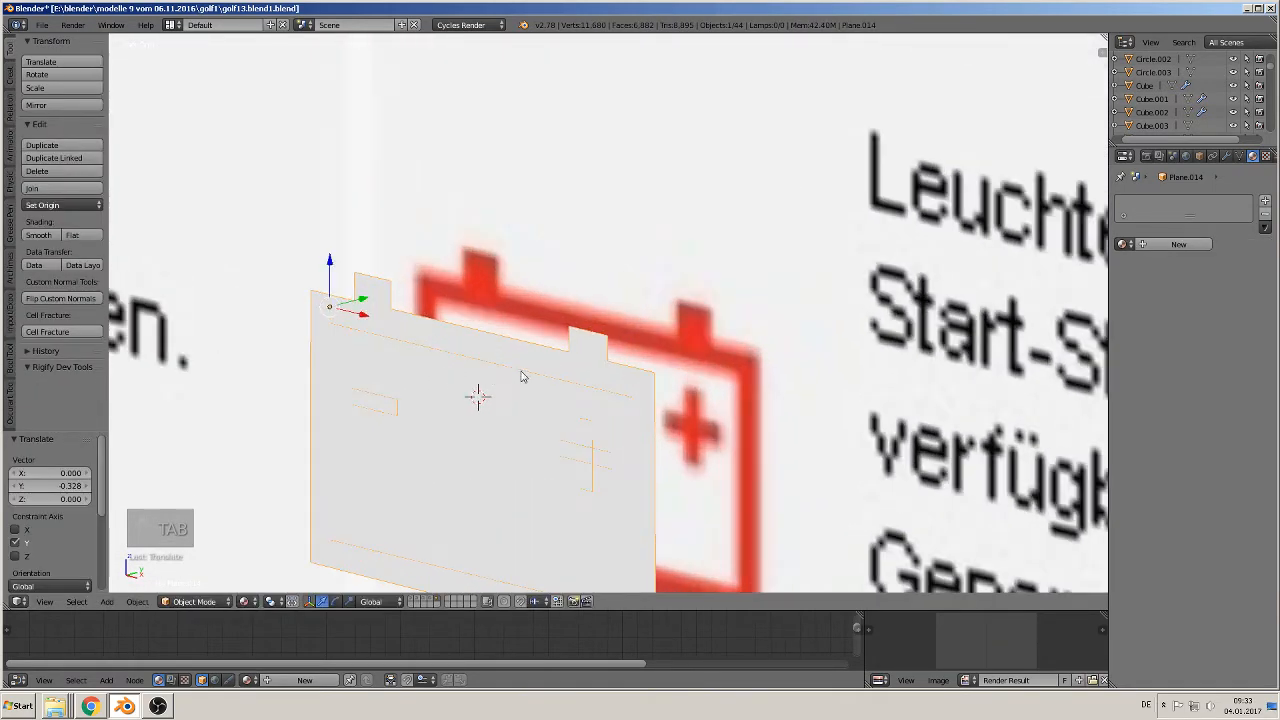
Delete only the face filling the battery's outer outline, keeping its edges, and check the outlines against the reference in front view
{"action": "key", "text": "Tab"}
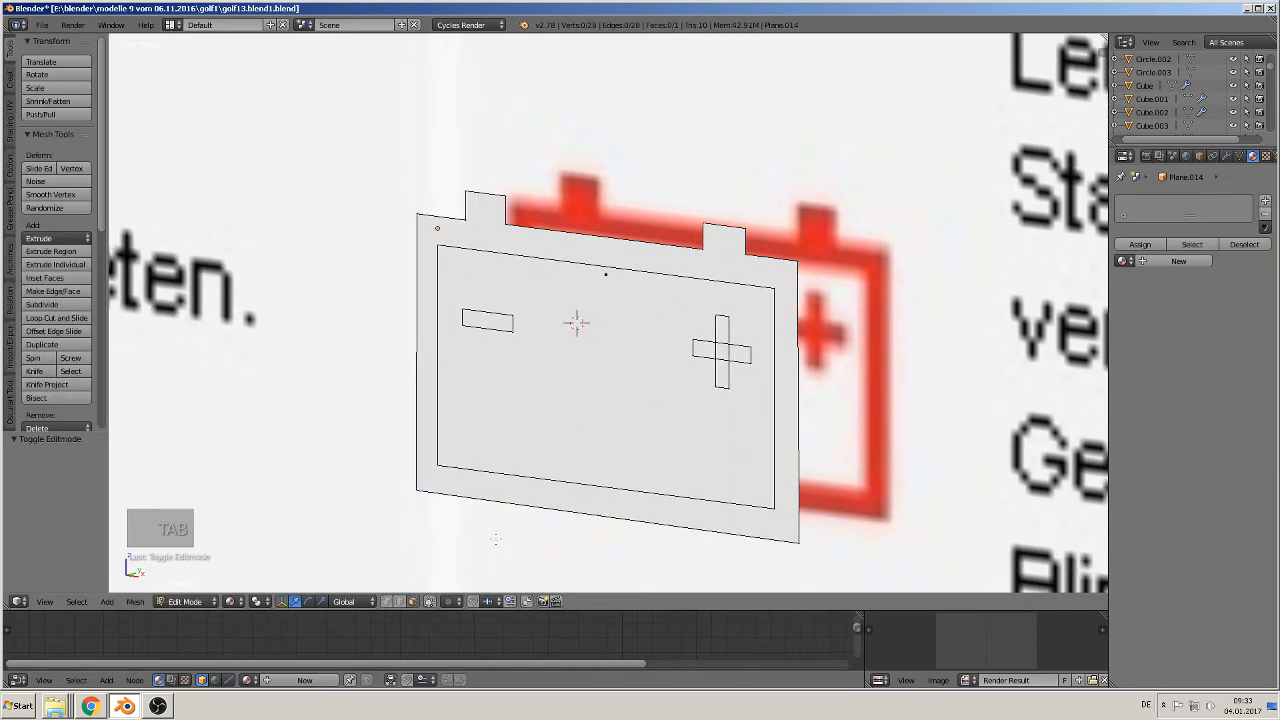
{"action": "key", "text": "l"}
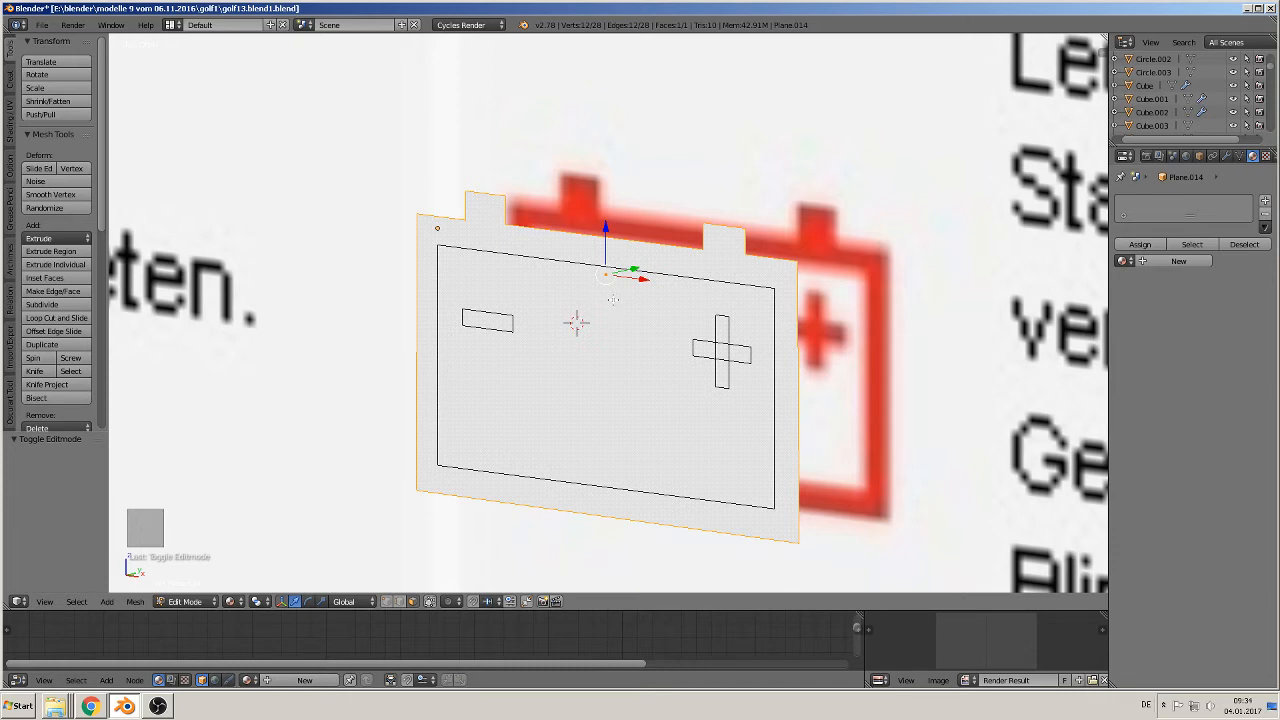
{"action": "key", "text": "x"}
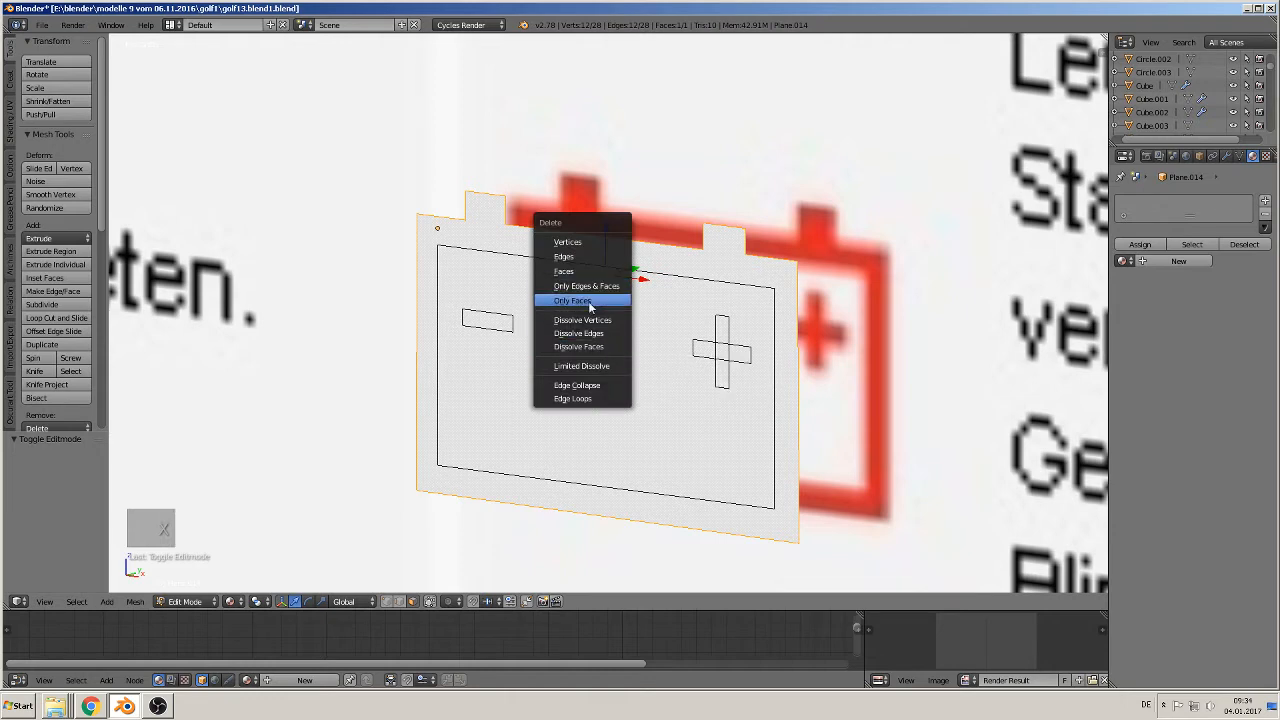
{"action": "left_click", "coordinate": [588, 301]}
{"action": "middle_click_drag", "start_coordinate": [587, 303], "coordinate": [642, 320]}
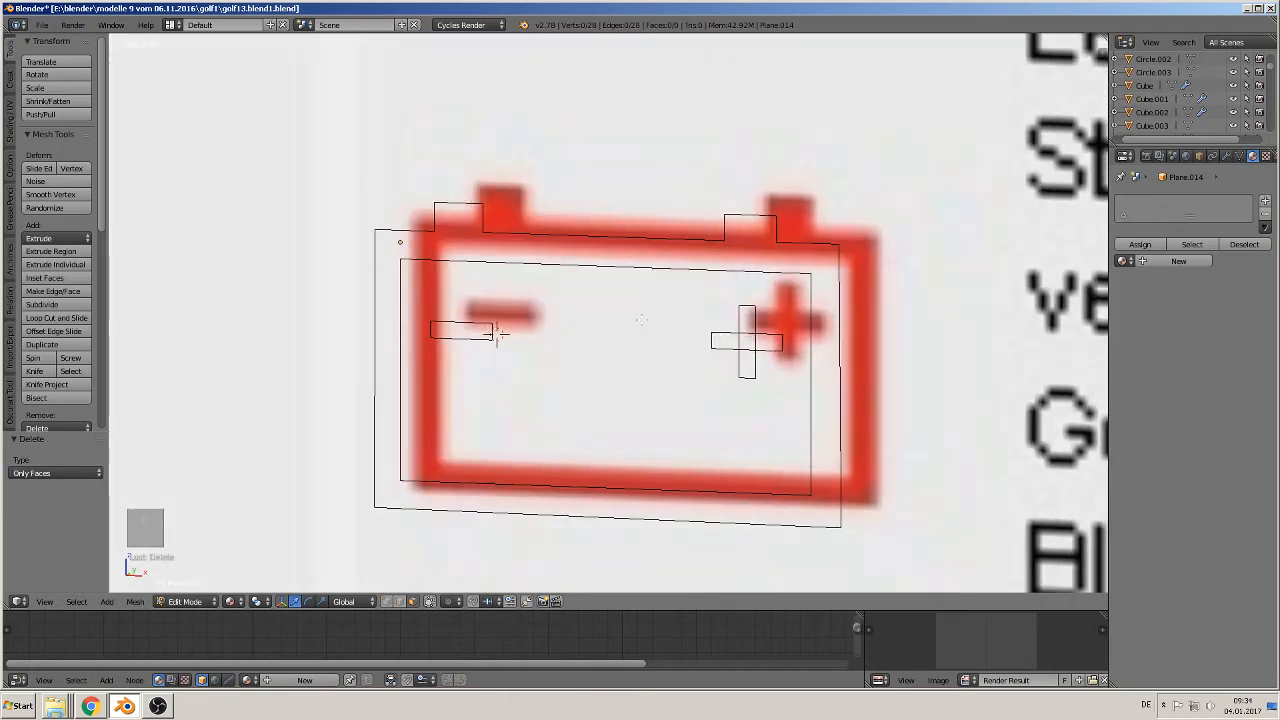
{"action": "key", "text": "KP_1"}
{"action": "scroll", "coordinate": [621, 276], "scroll_direction": "down", "scroll_amount": 5}
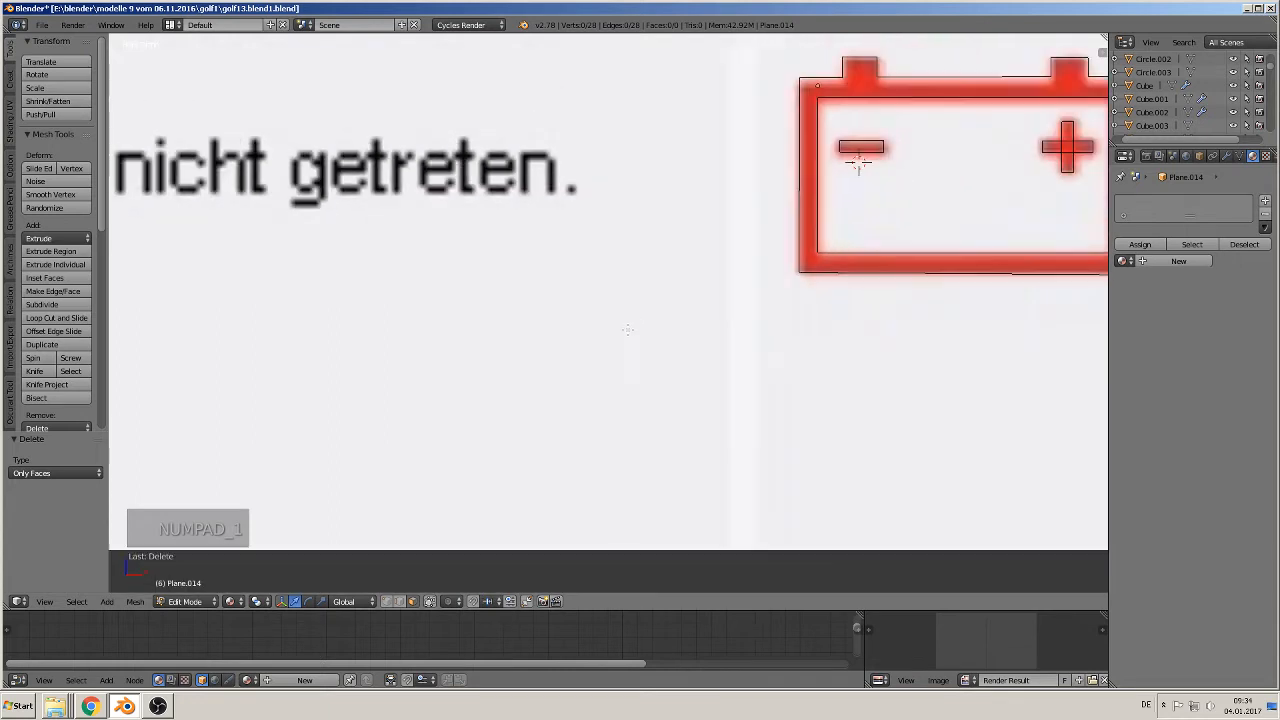
{"action": "scroll", "coordinate": [621, 276], "scroll_direction": "up", "scroll_amount": 5}
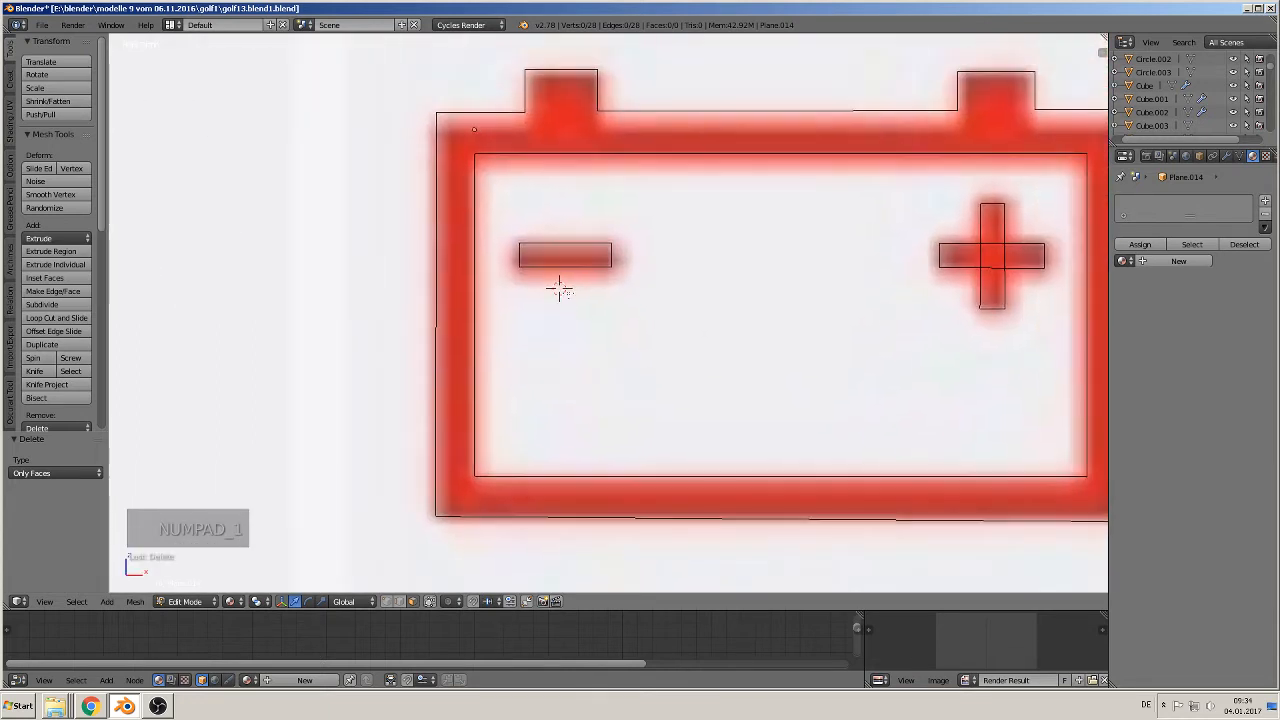
Fill the outlines of the minus sign and both bars of the plus sign with faces
{"action": "key", "text": "Tab"}
{"action": "key", "text": "Tab"}
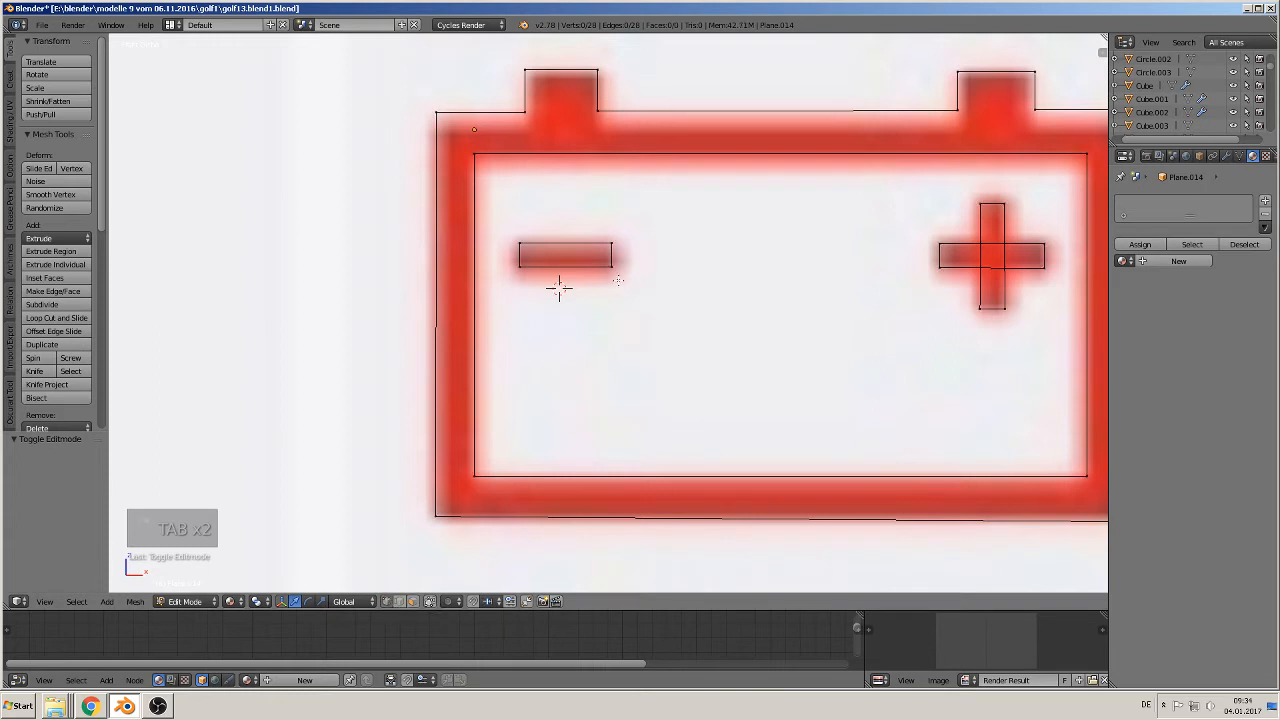
{"action": "right_click", "coordinate": [559, 288]}
{"action": "key", "text": "f"}
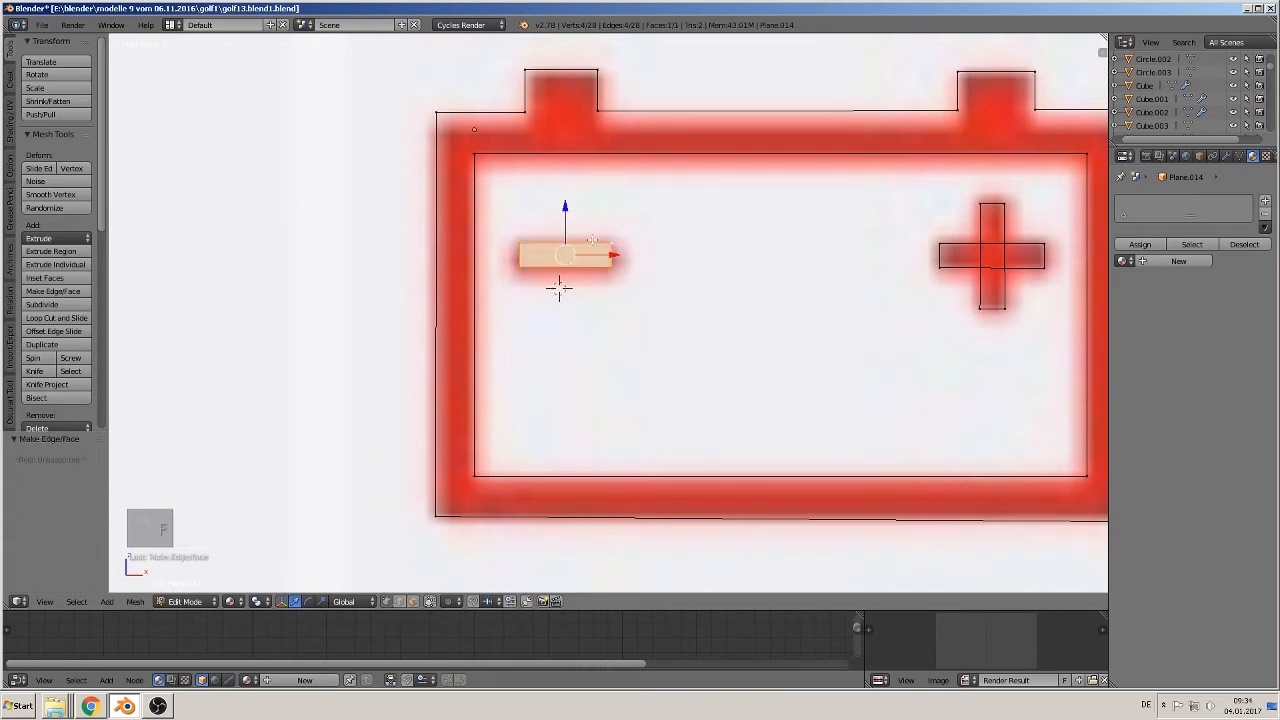
{"action": "right_click", "coordinate": [947, 245]}
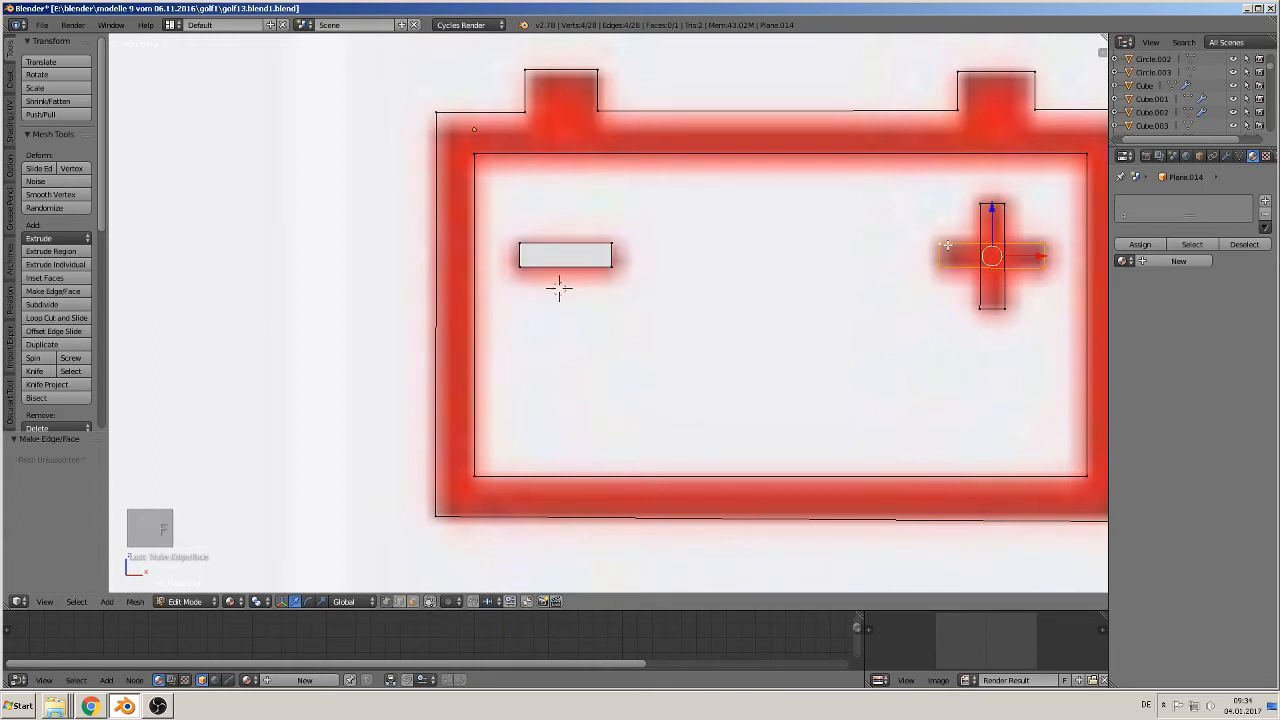
{"action": "key", "text": "f"}
{"action": "right_click", "coordinate": [975, 230]}
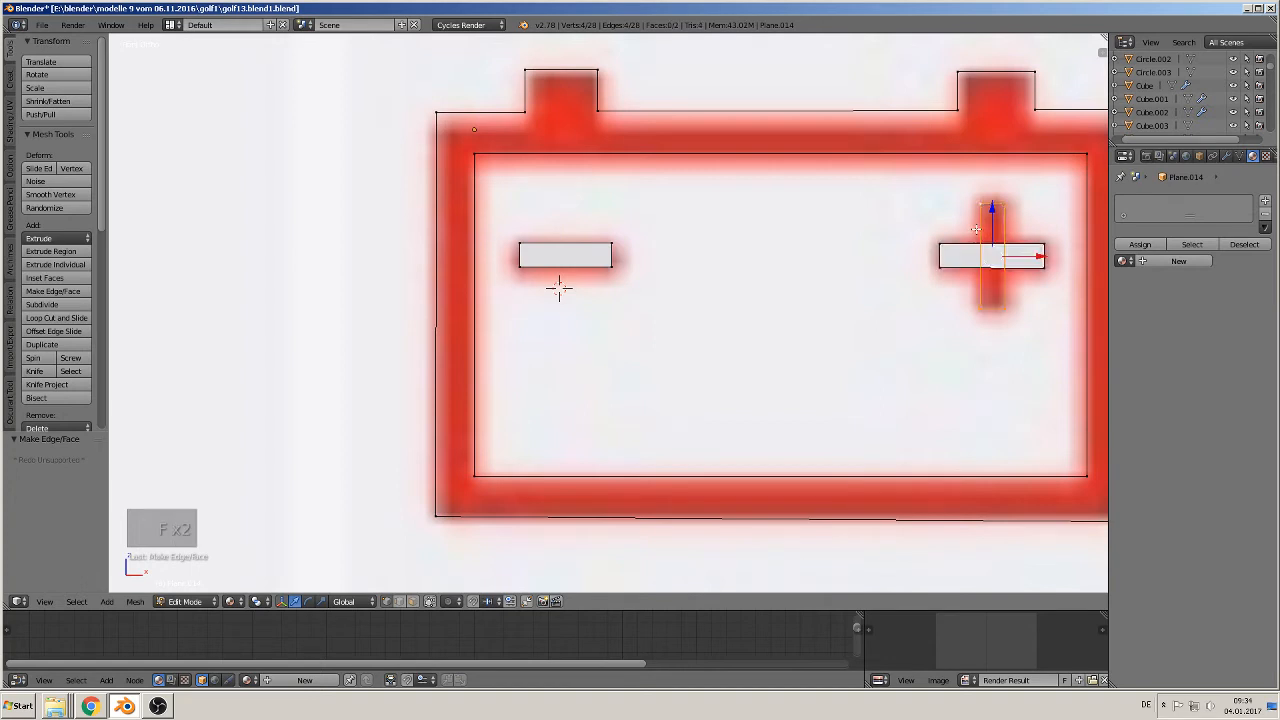
{"action": "key", "text": "f"}
Fill the left side of the battery frame with a face between its inner and outer edges
{"action": "middle_click_drag", "start_coordinate": [697, 159], "coordinate": [533, 274], "text": "shift"}
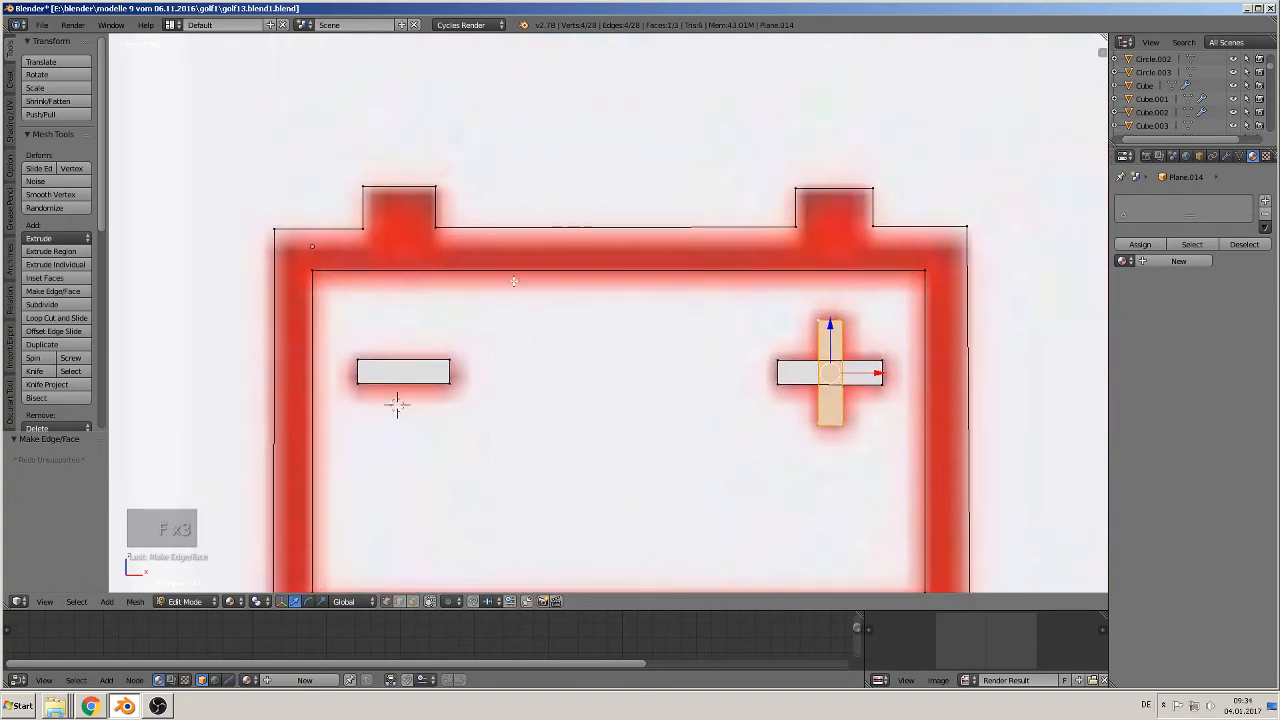
{"action": "middle_click_drag", "start_coordinate": [411, 311], "coordinate": [408, 238], "text": "shift"}
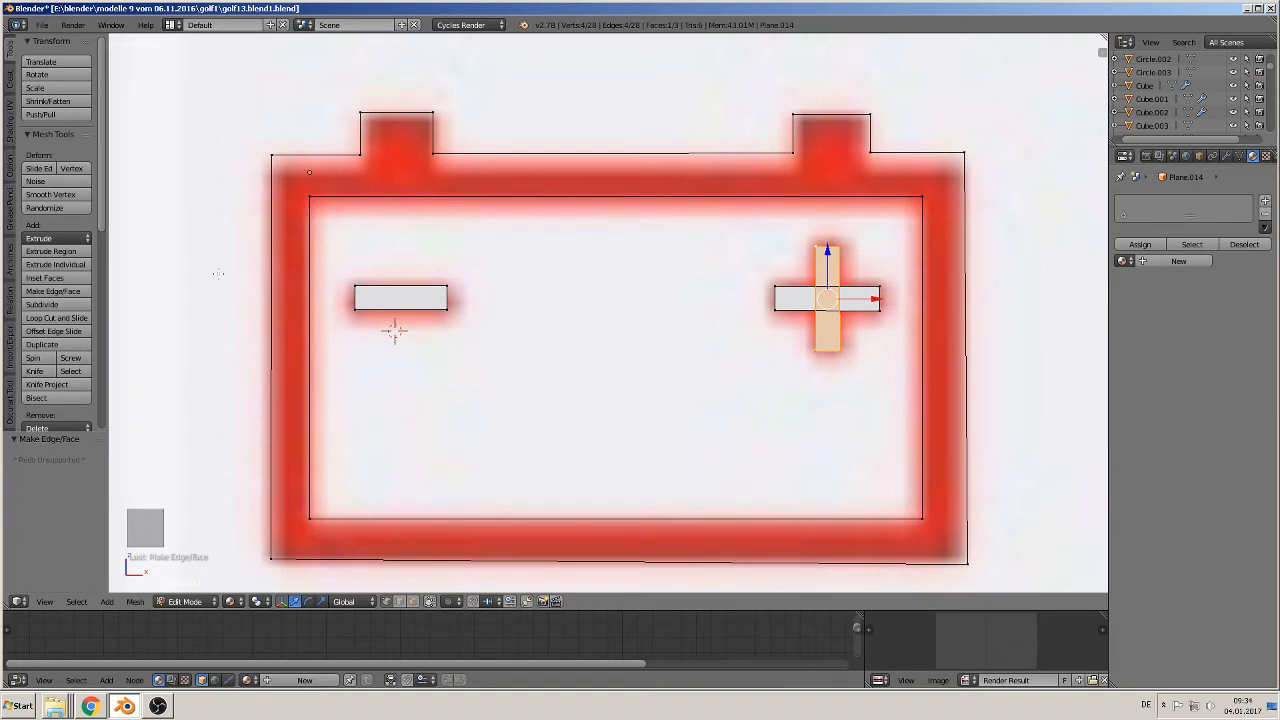
{"action": "left_click", "coordinate": [34, 371]}
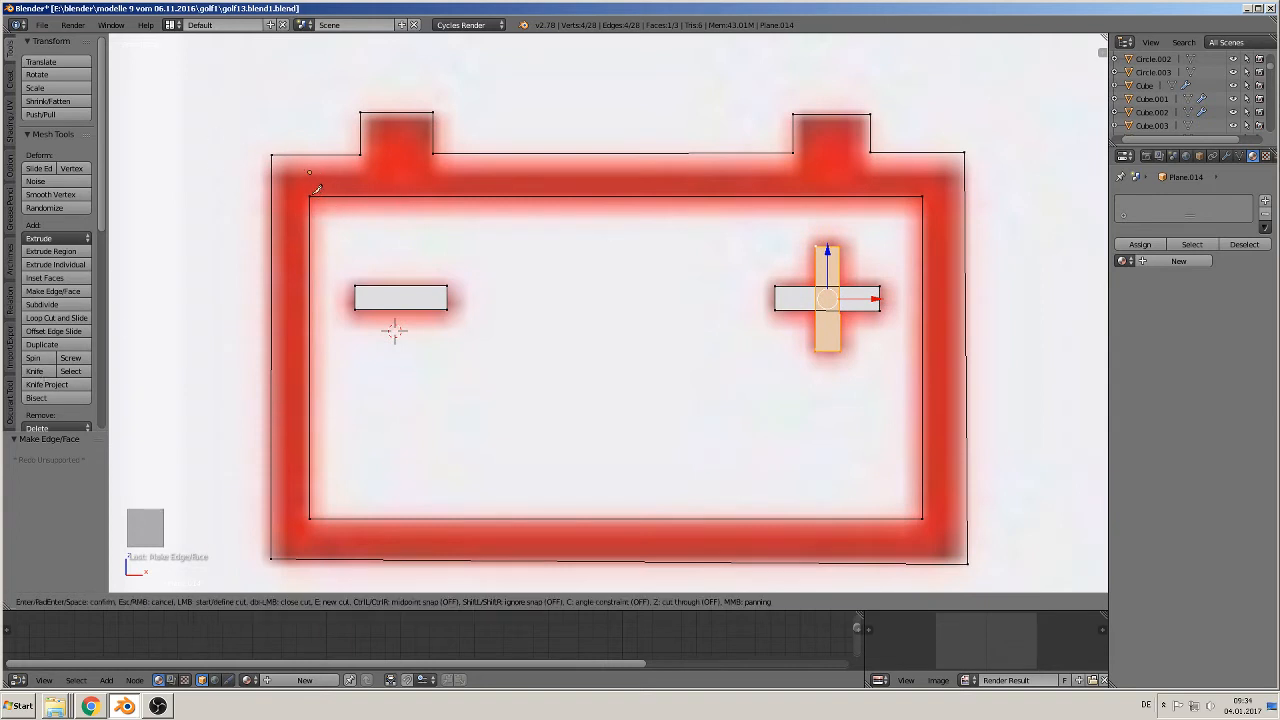
{"action": "key", "text": "Escape"}
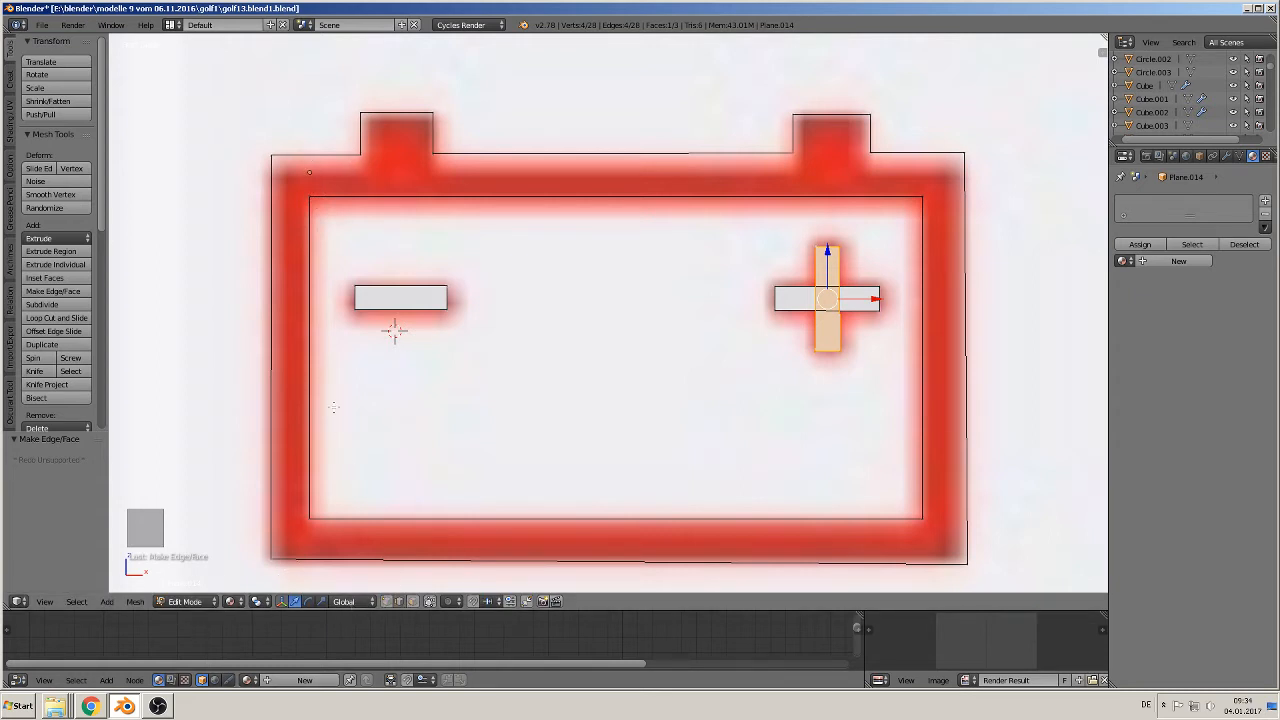
{"action": "right_click", "coordinate": [310, 368]}
{"action": "right_click", "coordinate": [272, 378], "text": "shift"}
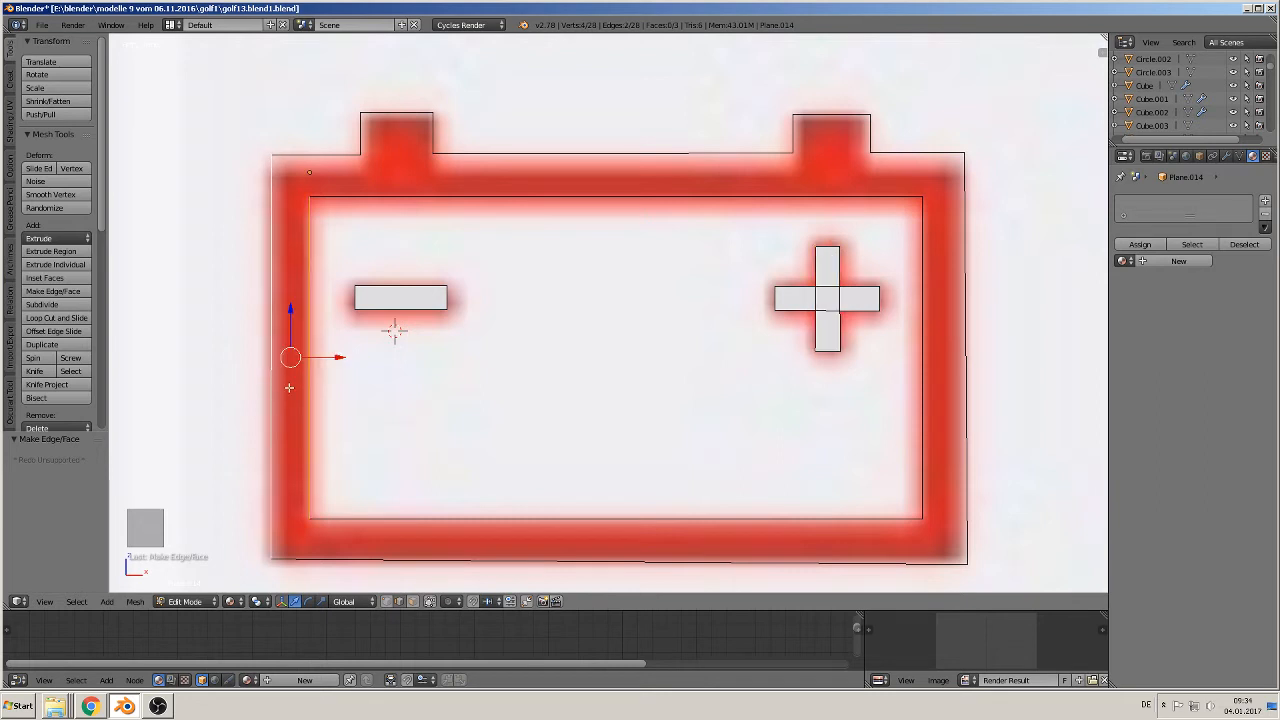
{"action": "key", "text": "f"}
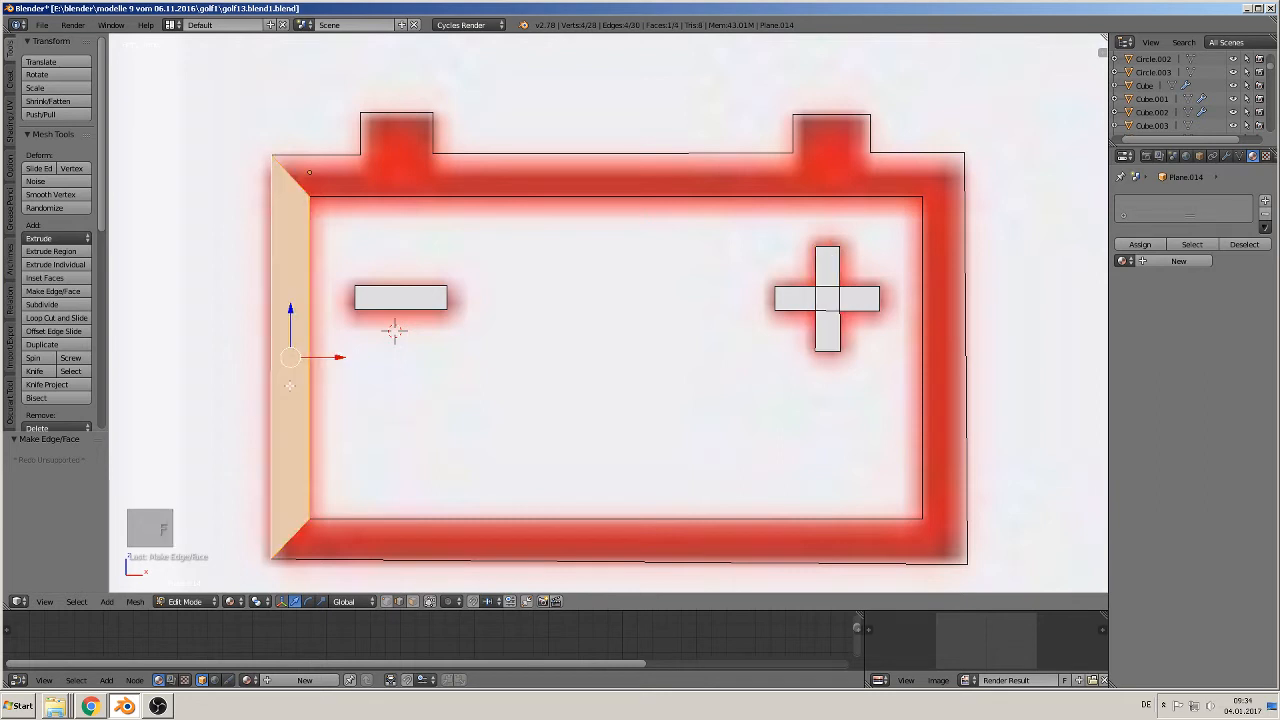
Create faces between the inner and outer edges along the lower and right sides of the battery frame
{"action": "right_click", "coordinate": [449, 524]}
{"action": "right_click", "coordinate": [460, 553], "text": "shift"}
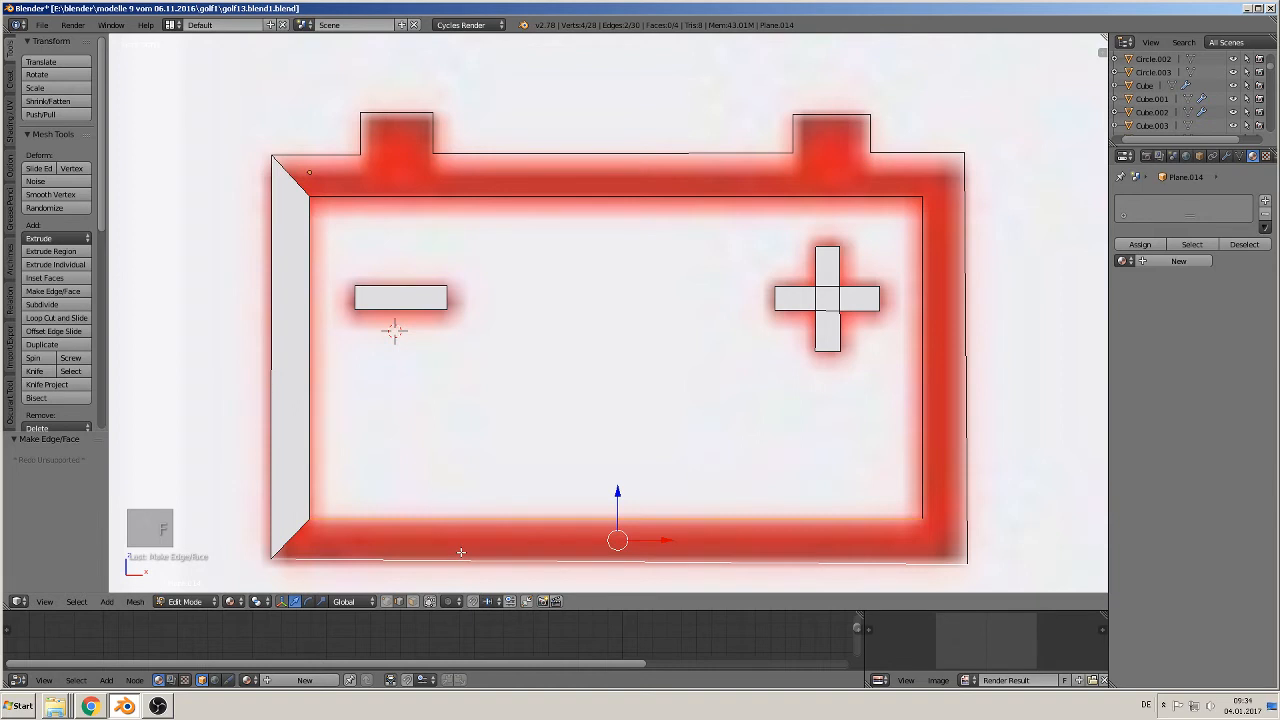
{"action": "key", "text": "f"}
{"action": "right_click", "coordinate": [922, 403]}
{"action": "right_click", "coordinate": [963, 388], "text": "shift"}
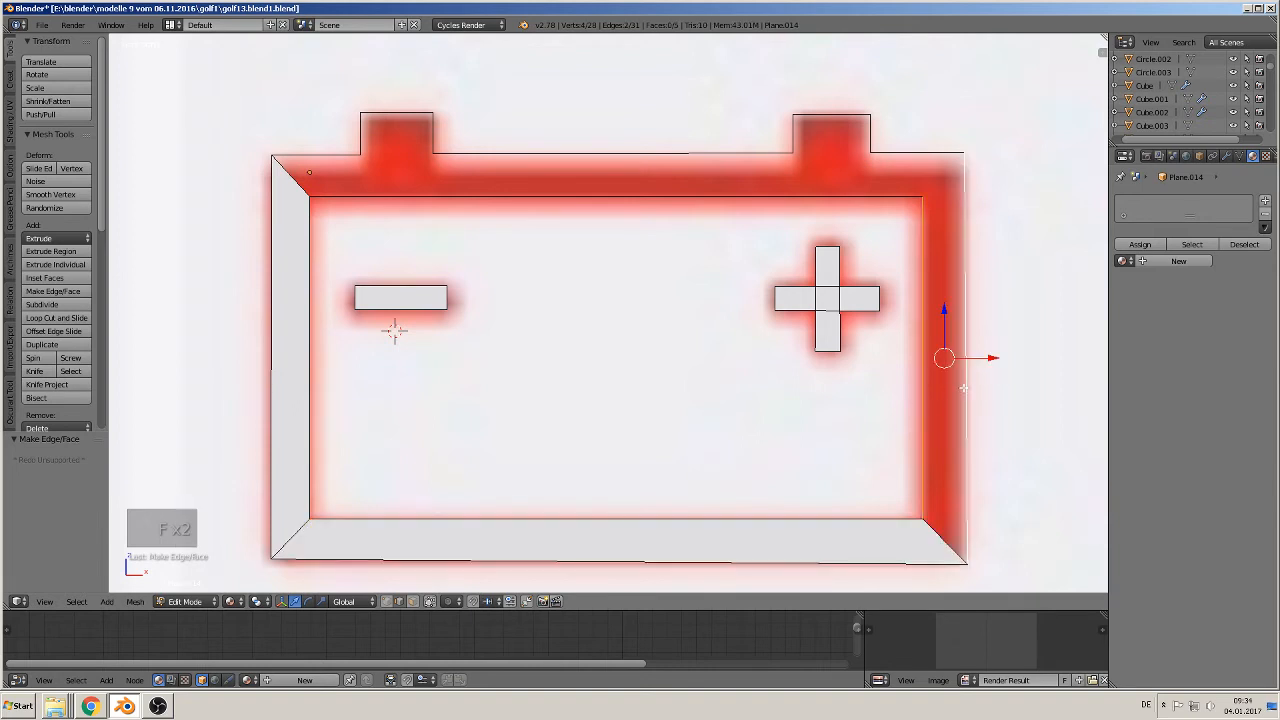
{"action": "key", "text": "f"}
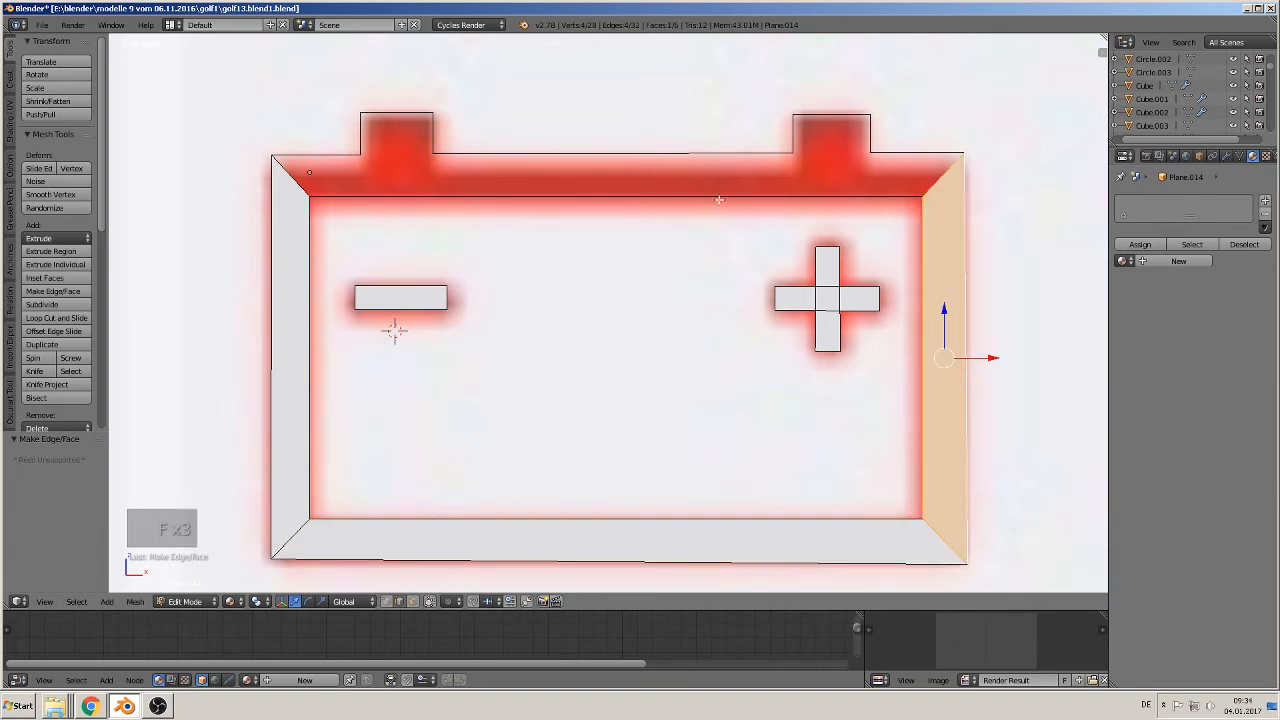
Fill the upper strip of the battery frame, including both terminals, with one face and return to Object Mode
{"action": "middle_click_drag", "start_coordinate": [804, 156], "coordinate": [746, 211], "text": "shift"}
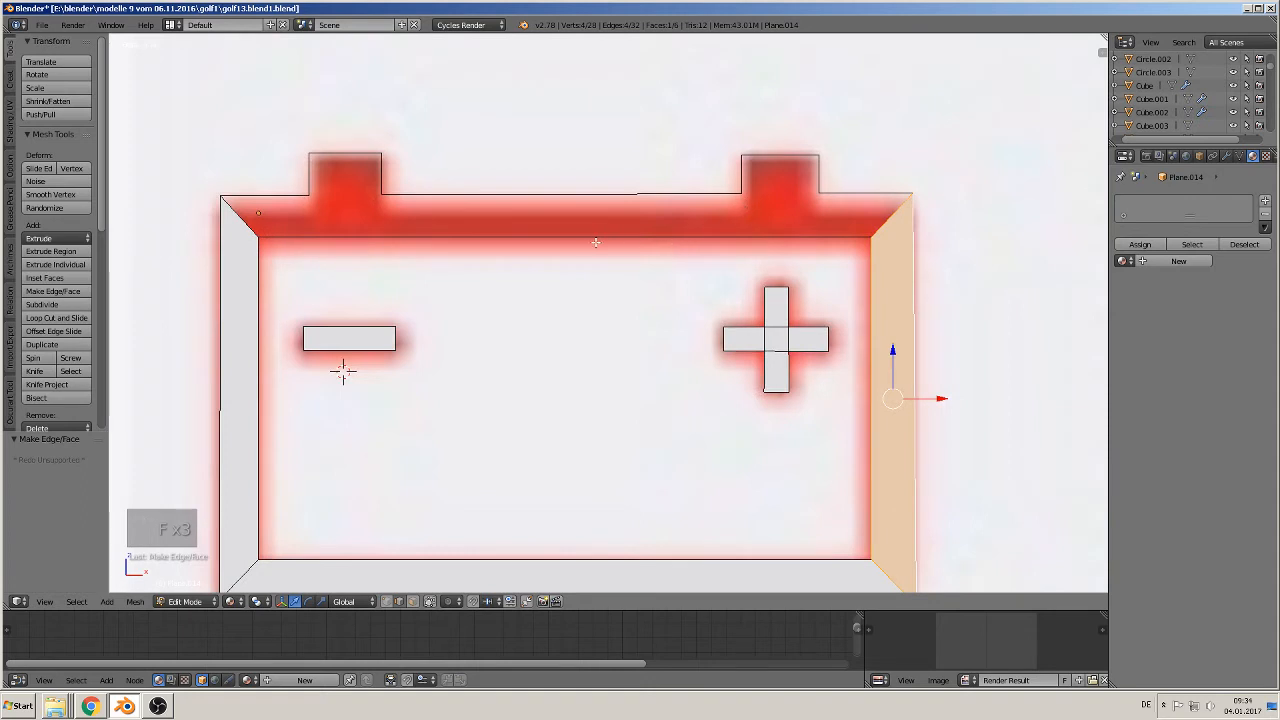
{"action": "right_click", "coordinate": [479, 188], "text": "alt"}
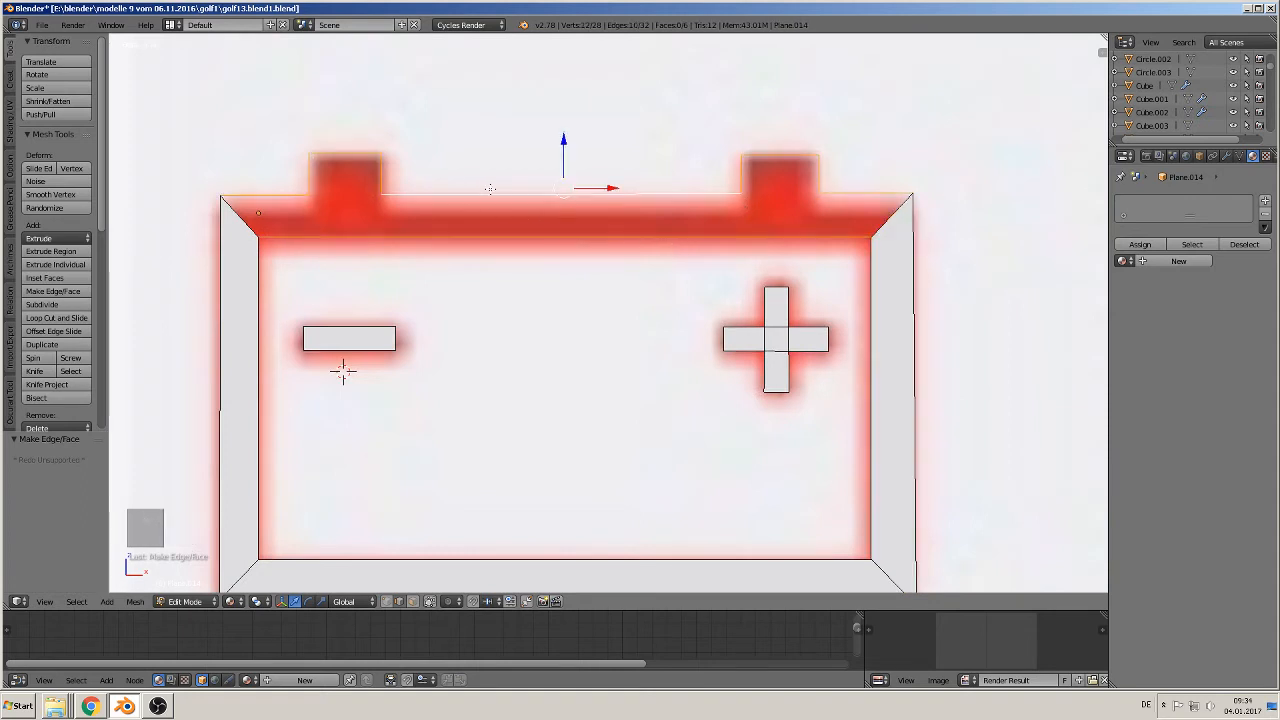
{"action": "right_click", "coordinate": [242, 218], "text": "shift"}
{"action": "right_click", "coordinate": [899, 206], "text": "shift"}
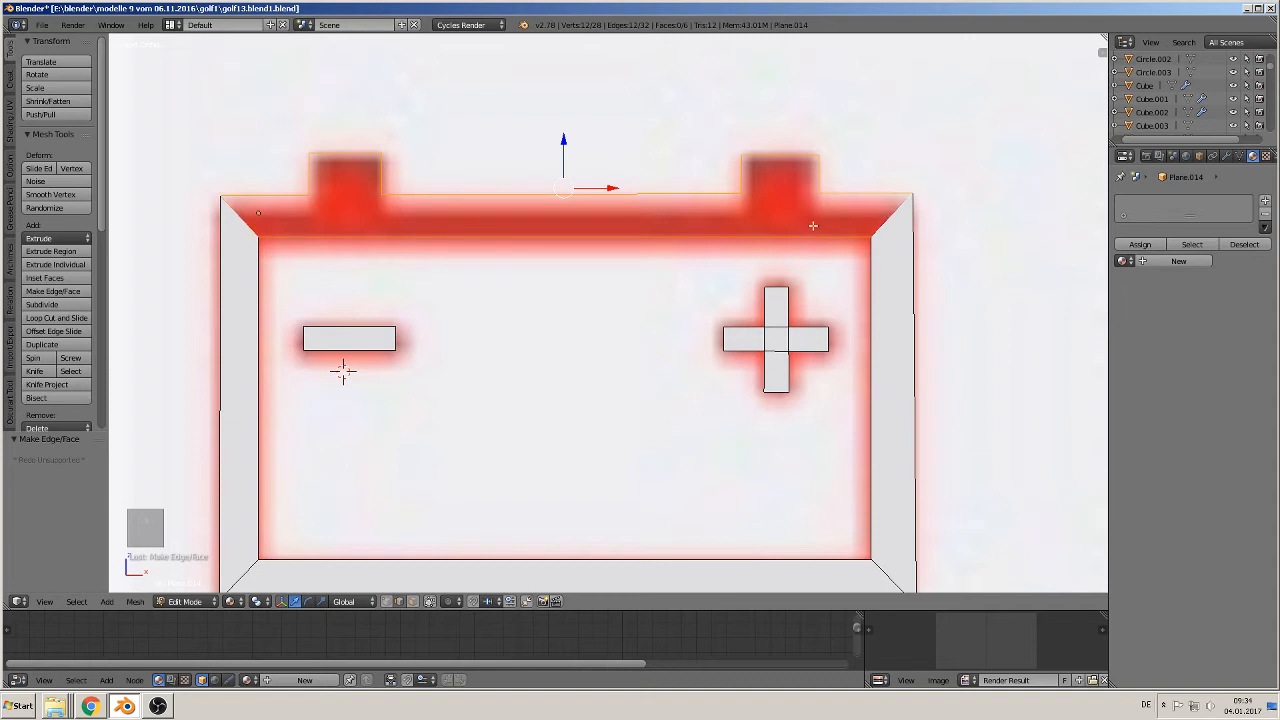
{"action": "key", "text": "f"}
{"action": "key", "text": "Tab"}
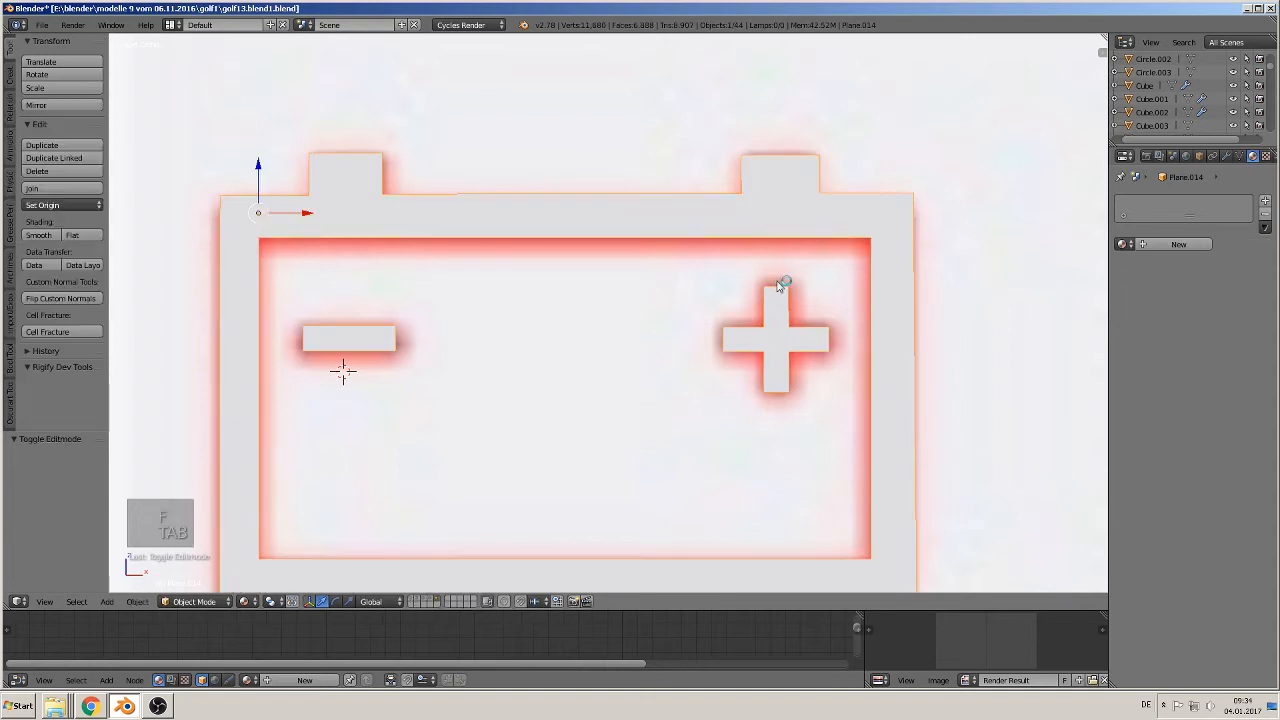
Give the battery symbol a new material and name it white
{"action": "scroll", "coordinate": [776, 283], "scroll_direction": "down", "scroll_amount": 3}
{"action": "left_click", "coordinate": [1150, 247]}
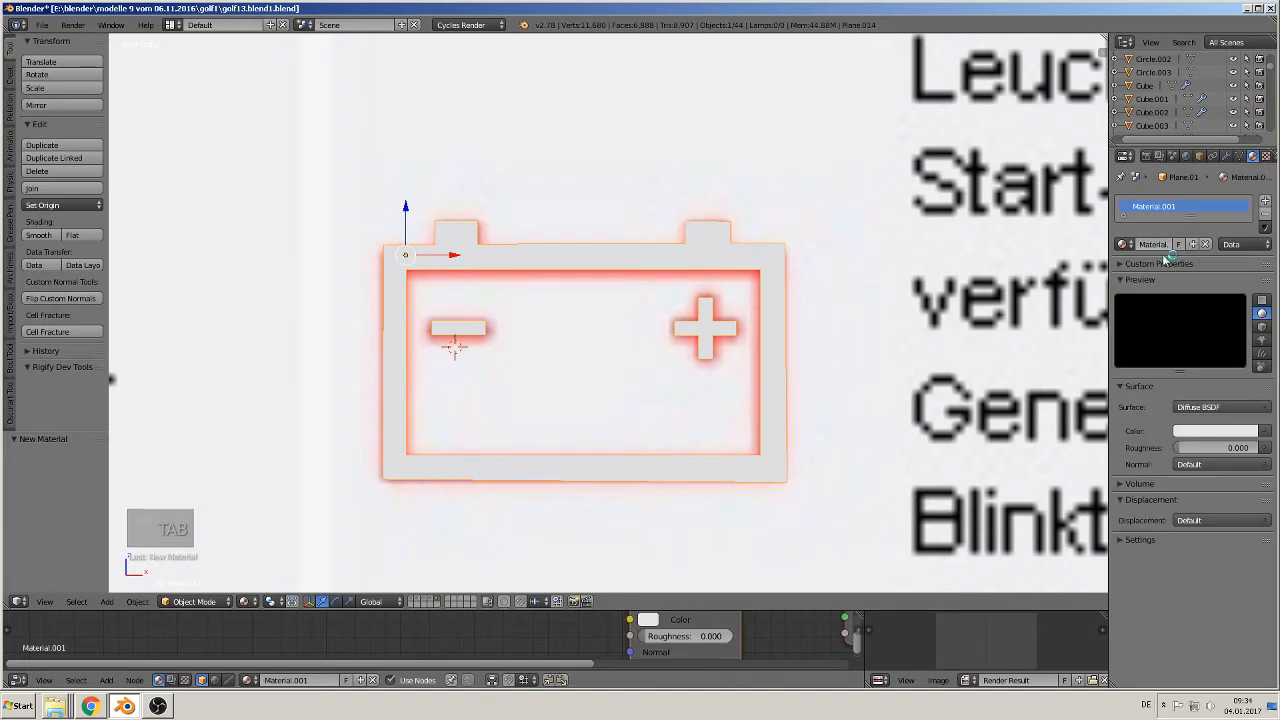
{"action": "left_click", "coordinate": [1152, 244]}
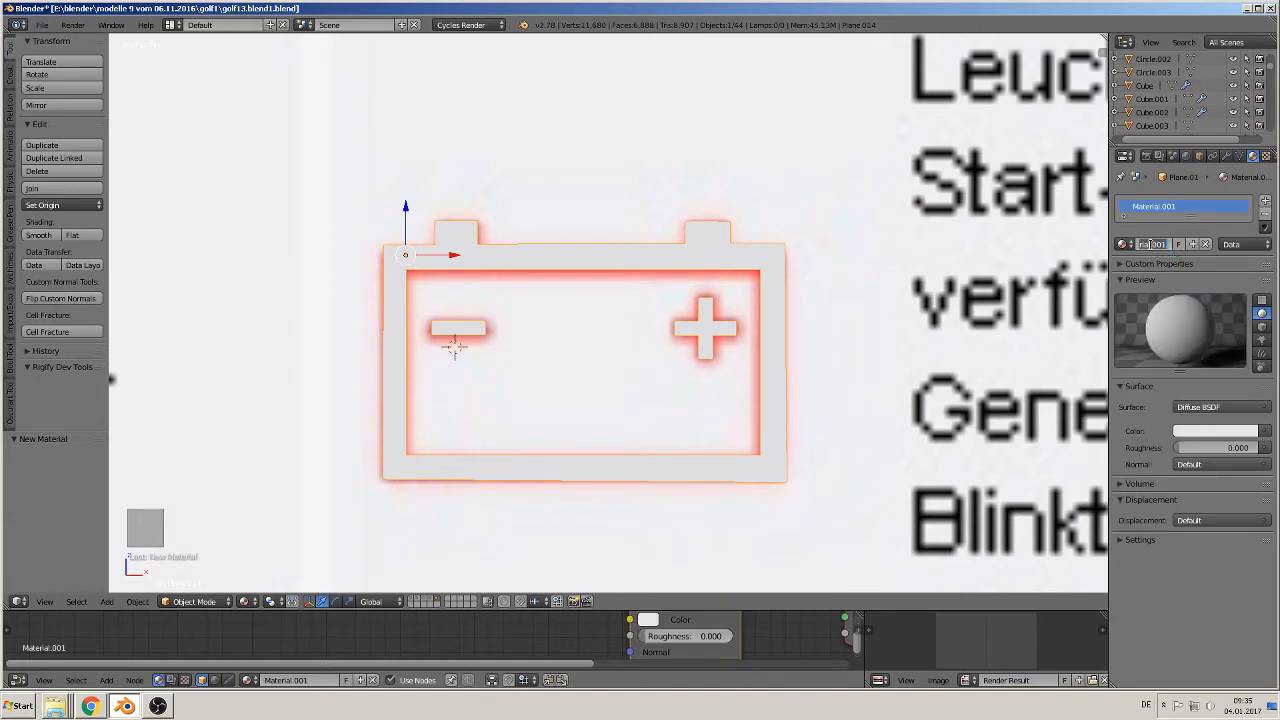
{"action": "type", "text": "we"}
{"action": "key", "text": "Return"}
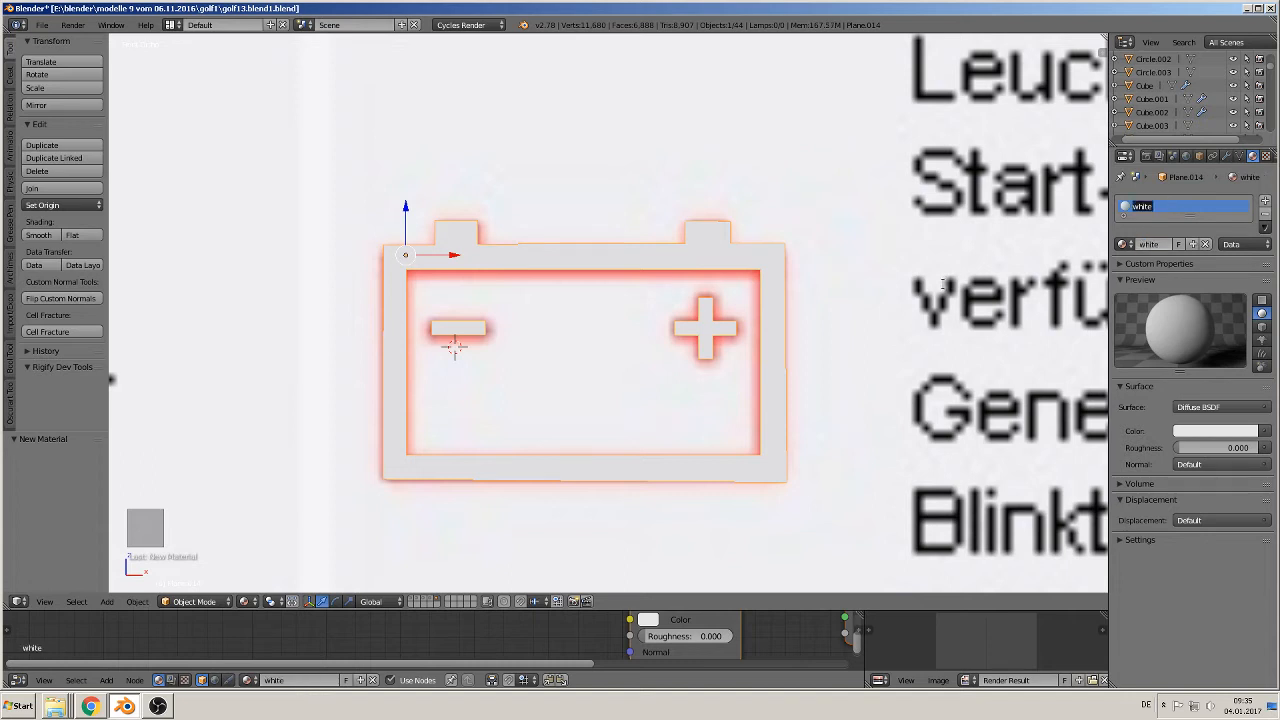
Move the battery symbol along the Y axis by about -0.478, away from the reference image
{"action": "key", "text": "Tab"}
{"action": "key", "text": "Tab"}
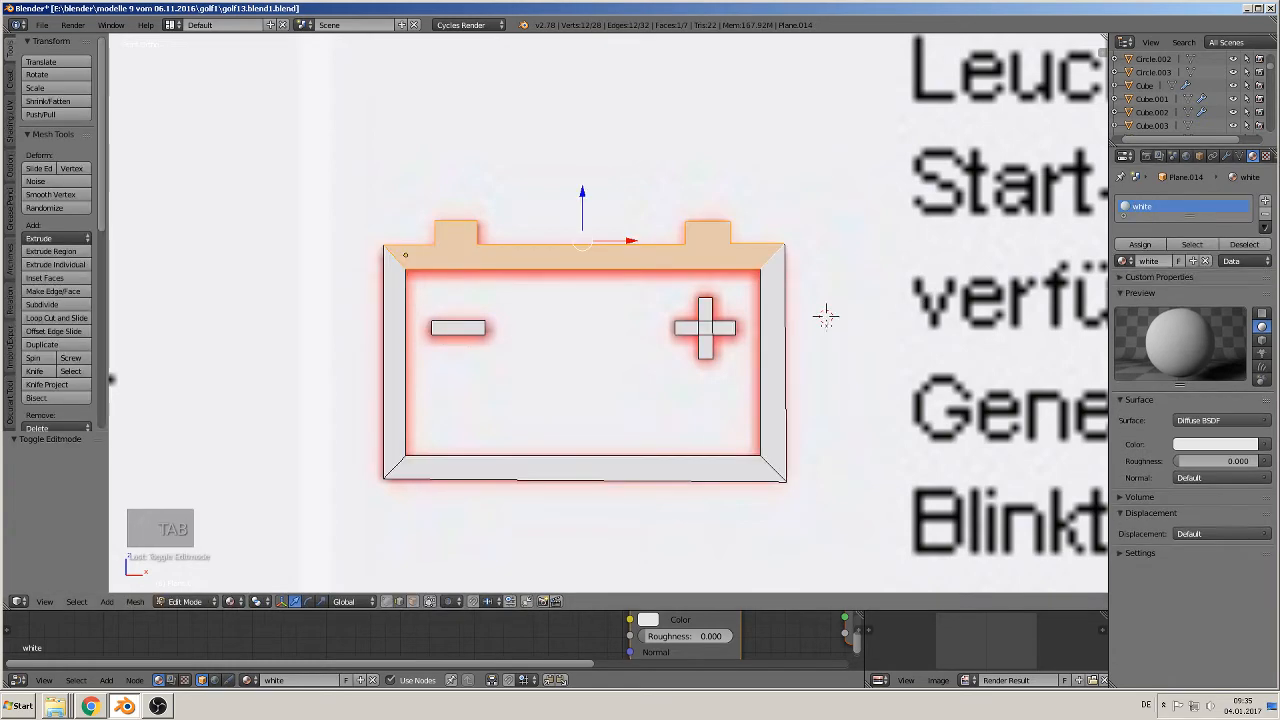
{"action": "key", "text": "Tab"}
{"action": "middle_click_drag", "start_coordinate": [826, 333], "coordinate": [739, 410]}
{"action": "scroll", "coordinate": [732, 396], "scroll_direction": "down", "scroll_amount": 3}
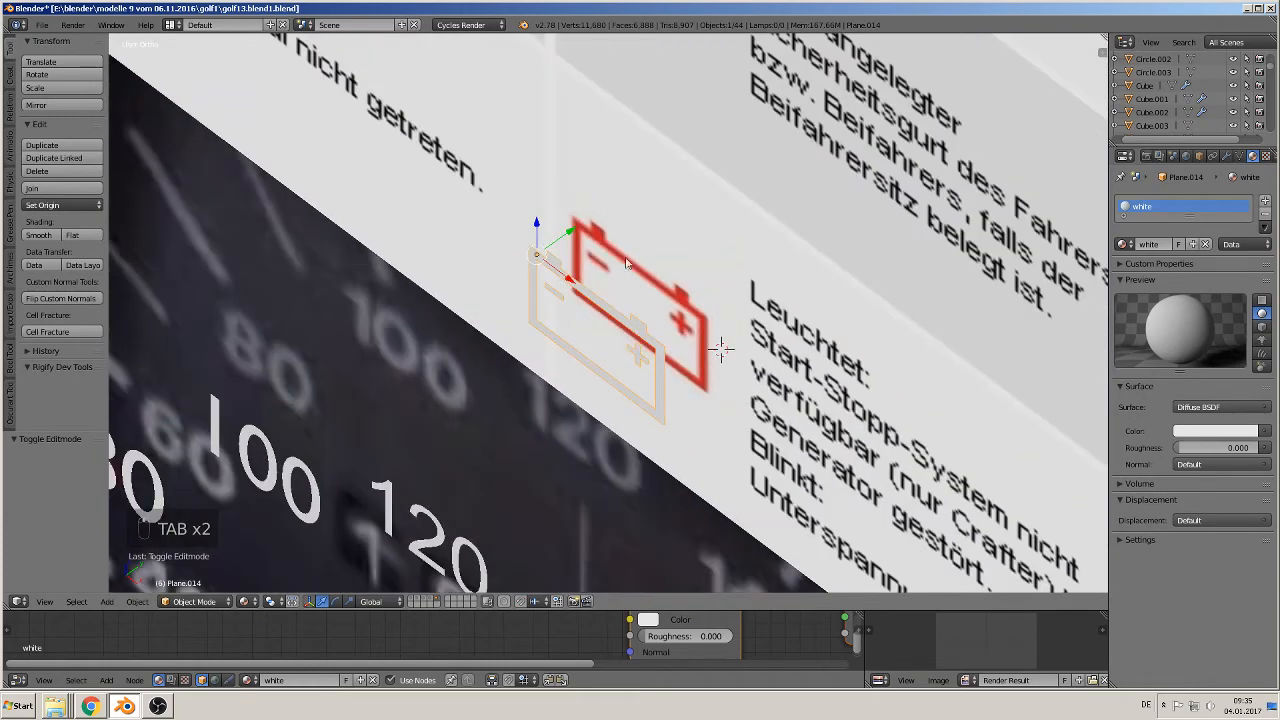
{"action": "left_click_drag", "start_coordinate": [566, 235], "coordinate": [560, 320]}
In front view, move the battery symbol down onto the battery icon in the middle of the instrument cluster
{"action": "key", "text": "KP_1"}
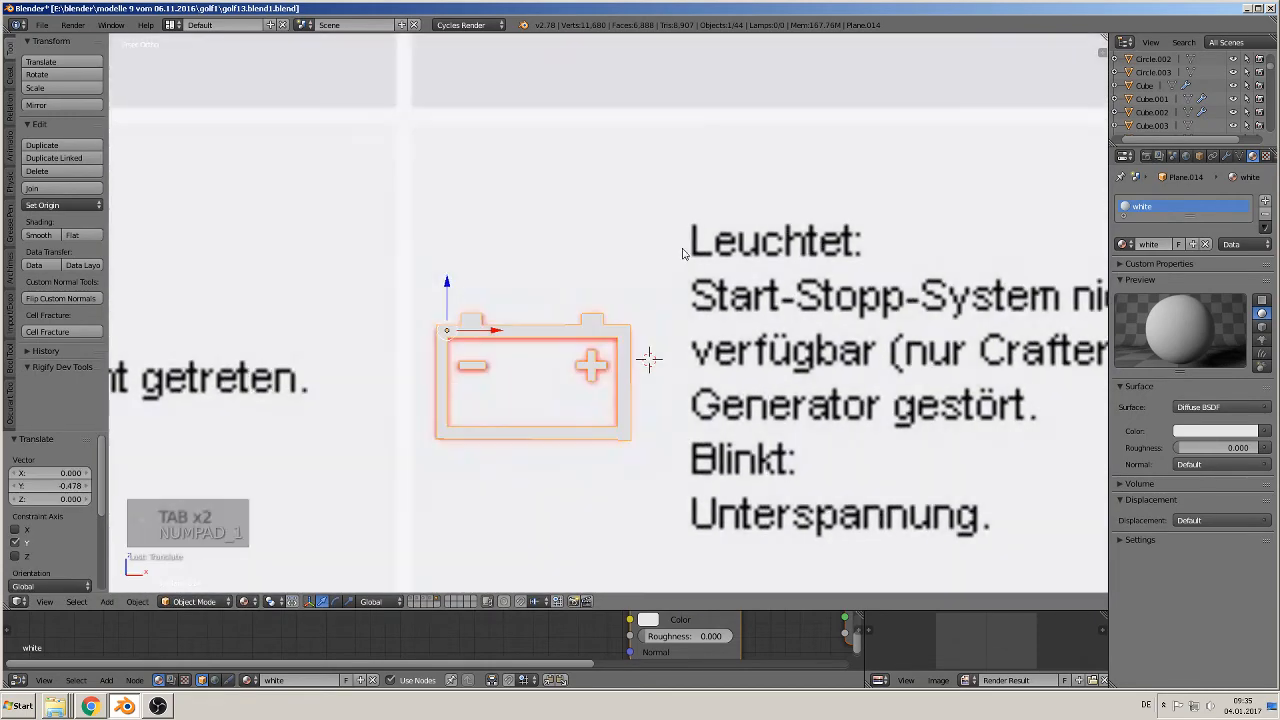
{"action": "scroll", "coordinate": [683, 325], "scroll_direction": "down", "scroll_amount": 3}
{"action": "scroll", "coordinate": [683, 325], "scroll_direction": "down", "scroll_amount": 2}
{"action": "middle_click_drag", "start_coordinate": [686, 395], "coordinate": [502, 160], "text": "shift"}
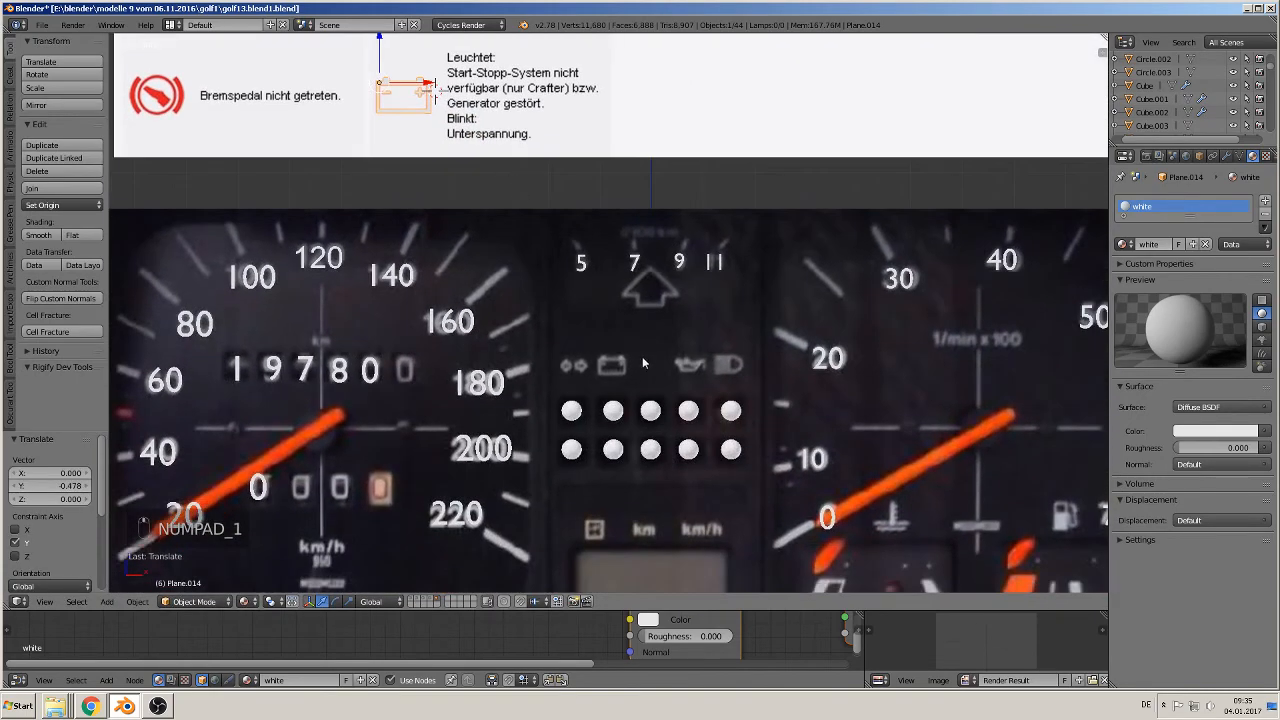
{"action": "key", "text": "g"}
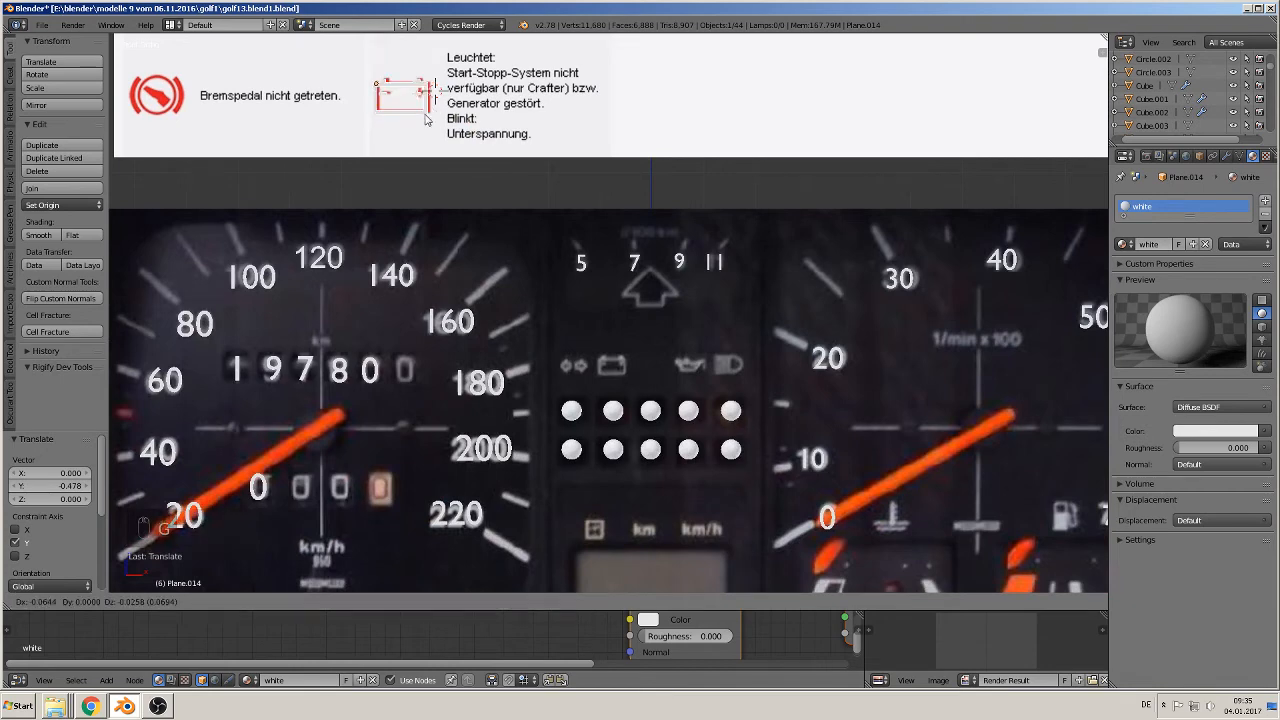
{"action": "left_click", "coordinate": [643, 381]}
Scale the battery symbol to about 0.527, align it with the cluster's battery icon, and deselect it
{"action": "key", "text": "s"}
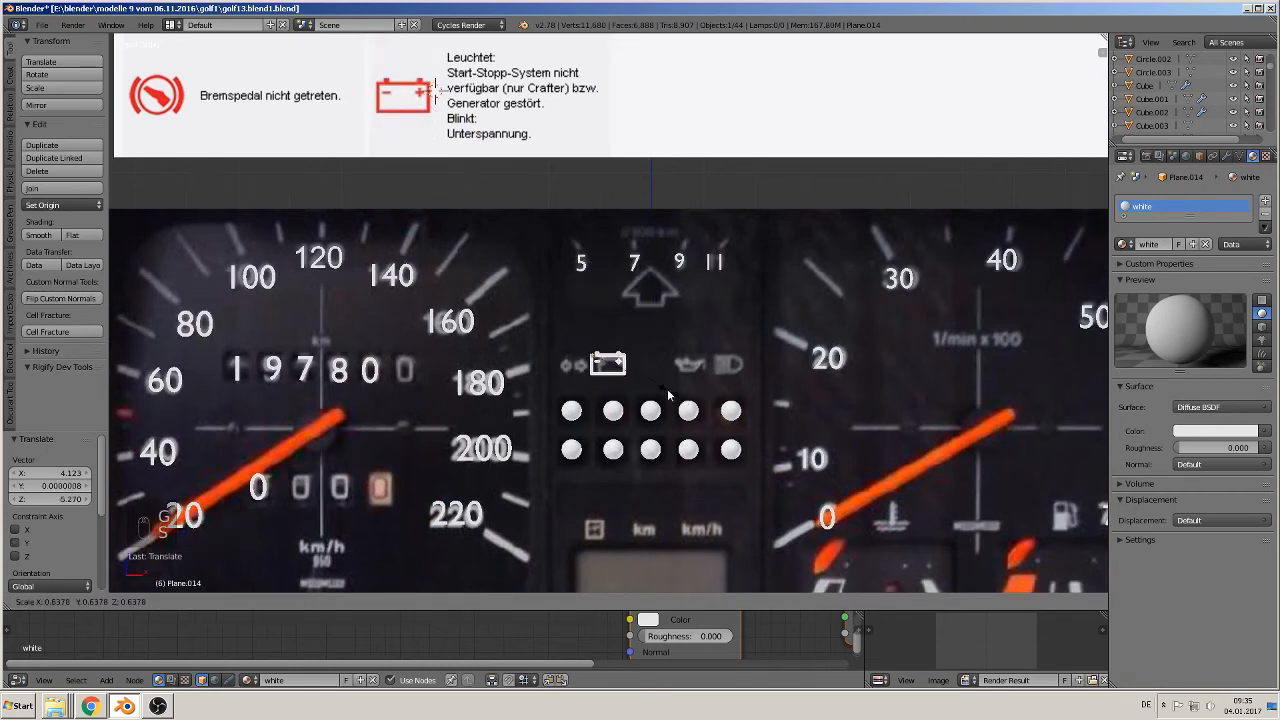
{"action": "left_click", "coordinate": [656, 387]}
{"action": "key", "text": "g"}
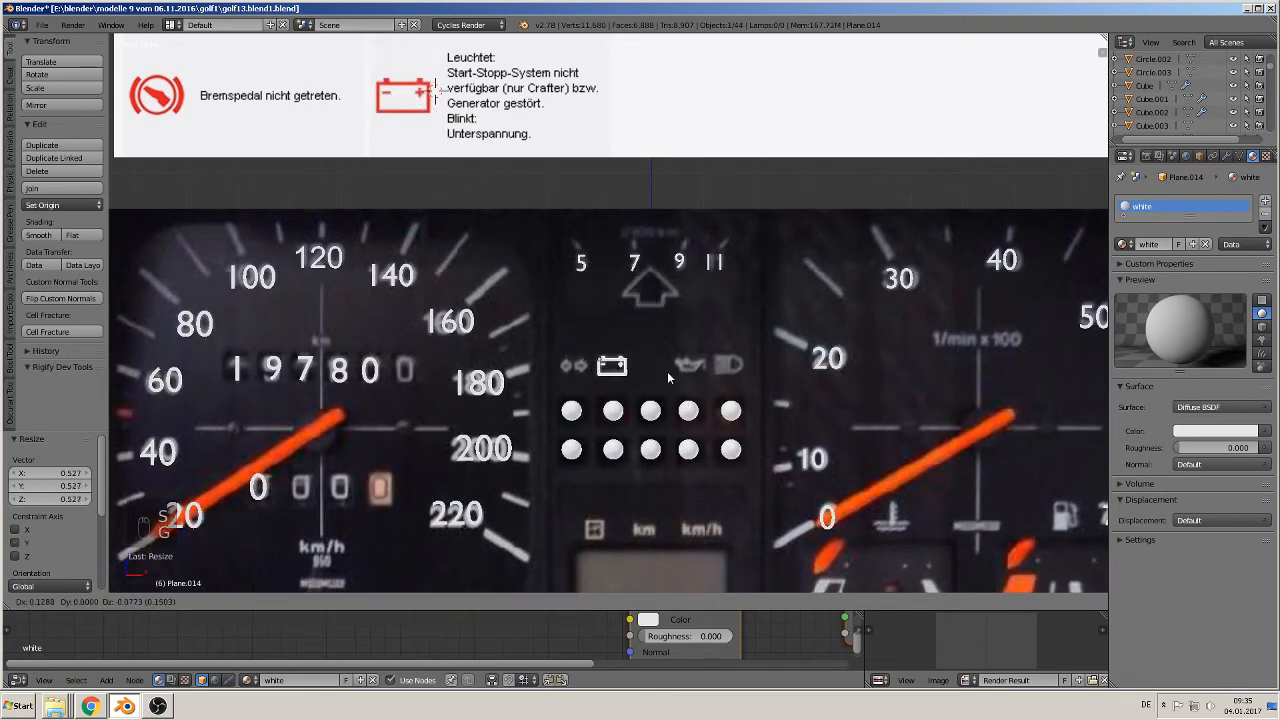
{"action": "left_click", "coordinate": [667, 371]}
{"action": "middle_click_drag", "start_coordinate": [588, 261], "coordinate": [640, 320], "text": "shift"}
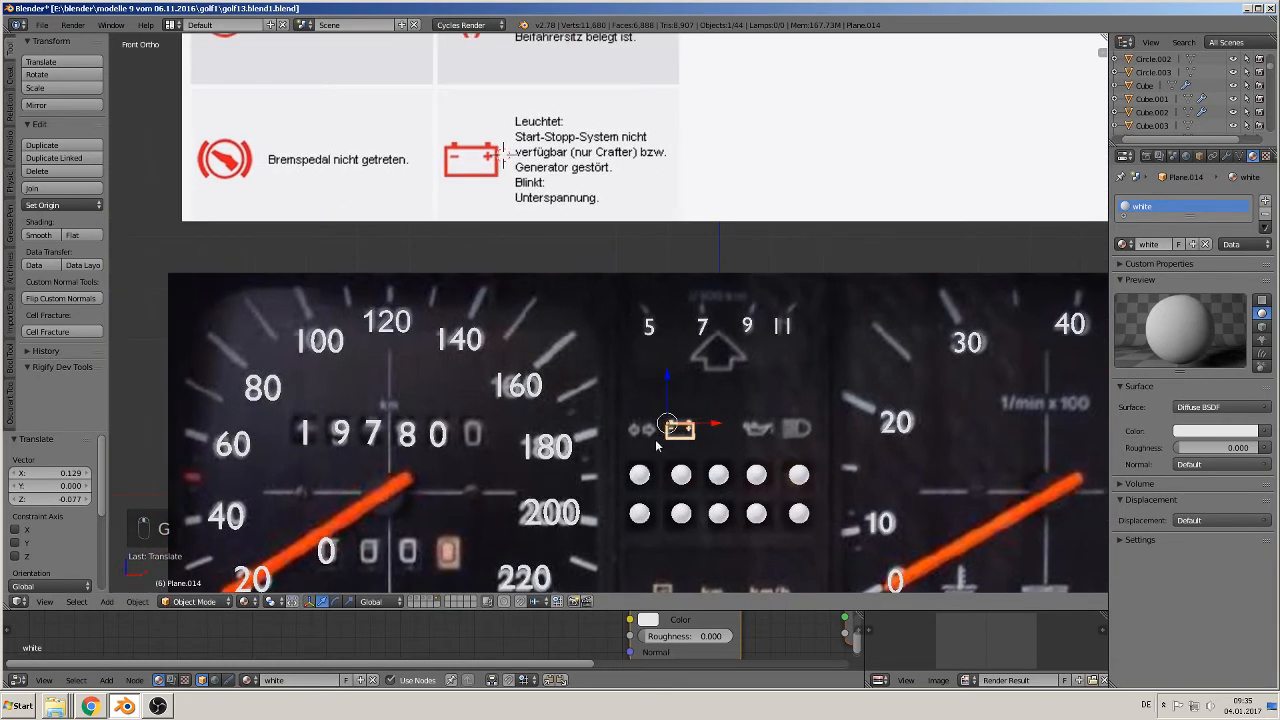
{"action": "key", "text": "a"}
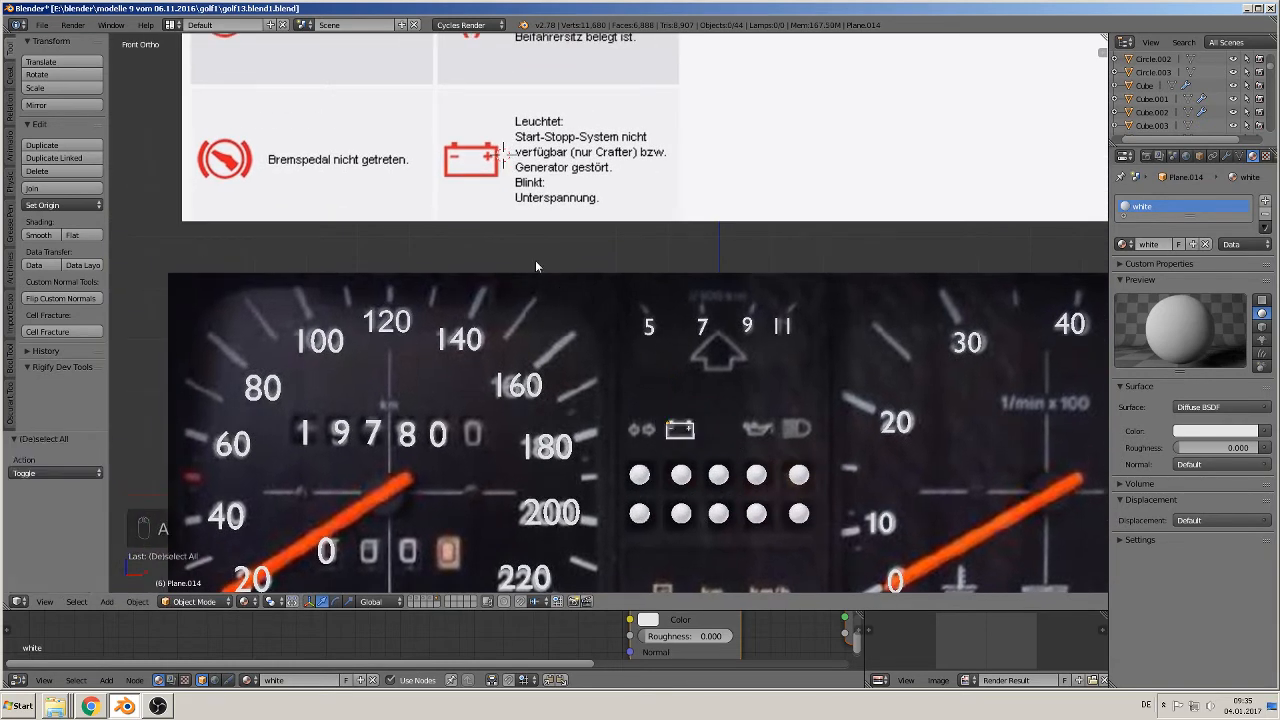
Add a plane at the upper right corner of the left turn-signal arrow on the symbol reference sheet
{"action": "middle_click_drag", "start_coordinate": [510, 196], "coordinate": [753, 520], "text": "shift"}
{"action": "scroll", "coordinate": [622, 372], "scroll_direction": "down", "scroll_amount": 3}
{"action": "middle_click_drag", "start_coordinate": [608, 318], "coordinate": [787, 571], "text": "shift"}
{"action": "middle_click_drag", "start_coordinate": [616, 451], "coordinate": [1213, 327], "text": "shift"}
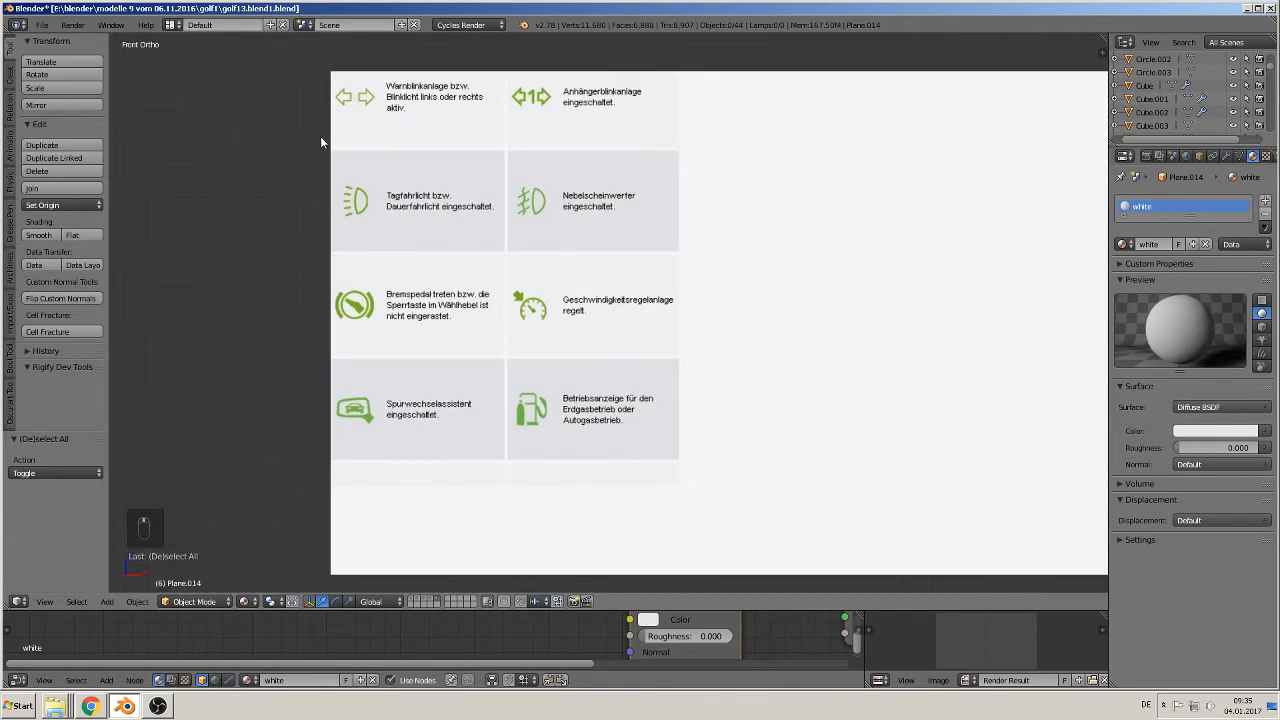
{"action": "middle_click_drag", "start_coordinate": [320, 140], "coordinate": [537, 380], "text": "shift"}
{"action": "scroll", "coordinate": [520, 370], "scroll_direction": "up", "scroll_amount": 7}
{"action": "middle_click_drag", "start_coordinate": [443, 357], "coordinate": [607, 379], "text": "shift"}
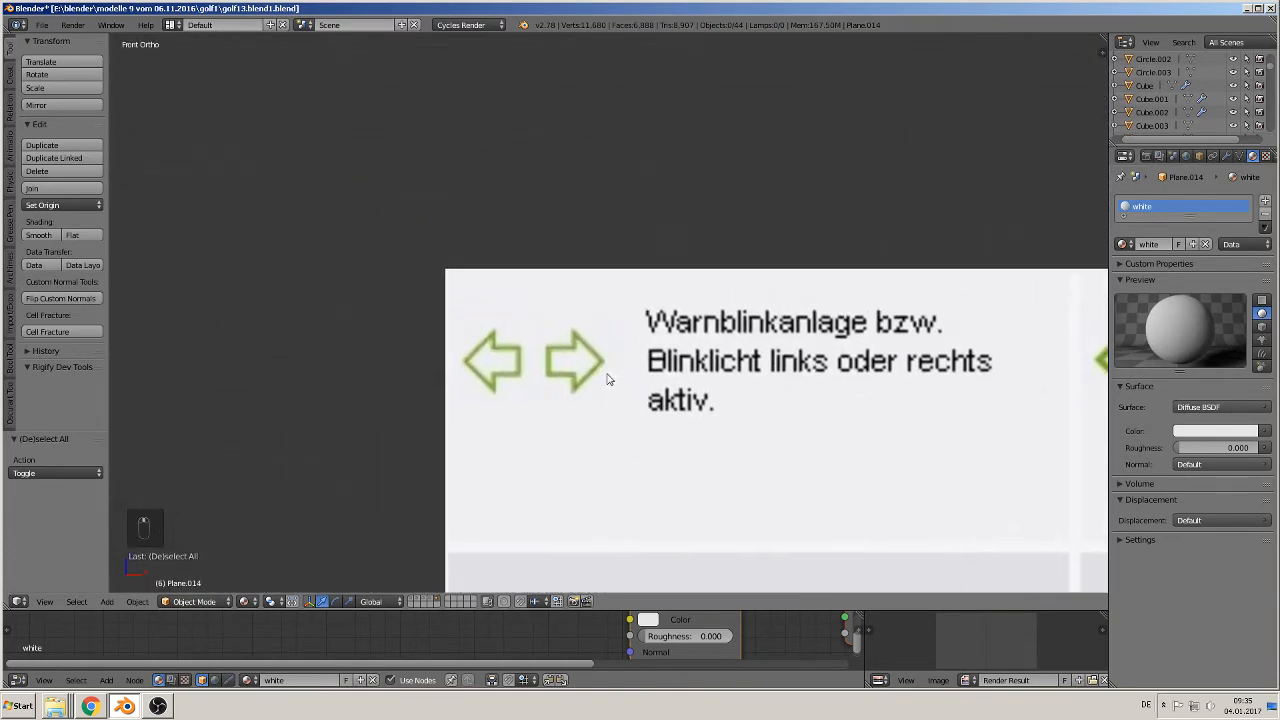
{"action": "scroll", "coordinate": [571, 406], "scroll_direction": "up", "scroll_amount": 5}
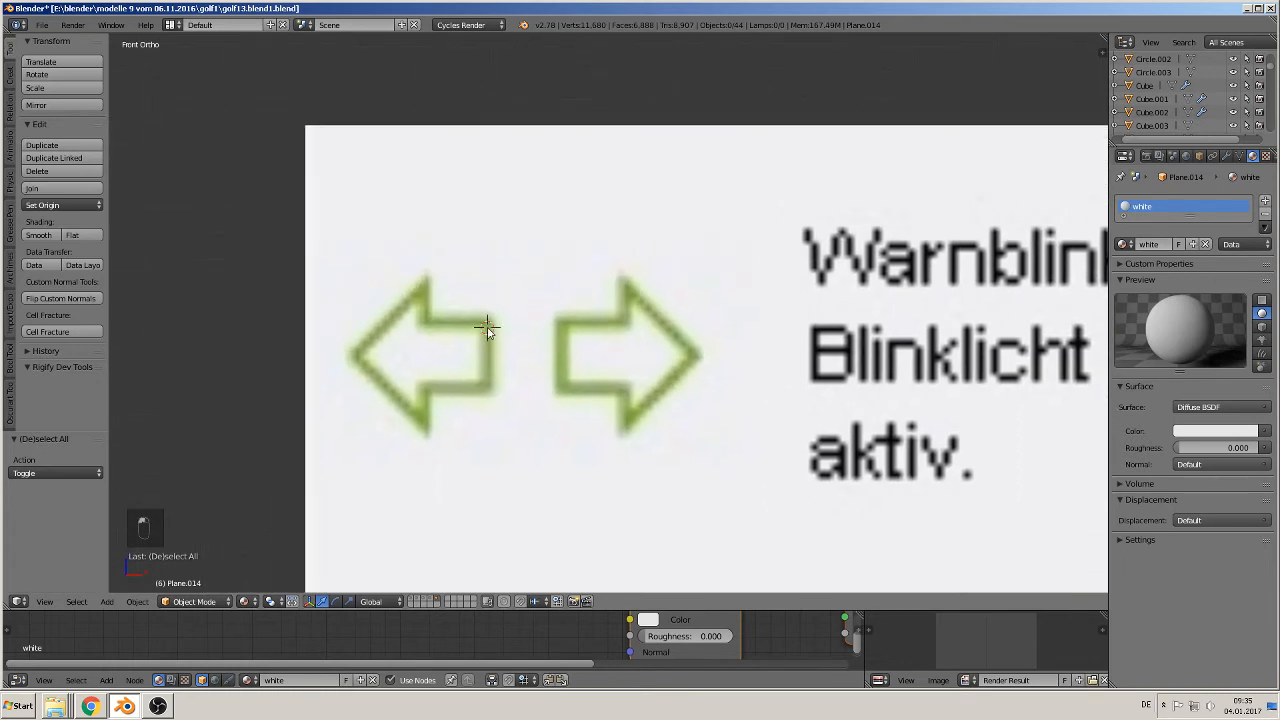
{"action": "left_click", "coordinate": [106, 601]}
{"action": "mouse_move", "coordinate": [124, 585]}
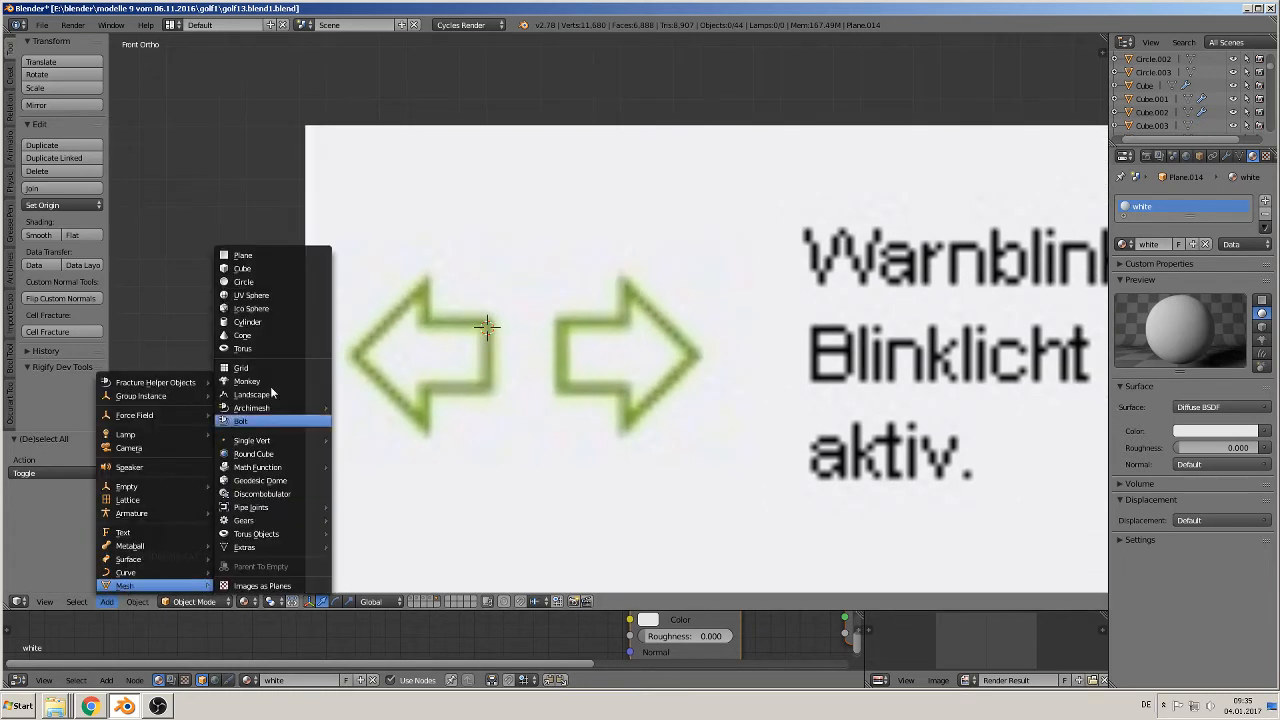
{"action": "left_click", "coordinate": [250, 255]}
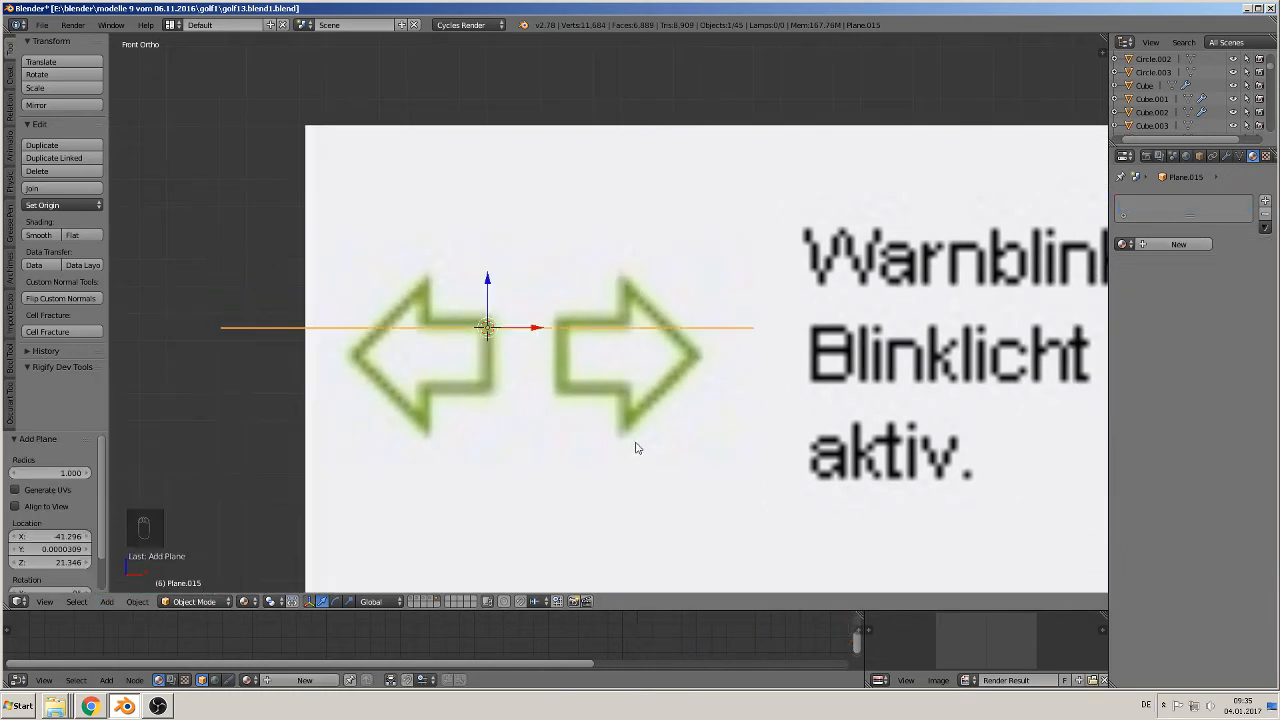
Rotate the new plane 90° about the X axis so it faces the front view
{"action": "key", "text": "r"}
{"action": "key", "text": "x"}
{"action": "key", "text": "9"}
{"action": "key", "text": "0"}
{"action": "key", "text": "Return"}
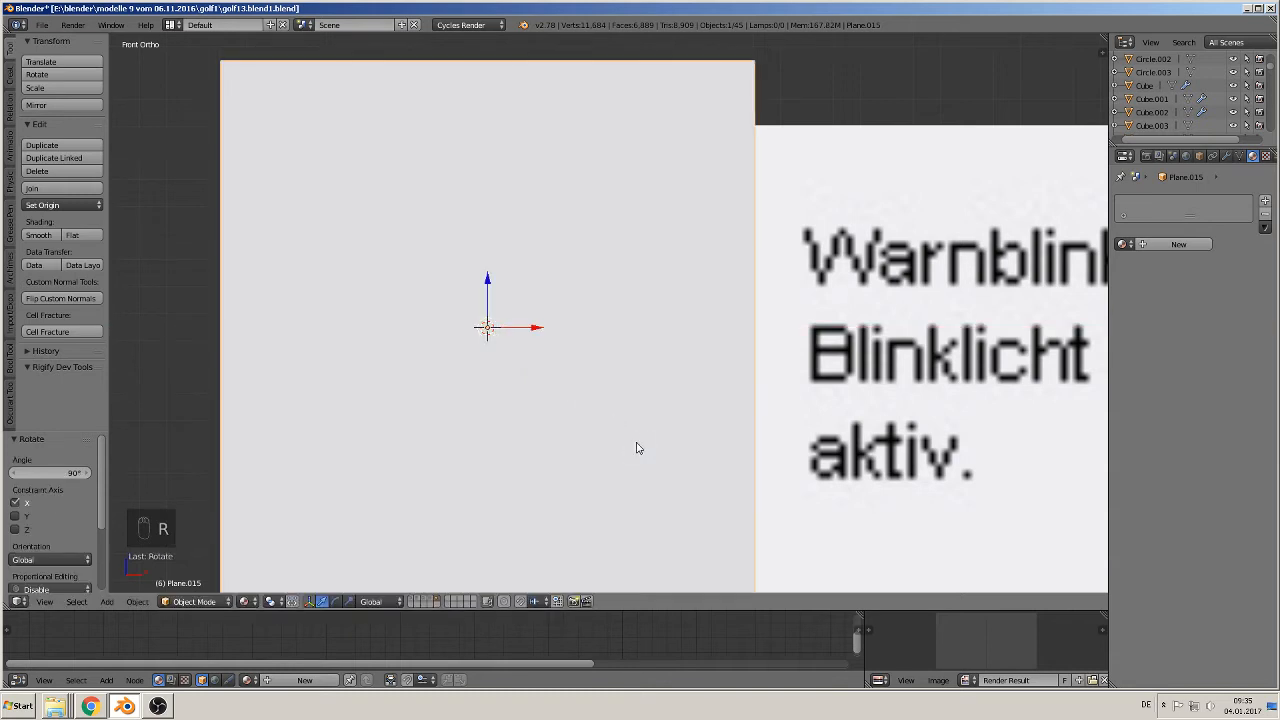
Shrink the plane to roughly the height of the left arrow's shaft and open its mesh for editing
{"action": "key", "text": "s"}
{"action": "left_click", "coordinate": [505, 362]}
{"action": "key", "text": "Tab"}
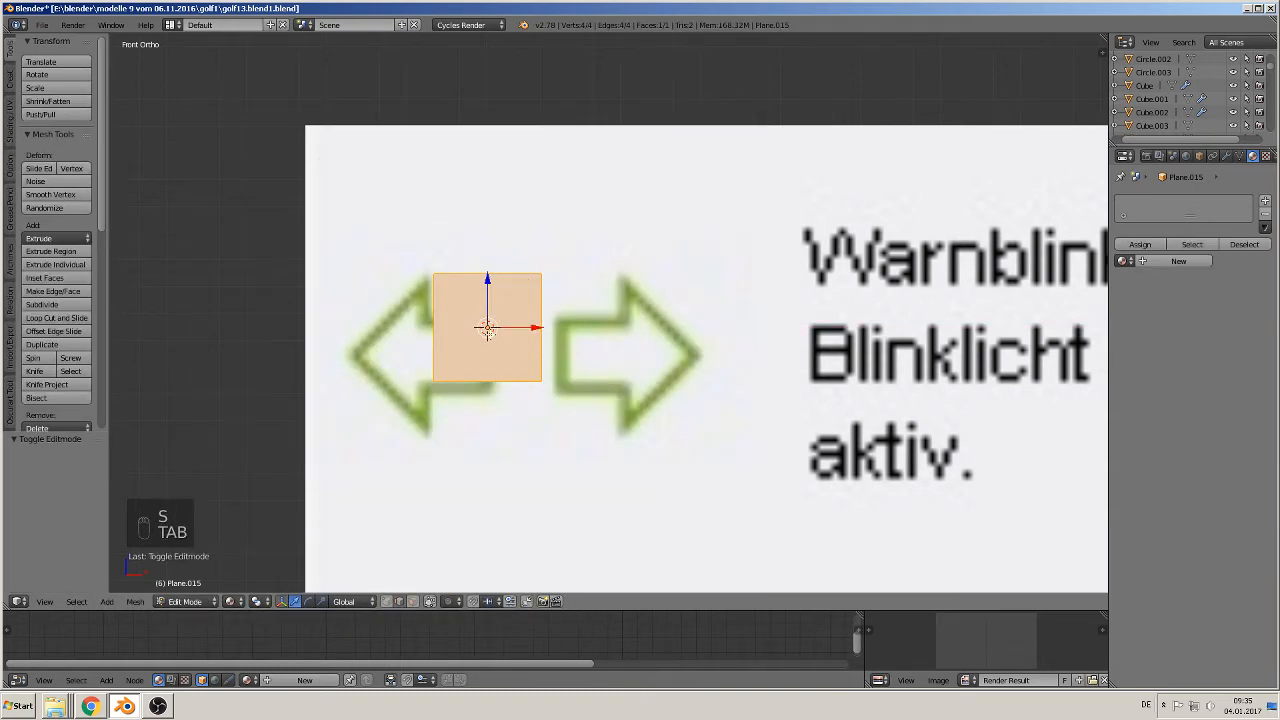
Delete all of the plane's vertices except the upper left one
{"action": "left_click", "coordinate": [385, 602]}
{"action": "right_click", "coordinate": [541, 274]}
{"action": "right_click", "coordinate": [541, 381], "text": "shift"}
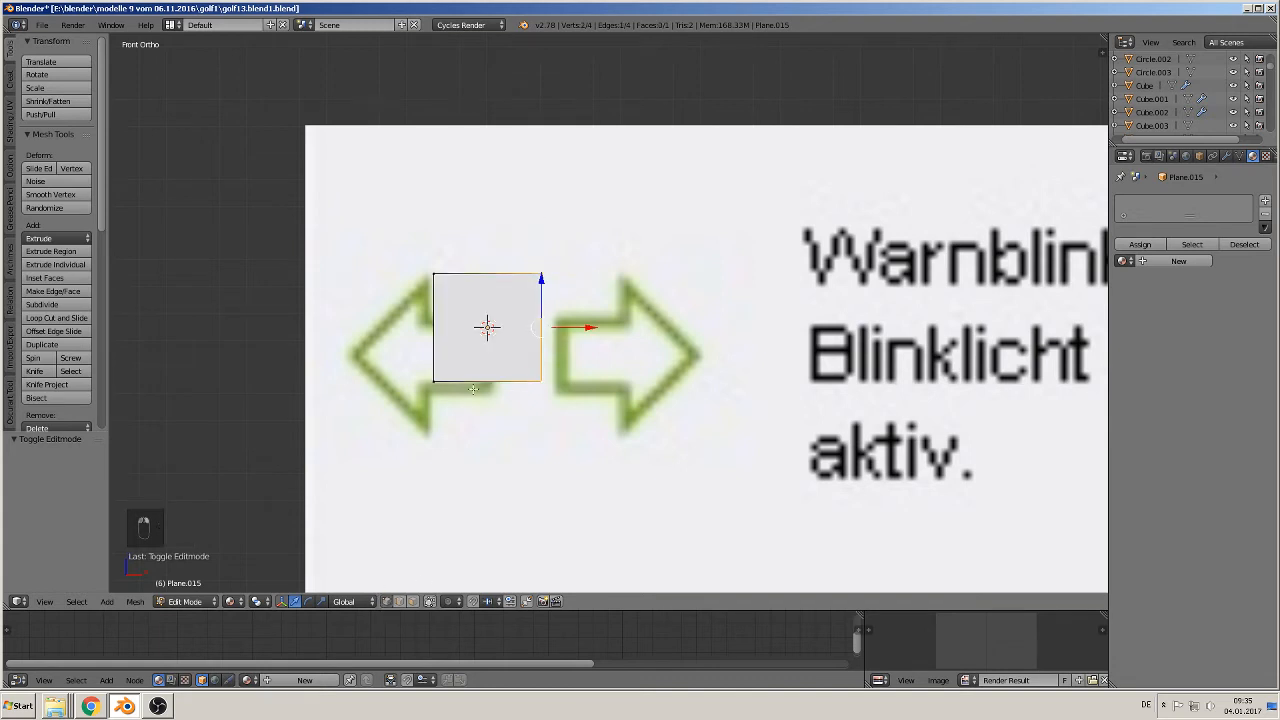
{"action": "right_click", "coordinate": [473, 389], "text": "shift"}
{"action": "key", "text": "x"}
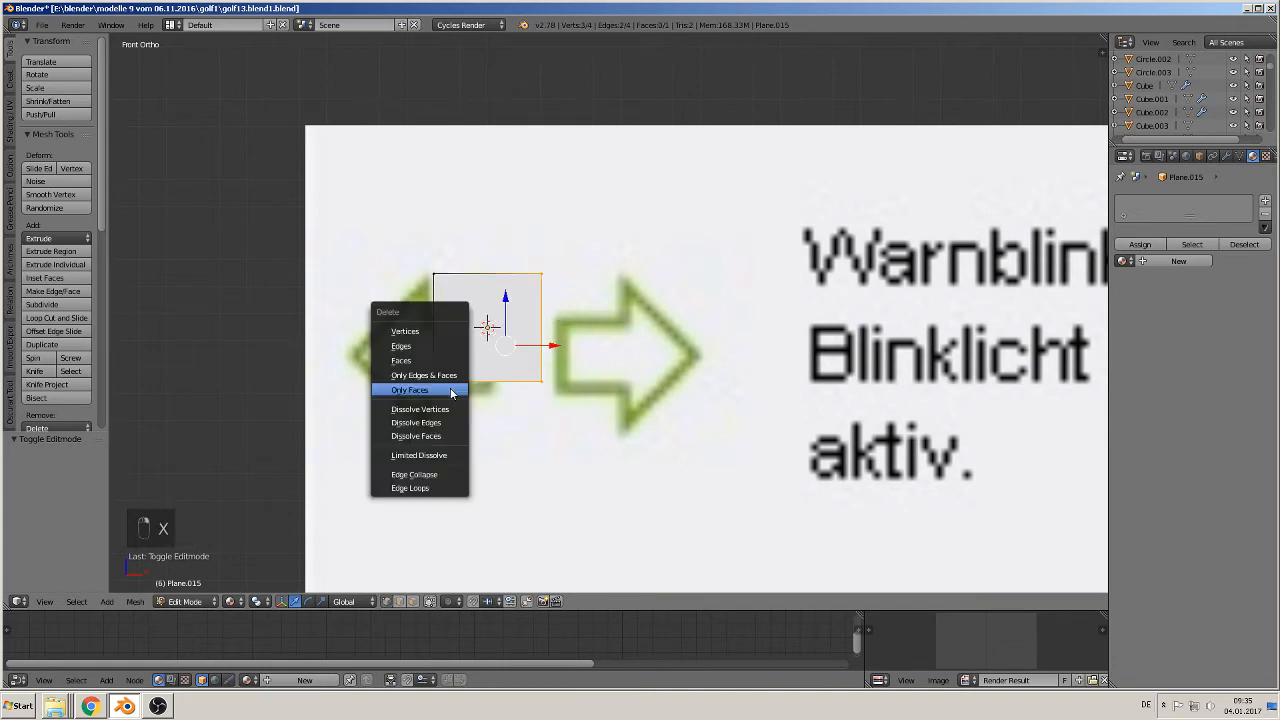
{"action": "left_click", "coordinate": [422, 329]}
Move the remaining vertex onto the upper barb tip of the left turn-signal arrow in the reference
{"action": "scroll", "coordinate": [659, 366], "scroll_direction": "up", "scroll_amount": 2}
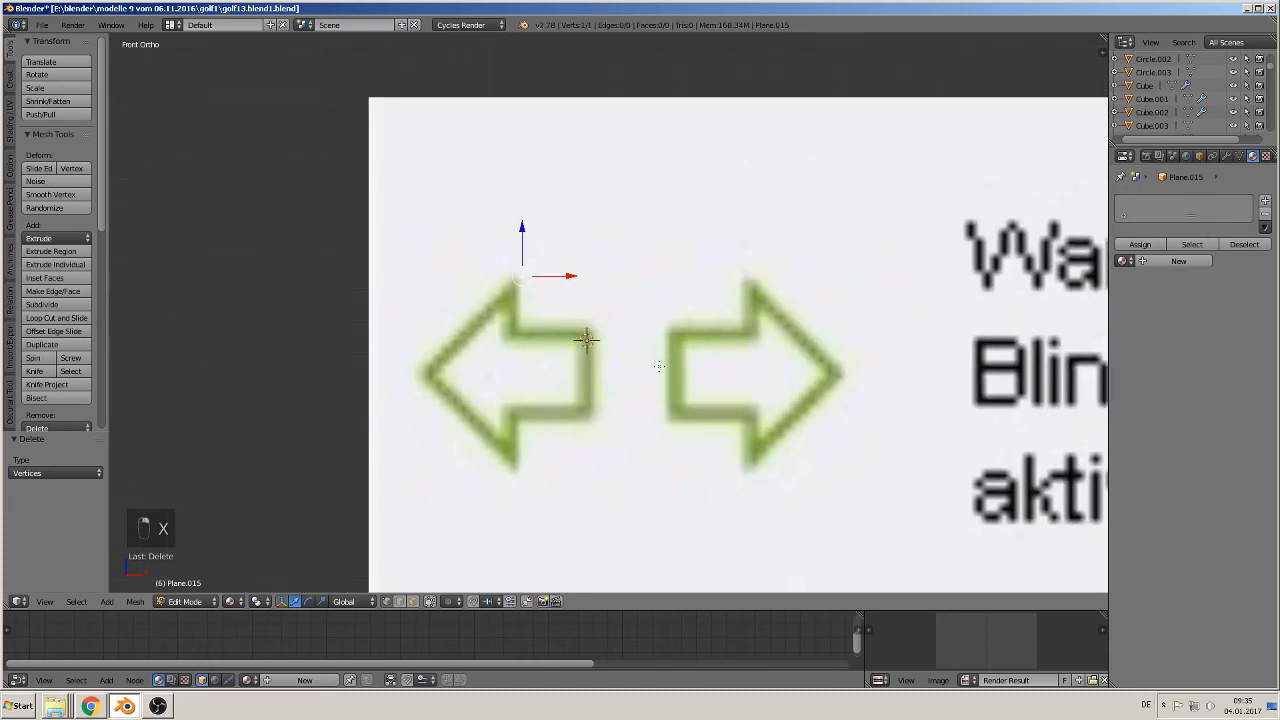
{"action": "scroll", "coordinate": [659, 366], "scroll_direction": "up", "scroll_amount": 2}
{"action": "key", "text": "g"}
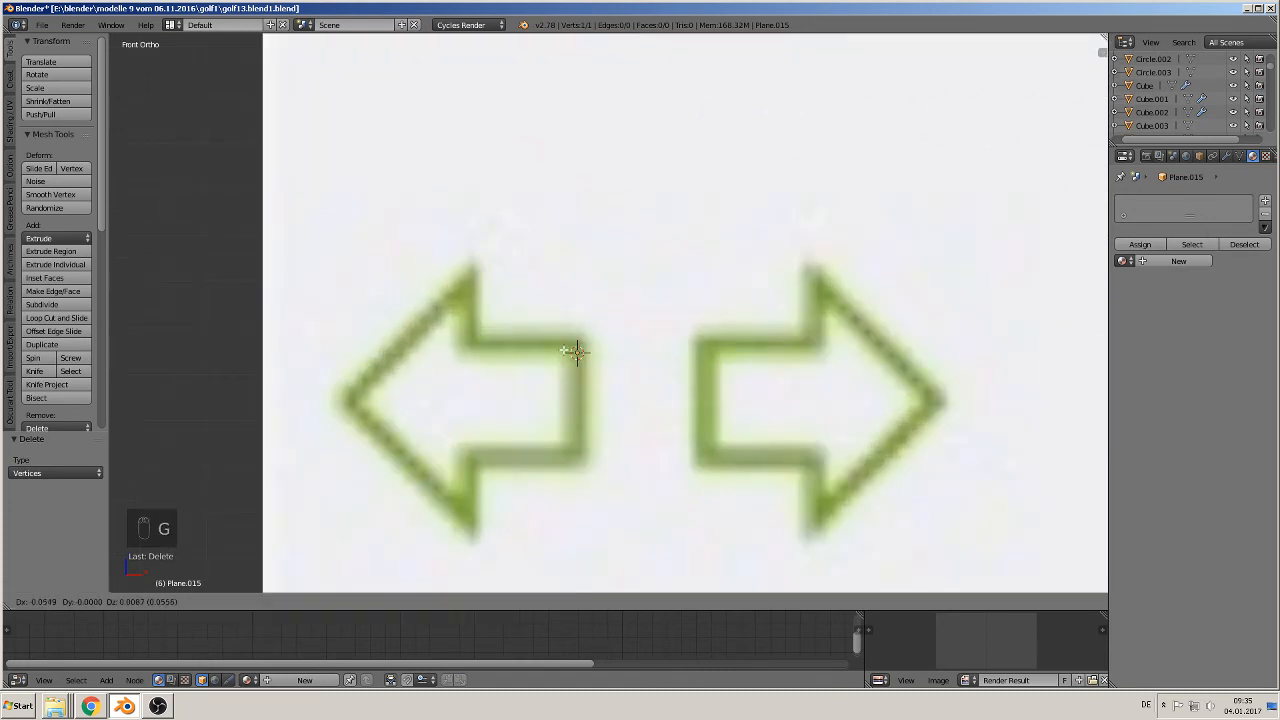
{"action": "left_click", "coordinate": [578, 353]}
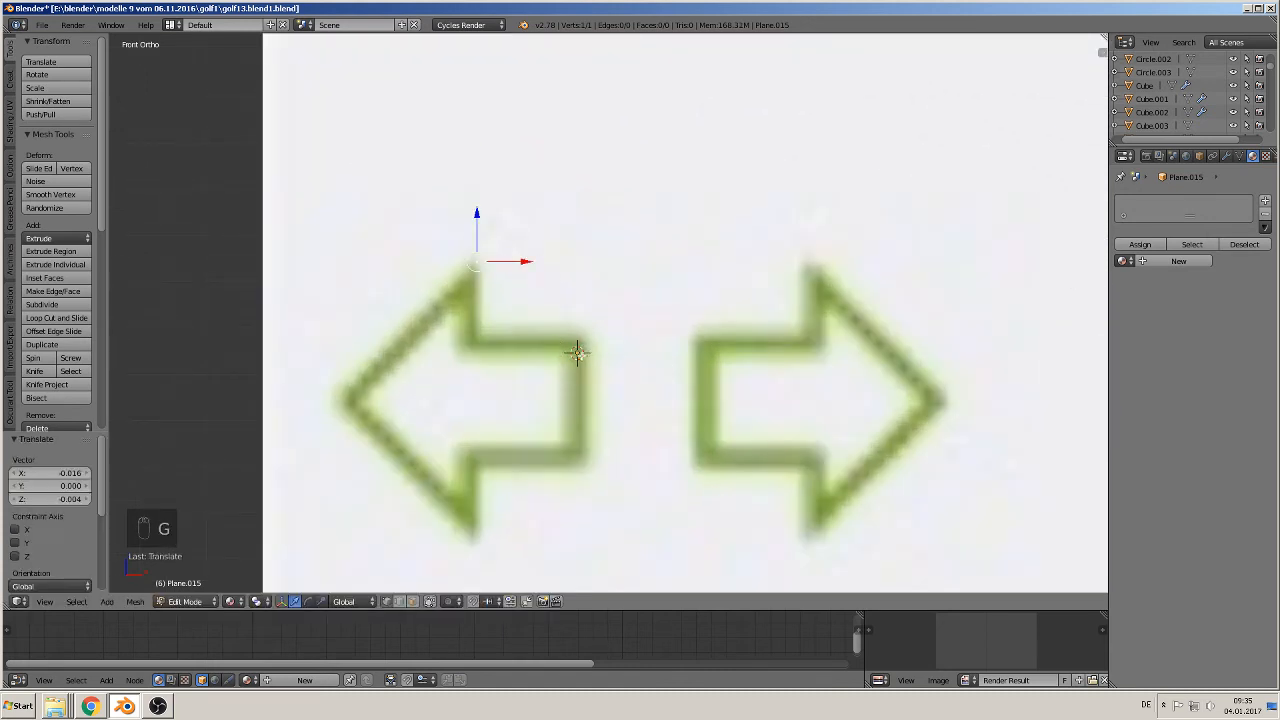
Extrude the vertex around the arrow's shaft: down 0.156, right 0.233, down 0.292, and back left 0.230
{"action": "key", "text": "e"}
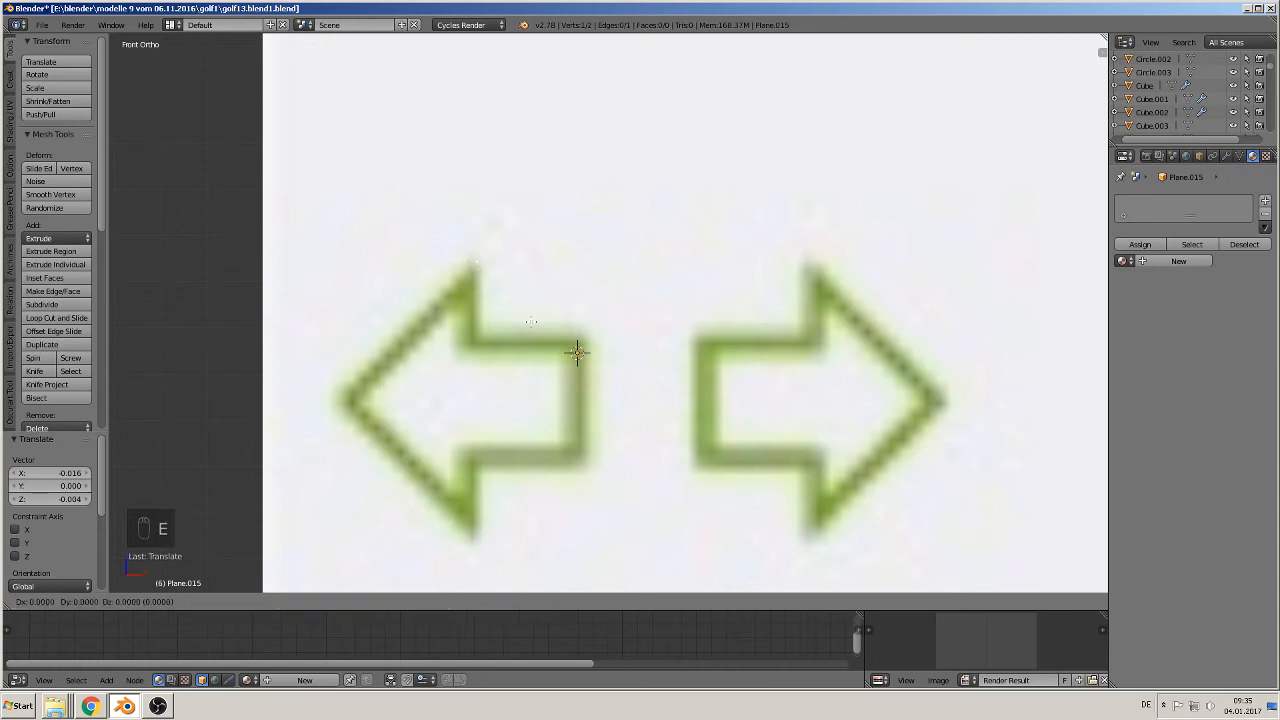
{"action": "left_click", "coordinate": [545, 391]}
{"action": "key", "text": "e"}
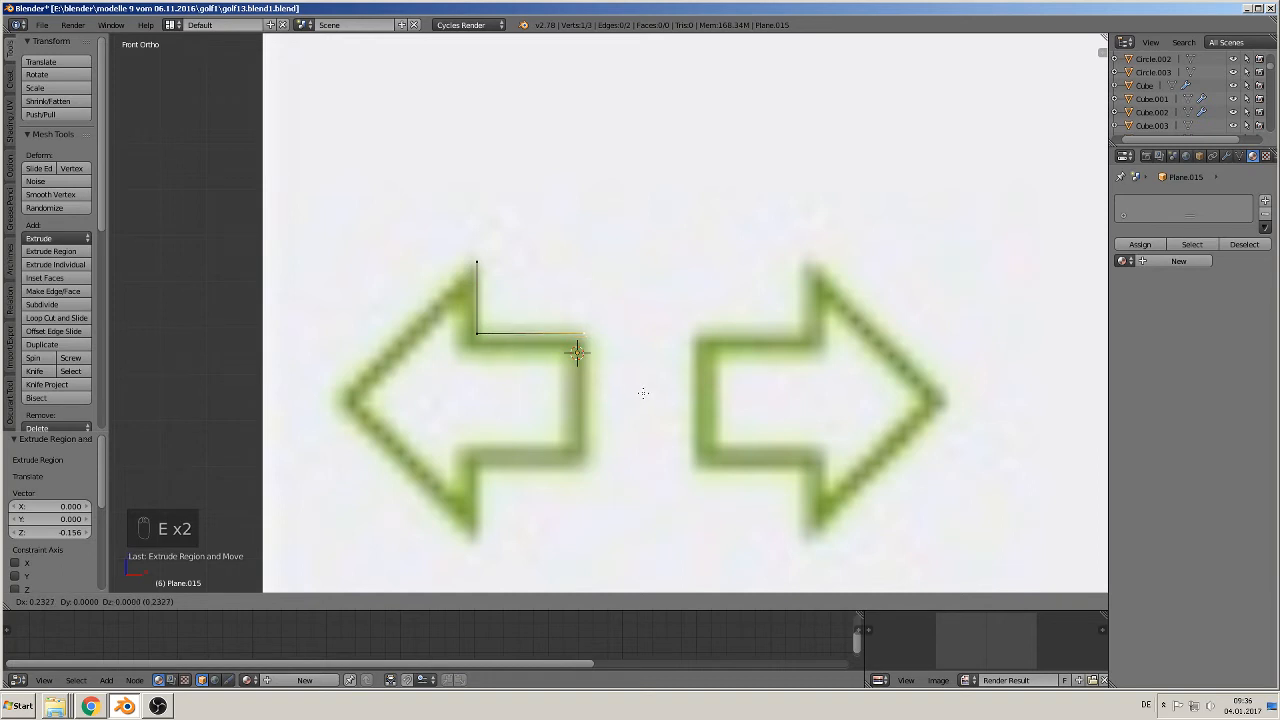
{"action": "left_click", "coordinate": [643, 393]}
{"action": "key", "text": "e"}
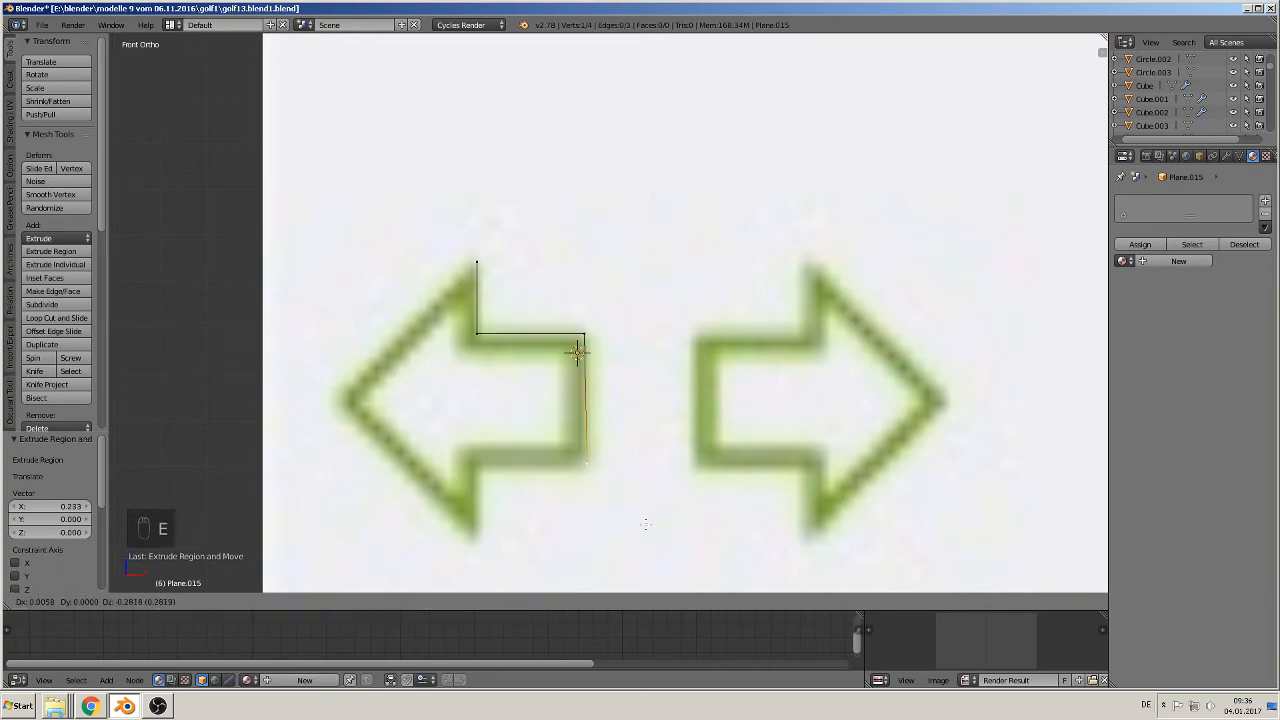
{"action": "left_click", "coordinate": [643, 527]}
{"action": "key", "text": "e"}
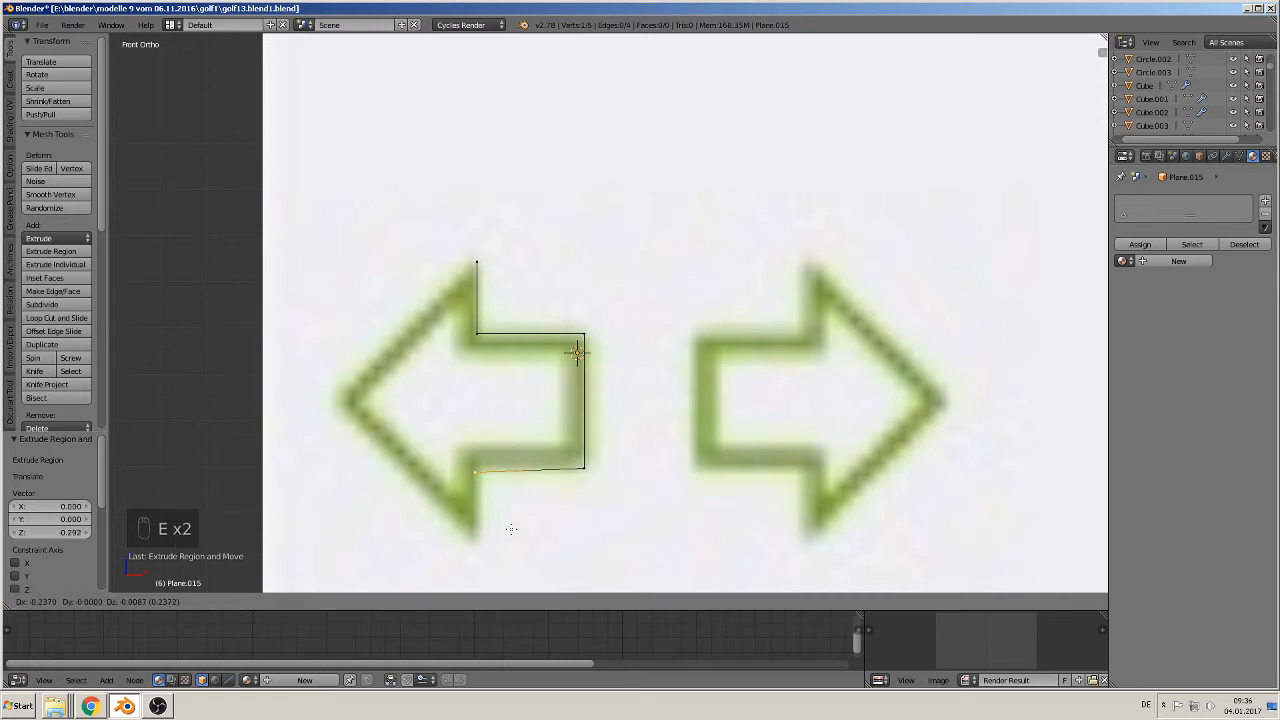
{"action": "left_click", "coordinate": [510, 524]}
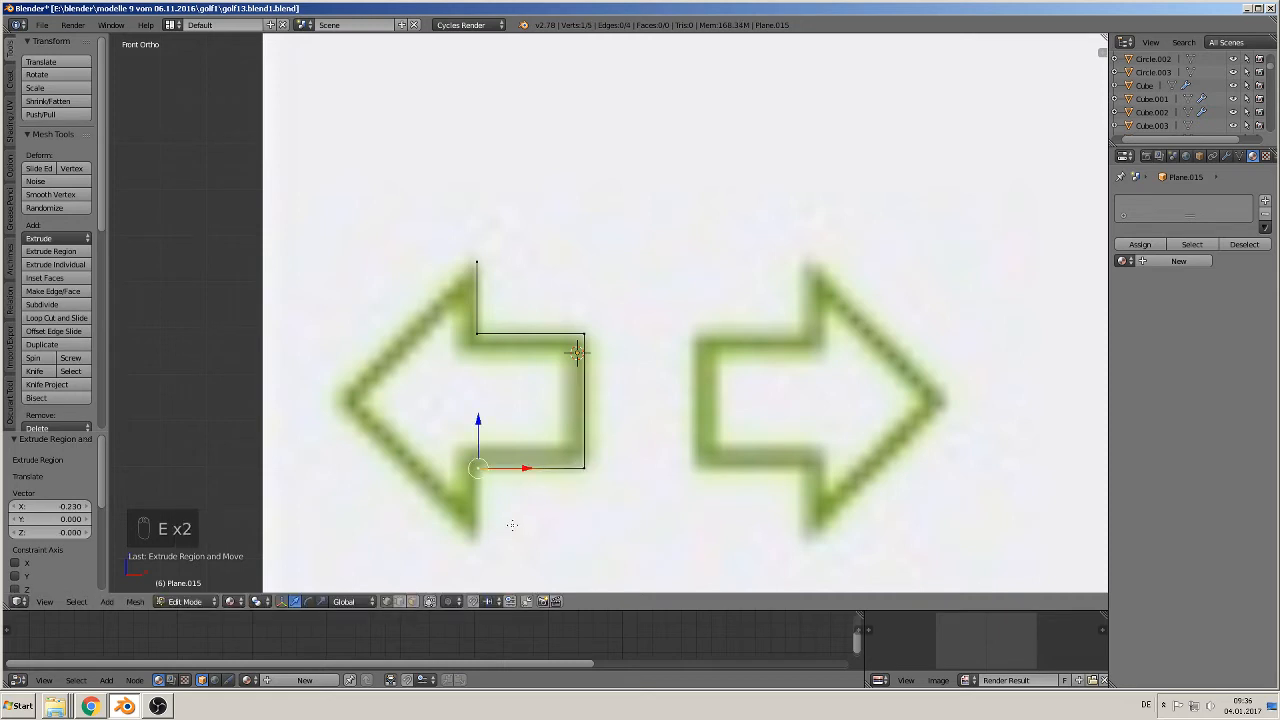
Extrude the outline to the lower barb and the arrow's point, and close it with an edge to the upper barb
{"action": "key", "text": "e"}
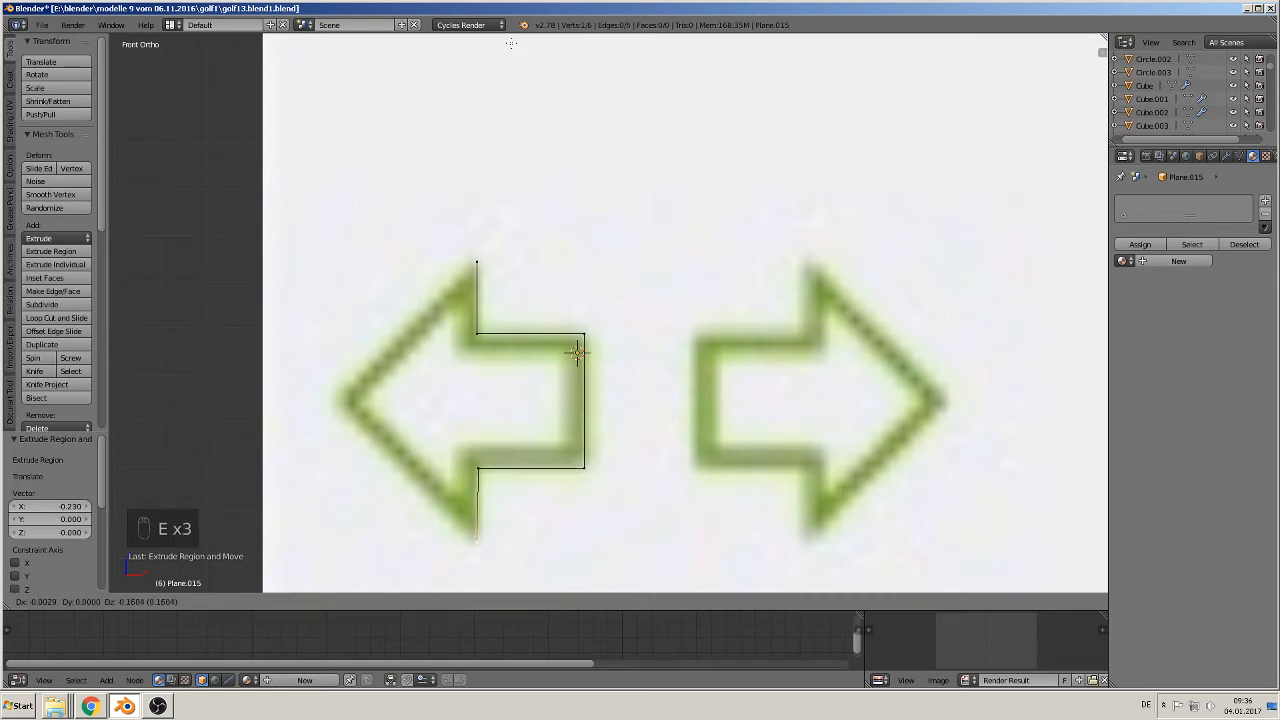
{"action": "left_click", "coordinate": [509, 42]}
{"action": "key", "text": "e"}
{"action": "left_click", "coordinate": [368, 458]}
{"action": "left_click", "coordinate": [473, 257], "text": "shift"}
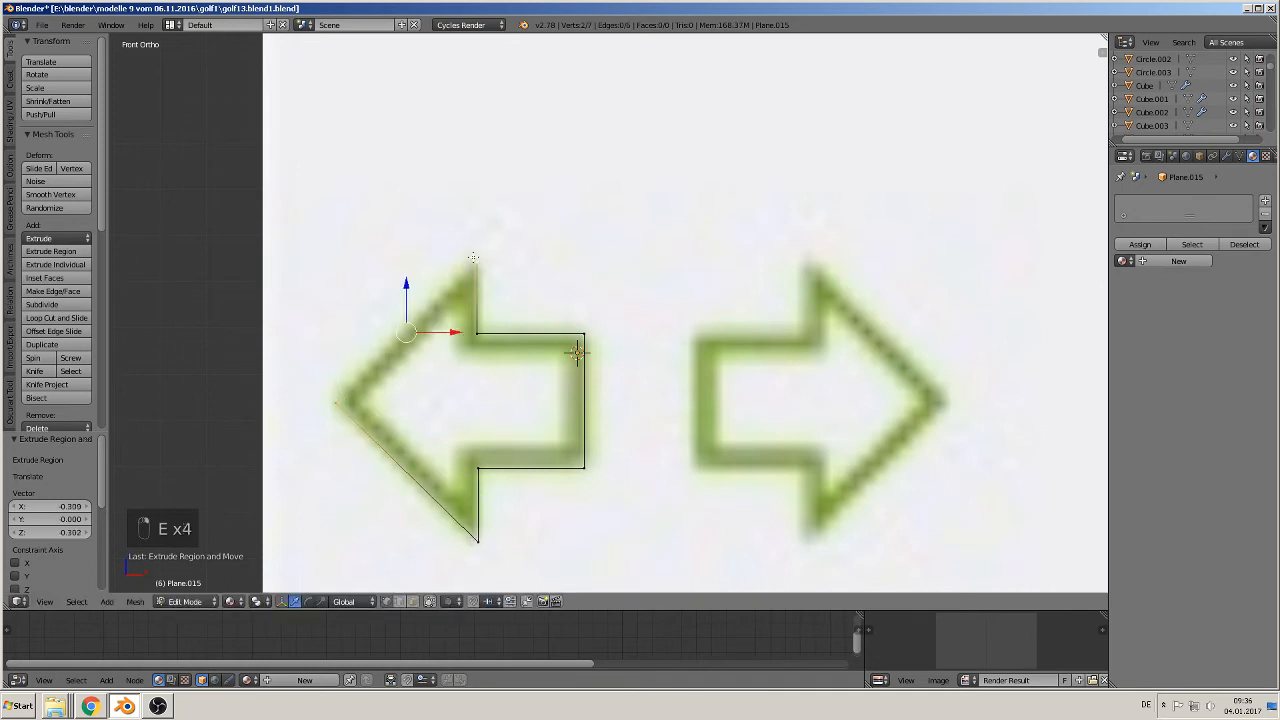
{"action": "key", "text": "f"}
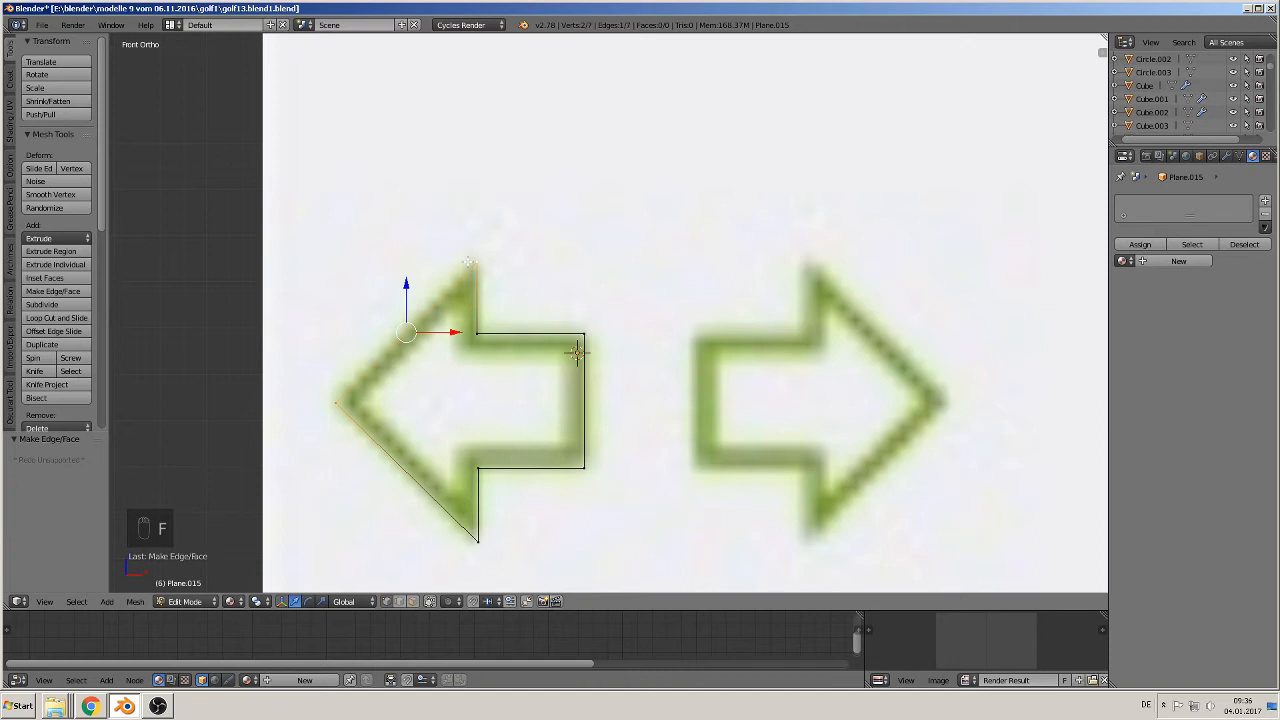
Duplicate the whole arrow outline and scale the copy to 0.824 to form the inner outline
{"action": "key", "text": "Tab"}
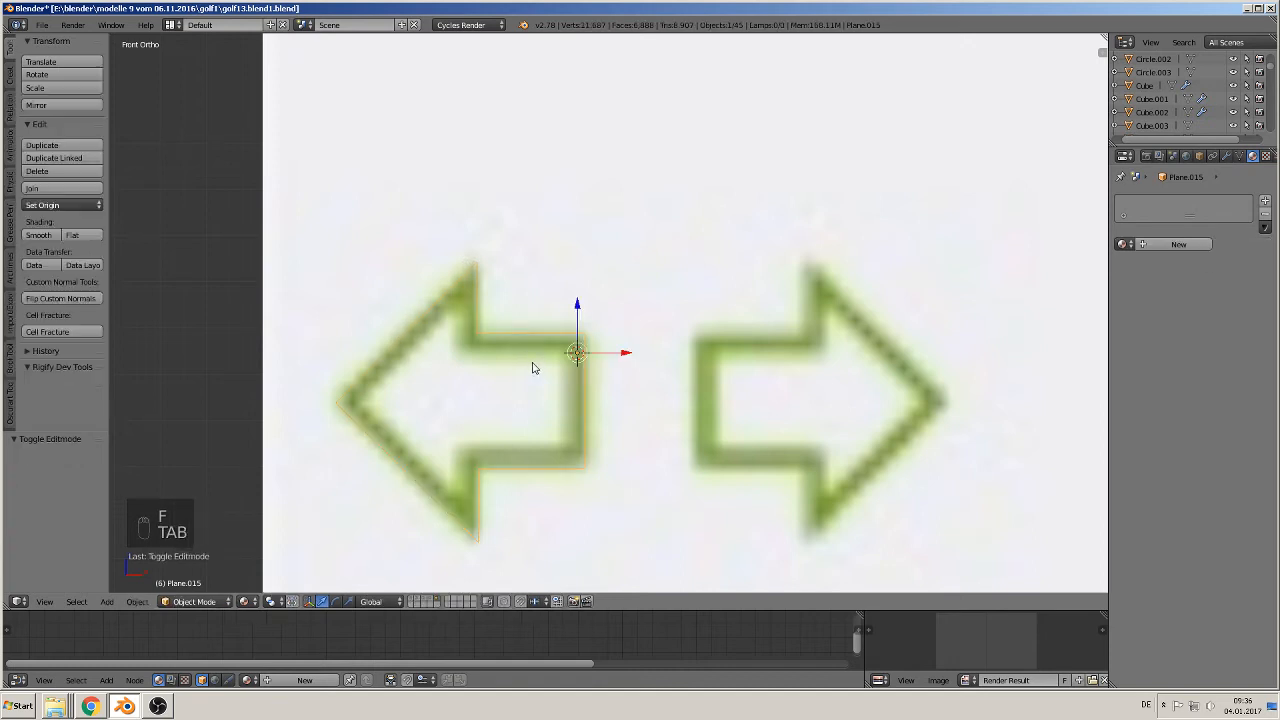
{"action": "key", "text": "Tab"}
{"action": "key", "text": "a"}
{"action": "key", "text": "a"}
{"action": "key", "text": "a"}
{"action": "key", "text": "a"}
{"action": "key", "text": "a"}
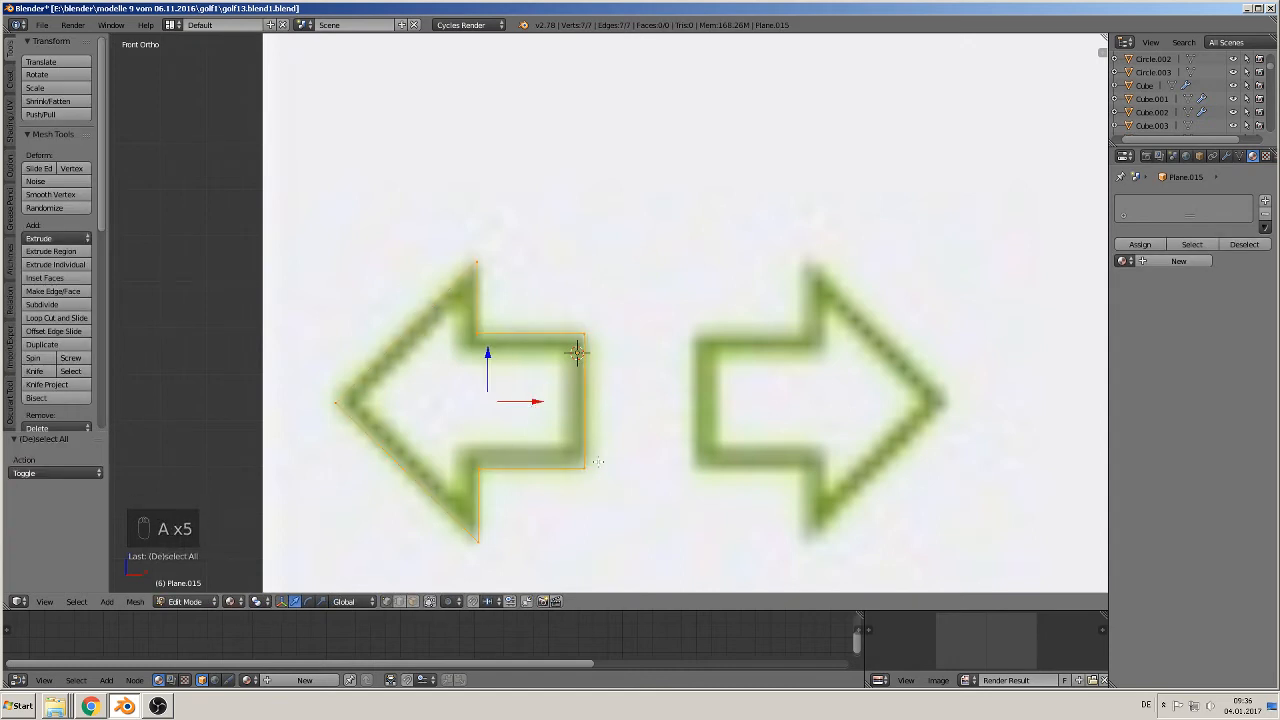
{"action": "key", "text": "shift+d"}
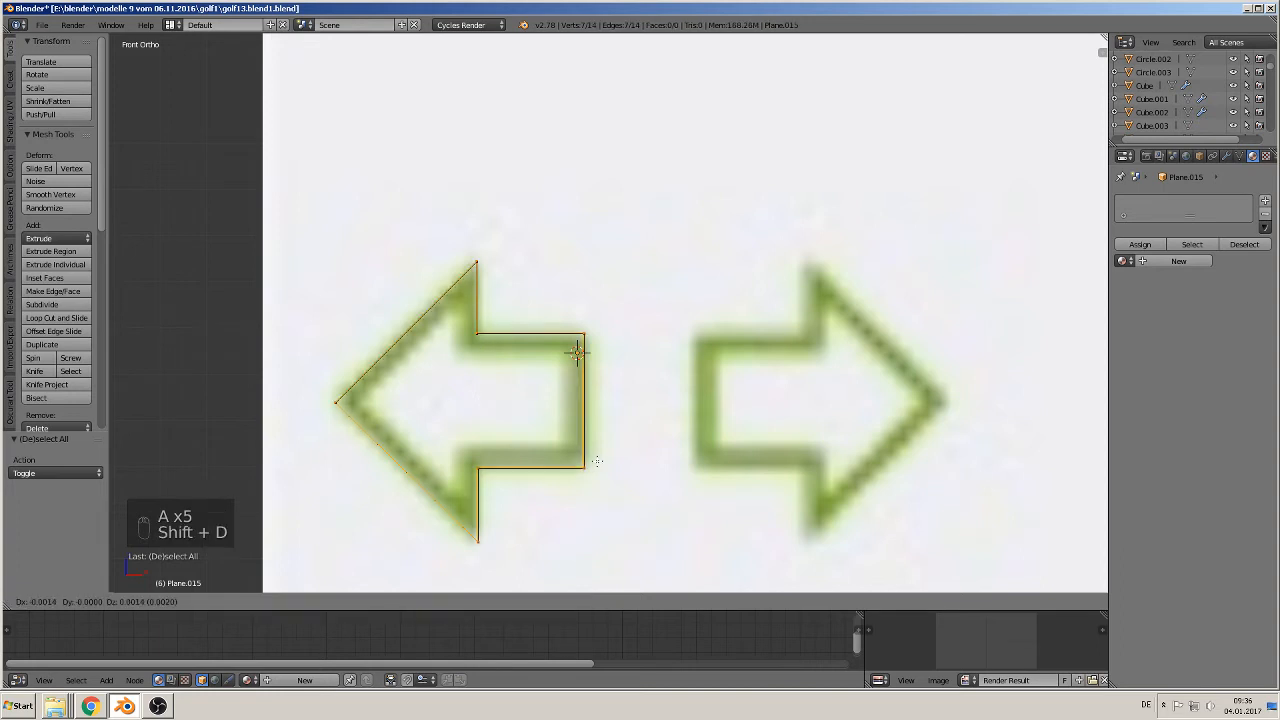
{"action": "key", "text": "s"}
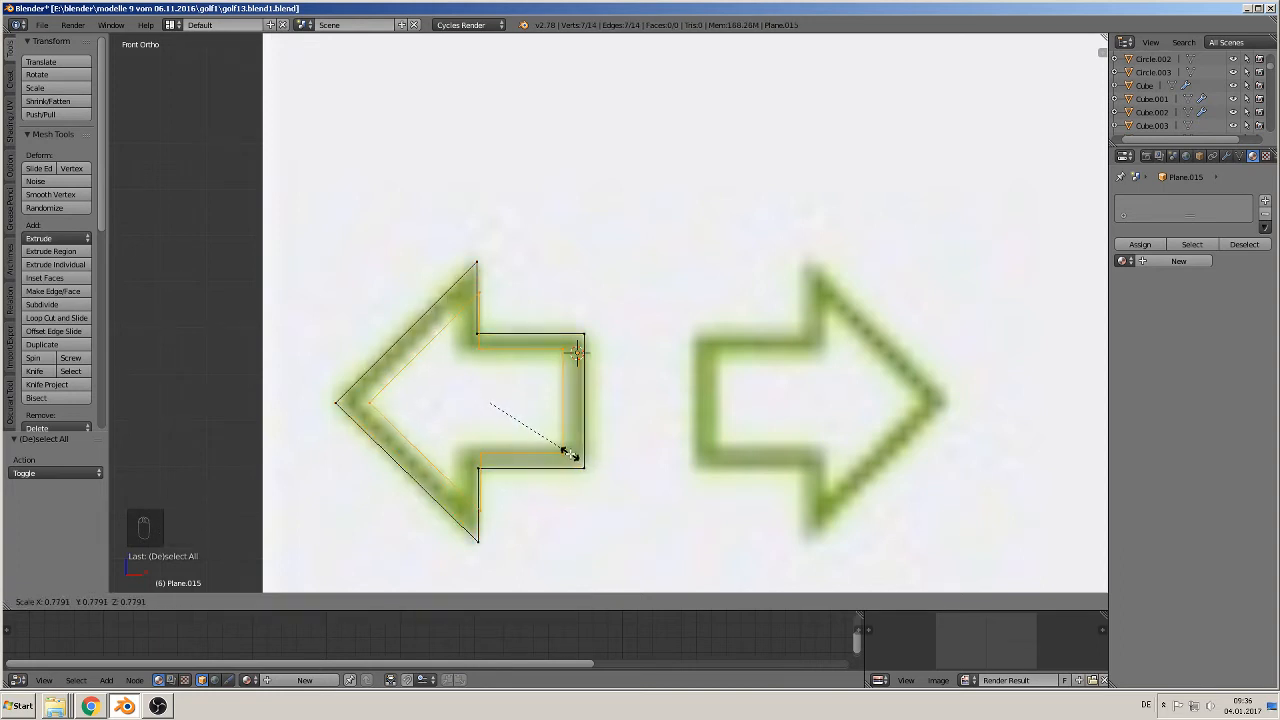
{"action": "left_click", "coordinate": [574, 452]}
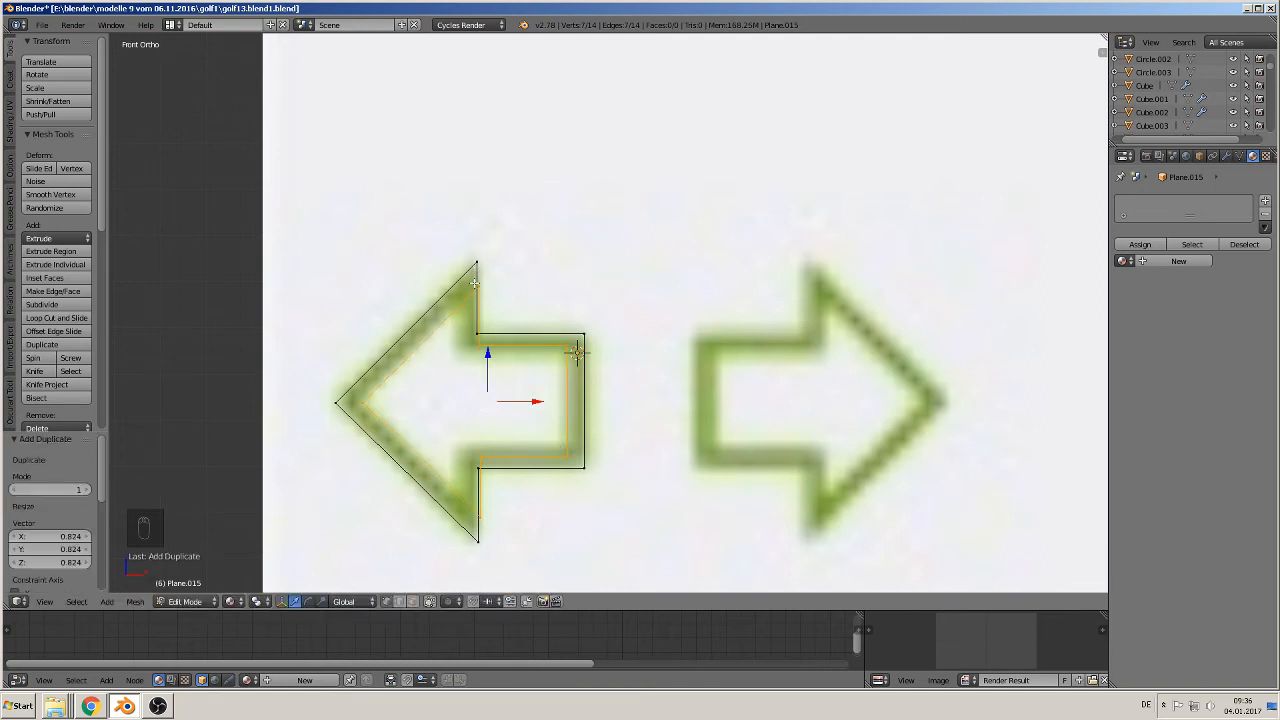
Move the inner outline's upper barb and upper notch vertices left onto the inner edge of the reference arrow
{"action": "right_click", "coordinate": [475, 283]}
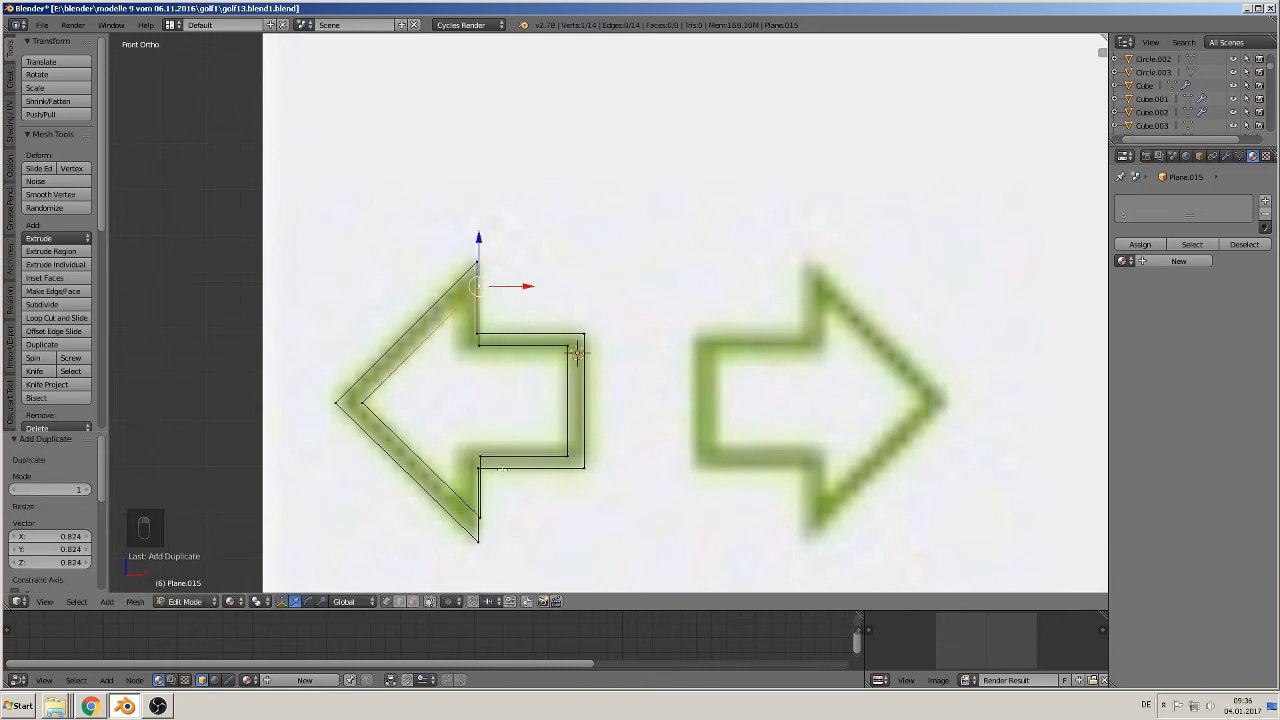
{"action": "key", "text": "g"}
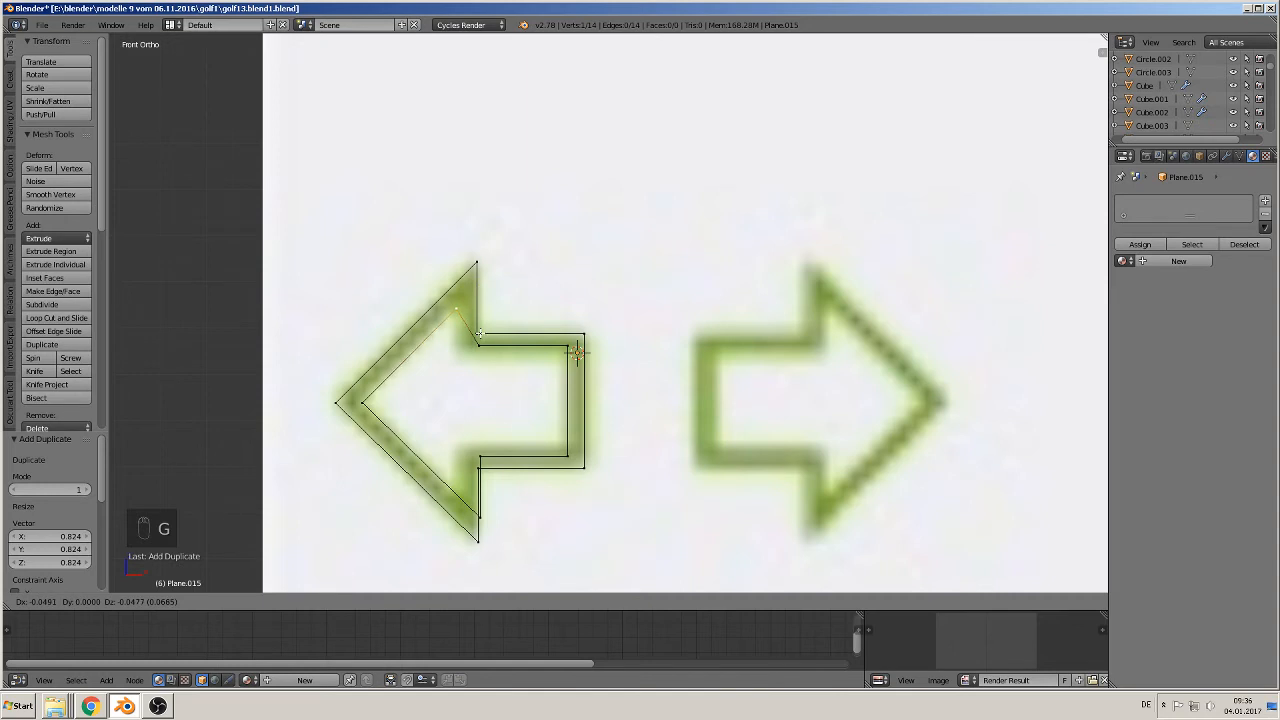
{"action": "left_click", "coordinate": [483, 348]}
{"action": "key", "text": "g"}
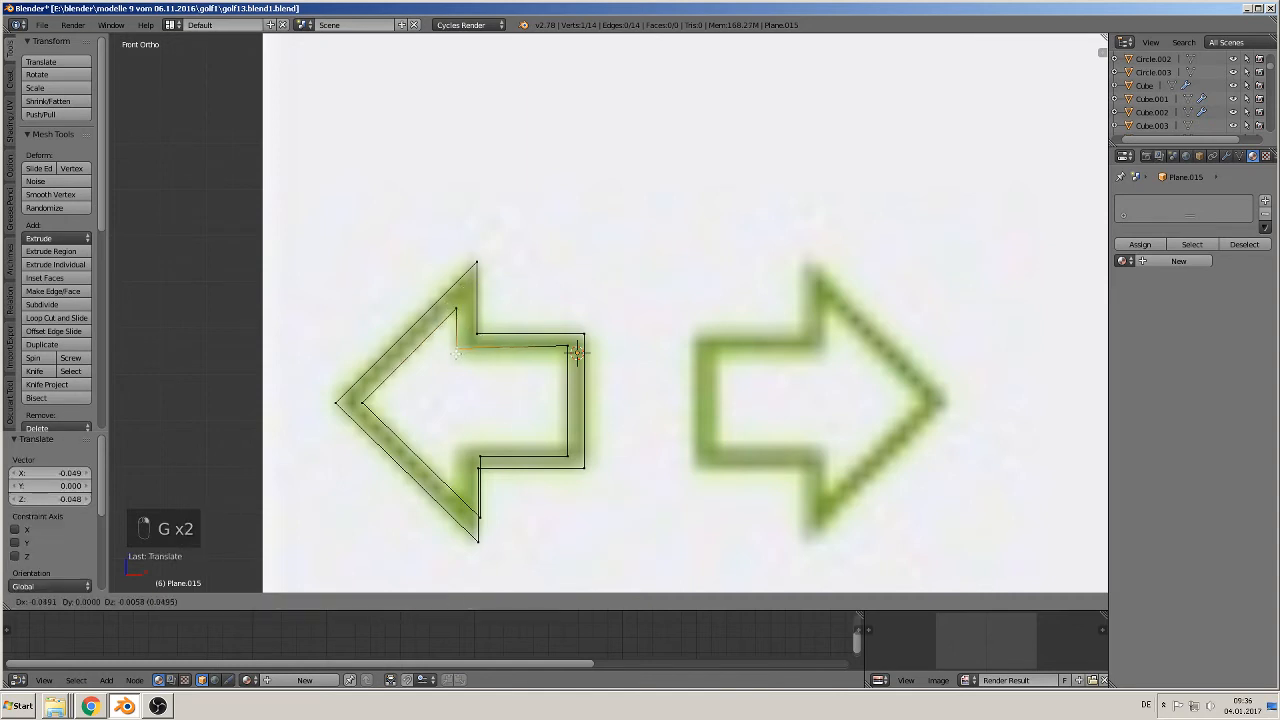
{"action": "left_click", "coordinate": [458, 453]}
{"action": "right_click", "coordinate": [458, 453]}
{"action": "key", "text": "g"}
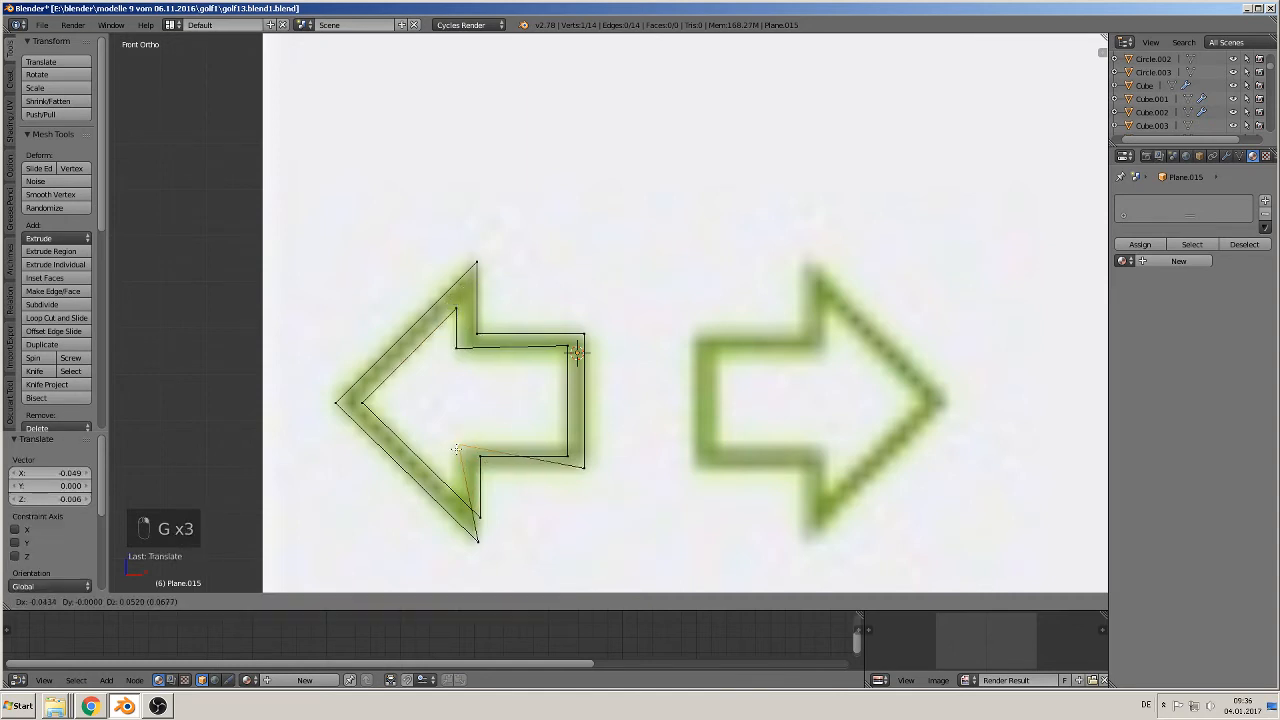
{"action": "left_click", "coordinate": [456, 449]}
{"action": "key", "text": "ctrl+z"}
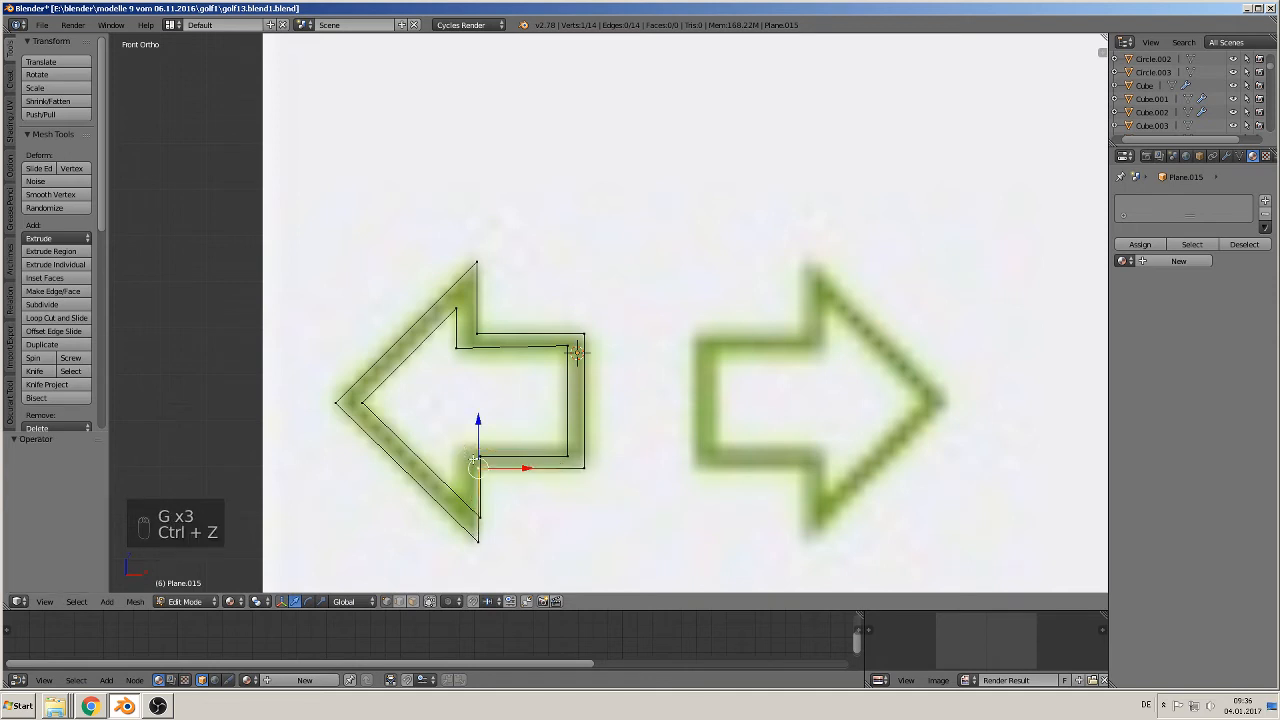
Move the inner outline's lower notch and lower barb vertices up and left onto the reference arrow's inner edge
{"action": "right_click", "coordinate": [482, 456]}
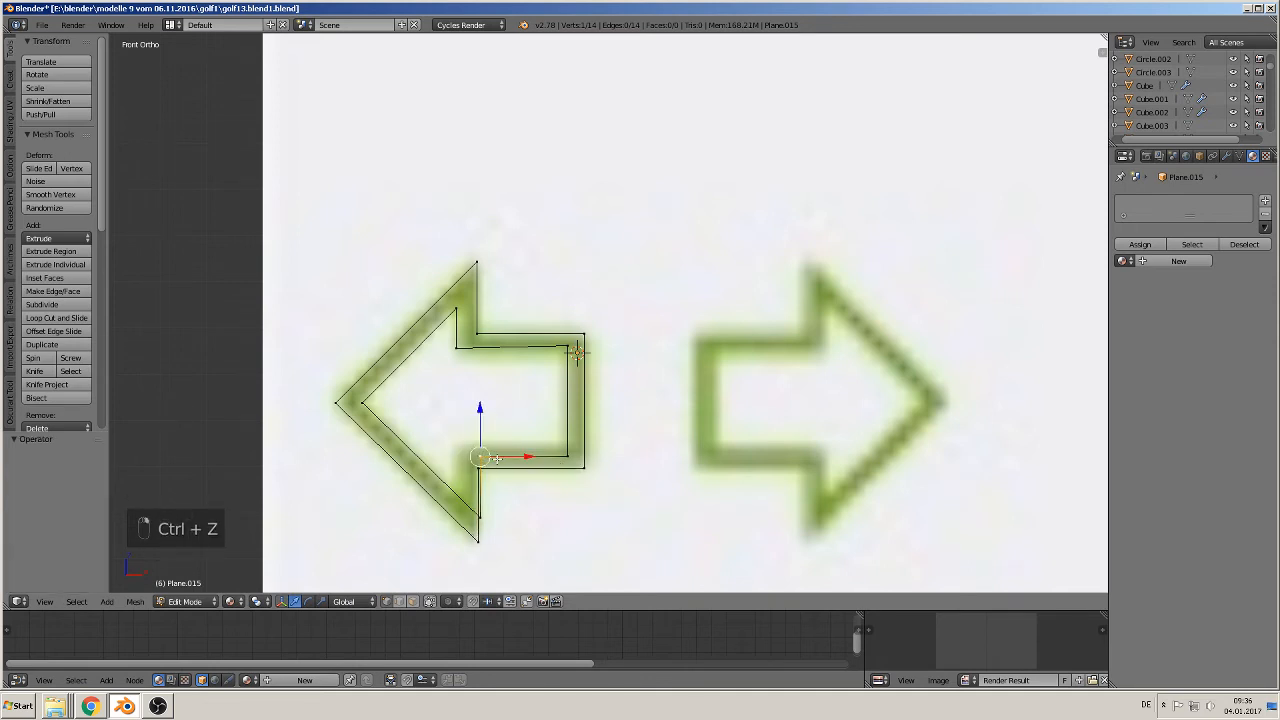
{"action": "key", "text": "g"}
{"action": "left_click", "coordinate": [474, 451]}
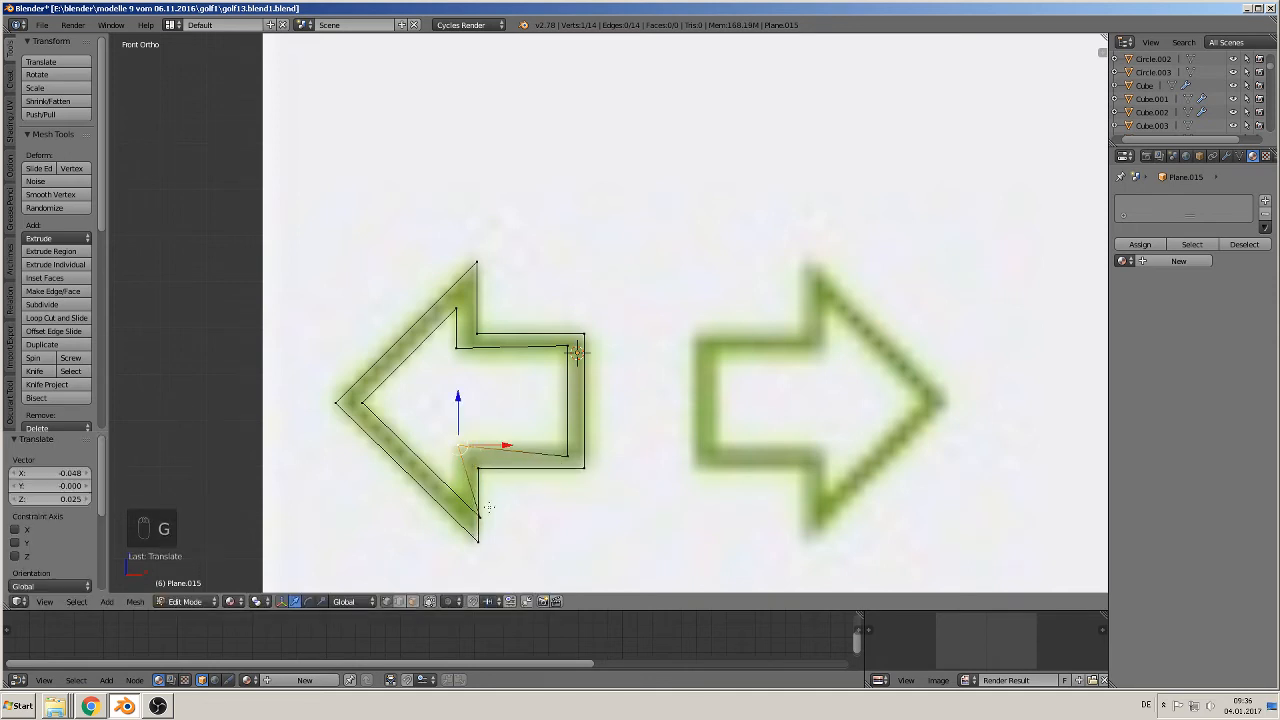
{"action": "right_click", "coordinate": [481, 516]}
{"action": "key", "text": "g"}
{"action": "left_click", "coordinate": [458, 494]}
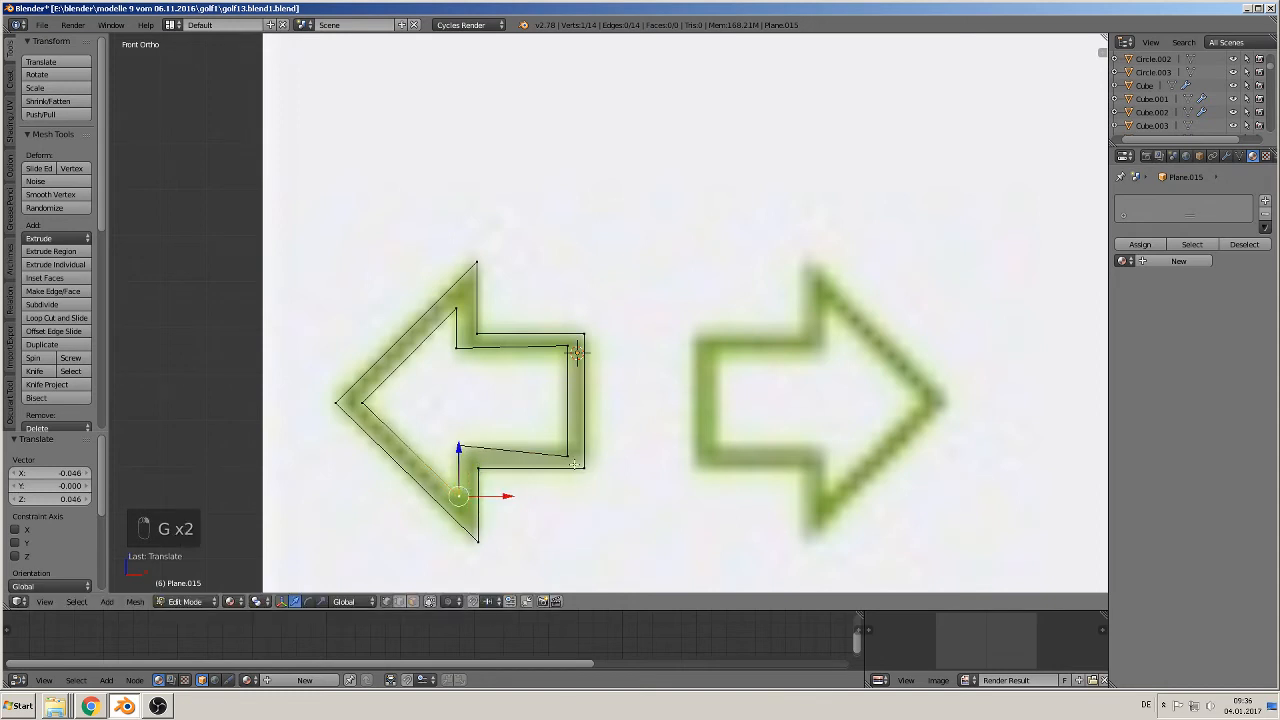
Align the two right shaft corners of the inner outline with the reference, shifting the upper one 0.002 along X
{"action": "right_click", "coordinate": [567, 456]}
{"action": "key", "text": "g"}
{"action": "left_click", "coordinate": [568, 446]}
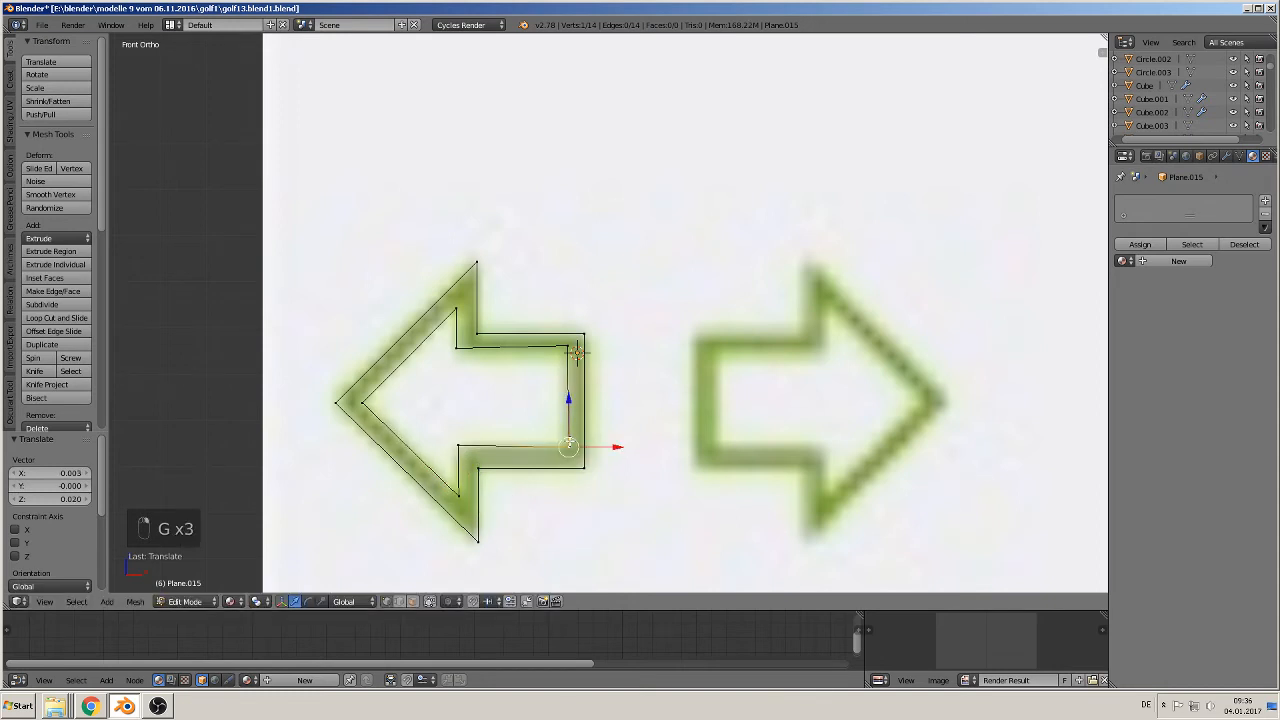
{"action": "right_click", "coordinate": [575, 350]}
{"action": "key", "text": "g"}
{"action": "left_click", "coordinate": [575, 352]}
{"action": "scroll", "coordinate": [572, 357], "scroll_direction": "up", "scroll_amount": 2}
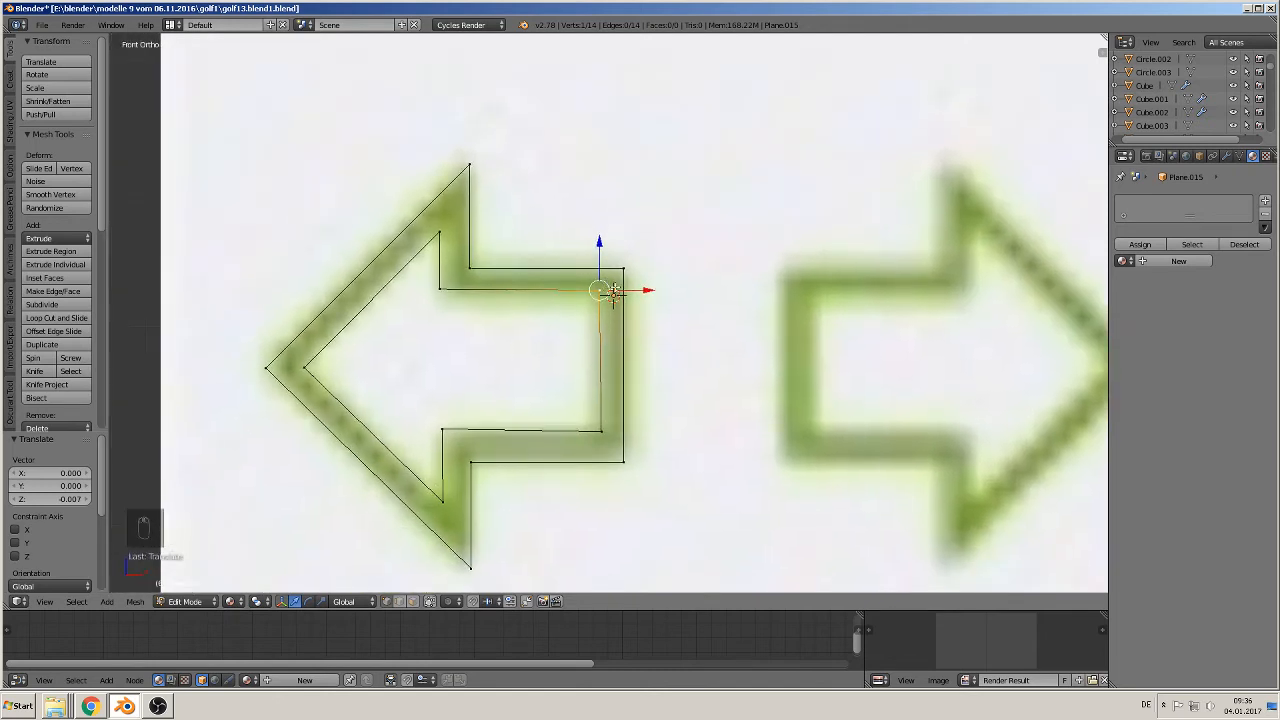
{"action": "key", "text": "g"}
{"action": "key", "text": "x"}
{"action": "left_click", "coordinate": [640, 292]}
Move the inner outline's lower right corner 0.004 along Z and its lower notch vertex 0.001 along X
{"action": "right_click", "coordinate": [600, 429]}
{"action": "key", "text": "g"}
{"action": "key", "text": "z"}
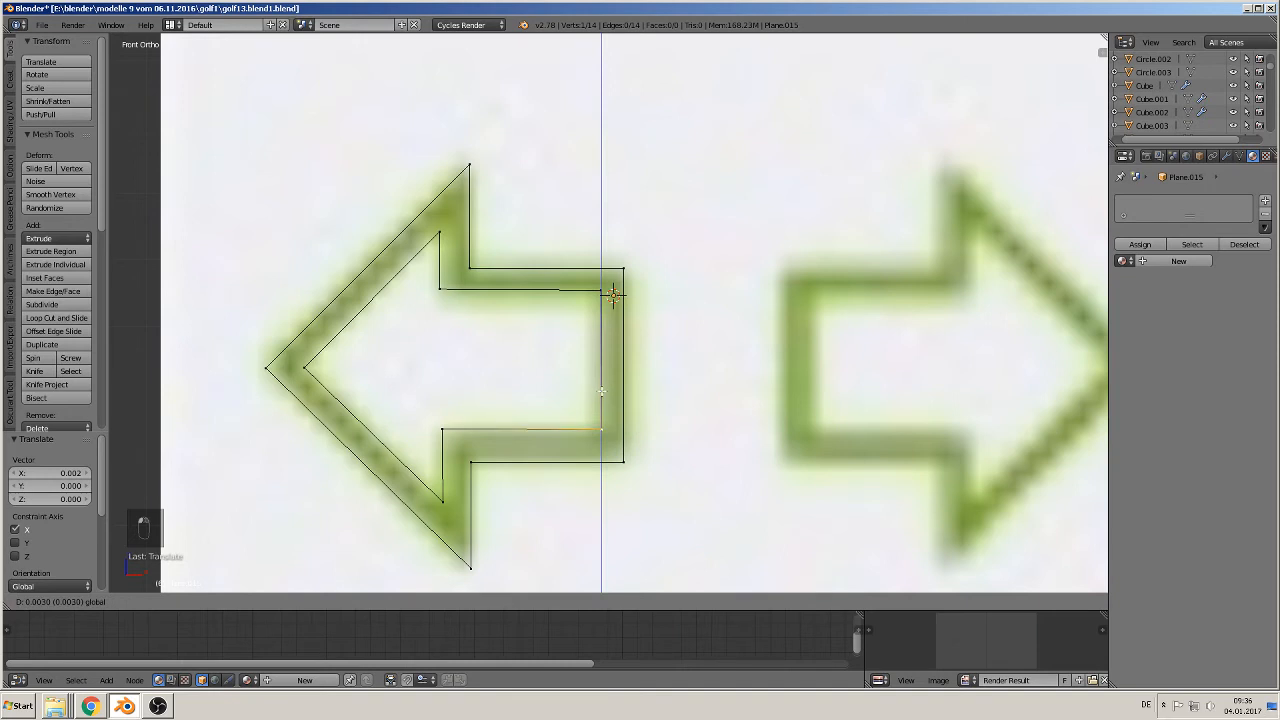
{"action": "left_click", "coordinate": [601, 390]}
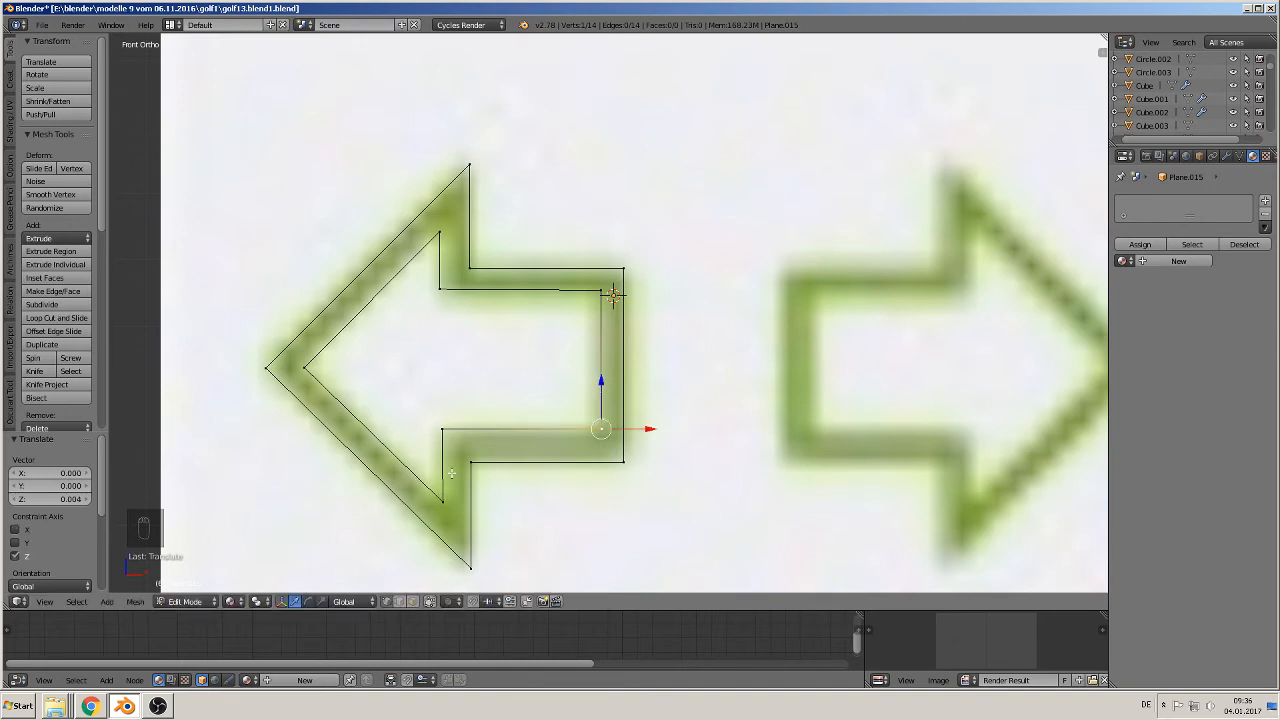
{"action": "right_click", "coordinate": [444, 429]}
{"action": "key", "text": "g"}
{"action": "key", "text": "x"}
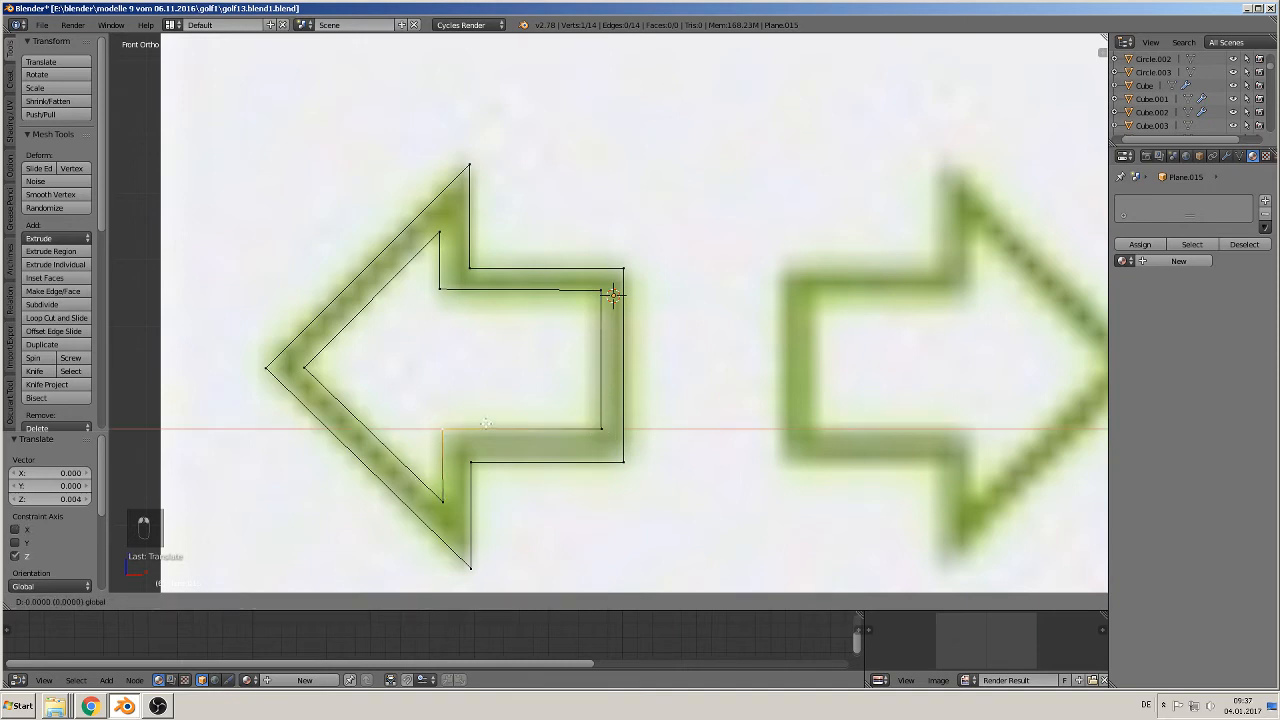
{"action": "left_click", "coordinate": [486, 423]}
Fill the arrowhead's two slanted strips with faces between the matching outer and inner outline edges
{"action": "scroll", "coordinate": [564, 408], "scroll_direction": "down", "scroll_amount": 3}
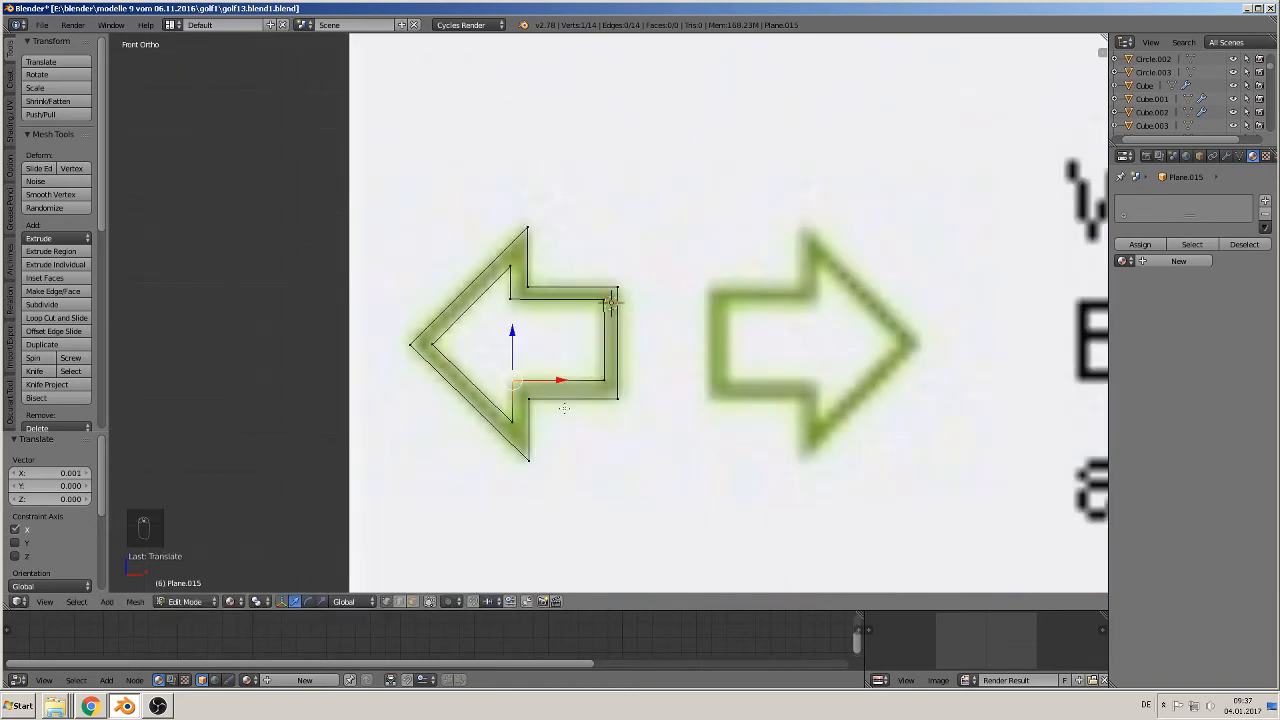
{"action": "scroll", "coordinate": [612, 302], "scroll_direction": "up", "scroll_amount": 2}
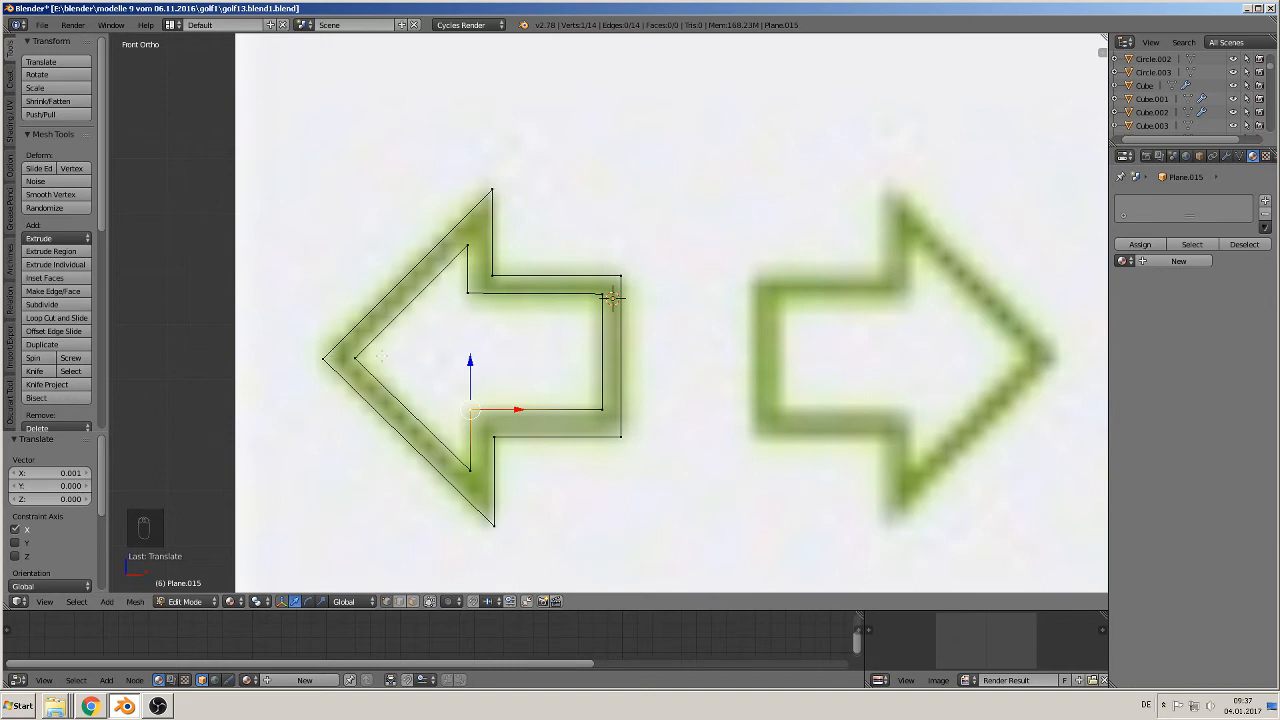
{"action": "left_click", "coordinate": [405, 603]}
{"action": "right_click", "coordinate": [402, 321]}
{"action": "right_click", "coordinate": [379, 289], "text": "shift"}
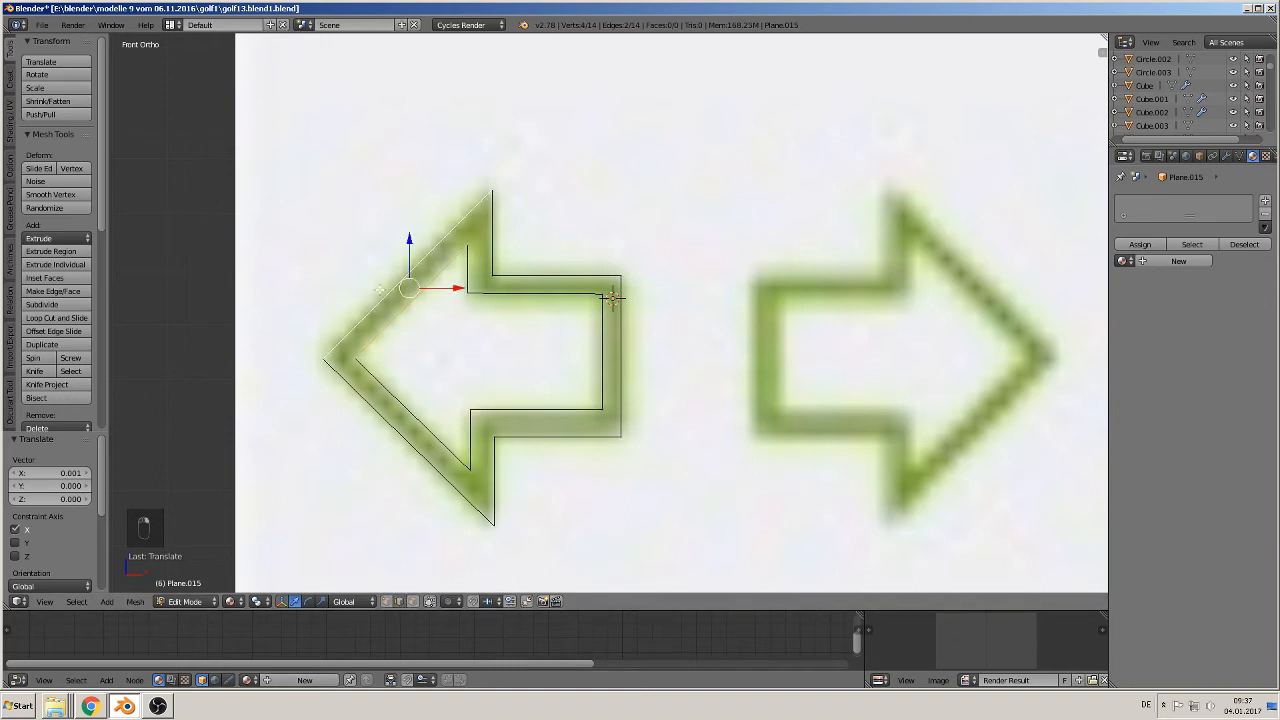
{"action": "key", "text": "f"}
{"action": "right_click", "coordinate": [401, 416]}
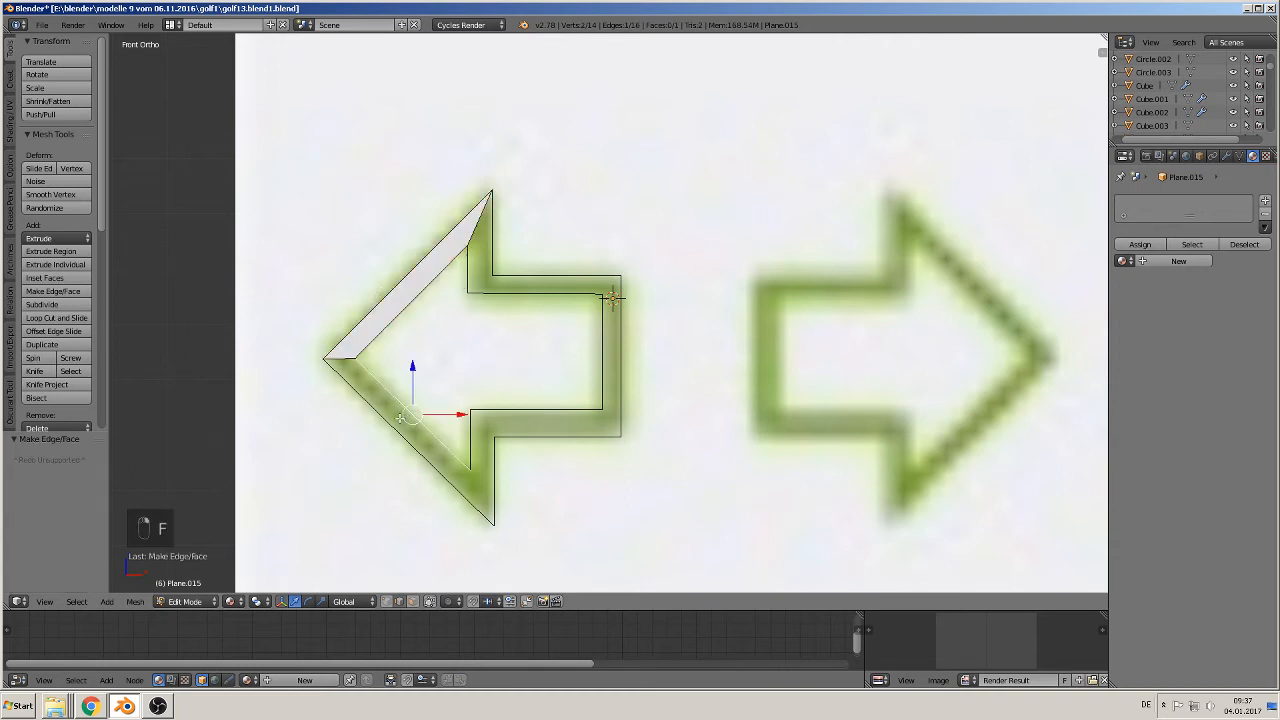
{"action": "right_click", "coordinate": [392, 427], "text": "shift"}
{"action": "key", "text": "f"}
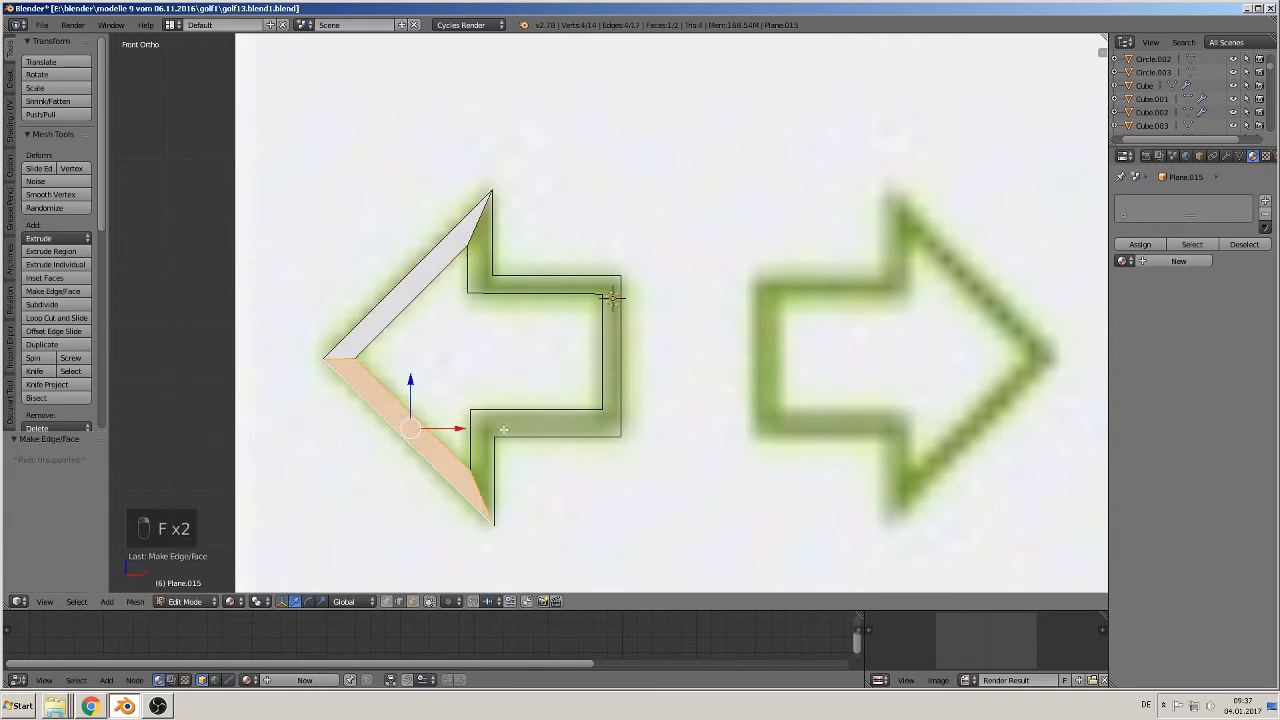
Fill the lower and upper vertical barb strips with faces between the outer and inner outline edges
{"action": "right_click", "coordinate": [490, 470]}
{"action": "right_click", "coordinate": [469, 445], "text": "shift"}
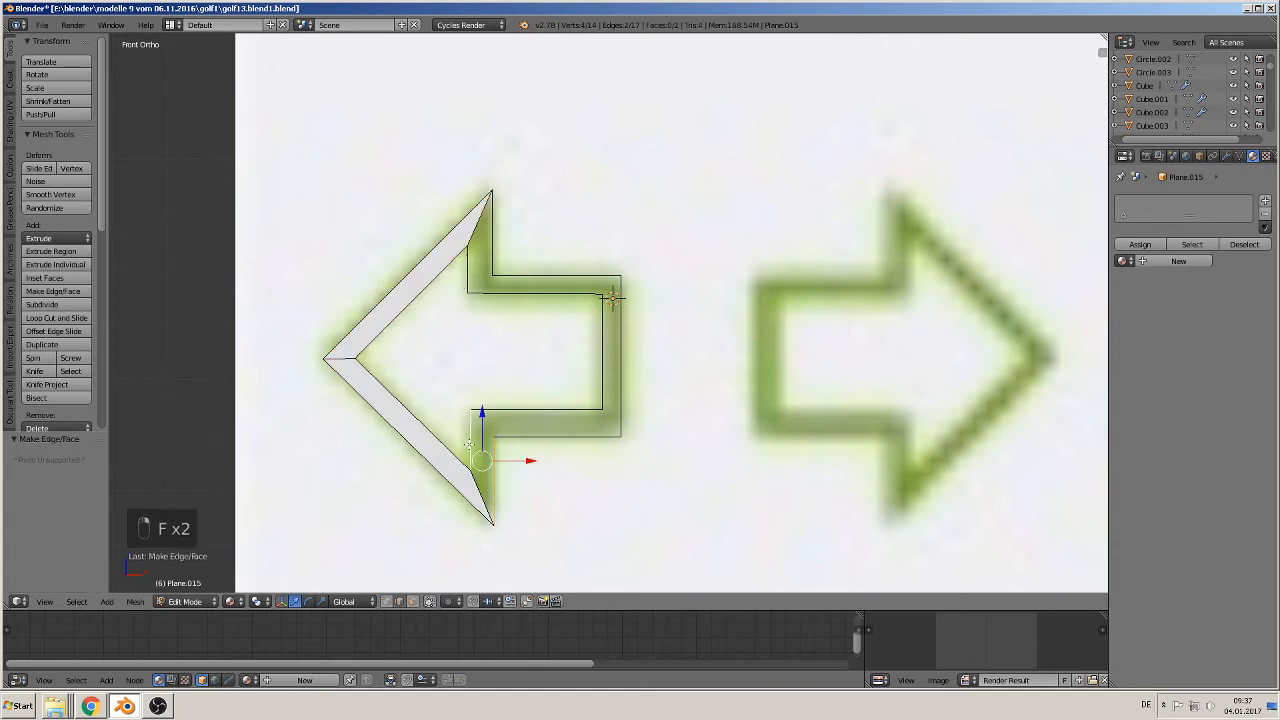
{"action": "key", "text": "f"}
{"action": "right_click", "coordinate": [490, 250]}
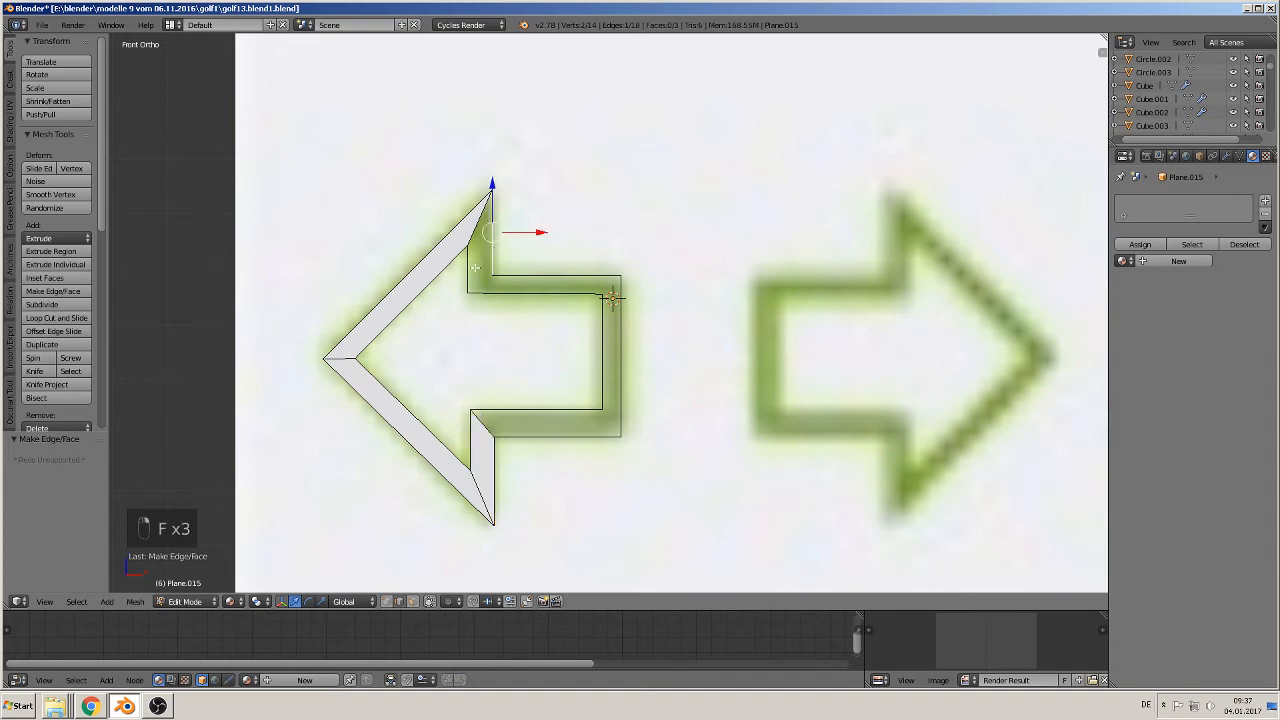
{"action": "right_click", "coordinate": [474, 268], "text": "shift"}
{"action": "key", "text": "f"}
Fill the shaft's upper, lower and end strips with faces to close the arrow's frame, and leave mesh editing
{"action": "right_click", "coordinate": [548, 277]}
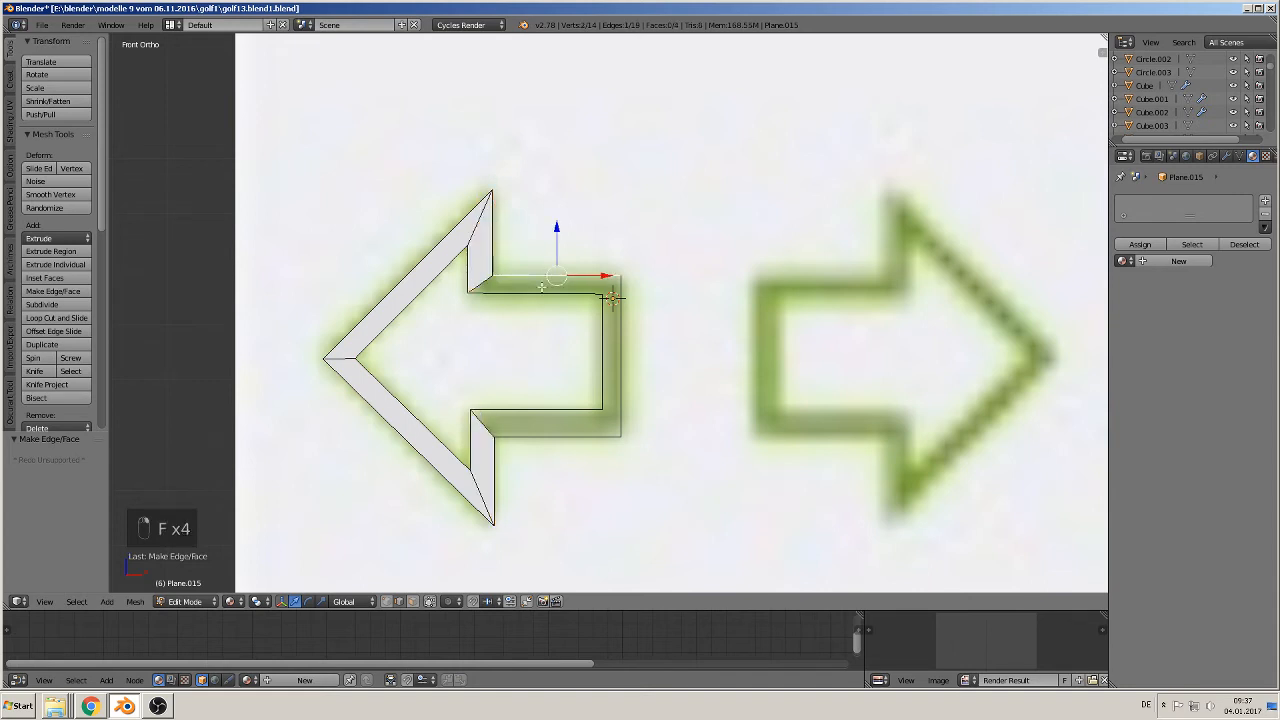
{"action": "right_click", "coordinate": [541, 292], "text": "shift"}
{"action": "key", "text": "f"}
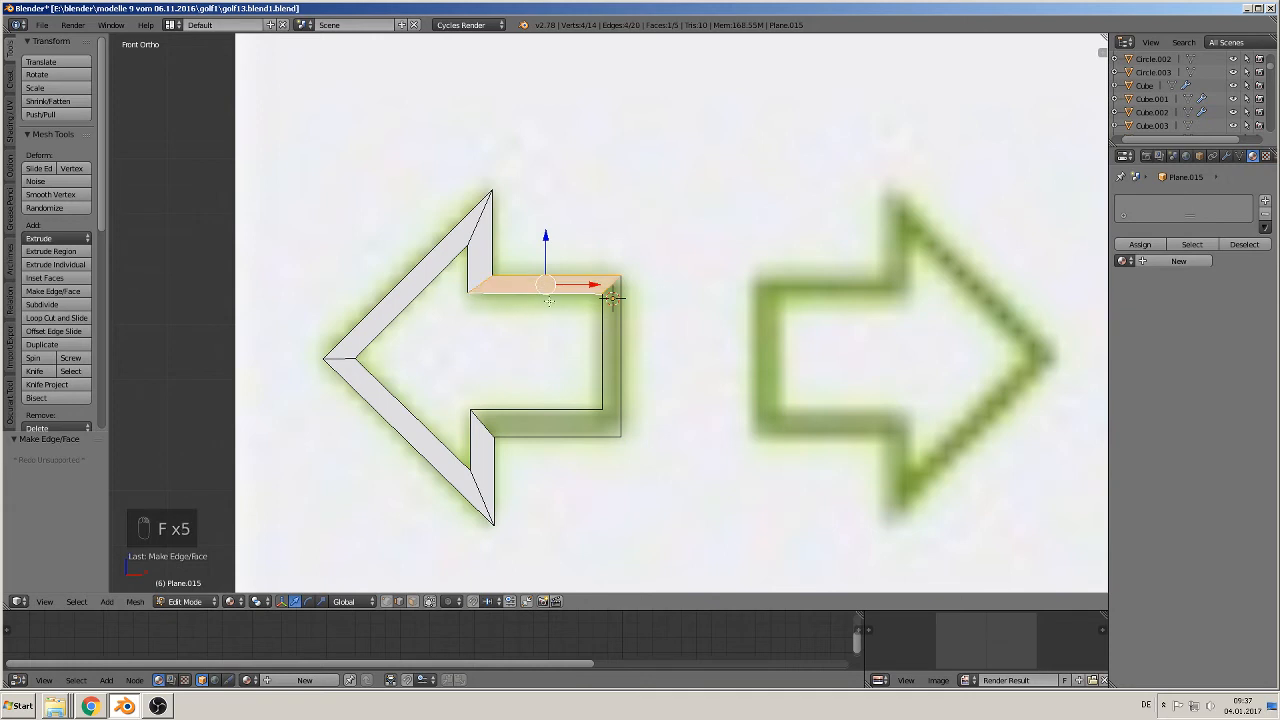
{"action": "right_click", "coordinate": [552, 408]}
{"action": "right_click", "coordinate": [539, 432], "text": "shift"}
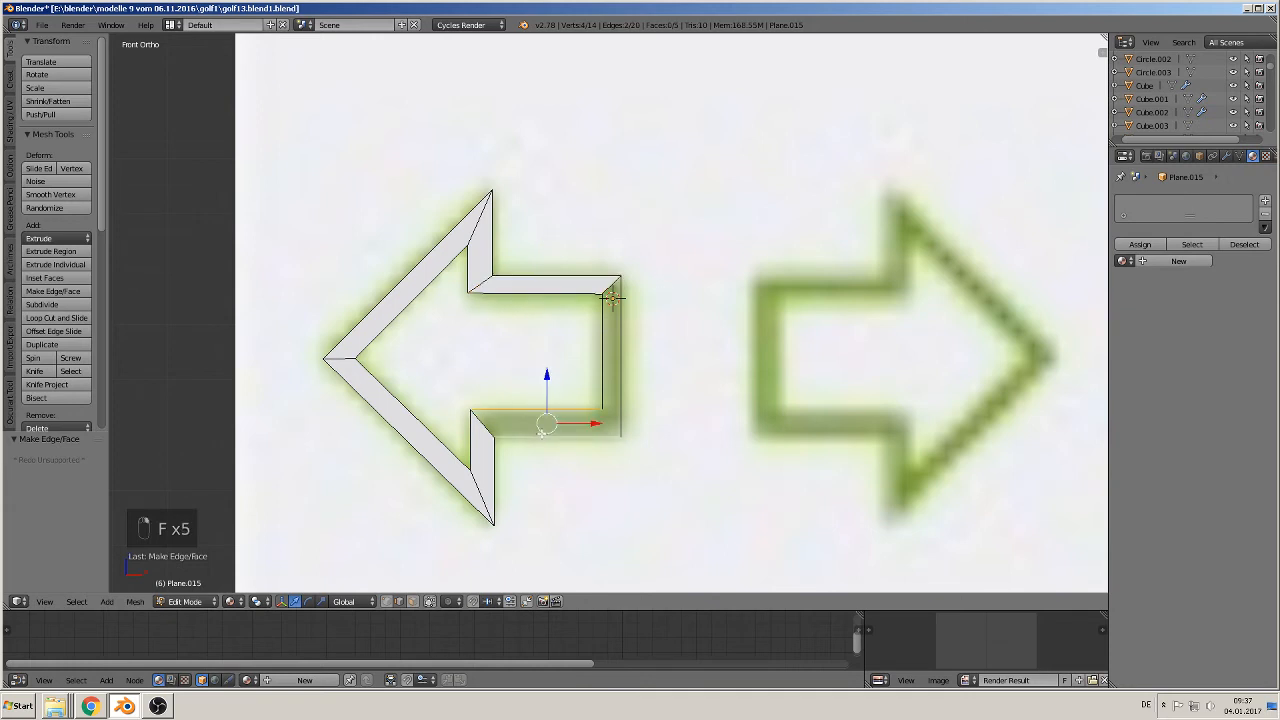
{"action": "key", "text": "f"}
{"action": "right_click", "coordinate": [589, 357]}
{"action": "right_click", "coordinate": [619, 362], "text": "shift"}
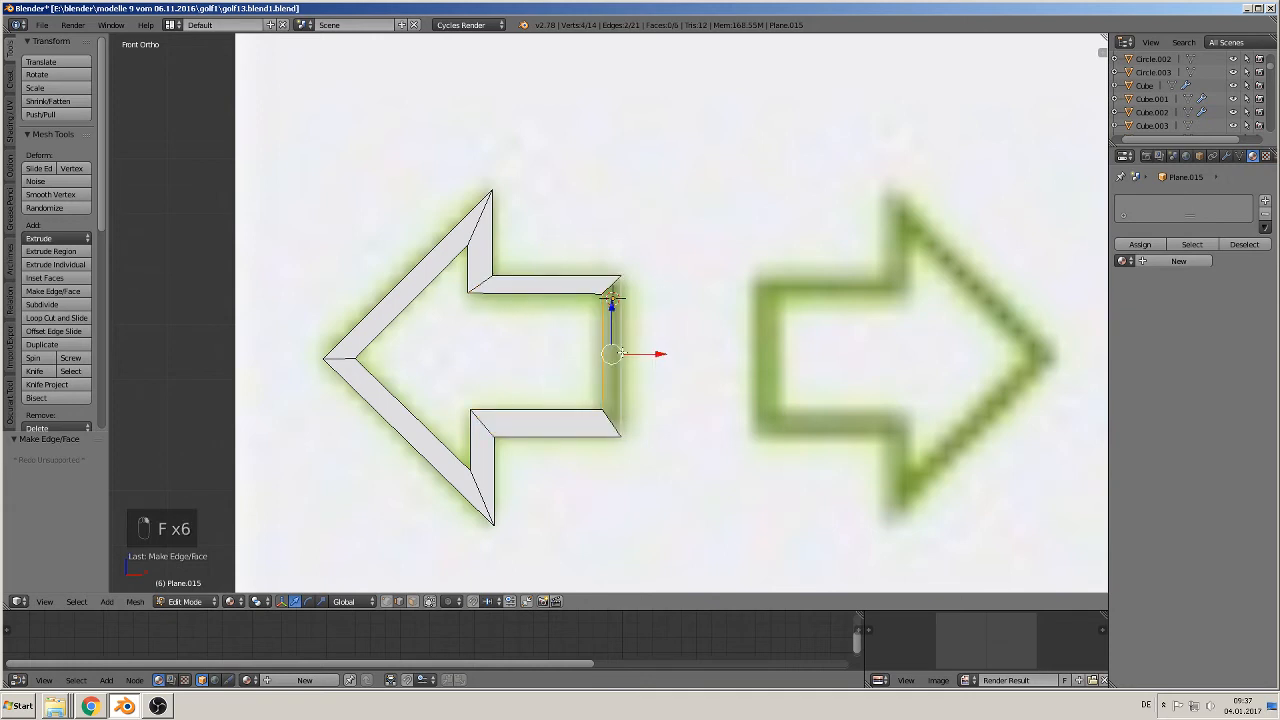
{"action": "key", "text": "f"}
{"action": "scroll", "coordinate": [612, 300], "scroll_direction": "down", "scroll_amount": 4}
{"action": "key", "text": "Tab"}
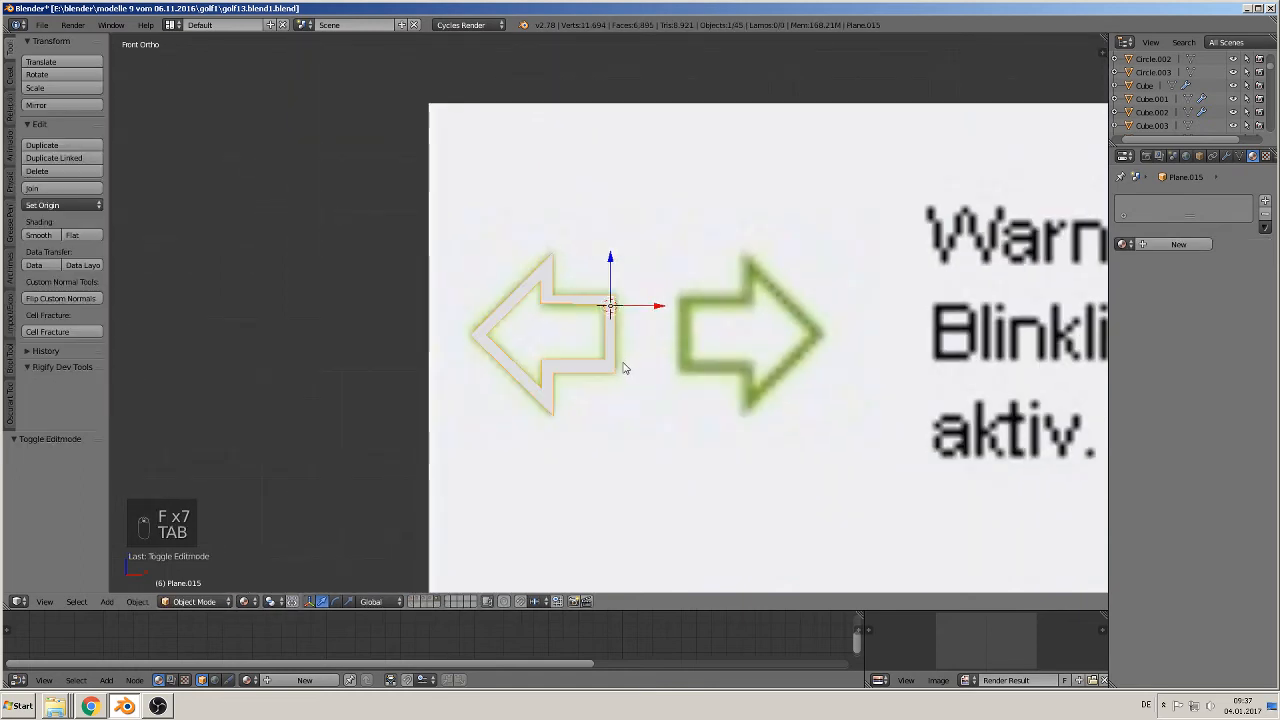
Duplicate the whole arrow mesh and move the copy 0.708 along X onto the reference's right arrow
{"action": "scroll", "coordinate": [610, 345], "scroll_direction": "up", "scroll_amount": 2}
{"action": "middle_click_drag", "start_coordinate": [697, 398], "coordinate": [571, 426], "text": "shift"}
{"action": "key", "text": "Tab"}
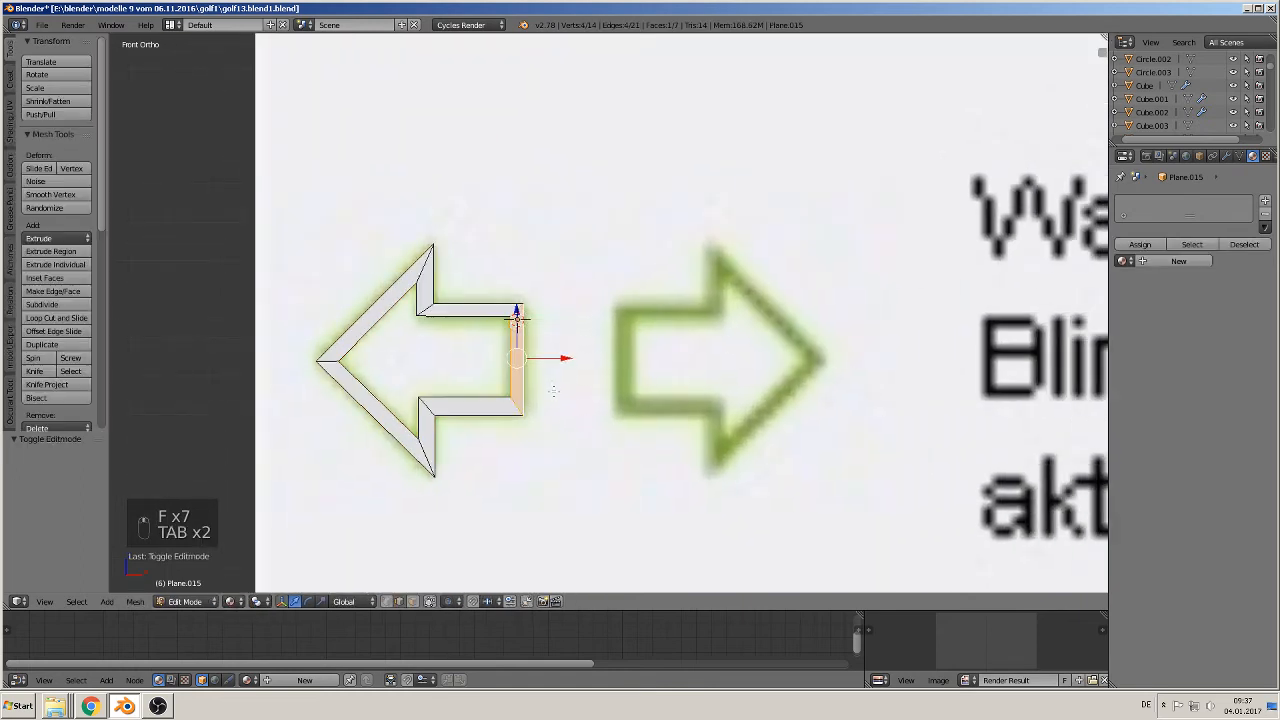
{"action": "key", "text": "a"}
{"action": "key", "text": "a"}
{"action": "key", "text": "a"}
{"action": "key", "text": "a"}
{"action": "key", "text": "a"}
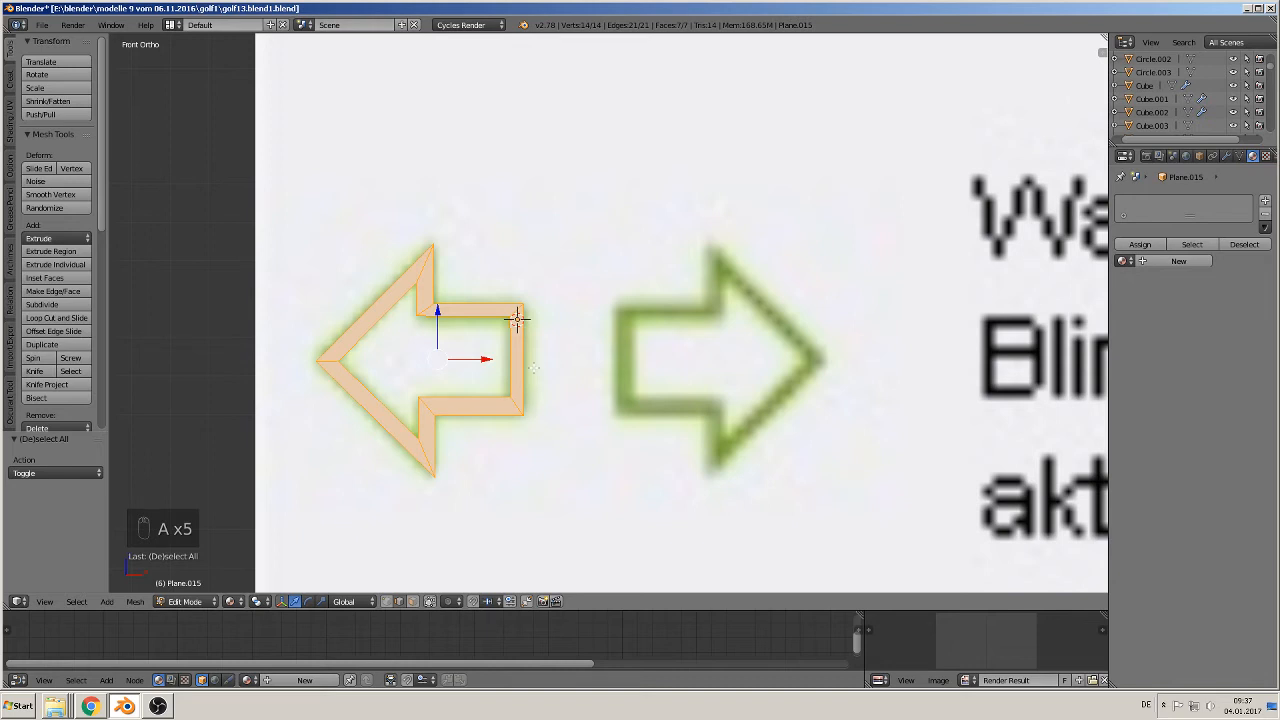
{"action": "key", "text": "shift+d"}
{"action": "key", "text": "x"}
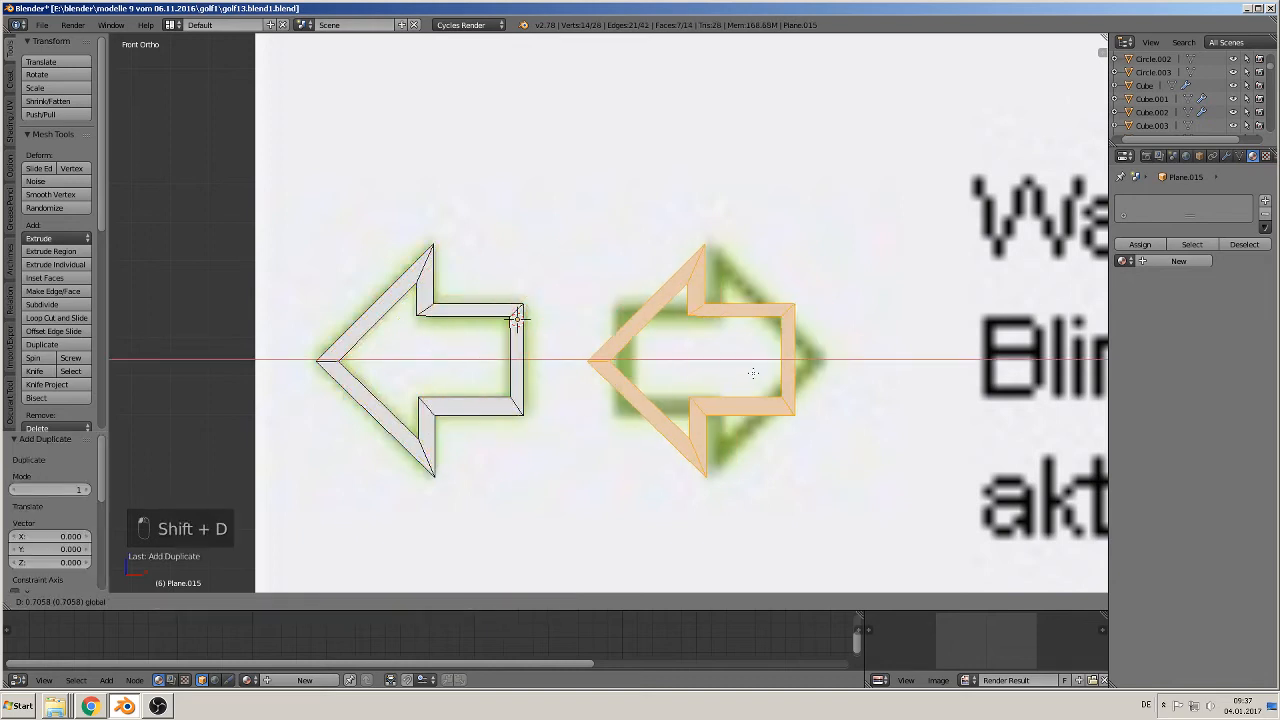
{"action": "left_click", "coordinate": [753, 373]}
Rotate the copied arrow 180° about Z, nudge it onto the right reference arrow and leave mesh editing
{"action": "type", "text": "r"}
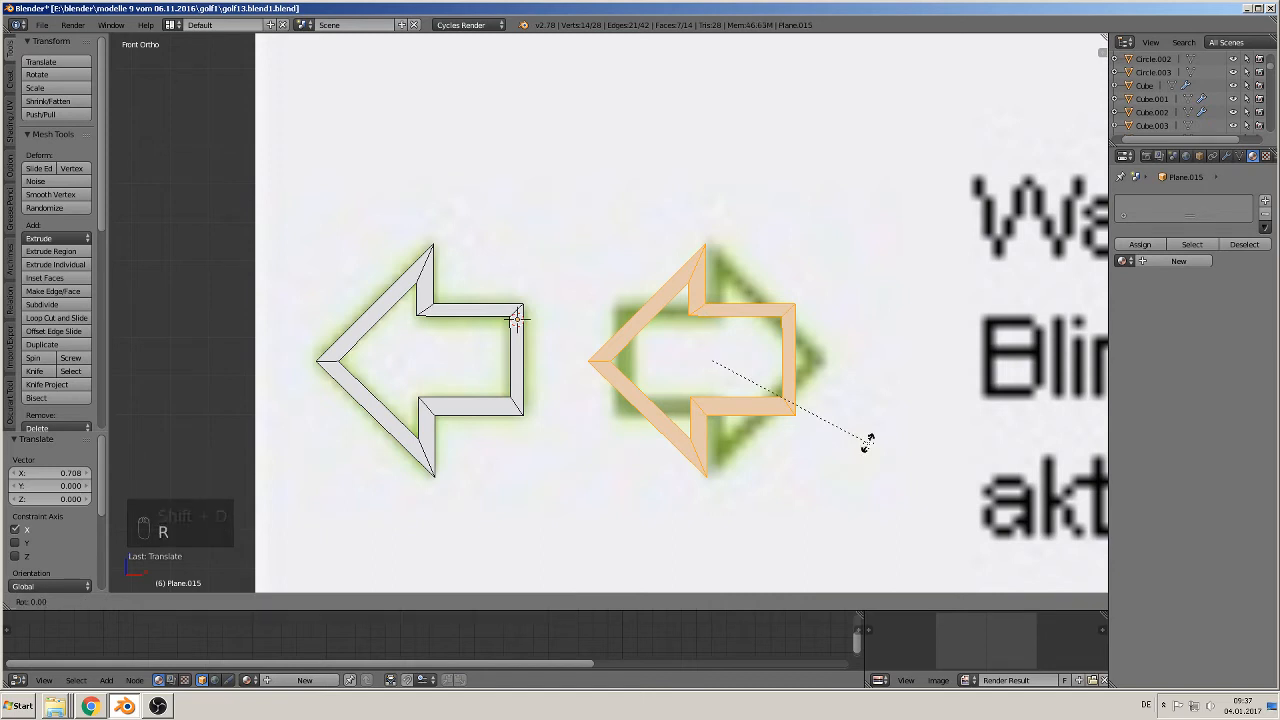
{"action": "type", "text": "z180"}
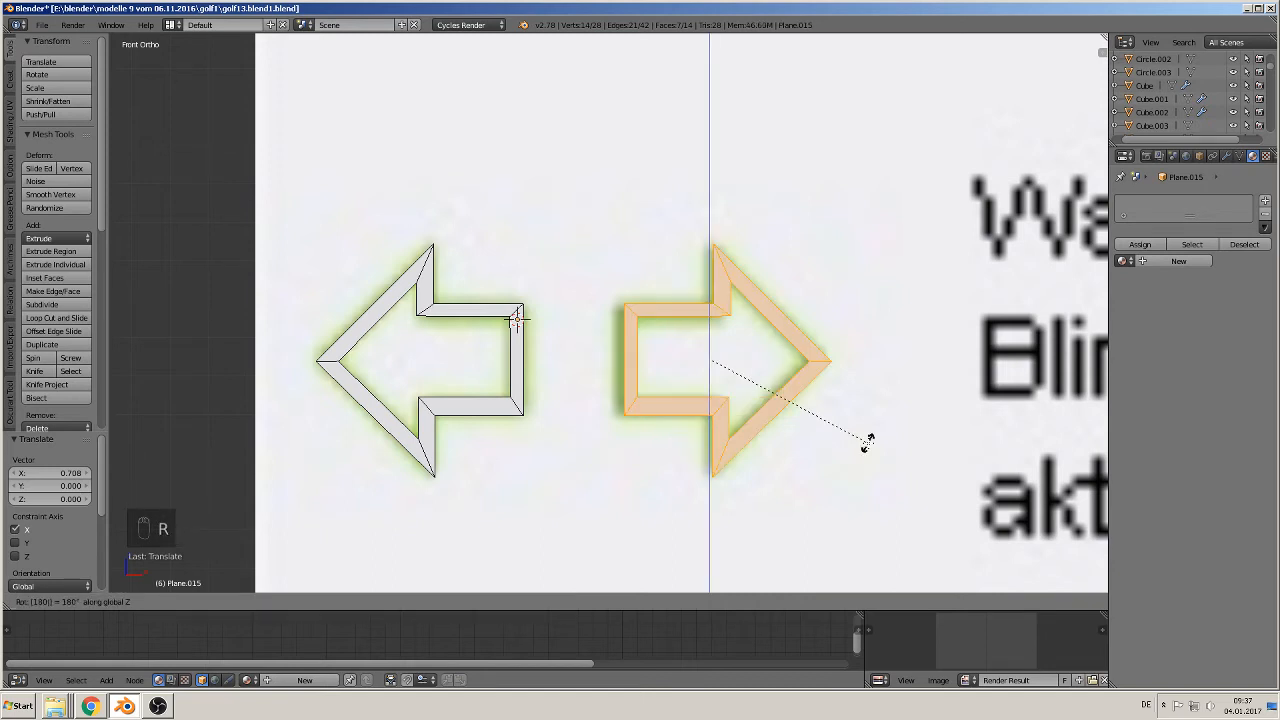
{"action": "key", "text": "Return"}
{"action": "left_click_drag", "start_coordinate": [747, 359], "coordinate": [740, 363]}
{"action": "key", "text": "Tab"}
Move the arrow pair from the reference sheet to the instrument cluster, by 42.383 along X and -19.853 along Z
{"action": "scroll", "coordinate": [729, 420], "scroll_direction": "down", "scroll_amount": 8}
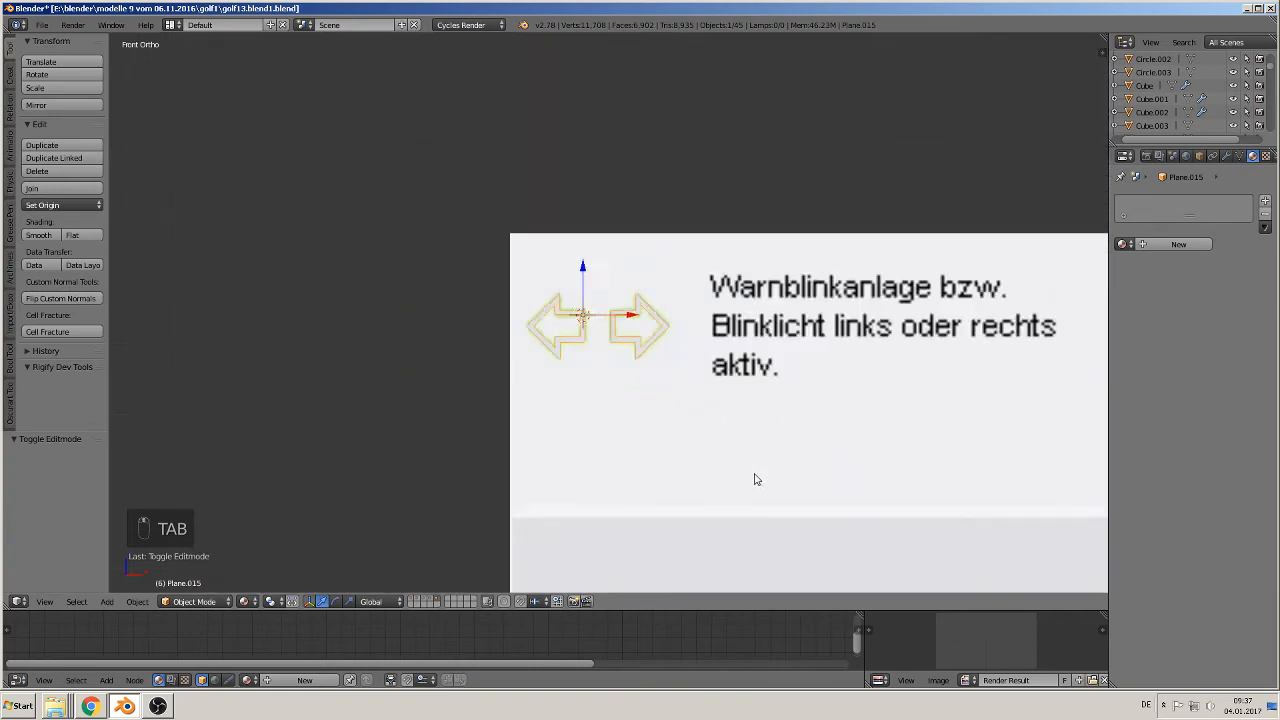
{"action": "middle_click_drag", "start_coordinate": [804, 485], "coordinate": [530, 232], "text": "shift"}
{"action": "scroll", "coordinate": [556, 266], "scroll_direction": "down", "scroll_amount": 4}
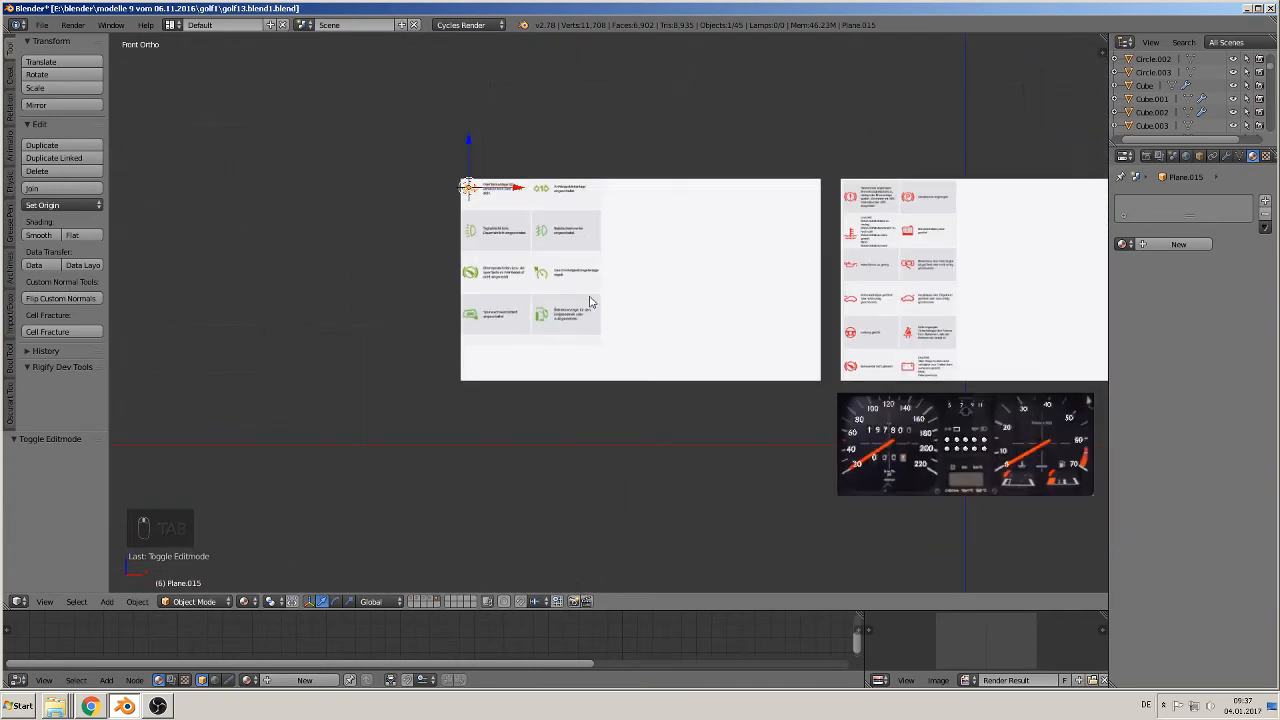
{"action": "middle_click_drag", "start_coordinate": [591, 300], "coordinate": [440, 335], "text": "shift"}
{"action": "scroll", "coordinate": [440, 335], "scroll_direction": "up", "scroll_amount": 1}
{"action": "key", "text": "g"}
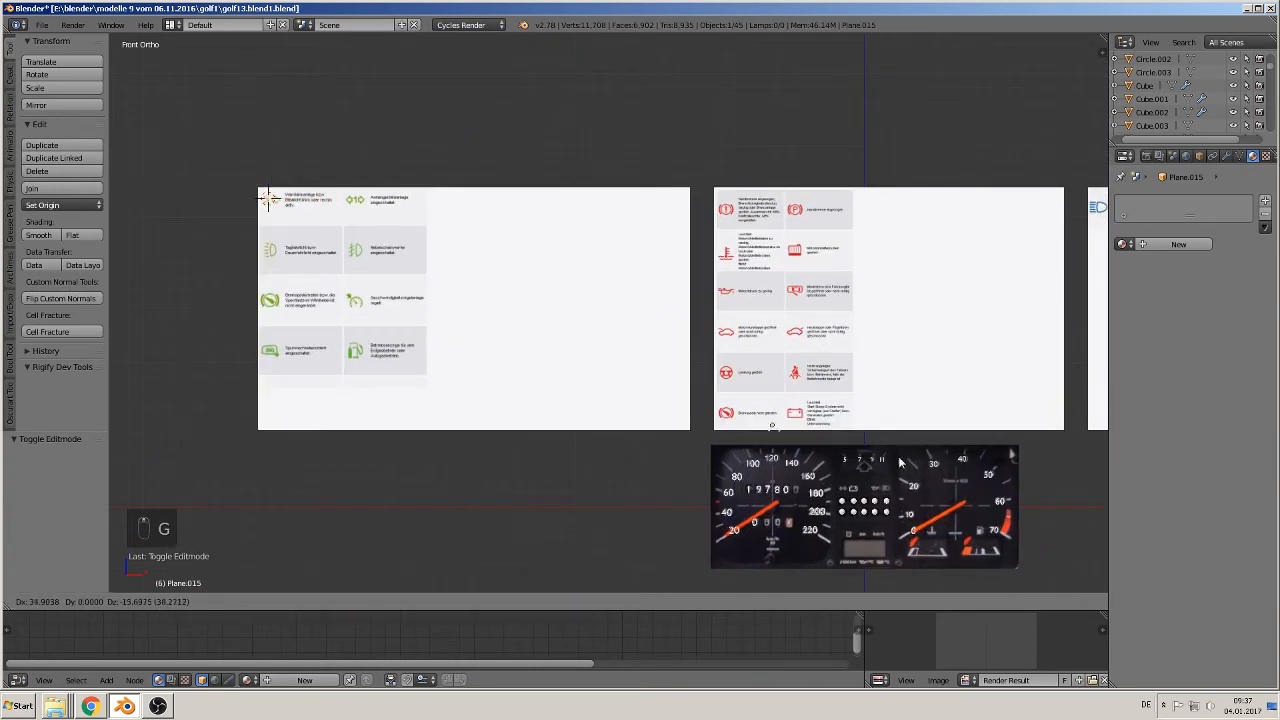
{"action": "left_click", "coordinate": [992, 508]}
Move the arrow pair beside the battery symbol, by -2.714 along X and -0.089 along Z, and scale it by 0.491
{"action": "scroll", "coordinate": [857, 419], "scroll_direction": "up", "scroll_amount": 7}
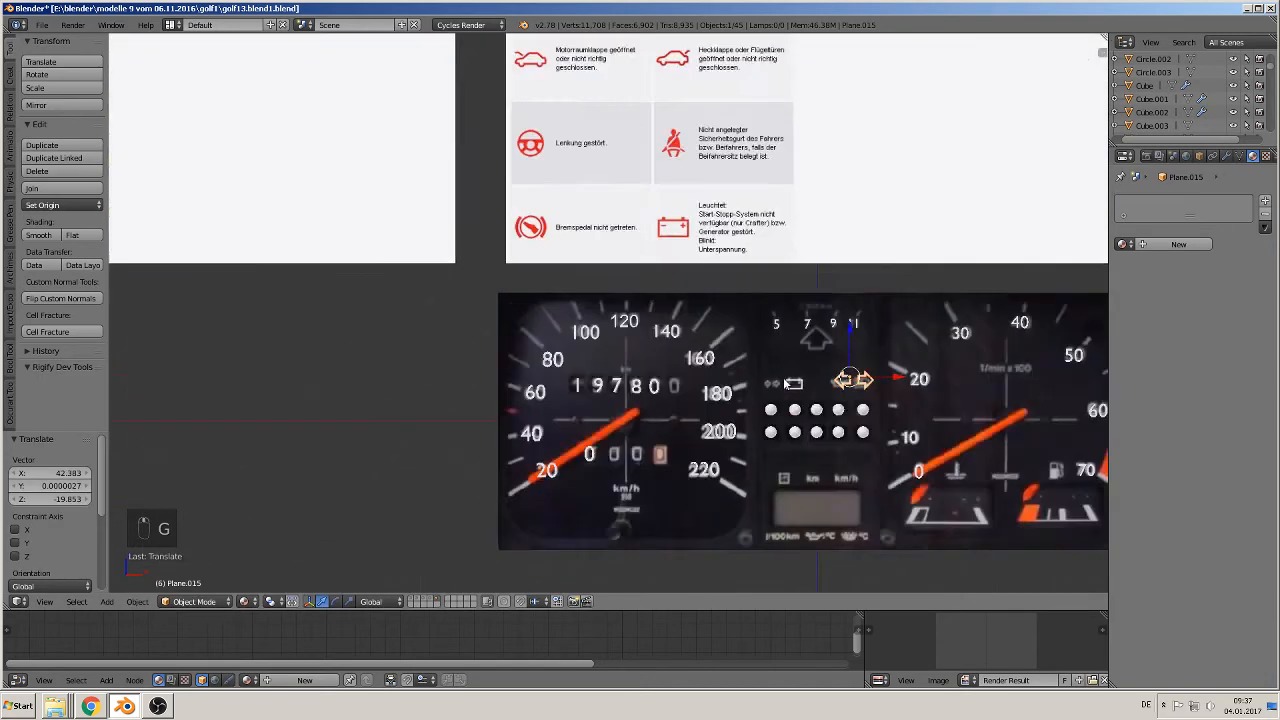
{"action": "scroll", "coordinate": [707, 341], "scroll_direction": "up", "scroll_amount": 3}
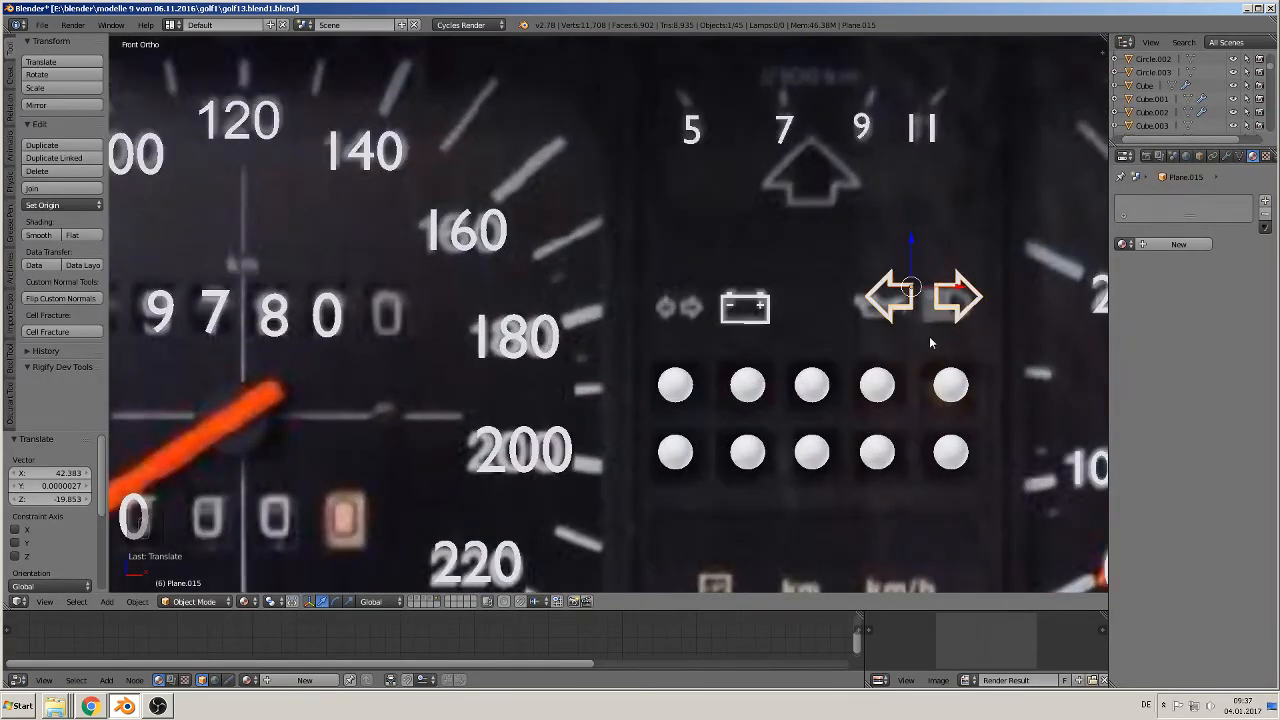
{"action": "key", "text": "g"}
{"action": "left_click", "coordinate": [690, 332]}
{"action": "key", "text": "s"}
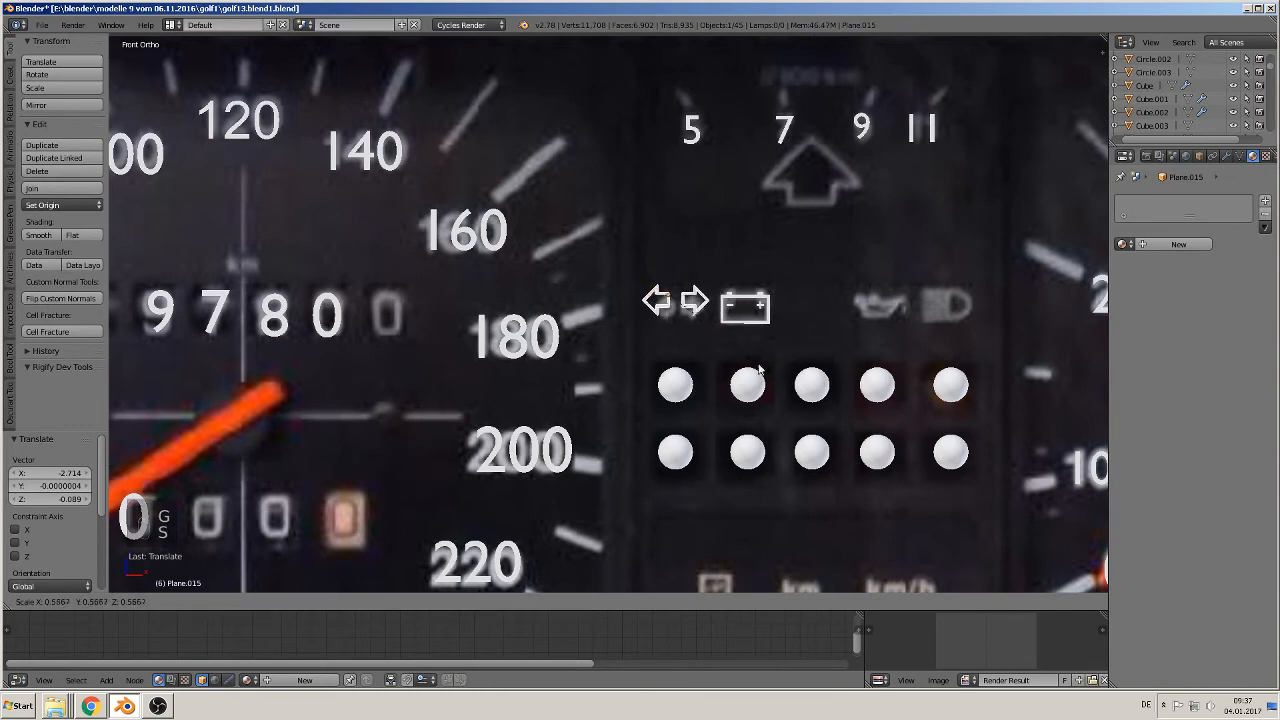
{"action": "left_click", "coordinate": [750, 365]}
Align the arrow pair with the turn-signal symbol on the cluster photo and scale it by 0.814
{"action": "key", "text": "g"}
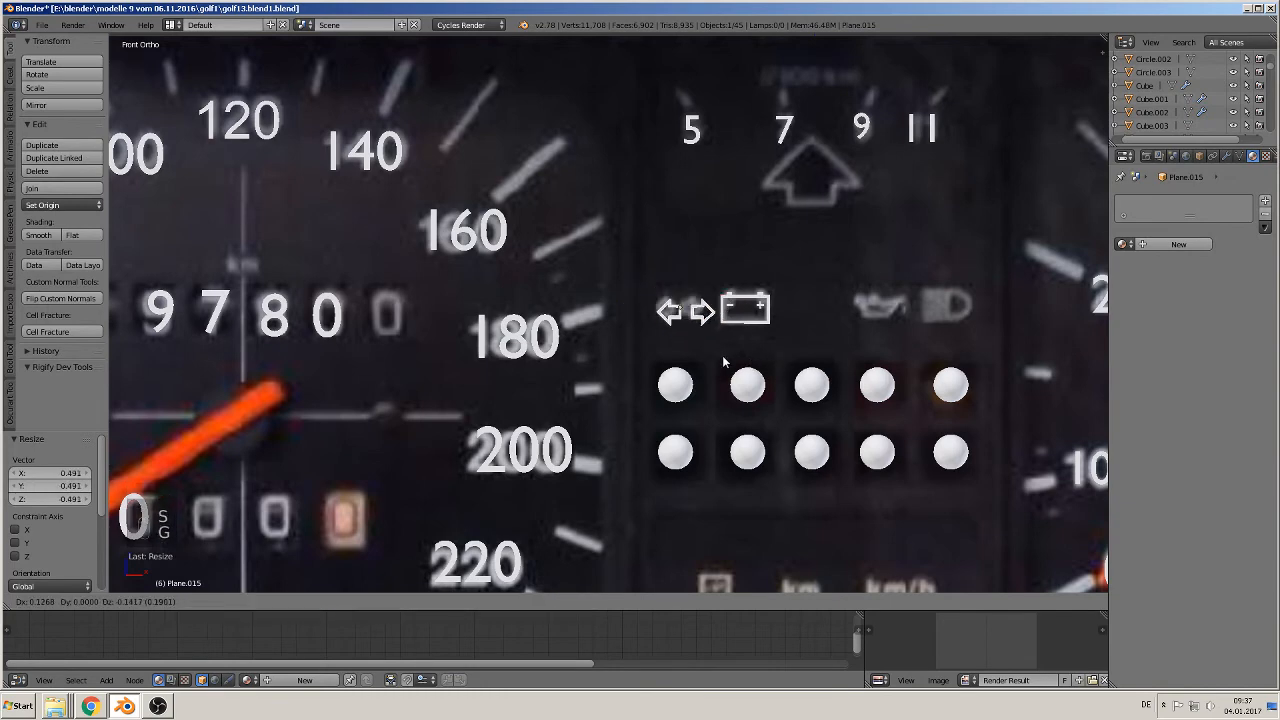
{"action": "left_click", "coordinate": [719, 352]}
{"action": "key", "text": "s"}
{"action": "left_click", "coordinate": [770, 362]}
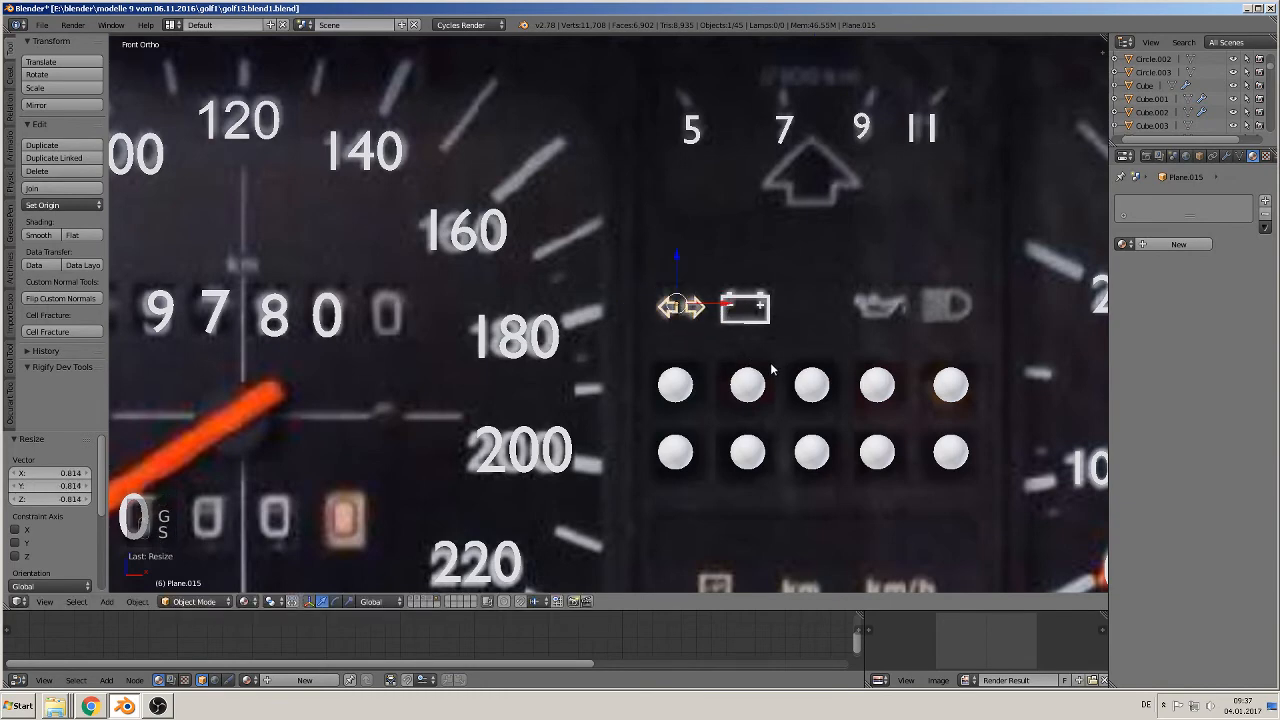
Deselect everything and place the 3D cursor at the upper left corner of the red oil-can symbol's cap
{"action": "scroll", "coordinate": [815, 364], "scroll_direction": "down", "scroll_amount": 2}
{"action": "middle_click_drag", "start_coordinate": [830, 349], "coordinate": [804, 379], "text": "shift"}
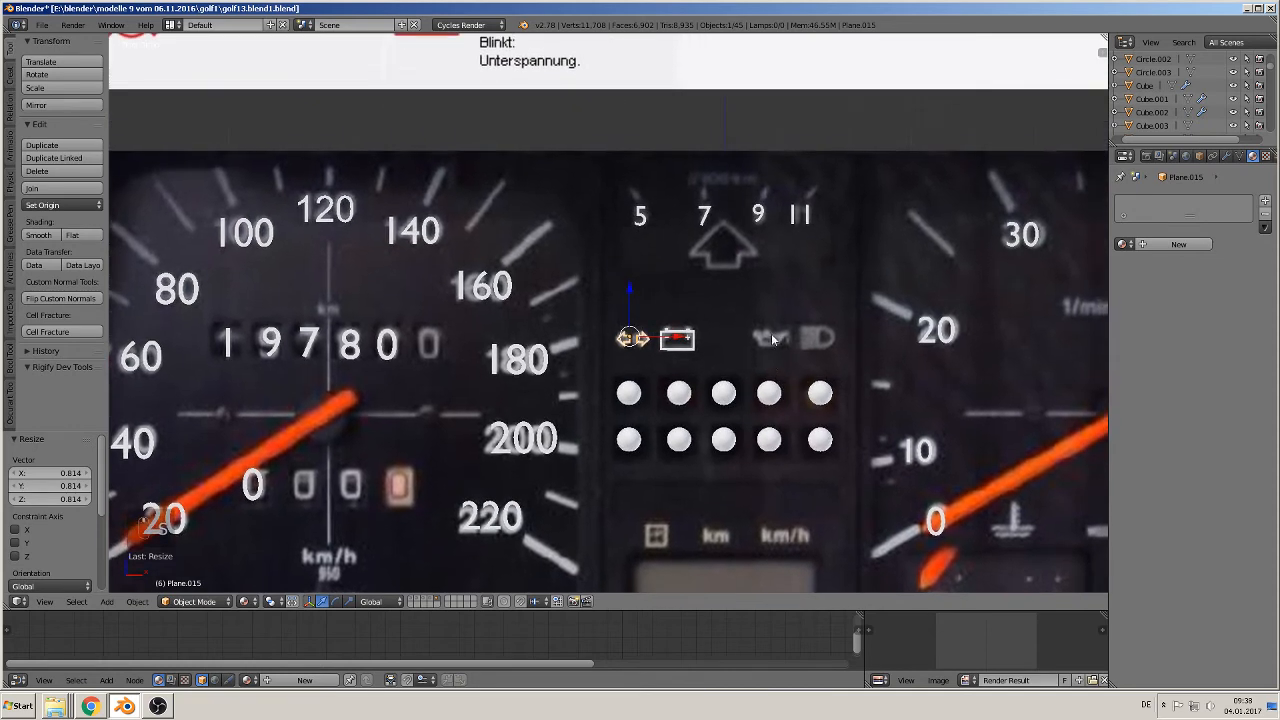
{"action": "scroll", "coordinate": [789, 392], "scroll_direction": "down", "scroll_amount": 6}
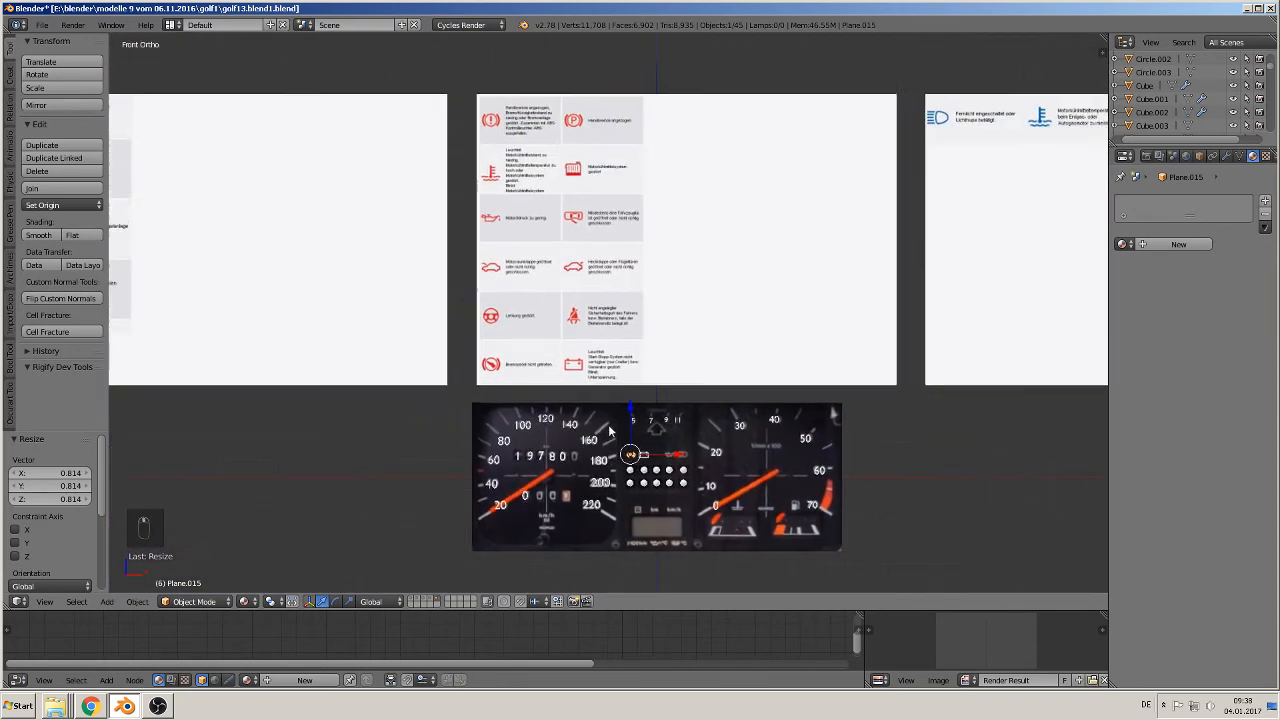
{"action": "middle_click_drag", "start_coordinate": [609, 430], "coordinate": [651, 449], "text": "shift"}
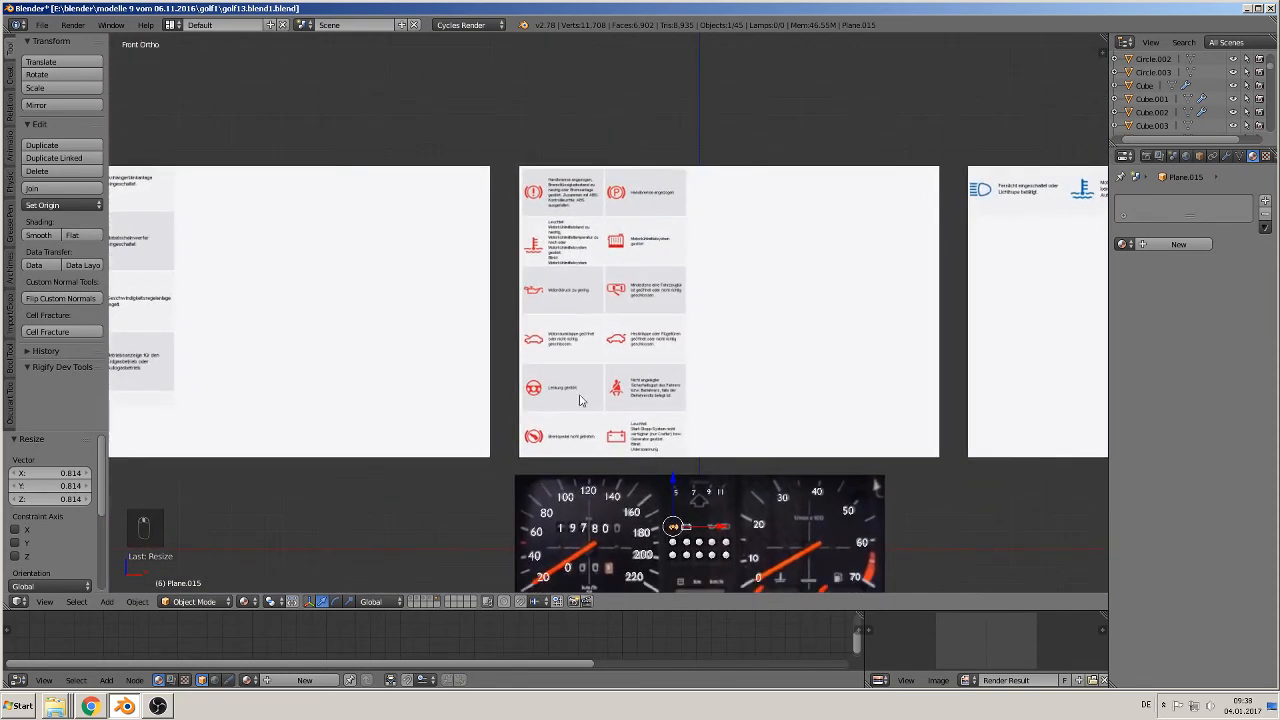
{"action": "scroll", "coordinate": [543, 337], "scroll_direction": "up", "scroll_amount": 6}
{"action": "middle_click_drag", "start_coordinate": [515, 326], "coordinate": [803, 437], "text": "shift"}
{"action": "scroll", "coordinate": [757, 443], "scroll_direction": "up", "scroll_amount": 6}
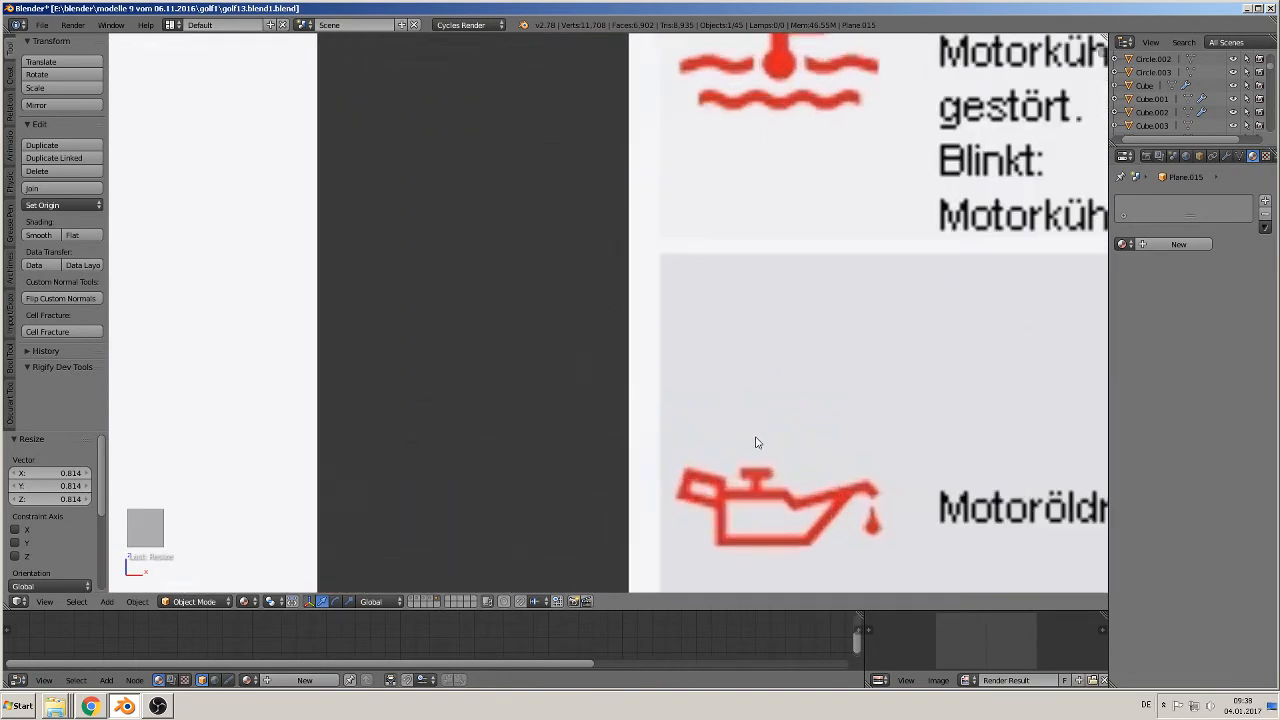
{"action": "middle_click_drag", "start_coordinate": [656, 382], "coordinate": [596, 278], "text": "shift"}
{"action": "scroll", "coordinate": [596, 278], "scroll_direction": "down", "scroll_amount": 2}
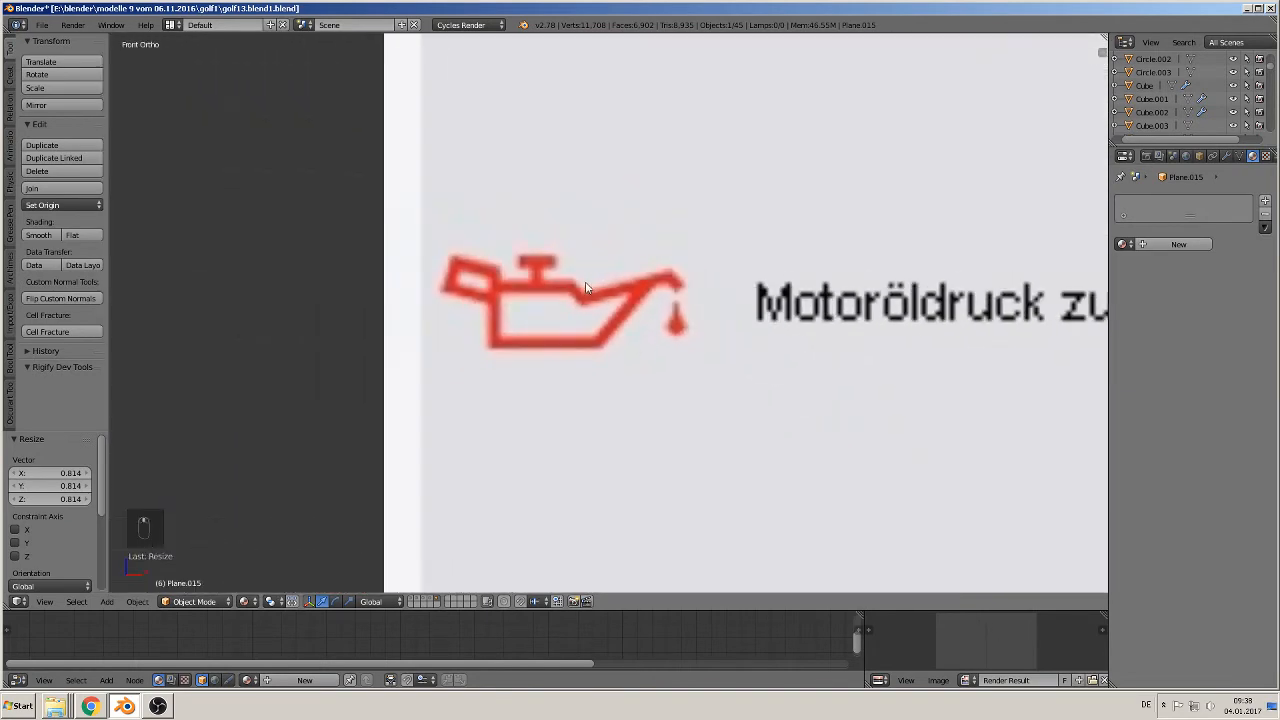
{"action": "scroll", "coordinate": [578, 279], "scroll_direction": "up", "scroll_amount": 2}
{"action": "key", "text": "a"}
{"action": "left_click", "coordinate": [482, 222]}
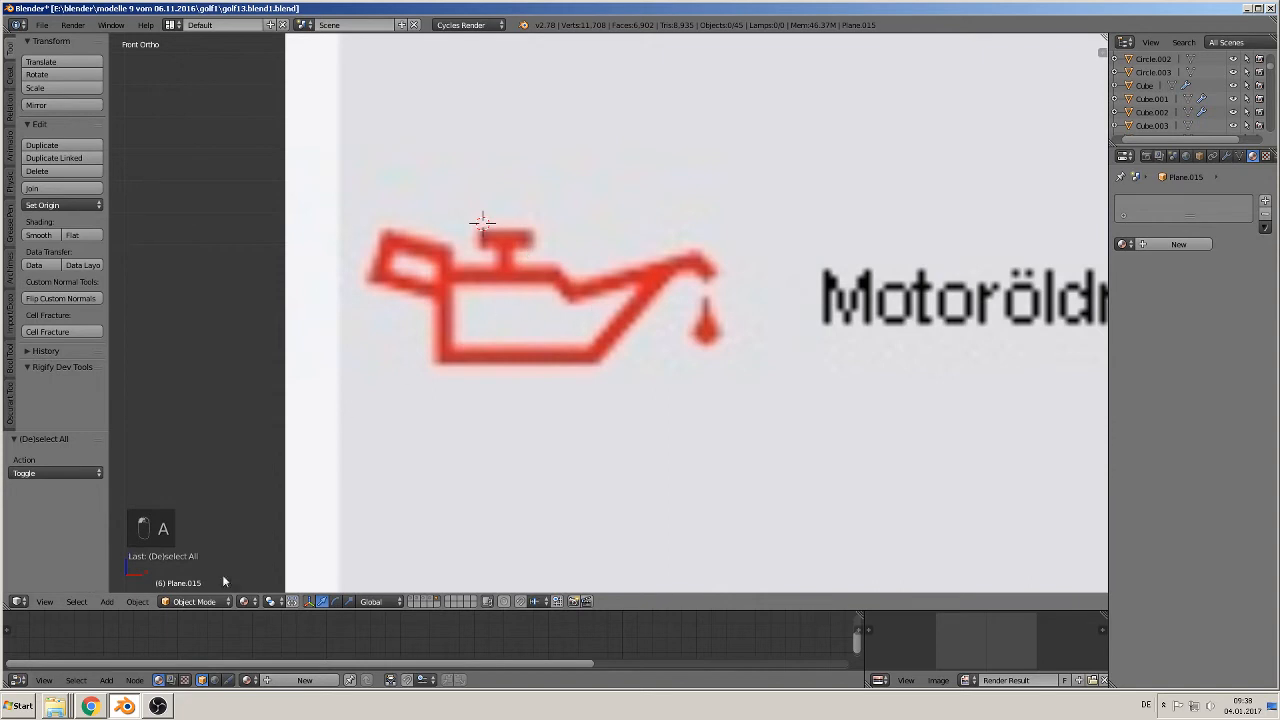
Add a plane at the 3D cursor, rotated 90° about X, and scale it by 0.037
{"action": "left_click", "coordinate": [110, 601]}
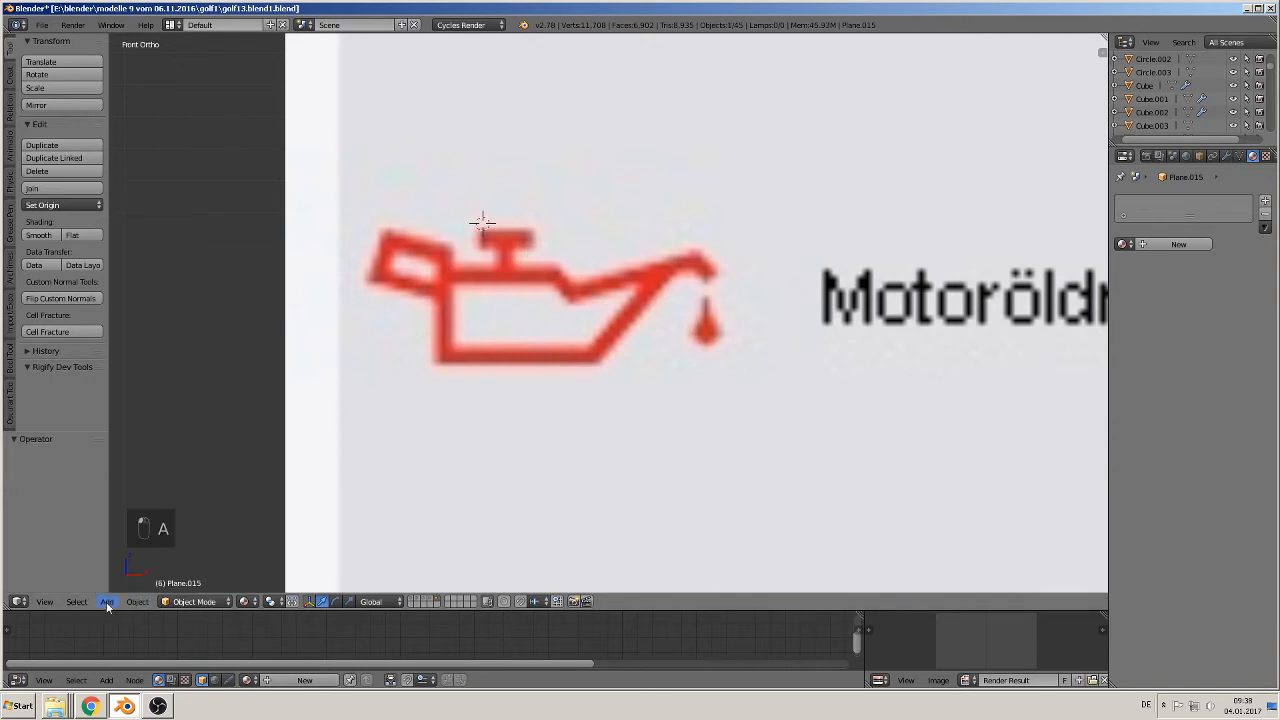
{"action": "left_click", "coordinate": [107, 601]}
{"action": "mouse_move", "coordinate": [119, 586]}
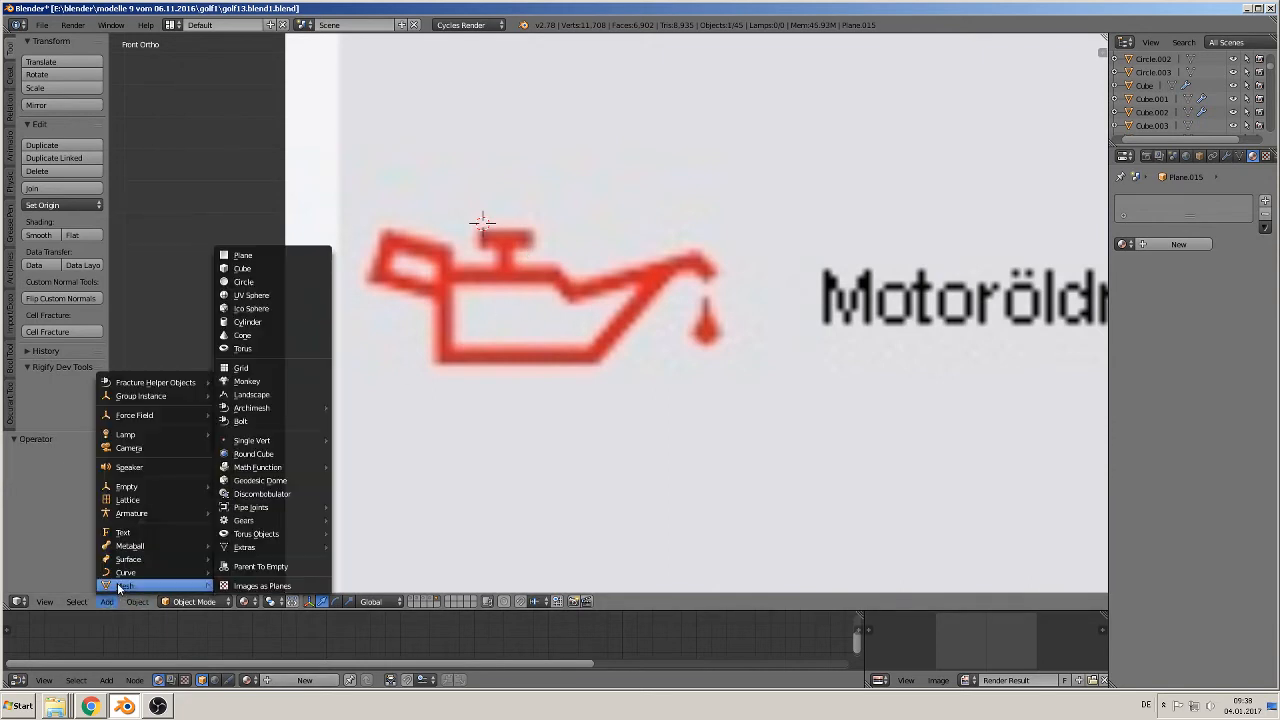
{"action": "left_click", "coordinate": [272, 254]}
{"action": "key", "text": "r"}
{"action": "key", "text": "x"}
{"action": "key", "text": "9"}
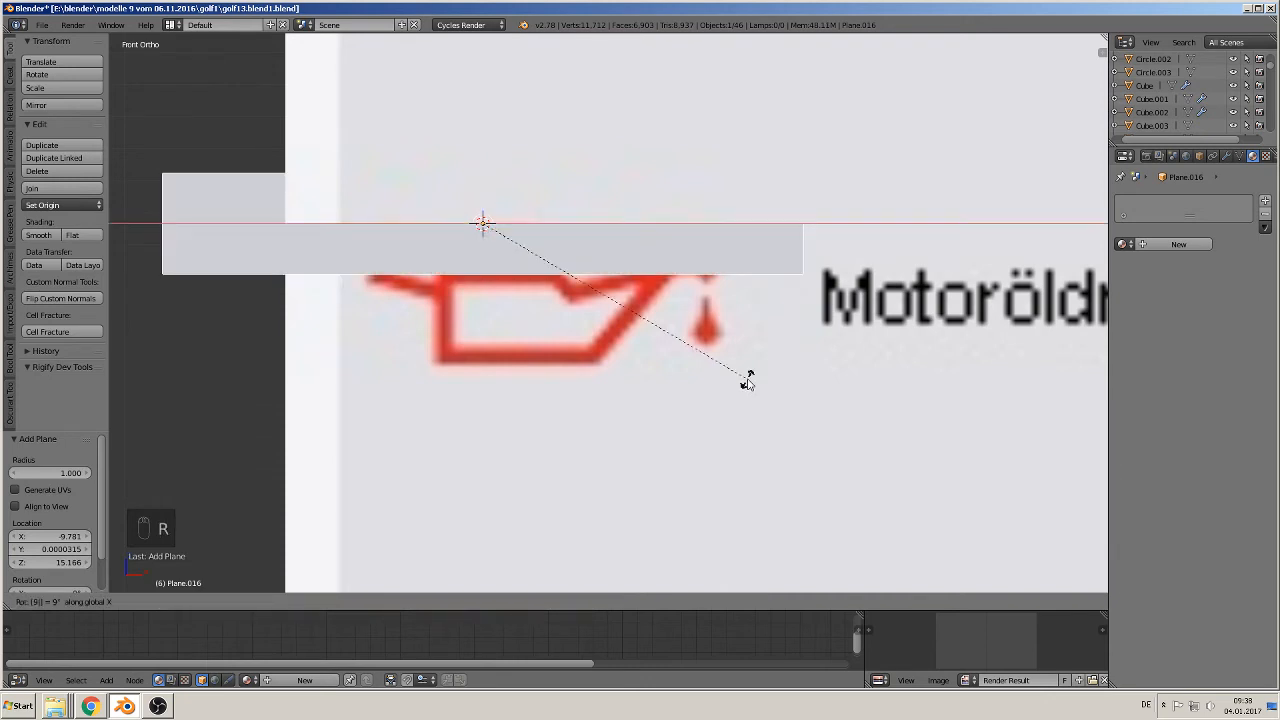
{"action": "key", "text": "0"}
{"action": "key", "text": "Return"}
{"action": "key", "text": "s"}
{"action": "left_click", "coordinate": [490, 235]}
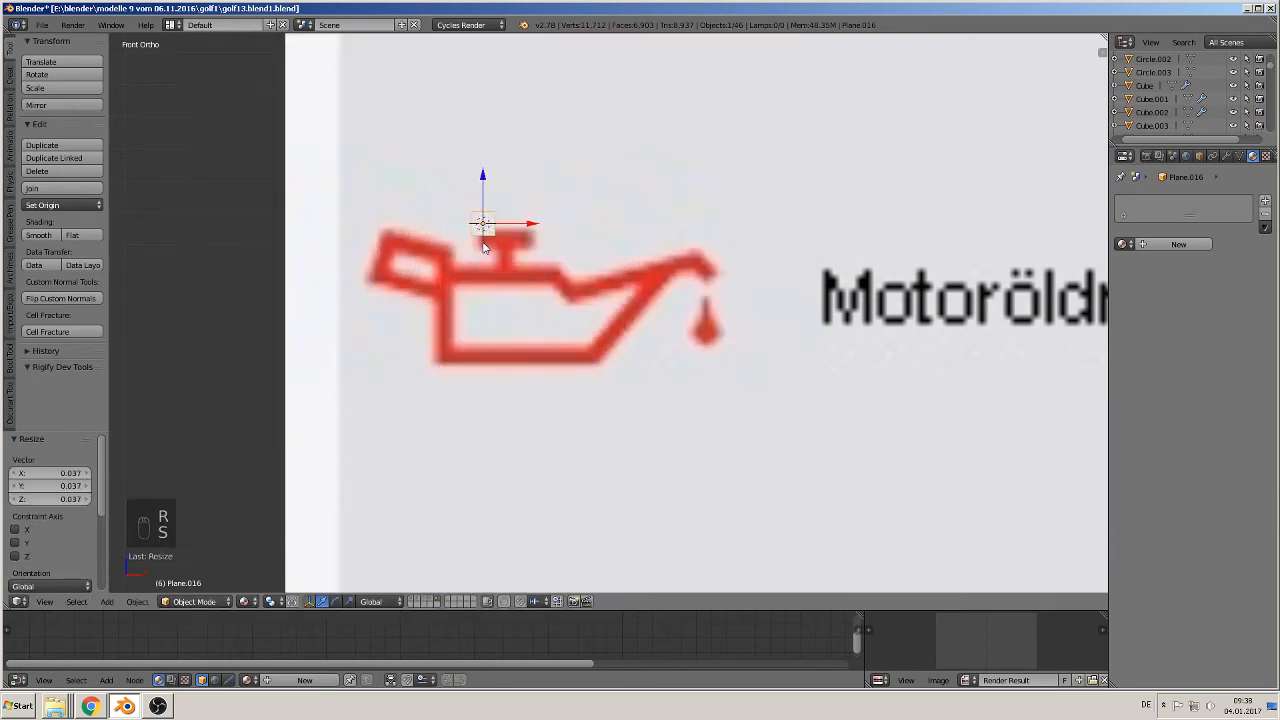
In Edit Mode, delete all but one of the plane's vertices and move the remaining one to the cap's upper left corner
{"action": "key", "text": "Tab"}
{"action": "scroll", "coordinate": [471, 176], "scroll_direction": "up", "scroll_amount": 3}
{"action": "right_click", "coordinate": [421, 143]}
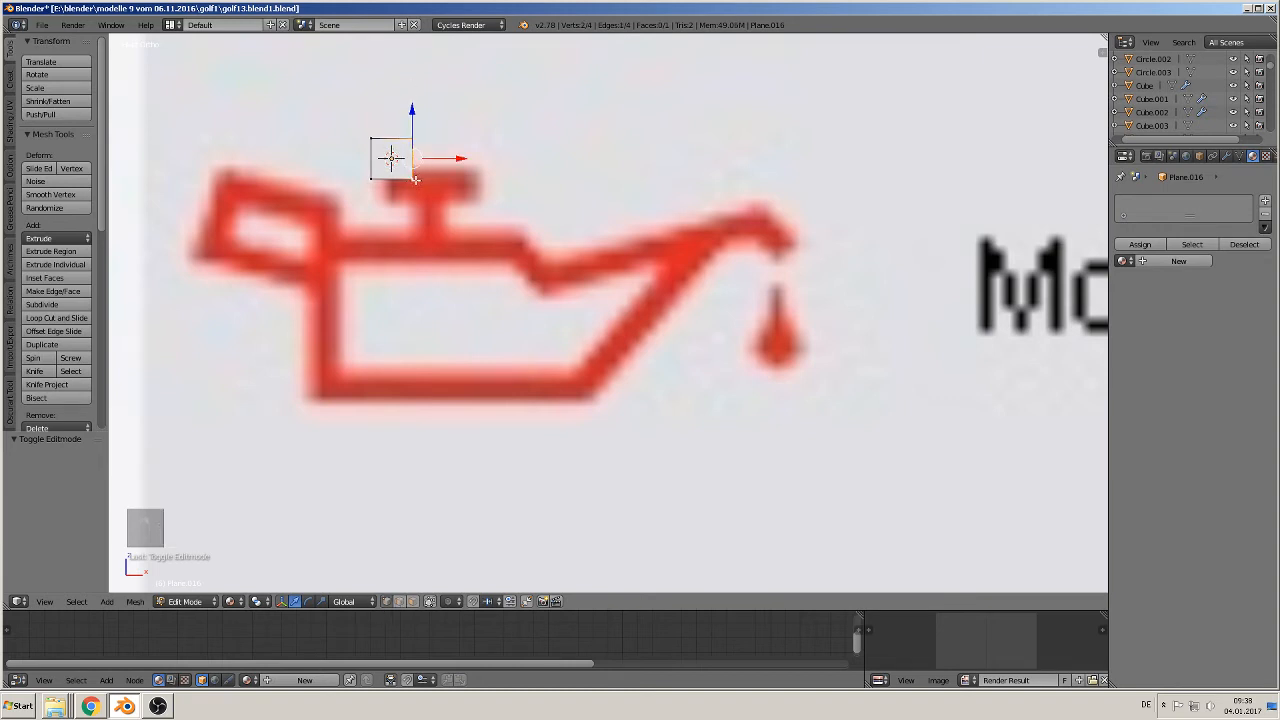
{"action": "right_click", "coordinate": [366, 179], "text": "shift"}
{"action": "key", "text": "x"}
{"action": "left_click", "coordinate": [372, 183]}
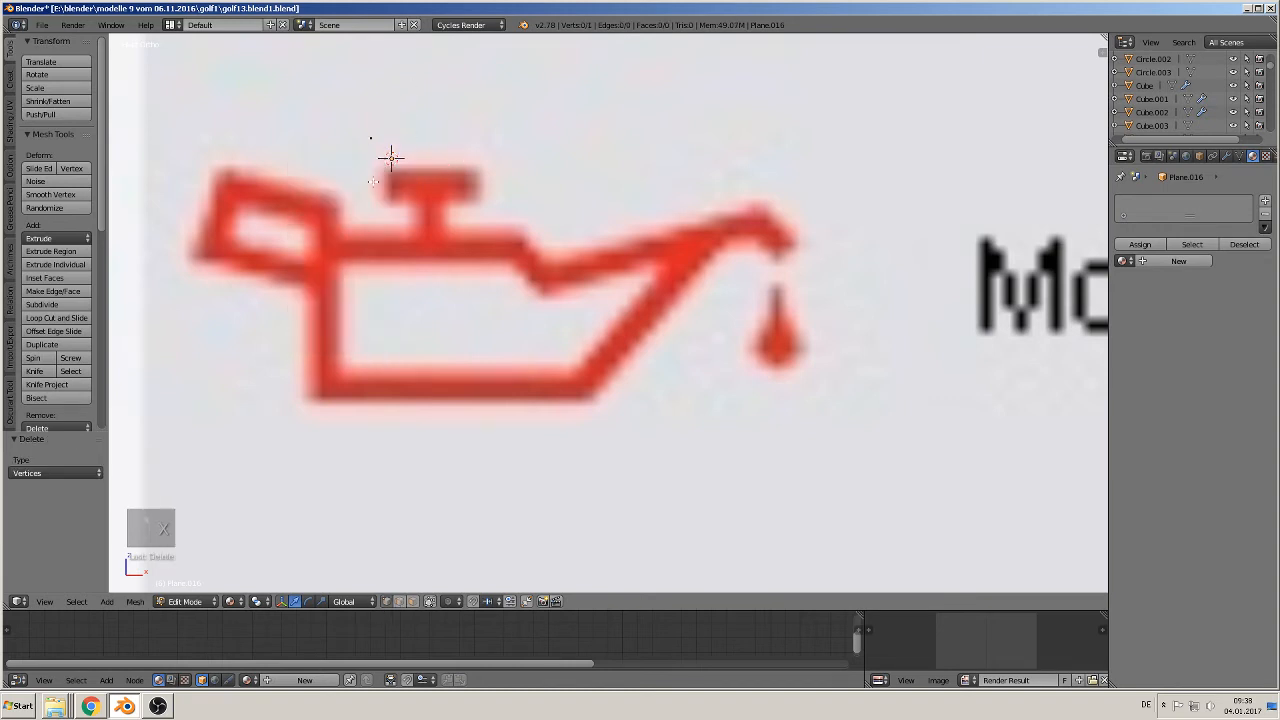
{"action": "key", "text": "a"}
{"action": "key", "text": "g"}
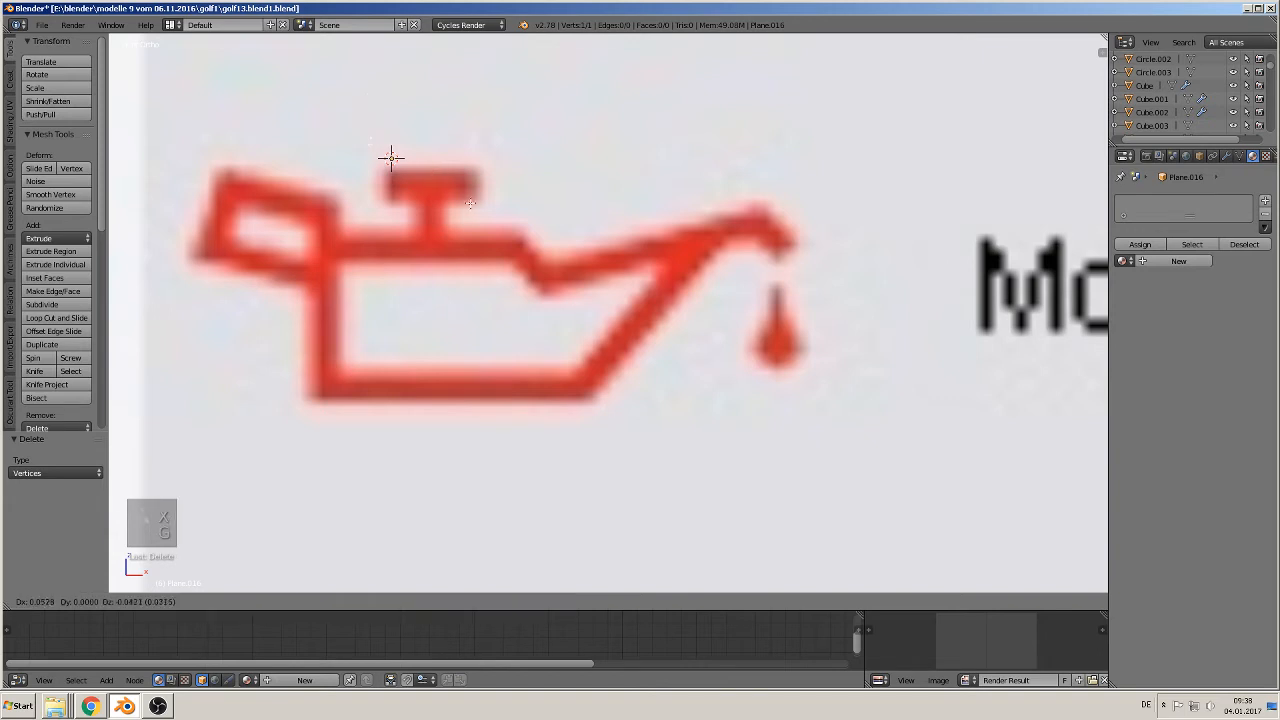
{"action": "left_click", "coordinate": [449, 203]}
{"action": "middle_click_drag", "start_coordinate": [498, 183], "coordinate": [528, 215], "text": "shift"}
{"action": "scroll", "coordinate": [536, 235], "scroll_direction": "up", "scroll_amount": 3}
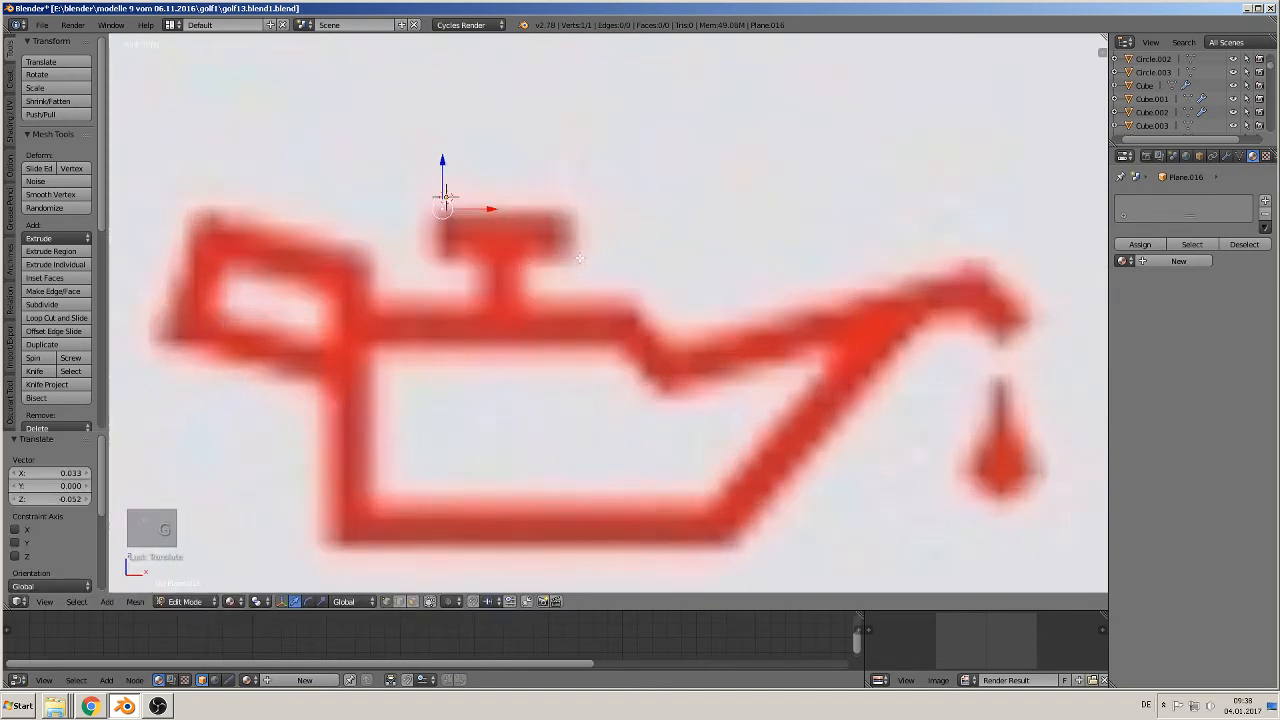
{"action": "scroll", "coordinate": [544, 255], "scroll_direction": "down", "scroll_amount": 1}
Extrude the vertex along the cap's top, right side and underside, and down the stem's right side to the can's body
{"action": "key", "text": "e"}
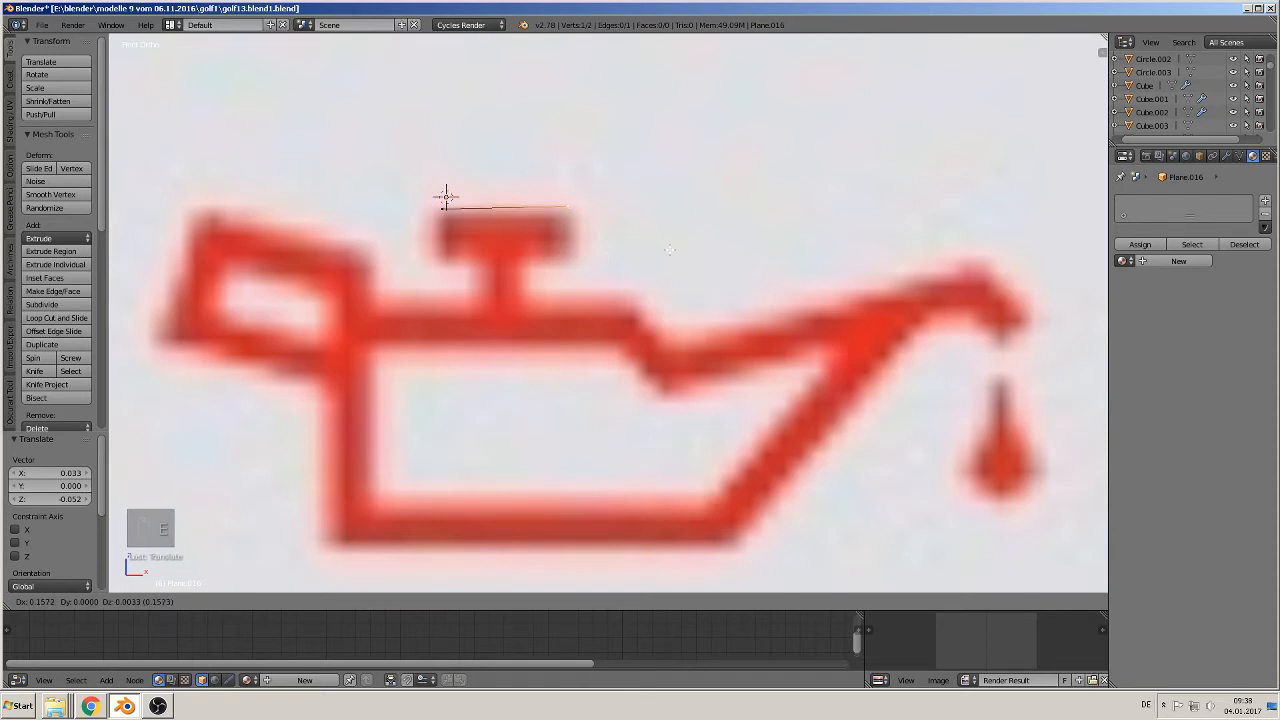
{"action": "left_click", "coordinate": [672, 252]}
{"action": "key", "text": "e"}
{"action": "left_click", "coordinate": [670, 309]}
{"action": "key", "text": "e"}
{"action": "left_click", "coordinate": [623, 321]}
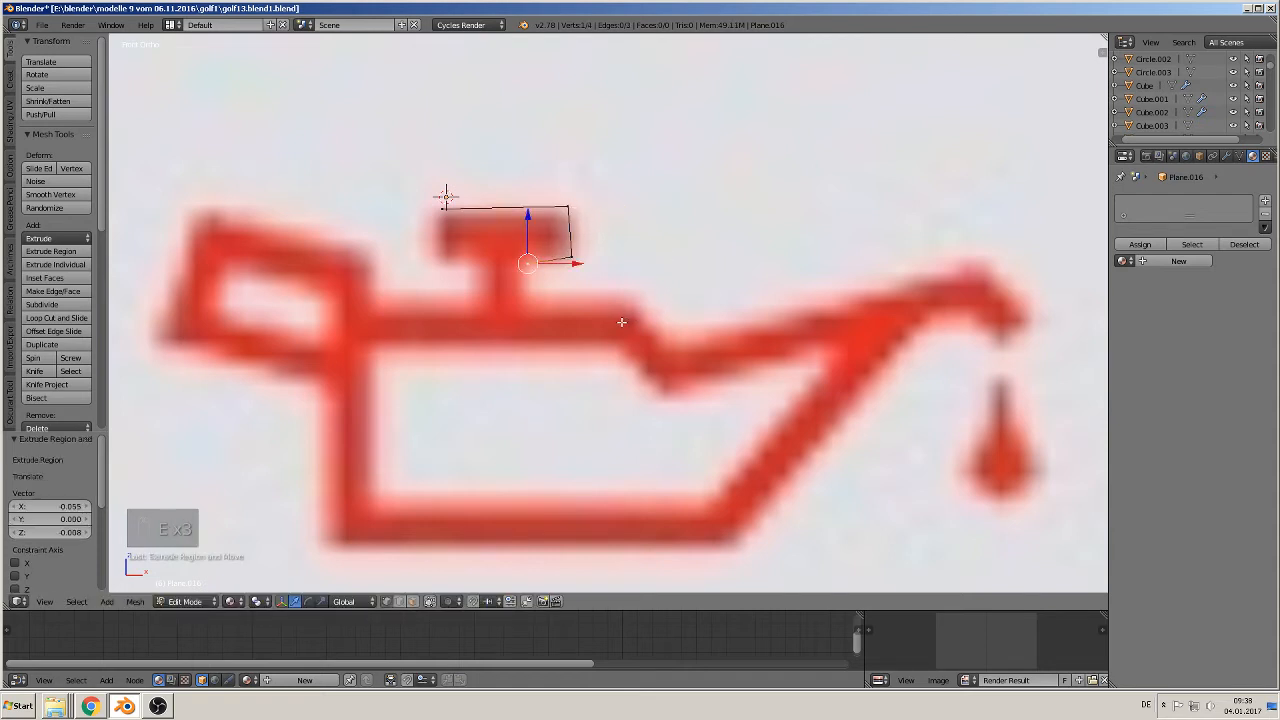
{"action": "key", "text": "e"}
{"action": "left_click", "coordinate": [620, 354]}
Extrude the outline along the can's upper right edge, into the notch and up to the top of the spout
{"action": "key", "text": "e"}
{"action": "left_click", "coordinate": [798, 358]}
{"action": "key", "text": "e"}
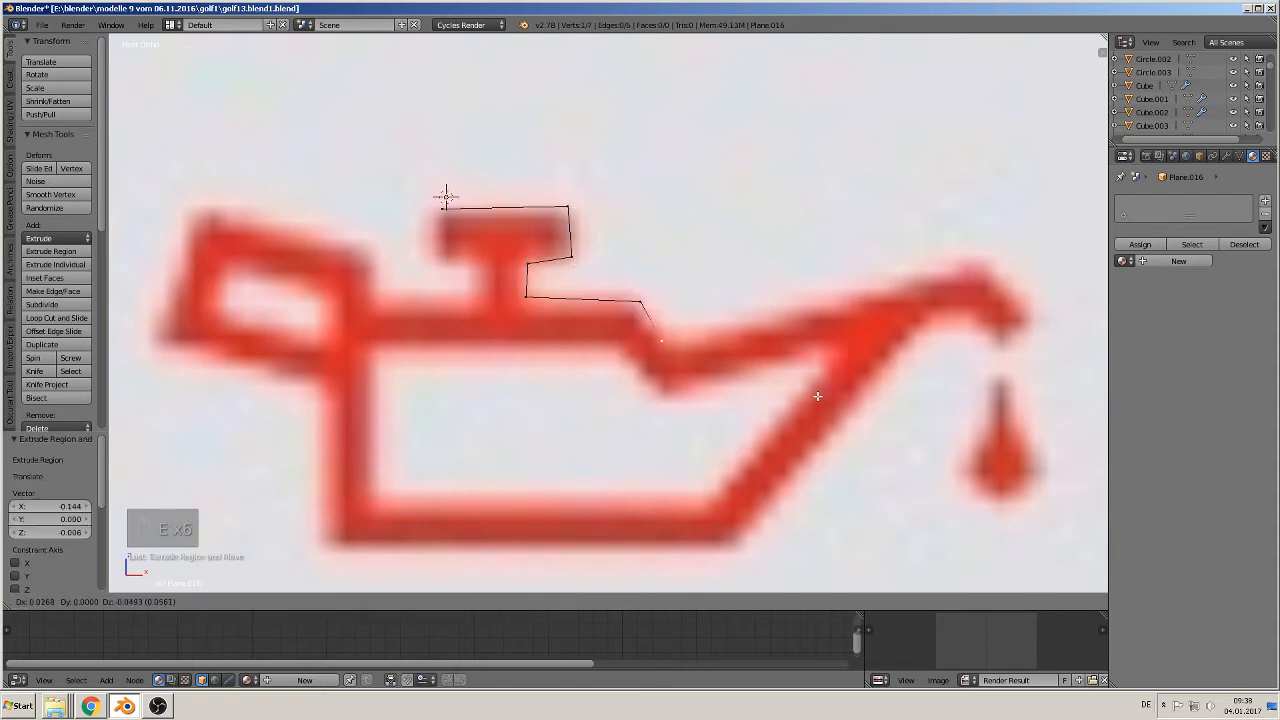
{"action": "left_click", "coordinate": [827, 392]}
{"action": "key", "text": "e"}
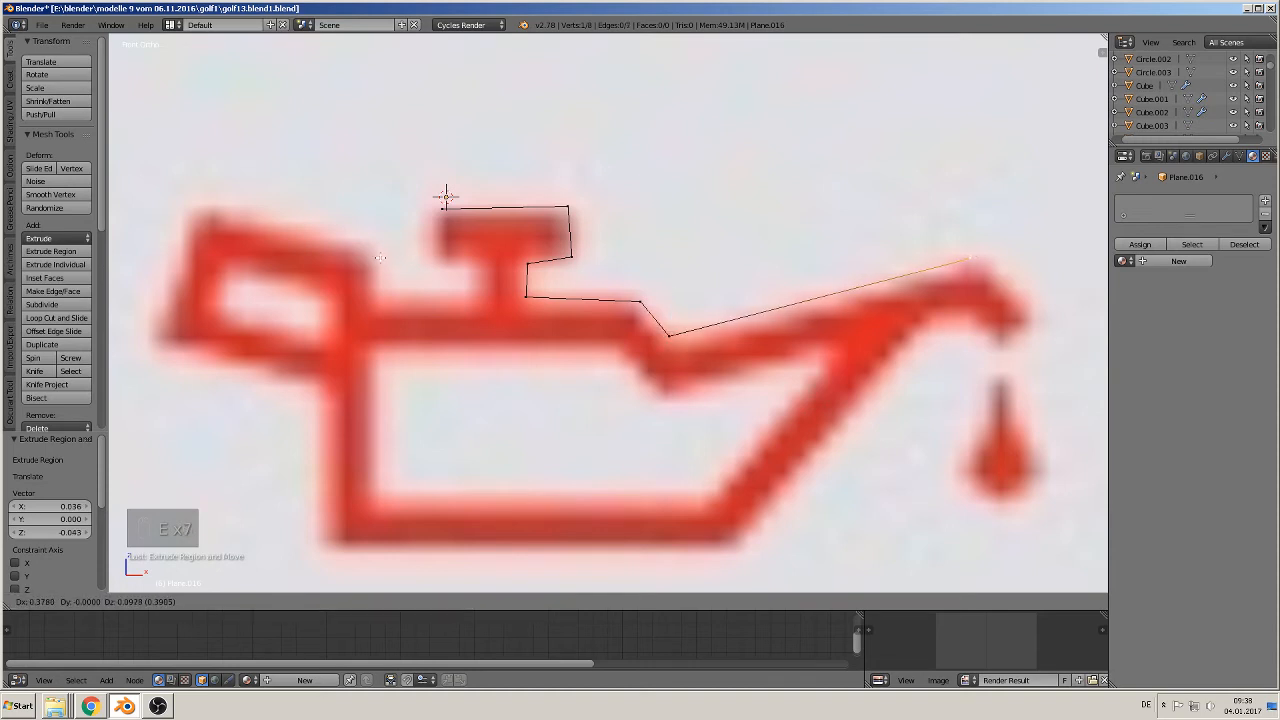
{"action": "left_click", "coordinate": [396, 256]}
Extrude the outline around the spout's tip and back to the corner on its underside
{"action": "key", "text": "e"}
{"action": "left_click", "coordinate": [439, 314]}
{"action": "key", "text": "e"}
{"action": "left_click", "coordinate": [411, 343]}
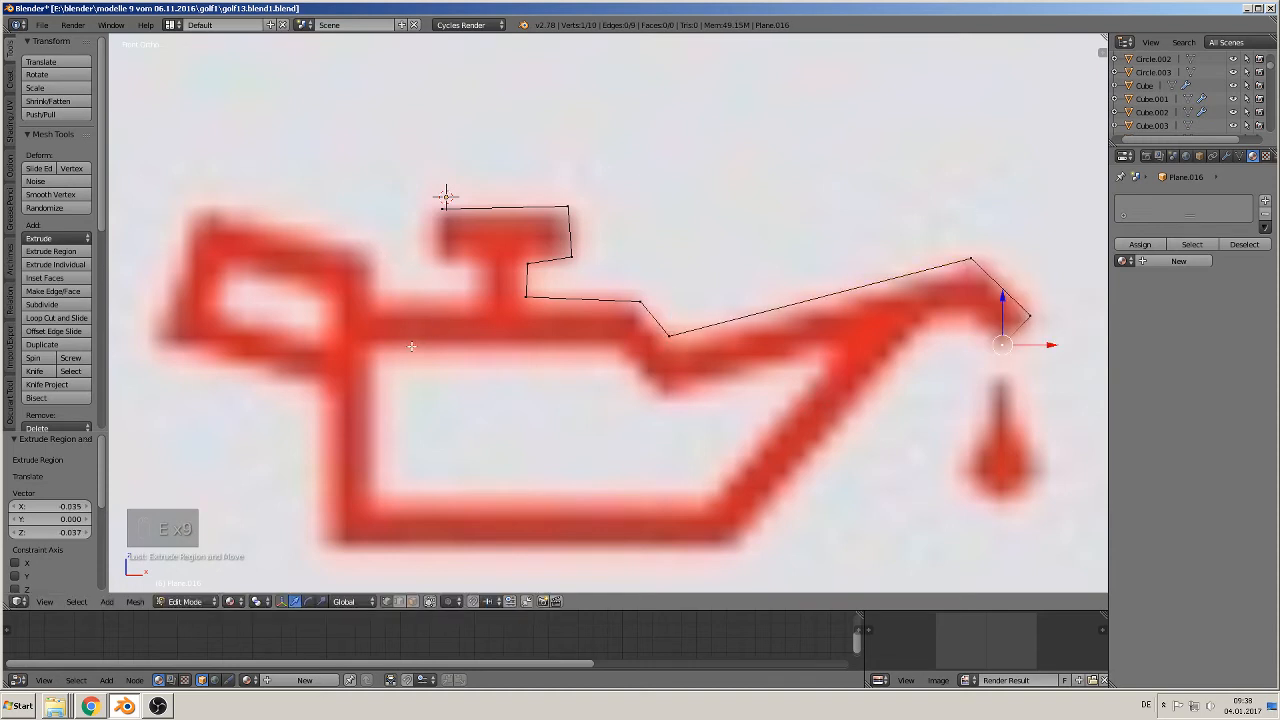
{"action": "key", "text": "e"}
{"action": "left_click", "coordinate": [359, 303]}
Extrude the outline down the spout's underside, along the can's base and up its left side to the handle
{"action": "key", "text": "e"}
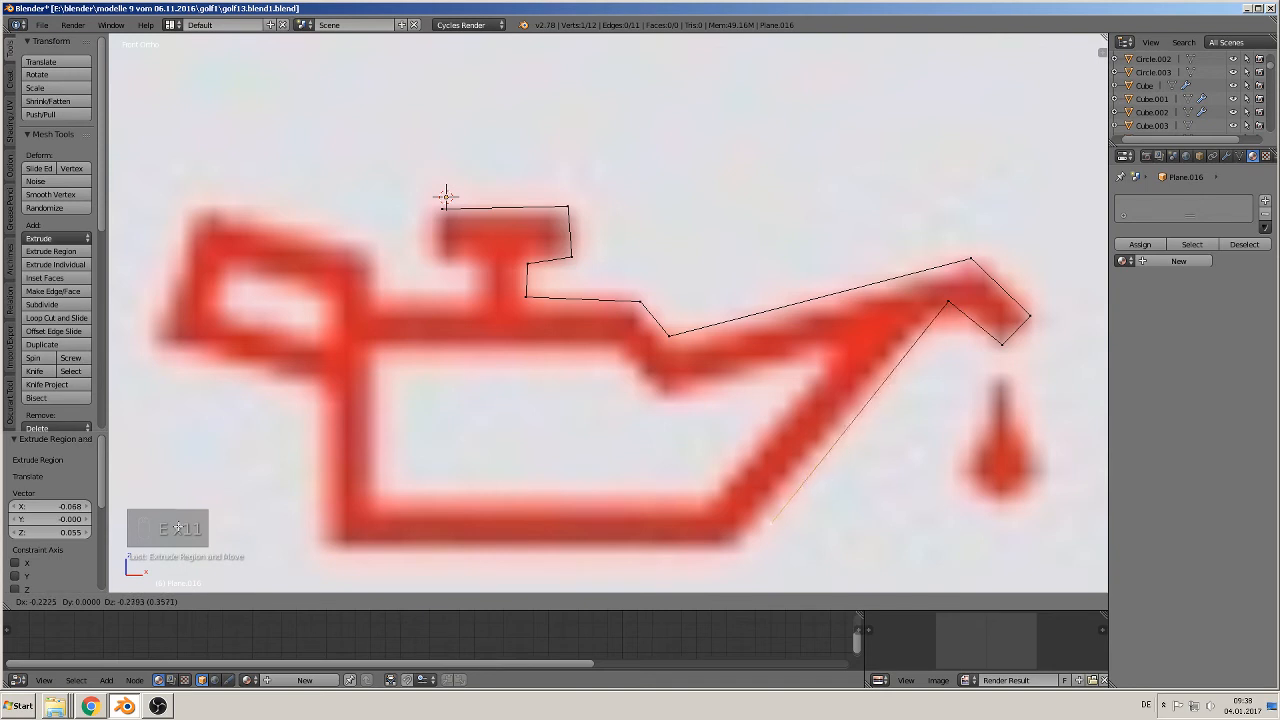
{"action": "left_click", "coordinate": [150, 545]}
{"action": "key", "text": "e"}
{"action": "left_click", "coordinate": [711, 547]}
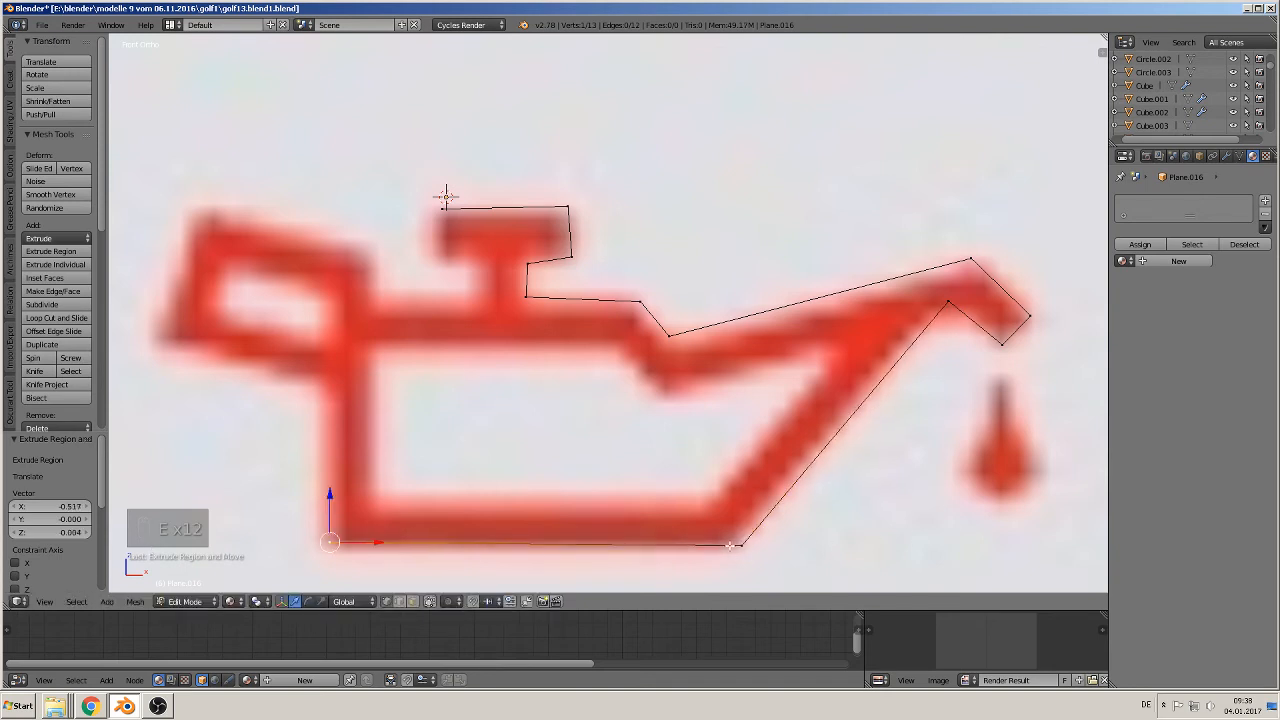
{"action": "key", "text": "e"}
{"action": "left_click", "coordinate": [727, 364]}
Extrude the outline around the handle's outer corners and down to the can's top edge
{"action": "key", "text": "e"}
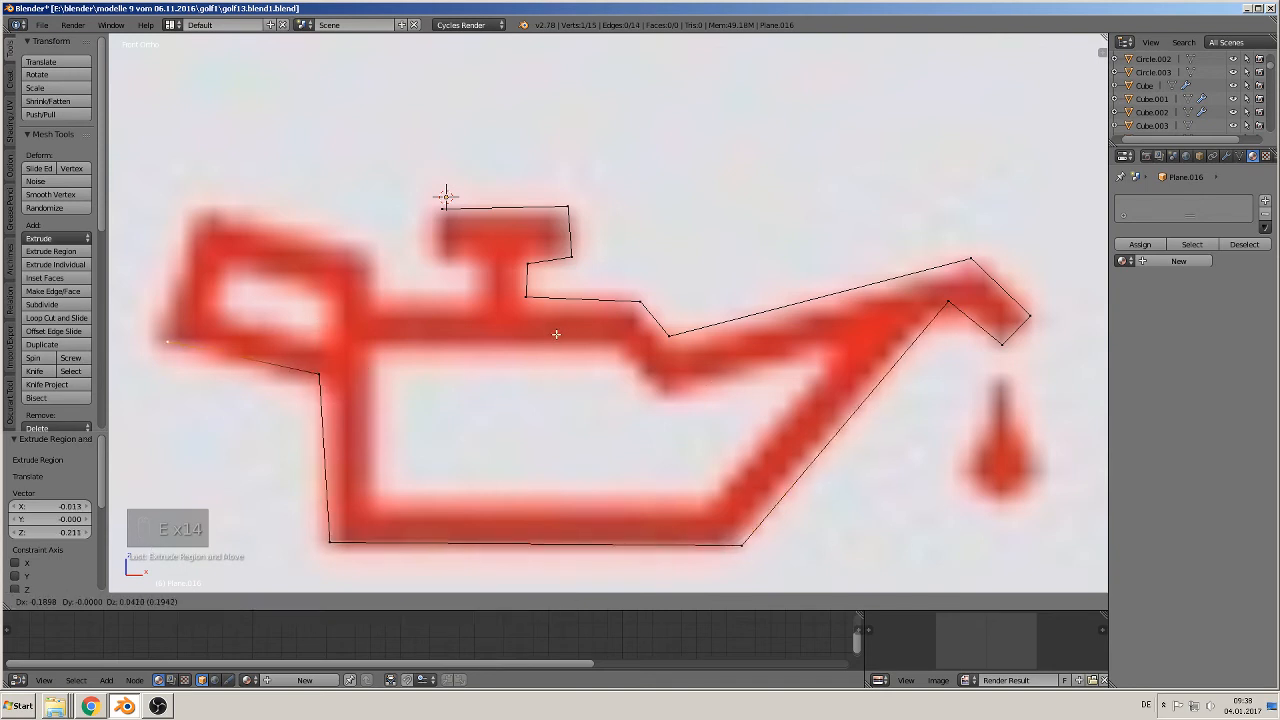
{"action": "left_click", "coordinate": [552, 331]}
{"action": "key", "text": "e"}
{"action": "left_click", "coordinate": [577, 202]}
{"action": "key", "text": "e"}
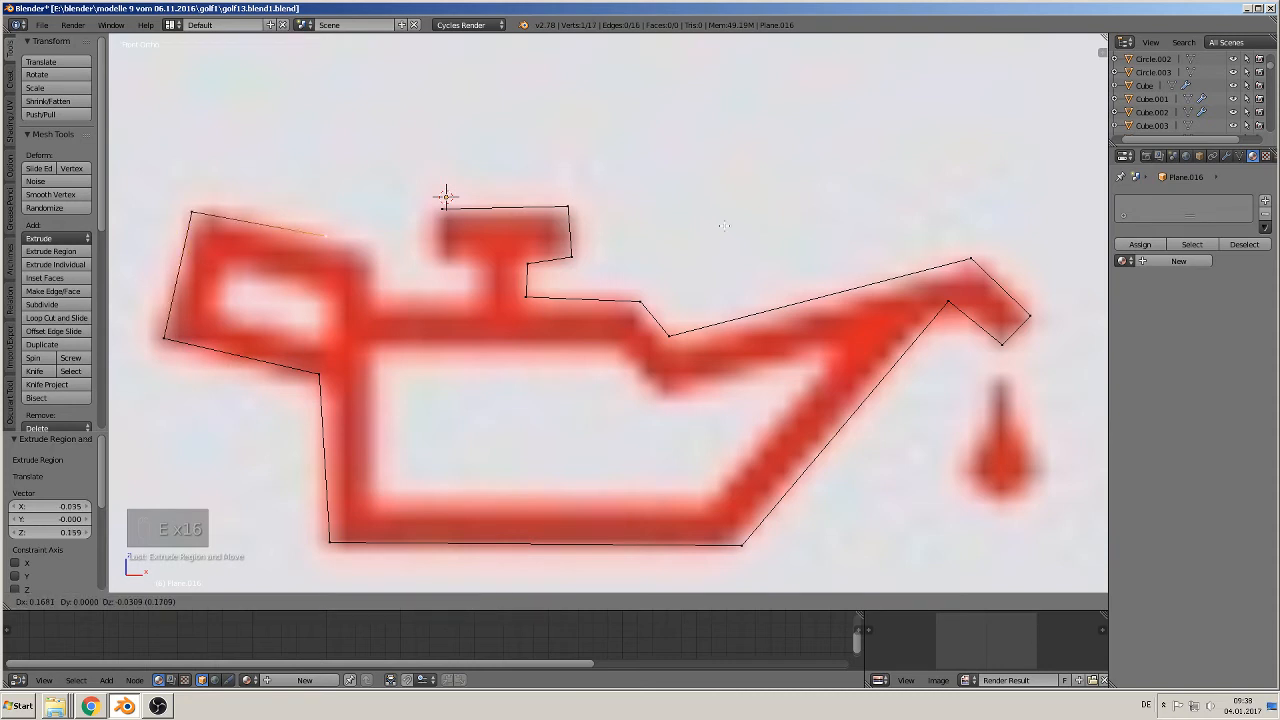
{"action": "left_click", "coordinate": [757, 237]}
{"action": "key", "text": "e"}
{"action": "left_click", "coordinate": [758, 282]}
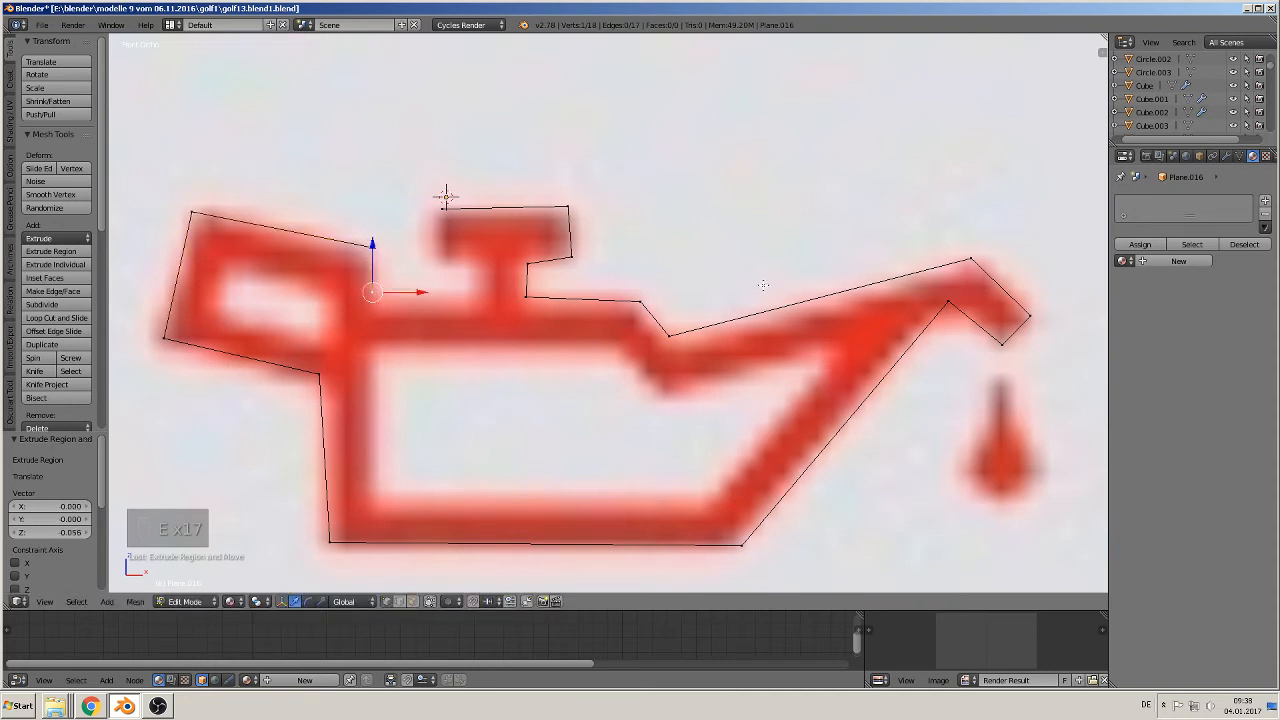
Extrude the outline along the can's upper left edge, up the stem and under the cap, and close it with an edge
{"action": "key", "text": "e"}
{"action": "left_click", "coordinate": [866, 283]}
{"action": "key", "text": "e"}
{"action": "left_click", "coordinate": [866, 259]}
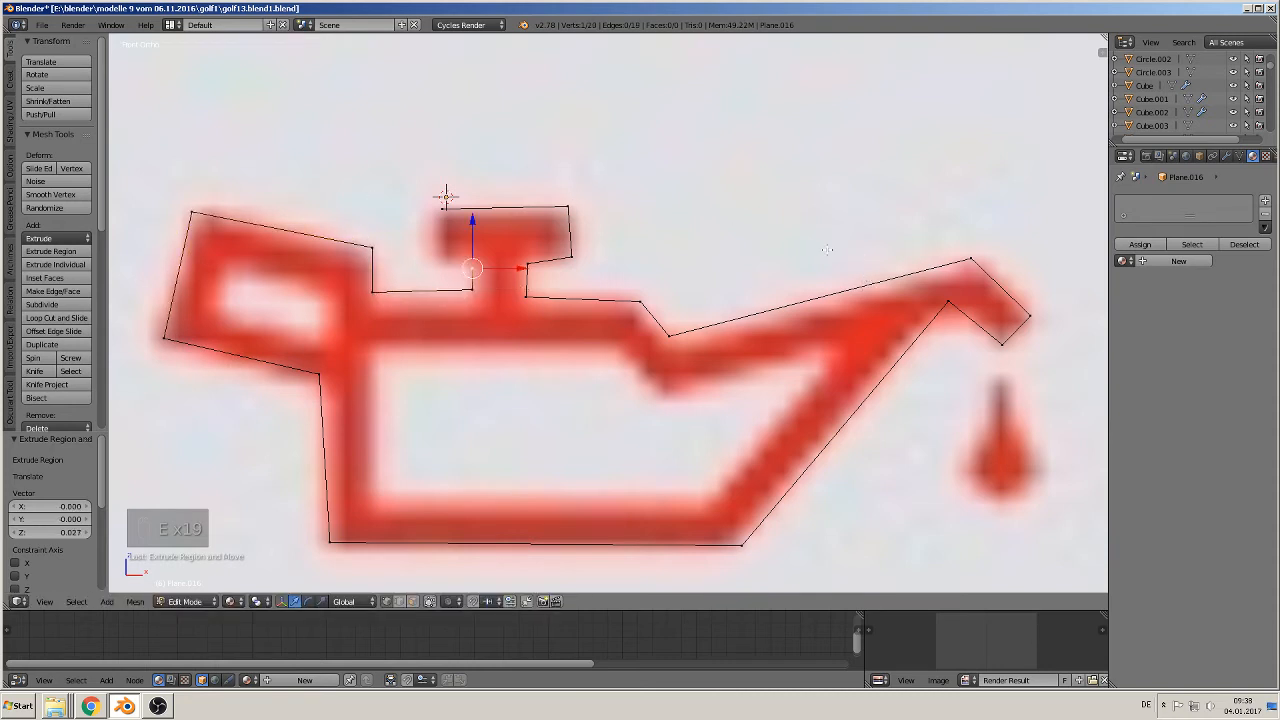
{"action": "key", "text": "e"}
{"action": "left_click", "coordinate": [778, 245]}
{"action": "right_click", "coordinate": [442, 206], "text": "shift"}
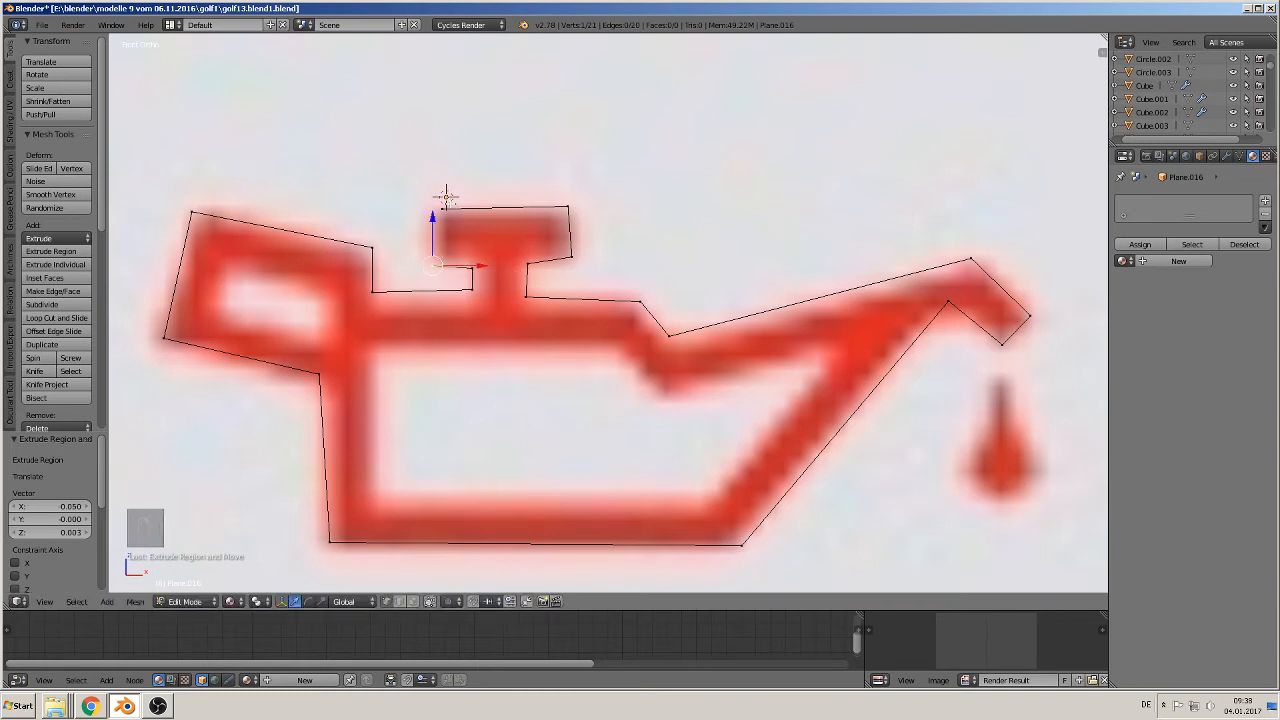
{"action": "key", "text": "f"}
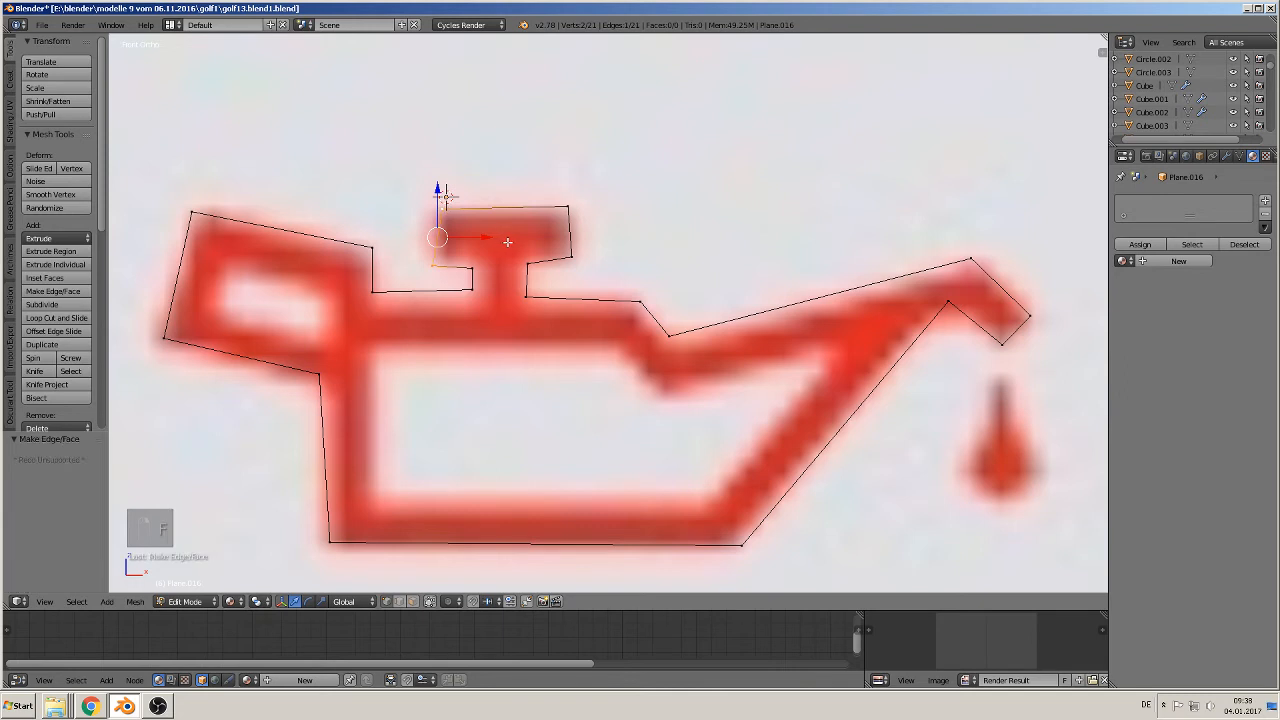
Move the cap's upper left vertex by -0.013 along X
{"action": "right_click", "coordinate": [446, 196]}
{"action": "key", "text": "g"}
{"action": "key", "text": "x"}
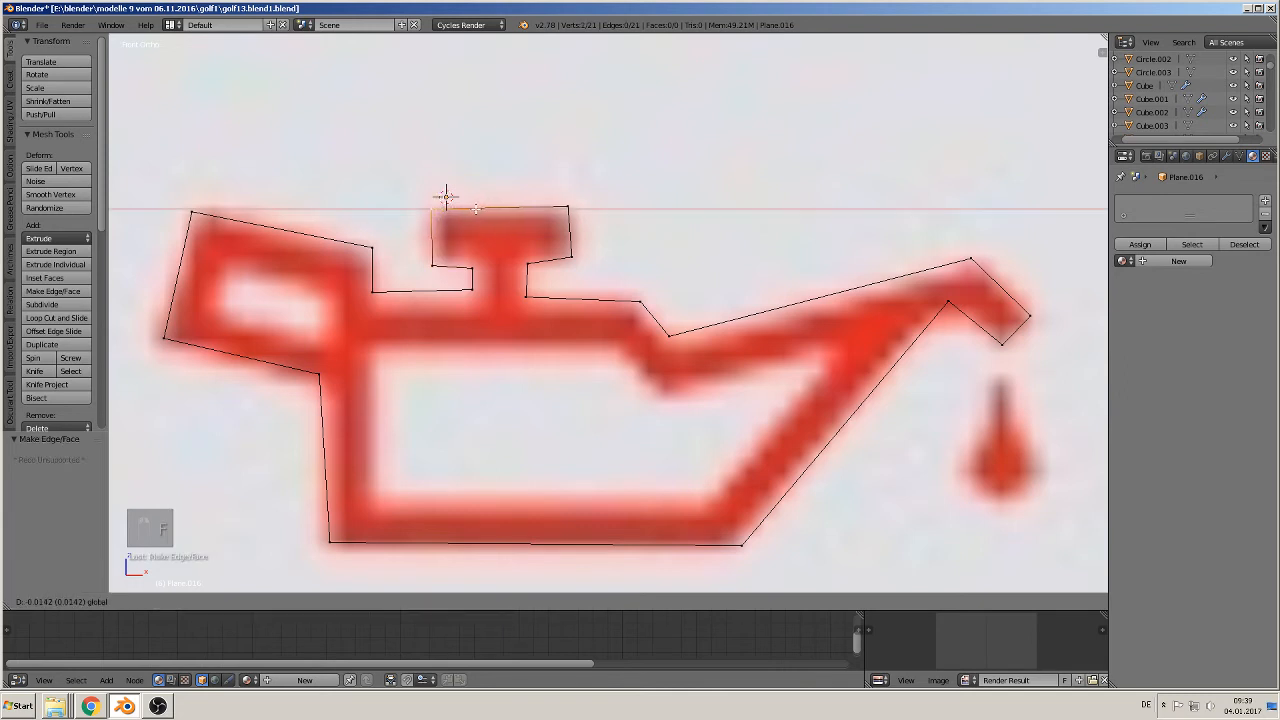
{"action": "left_click", "coordinate": [446, 196]}
Square the cap's right side by moving its upper vertex -0.003 along Z and its lower vertex -0.005 along X
{"action": "right_click", "coordinate": [567, 207]}
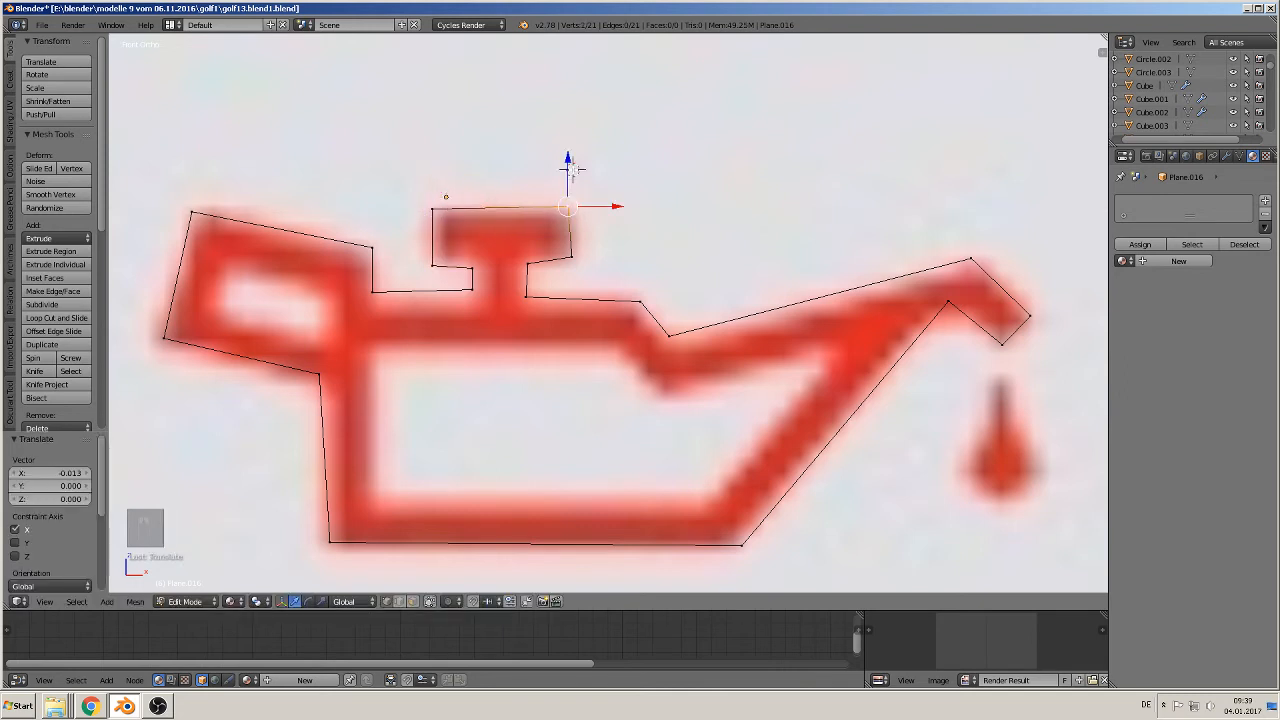
{"action": "key", "text": "g"}
{"action": "key", "text": "z"}
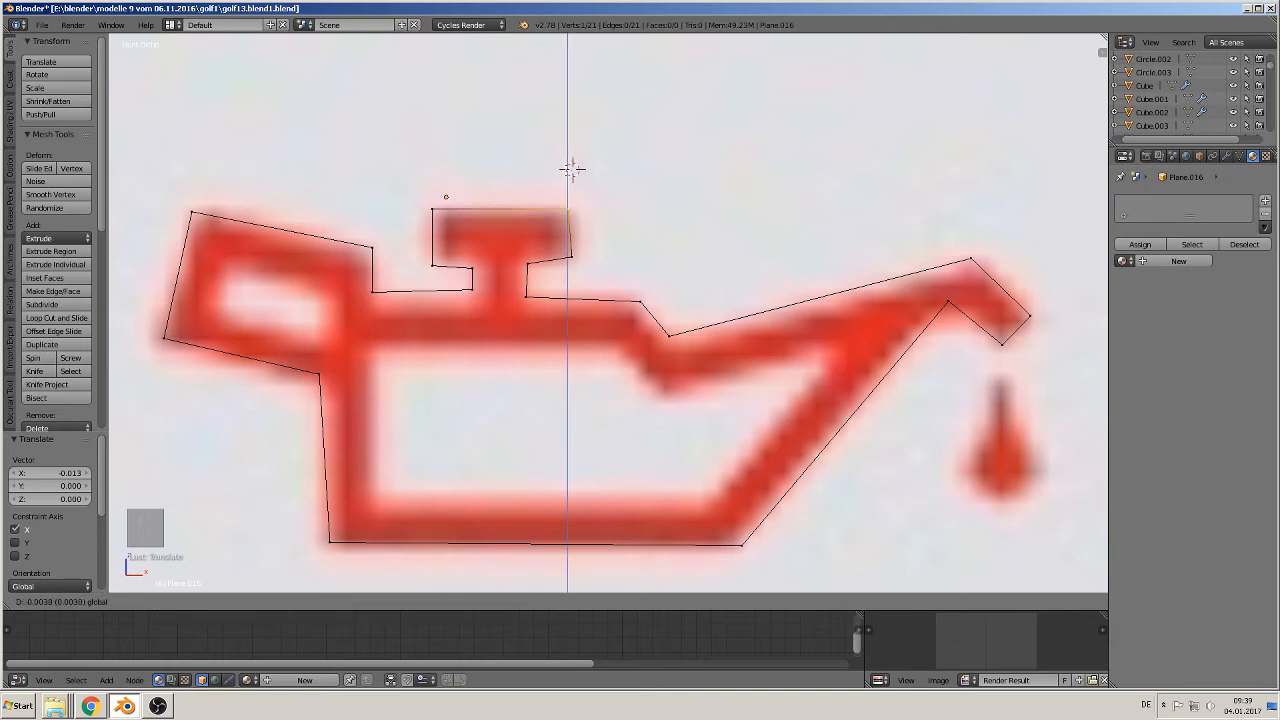
{"action": "left_click", "coordinate": [572, 169]}
{"action": "key", "text": "g"}
{"action": "key", "text": "x"}
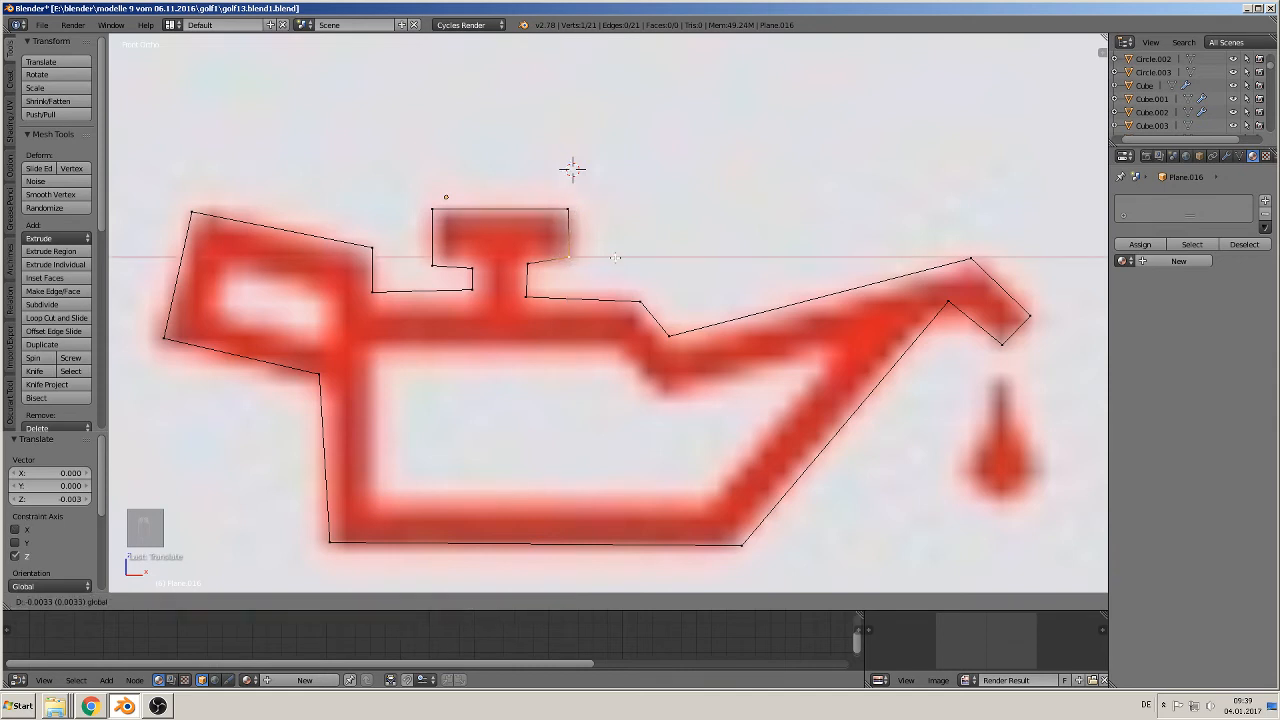
{"action": "left_click", "coordinate": [572, 169]}
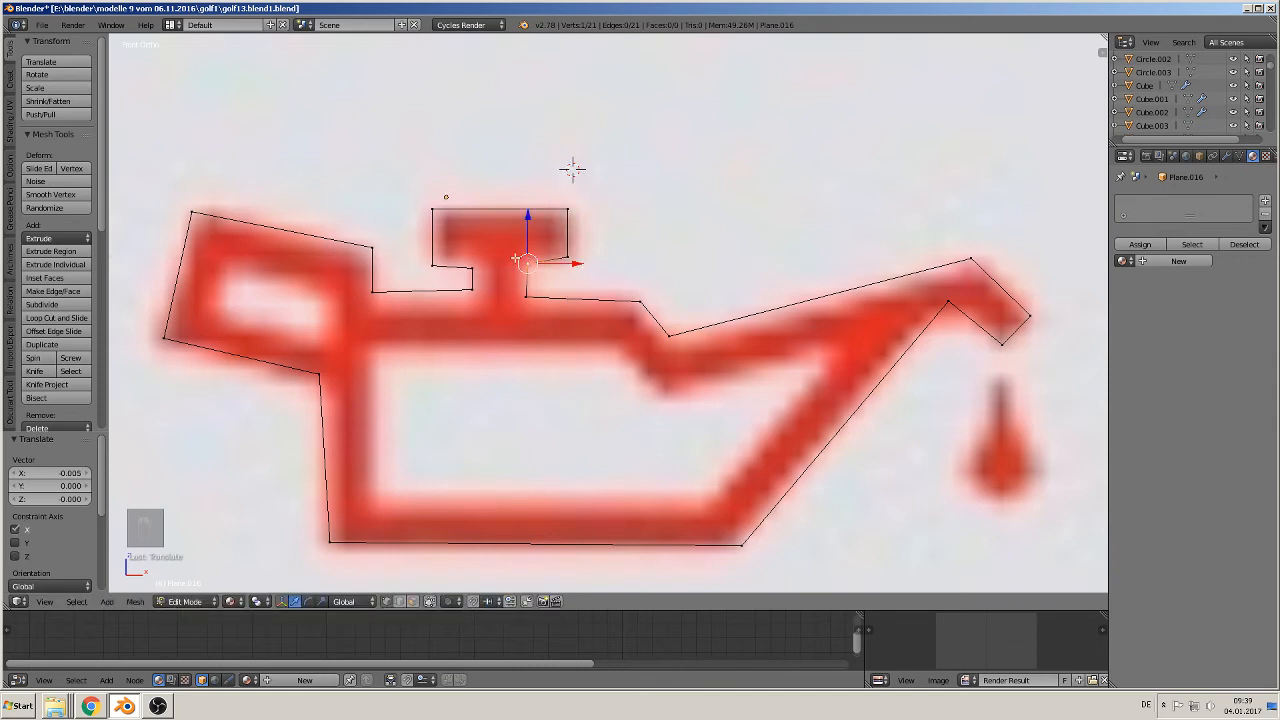
Level the cap's underside along Z, raising the right stem vertex 0.009, the two left vertices 0.011 and the left stem vertex another 0.003
{"action": "key", "text": "g"}
{"action": "key", "text": "z"}
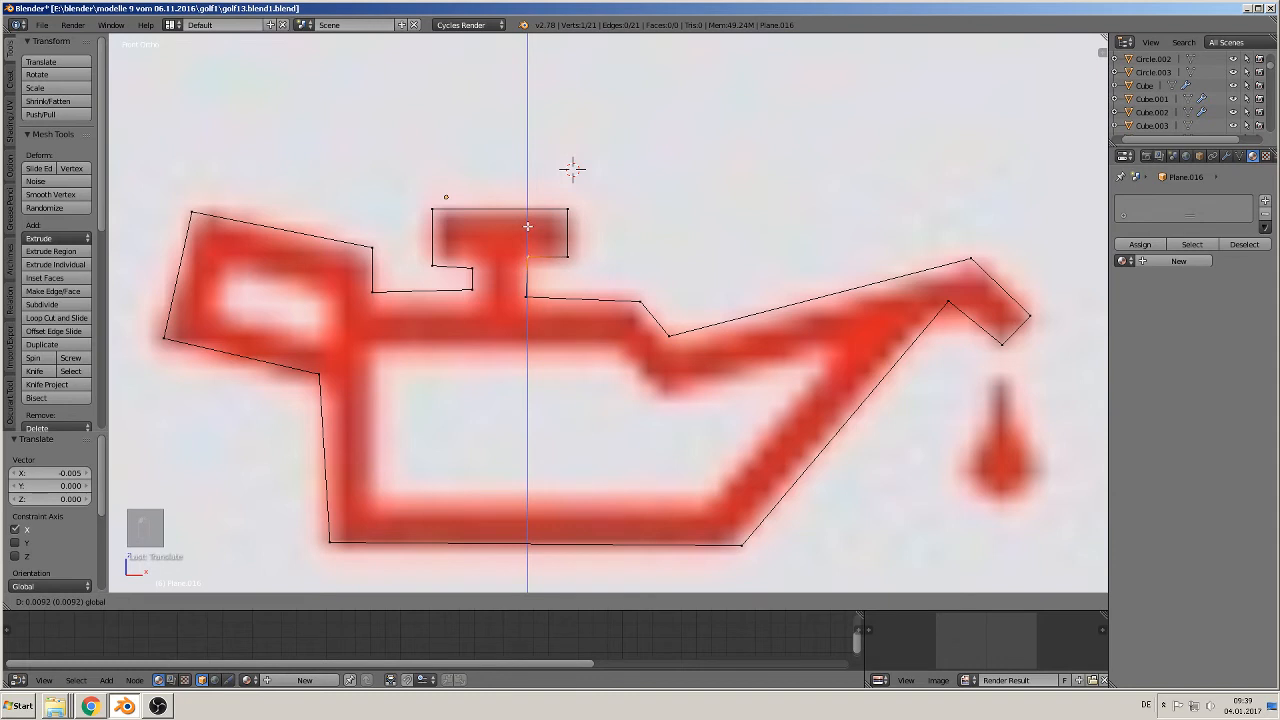
{"action": "left_click", "coordinate": [572, 169]}
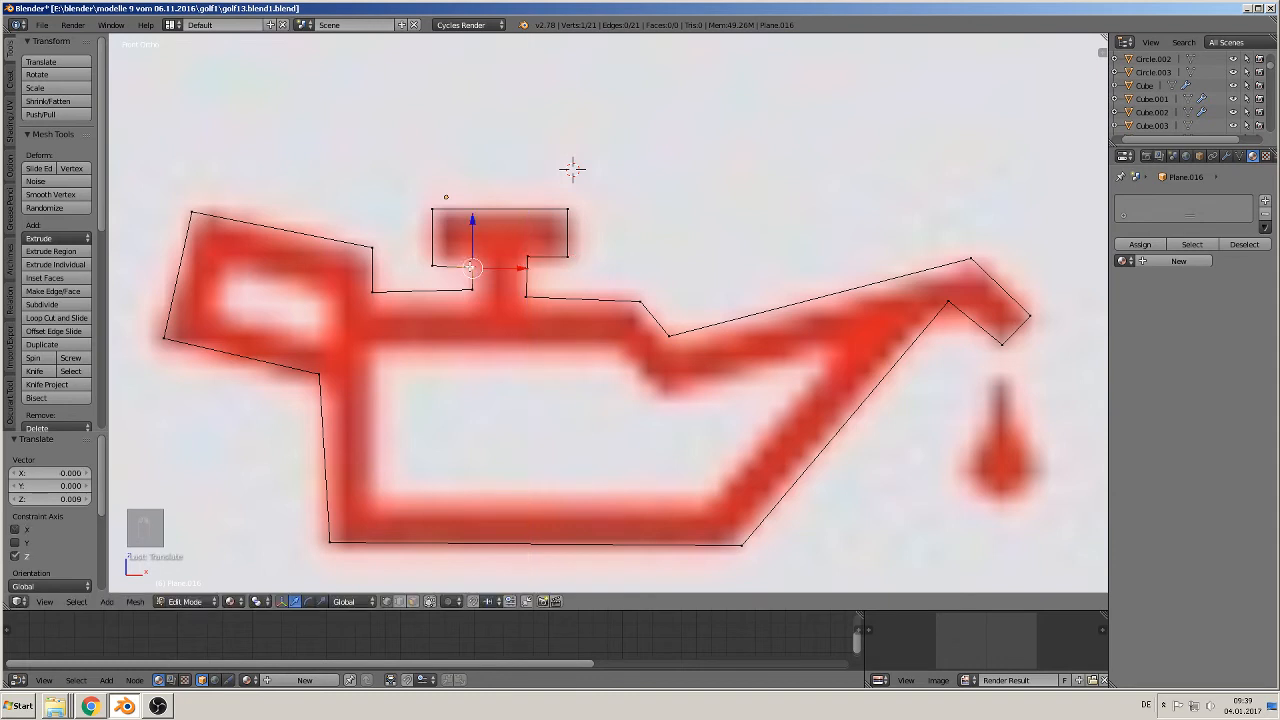
{"action": "left_click", "coordinate": [433, 267], "text": "shift"}
{"action": "key", "text": "g"}
{"action": "key", "text": "z"}
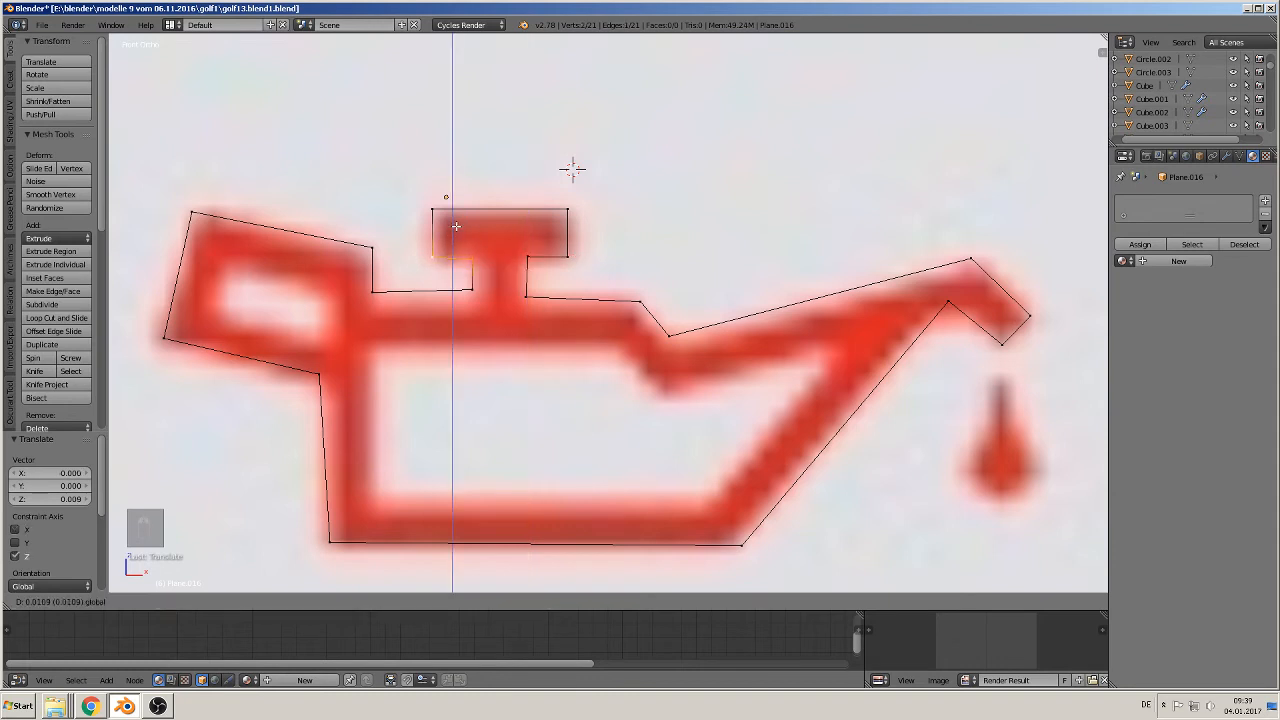
{"action": "left_click", "coordinate": [456, 227]}
{"action": "right_click", "coordinate": [463, 229]}
{"action": "left_click_drag", "start_coordinate": [472, 213], "coordinate": [473, 216]}
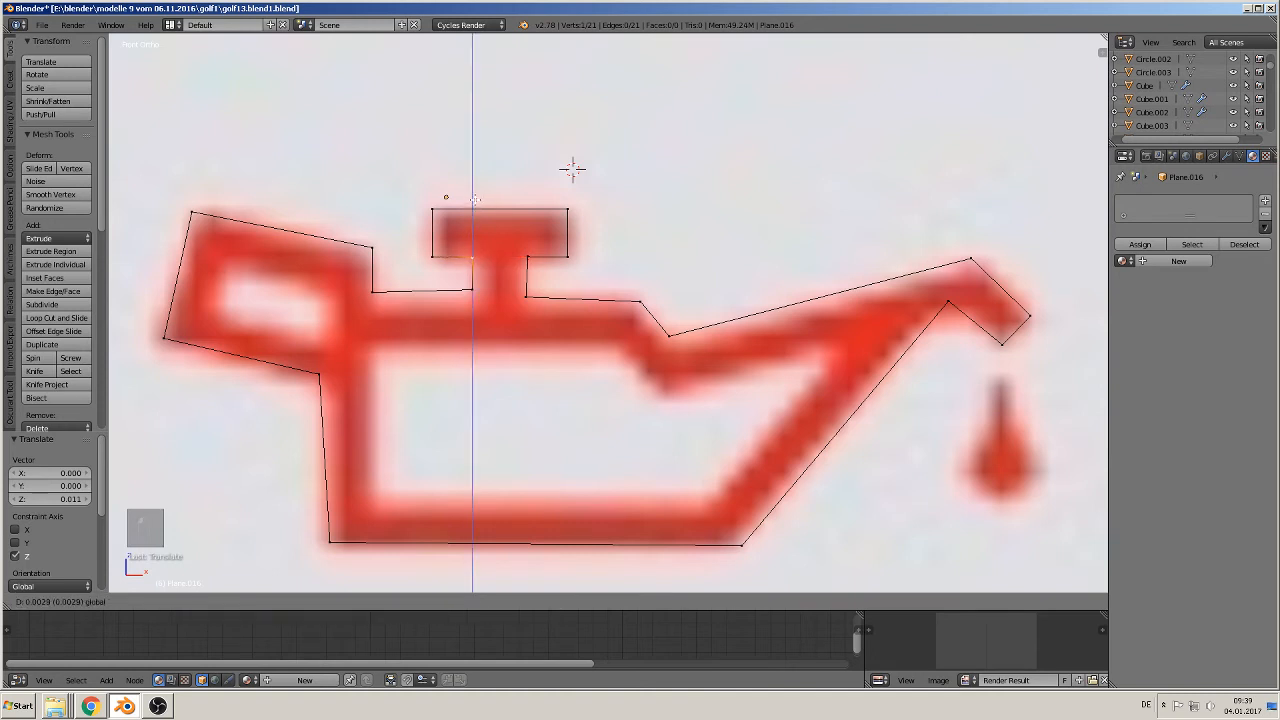
{"action": "left_click", "coordinate": [474, 197]}
Make the stem's right edge vertical by scaling its two vertices to 0 along X
{"action": "right_click", "coordinate": [472, 289]}
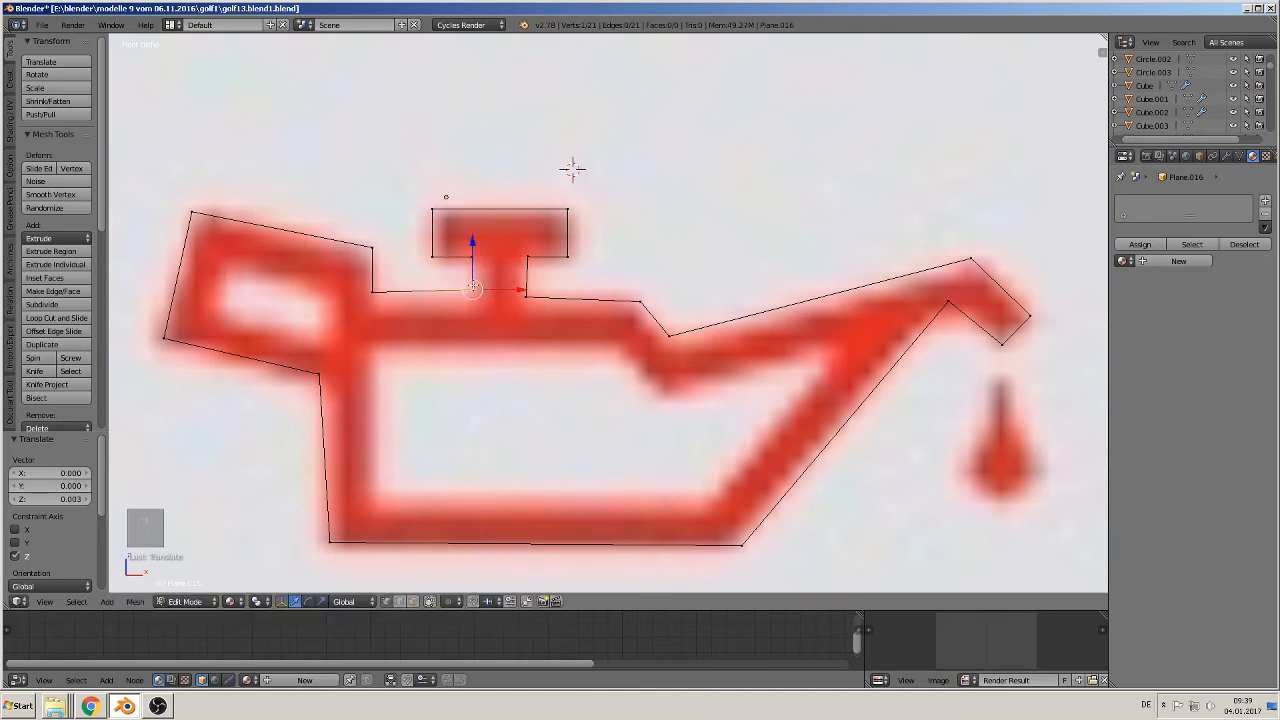
{"action": "right_click", "coordinate": [526, 297]}
{"action": "right_click", "coordinate": [533, 258], "text": "shift"}
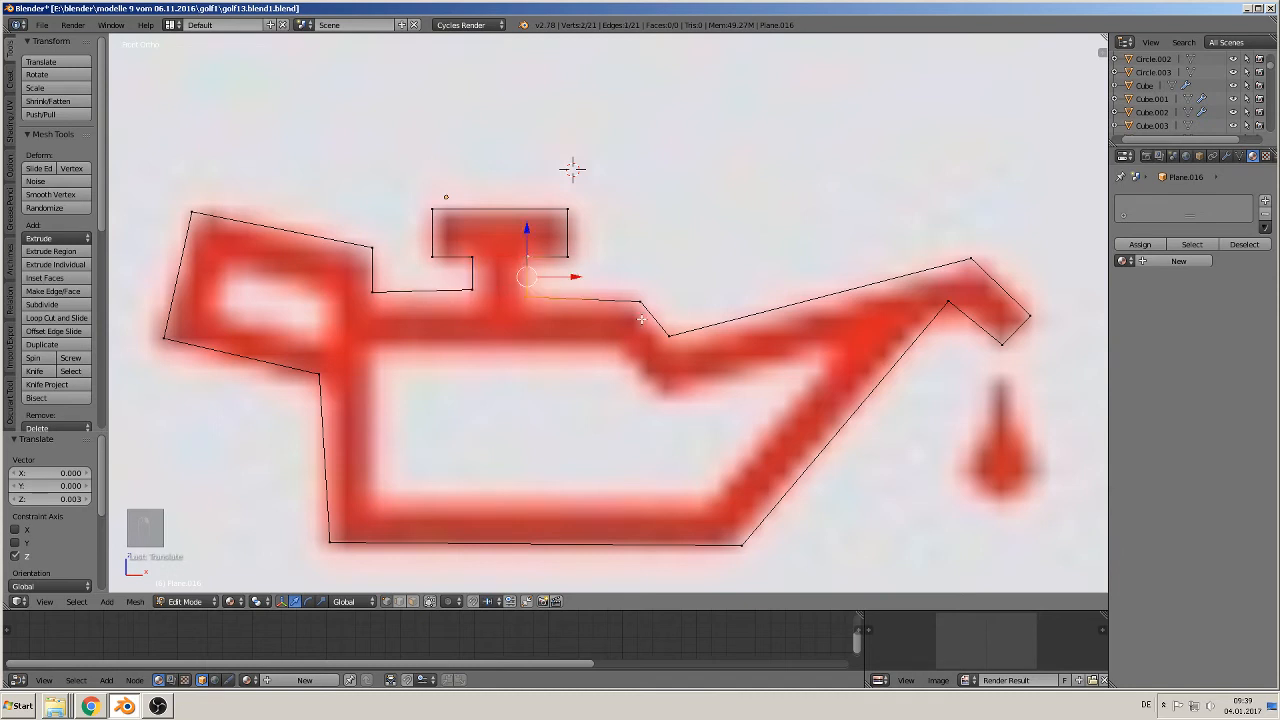
{"action": "key", "text": "s"}
{"action": "key", "text": "x"}
{"action": "key", "text": "0"}
{"action": "key", "text": "Return"}
Flatten the can's top edge between handle and stem by scaling its two vertices to 0 along Z
{"action": "right_click", "coordinate": [472, 289]}
{"action": "right_click", "coordinate": [372, 291]}
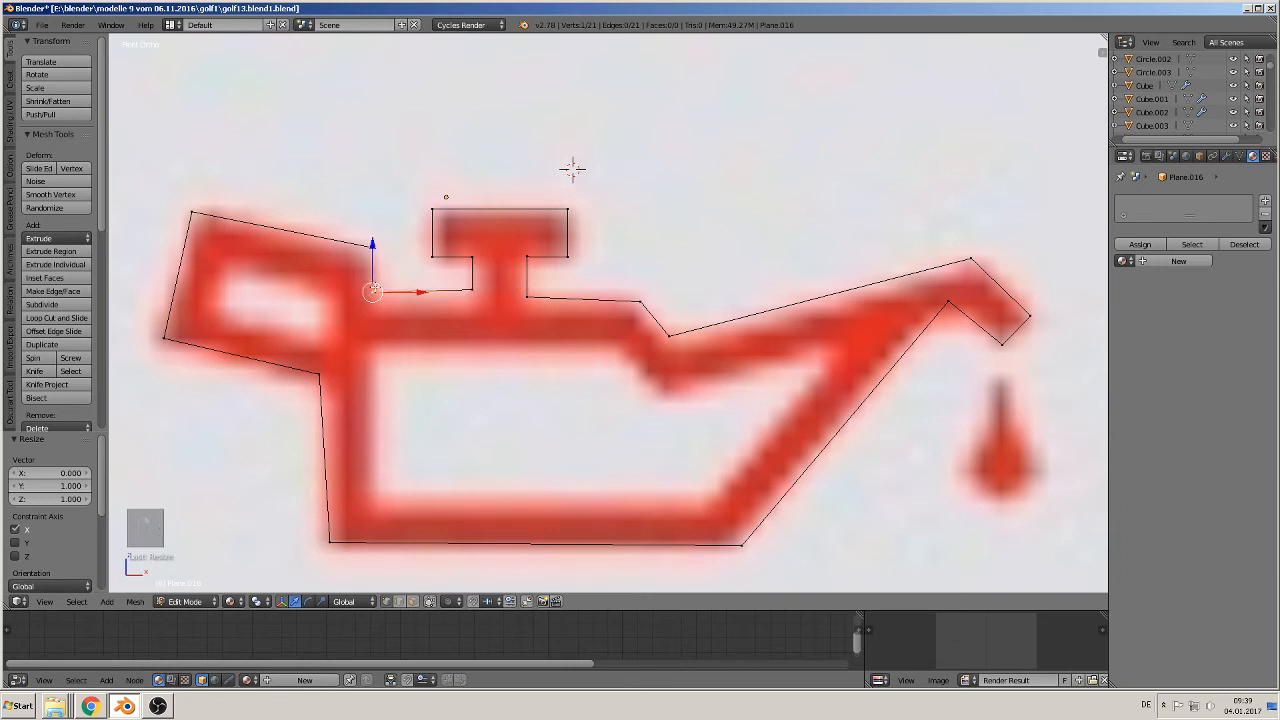
{"action": "right_click", "coordinate": [472, 291], "text": "shift"}
{"action": "key", "text": "s"}
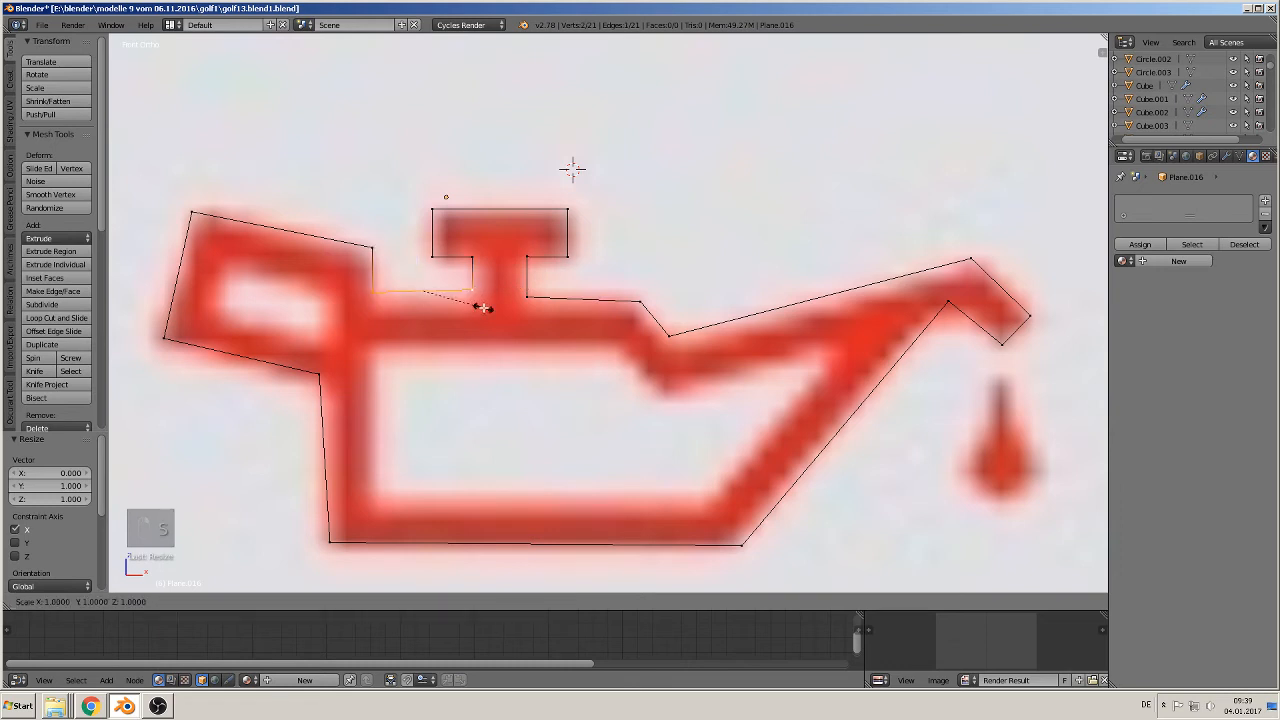
{"action": "key", "text": "z"}
{"action": "key", "text": "0"}
{"action": "key", "text": "Return"}
Flatten the can's top edge right of the stem by scaling to 0 along Z, and raise it 0.011 along Z
{"action": "right_click", "coordinate": [562, 303]}
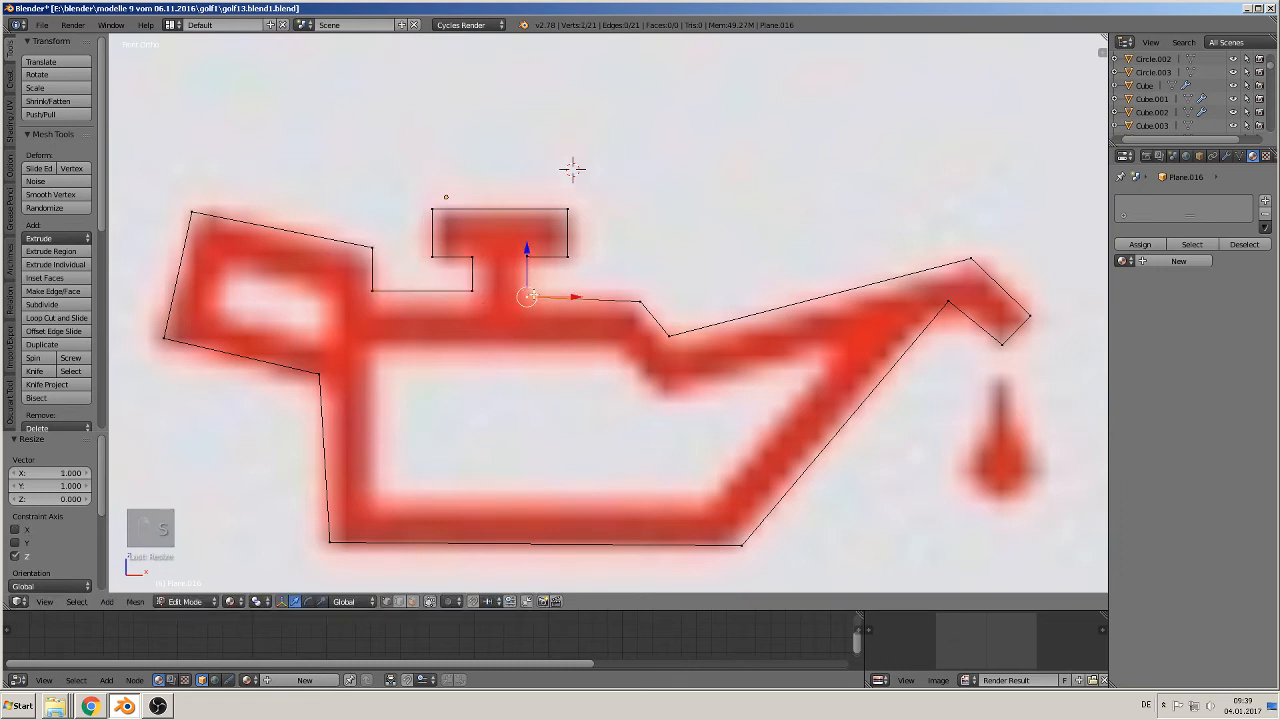
{"action": "right_click", "coordinate": [640, 297], "text": "shift"}
{"action": "key", "text": "s"}
{"action": "key", "text": "z"}
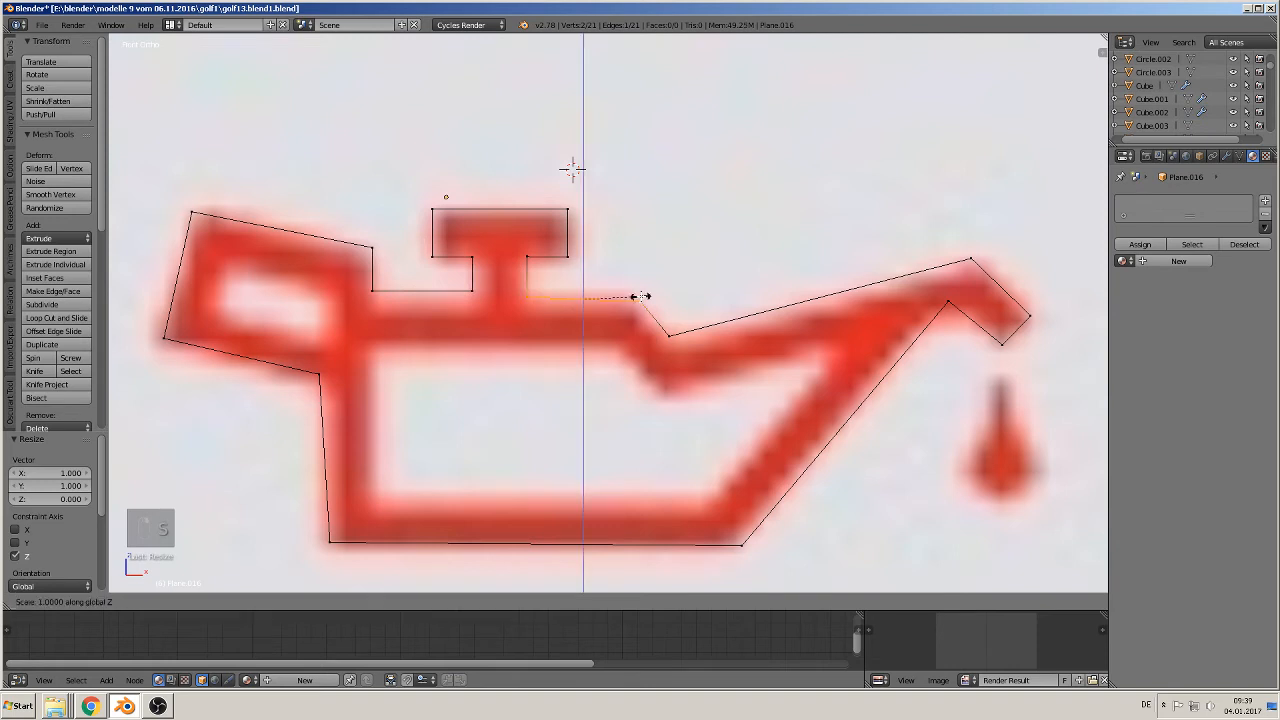
{"action": "key", "text": "0"}
{"action": "key", "text": "Return"}
{"action": "key", "text": "g"}
{"action": "key", "text": "z"}
{"action": "left_click", "coordinate": [663, 359]}
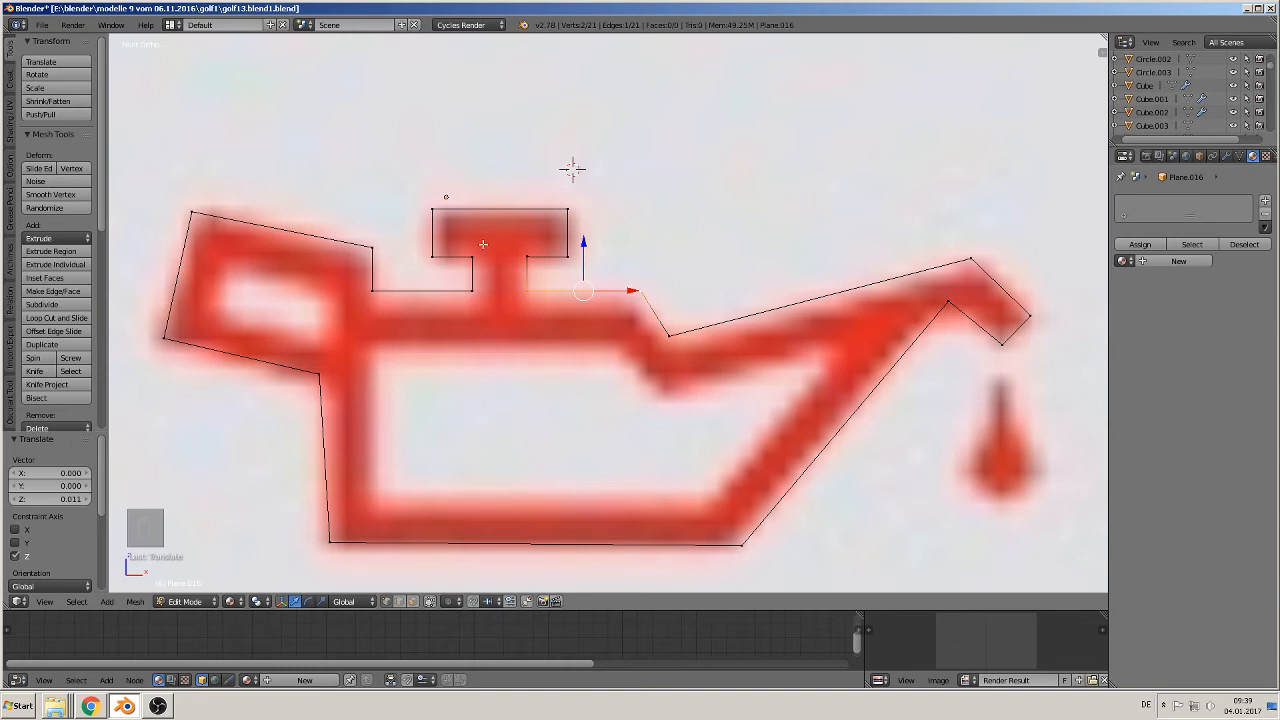
Trace the handle's inner opening as a closed four-vertex loop, starting from a duplicated outer corner vertex, and lower its bottom-left vertex 0.006 along Z
{"action": "key", "text": "a"}
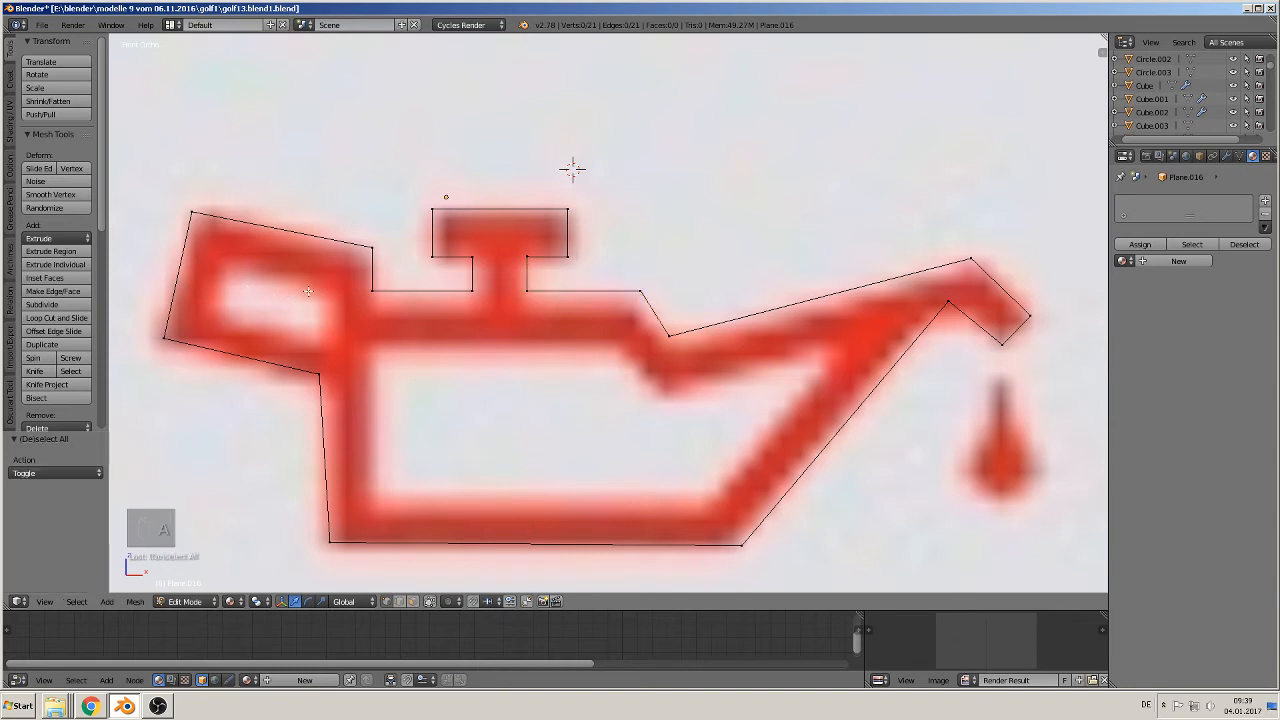
{"action": "right_click", "coordinate": [197, 214]}
{"action": "key", "text": "shift+d"}
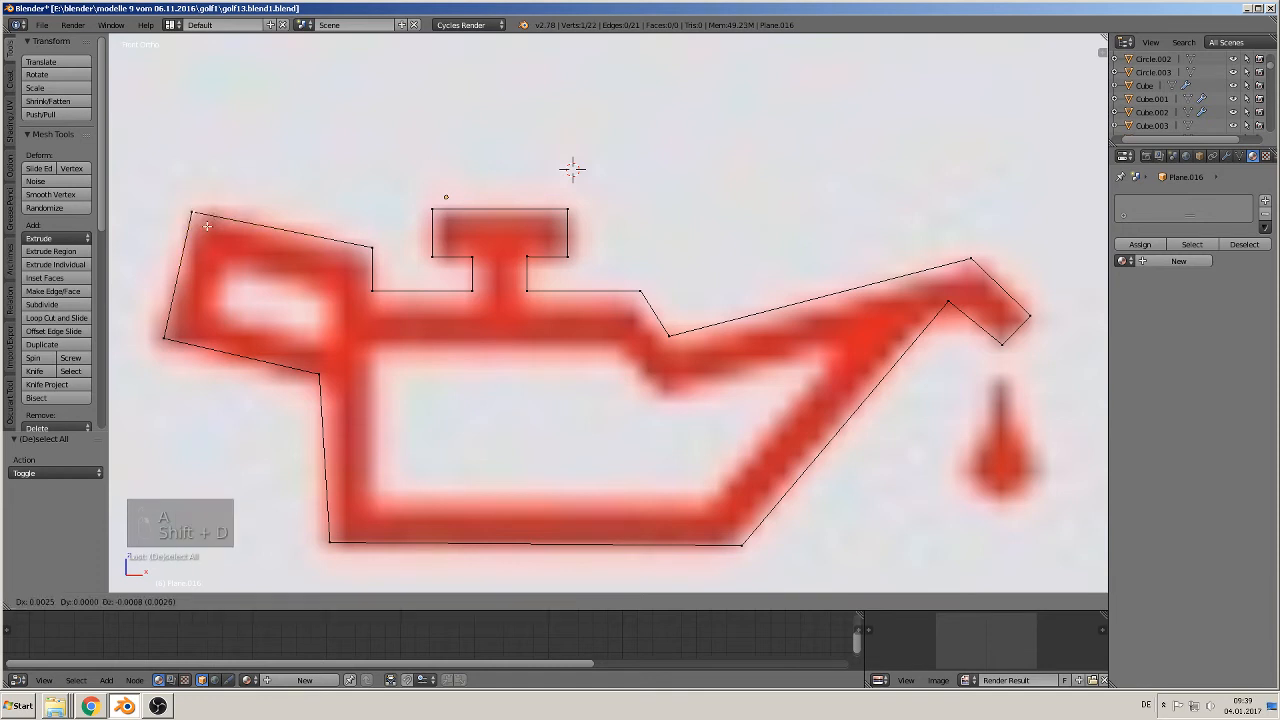
{"action": "left_click", "coordinate": [237, 281]}
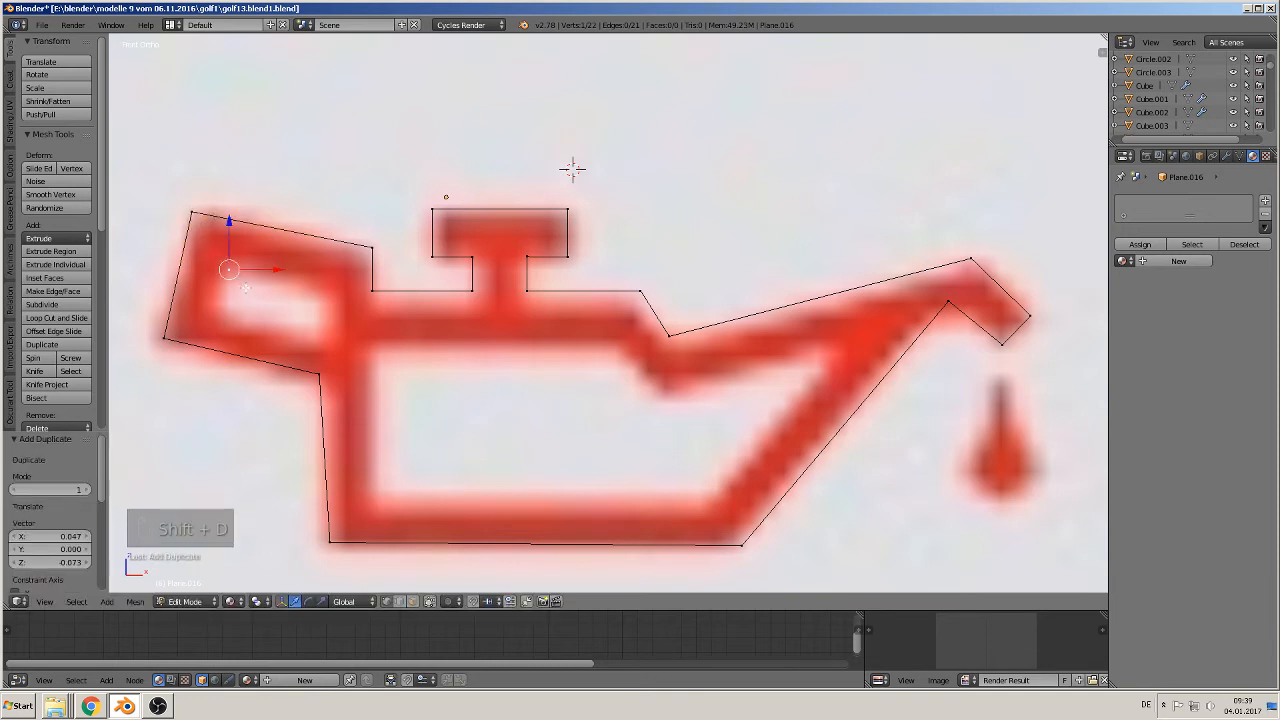
{"action": "key", "text": "e"}
{"action": "left_click", "coordinate": [338, 306]}
{"action": "key", "text": "e"}
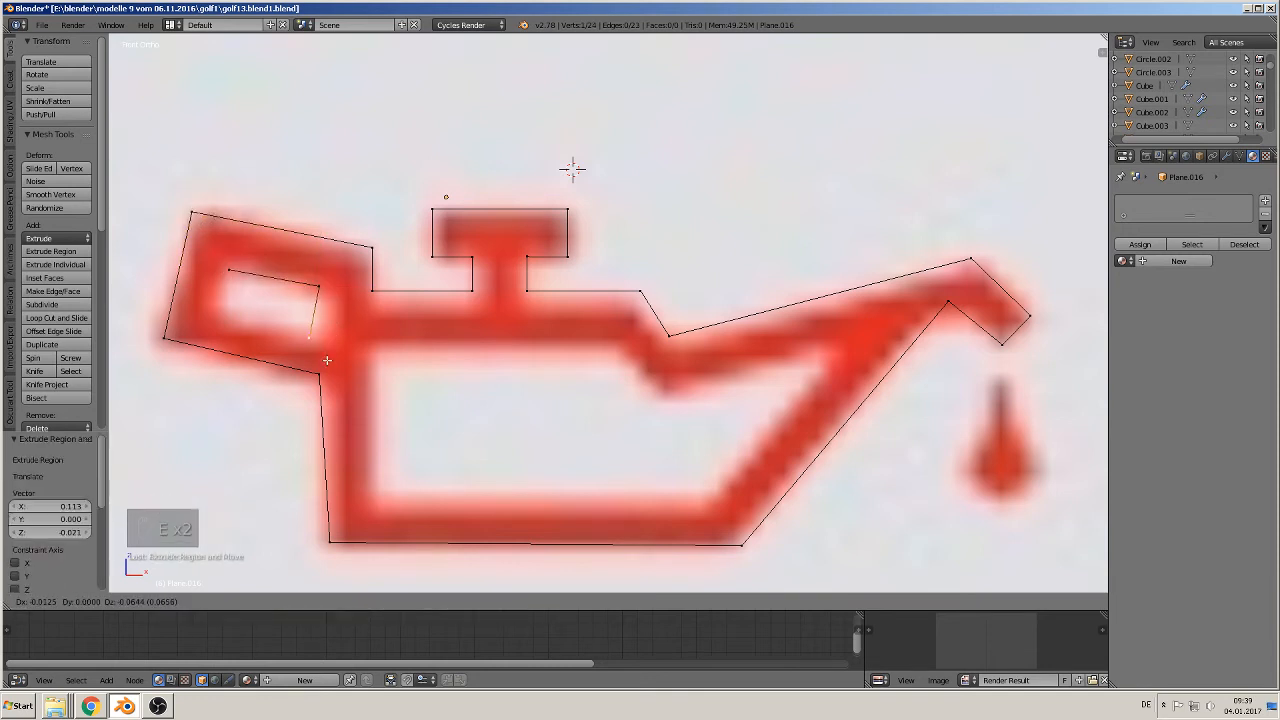
{"action": "left_click", "coordinate": [327, 360]}
{"action": "key", "text": "e"}
{"action": "left_click", "coordinate": [237, 334]}
{"action": "left_click", "coordinate": [225, 268], "text": "shift"}
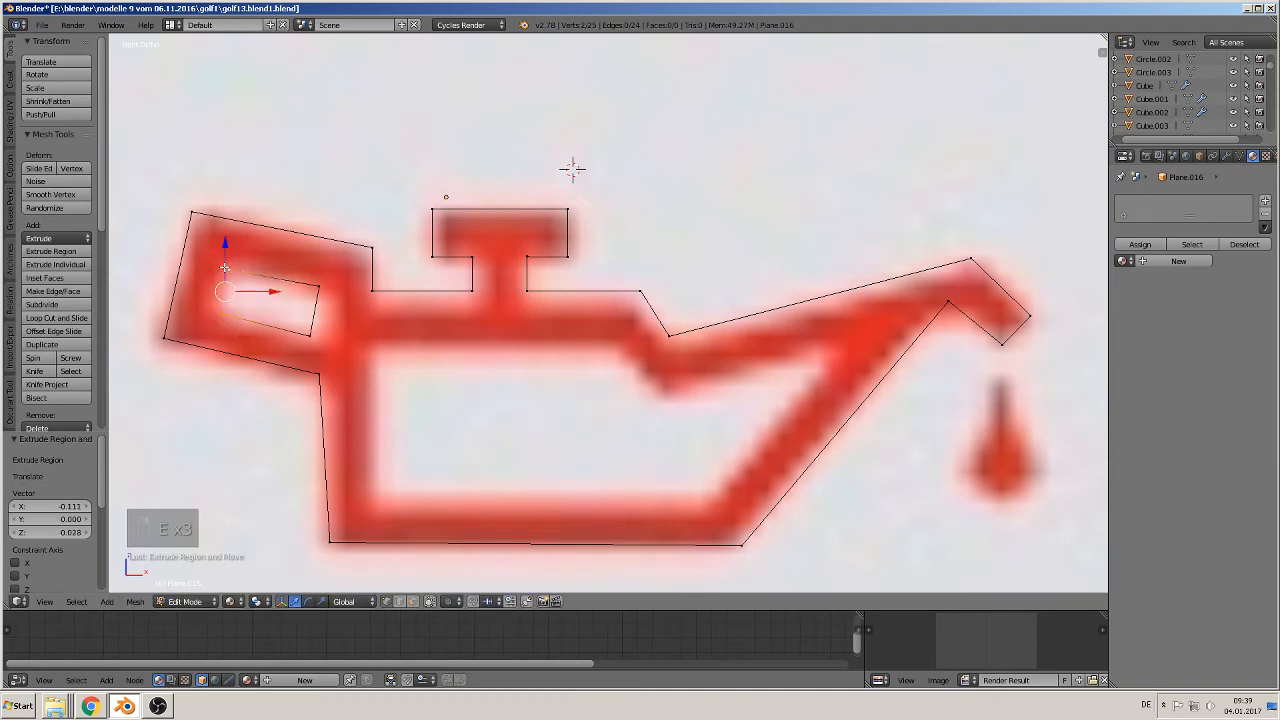
{"action": "key", "text": "f"}
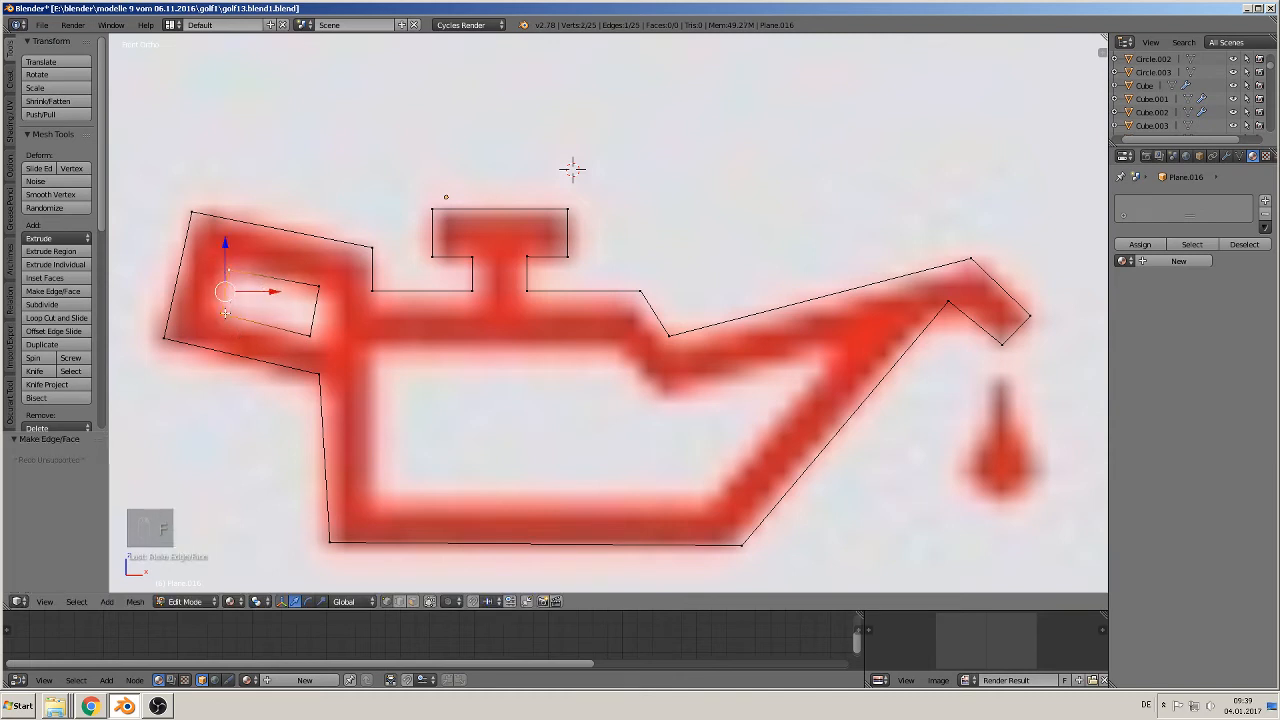
{"action": "right_click", "coordinate": [224, 317]}
{"action": "left_click_drag", "start_coordinate": [216, 262], "coordinate": [216, 268]}
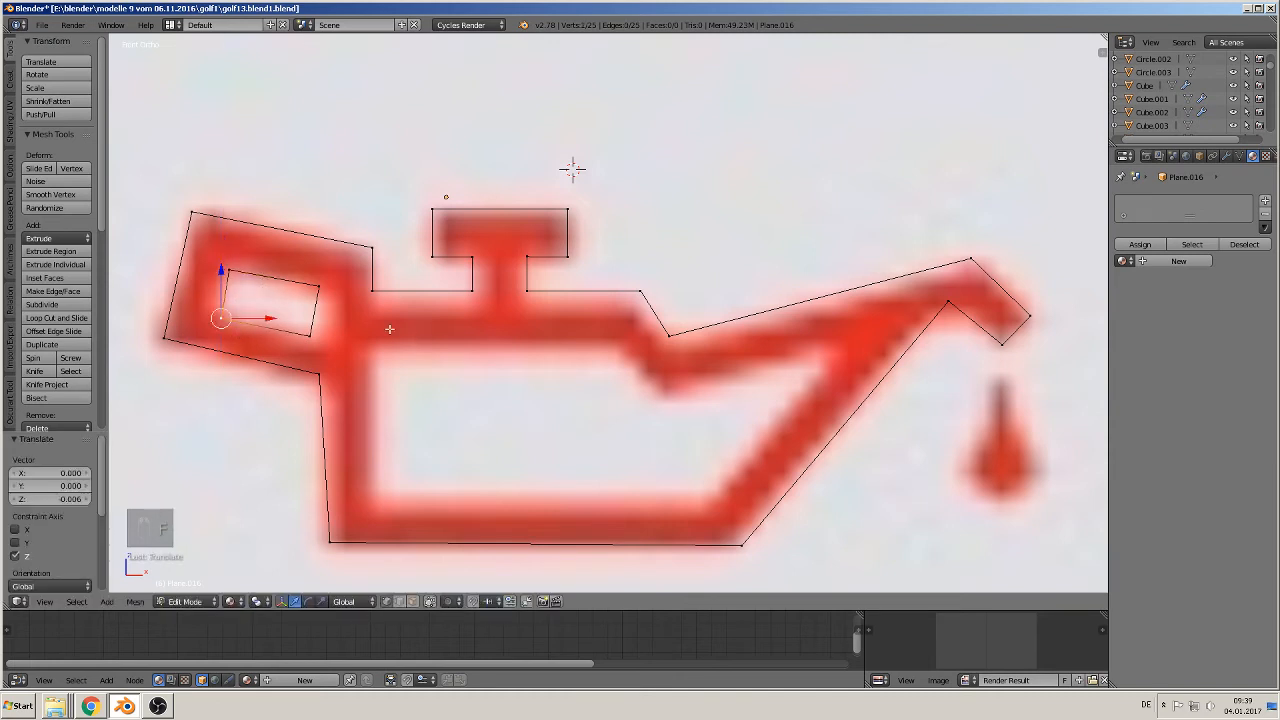
Duplicate a handle-opening vertex to the can's inner upper-left corner and extrude it along the inner top edge and spout underside to the inner tip
{"action": "right_click", "coordinate": [327, 290]}
{"action": "key", "text": "shift+d"}
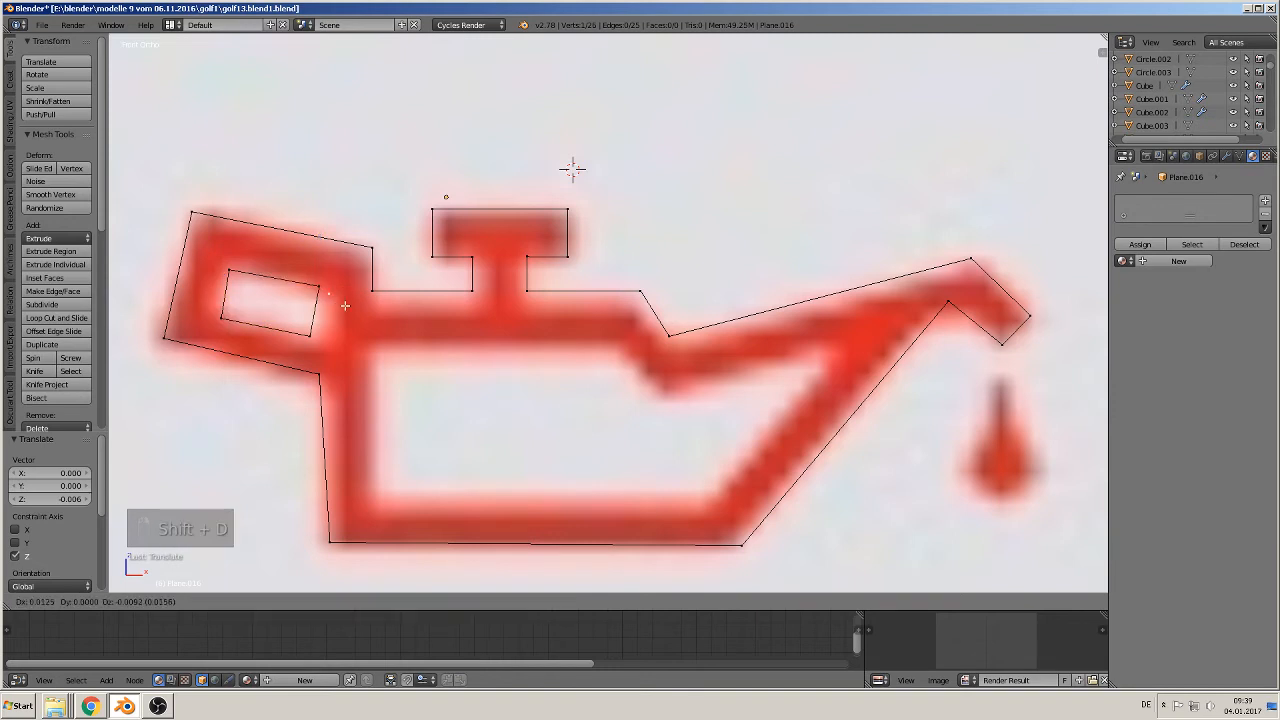
{"action": "left_click", "coordinate": [427, 364]}
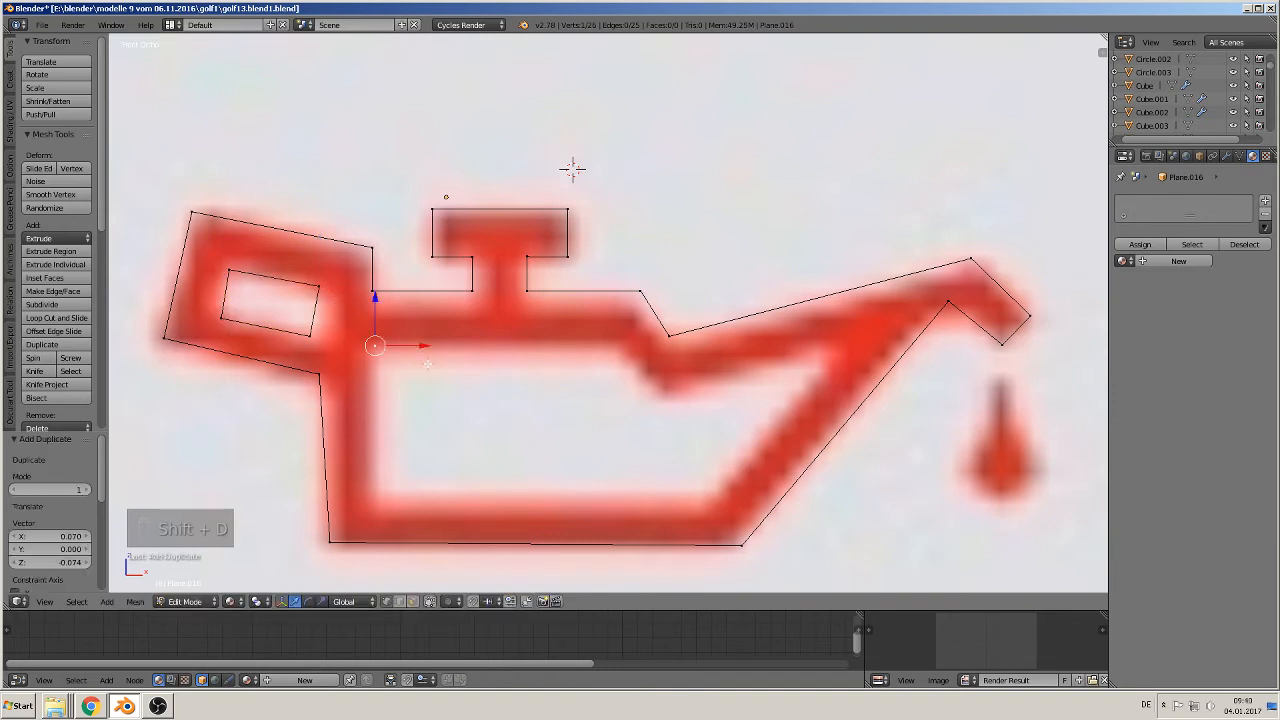
{"action": "key", "text": "e"}
{"action": "left_click", "coordinate": [663, 360]}
{"action": "key", "text": "e"}
{"action": "left_click", "coordinate": [728, 423]}
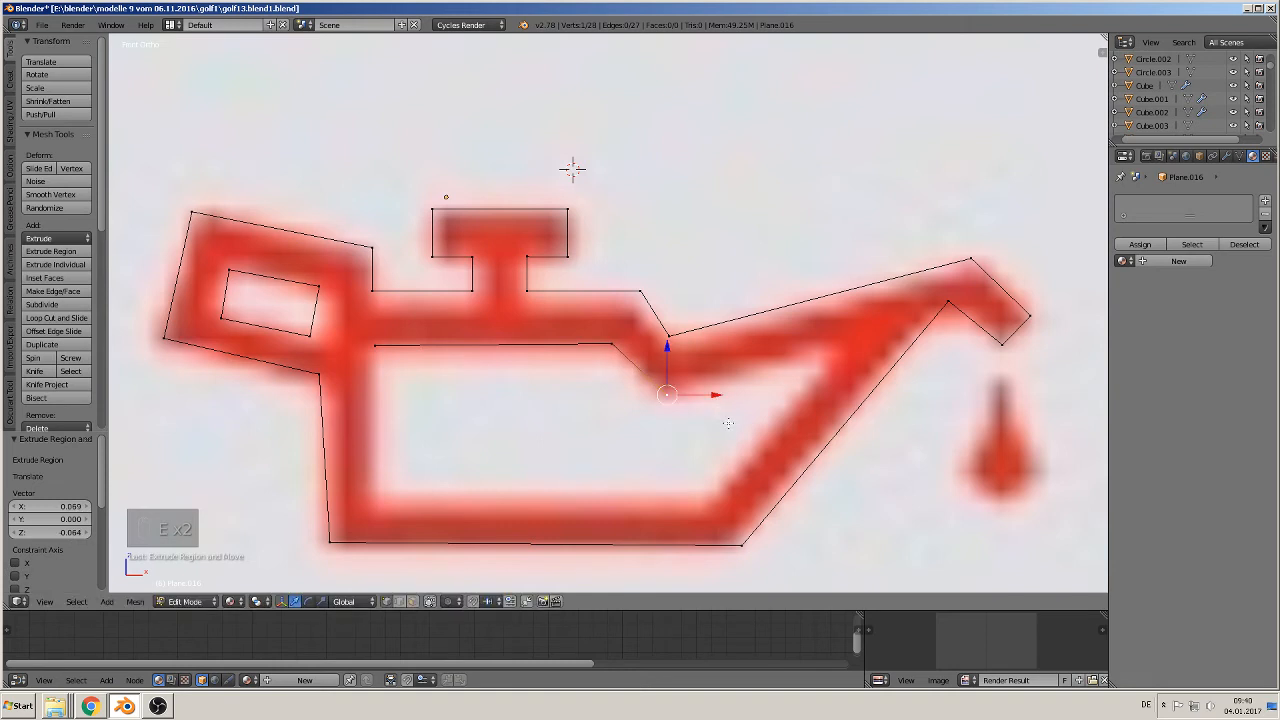
{"action": "key", "text": "e"}
{"action": "left_click", "coordinate": [880, 380]}
Extrude the inner outline down the slanted front and along the bottom, and join its ends into a closed loop at the left side
{"action": "key", "text": "e"}
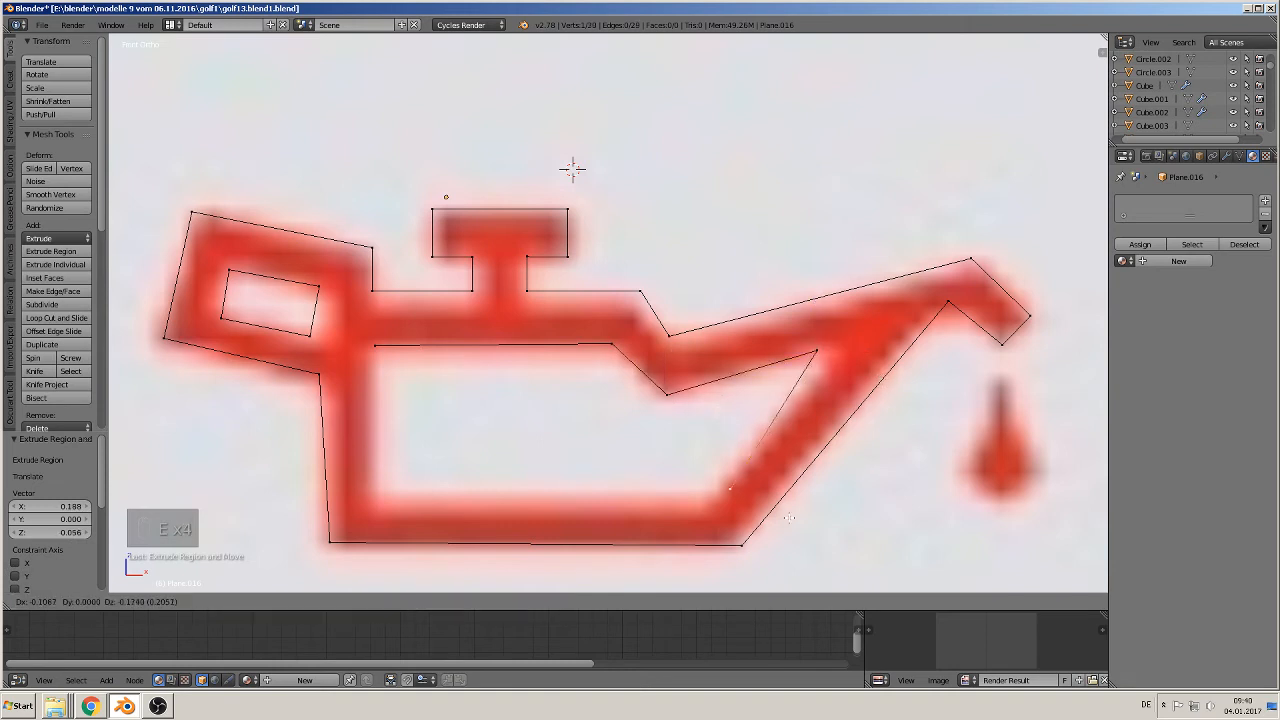
{"action": "left_click", "coordinate": [771, 525]}
{"action": "key", "text": "e"}
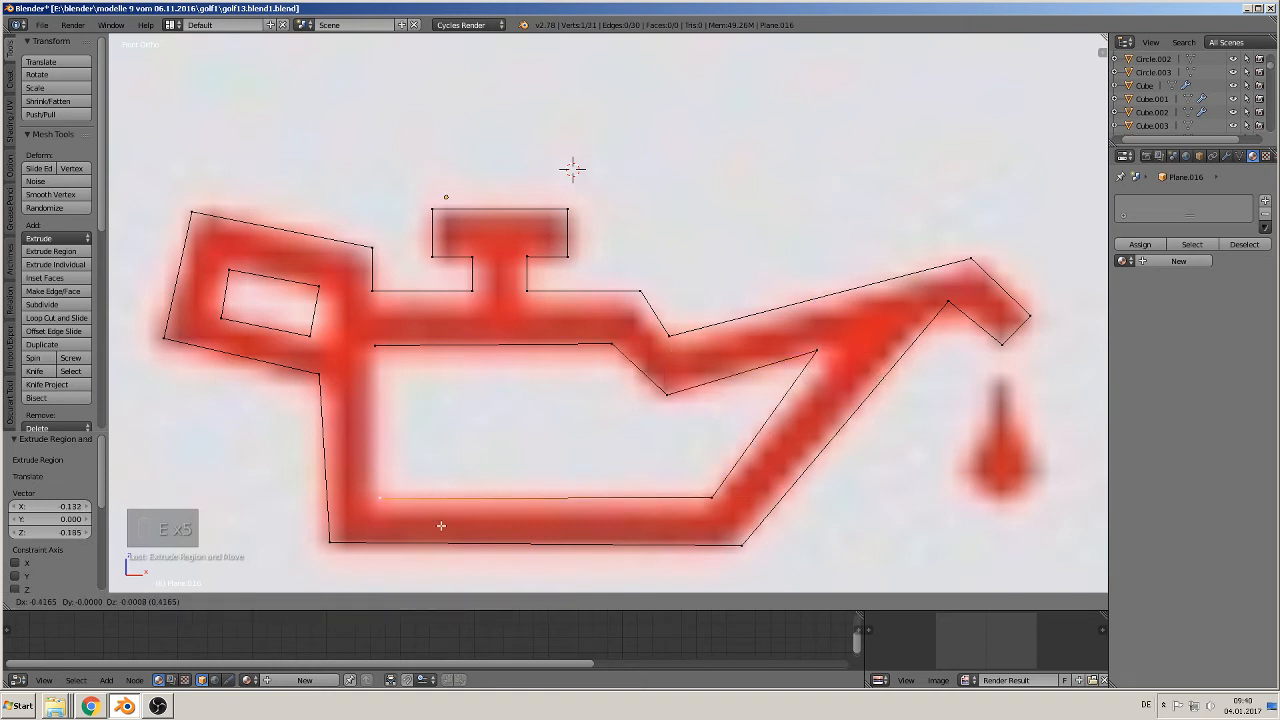
{"action": "left_click", "coordinate": [441, 525]}
{"action": "right_click", "coordinate": [379, 343], "text": "shift"}
{"action": "key", "text": "f"}
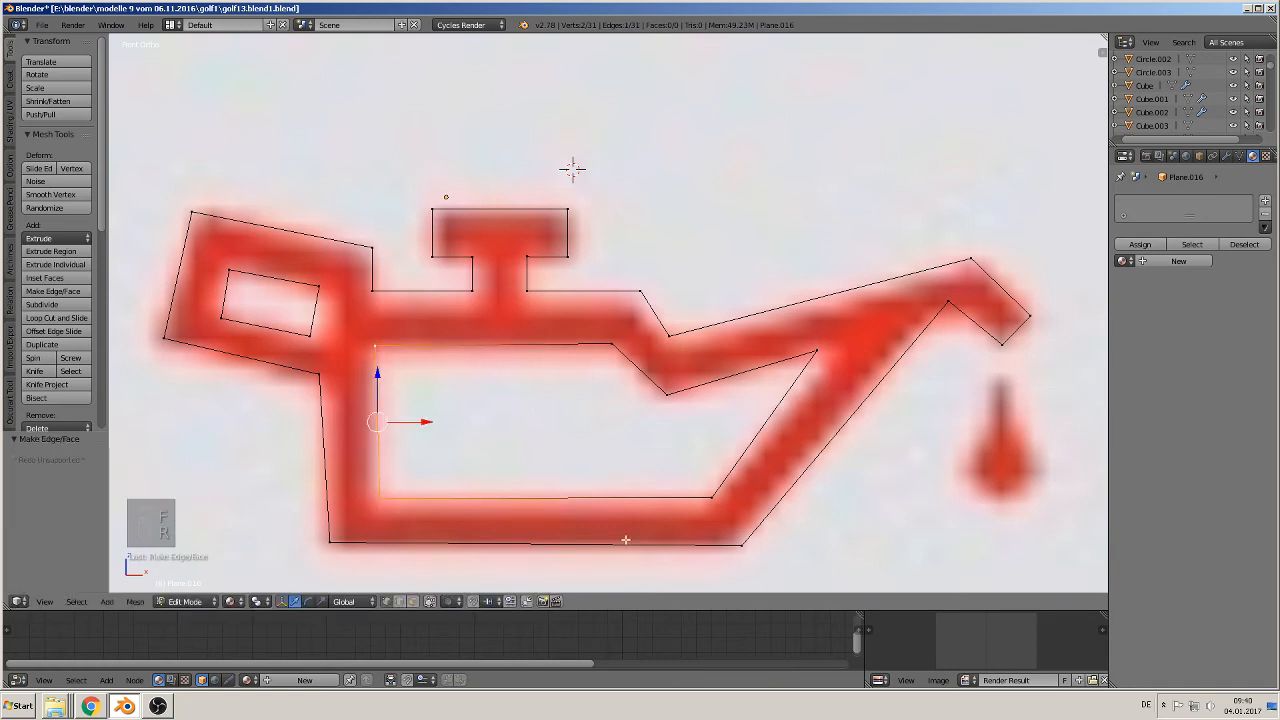
Create faces for the slanted section between the can's top and the spout, and for the cap's stem
{"action": "right_click", "coordinate": [660, 323]}
{"action": "right_click", "coordinate": [656, 367], "text": "shift"}
{"action": "key", "text": "f"}
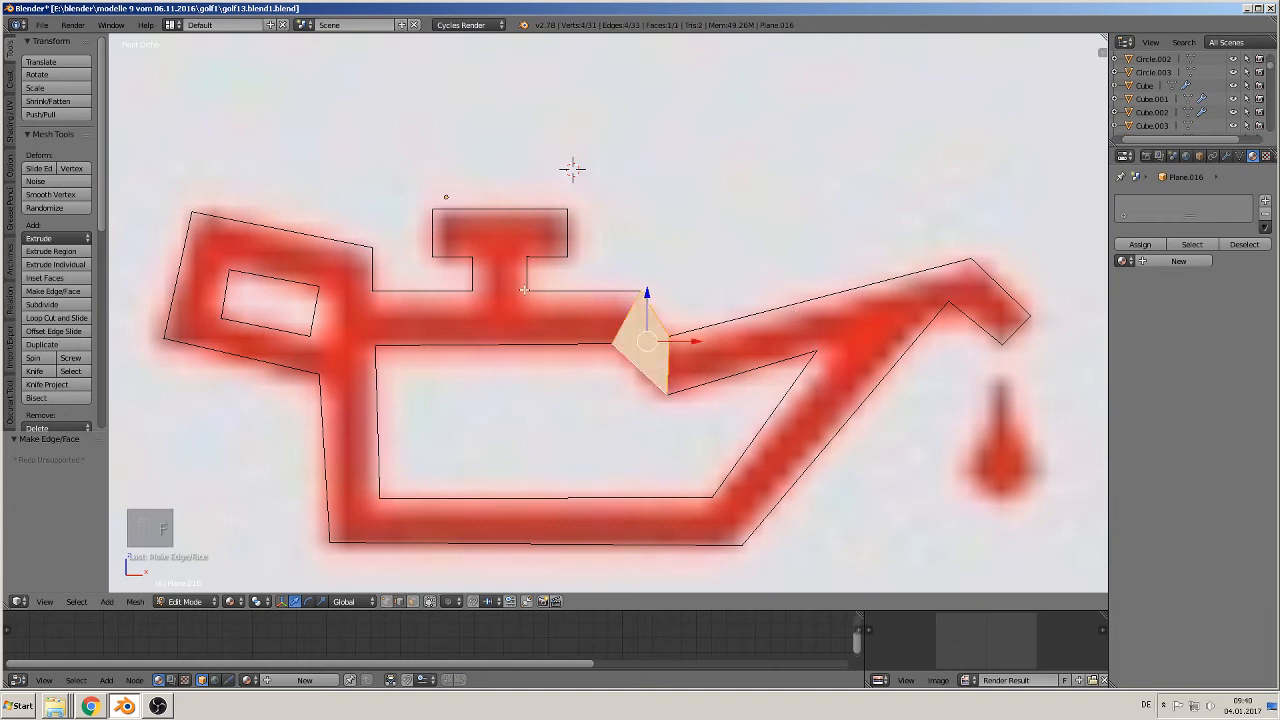
{"action": "right_click", "coordinate": [476, 275]}
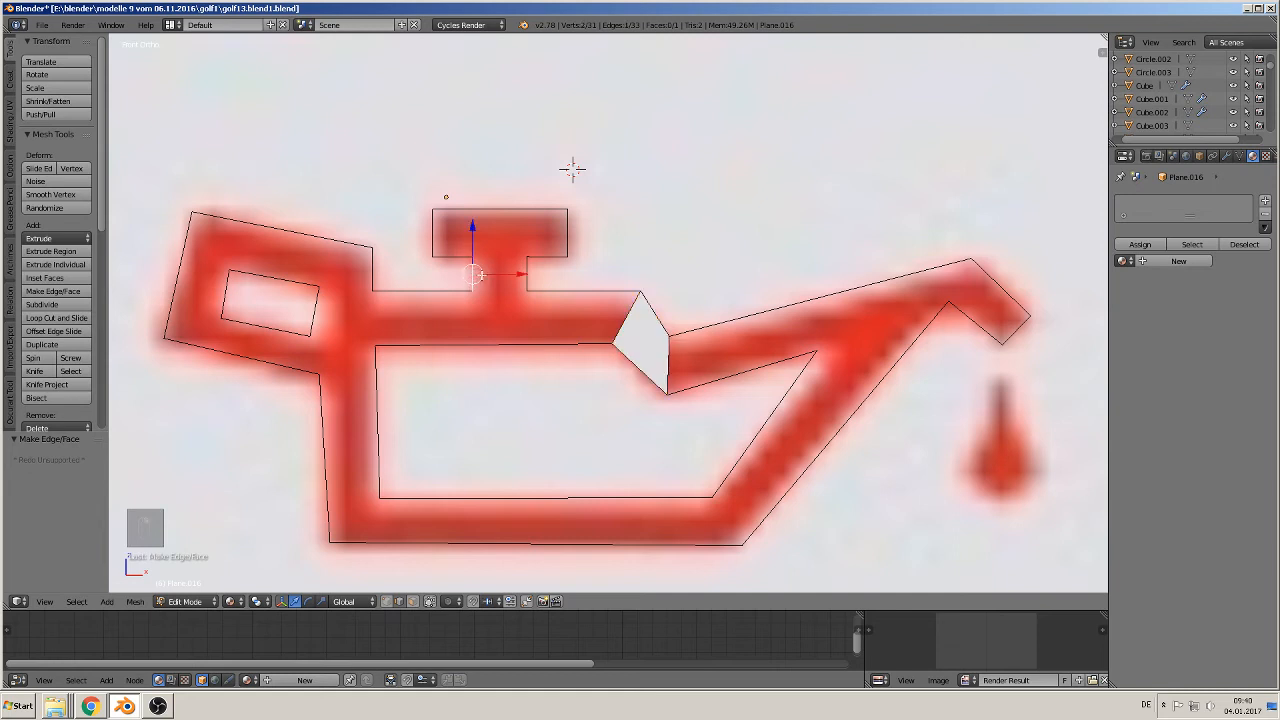
{"action": "right_click", "coordinate": [519, 275], "text": "shift"}
{"action": "key", "text": "f"}
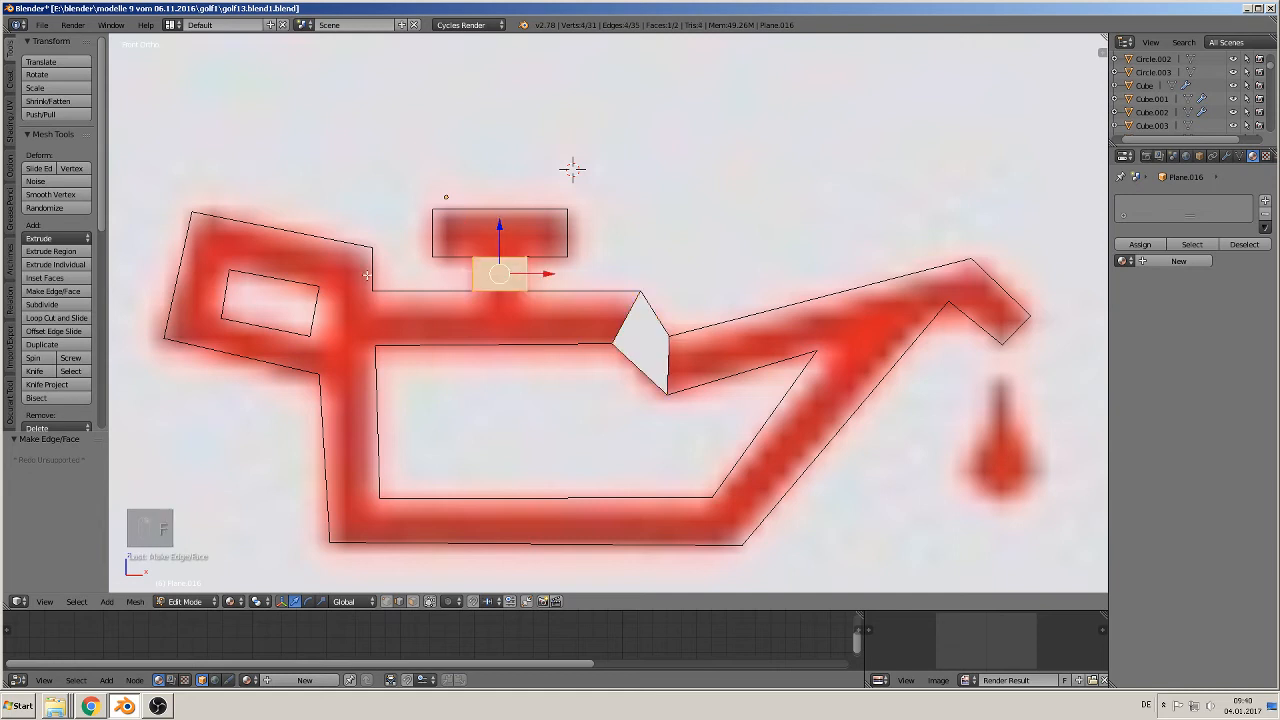
Fill the handle's upper, left and lower bars with faces between its outer and inner outlines
{"action": "right_click", "coordinate": [278, 237]}
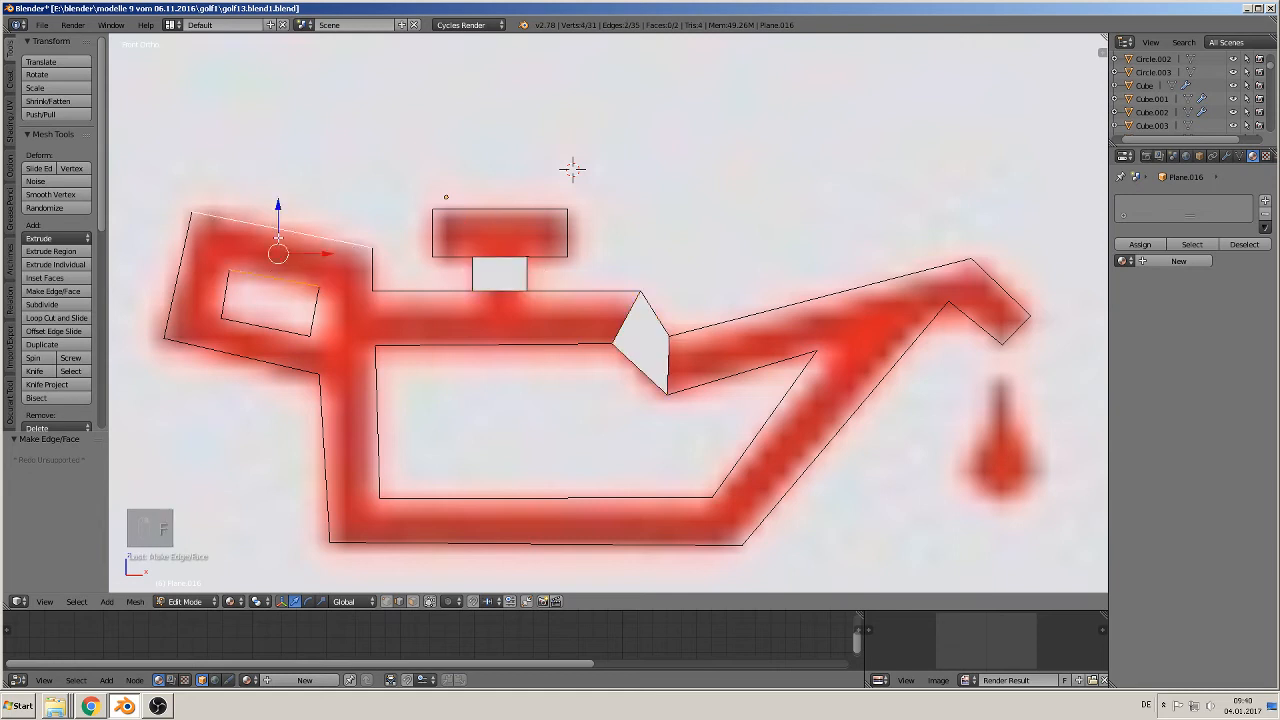
{"action": "key", "text": "f"}
{"action": "right_click", "coordinate": [224, 295]}
{"action": "right_click", "coordinate": [180, 265], "text": "shift"}
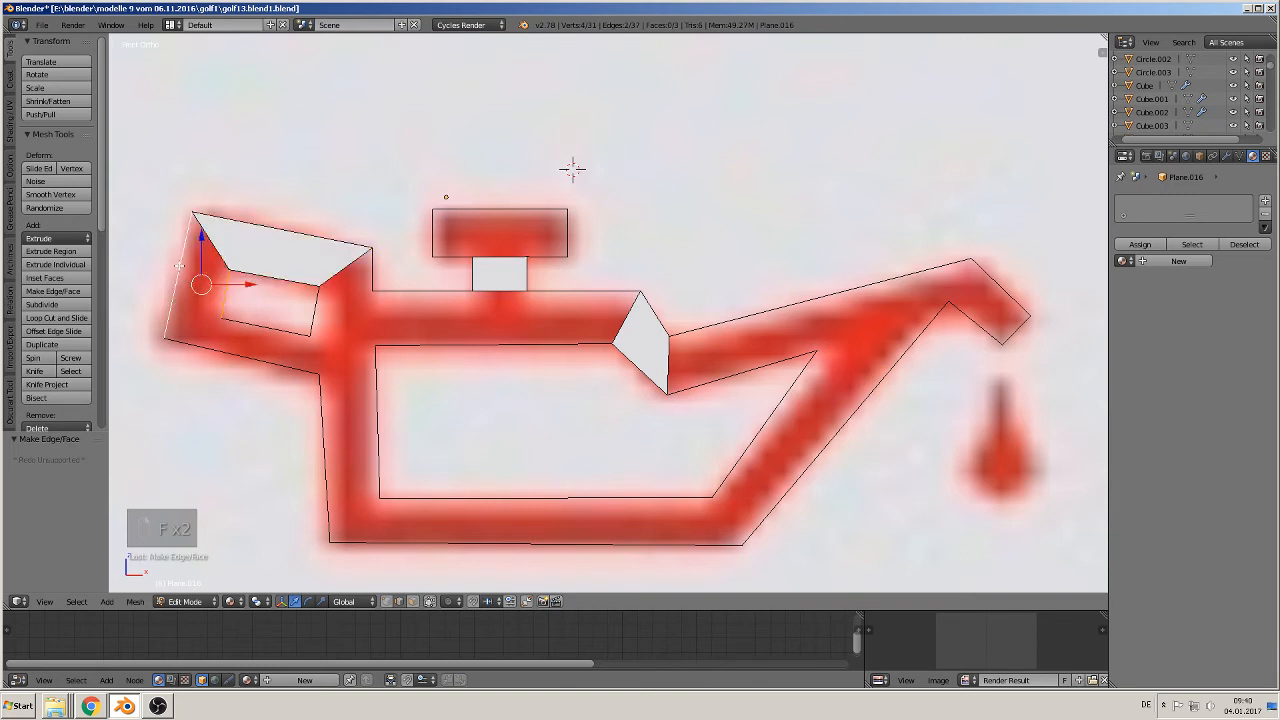
{"action": "key", "text": "f"}
{"action": "right_click", "coordinate": [238, 322]}
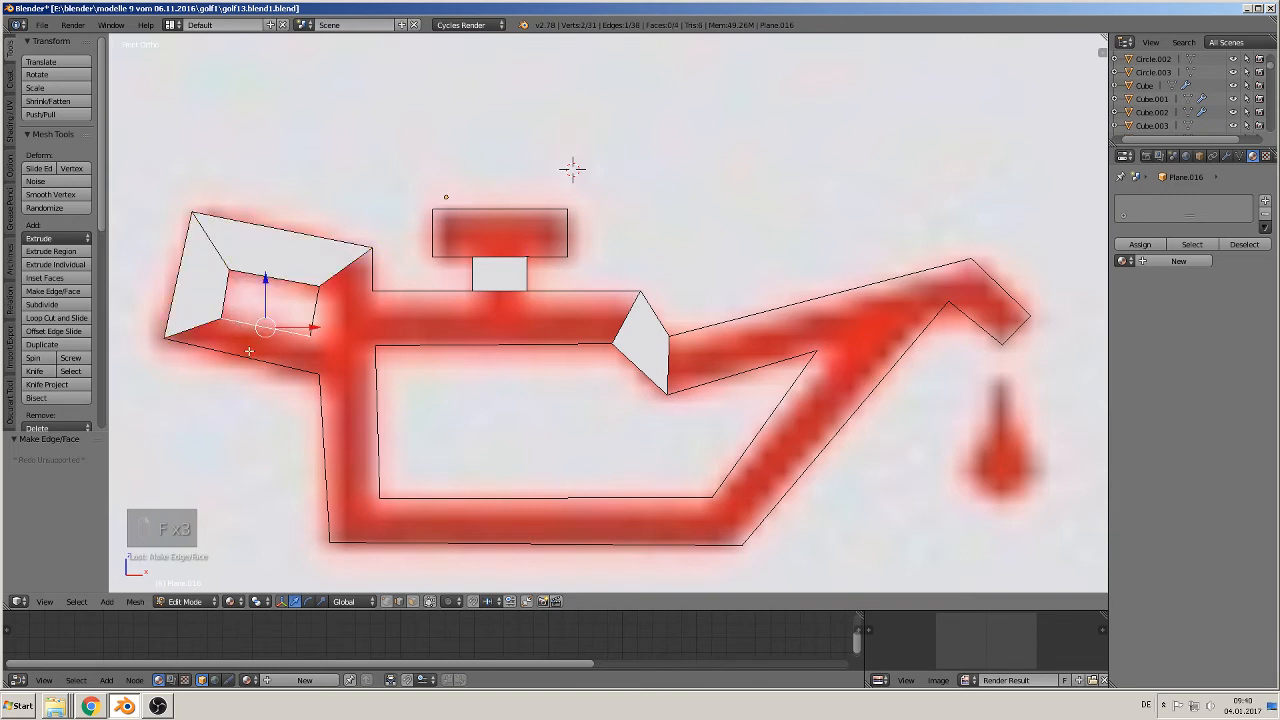
{"action": "right_click", "coordinate": [250, 350], "text": "shift"}
{"action": "key", "text": "f"}
{"action": "right_click", "coordinate": [318, 312]}
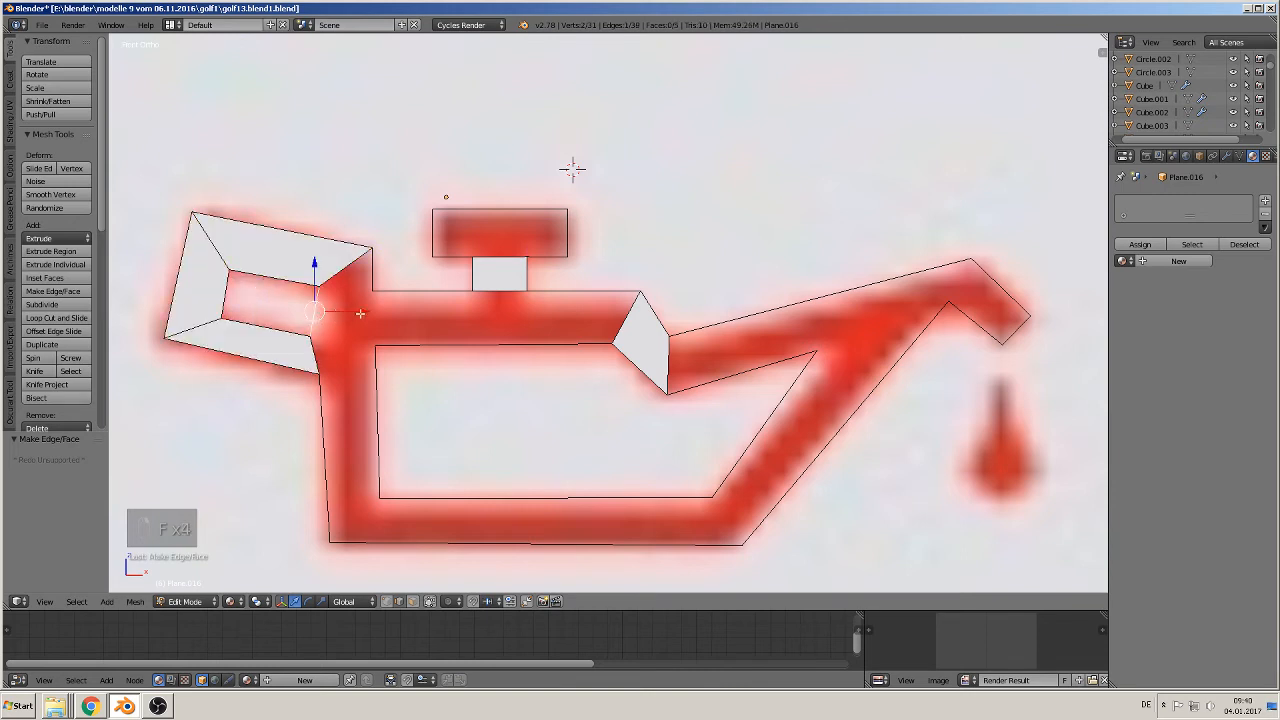
Create faces for the can's left wall, bottom and slanted right wall between the outer and inner outlines
{"action": "right_click", "coordinate": [334, 495]}
{"action": "right_click", "coordinate": [380, 442], "text": "shift"}
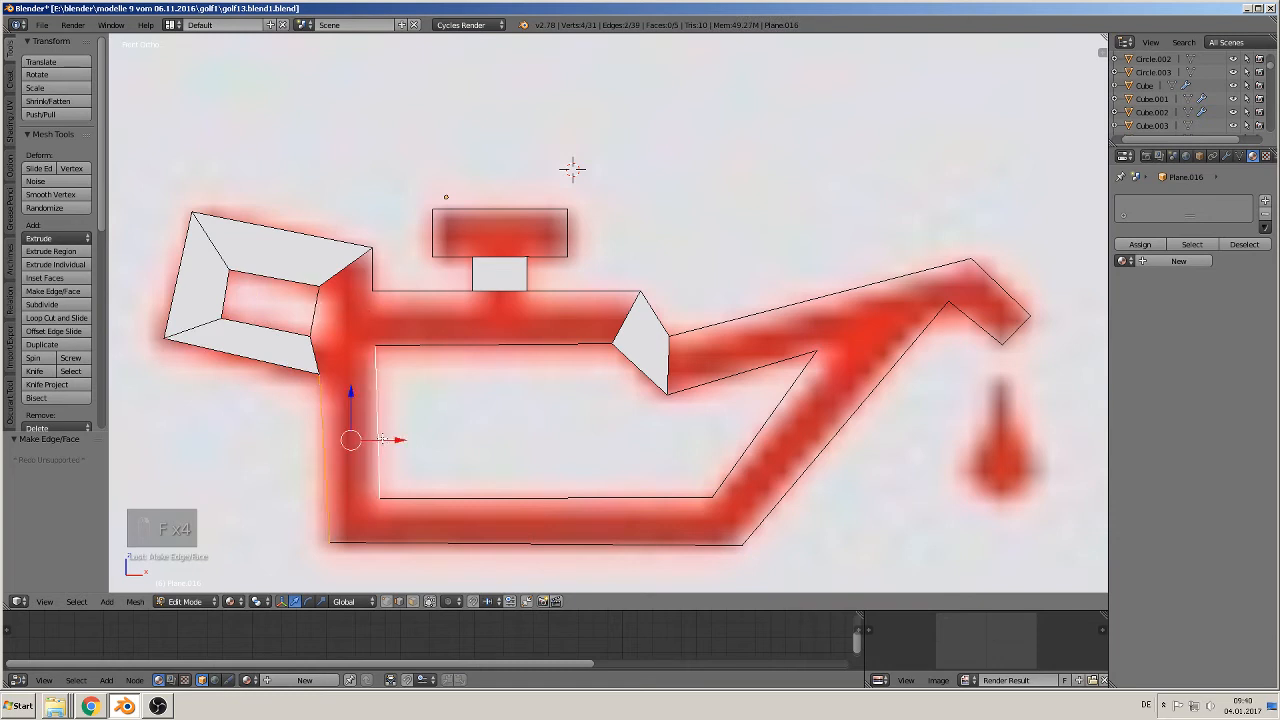
{"action": "key", "text": "f"}
{"action": "right_click", "coordinate": [480, 497]}
{"action": "right_click", "coordinate": [497, 540], "text": "shift"}
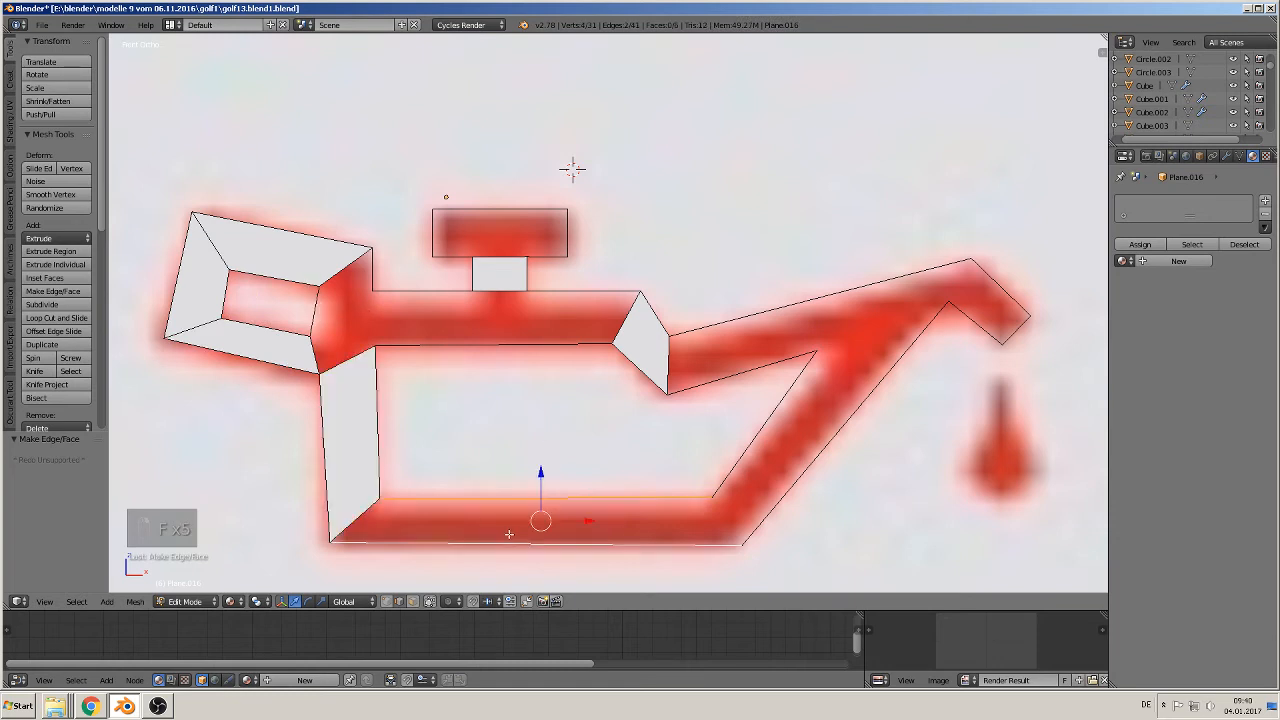
{"action": "key", "text": "f"}
{"action": "right_click", "coordinate": [752, 432]}
{"action": "right_click", "coordinate": [834, 450], "text": "shift"}
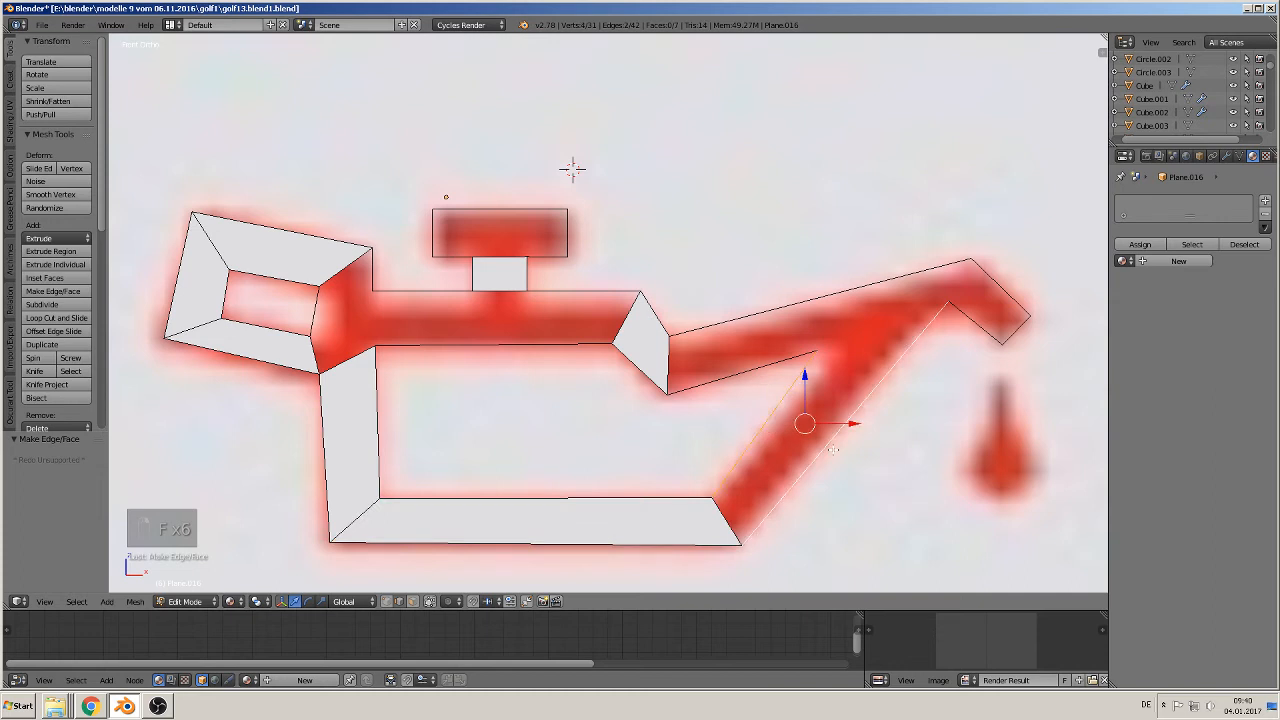
{"action": "key", "text": "f"}
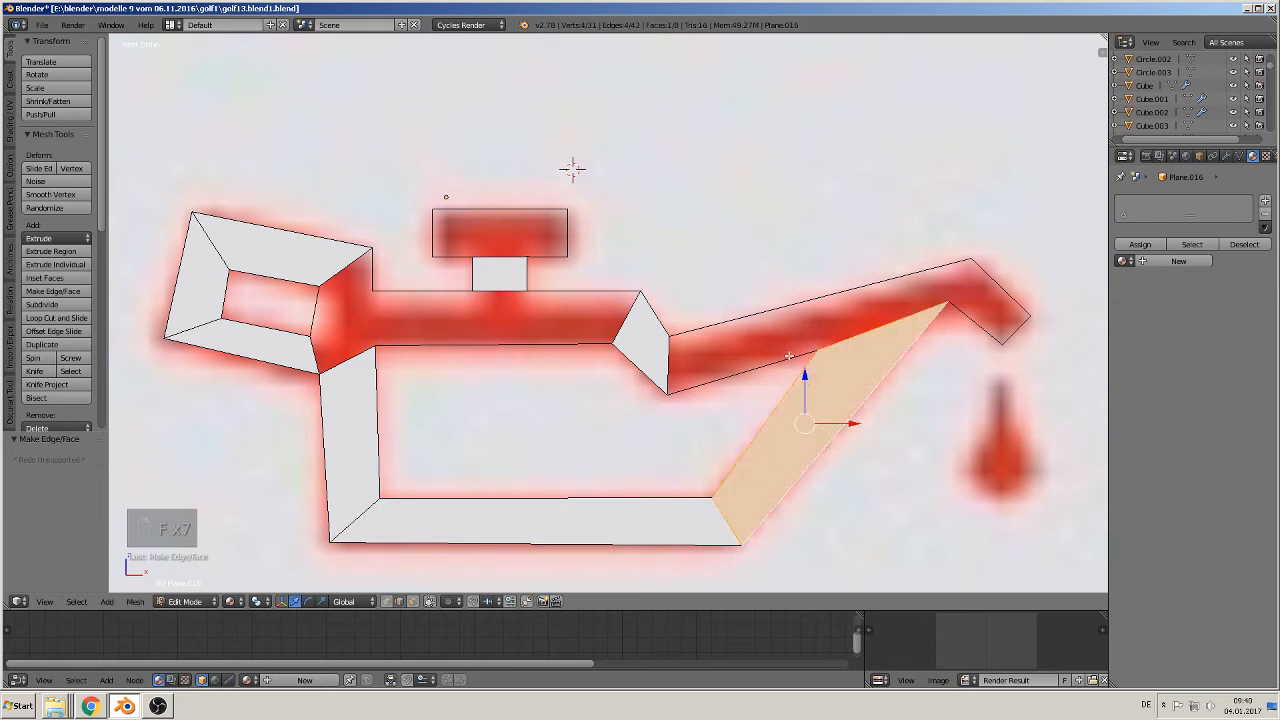
Create faces for the spout's bent tip and for the long spout arm leading to it
{"action": "right_click", "coordinate": [994, 328]}
{"action": "right_click", "coordinate": [1020, 300], "text": "shift"}
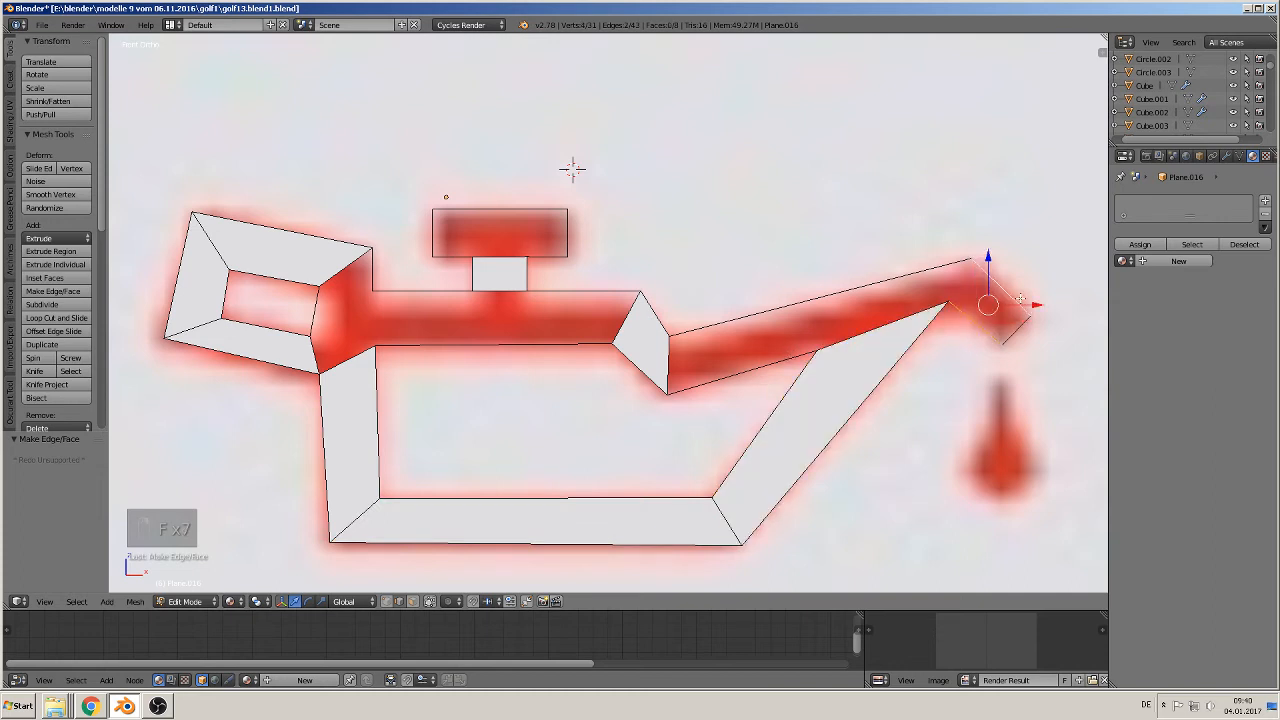
{"action": "key", "text": "f"}
{"action": "right_click", "coordinate": [829, 291]}
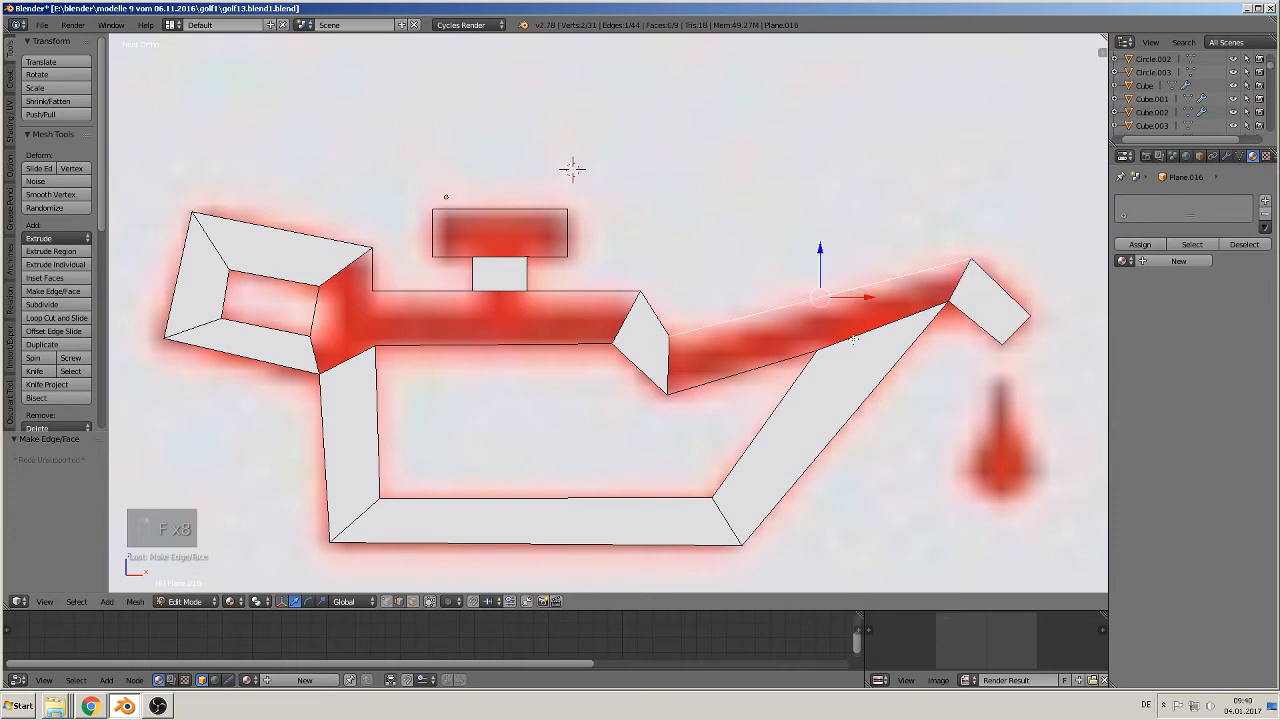
{"action": "right_click", "coordinate": [762, 360], "text": "shift"}
{"action": "key", "text": "f"}
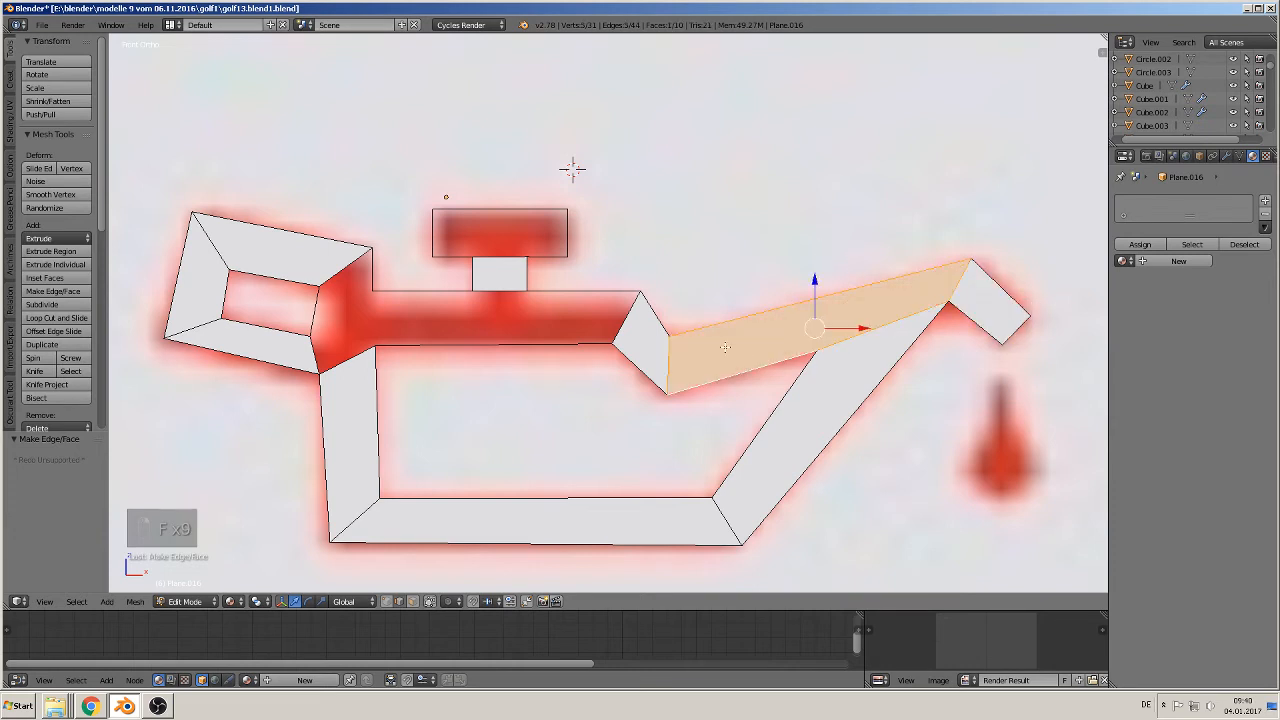
Fill the can's top band from the handle to the slanted section with a single face
{"action": "right_click", "coordinate": [545, 332]}
{"action": "right_click", "coordinate": [562, 302], "text": "shift"}
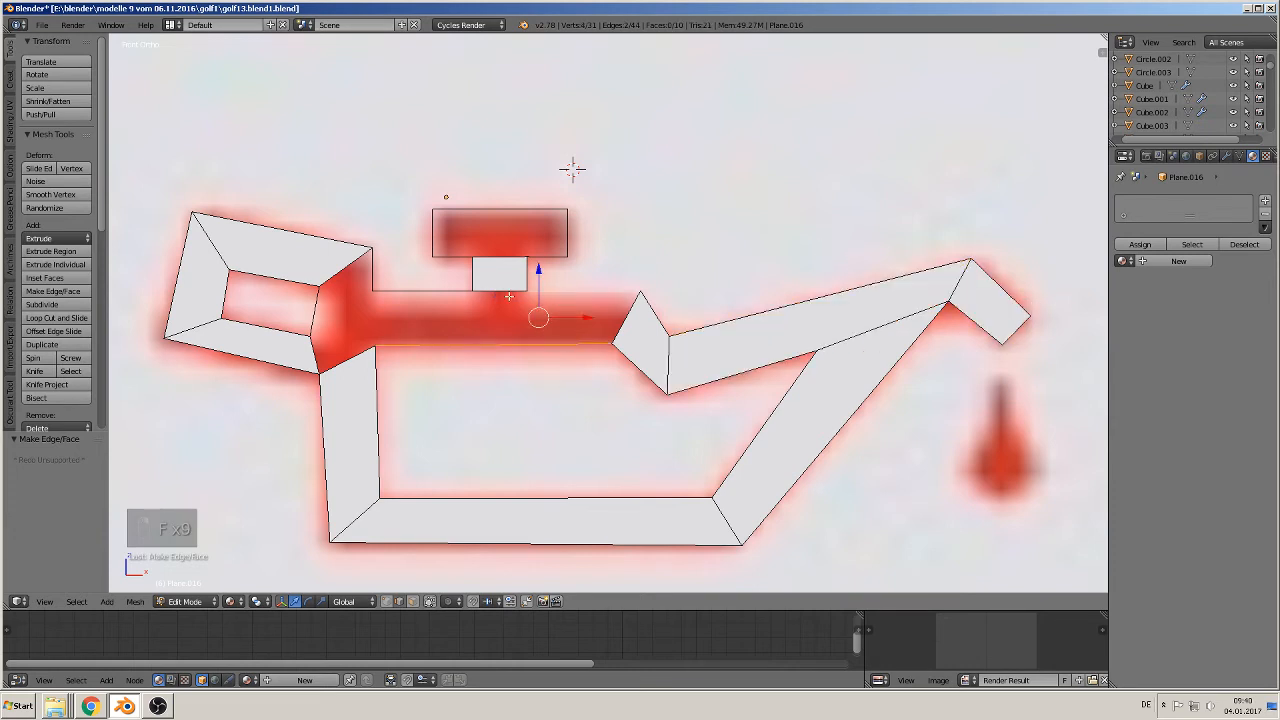
{"action": "right_click", "coordinate": [433, 295], "text": "shift"}
{"action": "key", "text": "f"}
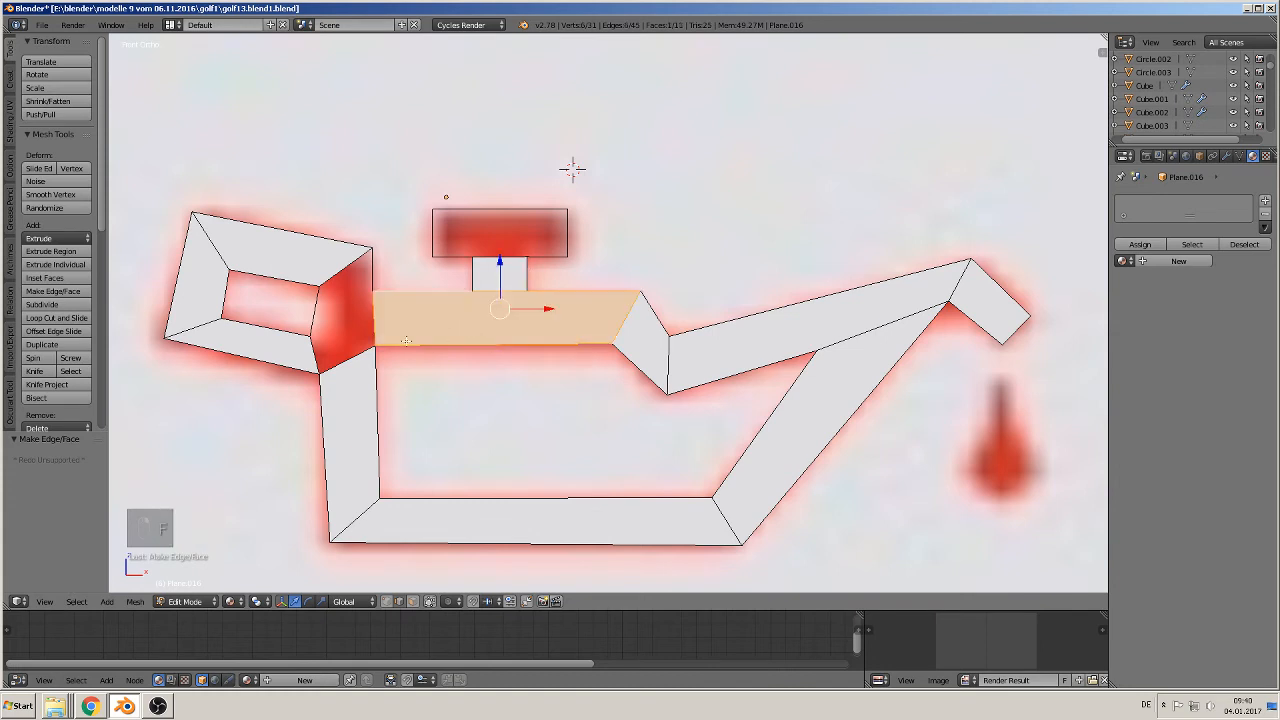
Select the edges around the gap joining the handle to the can body and fill it with a face
{"action": "right_click", "coordinate": [374, 277]}
{"action": "right_click", "coordinate": [342, 271], "text": "shift"}
{"action": "right_click", "coordinate": [310, 315], "text": "shift"}
{"action": "right_click", "coordinate": [307, 347], "text": "shift"}
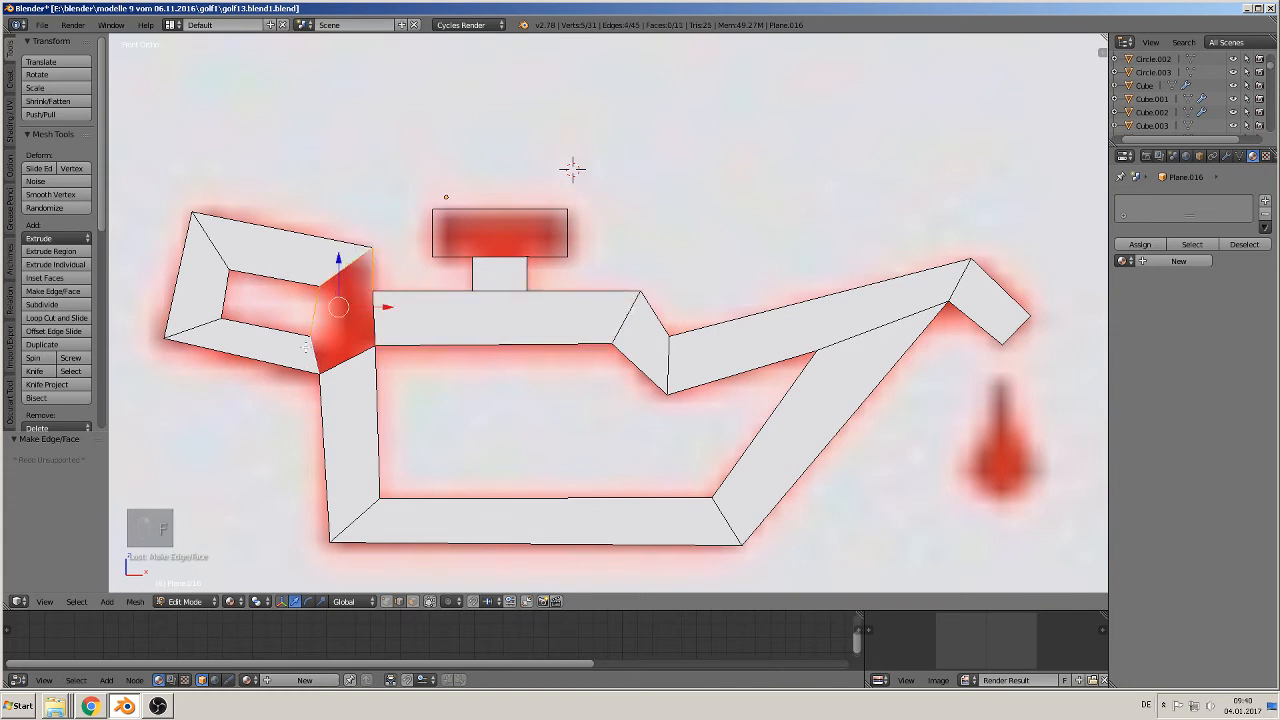
{"action": "right_click", "coordinate": [326, 356], "text": "shift"}
{"action": "right_click", "coordinate": [349, 358], "text": "shift"}
{"action": "right_click", "coordinate": [318, 357], "text": "shift"}
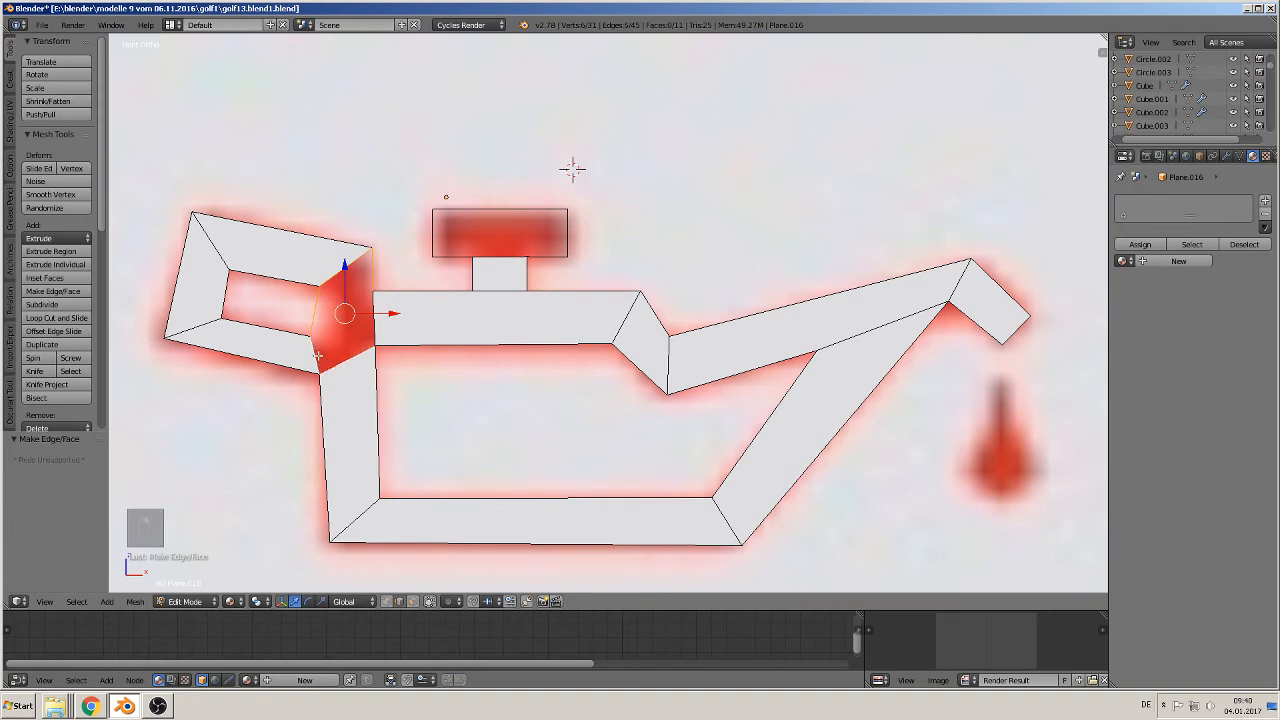
{"action": "right_click", "coordinate": [384, 332], "text": "shift"}
{"action": "key", "text": "f"}
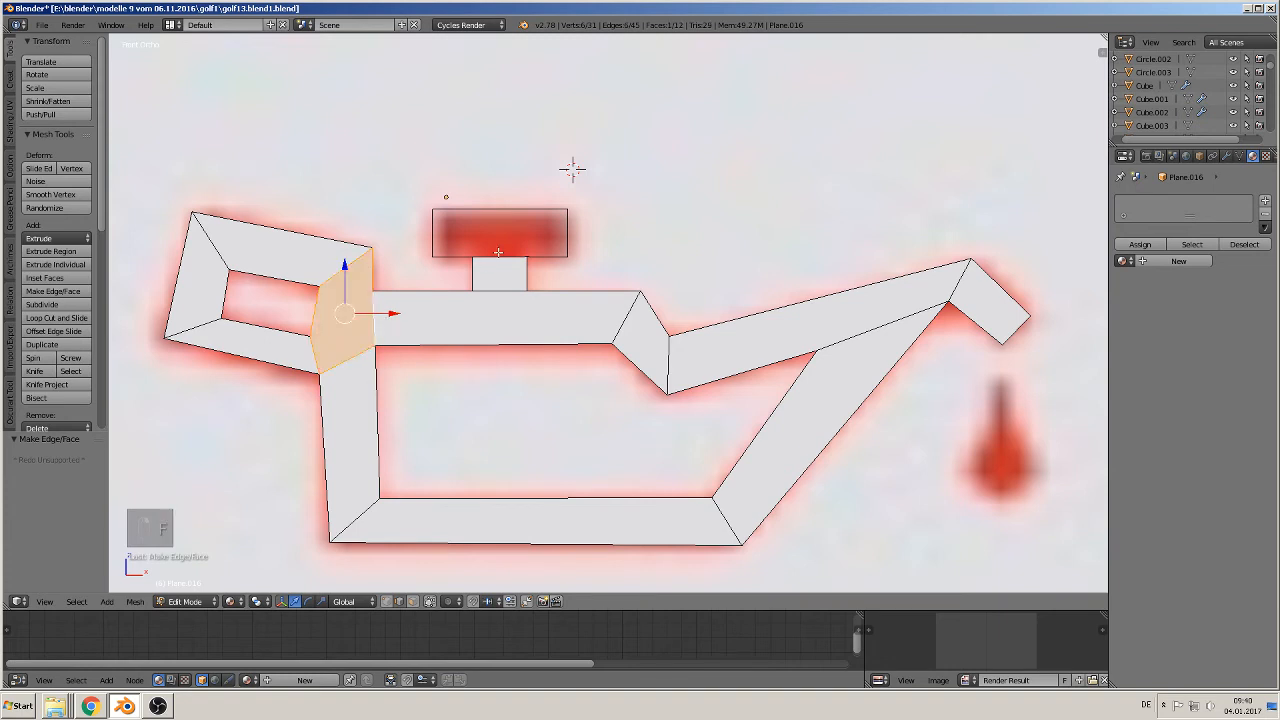
Select all boundary edges of the cap above the stem and fill it with a face
{"action": "right_click", "coordinate": [499, 257]}
{"action": "right_click", "coordinate": [461, 257], "text": "shift"}
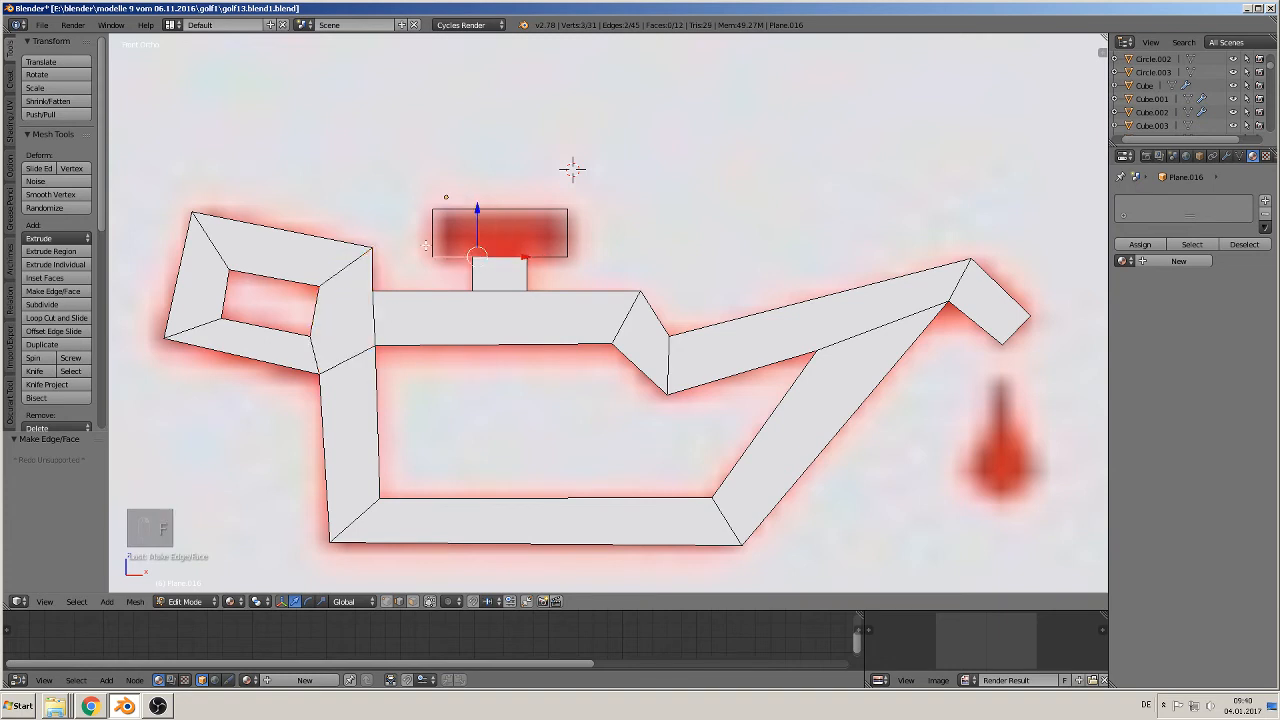
{"action": "right_click", "coordinate": [433, 232], "text": "shift"}
{"action": "right_click", "coordinate": [452, 209], "text": "shift"}
{"action": "right_click", "coordinate": [561, 253], "text": "shift"}
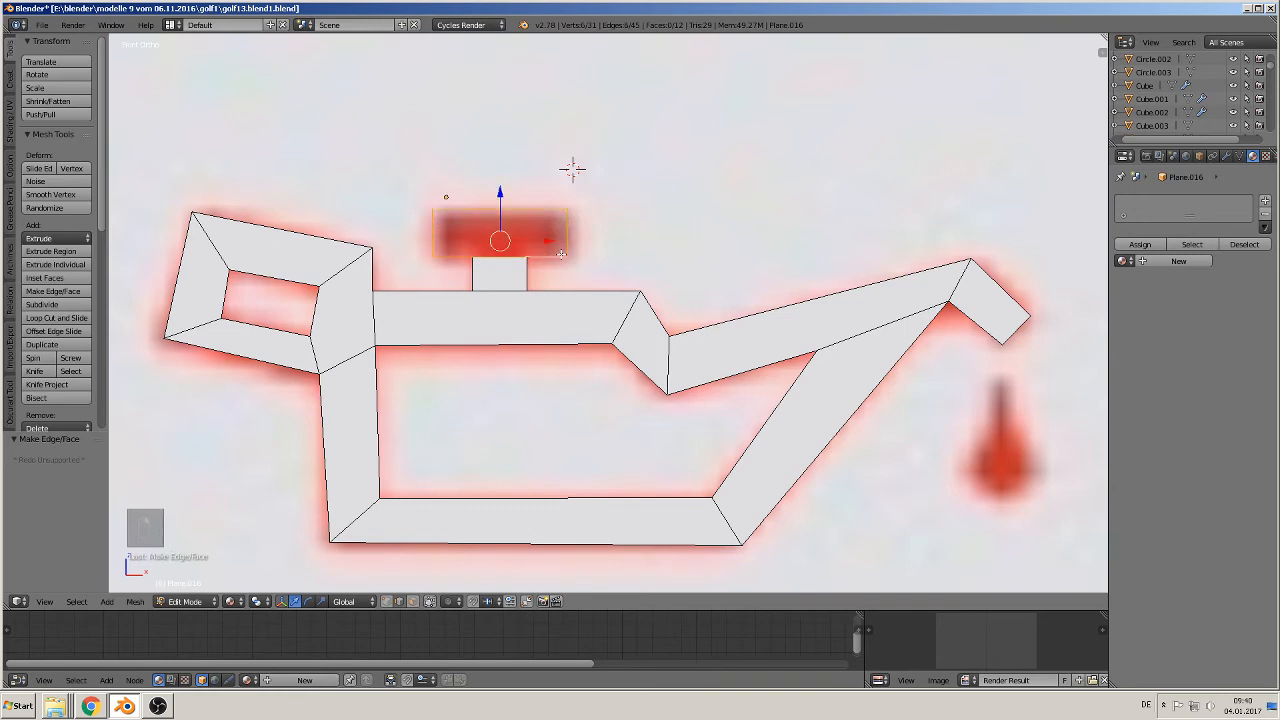
{"action": "key", "text": "f"}
{"action": "scroll", "coordinate": [633, 297], "scroll_direction": "down", "scroll_amount": 15}
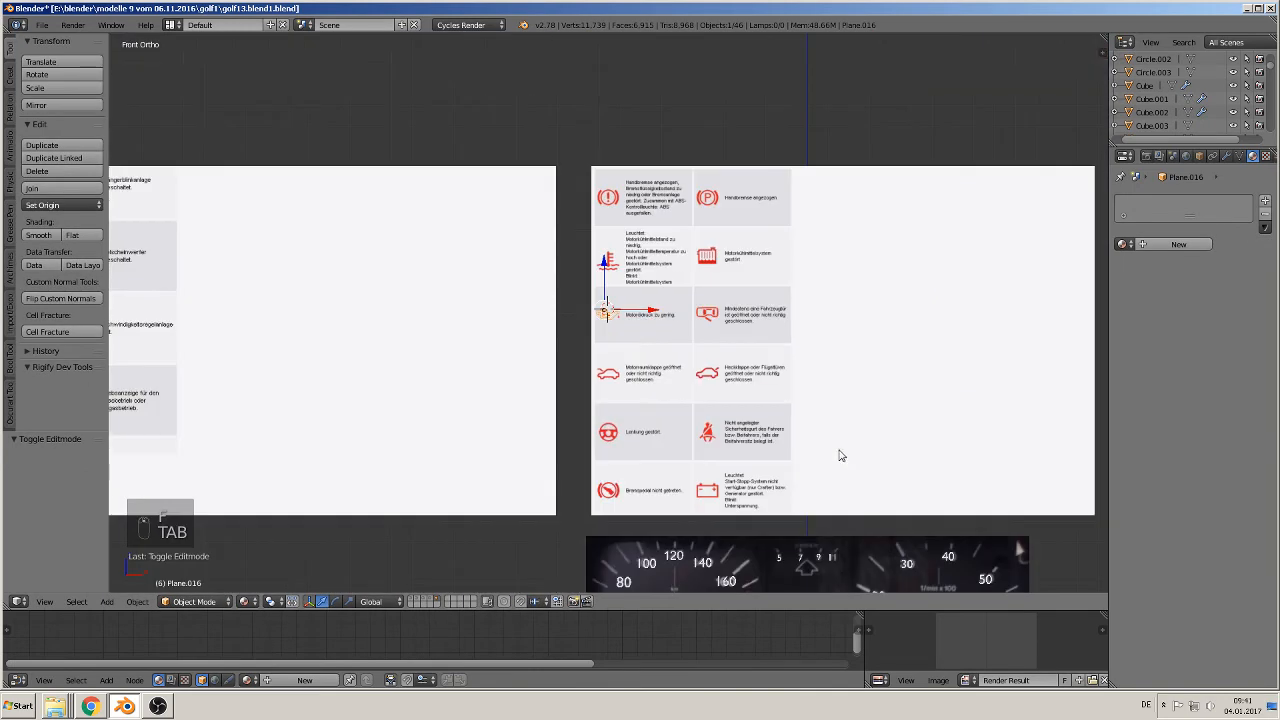
Move the oil-can symbol from the reference sheet onto the instrument cluster, beside the dark headlight icon in the central warning-light row
{"action": "middle_click_drag", "start_coordinate": [840, 456], "coordinate": [644, 303], "text": "shift"}
{"action": "key", "text": "g"}
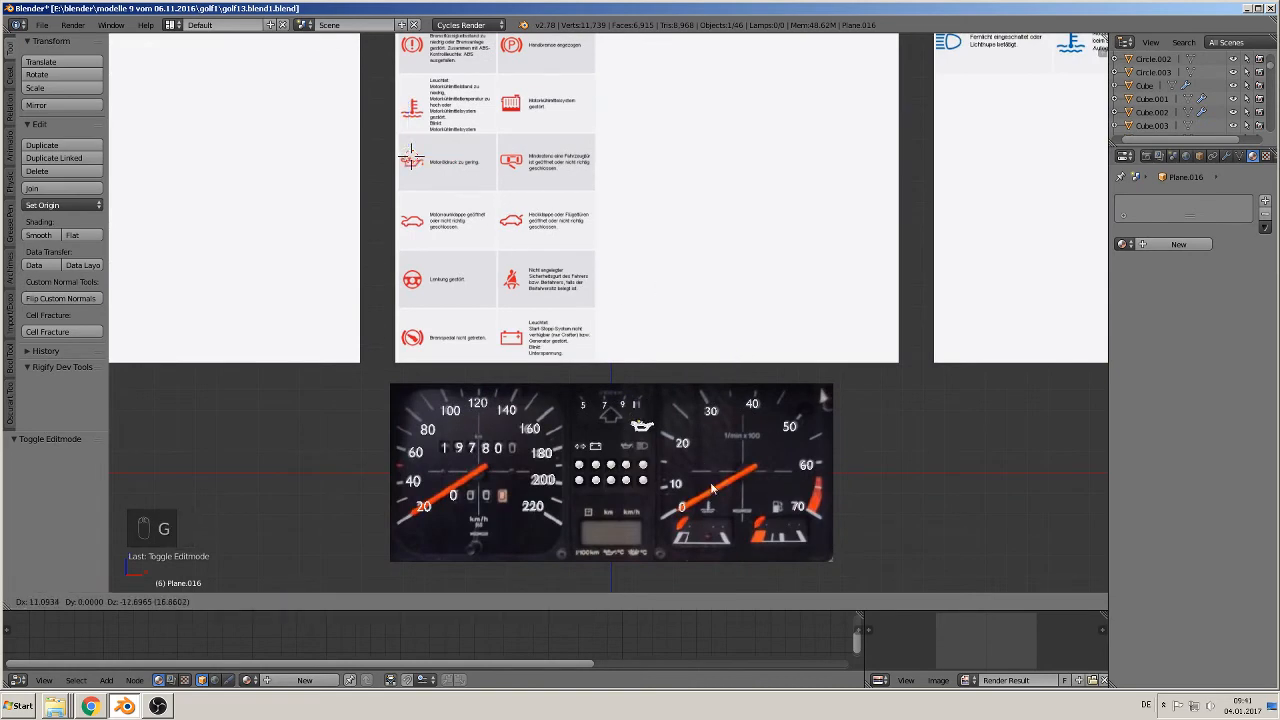
{"action": "left_click", "coordinate": [721, 517]}
{"action": "scroll", "coordinate": [715, 494], "scroll_direction": "up", "scroll_amount": 4}
{"action": "middle_click_drag", "start_coordinate": [758, 448], "coordinate": [714, 229], "text": "shift"}
{"action": "key", "text": "KP_Decimal"}
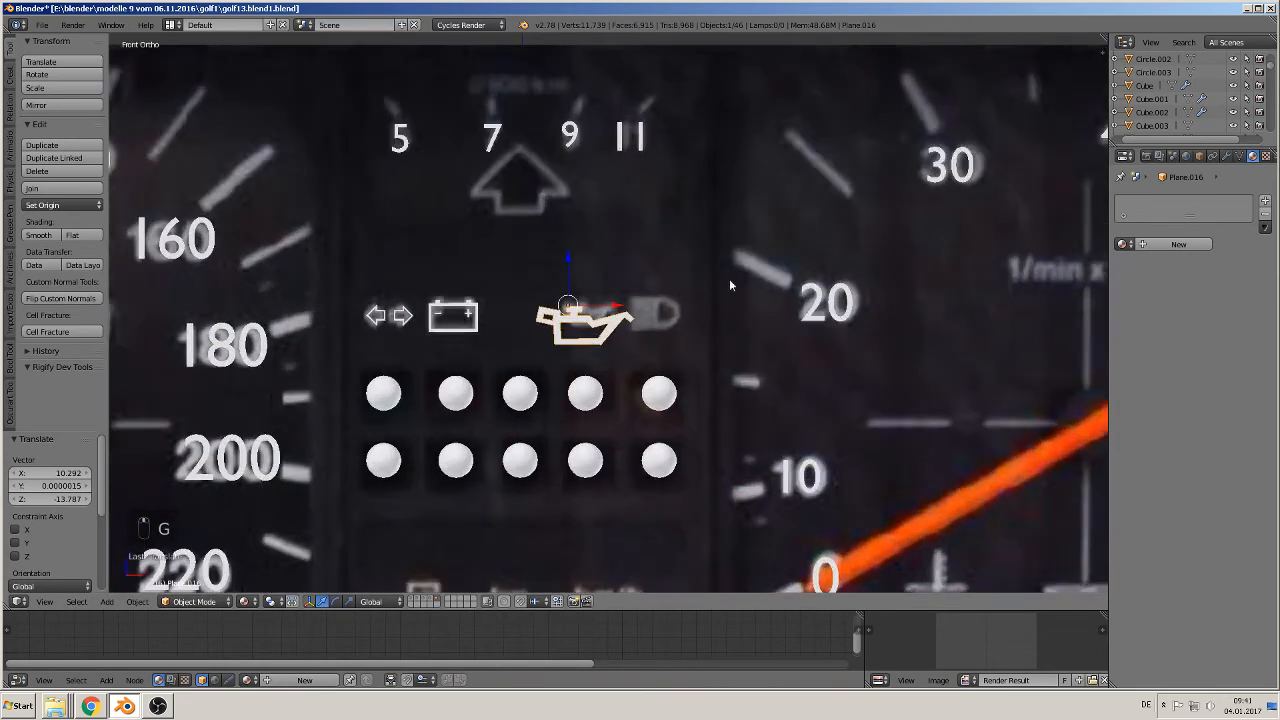
Scale the oil-can symbol to about 0.586, fit it over the printed oil-can icon, and enlarge it slightly by about 1.033
{"action": "key", "text": "s"}
{"action": "left_click", "coordinate": [670, 341]}
{"action": "key", "text": "g"}
{"action": "key", "text": "x"}
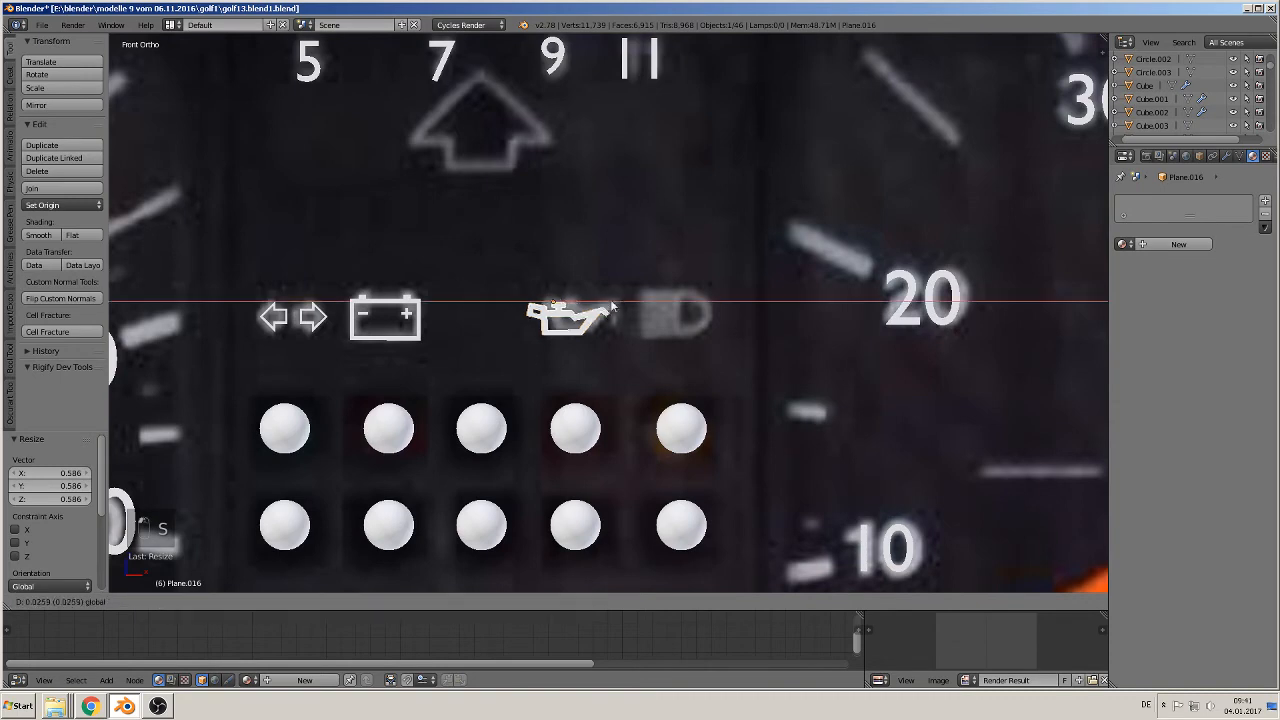
{"action": "left_click", "coordinate": [601, 296]}
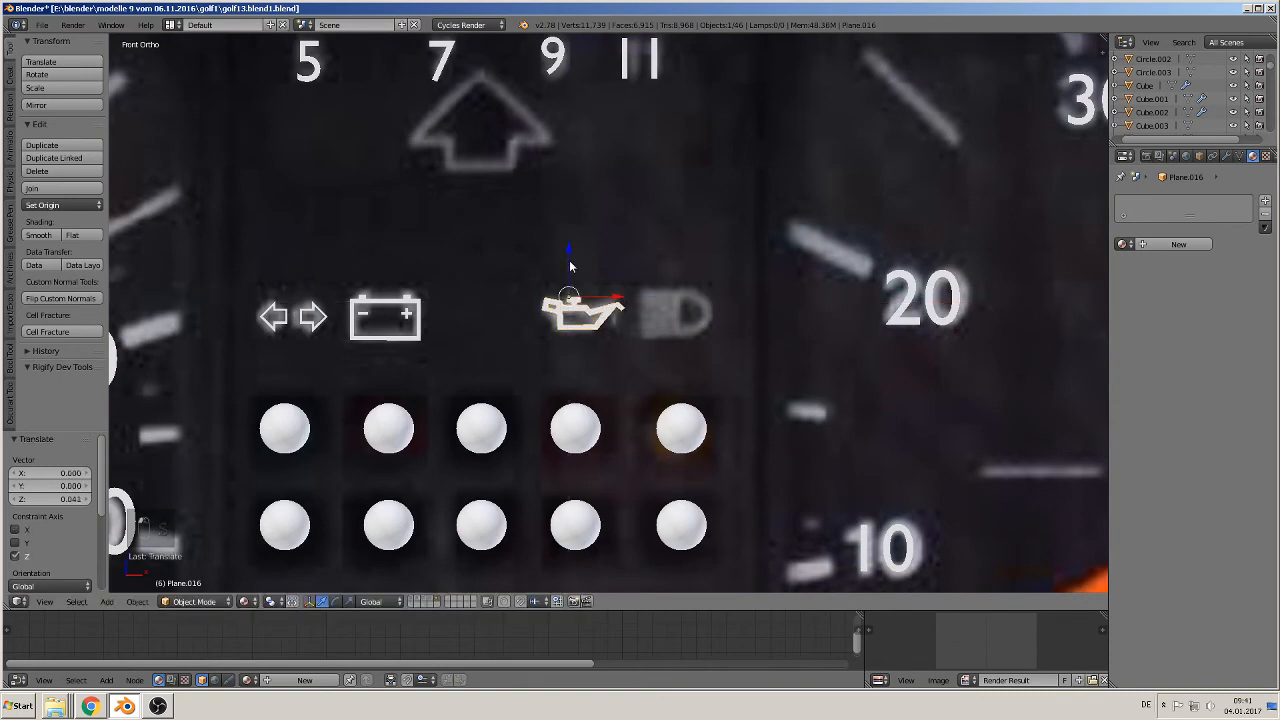
{"action": "key", "text": "s"}
{"action": "left_click", "coordinate": [710, 350]}
{"action": "scroll", "coordinate": [709, 347], "scroll_direction": "down", "scroll_amount": 10}
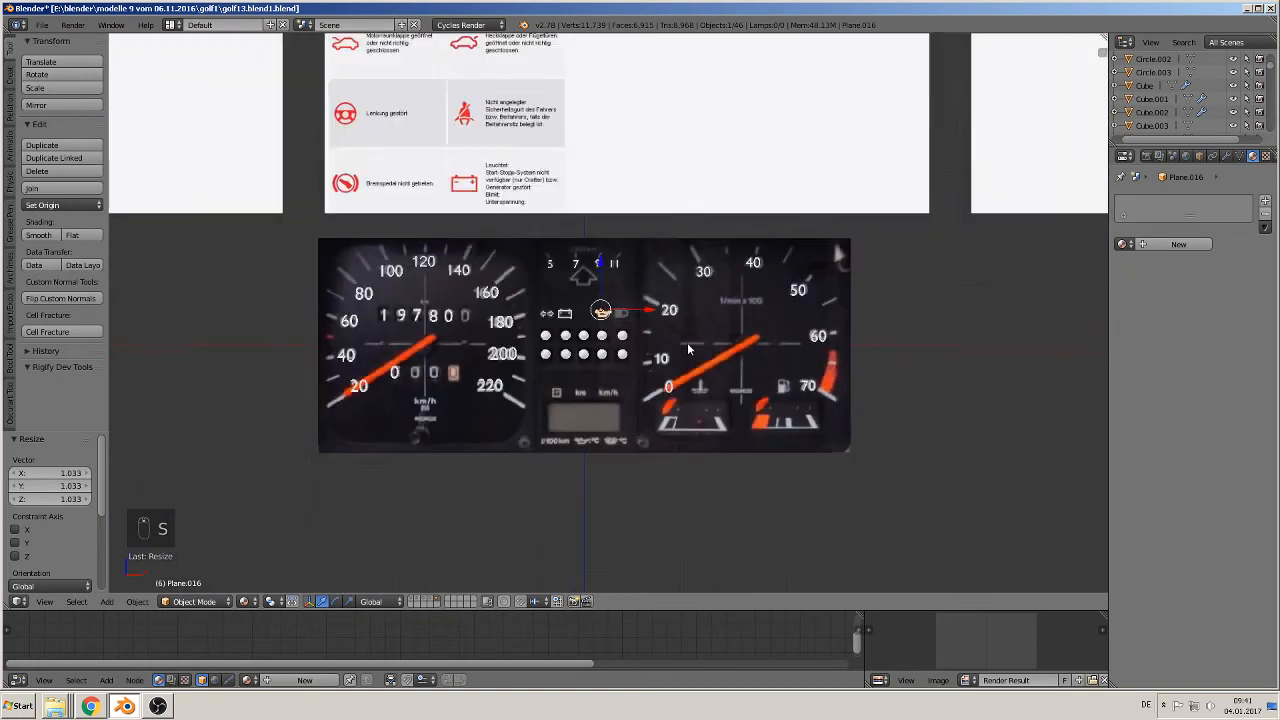
Deselect everything and save the file
{"action": "key", "text": "a"}
{"action": "left_click", "coordinate": [38, 25]}
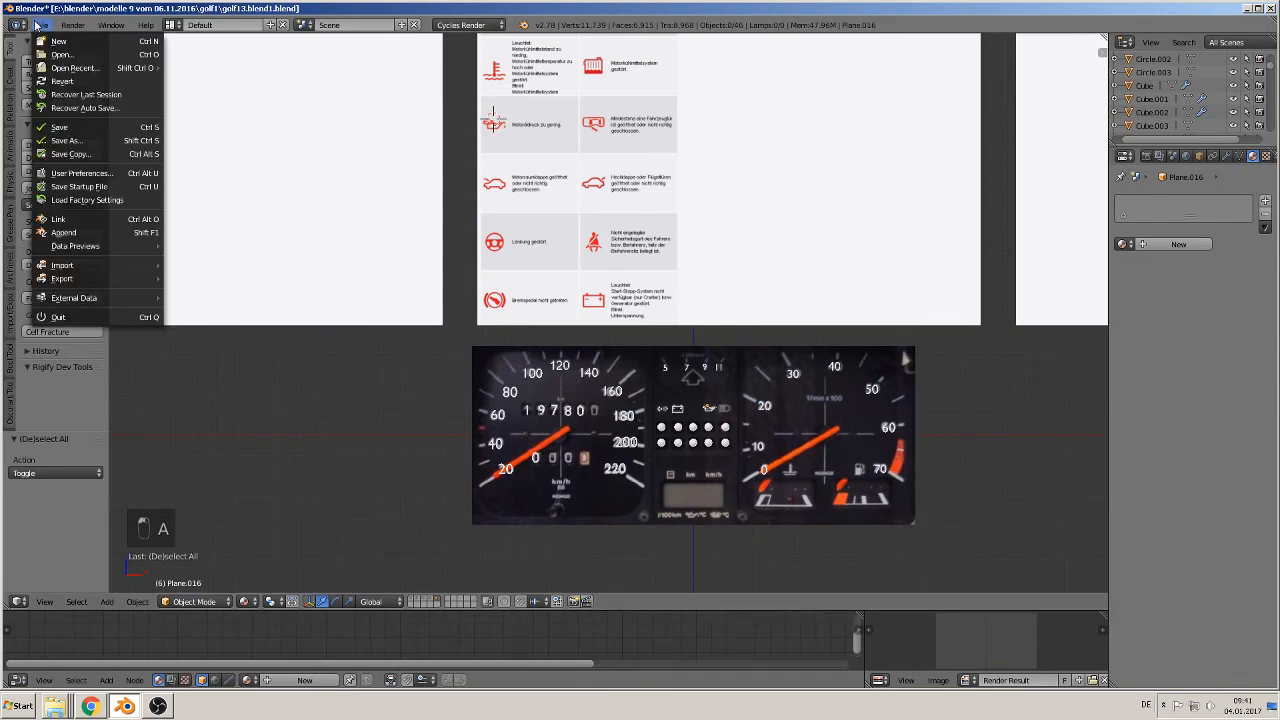
{"action": "left_click", "coordinate": [108, 160]}
Look through the reference sheets for the blue high-beam symbol labelled Fernlicht and examine its shape up close
{"action": "scroll", "coordinate": [834, 452], "scroll_direction": "up", "scroll_amount": 4}
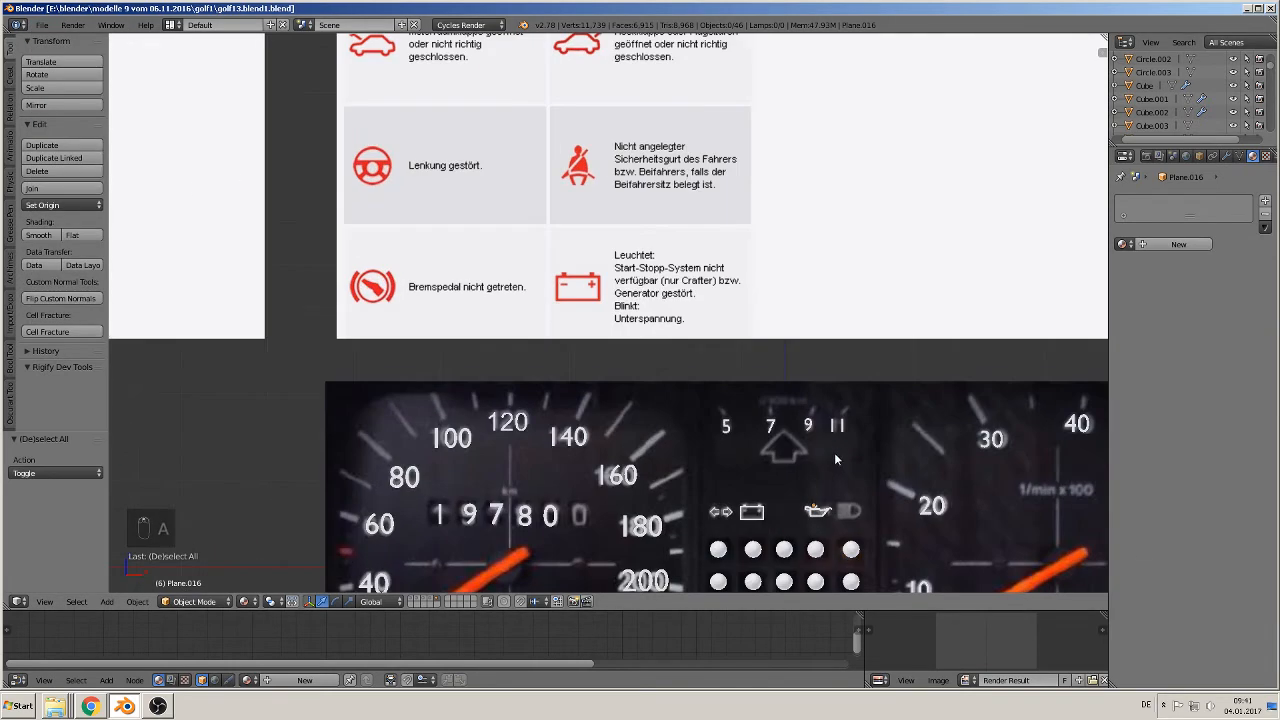
{"action": "scroll", "coordinate": [586, 357], "scroll_direction": "down", "scroll_amount": 7}
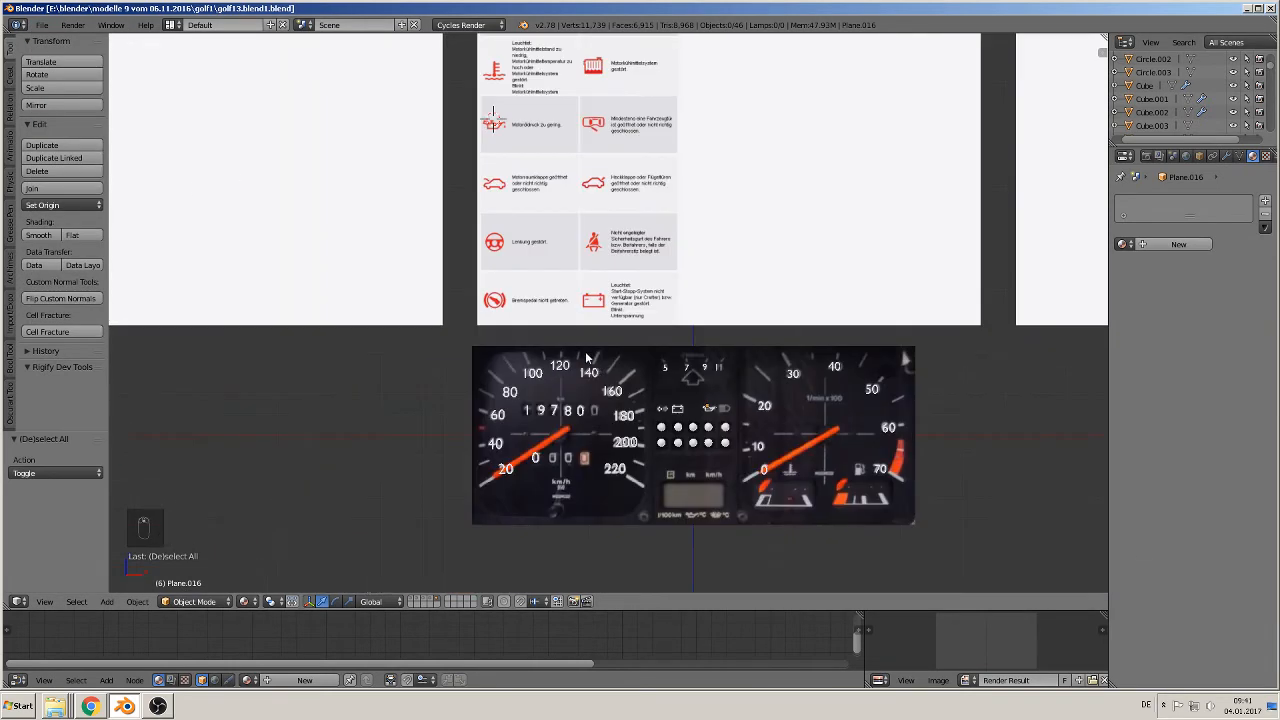
{"action": "middle_click_drag", "start_coordinate": [414, 271], "coordinate": [495, 358], "text": "shift"}
{"action": "scroll", "coordinate": [501, 349], "scroll_direction": "up", "scroll_amount": 2}
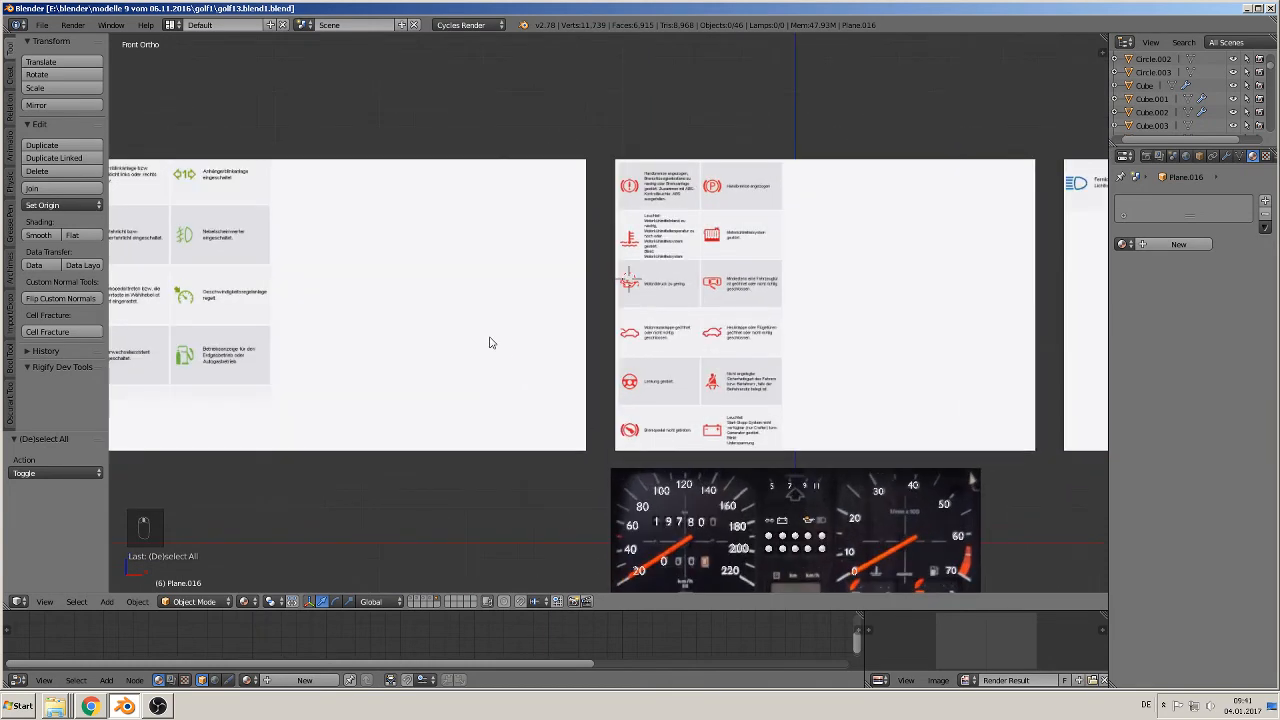
{"action": "middle_click_drag", "start_coordinate": [603, 334], "coordinate": [102, 398], "text": "shift"}
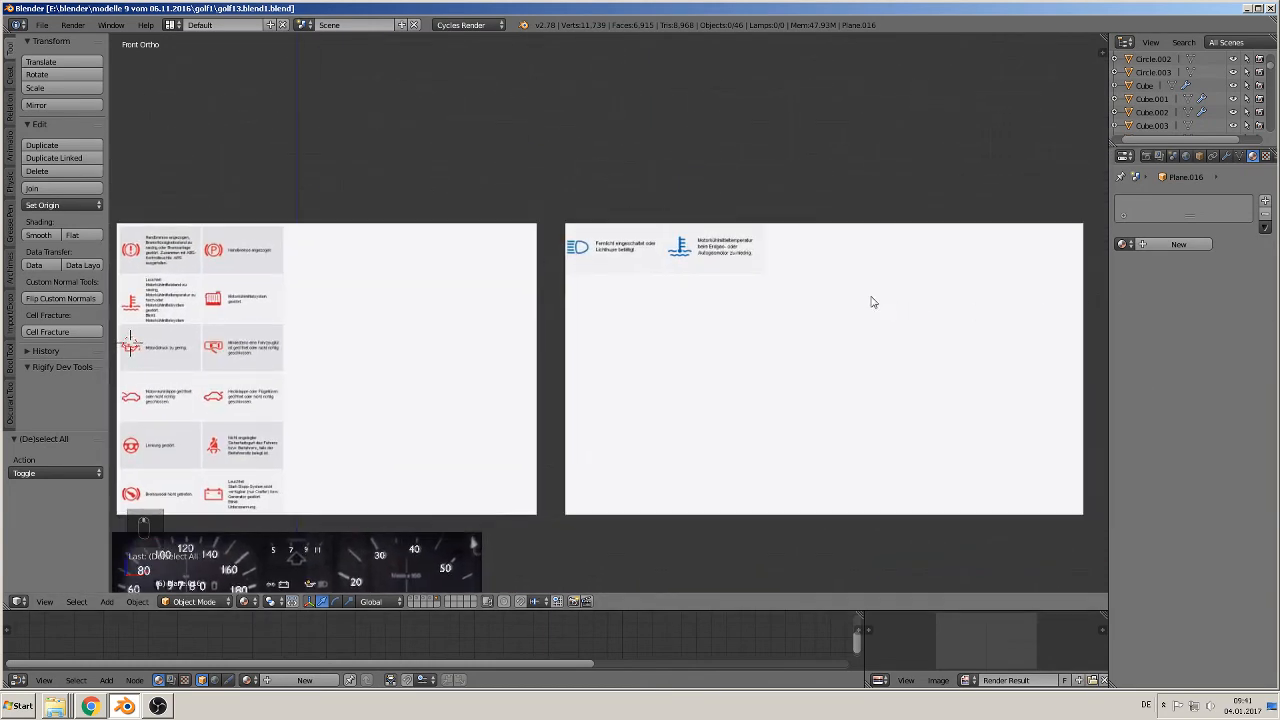
{"action": "scroll", "coordinate": [663, 271], "scroll_direction": "up", "scroll_amount": 6}
{"action": "middle_click_drag", "start_coordinate": [670, 270], "coordinate": [617, 443], "text": "shift"}
{"action": "scroll", "coordinate": [506, 329], "scroll_direction": "up", "scroll_amount": 8}
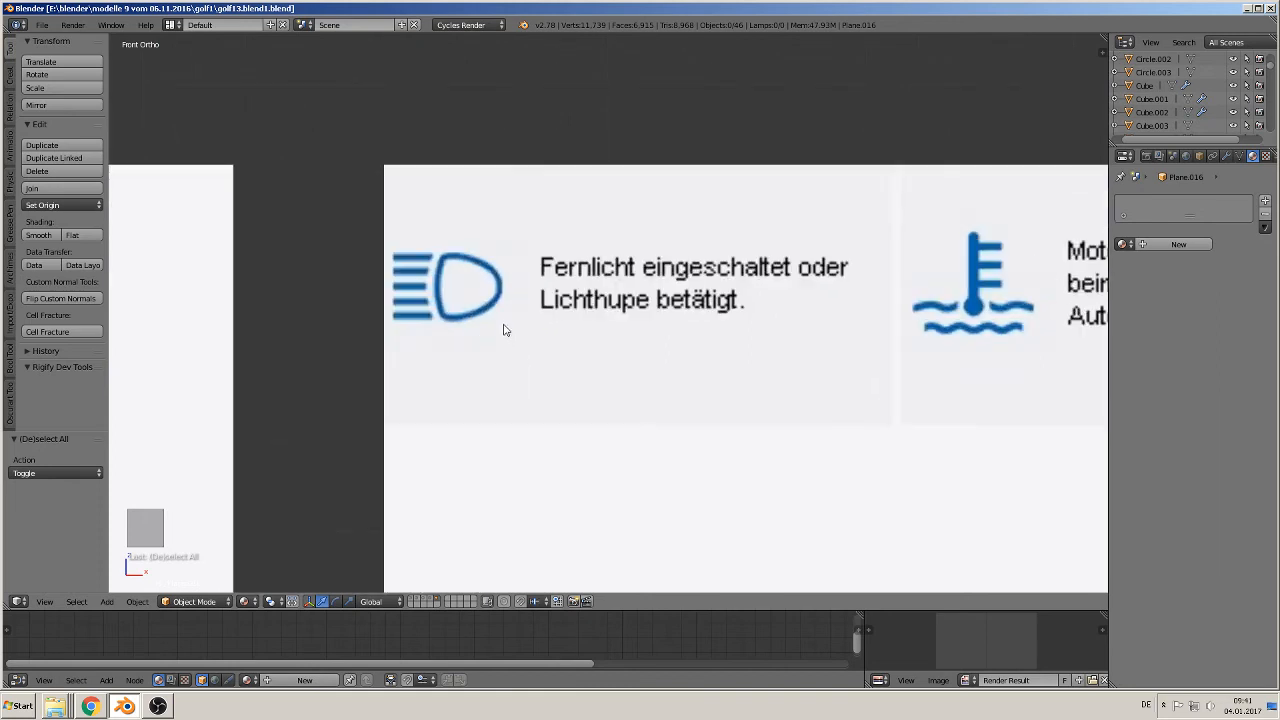
{"action": "scroll", "coordinate": [600, 340], "scroll_direction": "up", "scroll_amount": 3}
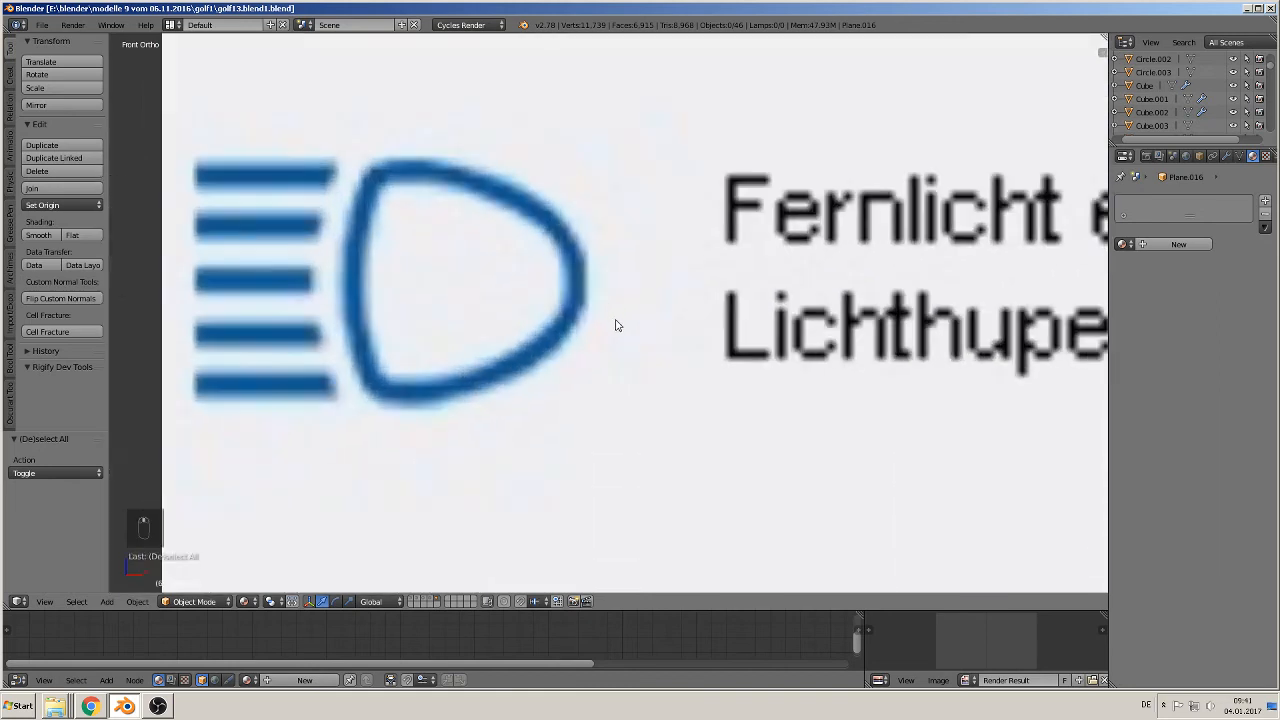
{"action": "middle_click_drag", "start_coordinate": [617, 326], "coordinate": [746, 420], "text": "shift"}
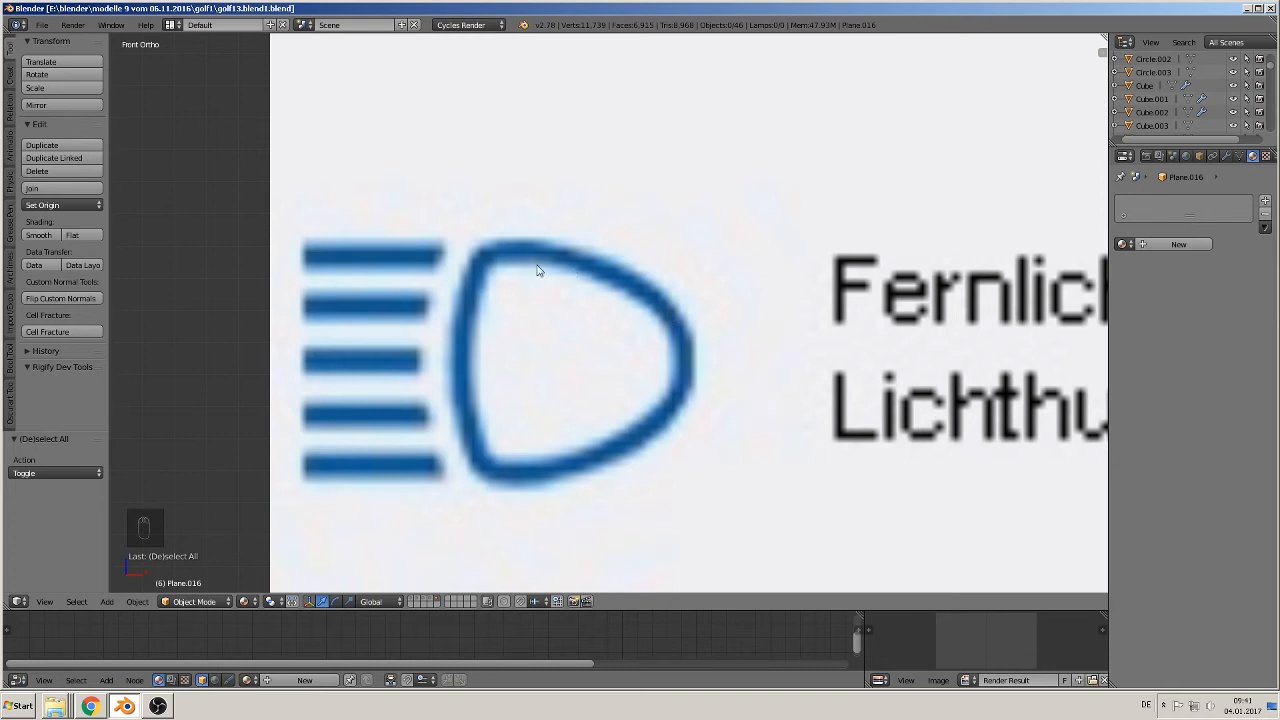
Add a Bezier curve at the upper-left corner of the high-beam symbol's lamp outline
{"action": "left_click", "coordinate": [480, 245]}
{"action": "left_click", "coordinate": [107, 601]}
{"action": "mouse_move", "coordinate": [121, 576]}
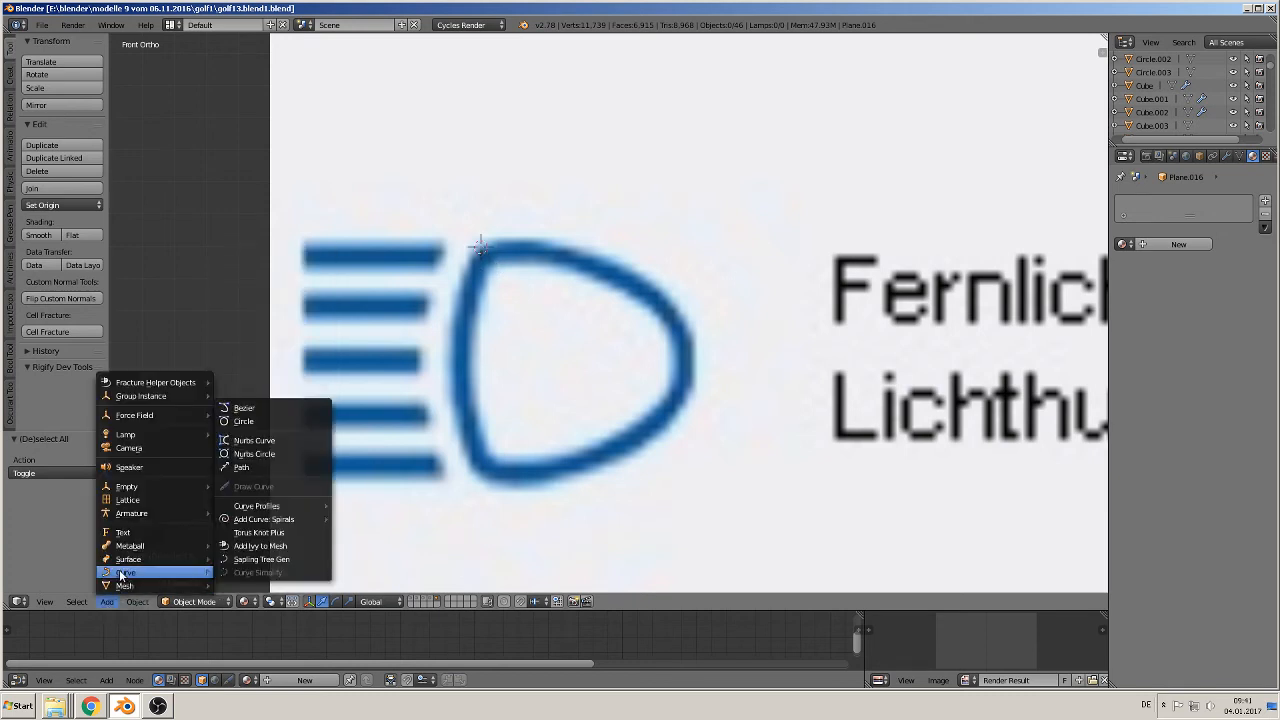
{"action": "left_click", "coordinate": [244, 408]}
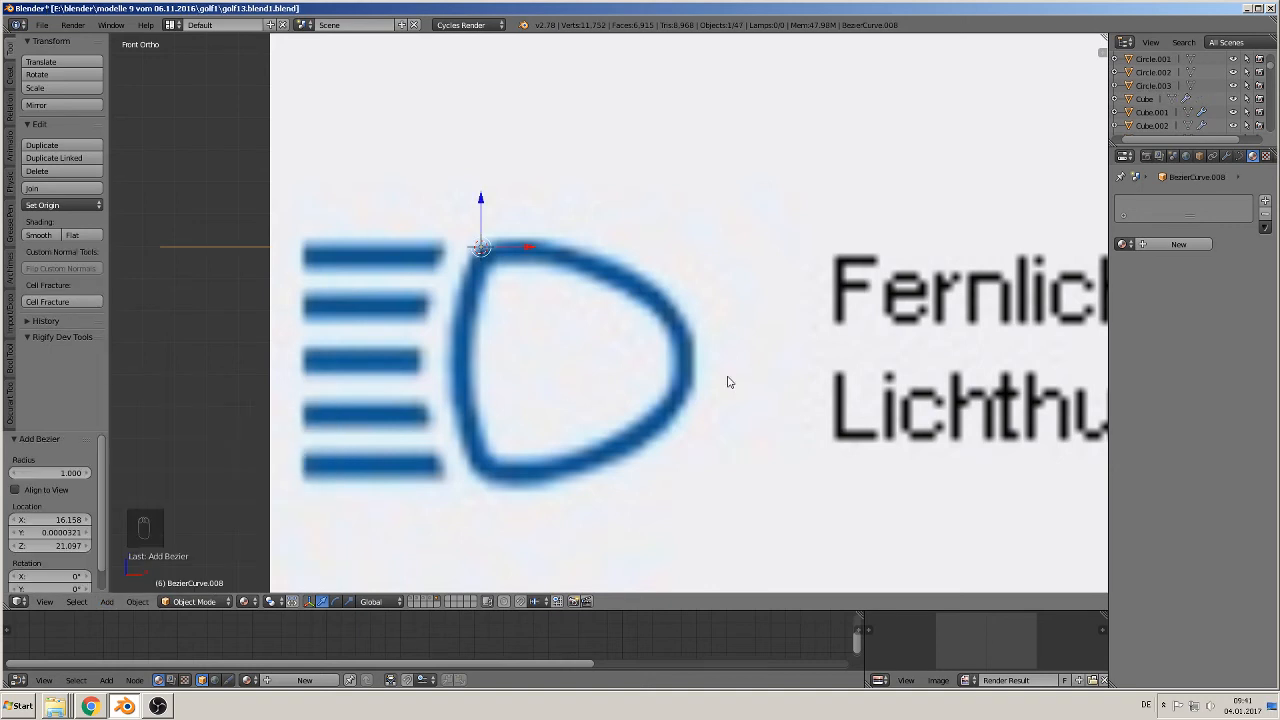
Rotate the new curve 90° about the X axis and scale it down to suit the lamp outline
{"action": "key", "text": "r"}
{"action": "key", "text": "x"}
{"action": "key", "text": "9"}
{"action": "key", "text": "0"}
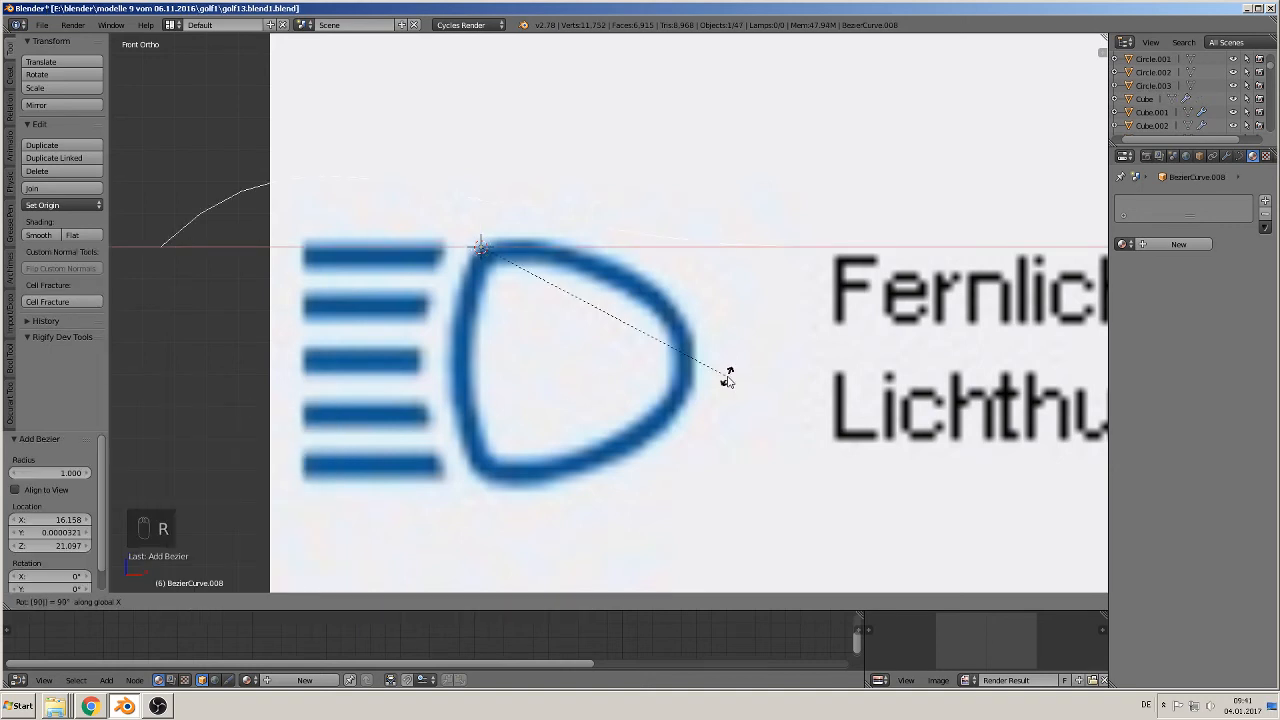
{"action": "key", "text": "Return"}
{"action": "key", "text": "s"}
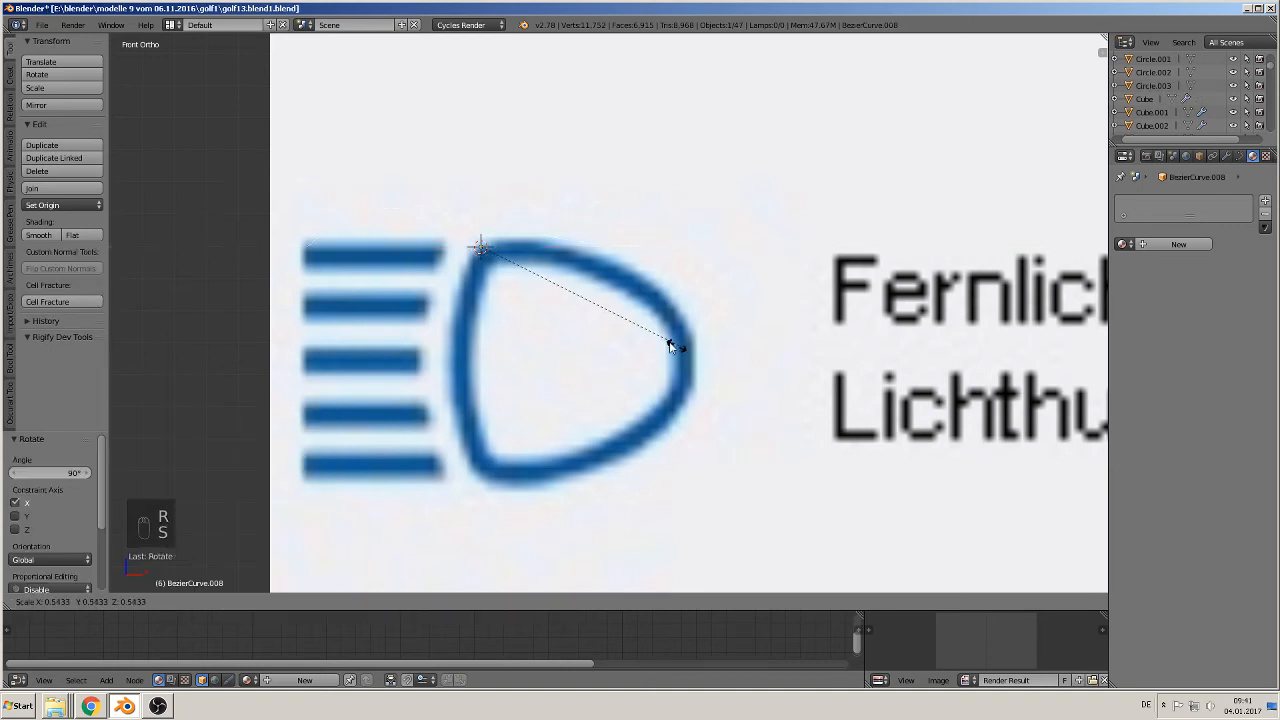
{"action": "left_click", "coordinate": [551, 297]}
Edit the curve and place its two end points on the lamp outline's upper-left corner and upper-right bend
{"action": "key", "text": "Tab"}
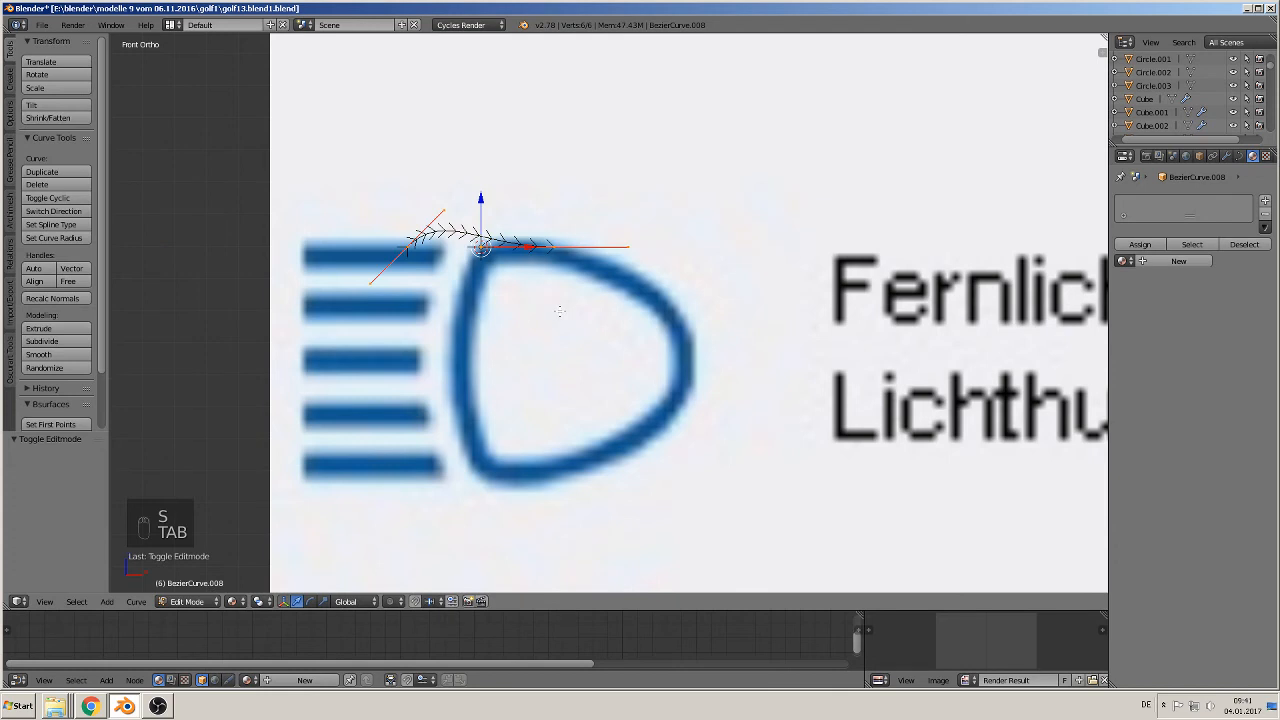
{"action": "right_click", "coordinate": [551, 247]}
{"action": "key", "text": "g"}
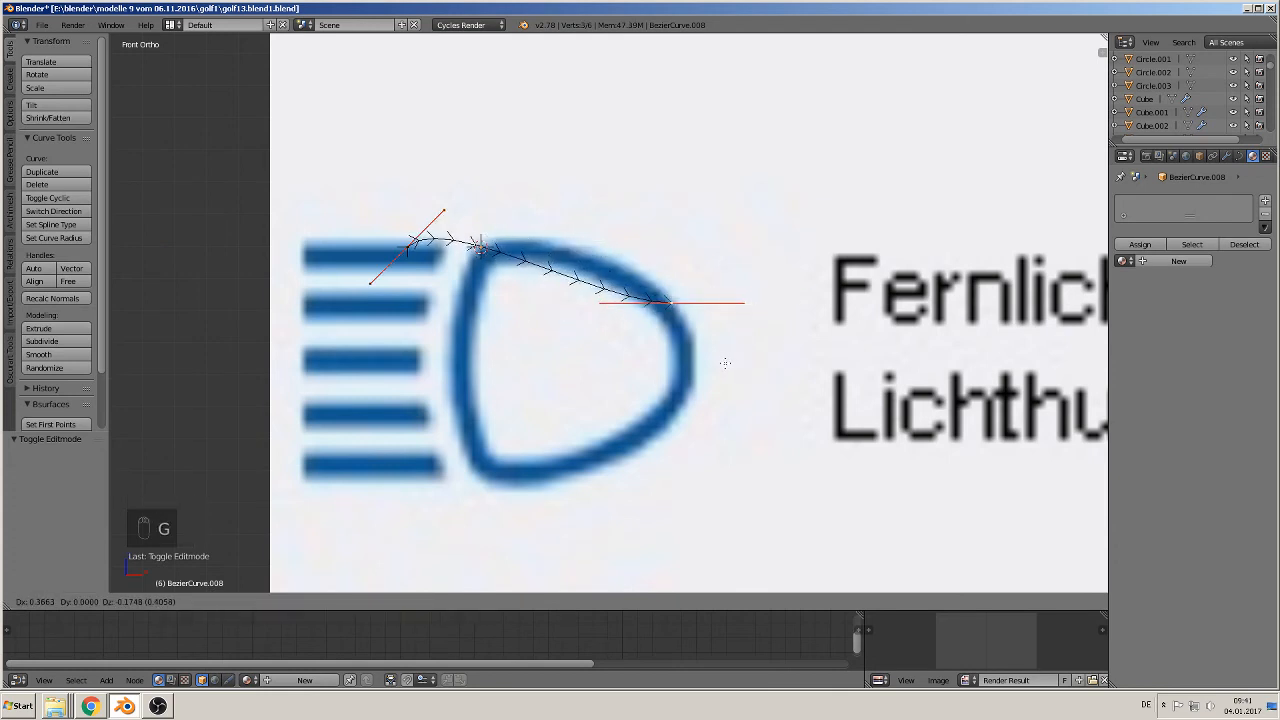
{"action": "left_click", "coordinate": [659, 346]}
{"action": "right_click", "coordinate": [406, 262]}
{"action": "key", "text": "g"}
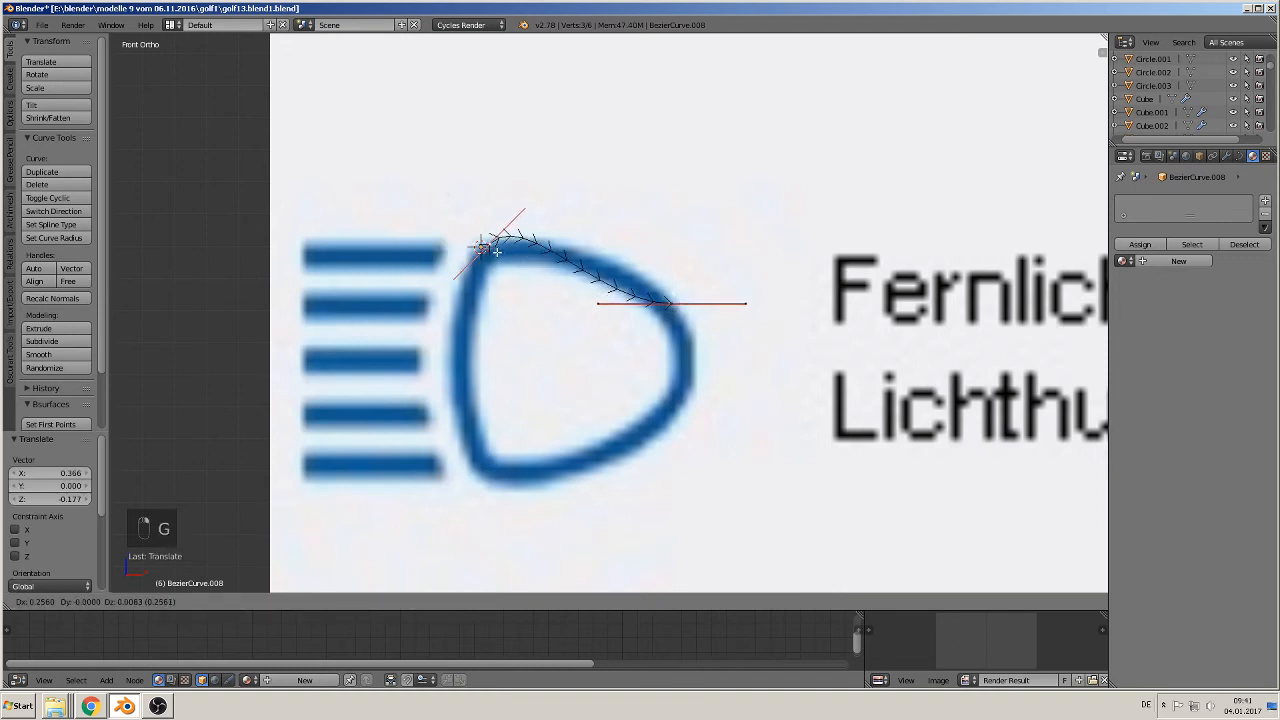
{"action": "left_click", "coordinate": [502, 246]}
Adjust the handles of both curve points so the segment follows the lamp's upper outer edge
{"action": "right_click", "coordinate": [527, 207]}
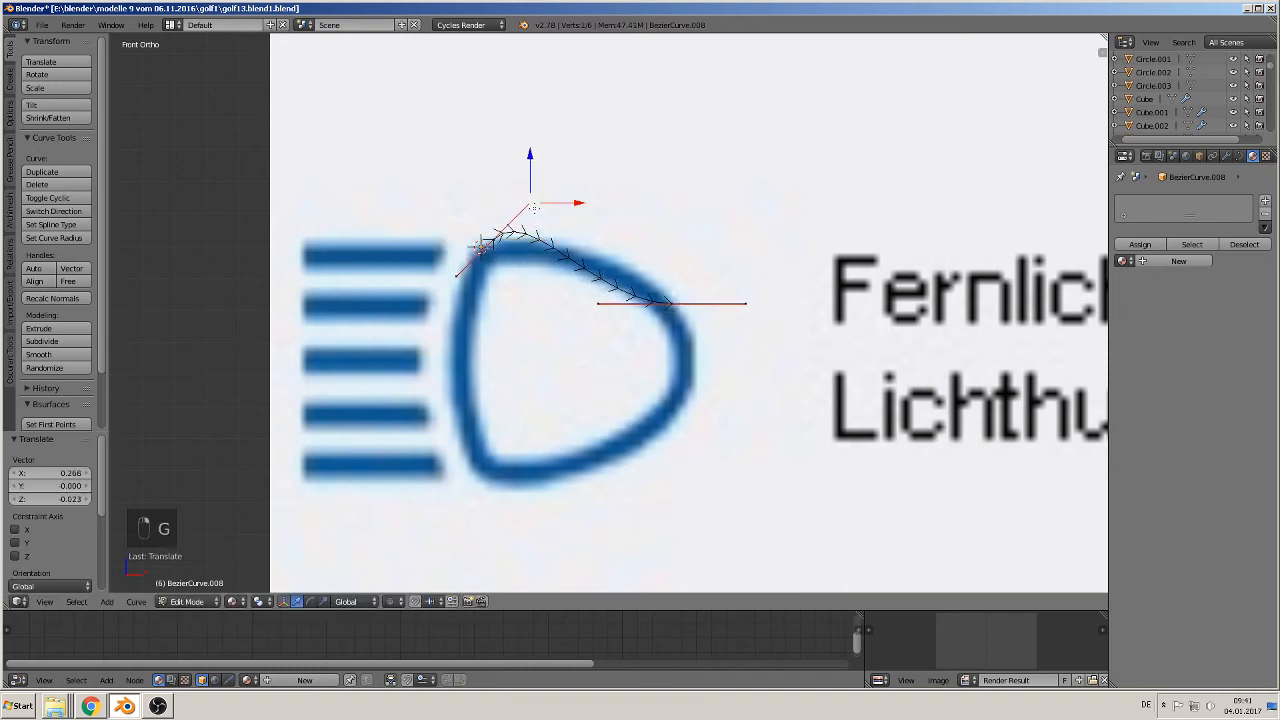
{"action": "key", "text": "g"}
{"action": "left_click", "coordinate": [623, 227]}
{"action": "right_click", "coordinate": [598, 300]}
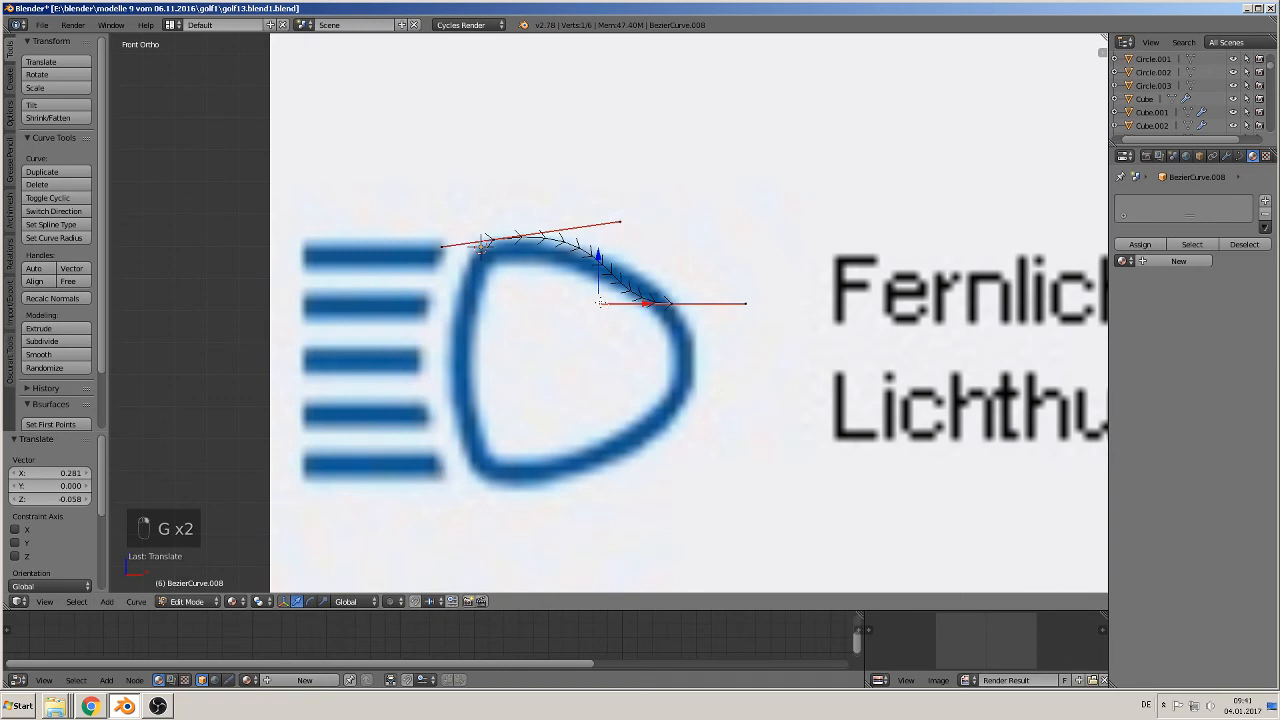
{"action": "key", "text": "g"}
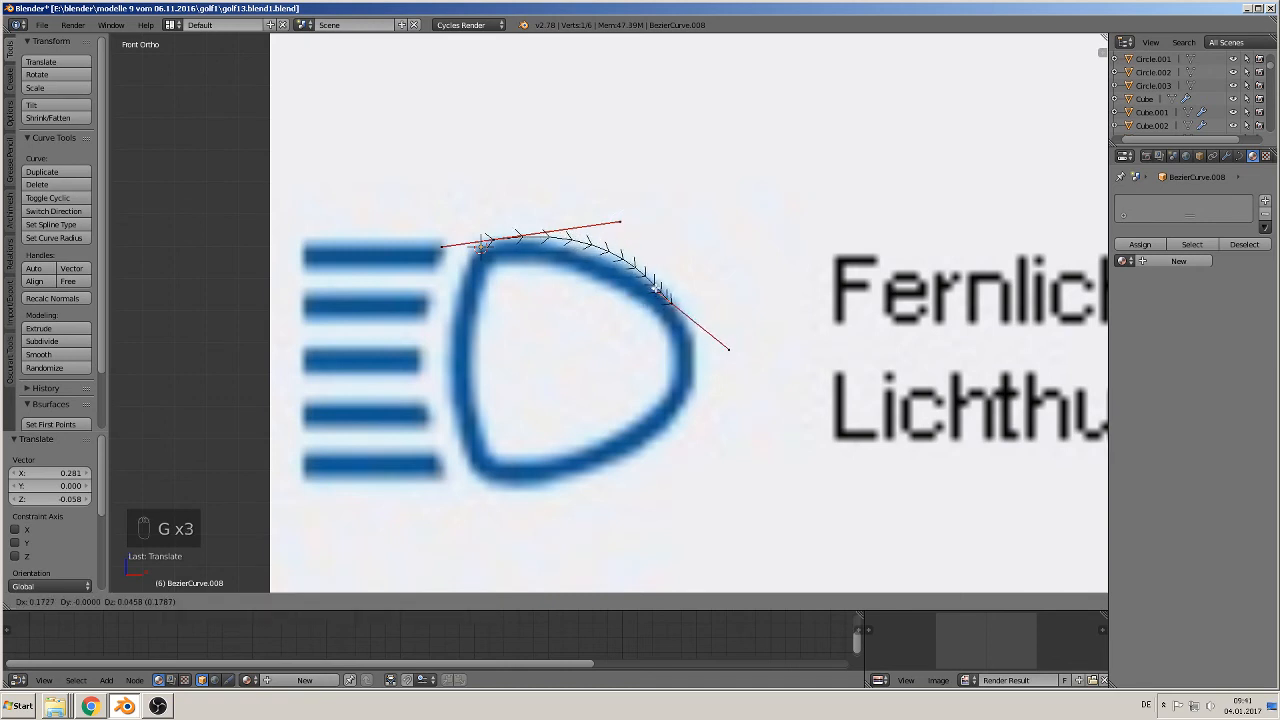
{"action": "left_click", "coordinate": [659, 289]}
{"action": "right_click", "coordinate": [622, 223]}
{"action": "key", "text": "g"}
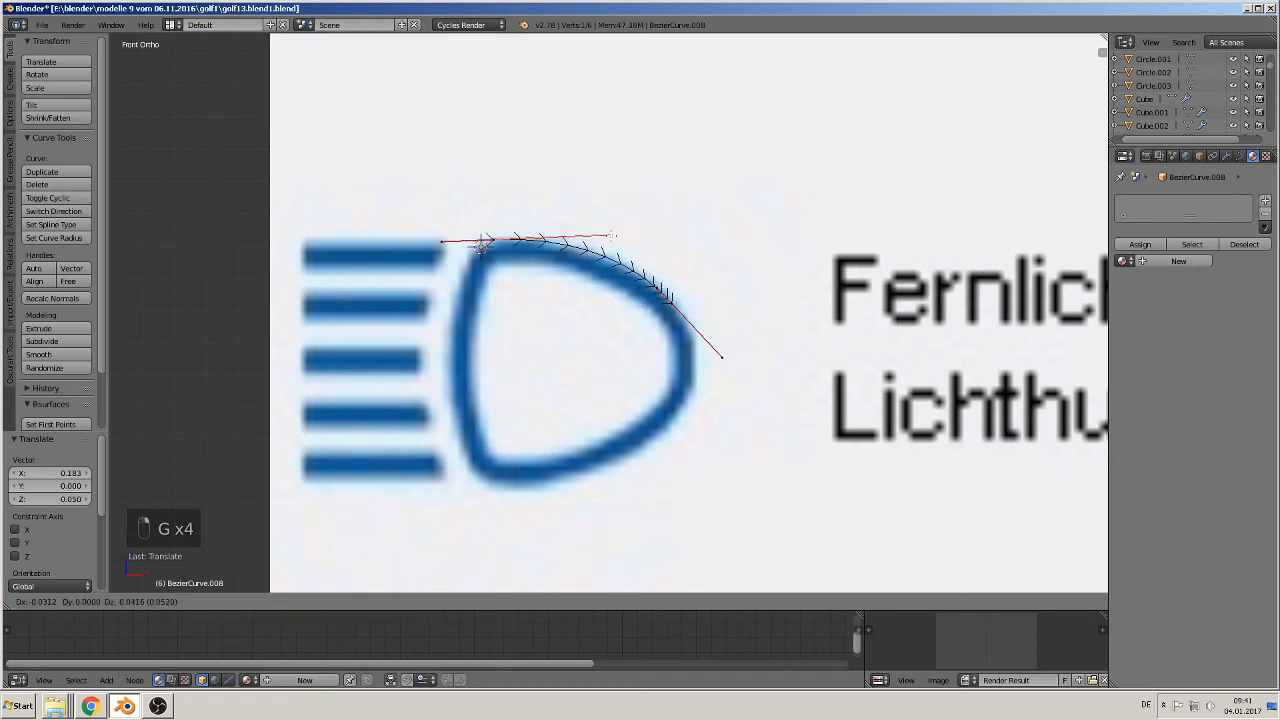
{"action": "left_click", "coordinate": [610, 235]}
Extrude the curve down the lamp's rounded front to its lower-right bend and adjust the new point's handle to the outline
{"action": "right_click", "coordinate": [673, 305]}
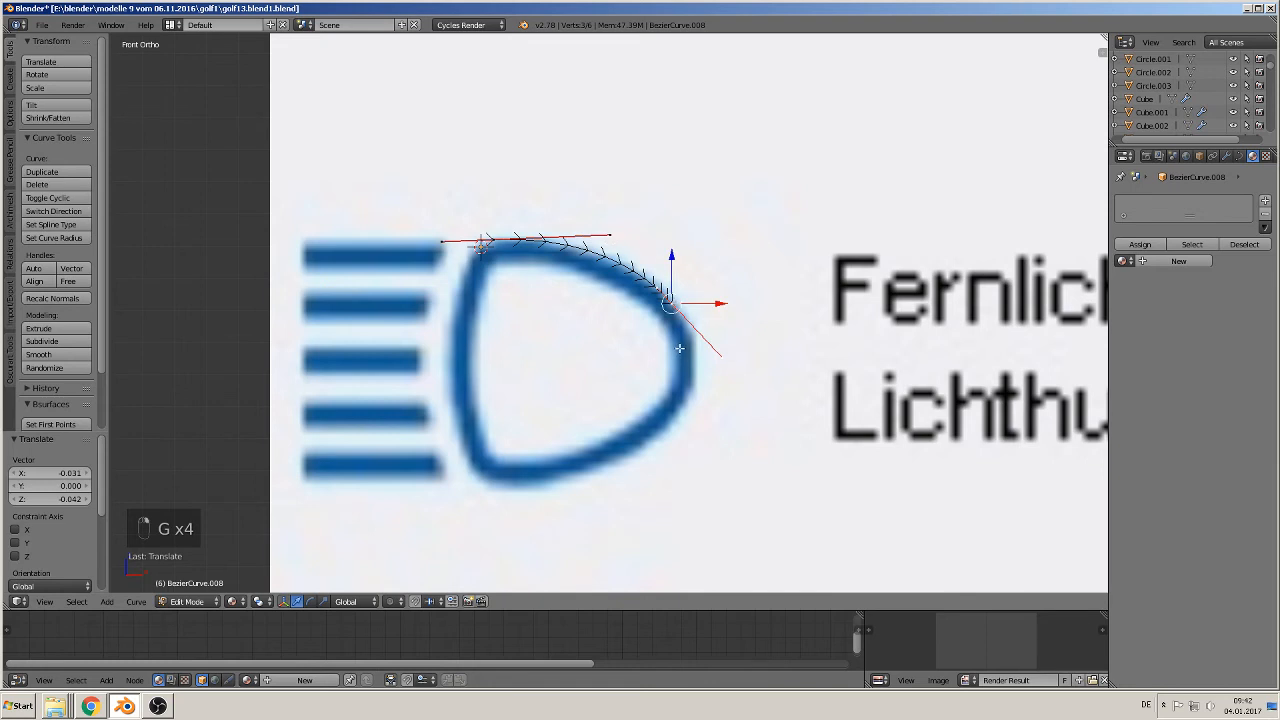
{"action": "key", "text": "e"}
{"action": "left_click", "coordinate": [680, 468]}
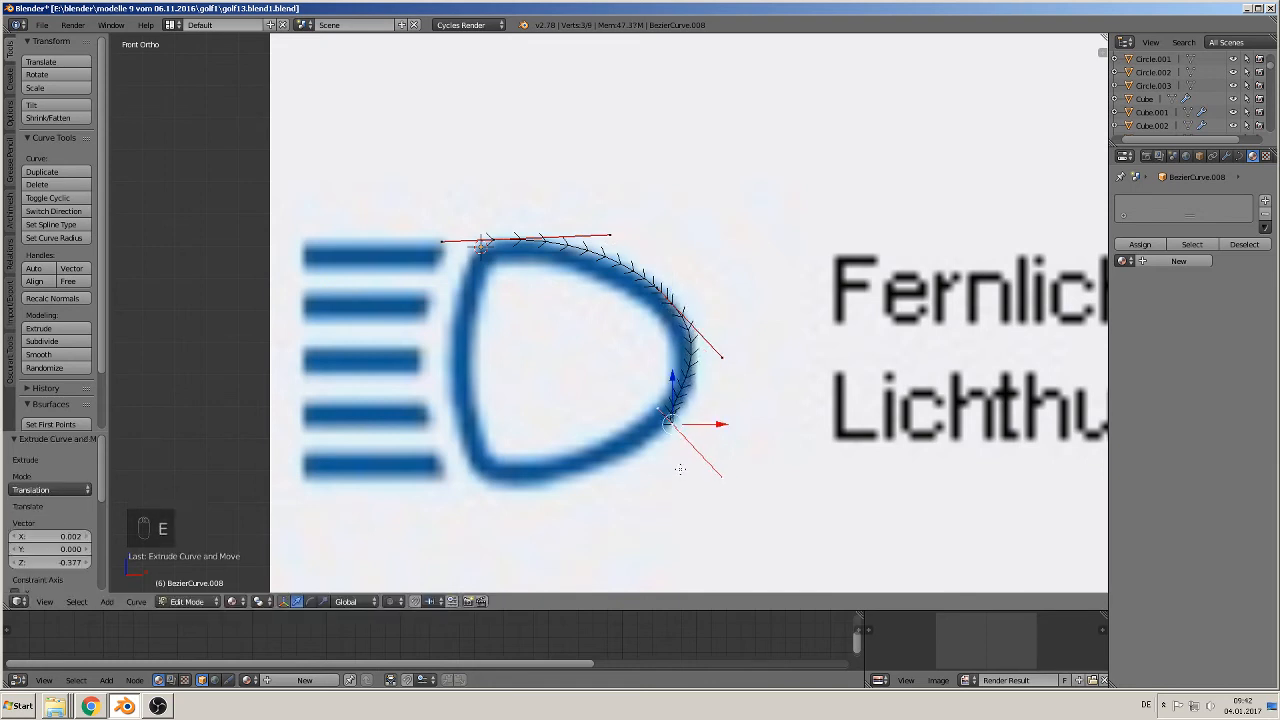
{"action": "left_click", "coordinate": [657, 407]}
{"action": "key", "text": "g"}
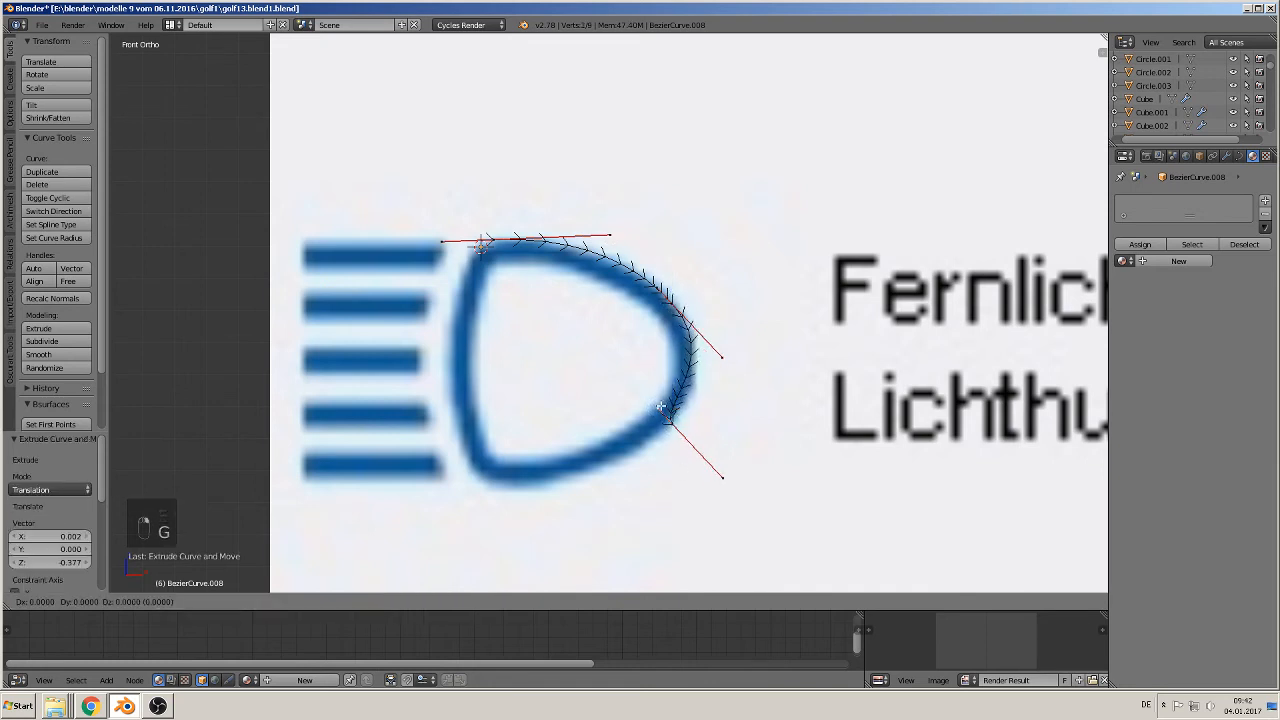
{"action": "left_click", "coordinate": [682, 420]}
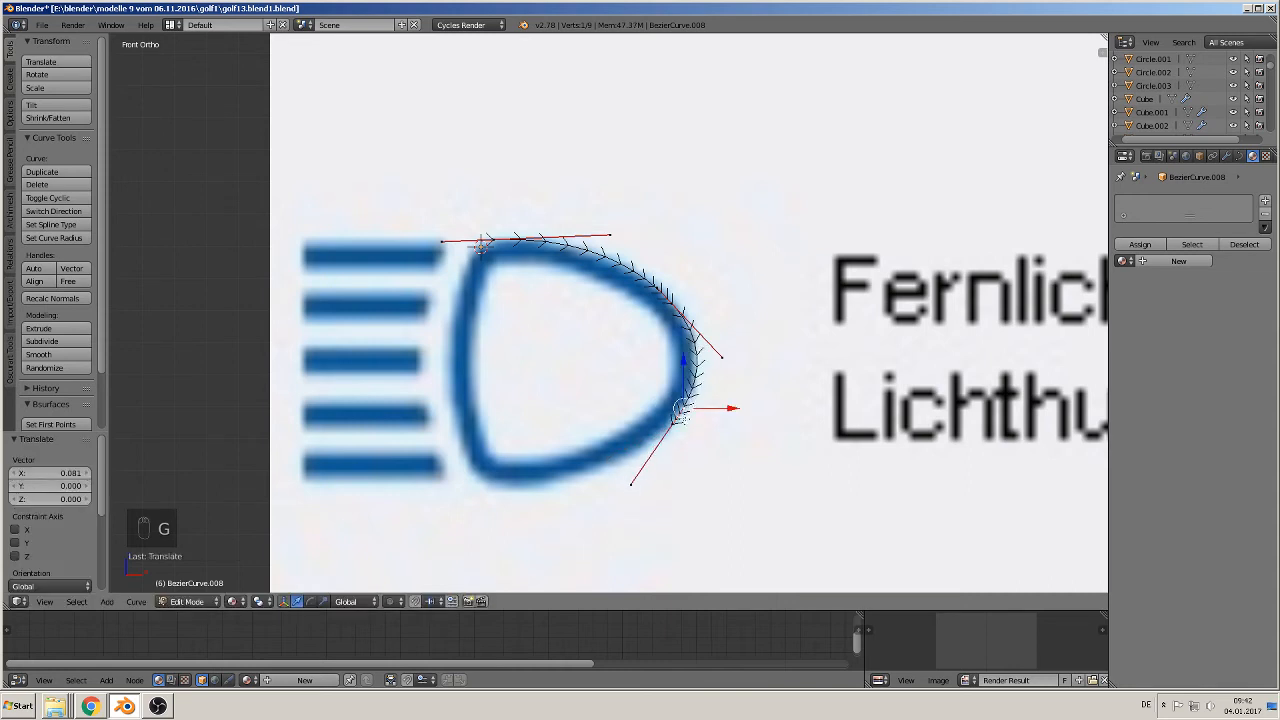
Extrude the curve to the lamp's lower-left corner with a roughly horizontal handle, and close the outline with a segment to the starting point
{"action": "right_click", "coordinate": [676, 421]}
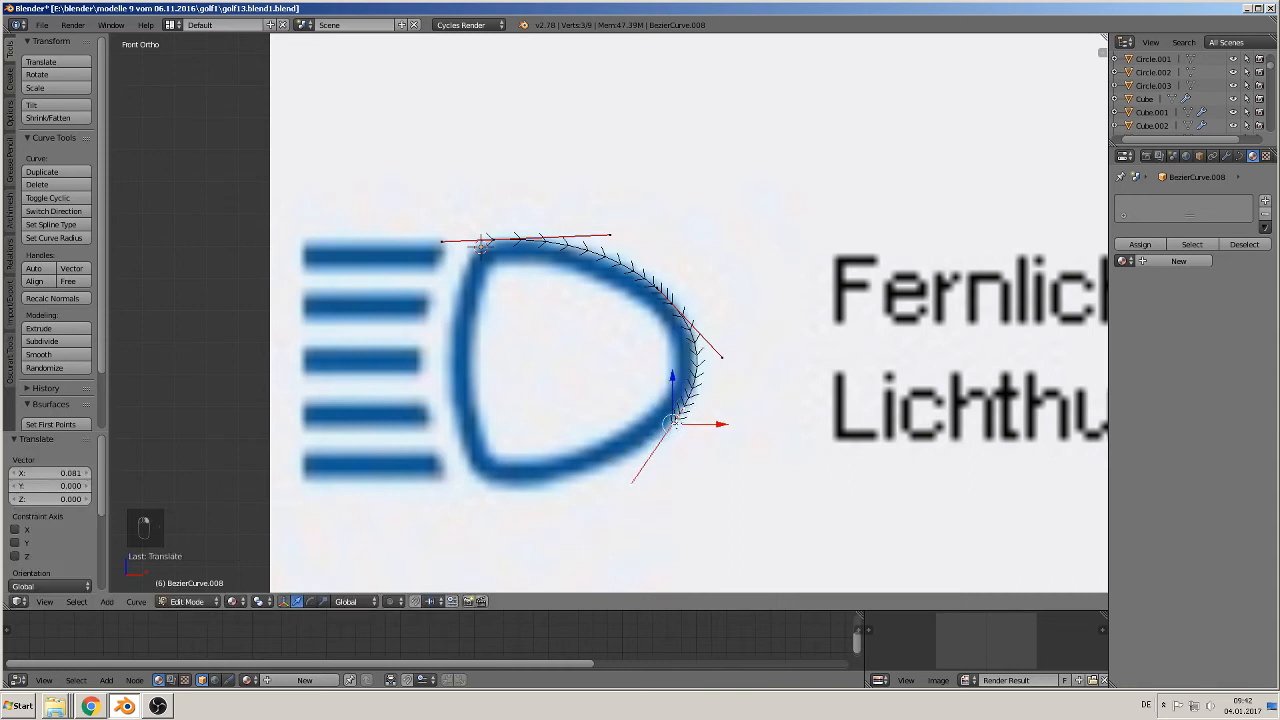
{"action": "key", "text": "e"}
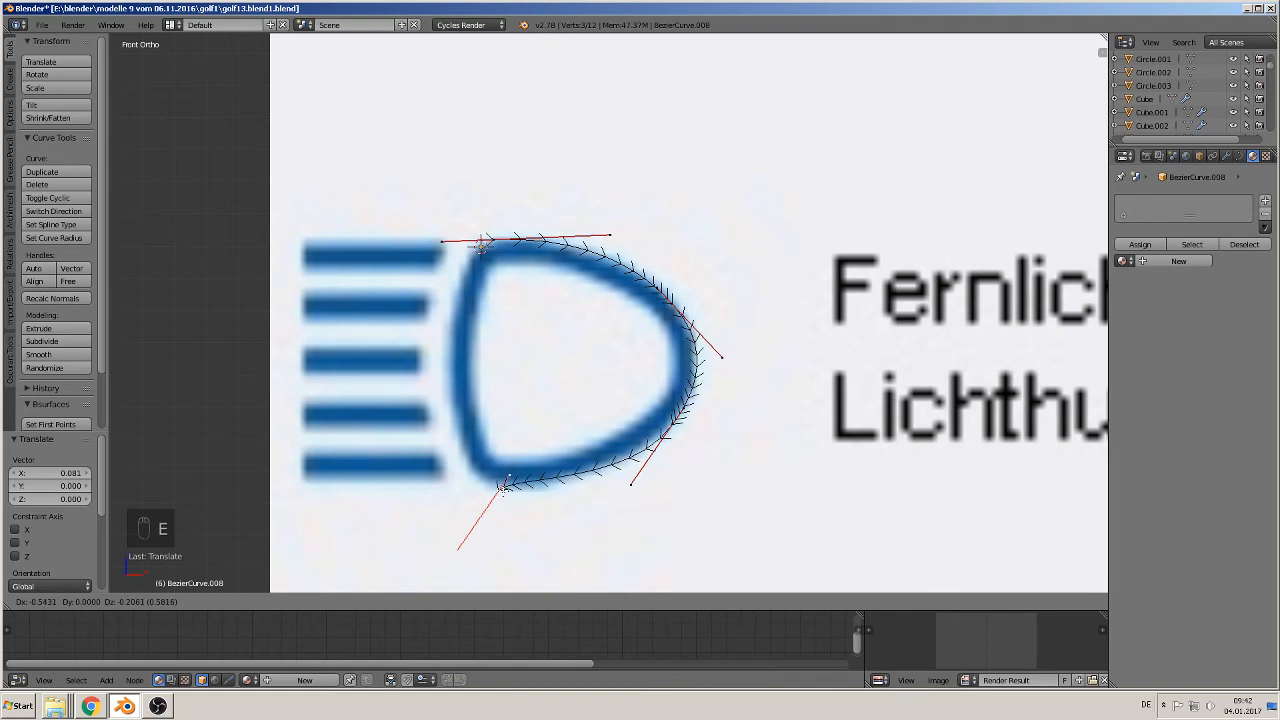
{"action": "left_click", "coordinate": [508, 483]}
{"action": "right_click", "coordinate": [509, 474]}
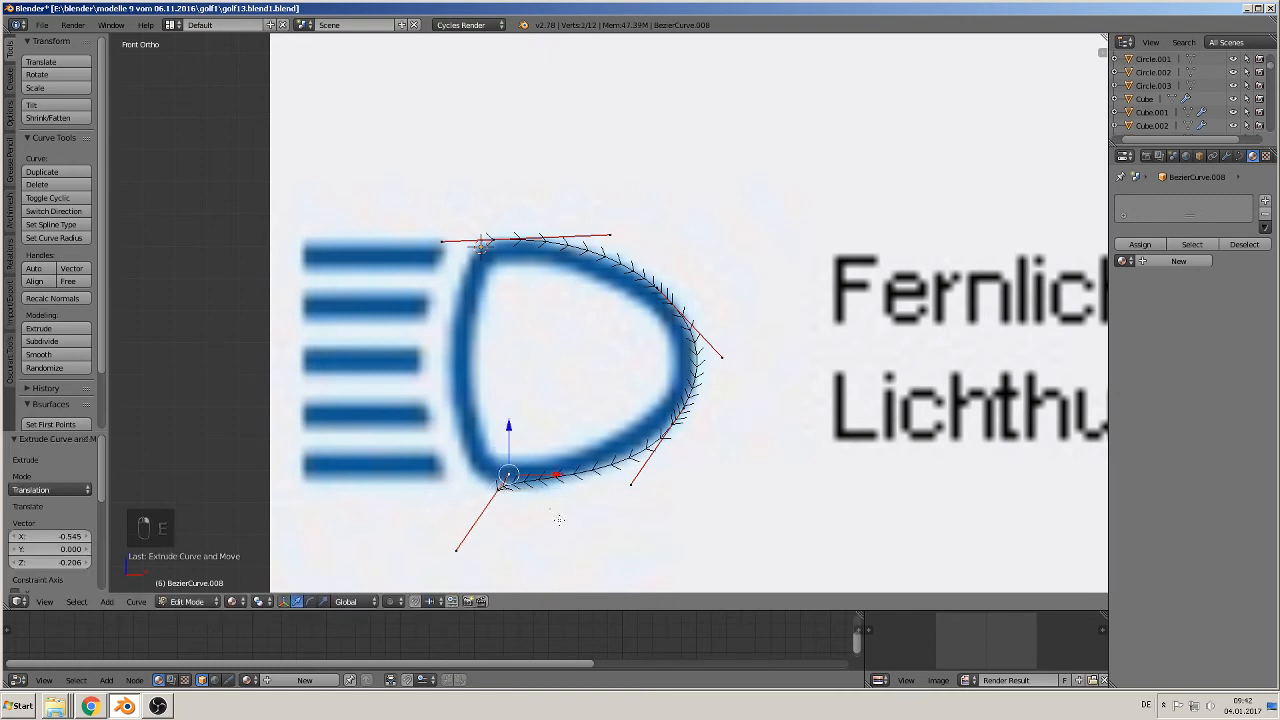
{"action": "key", "text": "g"}
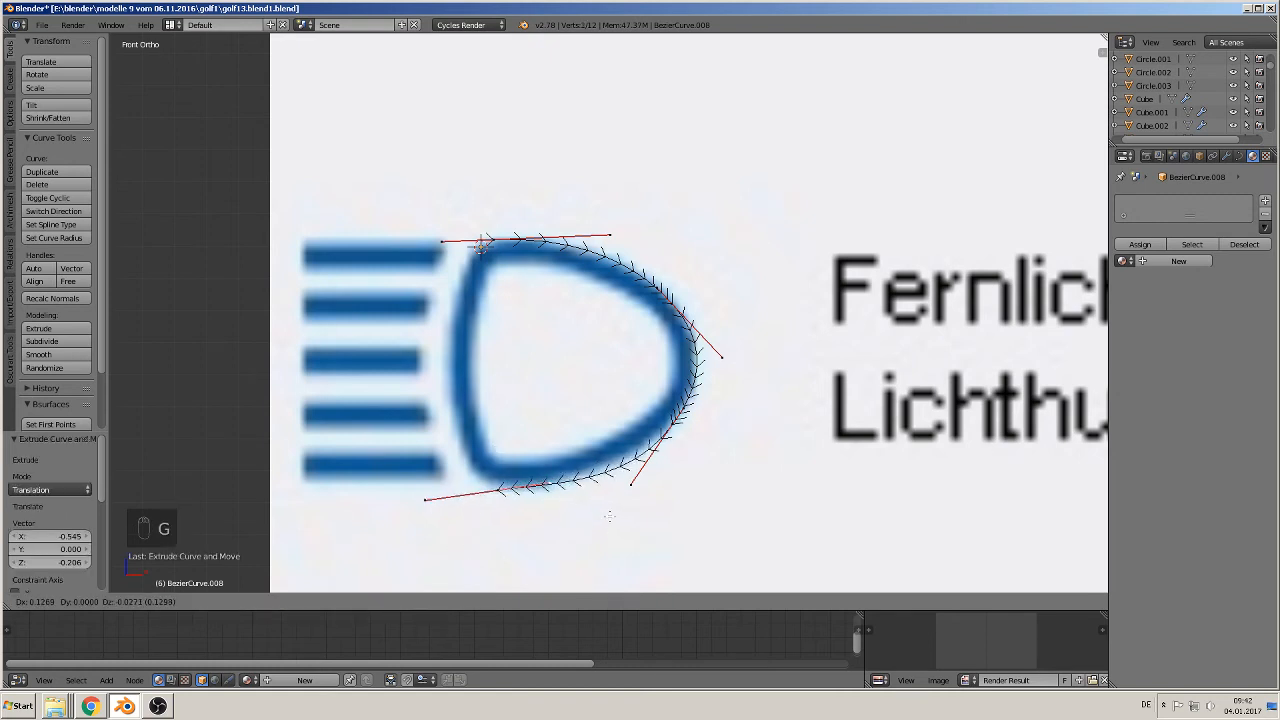
{"action": "left_click", "coordinate": [533, 496]}
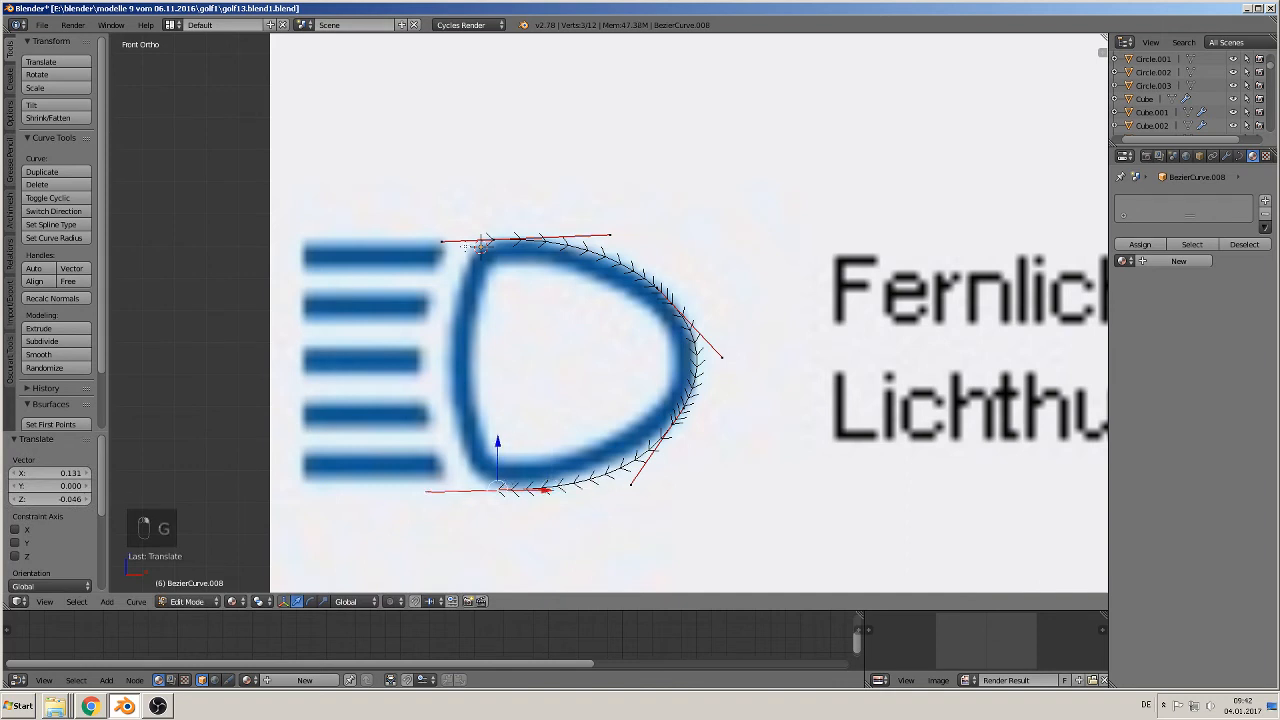
{"action": "right_click", "coordinate": [483, 243], "text": "shift"}
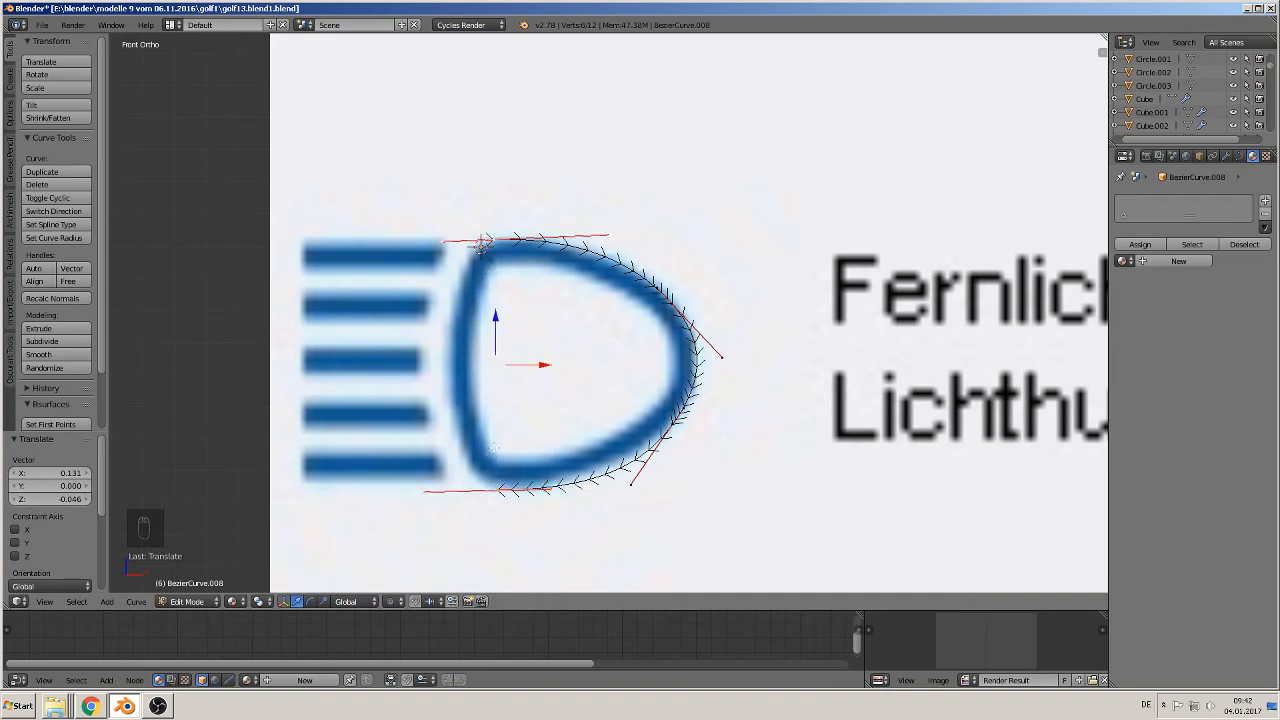
{"action": "key", "text": "f"}
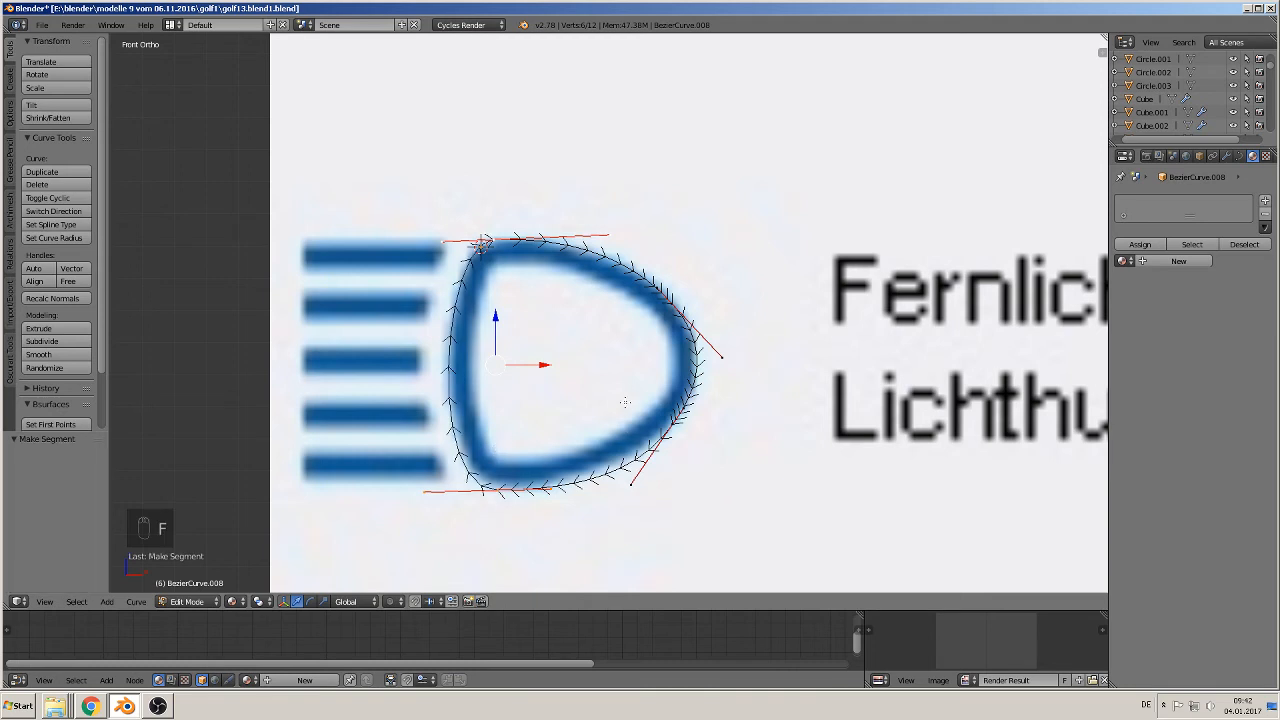
Duplicate the closed lamp outline curve and move the copy about -1.96 along X into the gap between the reference sheets
{"action": "key", "text": "Tab"}
{"action": "scroll", "coordinate": [715, 458], "scroll_direction": "up", "scroll_amount": 1}
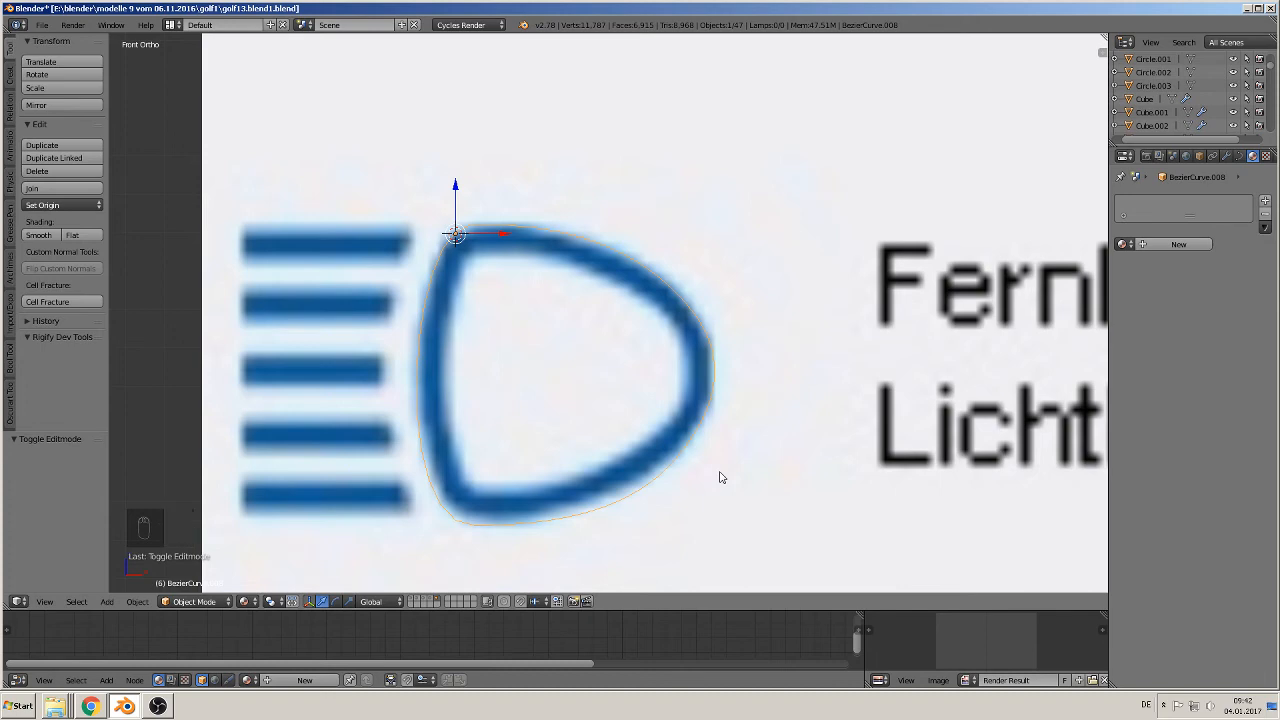
{"action": "key", "text": "Tab"}
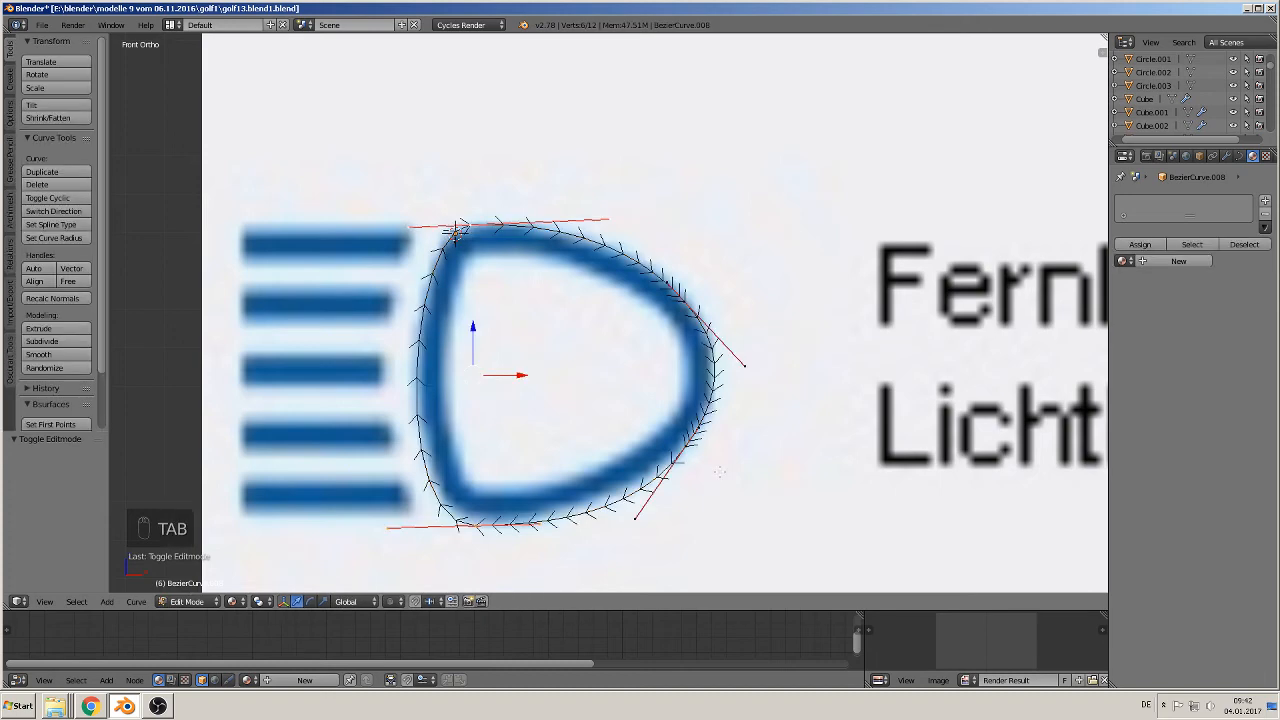
{"action": "scroll", "coordinate": [718, 471], "scroll_direction": "down", "scroll_amount": 4}
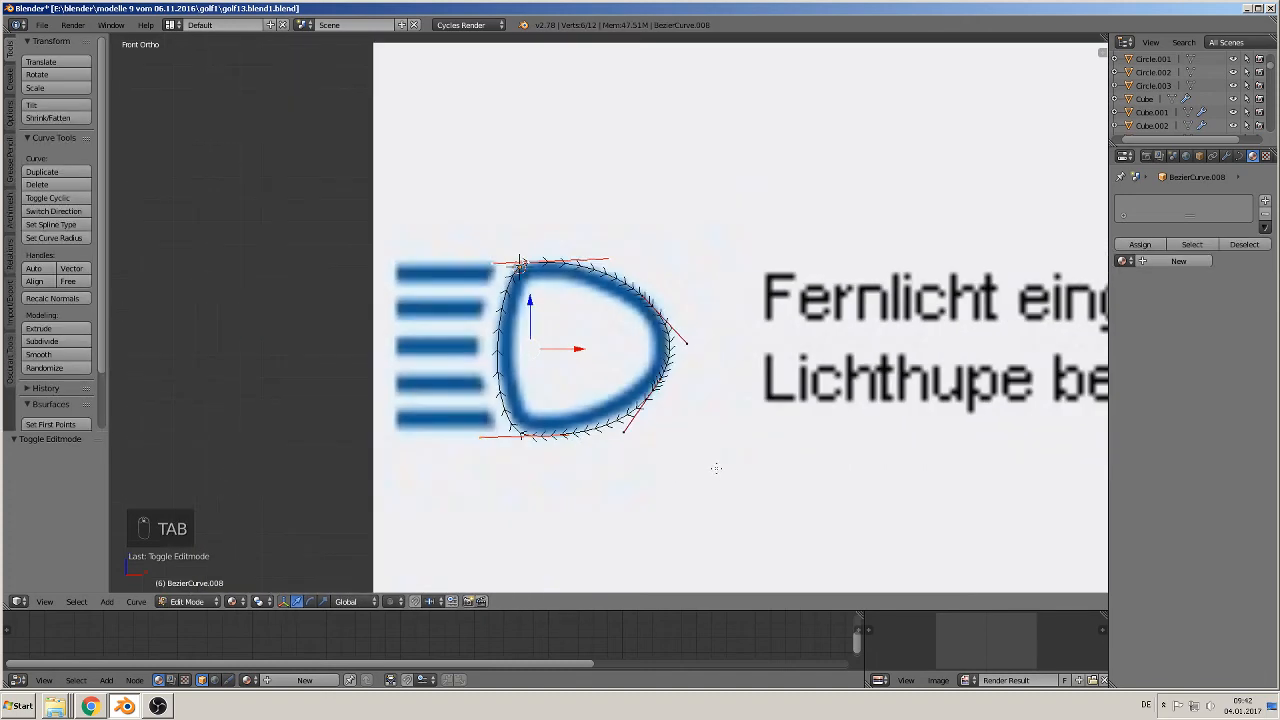
{"action": "key", "text": "Tab"}
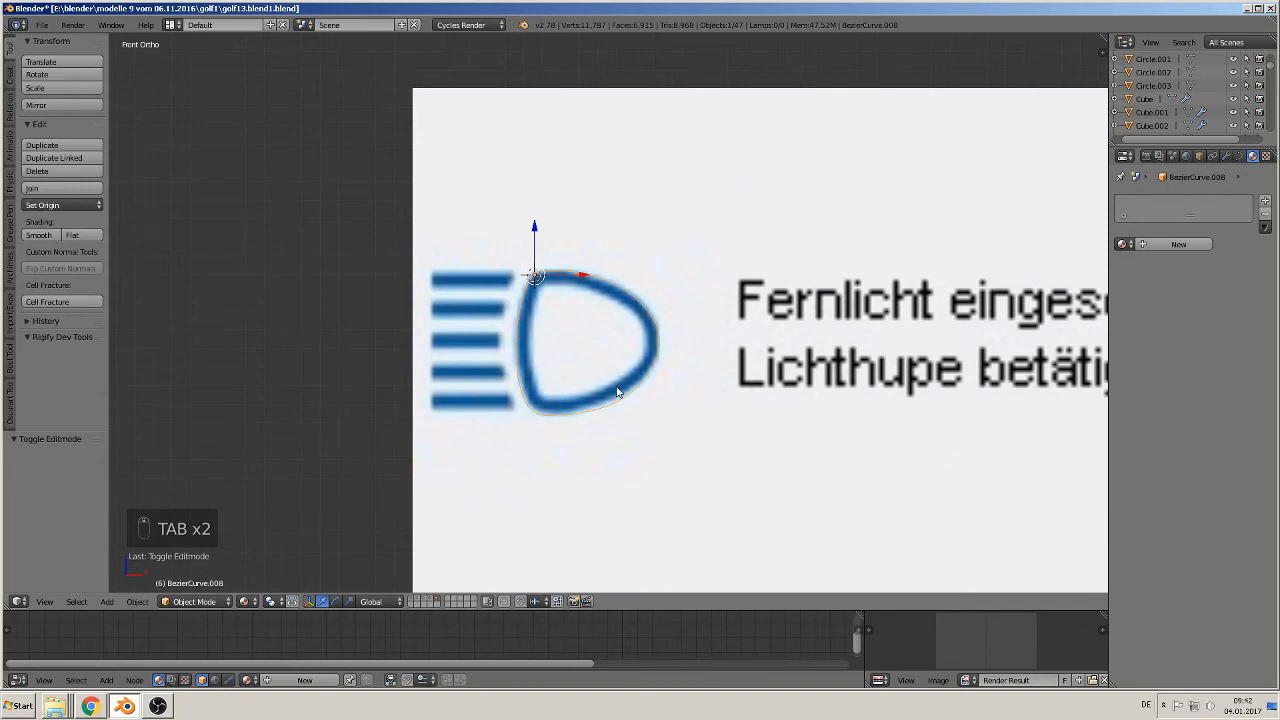
{"action": "key", "text": "shift+d"}
{"action": "left_click_drag", "start_coordinate": [575, 284], "coordinate": [213, 287]}
{"action": "middle_click_drag", "start_coordinate": [360, 275], "coordinate": [593, 275], "text": "shift"}
{"action": "scroll", "coordinate": [570, 290], "scroll_direction": "up", "scroll_amount": 3}
{"action": "middle_click_drag", "start_coordinate": [610, 332], "coordinate": [801, 305], "text": "shift"}
{"action": "scroll", "coordinate": [745, 347], "scroll_direction": "down", "scroll_amount": 2}
{"action": "scroll", "coordinate": [736, 349], "scroll_direction": "up", "scroll_amount": 1}
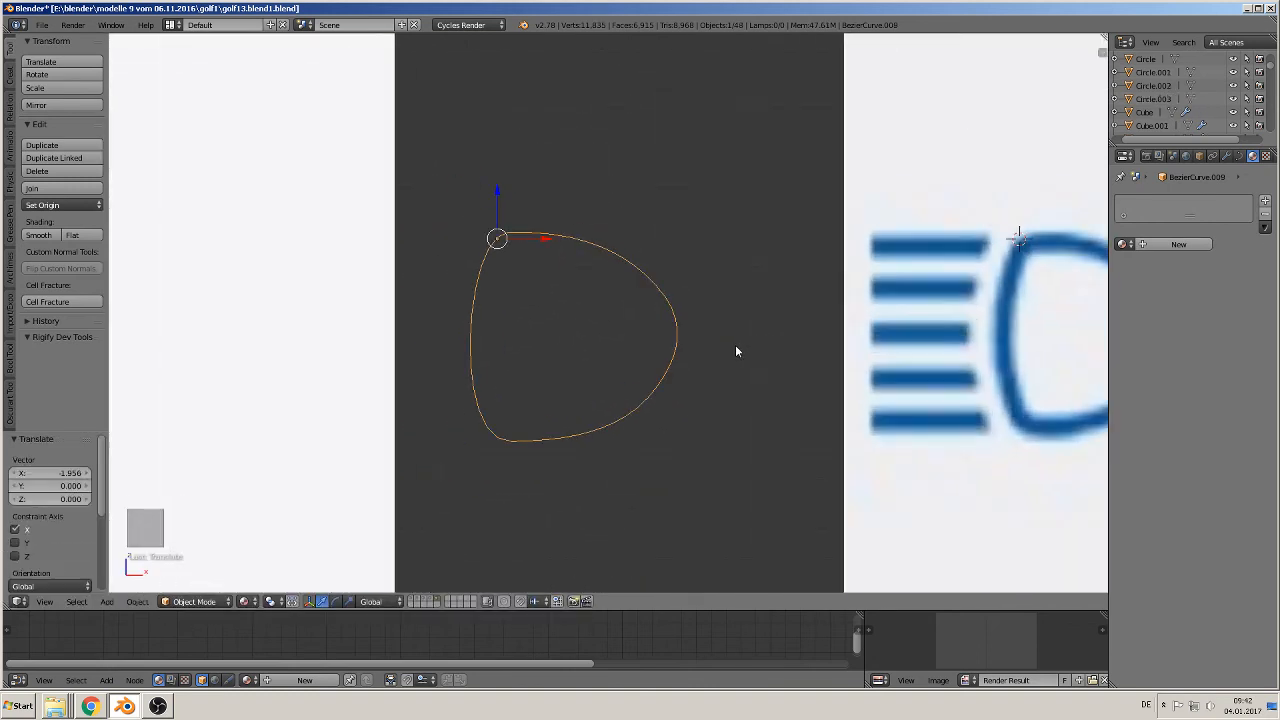
Convert the copied lamp outline from a curve to a mesh and edit it in vertex selection mode
{"action": "key", "text": "Tab"}
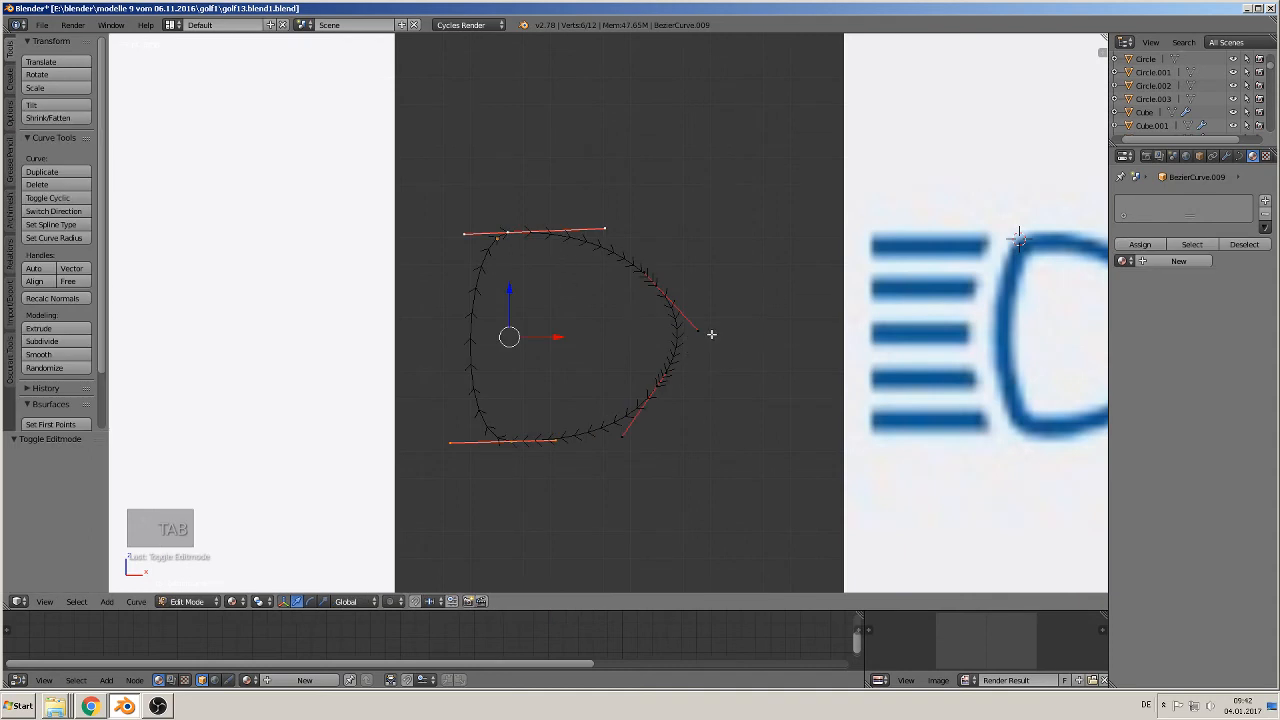
{"action": "key", "text": "Tab"}
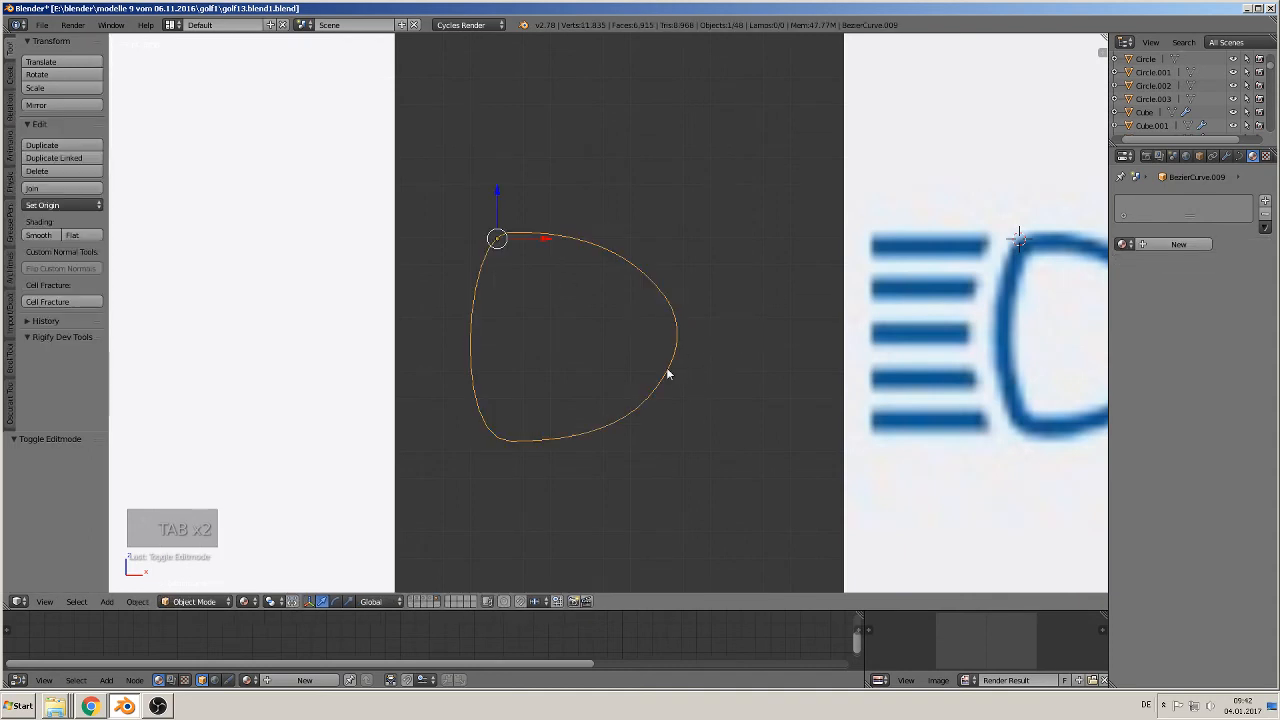
{"action": "key", "text": "alt+c"}
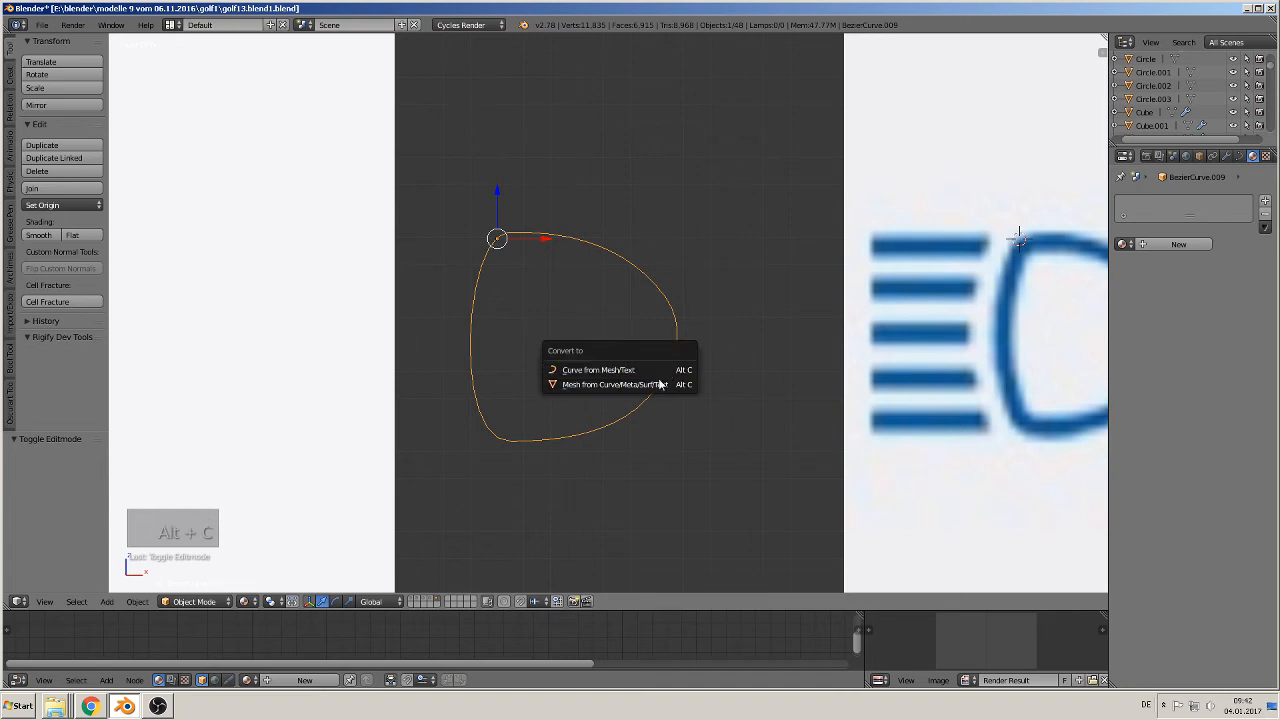
{"action": "left_click", "coordinate": [651, 386]}
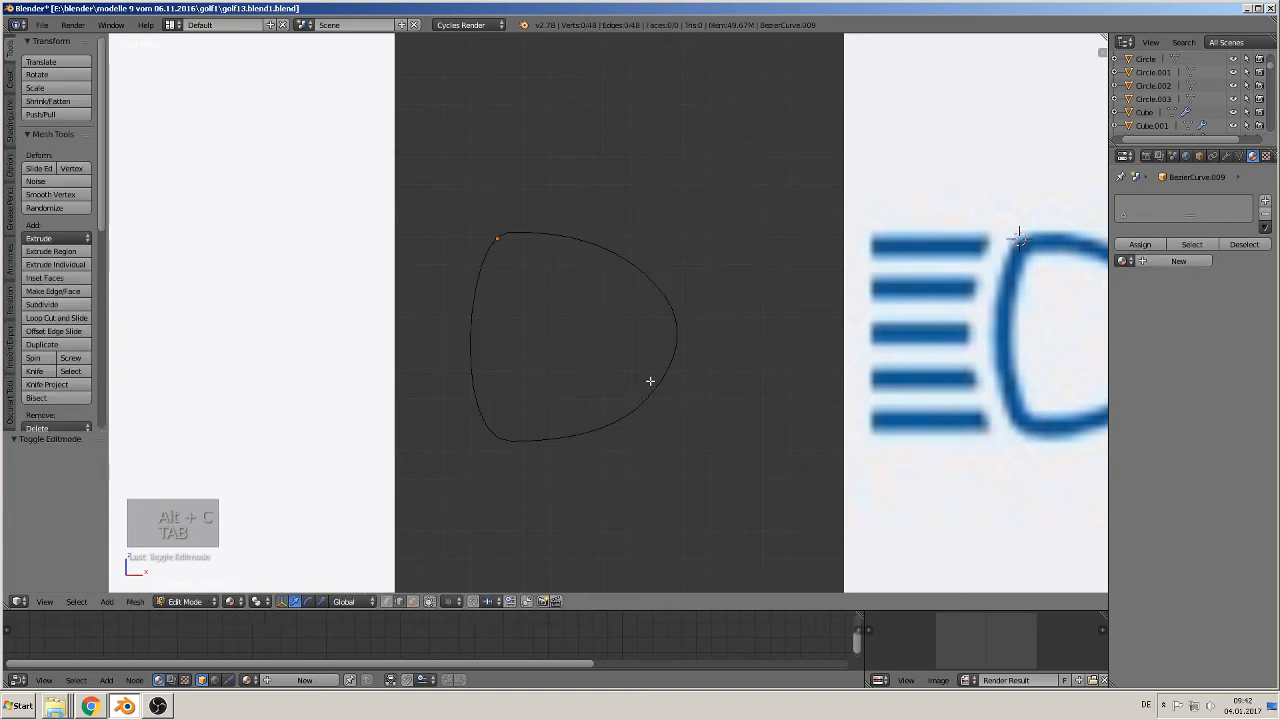
{"action": "key", "text": "Tab"}
{"action": "left_click", "coordinate": [390, 601]}
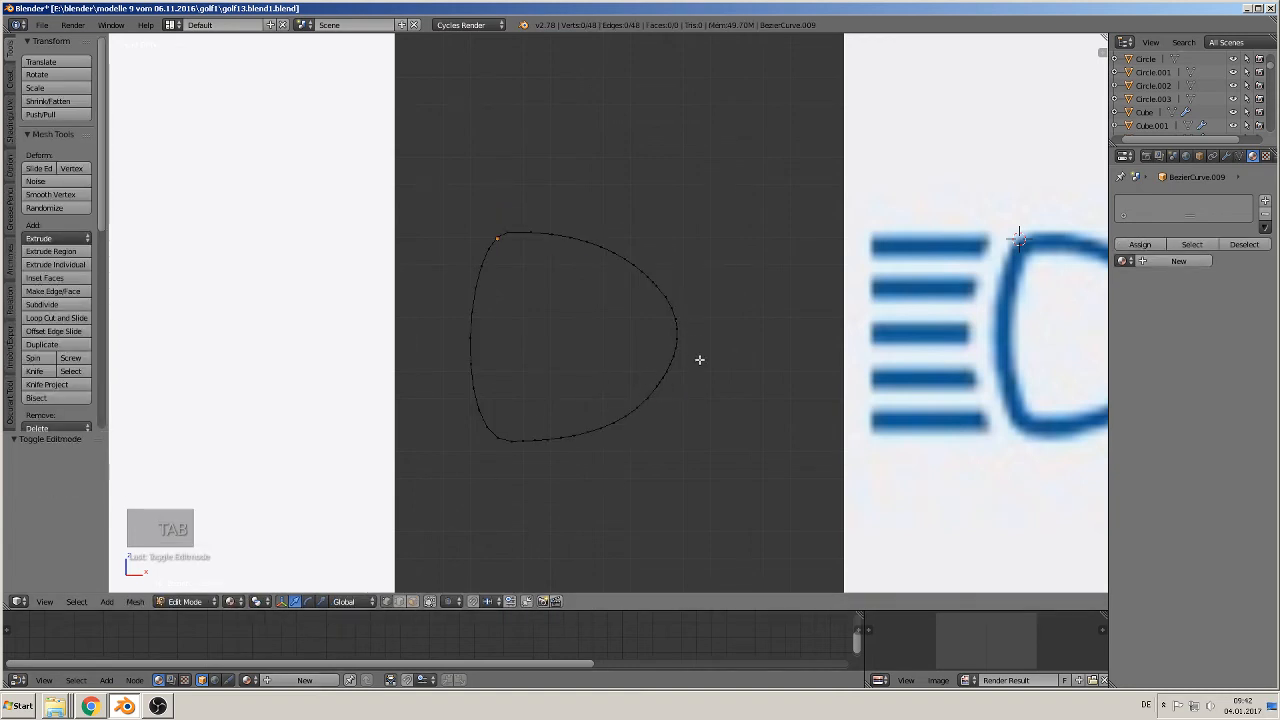
Duplicate the whole outline loop, scale the copy to about 0.88, and shift it about -0.007 along X inside the original
{"action": "key", "text": "a"}
{"action": "key", "text": "a"}
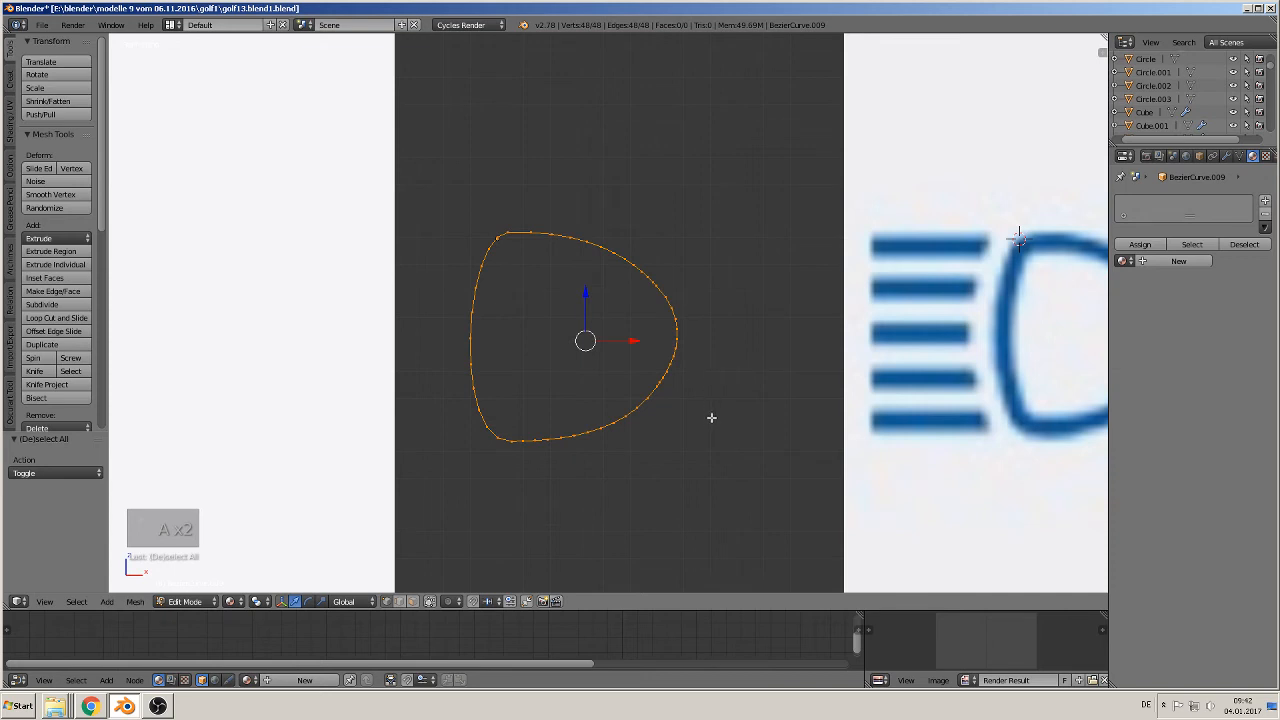
{"action": "key", "text": "shift+d"}
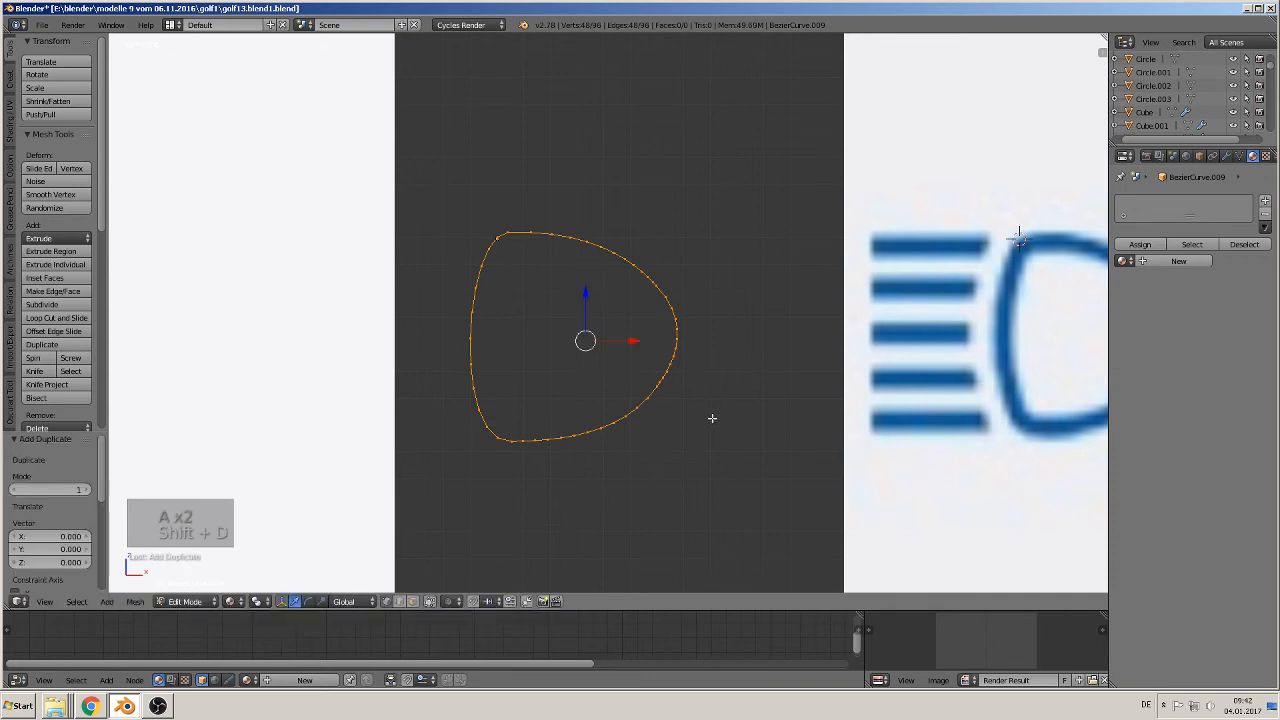
{"action": "key", "text": "s"}
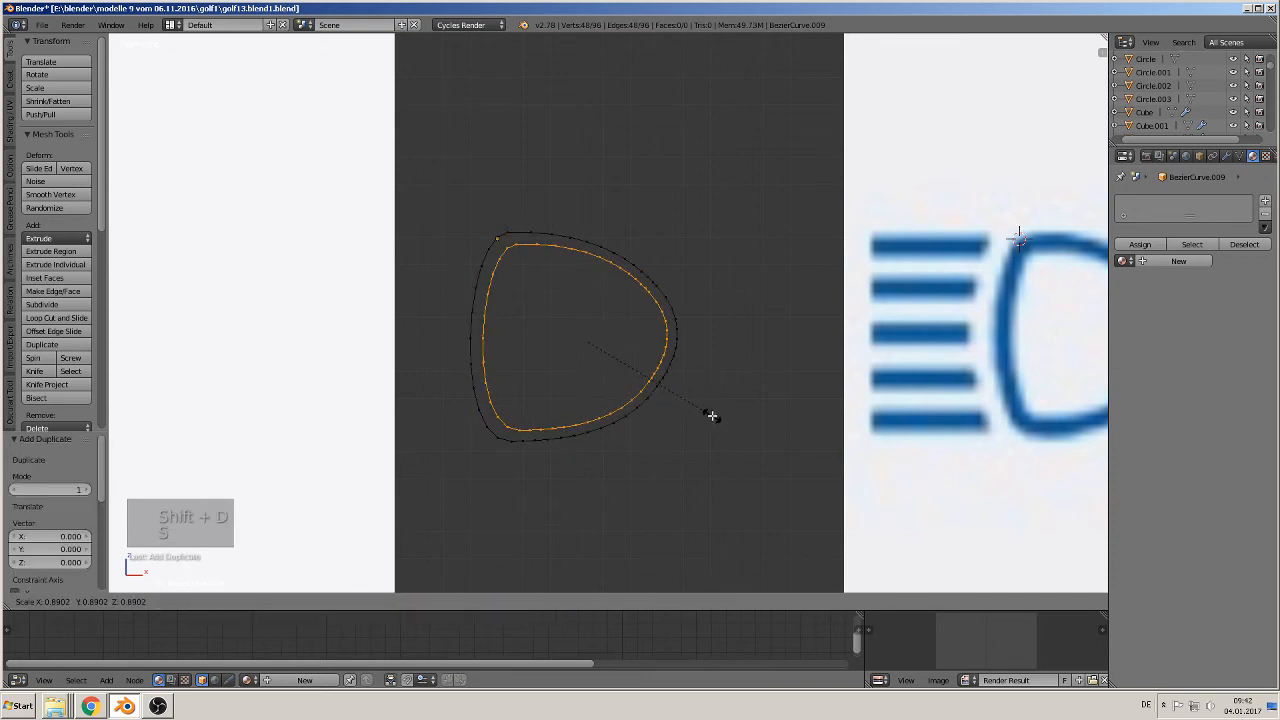
{"action": "left_click", "coordinate": [707, 415]}
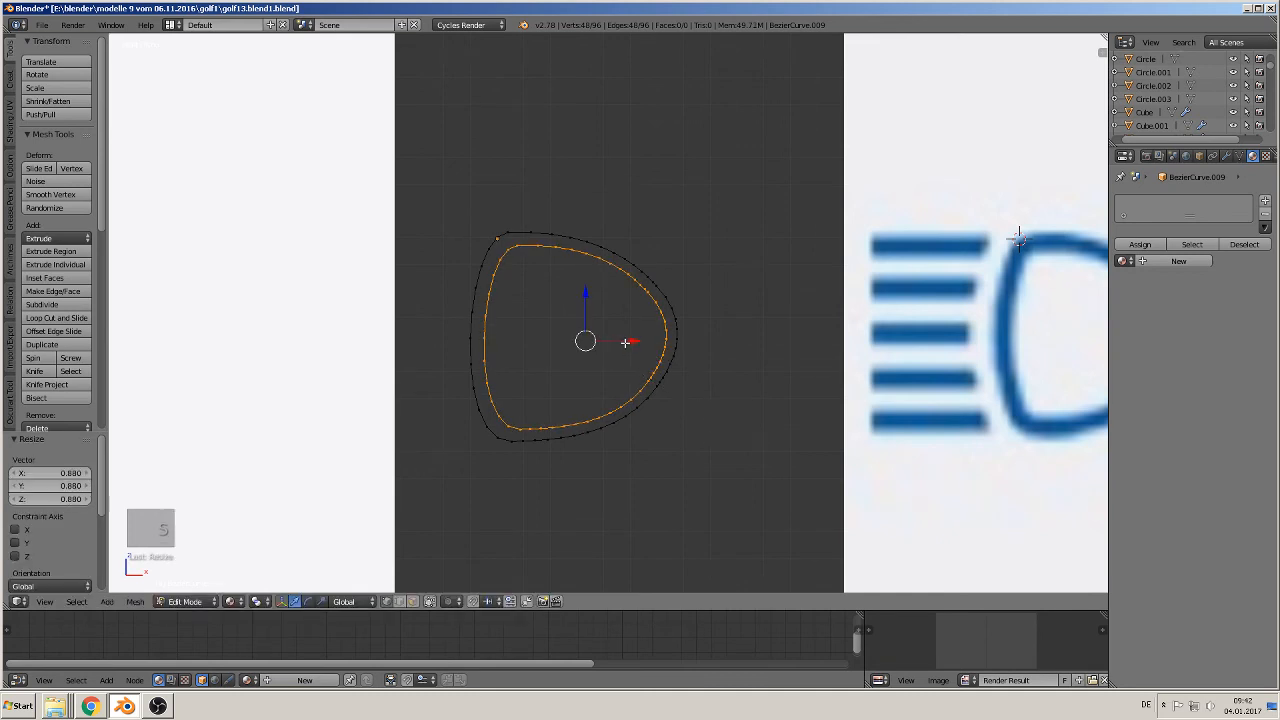
{"action": "left_click_drag", "start_coordinate": [625, 343], "coordinate": [639, 348]}
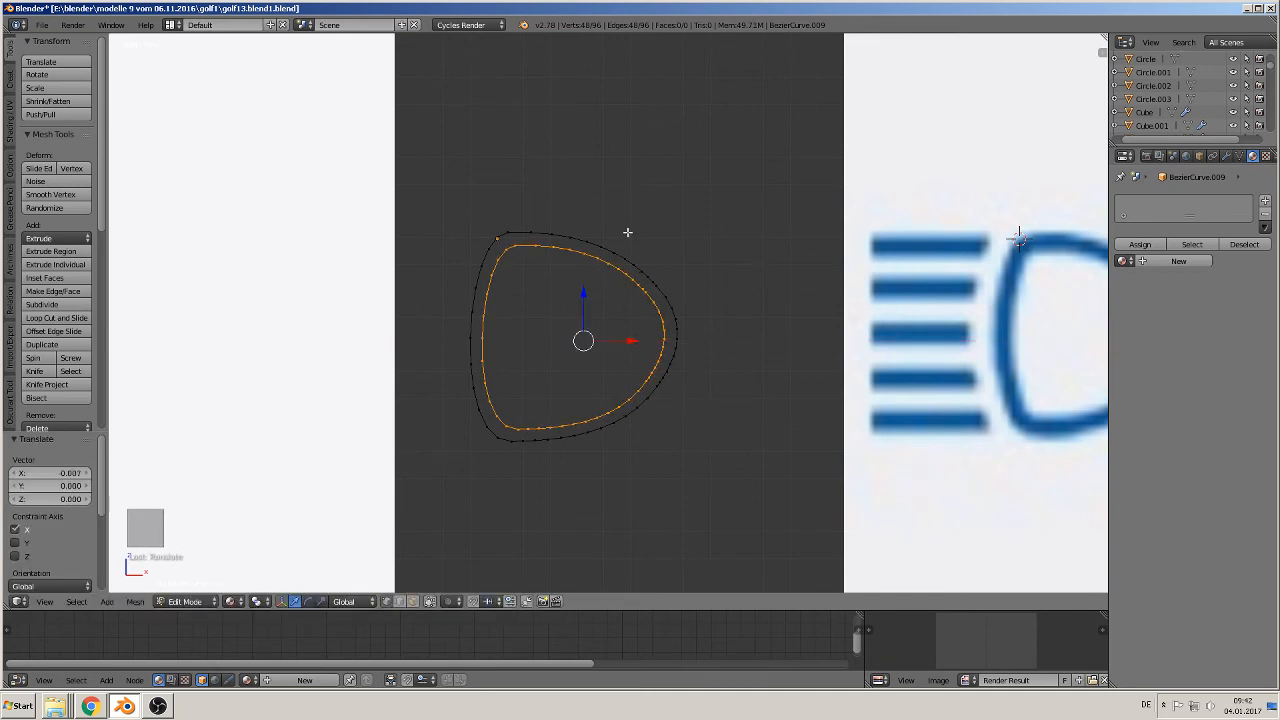
Bridge the outer and inner outline loops into a filled lamp ring and finish editing the mesh
{"action": "key", "text": "l"}
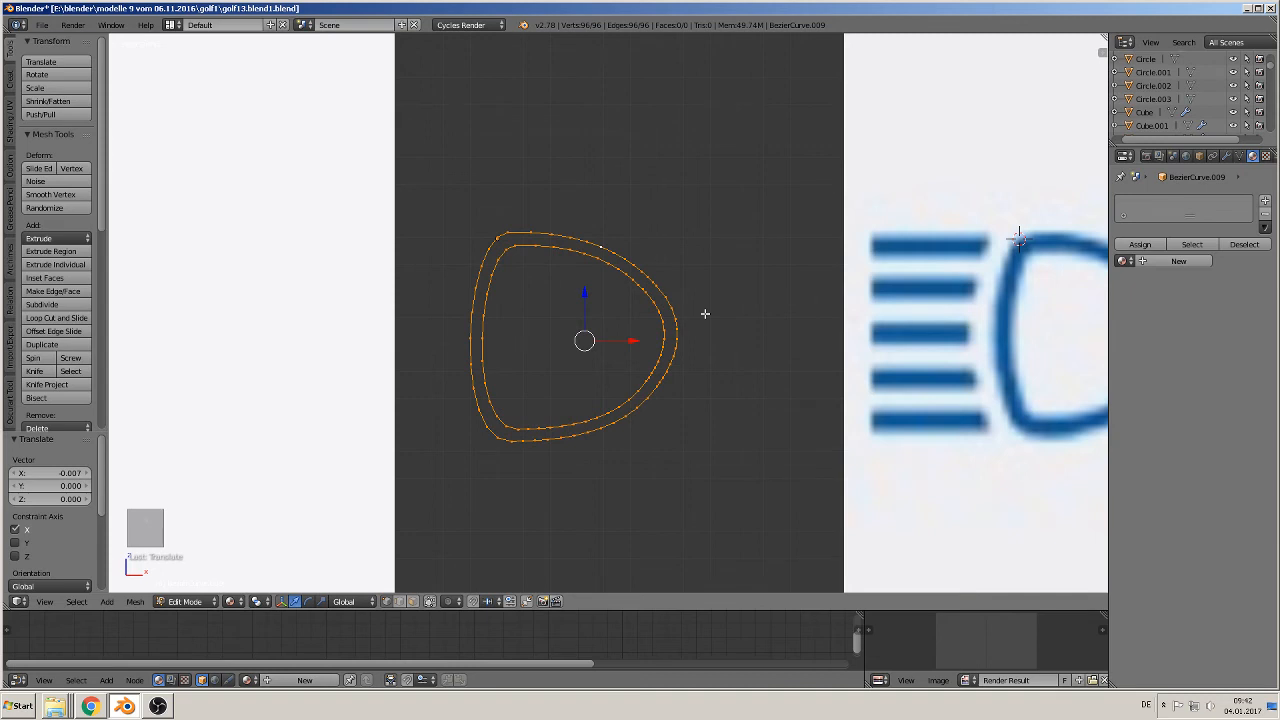
{"action": "key", "text": "space"}
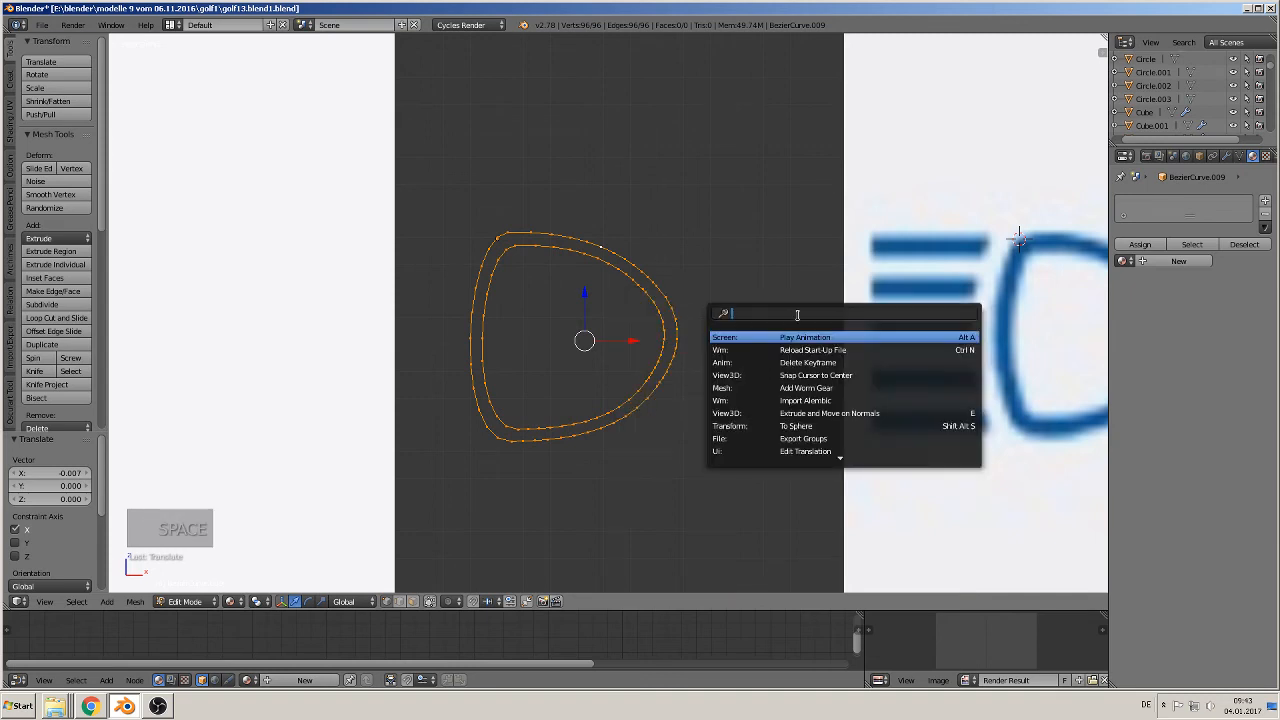
{"action": "type", "text": "br"}
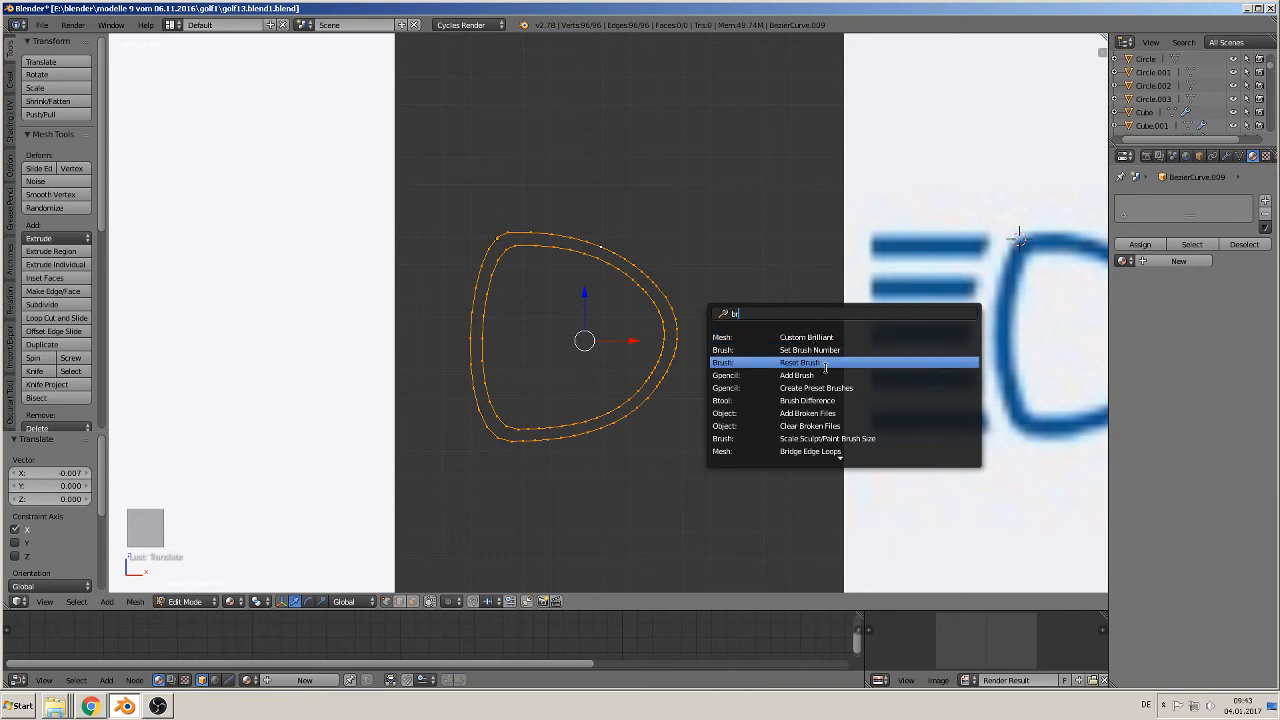
{"action": "left_click", "coordinate": [838, 452]}
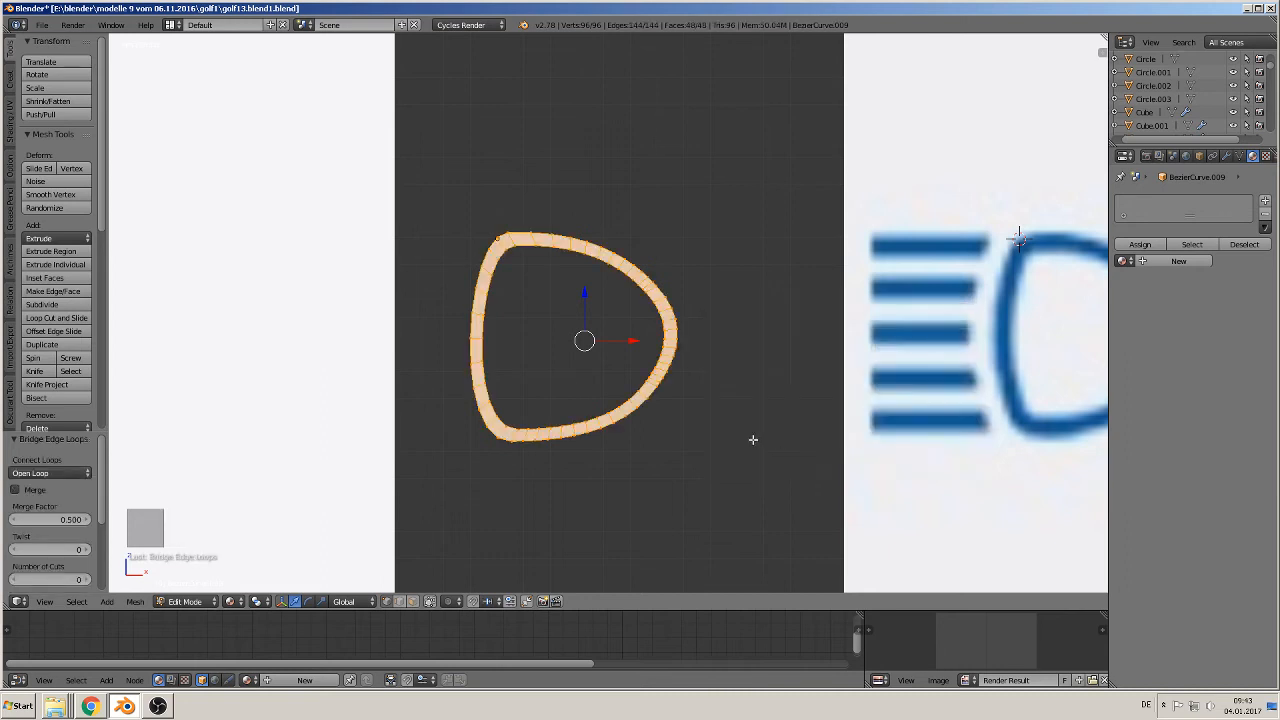
{"action": "scroll", "coordinate": [753, 439], "scroll_direction": "up", "scroll_amount": 2}
{"action": "key", "text": "Tab"}
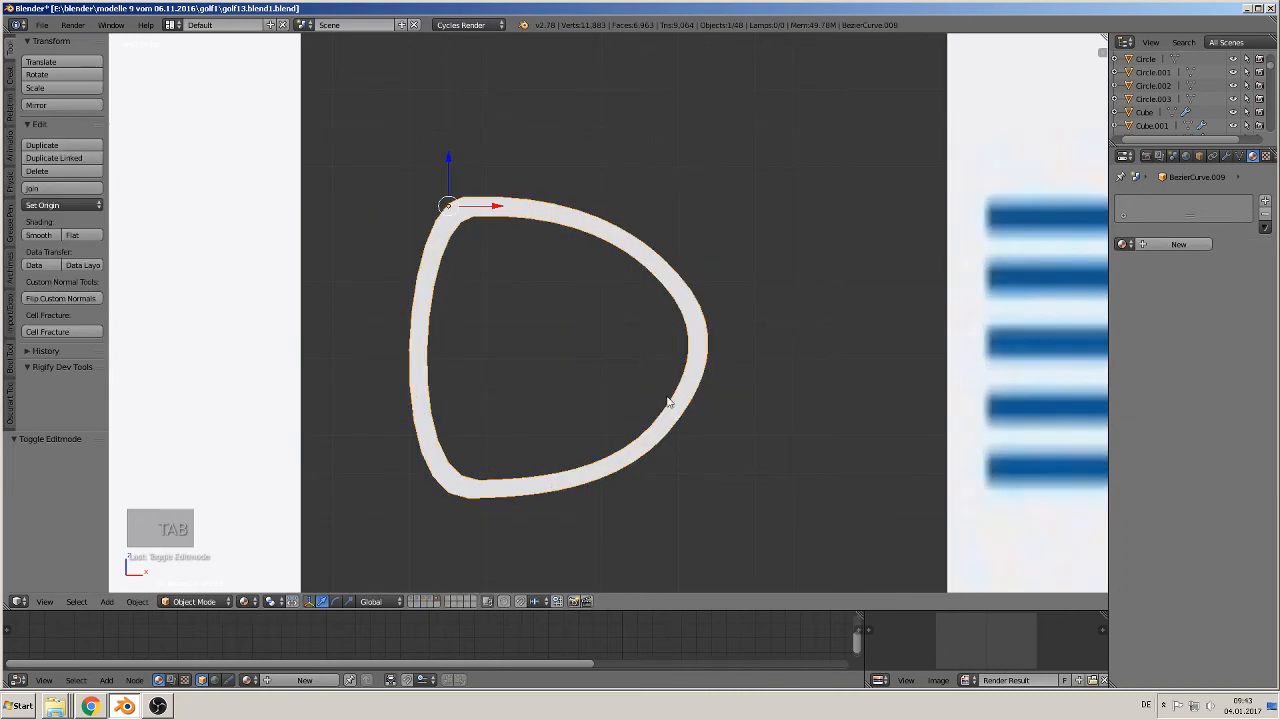
Add a plane at the centre of the symbol's top light bar and rotate it 90° about X
{"action": "scroll", "coordinate": [677, 391], "scroll_direction": "down", "scroll_amount": 6}
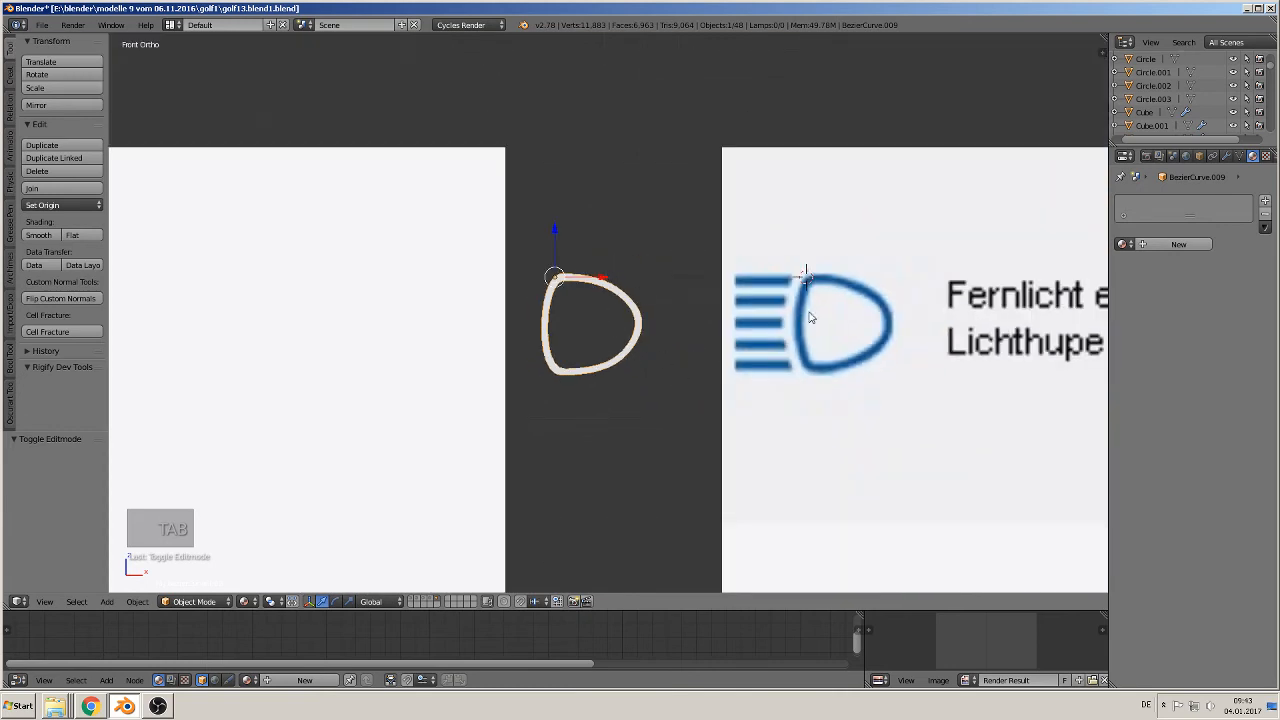
{"action": "scroll", "coordinate": [750, 290], "scroll_direction": "up", "scroll_amount": 3}
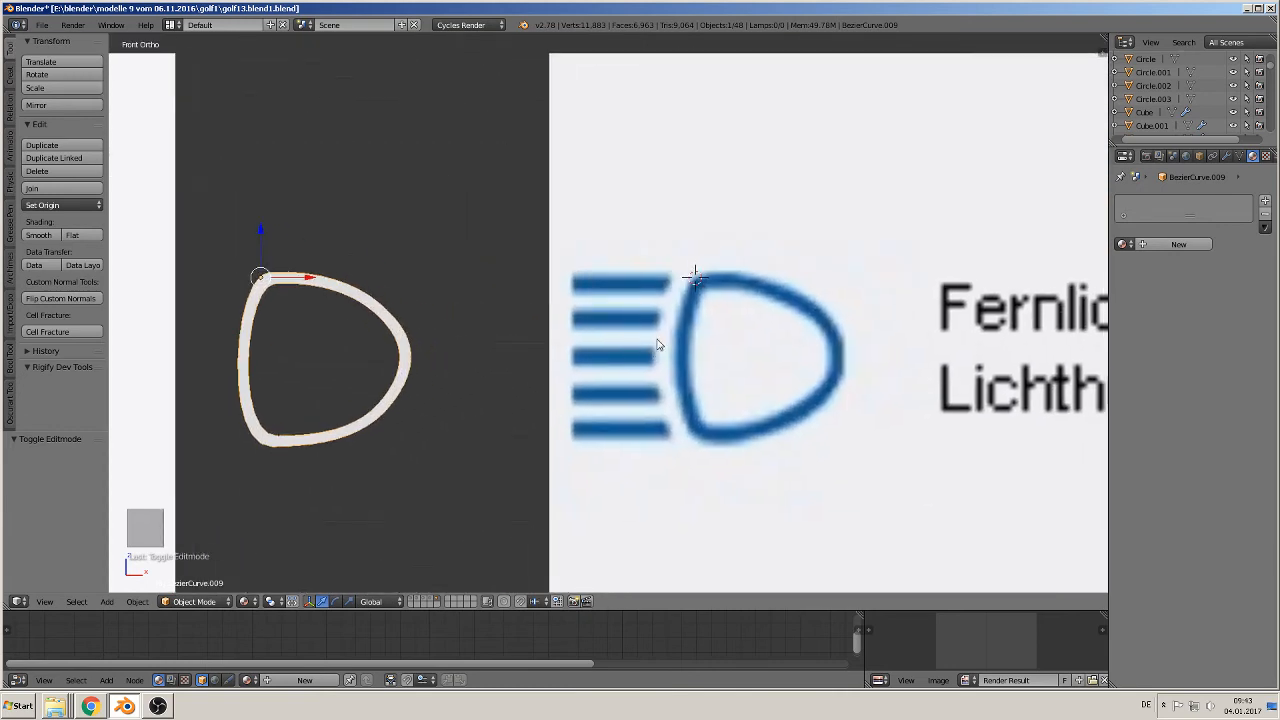
{"action": "key", "text": "a"}
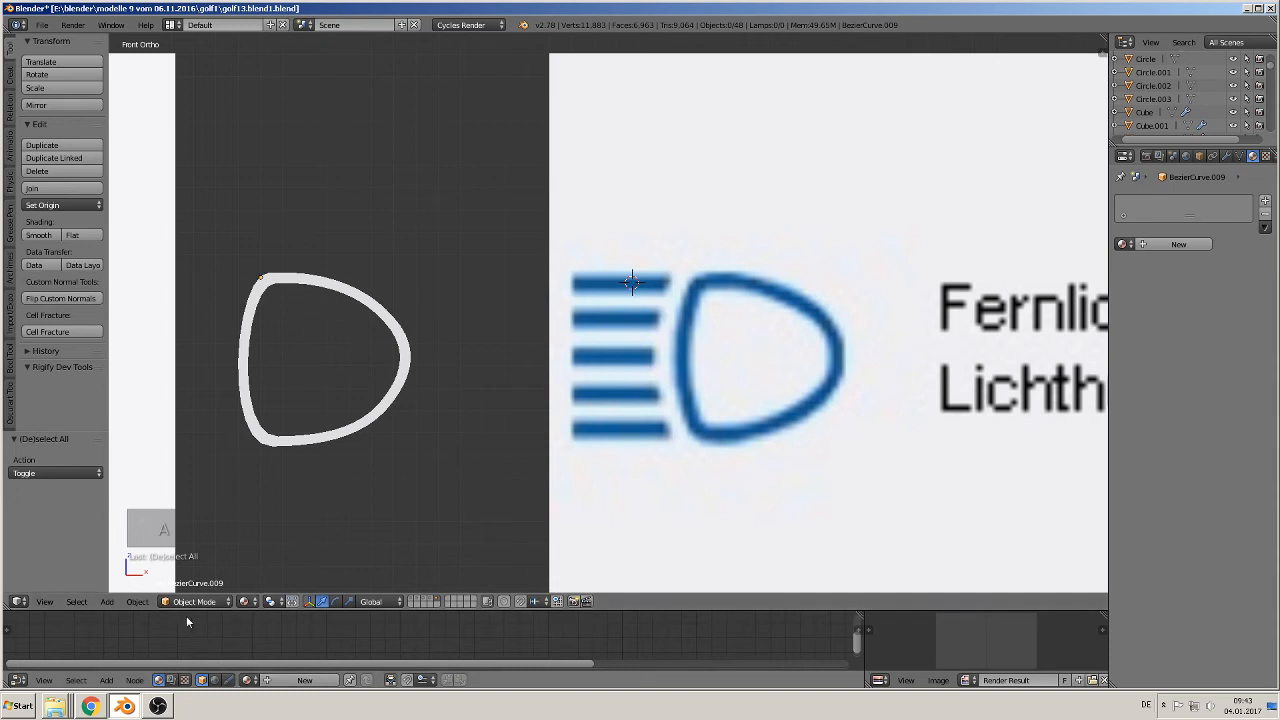
{"action": "left_click", "coordinate": [137, 601]}
{"action": "left_click", "coordinate": [106, 601]}
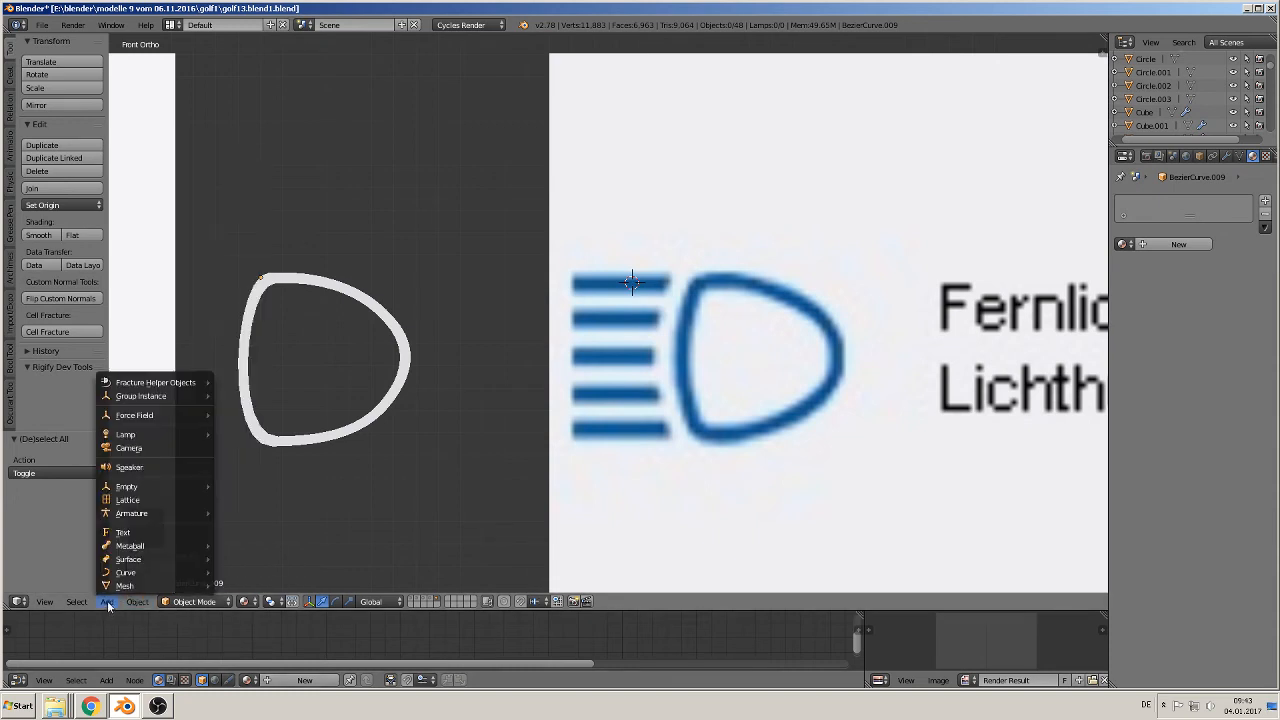
{"action": "mouse_move", "coordinate": [180, 373]}
{"action": "left_click", "coordinate": [250, 257]}
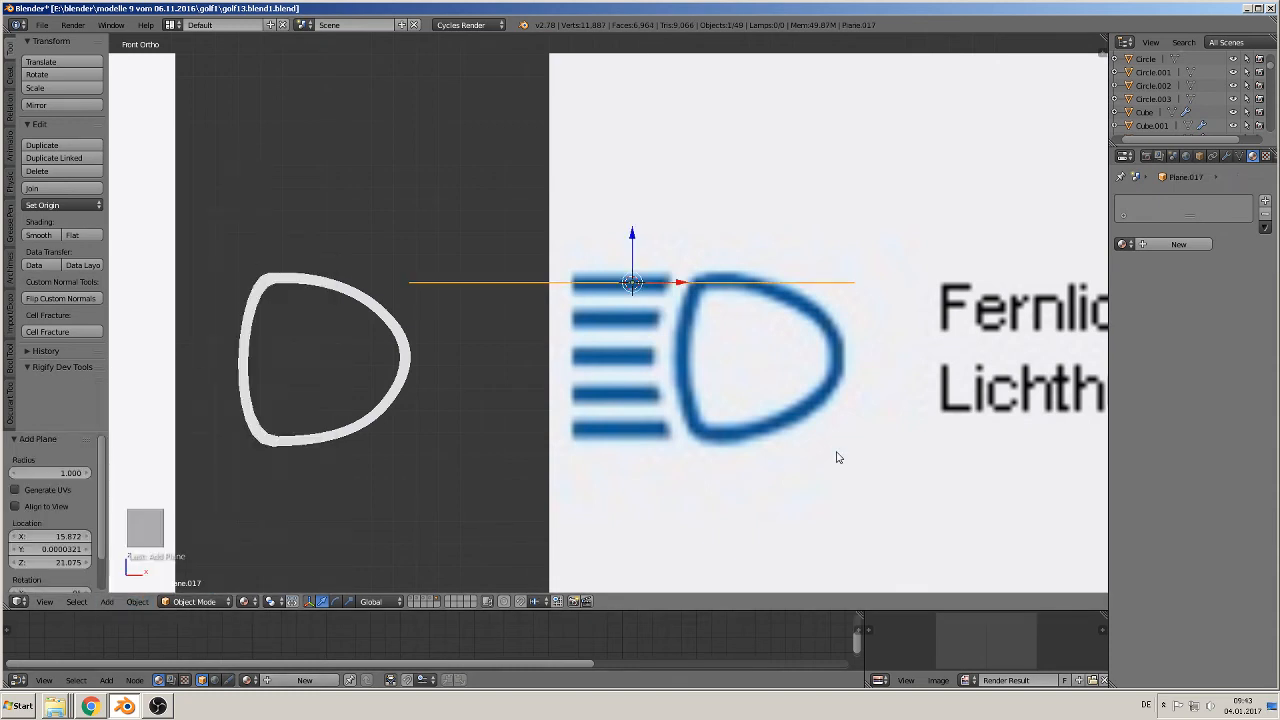
{"action": "type", "text": "rx90"}
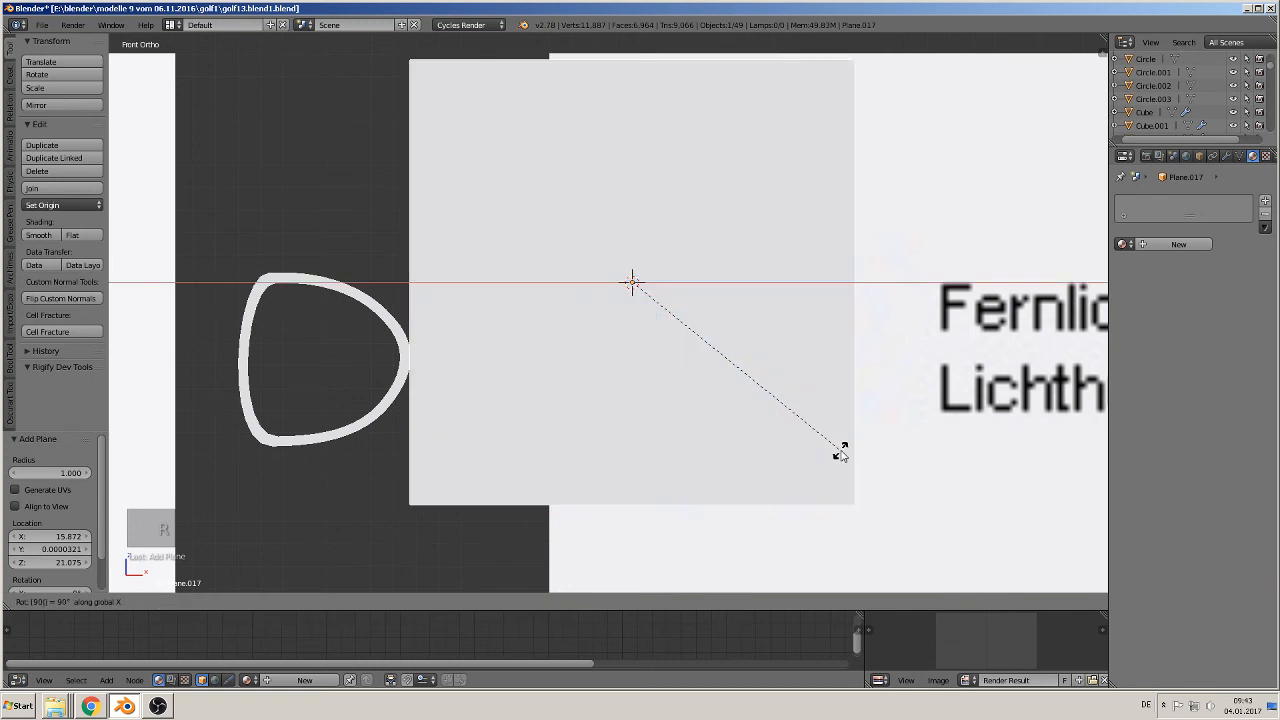
{"action": "key", "text": "Return"}
Scale the plane to about 0.036, then stretch and shift it along X to cover the top light bar
{"action": "key", "text": "s"}
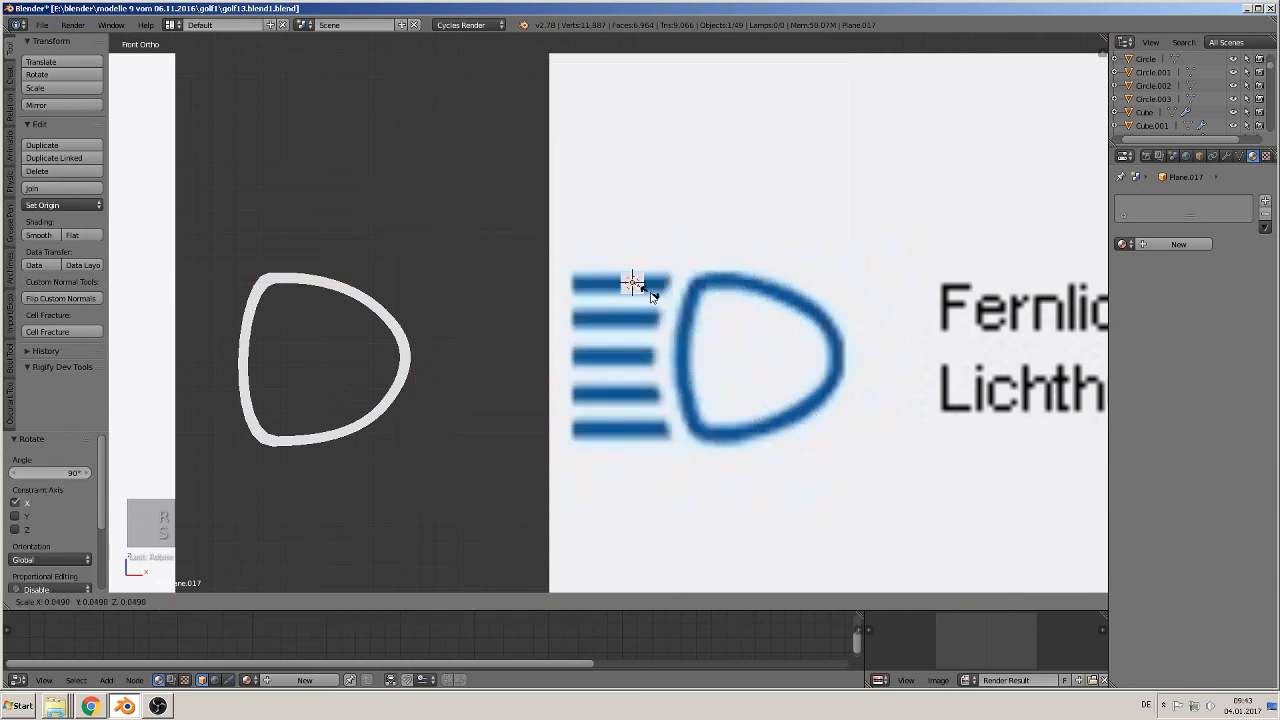
{"action": "left_click", "coordinate": [643, 290]}
{"action": "key", "text": "s"}
{"action": "key", "text": "x"}
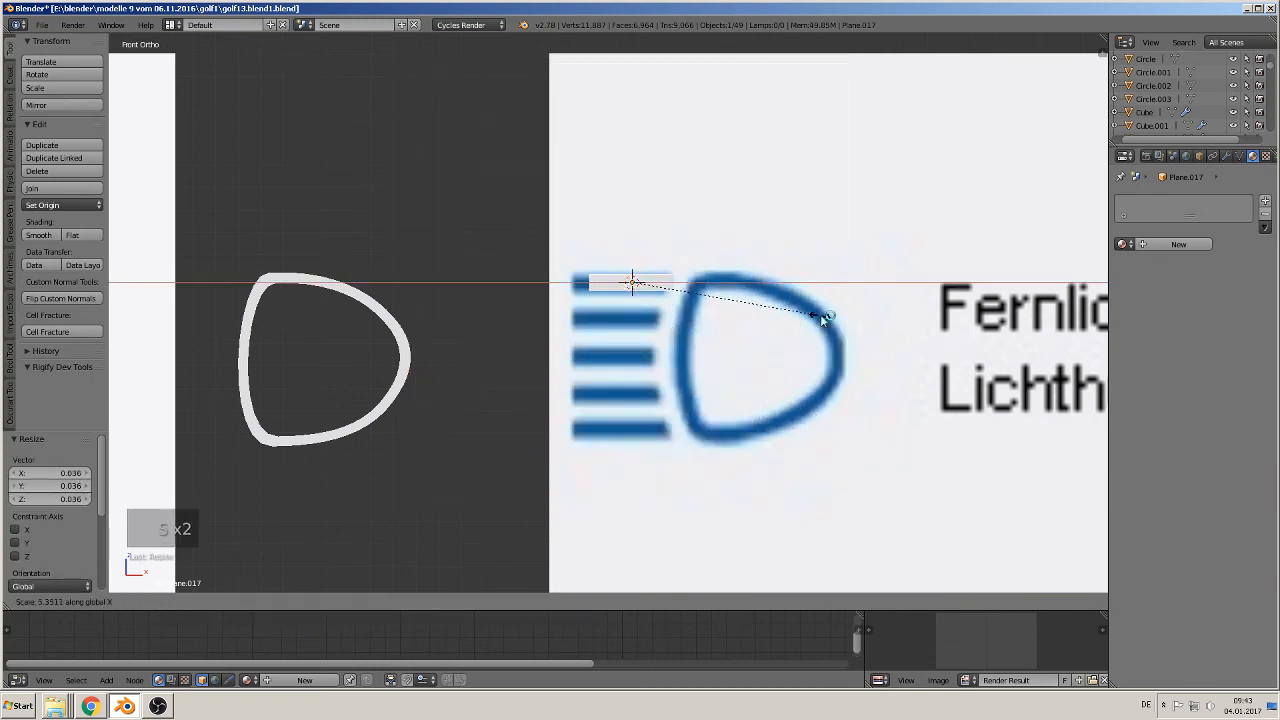
{"action": "left_click", "coordinate": [763, 297]}
{"action": "left_click_drag", "start_coordinate": [681, 283], "coordinate": [685, 284]}
{"action": "key", "text": "s"}
{"action": "key", "text": "x"}
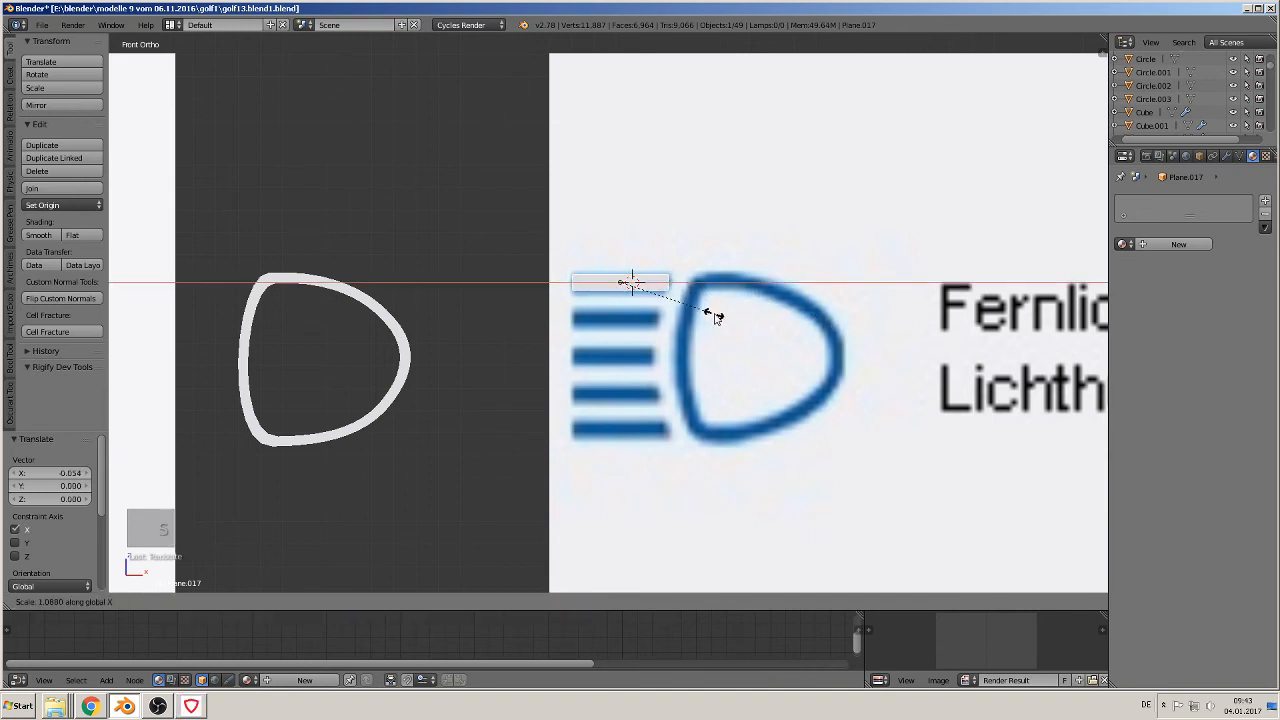
{"action": "left_click", "coordinate": [684, 308]}
Duplicate the bar plane and move the copy about -0.665 along Z onto the lowest light bar
{"action": "key", "text": "shift+d"}
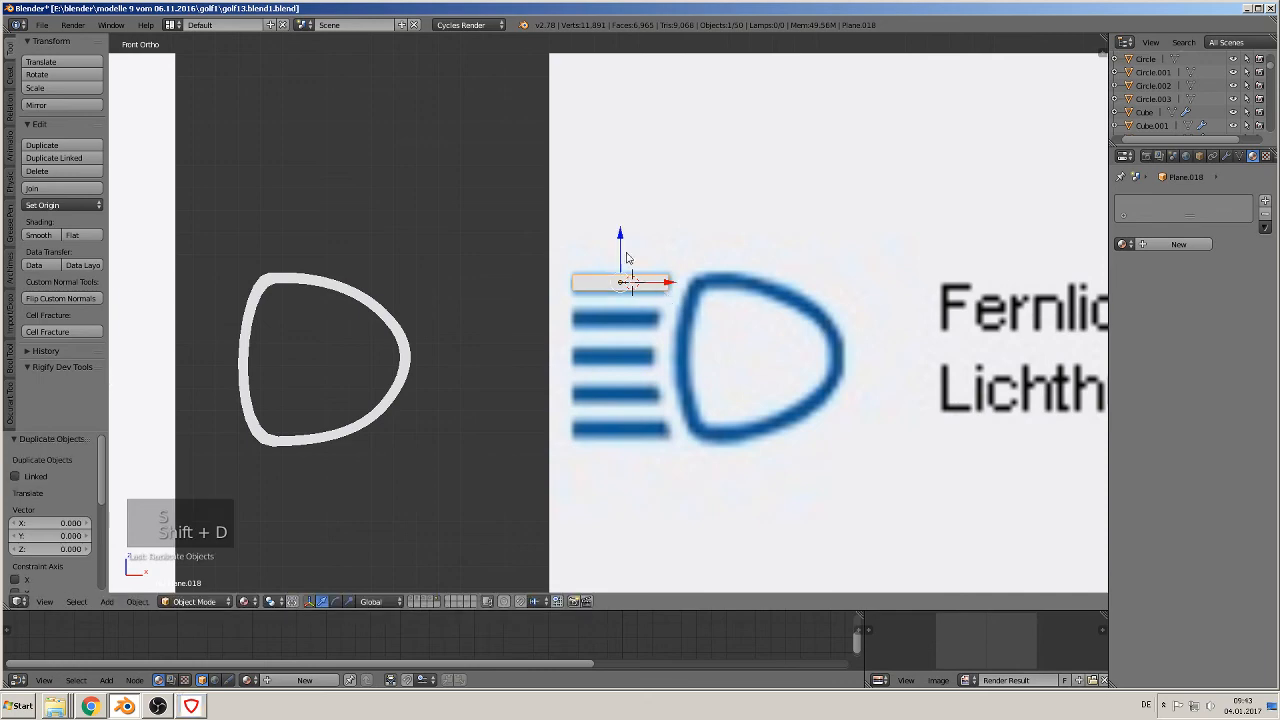
{"action": "key", "text": "z"}
{"action": "left_click", "coordinate": [621, 386]}
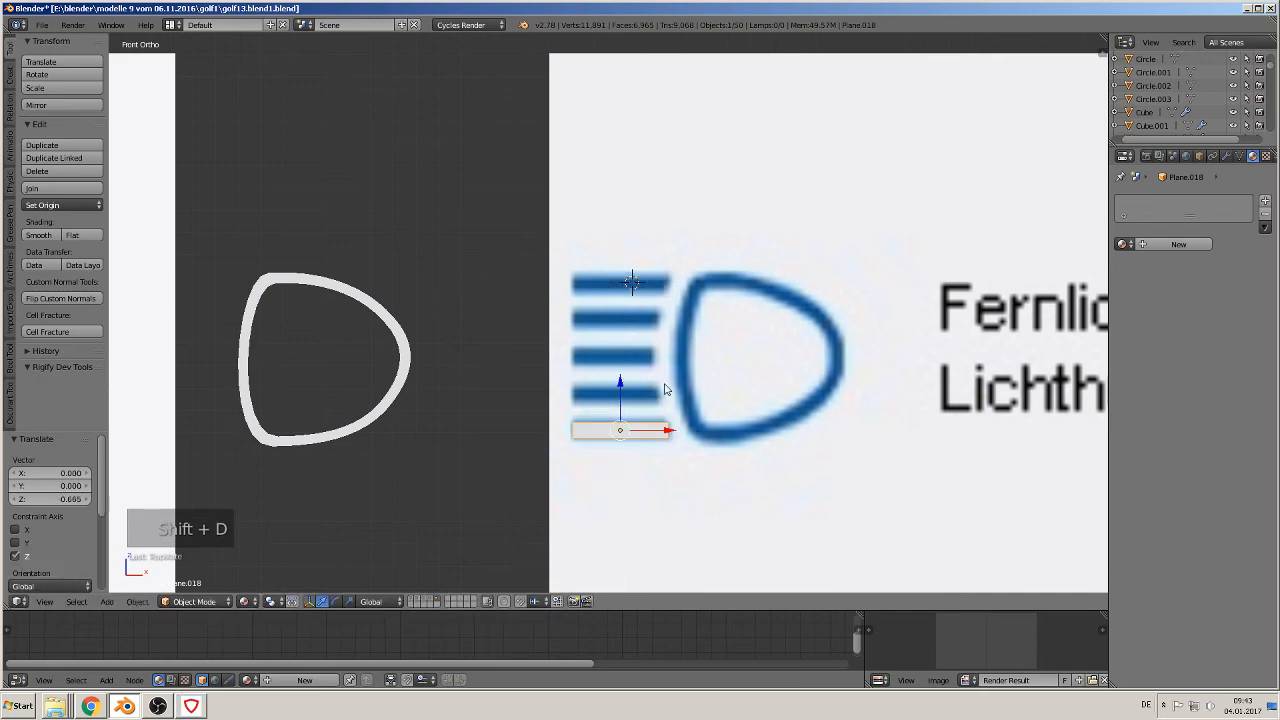
Move the high-beam reference sheet about 1.18 along Y behind the modelled bars and return to the front view
{"action": "middle_click_drag", "start_coordinate": [663, 389], "coordinate": [620, 397]}
{"action": "right_click", "coordinate": [799, 287]}
{"action": "scroll", "coordinate": [826, 380], "scroll_direction": "down", "scroll_amount": 4}
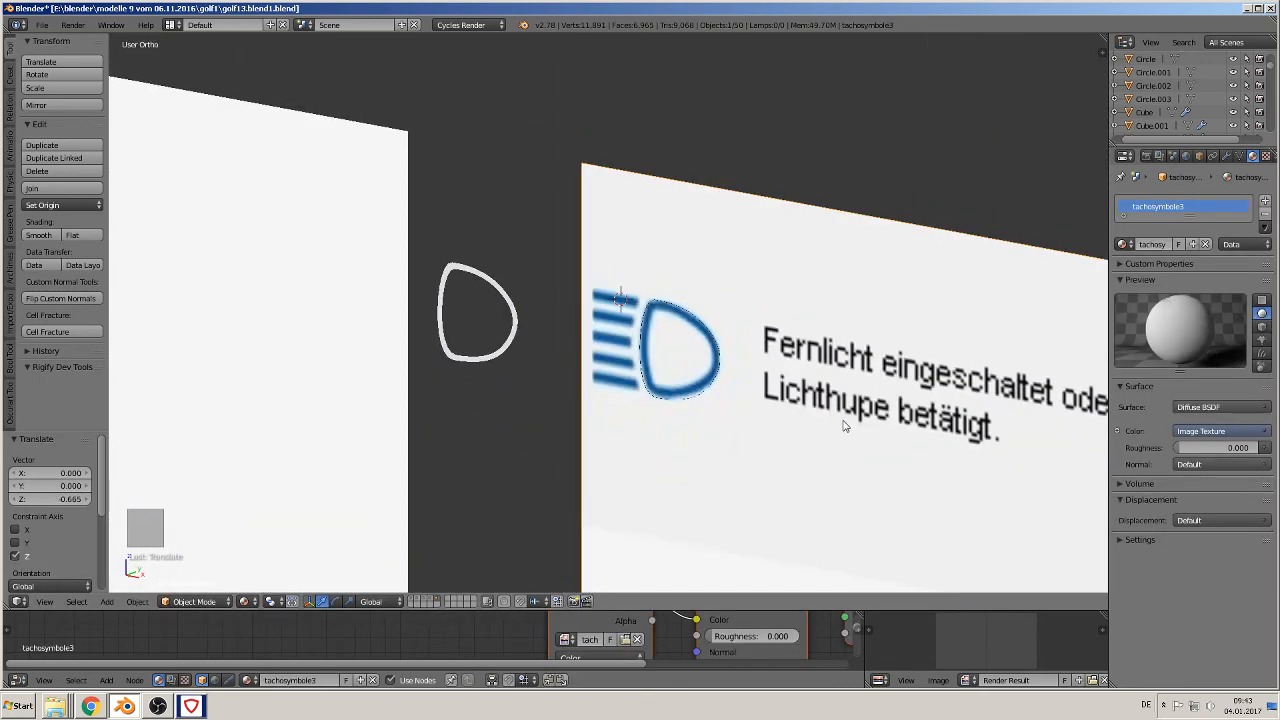
{"action": "scroll", "coordinate": [868, 440], "scroll_direction": "down", "scroll_amount": 3}
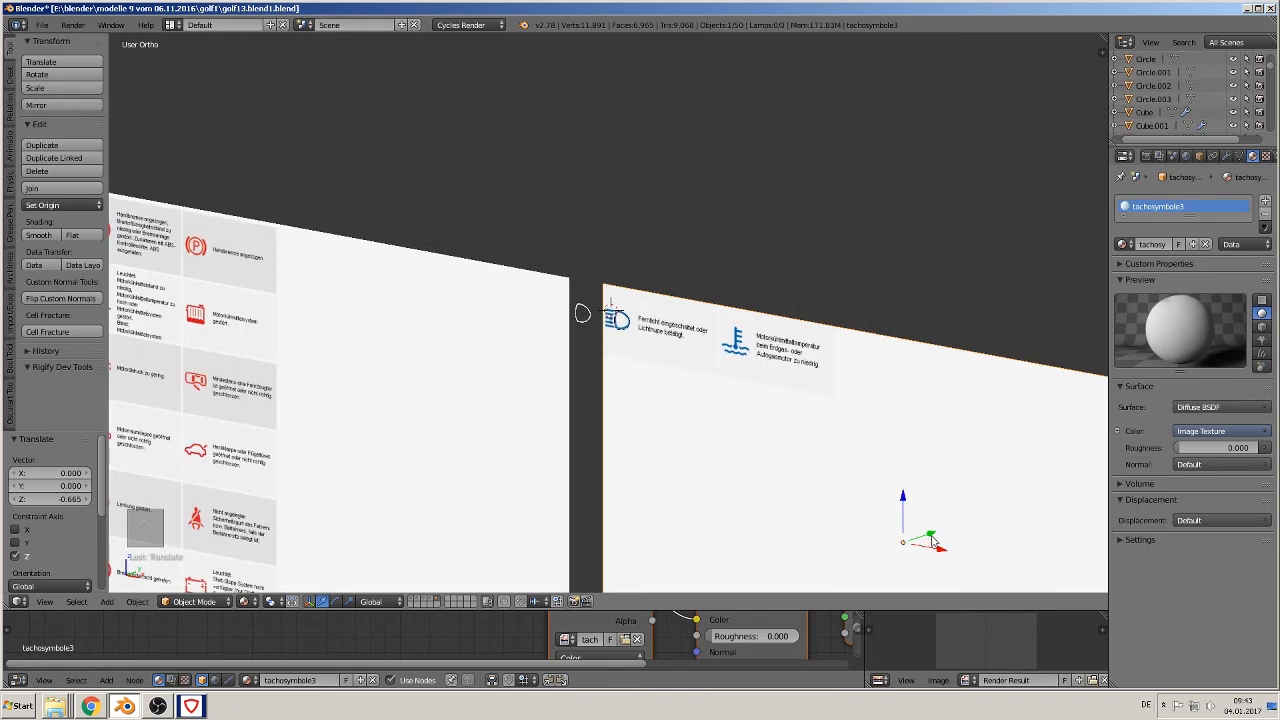
{"action": "left_click_drag", "start_coordinate": [932, 541], "coordinate": [948, 533]}
{"action": "key", "text": "KP_1"}
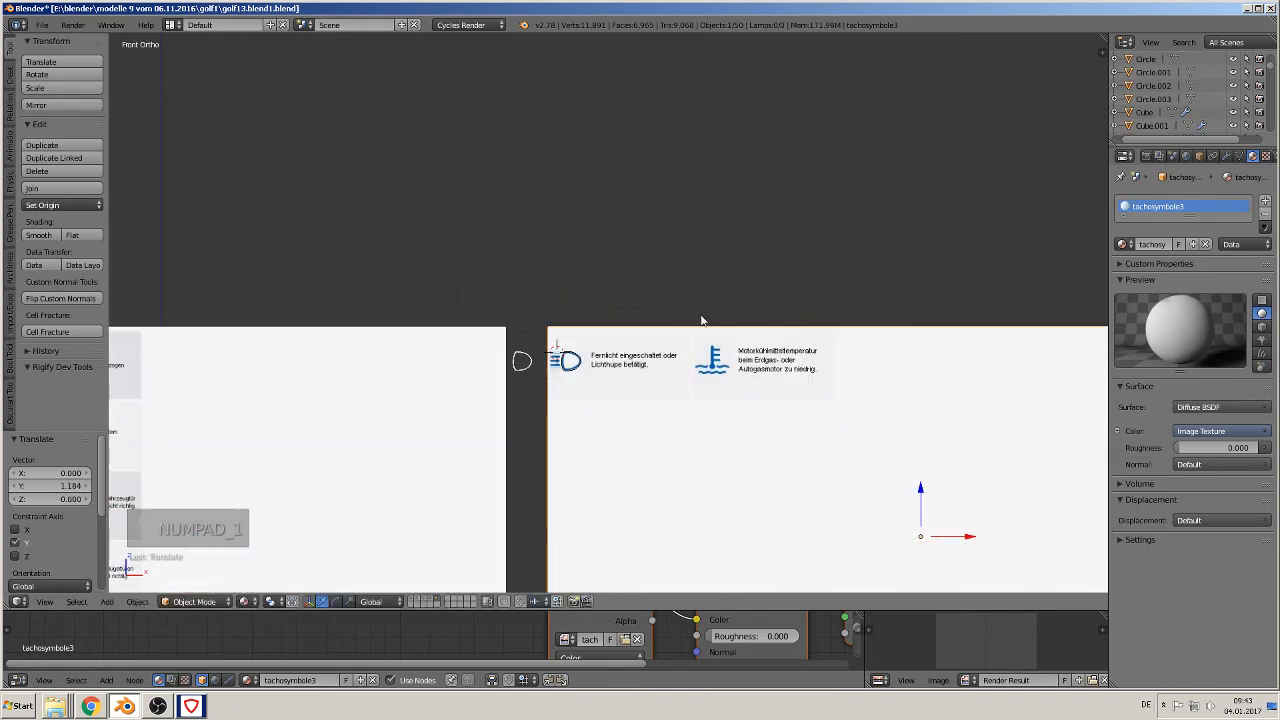
{"action": "scroll", "coordinate": [570, 340], "scroll_direction": "up", "scroll_amount": 5}
{"action": "scroll", "coordinate": [577, 395], "scroll_direction": "up", "scroll_amount": 5}
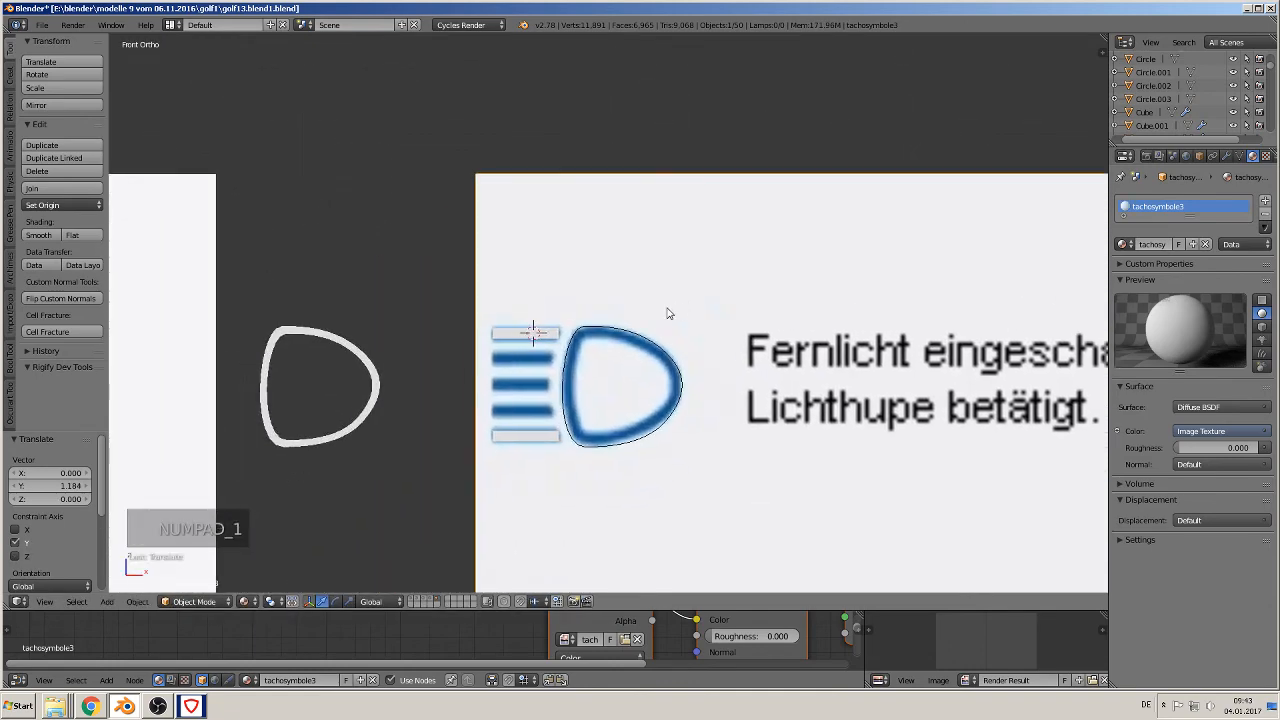
Duplicate the symbol's top light bar and move the copy about -0.162 along Z onto the second bar
{"action": "right_click", "coordinate": [546, 310]}
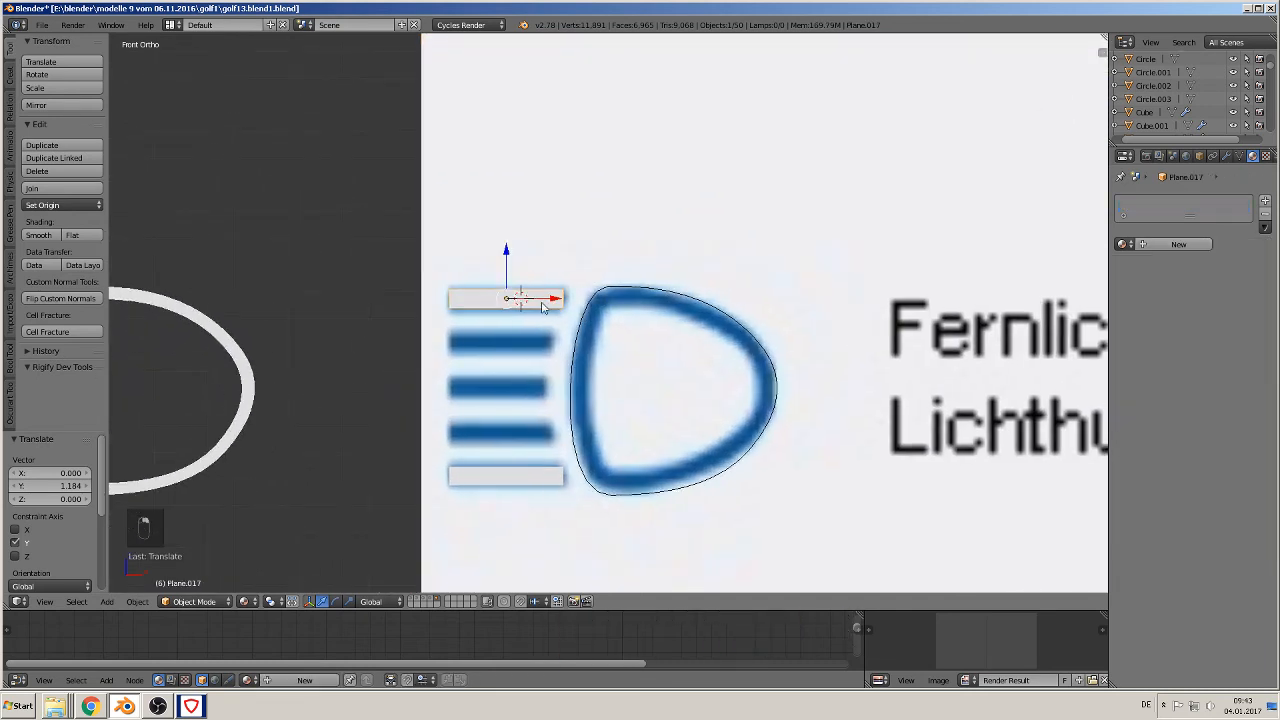
{"action": "key", "text": "shift+d"}
{"action": "key", "text": "z"}
{"action": "left_click", "coordinate": [562, 345]}
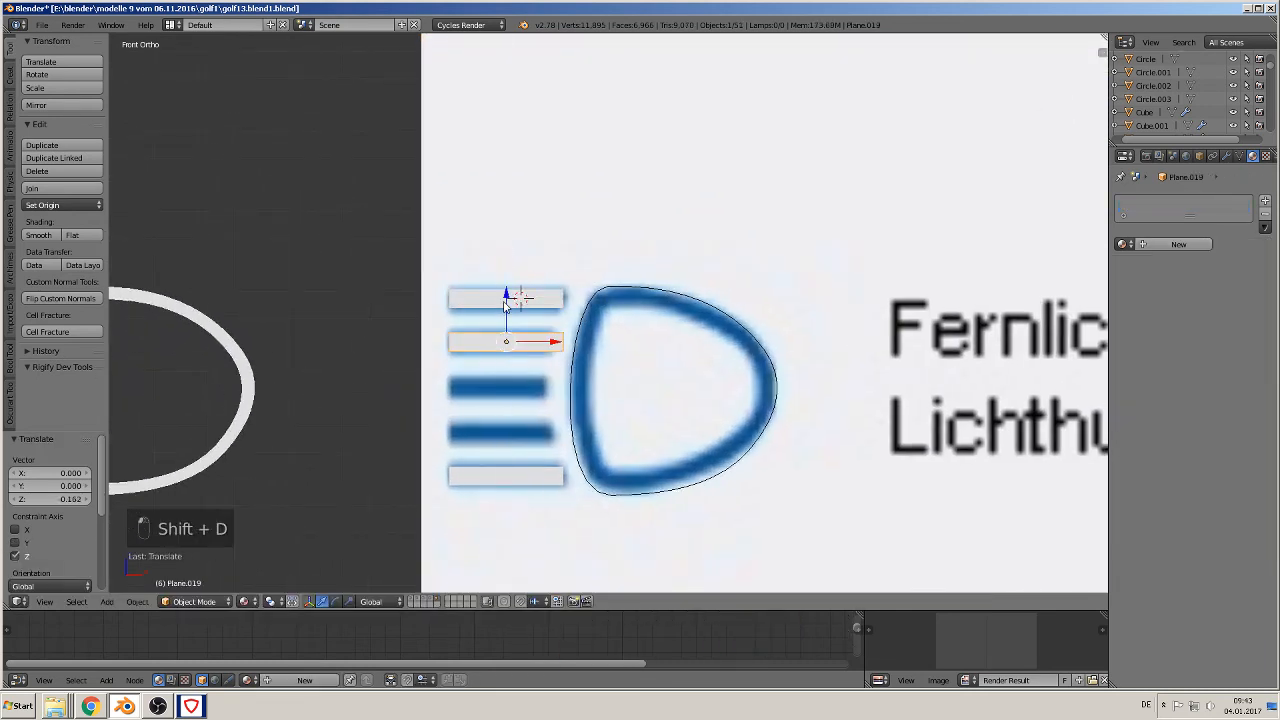
Shorten the second light bar by moving its two right-end vertices inward along X to match the reference
{"action": "key", "text": "Tab"}
{"action": "right_click", "coordinate": [565, 332]}
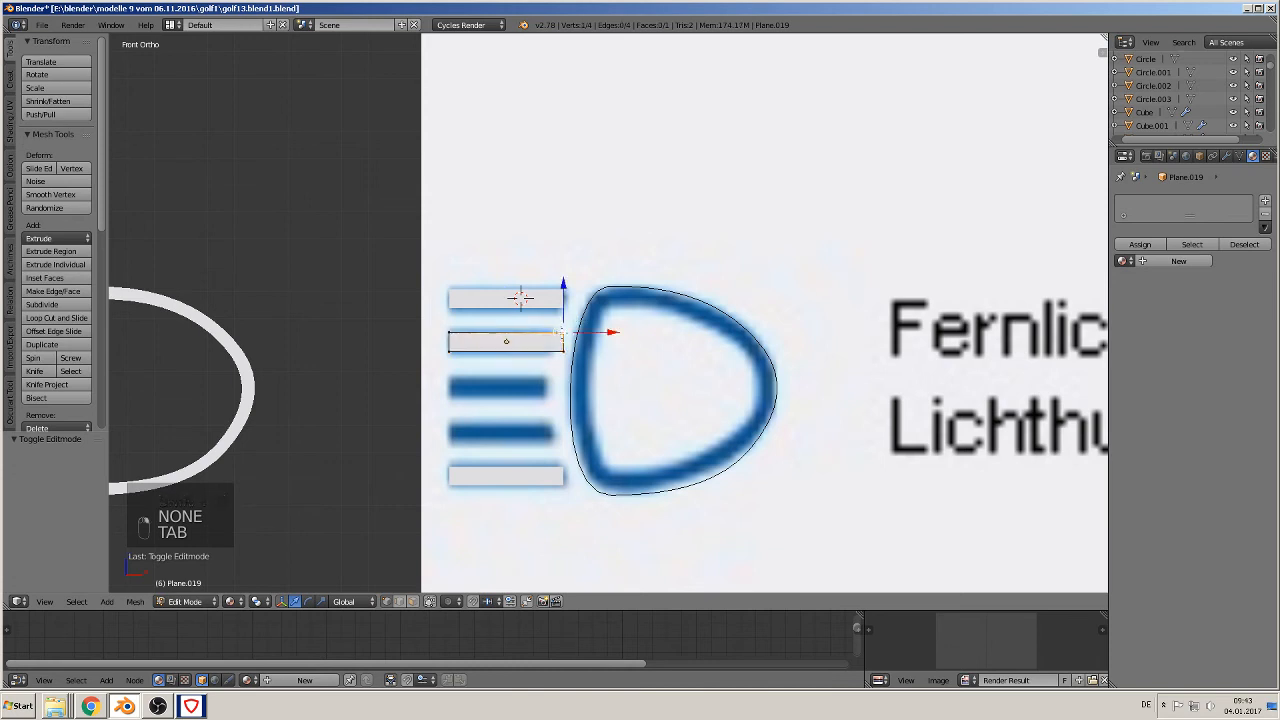
{"action": "right_click", "coordinate": [565, 351], "text": "shift"}
{"action": "left_click", "coordinate": [593, 348]}
{"action": "key", "text": "g"}
{"action": "key", "text": "x"}
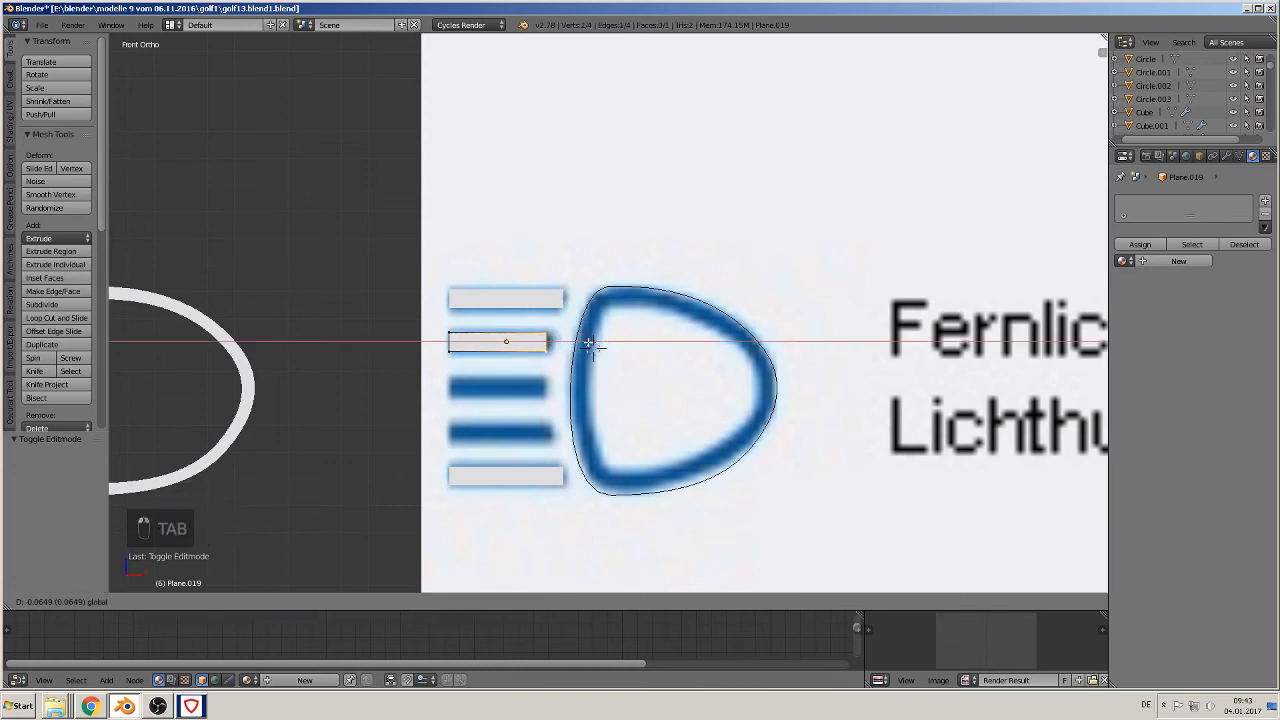
{"action": "left_click", "coordinate": [584, 344]}
{"action": "key", "text": "Tab"}
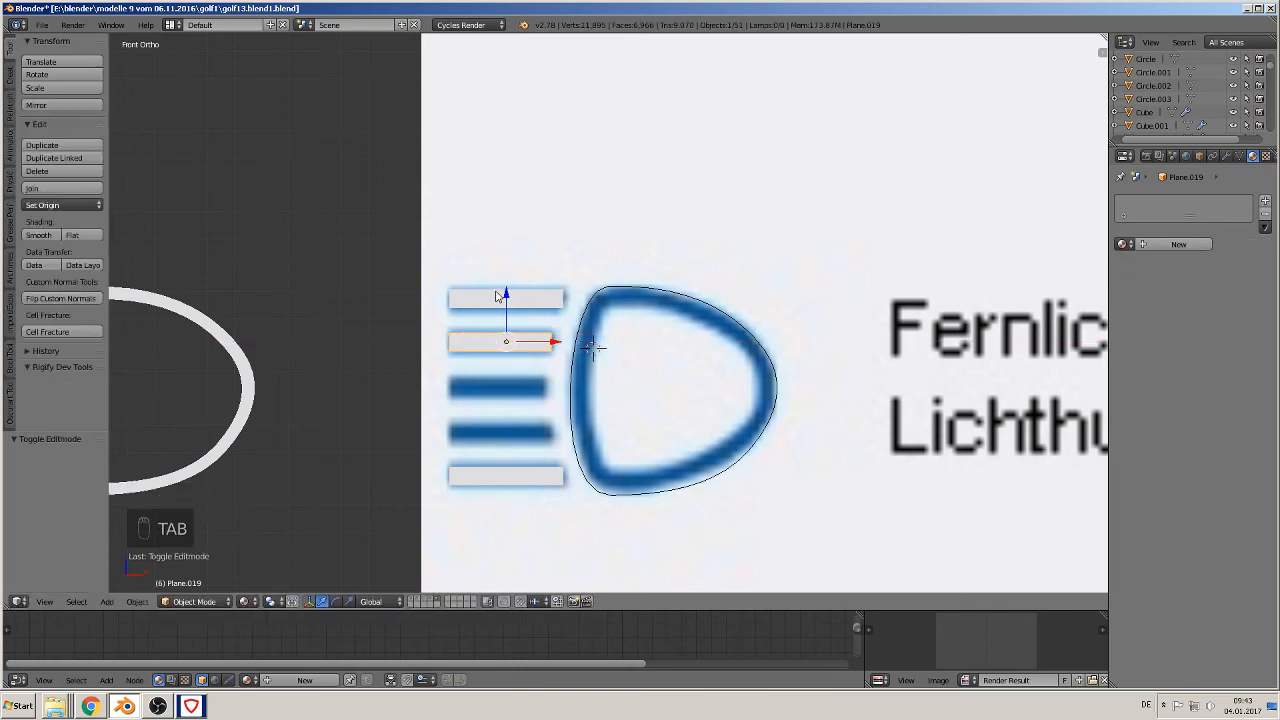
Duplicate the shortened second bar and move the copy about -0.35 along Z onto the fourth light bar
{"action": "key", "text": "shift+d"}
{"action": "key", "text": "z"}
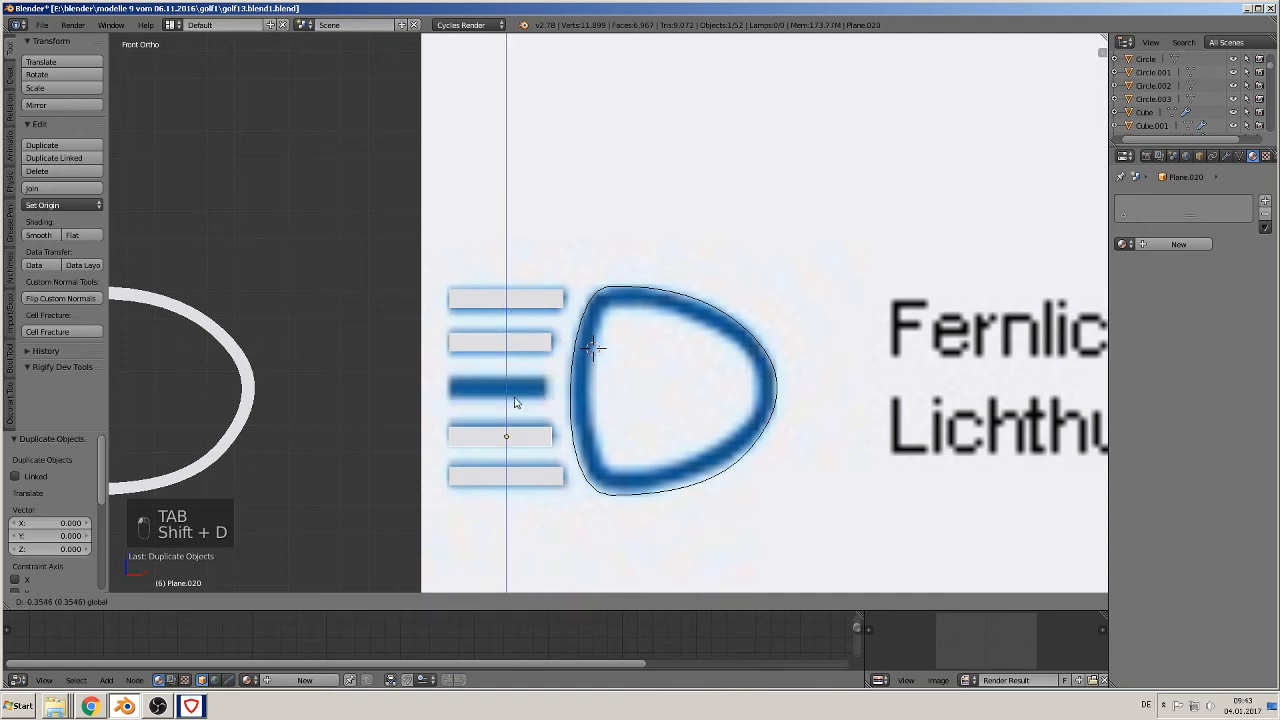
{"action": "left_click", "coordinate": [515, 400]}
Duplicate the fourth bar up along Z onto the middle bar and shorten the copy's right end to fit
{"action": "key", "text": "shift+d"}
{"action": "key", "text": "z"}
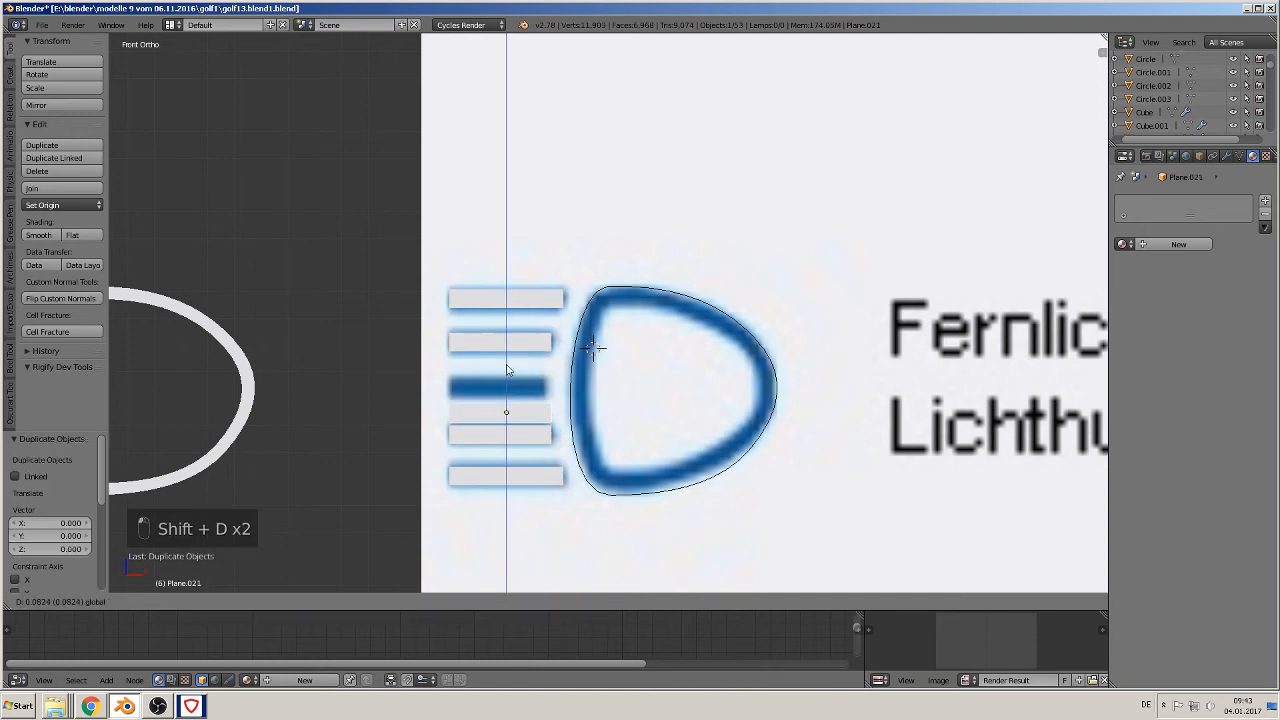
{"action": "left_click", "coordinate": [505, 345]}
{"action": "key", "text": "Tab"}
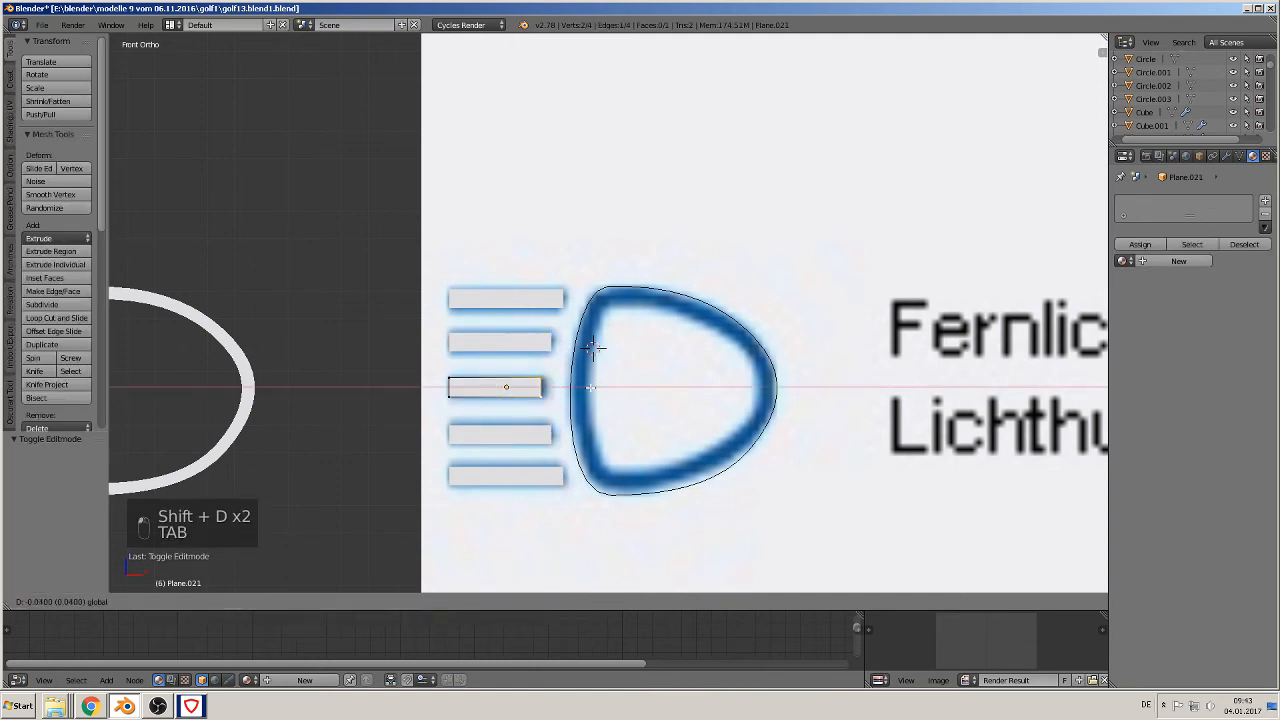
{"action": "key", "text": "Tab"}
Move the modelled lamp ring about 1.963 along X back onto the high-beam symbol beside the bars
{"action": "scroll", "coordinate": [577, 402], "scroll_direction": "down", "scroll_amount": 4}
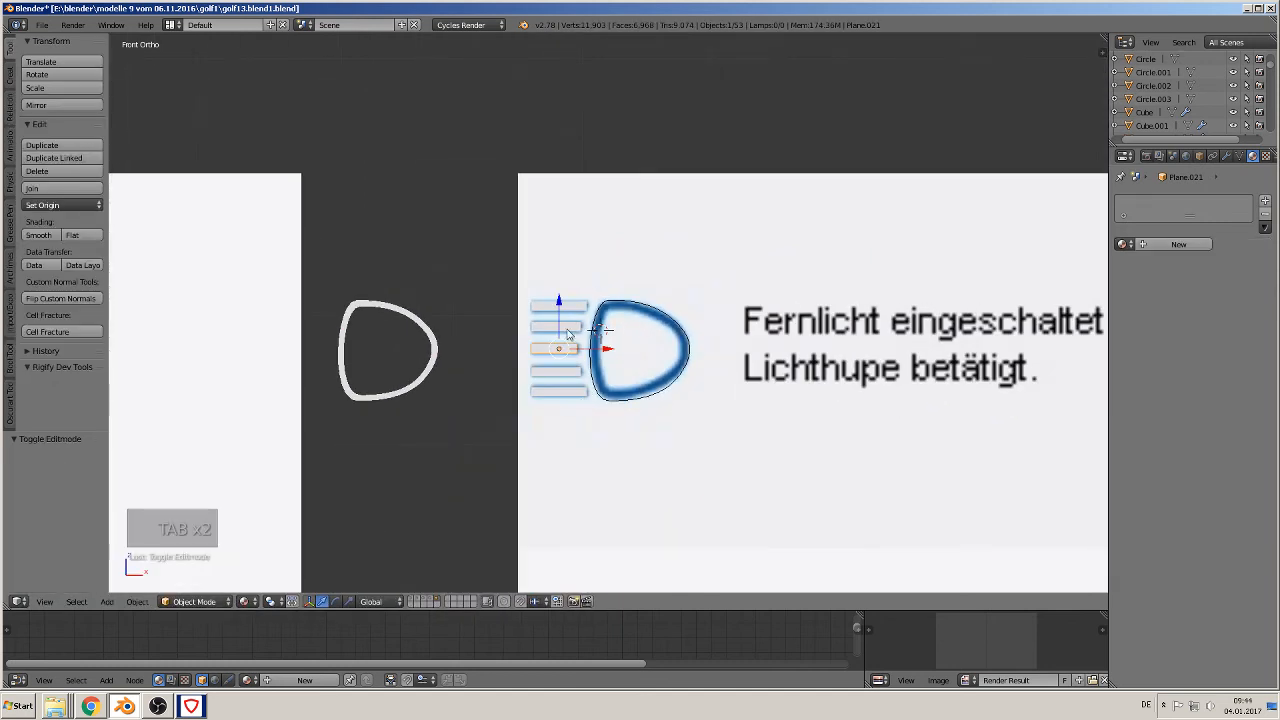
{"action": "left_click", "coordinate": [566, 328], "text": "shift"}
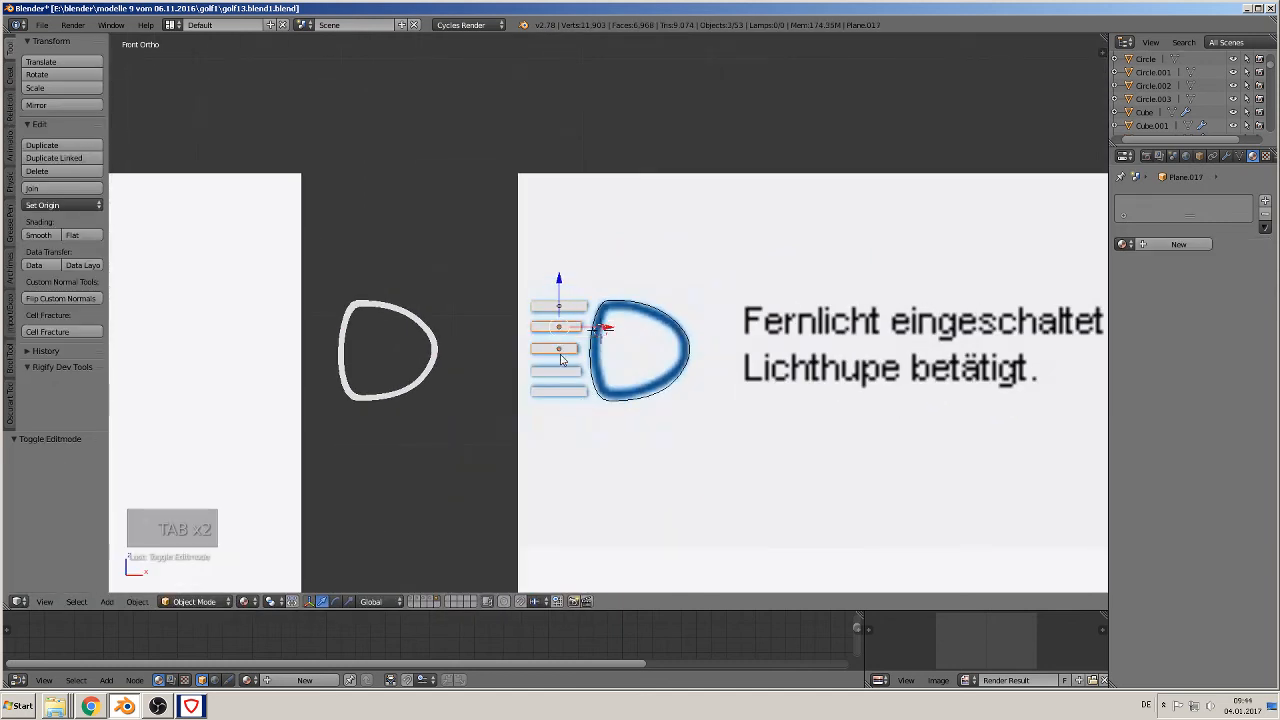
{"action": "right_click", "coordinate": [446, 344]}
{"action": "left_click_drag", "start_coordinate": [400, 306], "coordinate": [652, 326]}
{"action": "scroll", "coordinate": [645, 340], "scroll_direction": "up", "scroll_amount": 3}
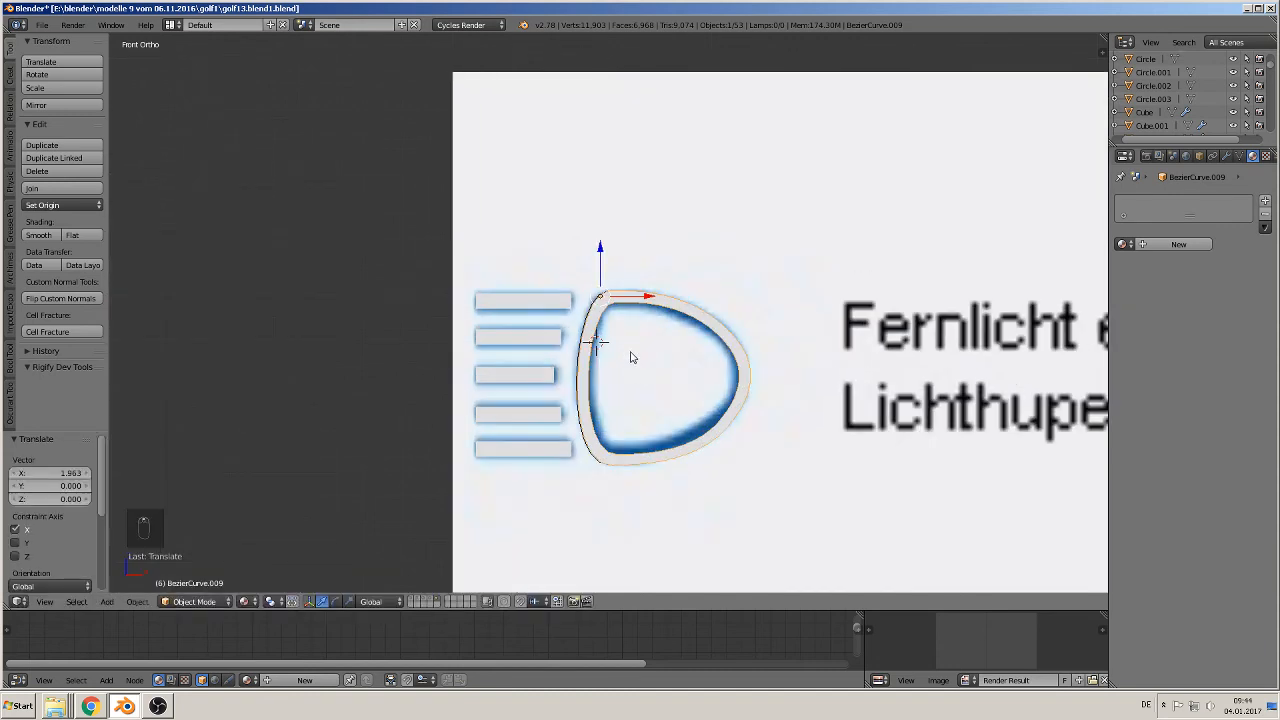
Join the lamp ring and all five light bars into one object
{"action": "right_click", "coordinate": [532, 305], "text": "shift"}
{"action": "right_click", "coordinate": [531, 341], "text": "shift"}
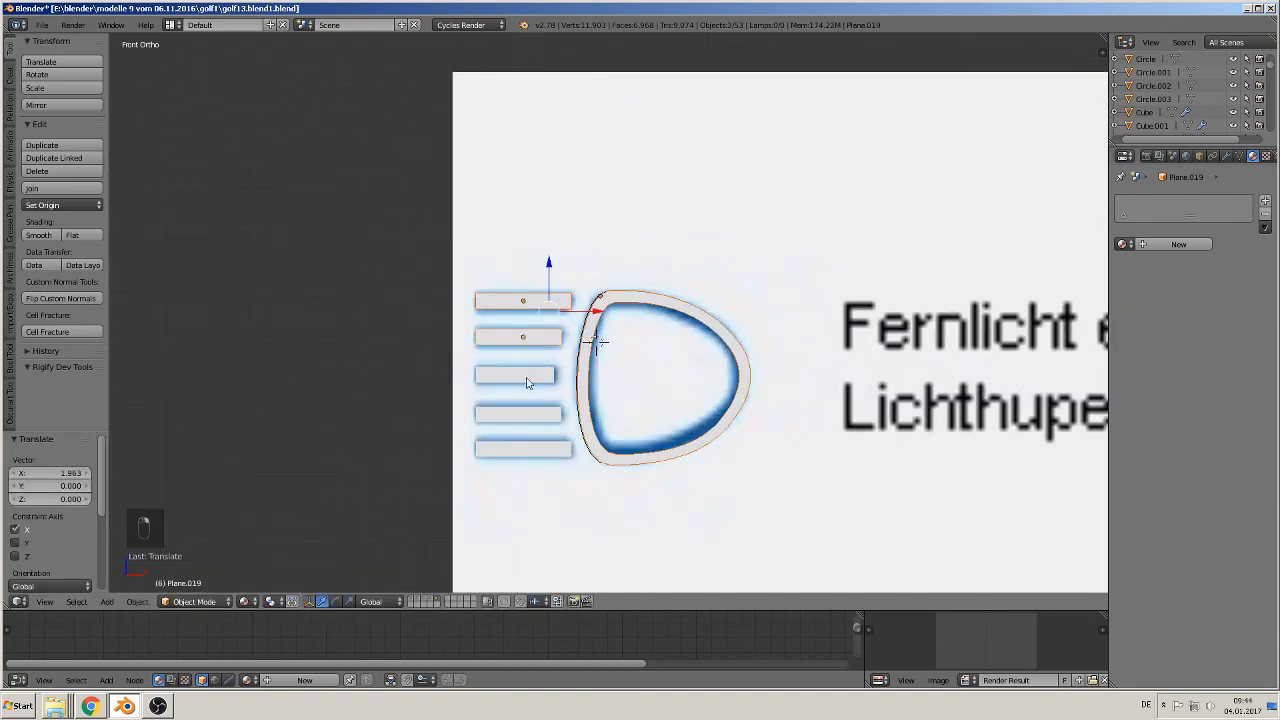
{"action": "right_click", "coordinate": [527, 380], "text": "shift"}
{"action": "right_click", "coordinate": [527, 414], "text": "shift"}
{"action": "right_click", "coordinate": [527, 451], "text": "shift"}
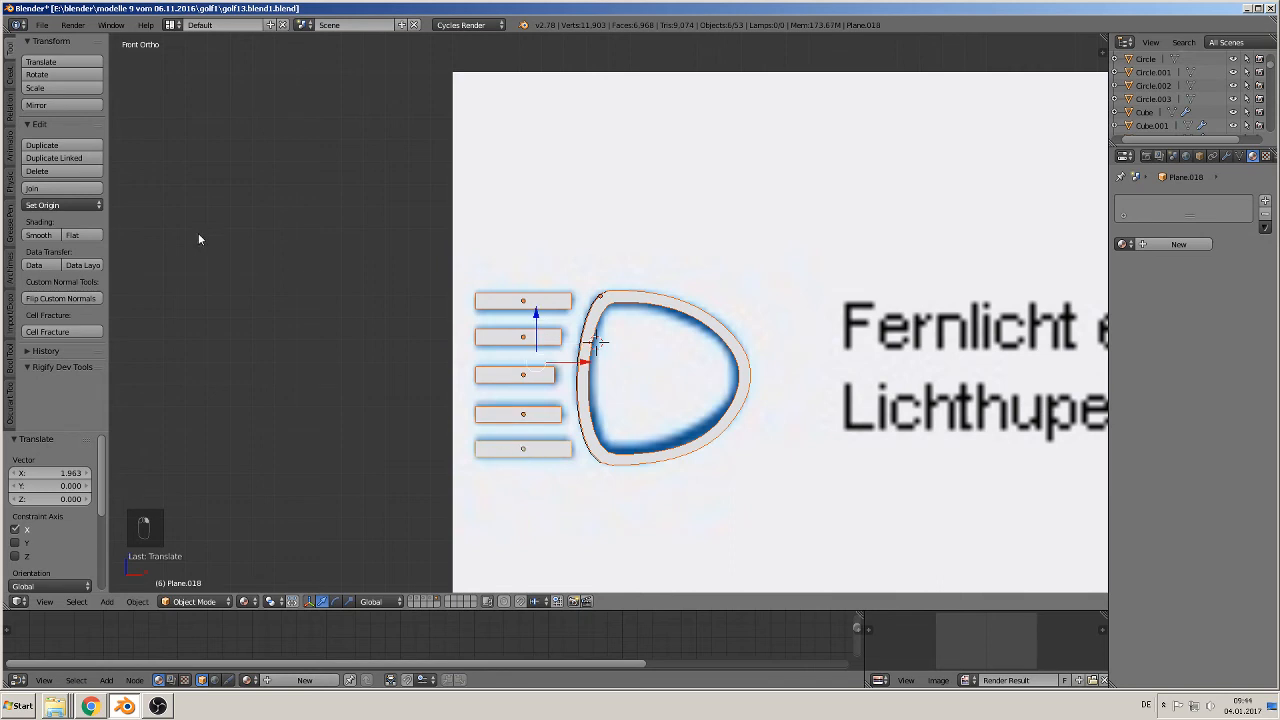
{"action": "left_click", "coordinate": [86, 191]}
Move the joined high-beam symbol off its reference sheet onto the instrument cluster, beside the oil-can symbol
{"action": "scroll", "coordinate": [455, 344], "scroll_direction": "down", "scroll_amount": 3}
{"action": "left_click_drag", "start_coordinate": [605, 393], "coordinate": [442, 390]}
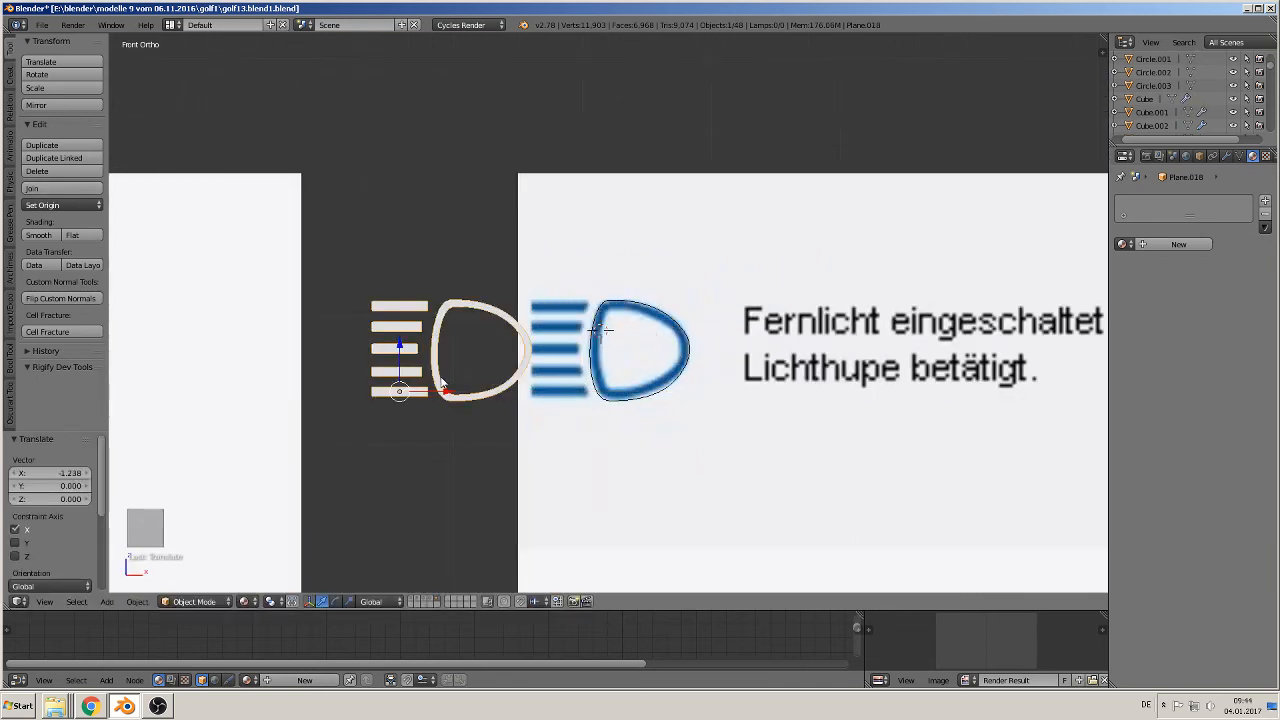
{"action": "scroll", "coordinate": [519, 404], "scroll_direction": "down", "scroll_amount": 6}
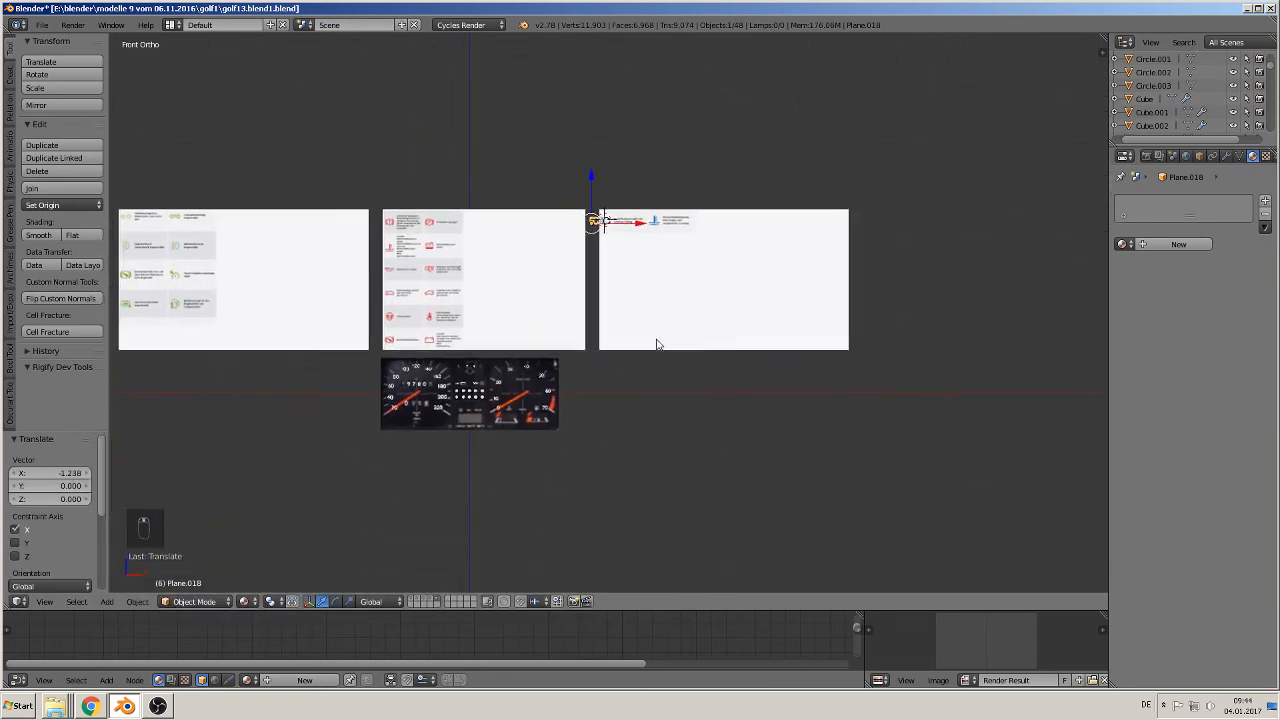
{"action": "scroll", "coordinate": [654, 345], "scroll_direction": "up", "scroll_amount": 4}
{"action": "key", "text": "g"}
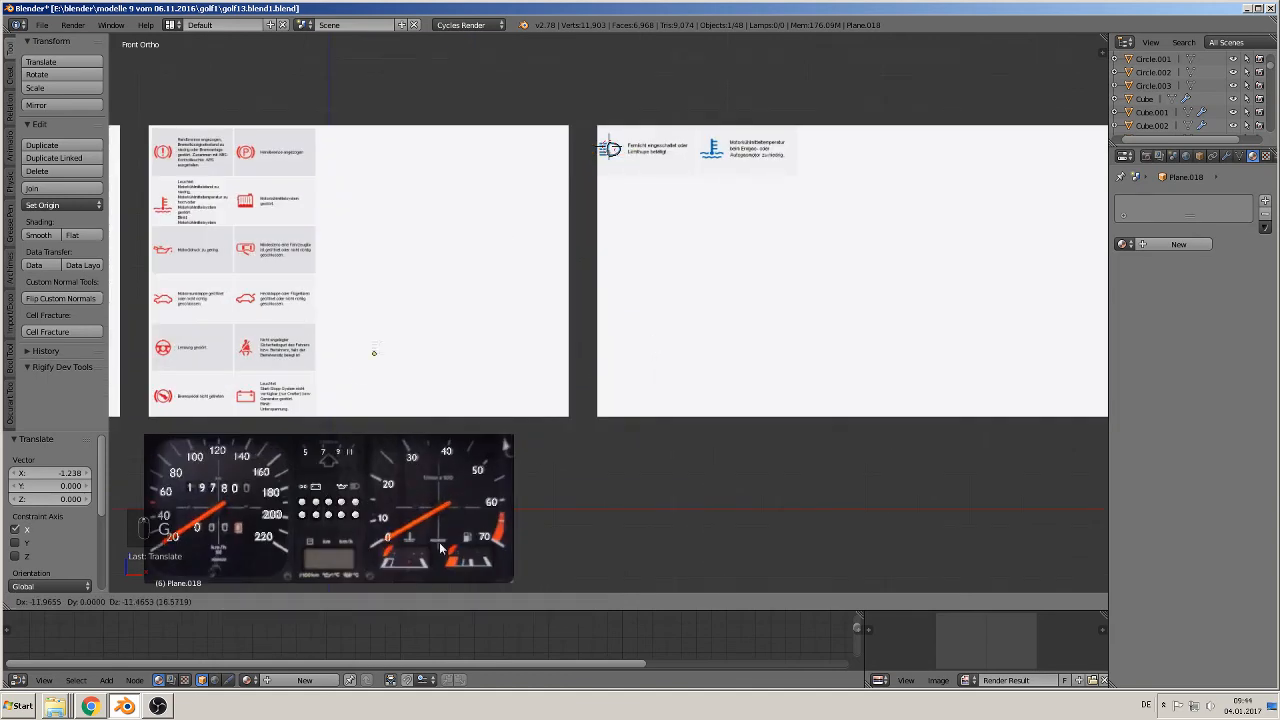
{"action": "left_click", "coordinate": [434, 126]}
Scale the high-beam symbol to about 0.426 and shift it about -0.134 along X and 0.172 along Z over its cluster icon
{"action": "scroll", "coordinate": [635, 560], "scroll_direction": "up", "scroll_amount": 10}
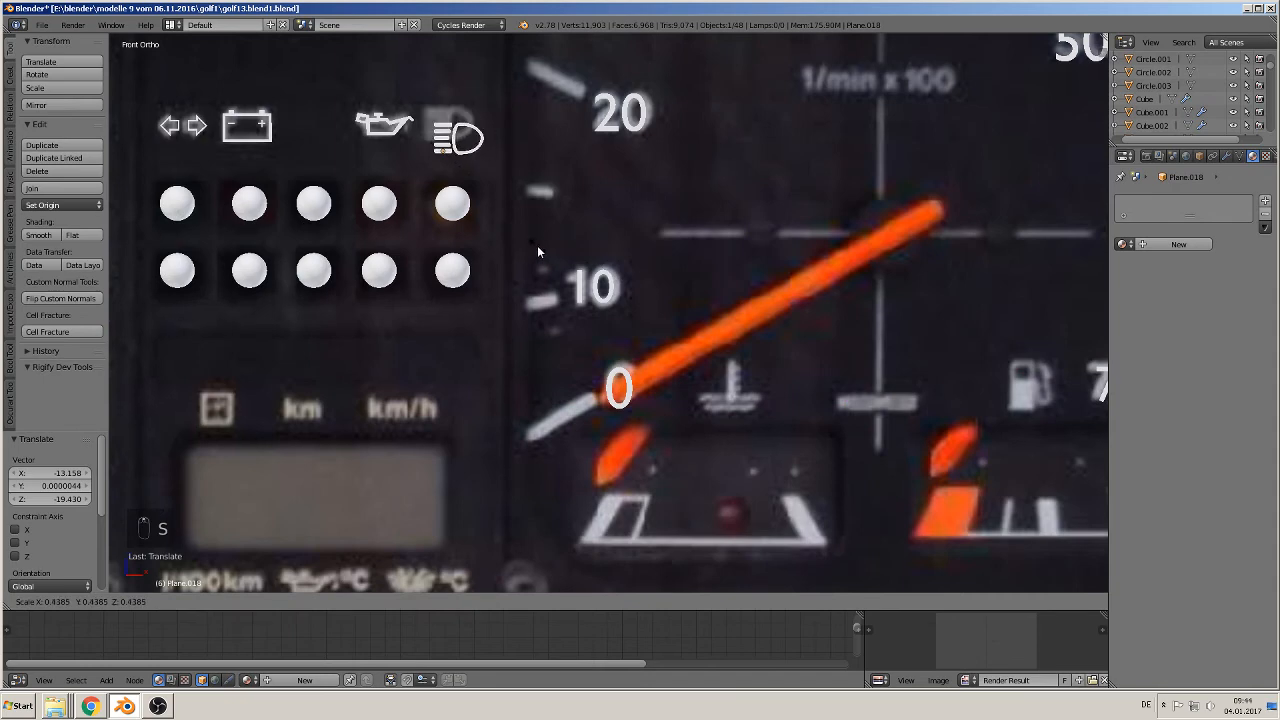
{"action": "left_click", "coordinate": [532, 244]}
{"action": "key", "text": "g"}
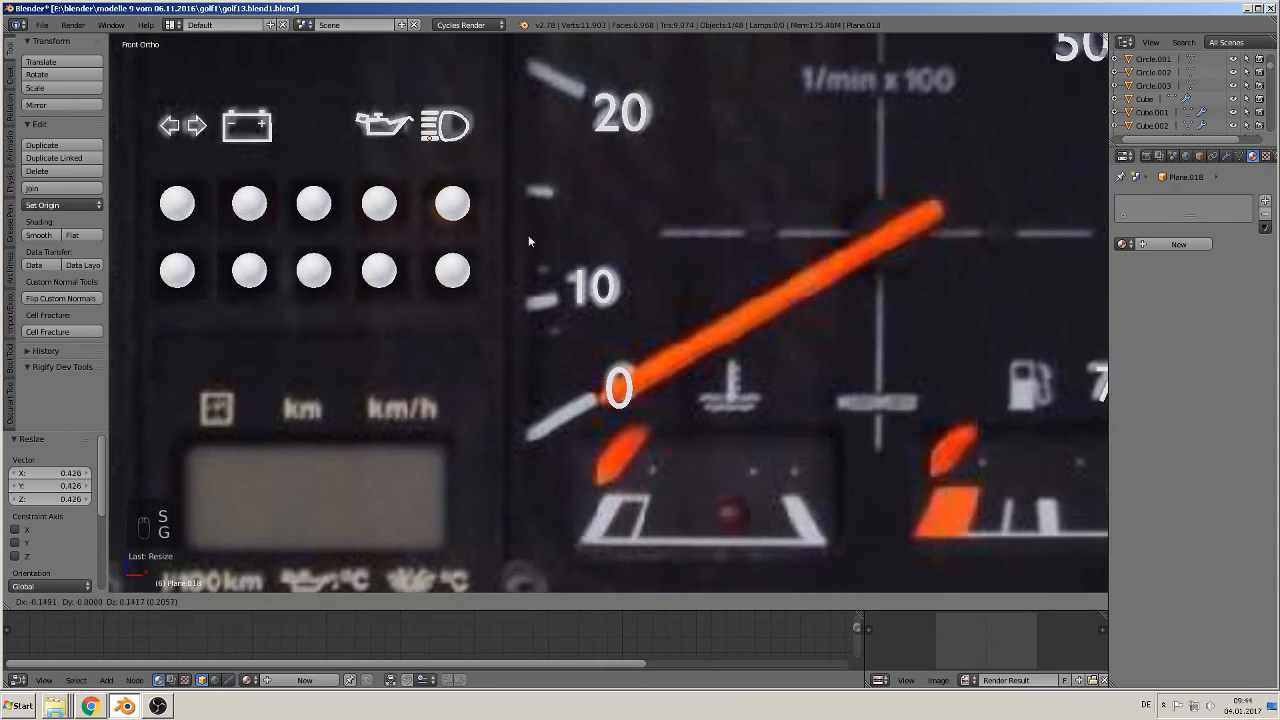
{"action": "left_click", "coordinate": [529, 232]}
{"action": "scroll", "coordinate": [560, 255], "scroll_direction": "down", "scroll_amount": 6}
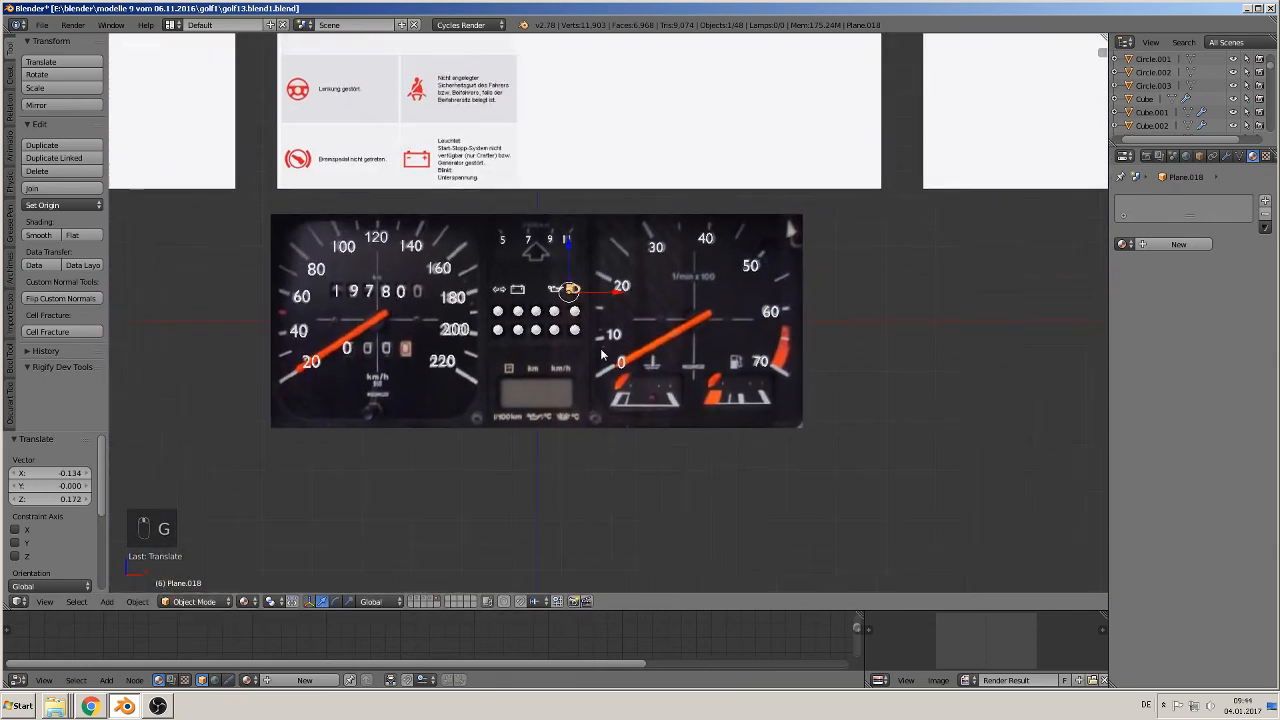
{"action": "key", "text": "a"}
Duplicate the oil-can symbol and place the copy at the oil temperature label below the display, about -0.835 along X and -5.177 along Z
{"action": "scroll", "coordinate": [676, 399], "scroll_direction": "up", "scroll_amount": 2}
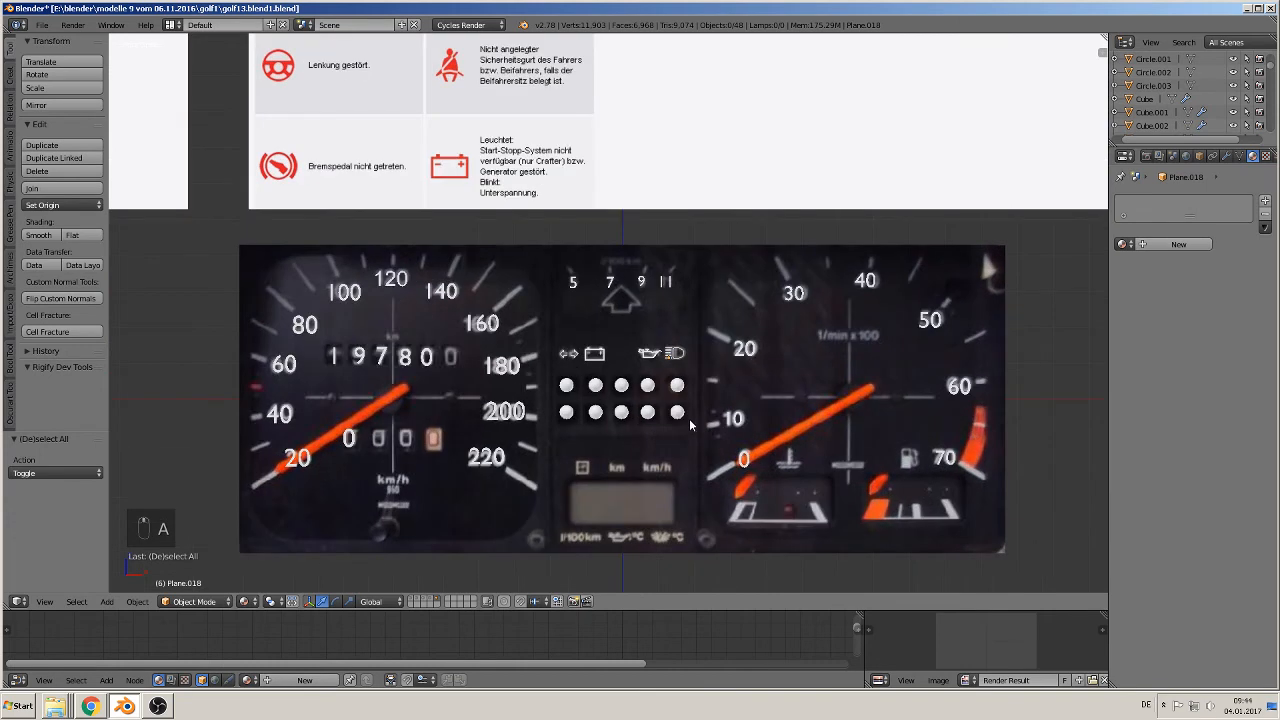
{"action": "right_click", "coordinate": [648, 364]}
{"action": "key", "text": "shift+d"}
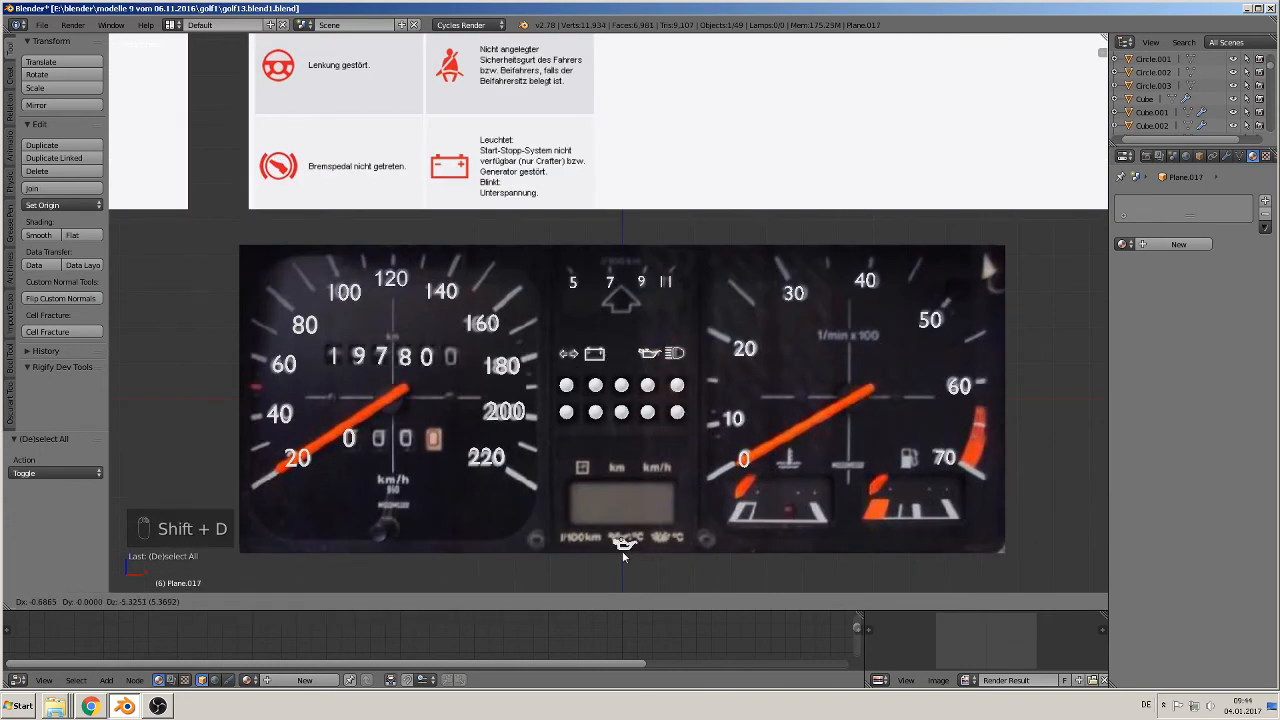
{"action": "left_click", "coordinate": [617, 546]}
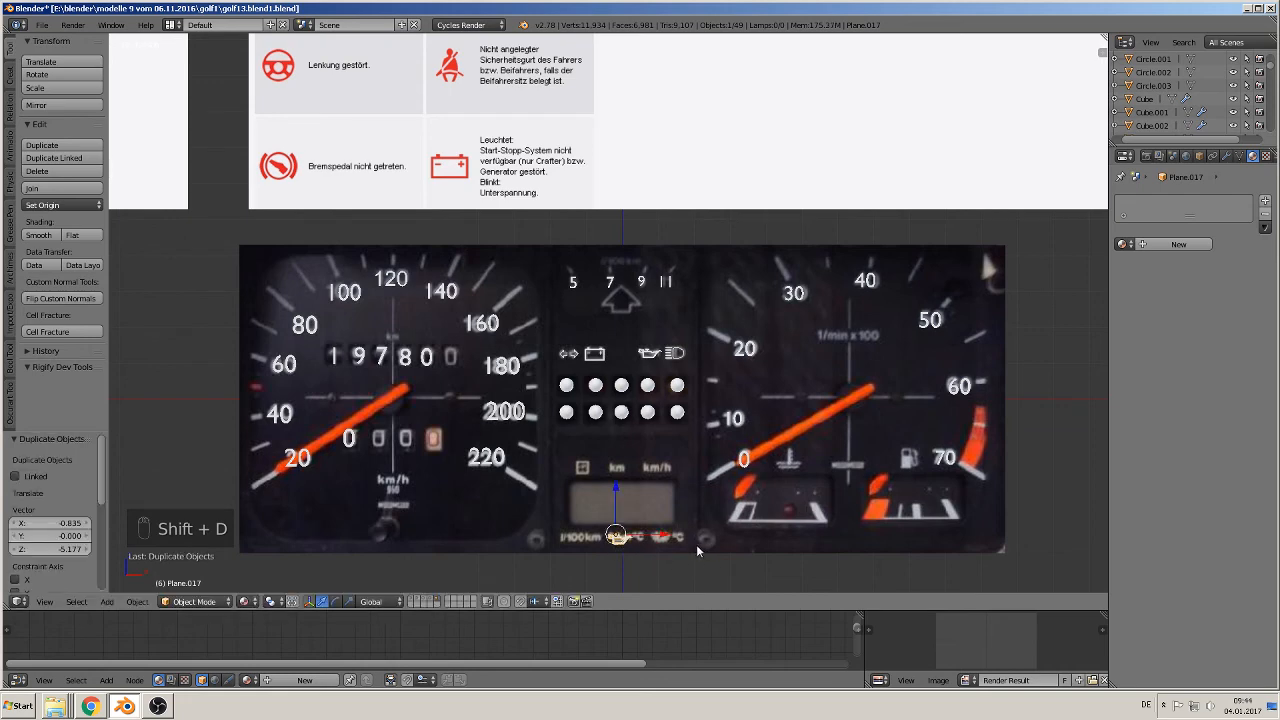
{"action": "scroll", "coordinate": [696, 545], "scroll_direction": "up", "scroll_amount": 4}
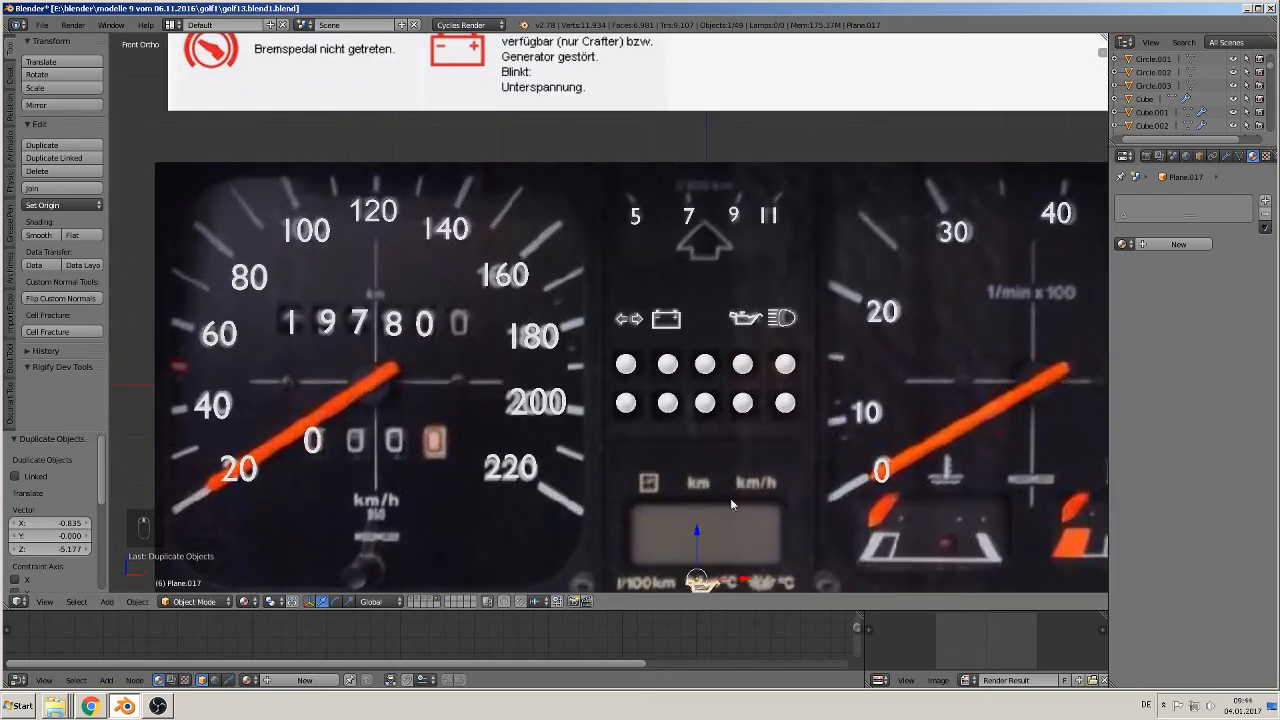
{"action": "middle_click_drag", "start_coordinate": [702, 489], "coordinate": [664, 386], "text": "shift"}
{"action": "key", "text": "a"}
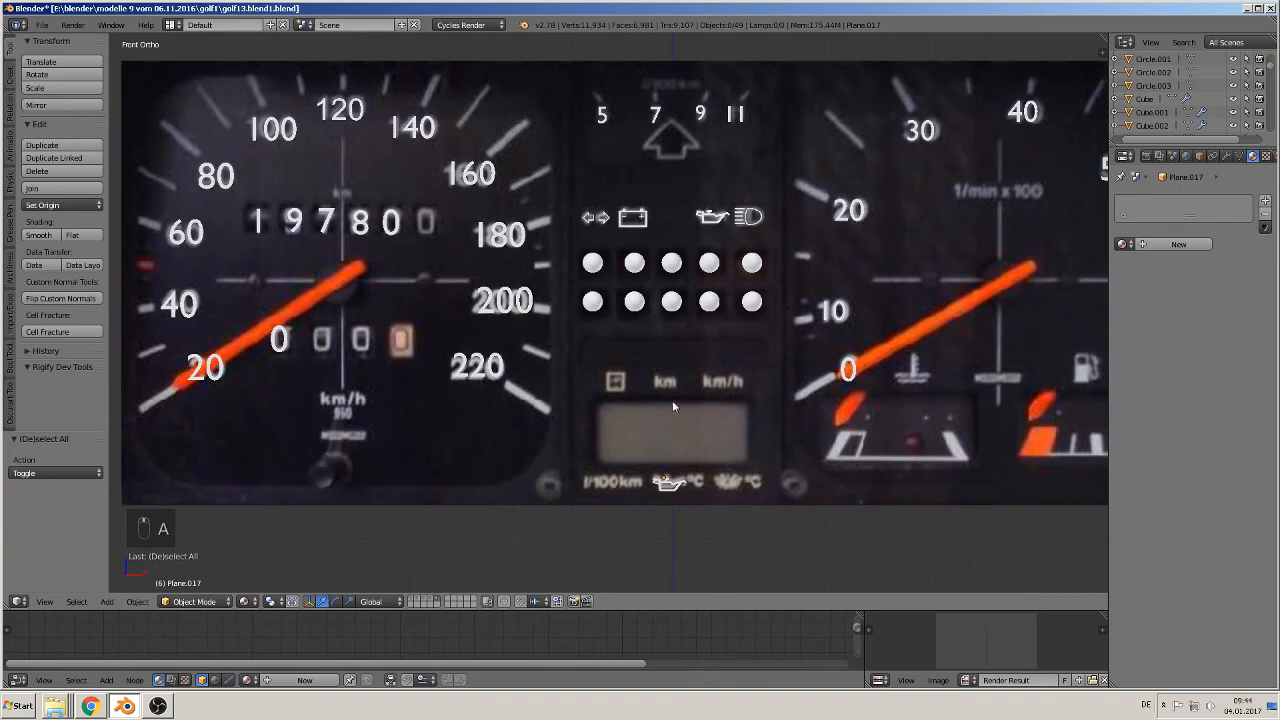
Add a text object above the cluster's display and rotate it 90° about X
{"action": "left_click", "coordinate": [107, 601]}
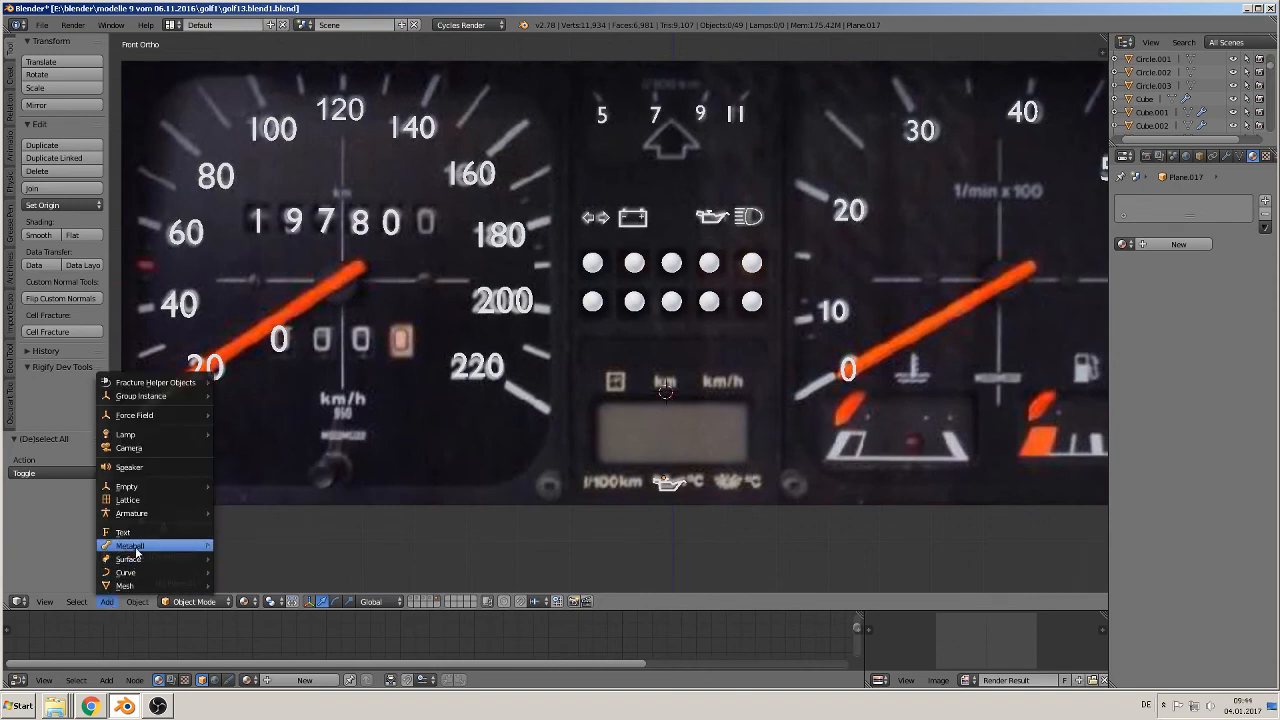
{"action": "left_click", "coordinate": [129, 533]}
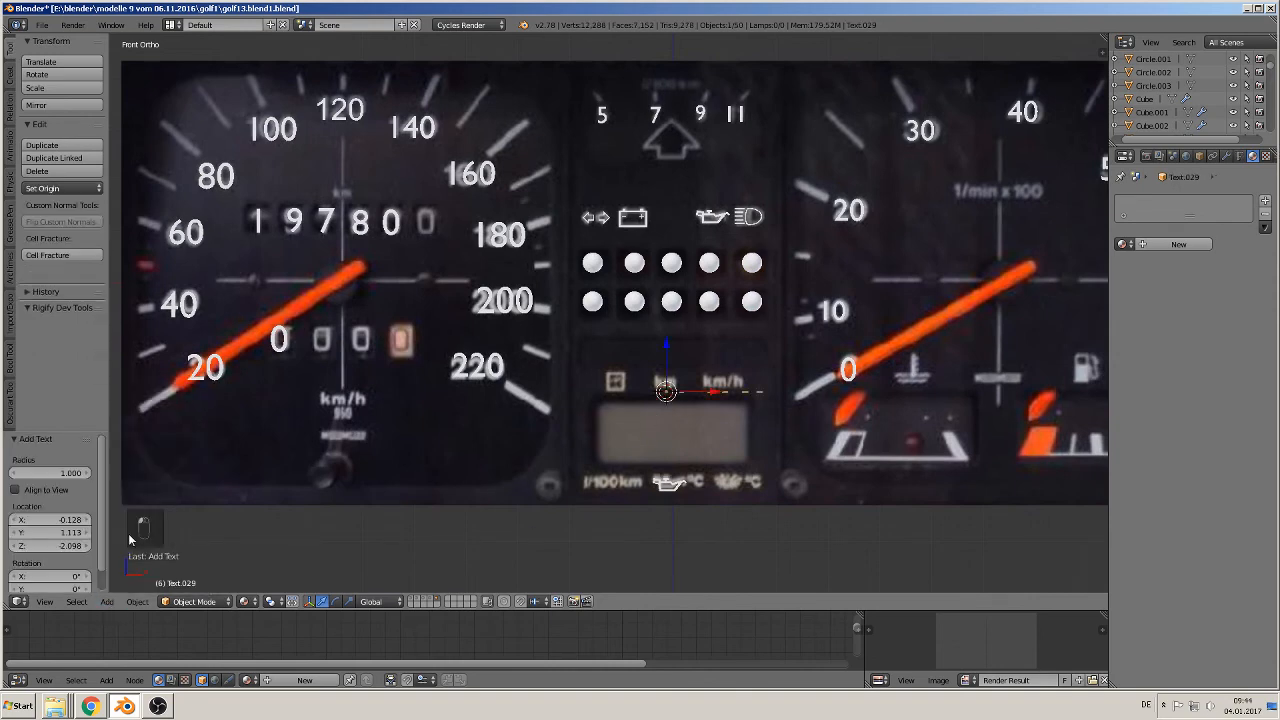
{"action": "key", "text": "r"}
{"action": "key", "text": "x"}
{"action": "left_click", "coordinate": [868, 543]}
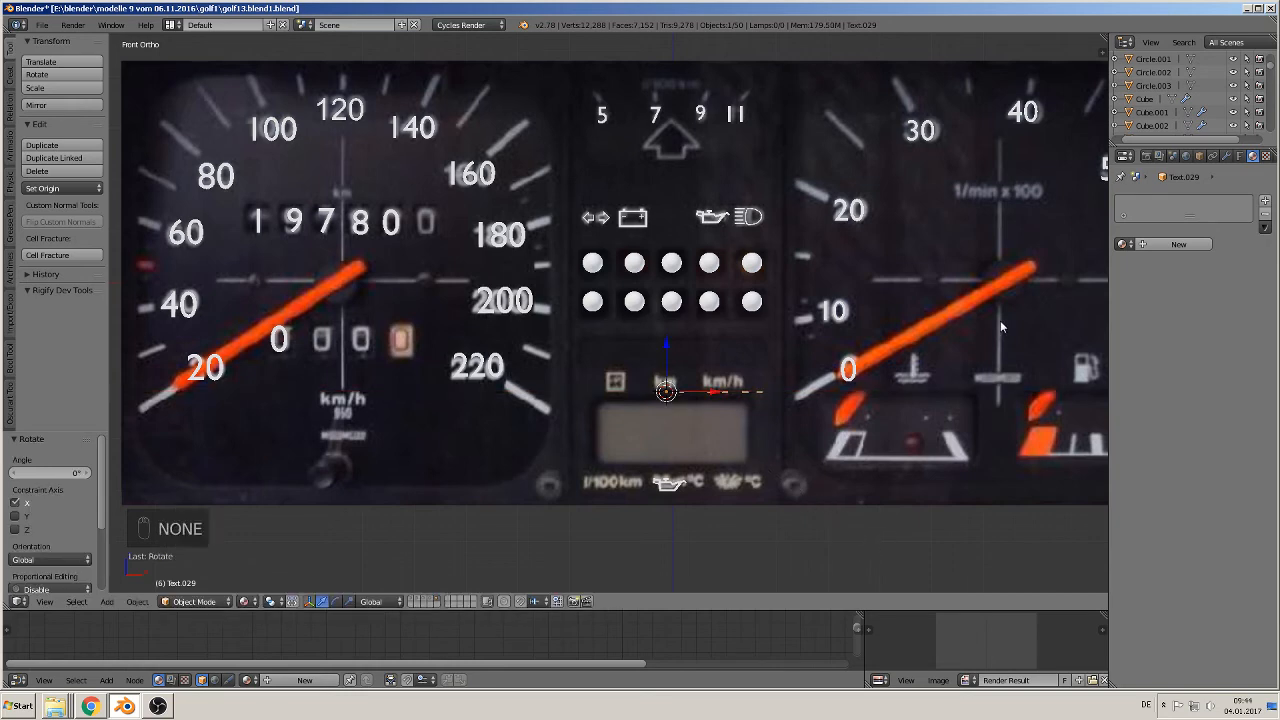
{"action": "key", "text": "e"}
{"action": "key", "text": "e"}
{"action": "type", "text": "rx"}
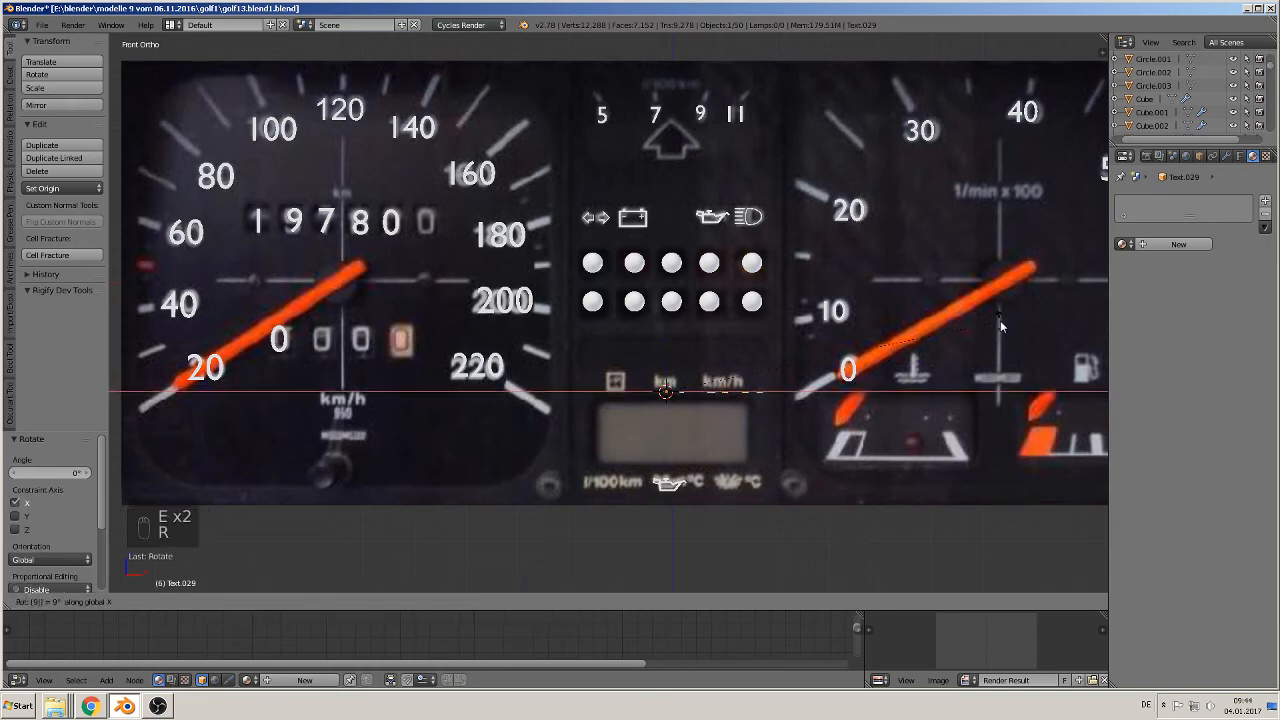
{"action": "type", "text": "90"}
{"action": "left_click", "coordinate": [1042, 326]}
Scale the new text to about 0.232 and replace its content with "km"
{"action": "key", "text": "s"}
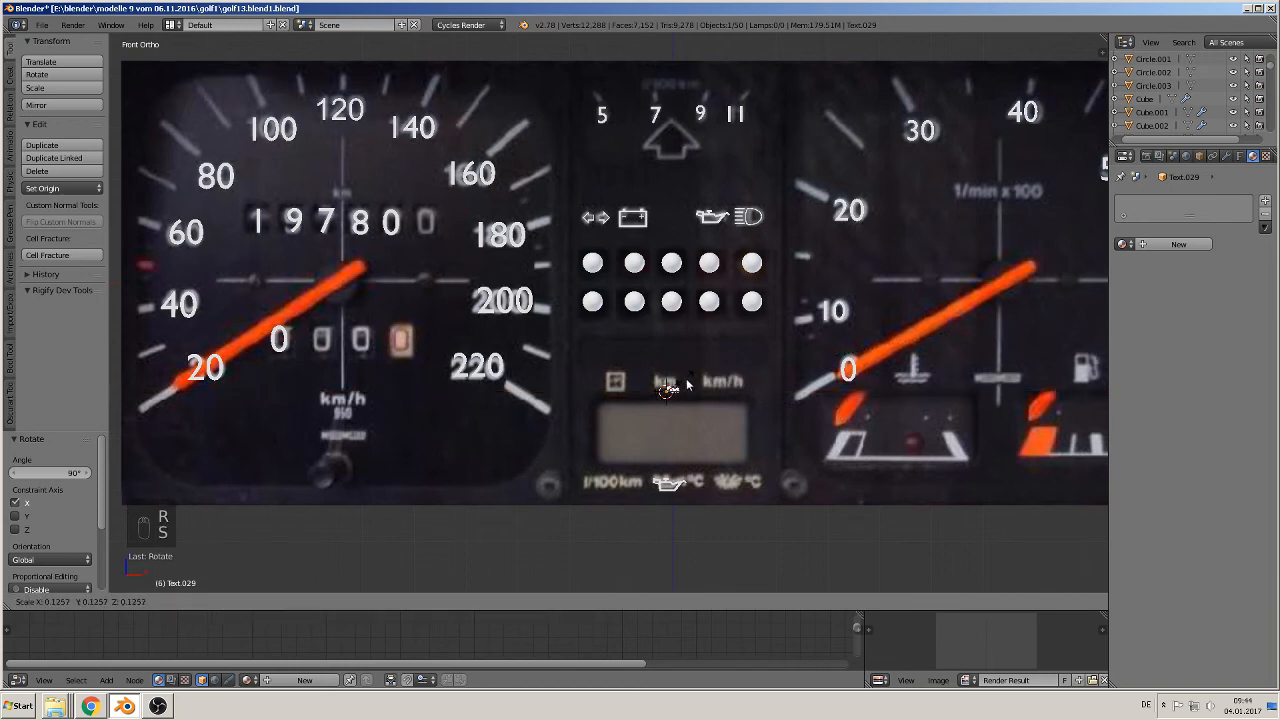
{"action": "left_click", "coordinate": [706, 386]}
{"action": "scroll", "coordinate": [706, 415], "scroll_direction": "up", "scroll_amount": 4}
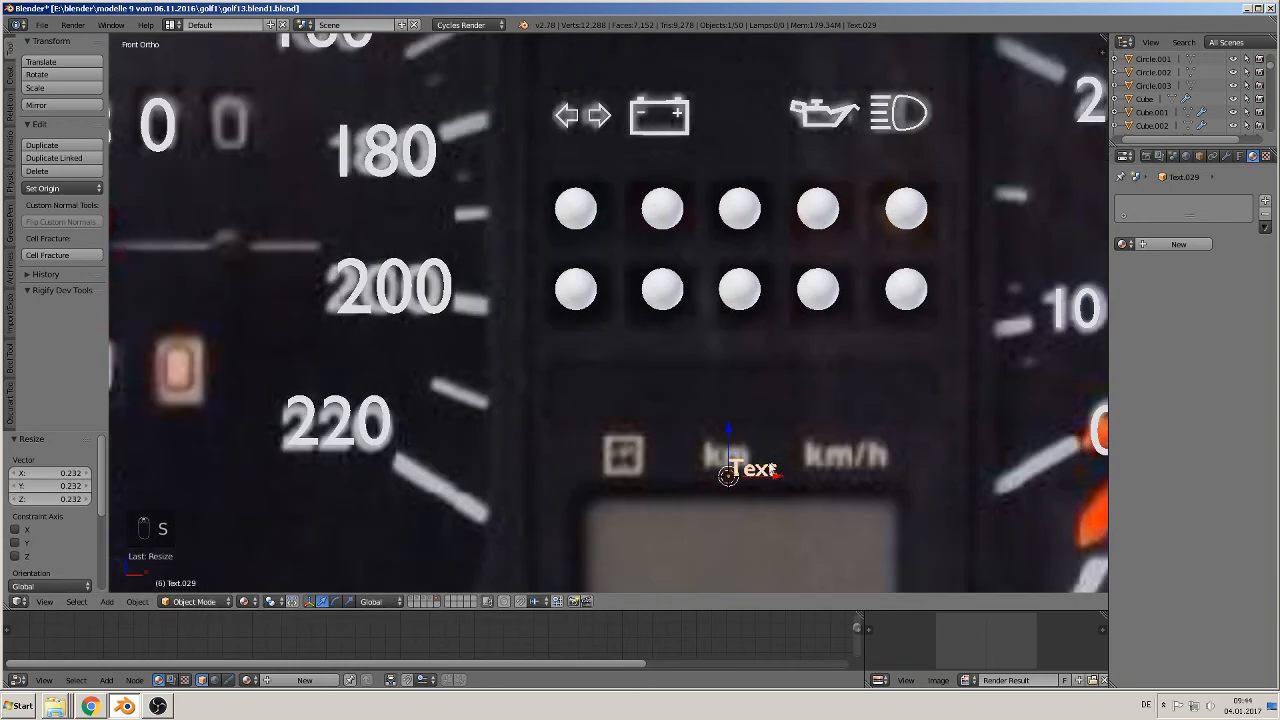
{"action": "key", "text": "Tab"}
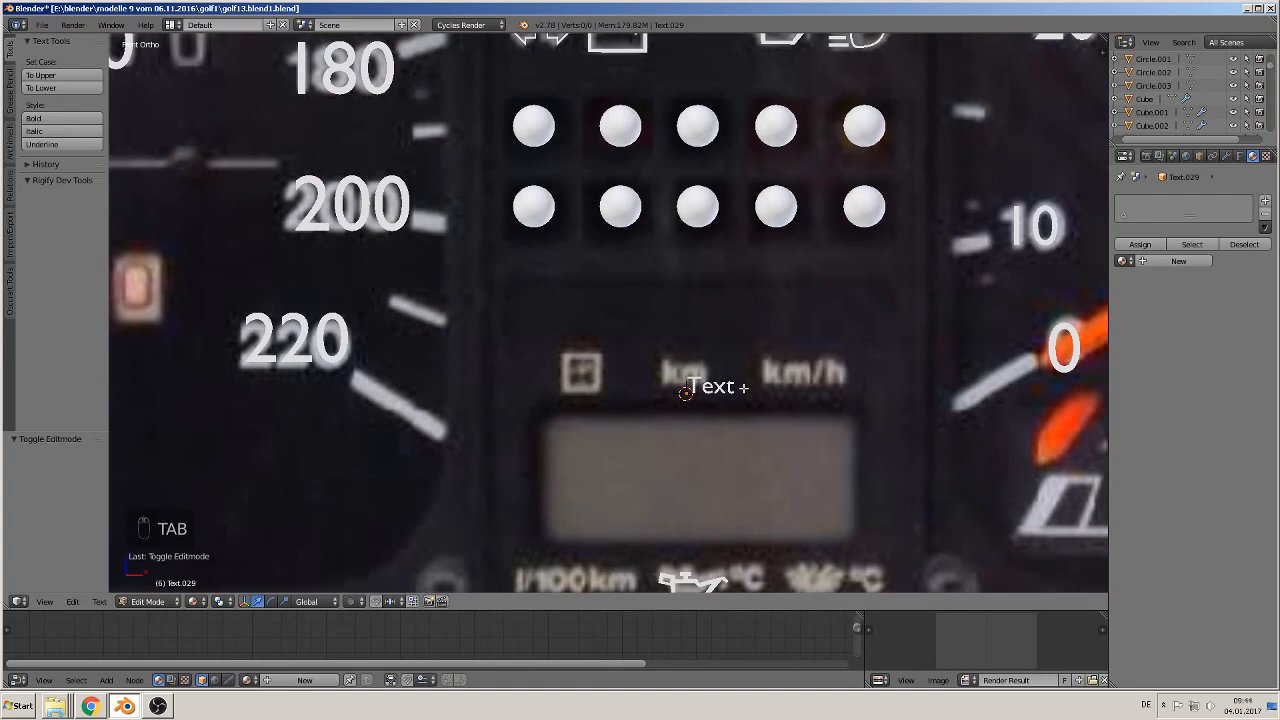
{"action": "key", "text": "BackSpace"}
{"action": "key", "text": "BackSpace"}
{"action": "key", "text": "BackSpace"}
{"action": "key", "text": "BackSpace"}
{"action": "key", "text": "BackSpace"}
{"action": "key", "text": "BackSpace"}
{"action": "type", "text": "km"}
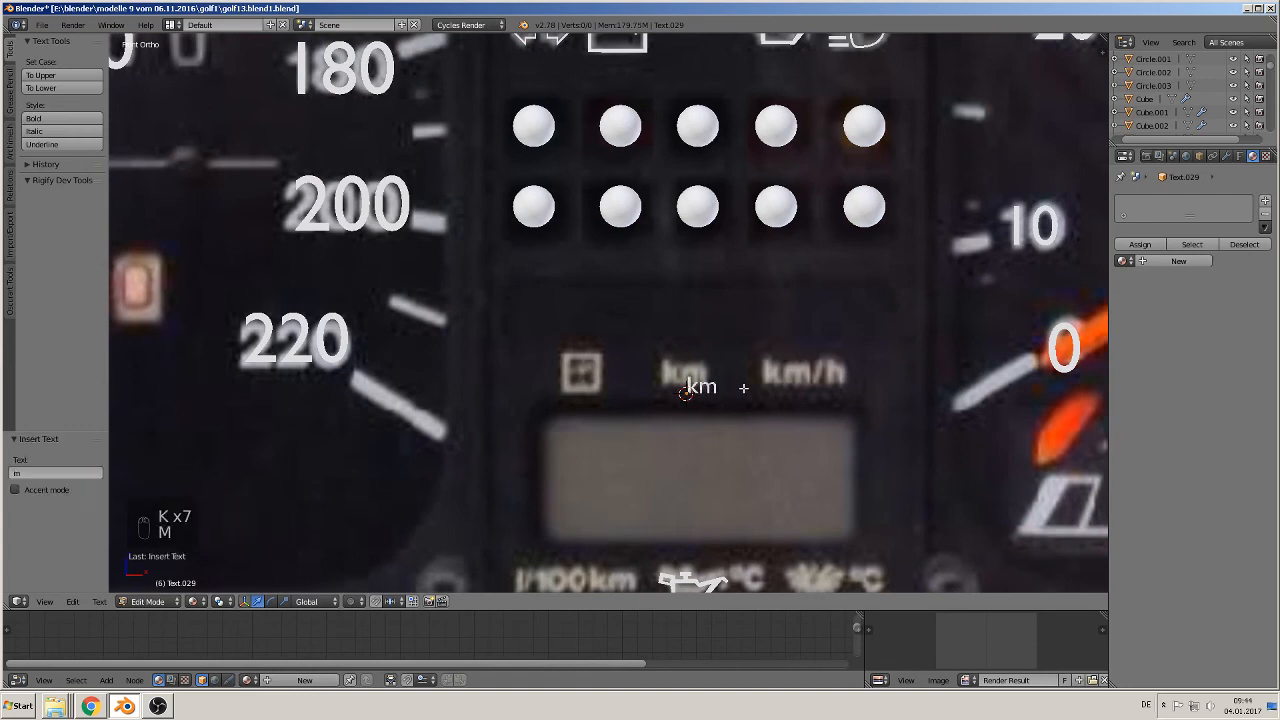
{"action": "key", "text": "Tab"}
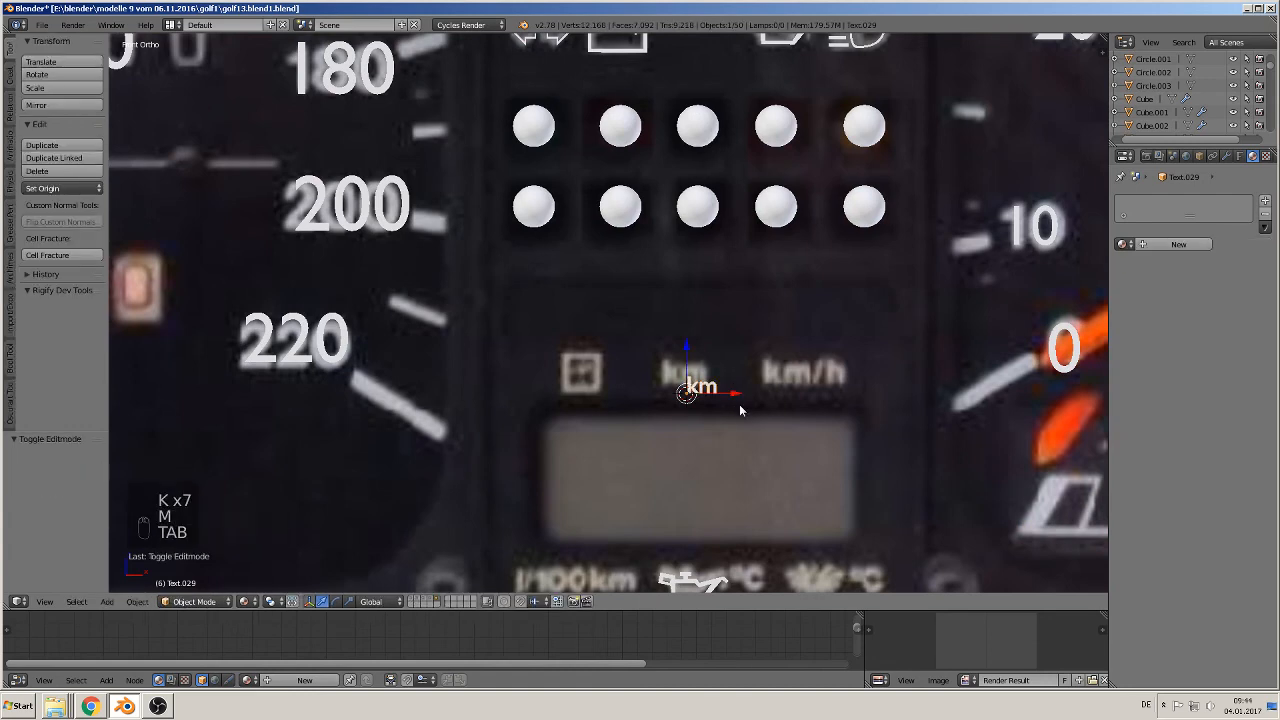
Scale the km text by about 1.473 and move it over the reference's km label above the display
{"action": "key", "text": "s"}
{"action": "left_click", "coordinate": [763, 452]}
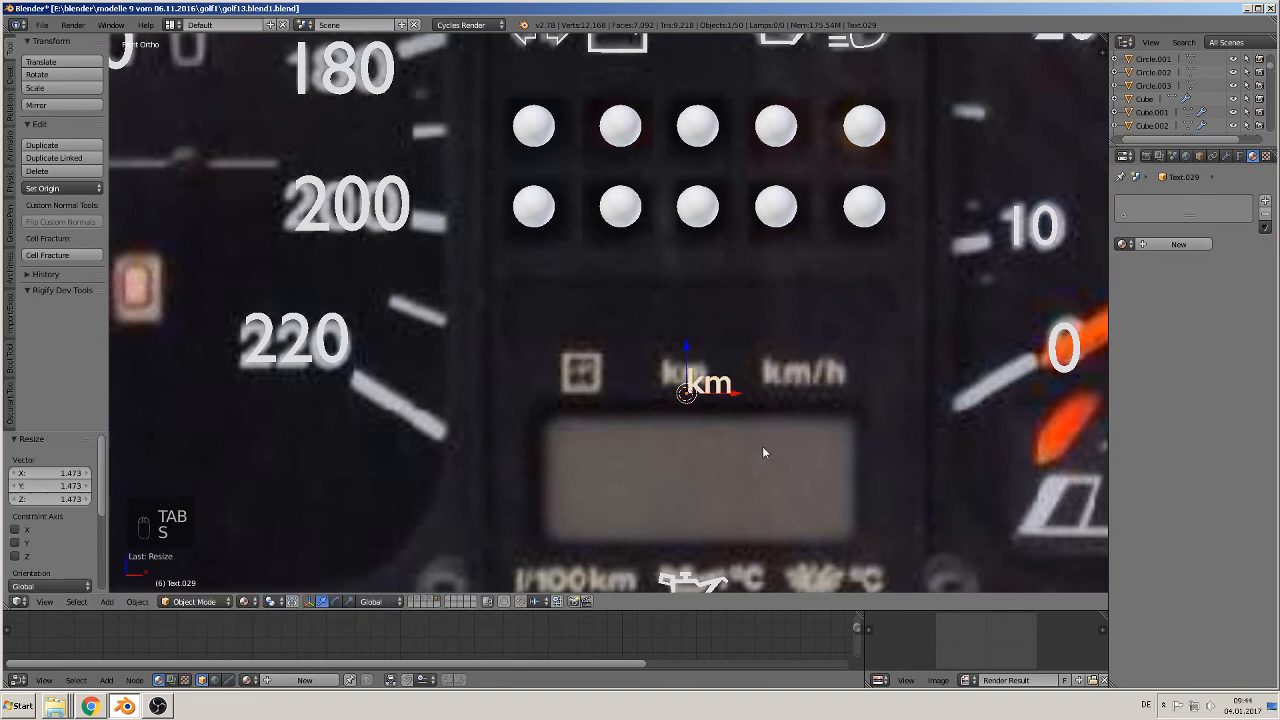
{"action": "key", "text": "g"}
{"action": "left_click", "coordinate": [741, 434]}
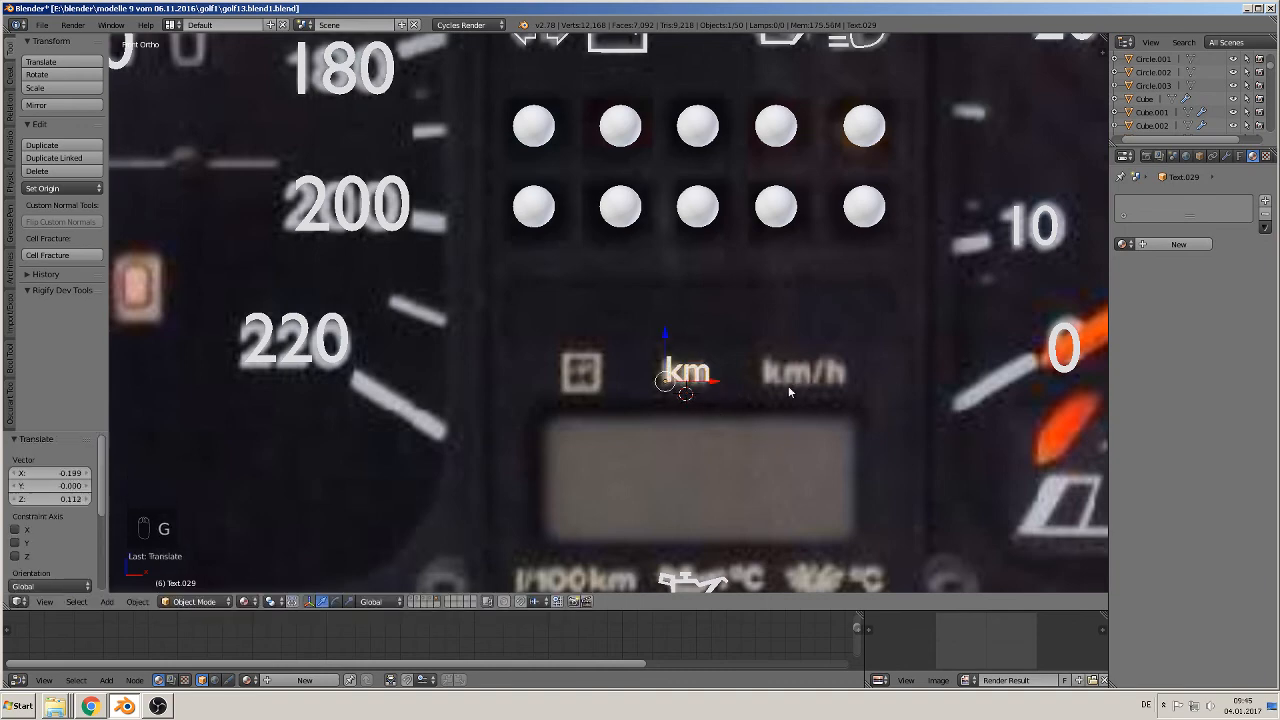
Duplicate the km text along X to the reference's km/h label above the display and extend the copy to "km/h"
{"action": "key", "text": "shift+d"}
{"action": "key", "text": "x"}
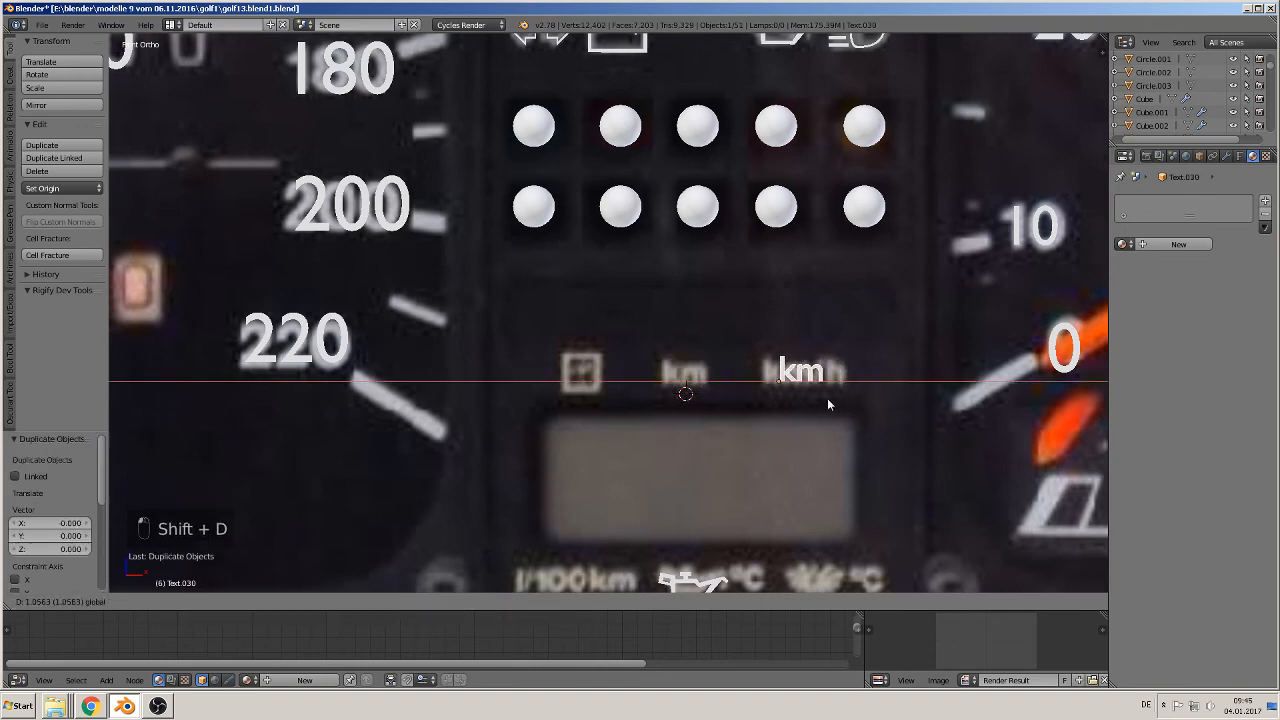
{"action": "left_click", "coordinate": [819, 398]}
{"action": "key", "text": "Tab"}
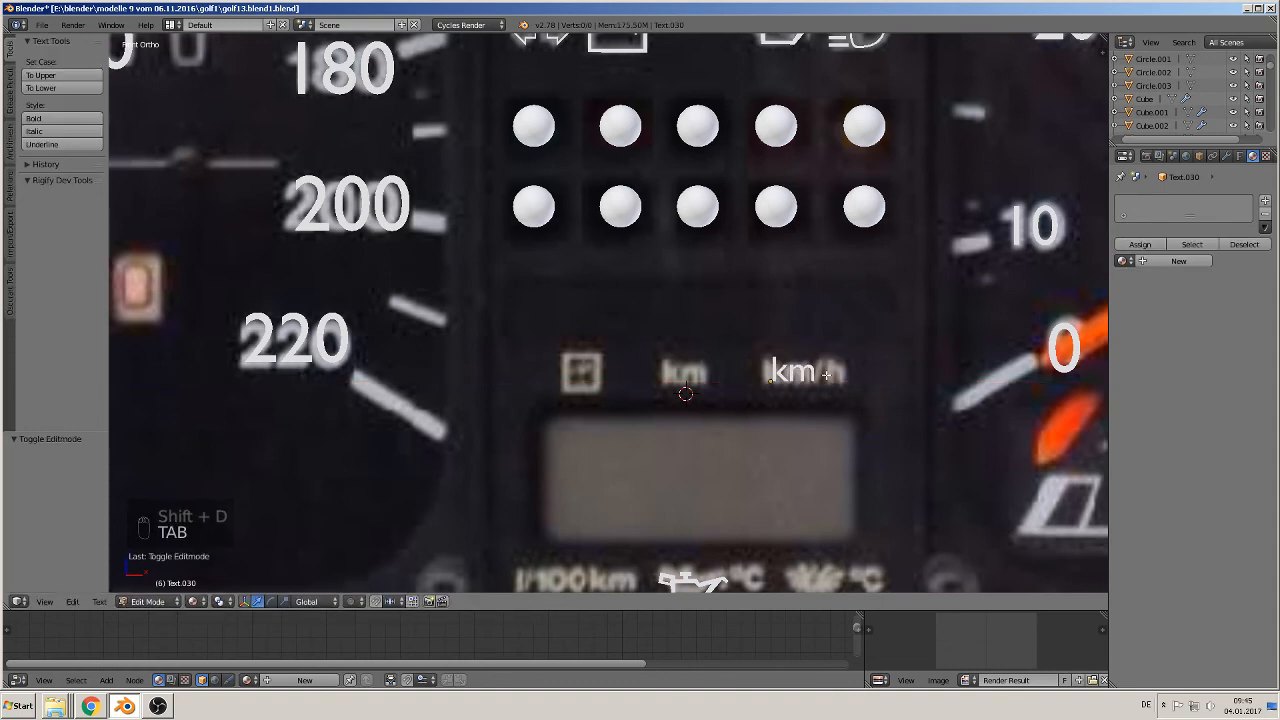
{"action": "type", "text": "/h"}
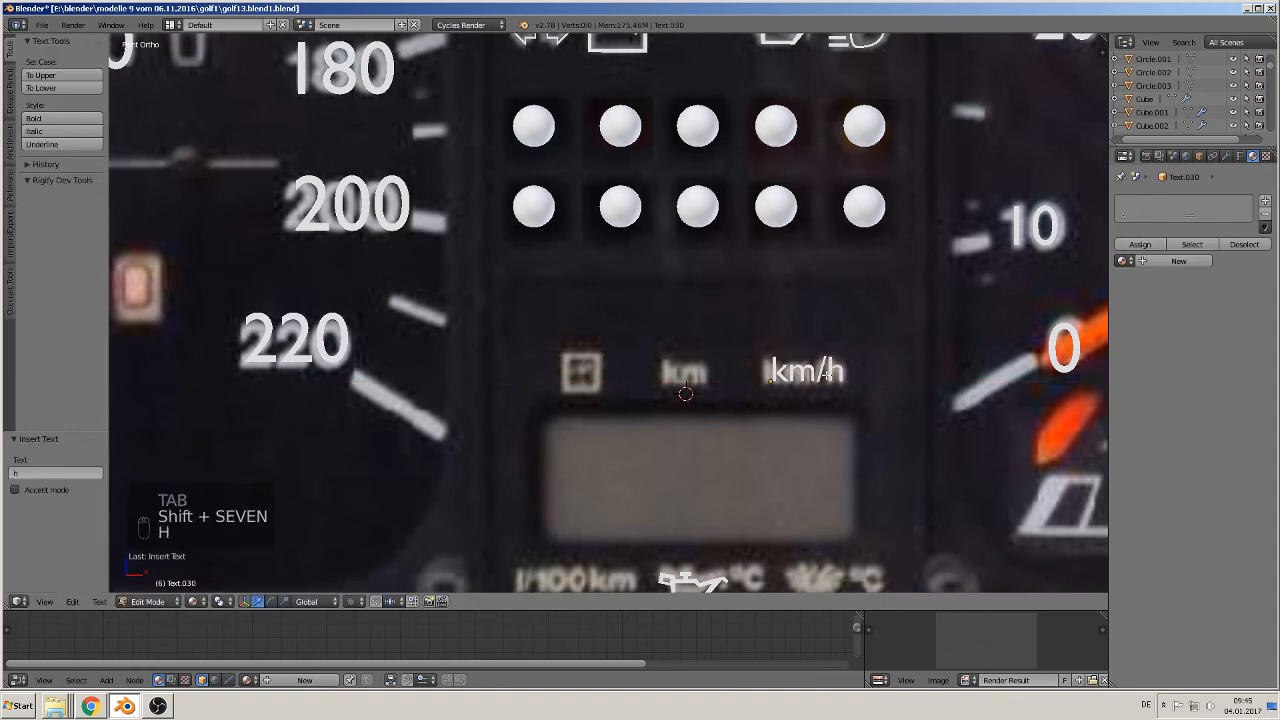
{"action": "key", "text": "Tab"}
Move the cluster's reference image plane back about 0.364 along Y, behind the text labels
{"action": "scroll", "coordinate": [820, 413], "scroll_direction": "down", "scroll_amount": 4}
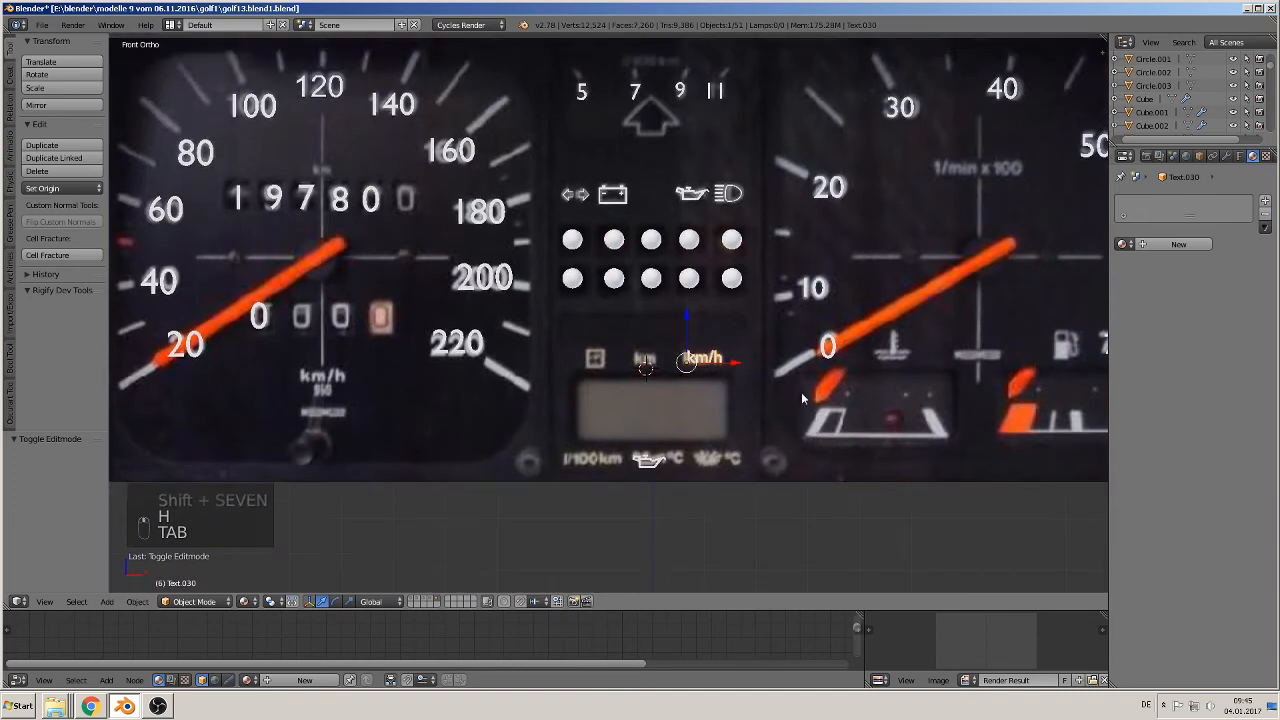
{"action": "scroll", "coordinate": [748, 382], "scroll_direction": "up", "scroll_amount": 1}
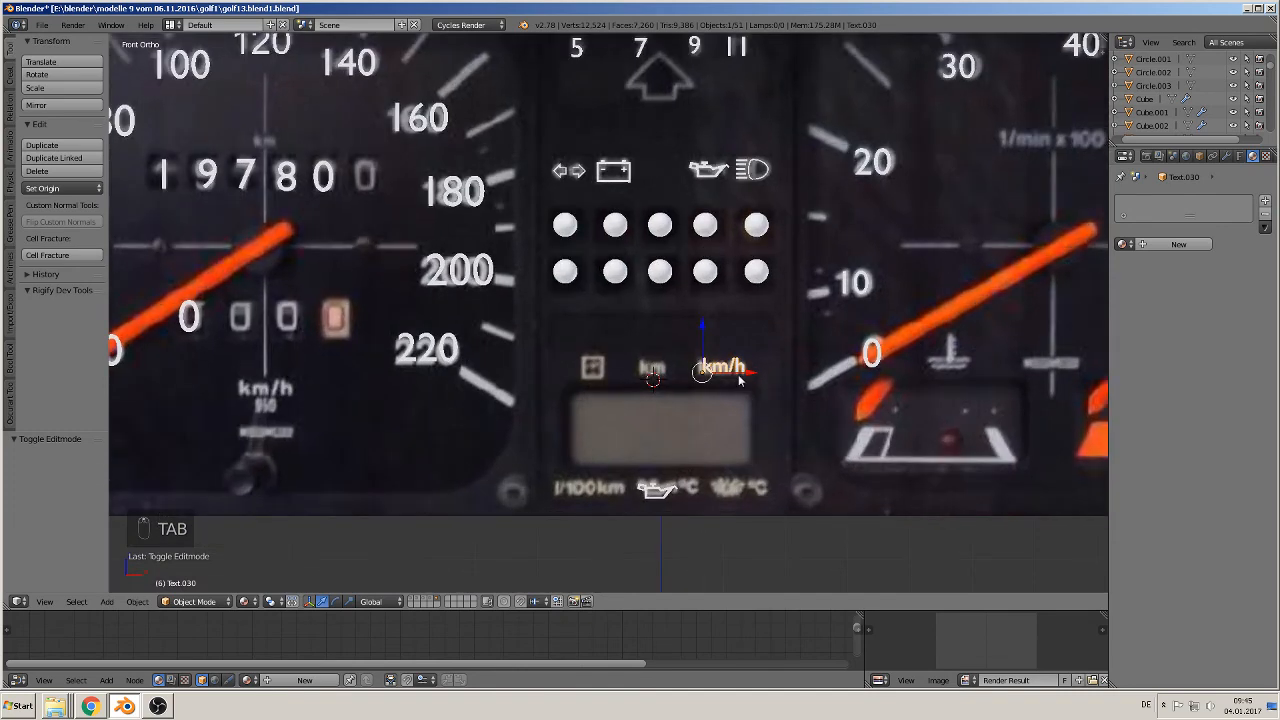
{"action": "right_click", "coordinate": [662, 373]}
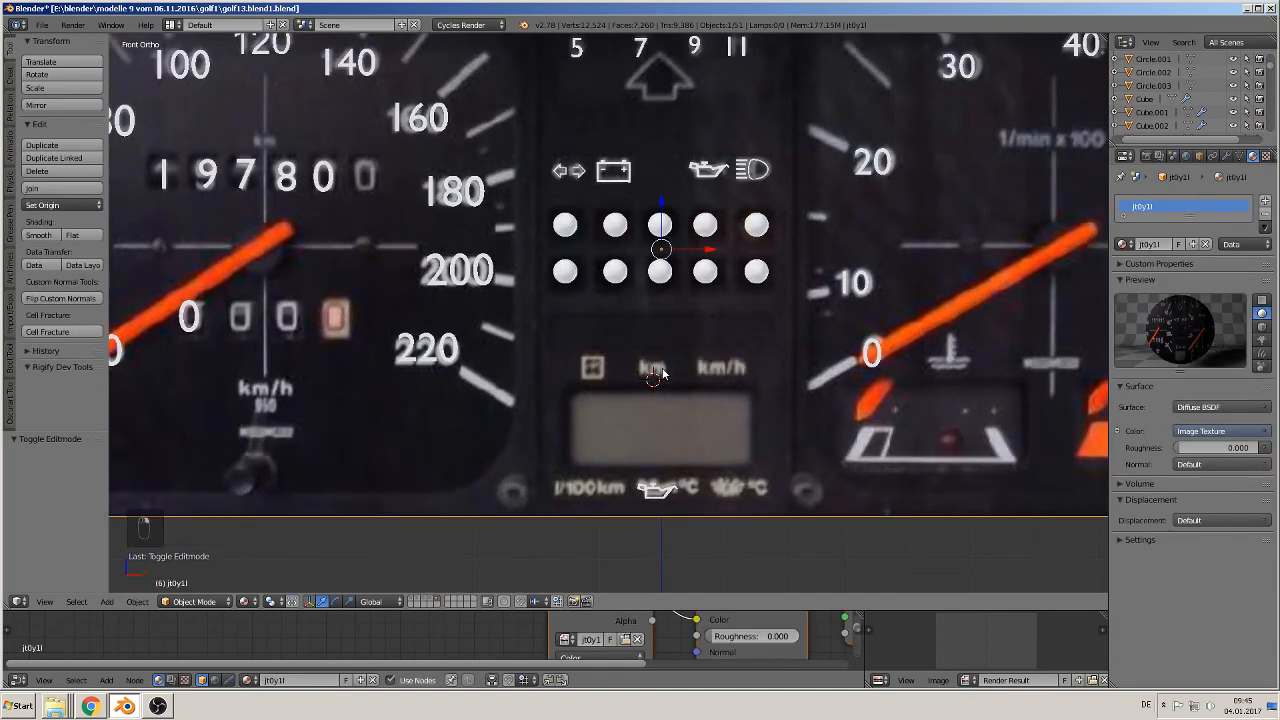
{"action": "middle_click_drag", "start_coordinate": [674, 399], "coordinate": [603, 410]}
{"action": "scroll", "coordinate": [603, 410], "scroll_direction": "down", "scroll_amount": 3}
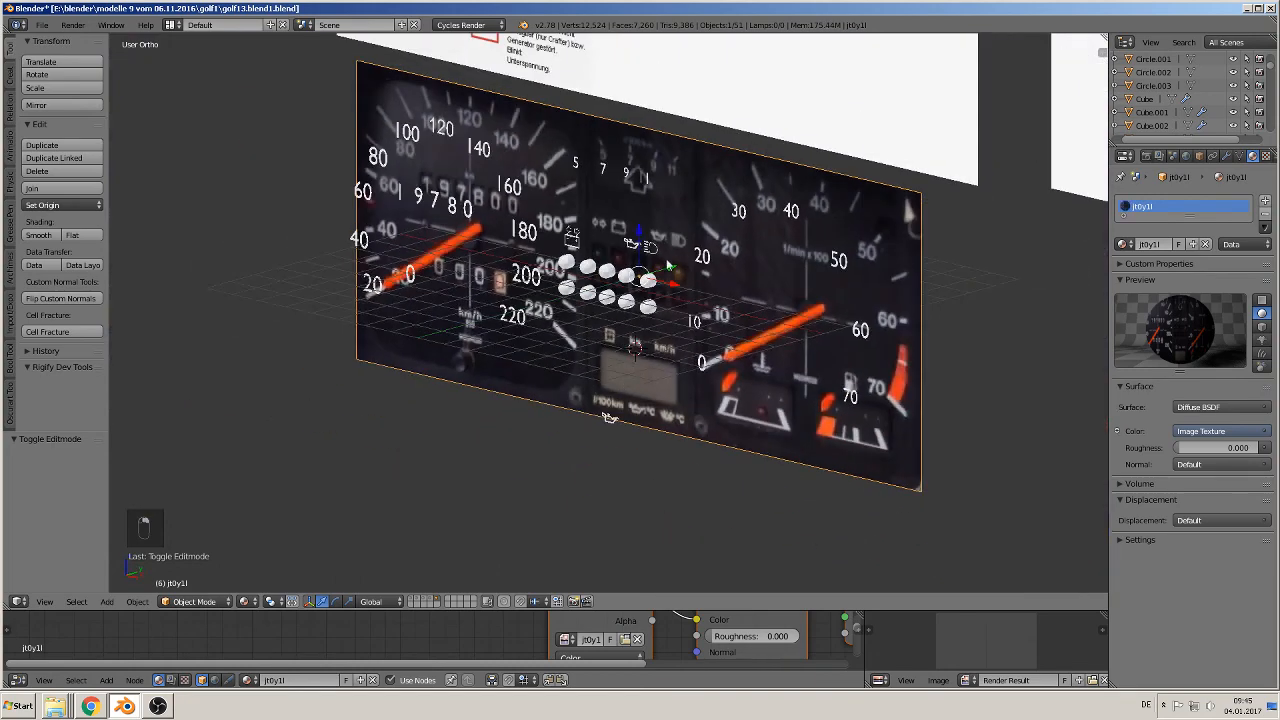
{"action": "left_click_drag", "start_coordinate": [668, 264], "coordinate": [679, 261]}
Duplicate the km text and place the copy over the km of the l/100km label, about -0.653 along X and -1.942 along Z
{"action": "scroll", "coordinate": [694, 325], "scroll_direction": "up", "scroll_amount": 2}
{"action": "key", "text": "KP_1"}
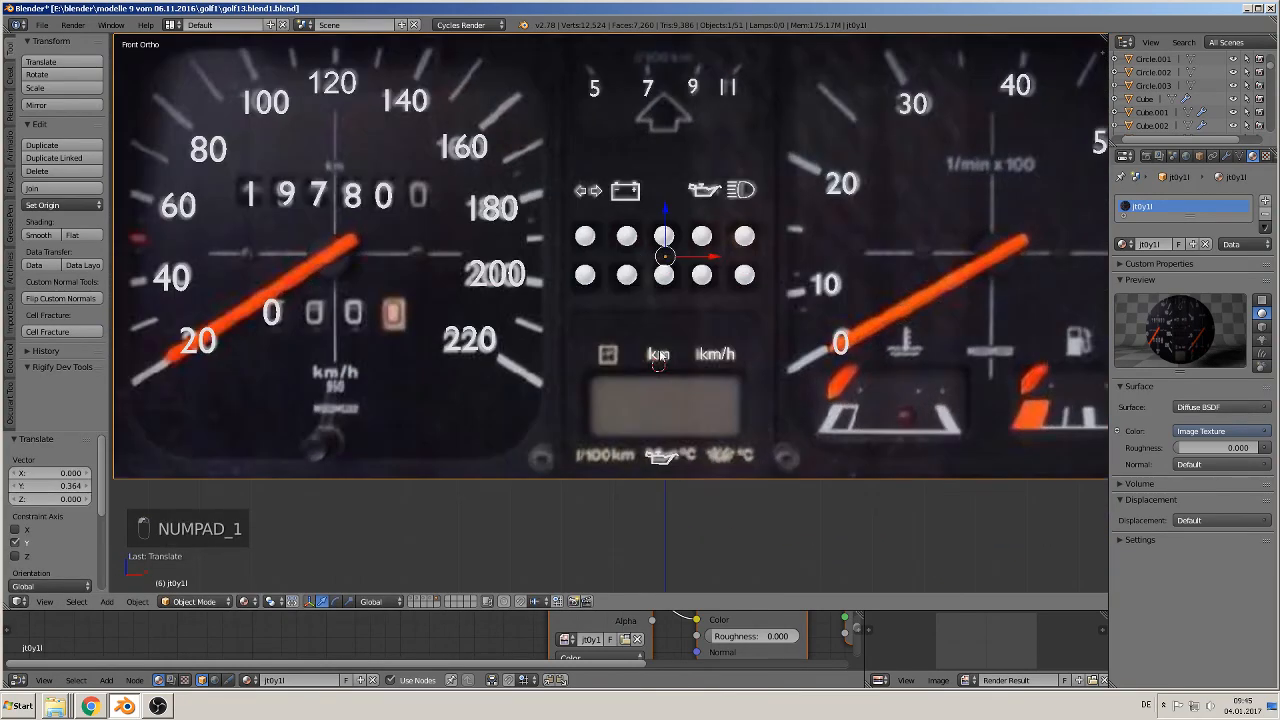
{"action": "right_click", "coordinate": [659, 355]}
{"action": "scroll", "coordinate": [678, 376], "scroll_direction": "up", "scroll_amount": 2}
{"action": "middle_click_drag", "start_coordinate": [723, 431], "coordinate": [713, 327], "text": "shift"}
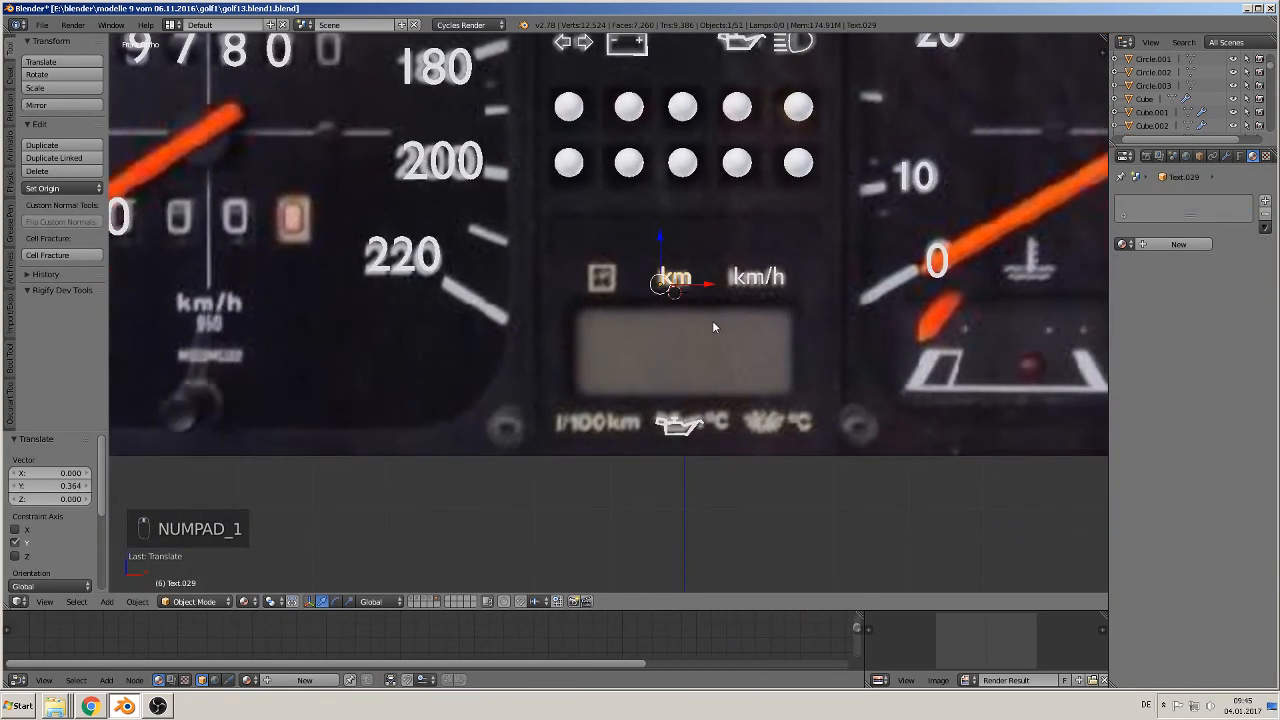
{"action": "key", "text": "shift+d"}
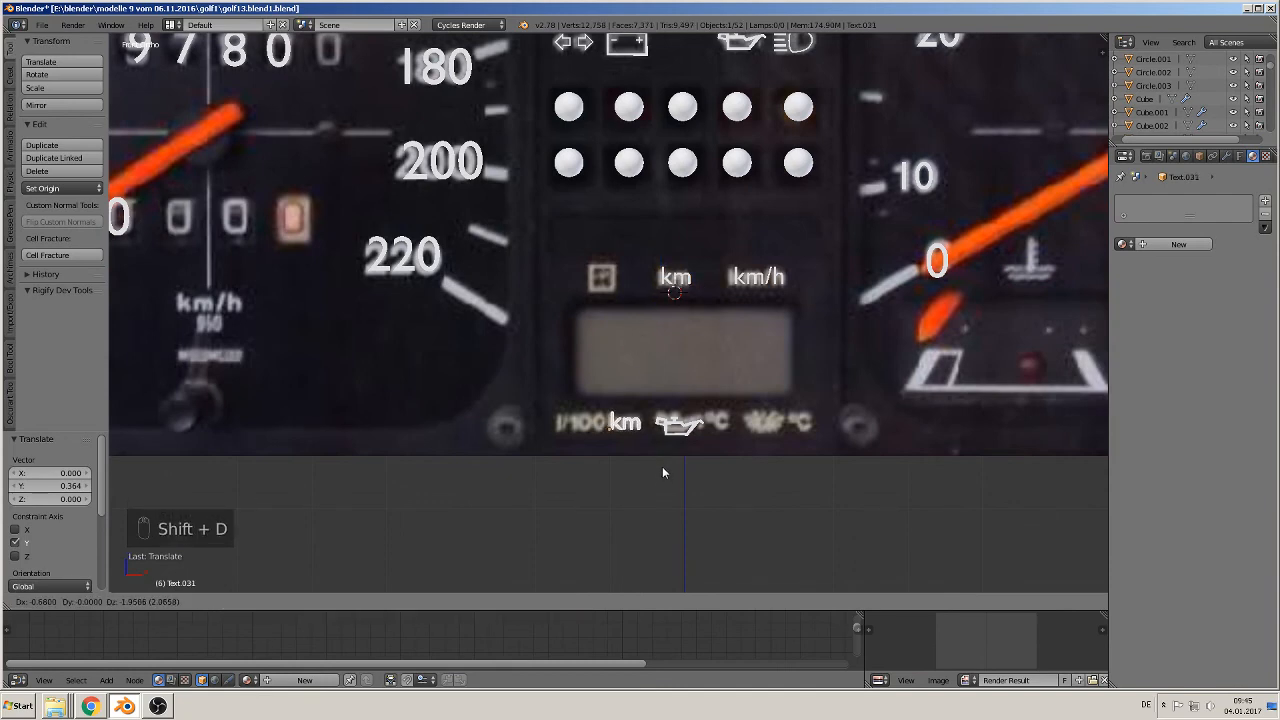
{"action": "left_click", "coordinate": [662, 466]}
Duplicate the speedometer's 100 text and place the copy under the l/100km label, about 6.494 along X and -7.097 along Z
{"action": "middle_click_drag", "start_coordinate": [615, 400], "coordinate": [800, 413], "text": "shift"}
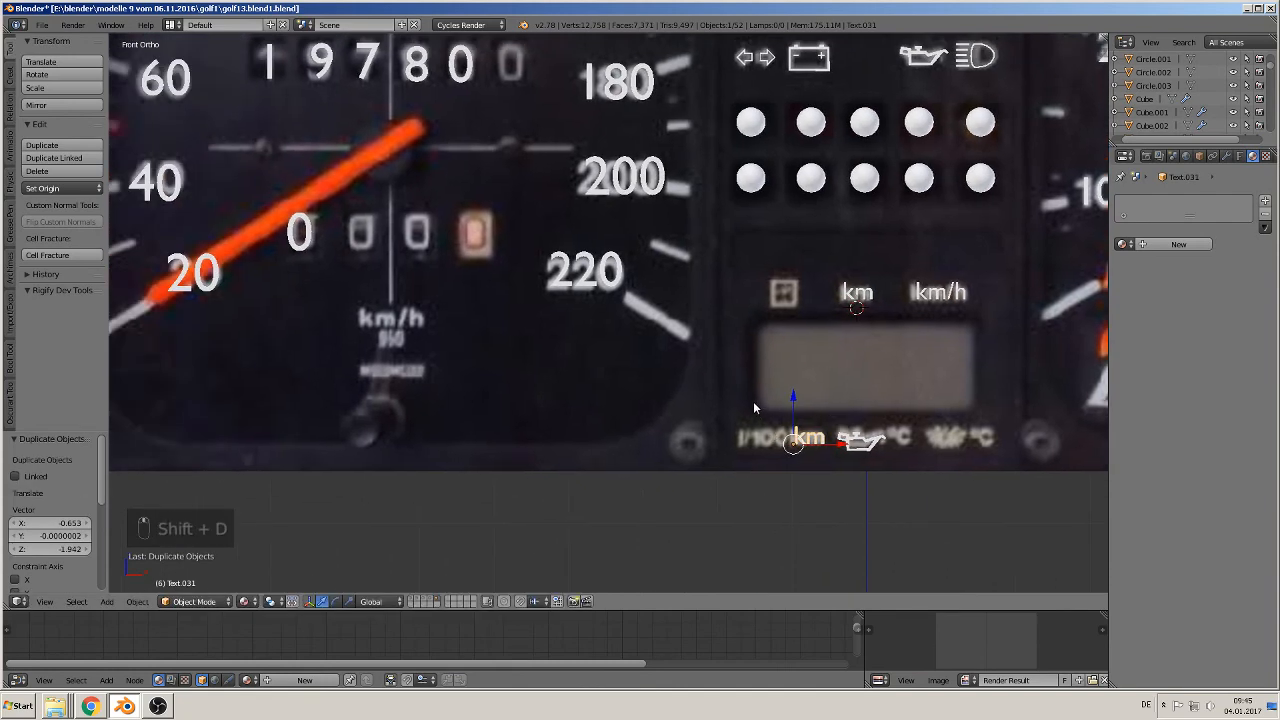
{"action": "scroll", "coordinate": [730, 416], "scroll_direction": "down", "scroll_amount": 3}
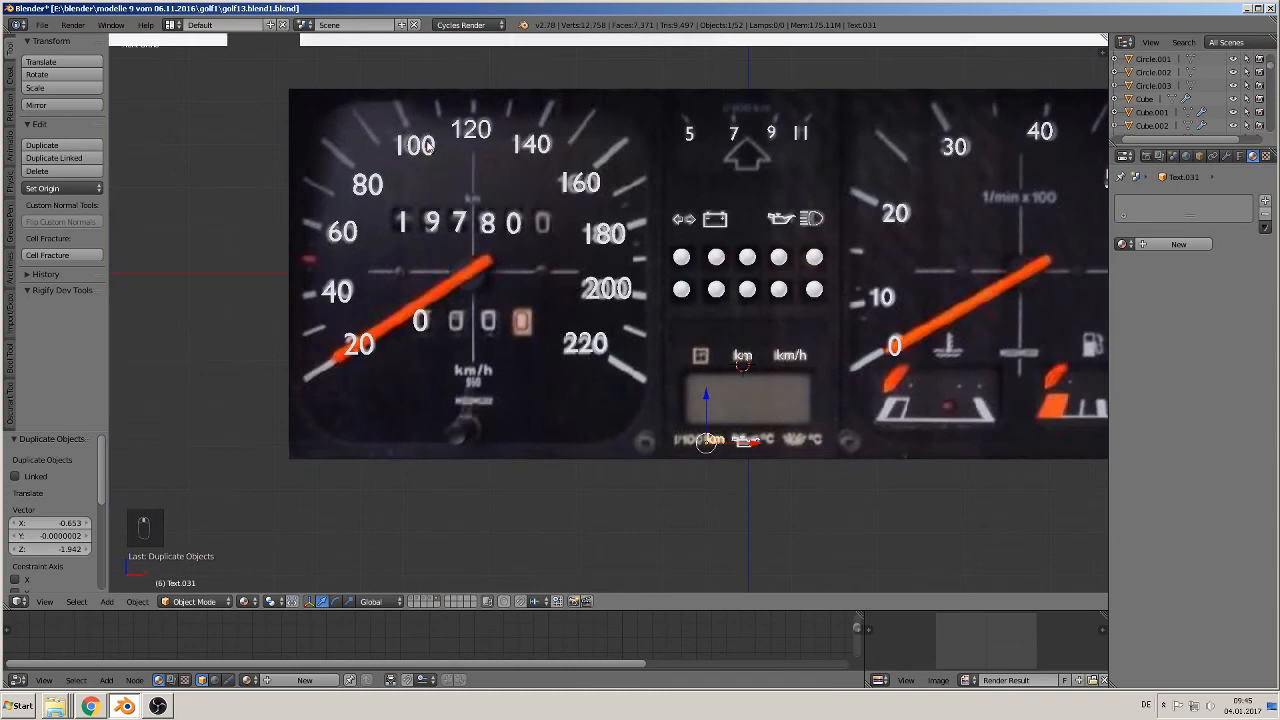
{"action": "right_click", "coordinate": [428, 146]}
{"action": "key", "text": "shift+d"}
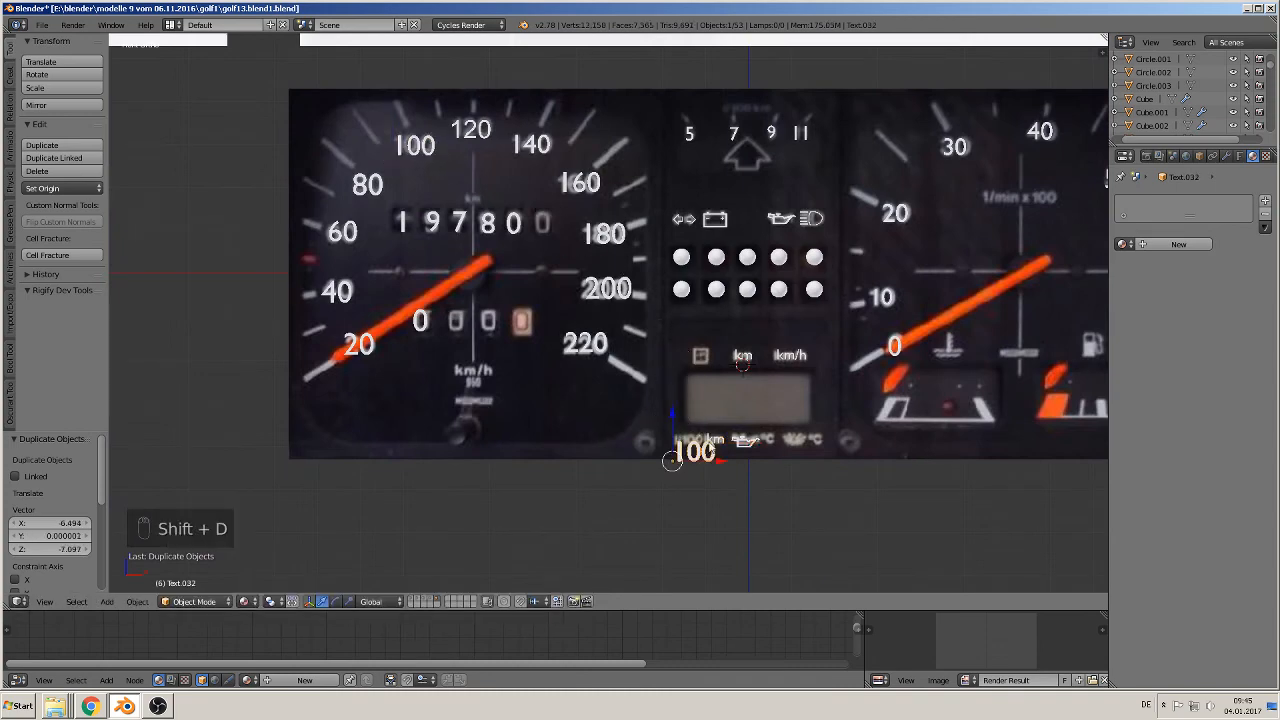
{"action": "left_click", "coordinate": [708, 449]}
Scale the copied 100 text by about 0.385 and move it onto the 100 of the reference's l/100km label
{"action": "scroll", "coordinate": [780, 455], "scroll_direction": "up", "scroll_amount": 2}
{"action": "middle_click_drag", "start_coordinate": [780, 455], "coordinate": [766, 316], "text": "shift"}
{"action": "scroll", "coordinate": [766, 316], "scroll_direction": "up", "scroll_amount": 4}
{"action": "key", "text": "s"}
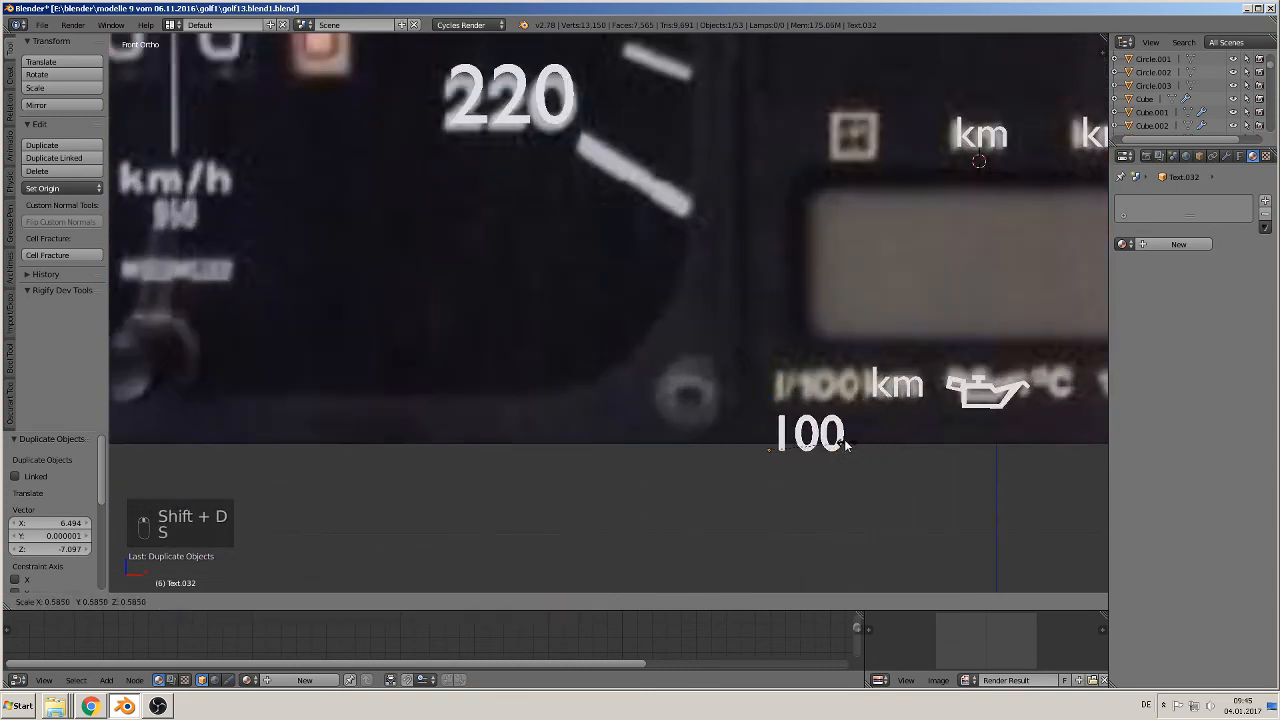
{"action": "left_click", "coordinate": [758, 405]}
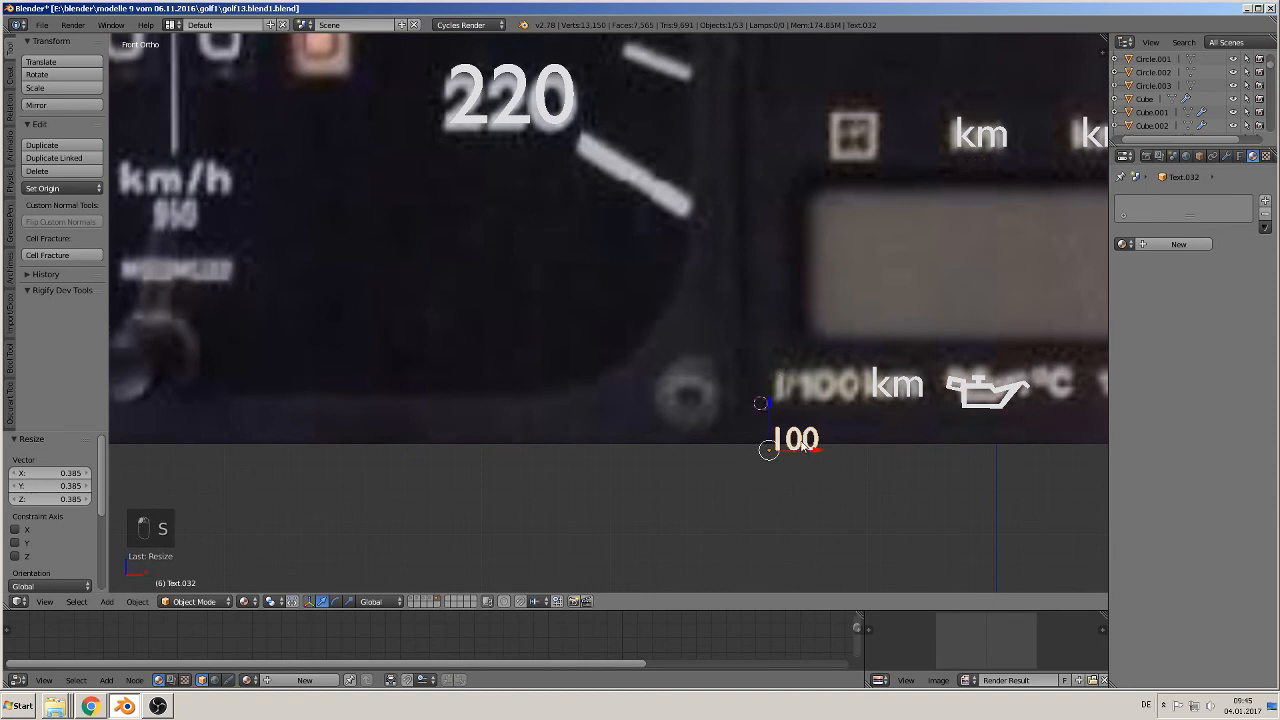
{"action": "key", "text": "g"}
{"action": "left_click", "coordinate": [841, 395]}
Insert "I/" in front of the small 100 text so that it reads "I/100"
{"action": "key", "text": "Tab"}
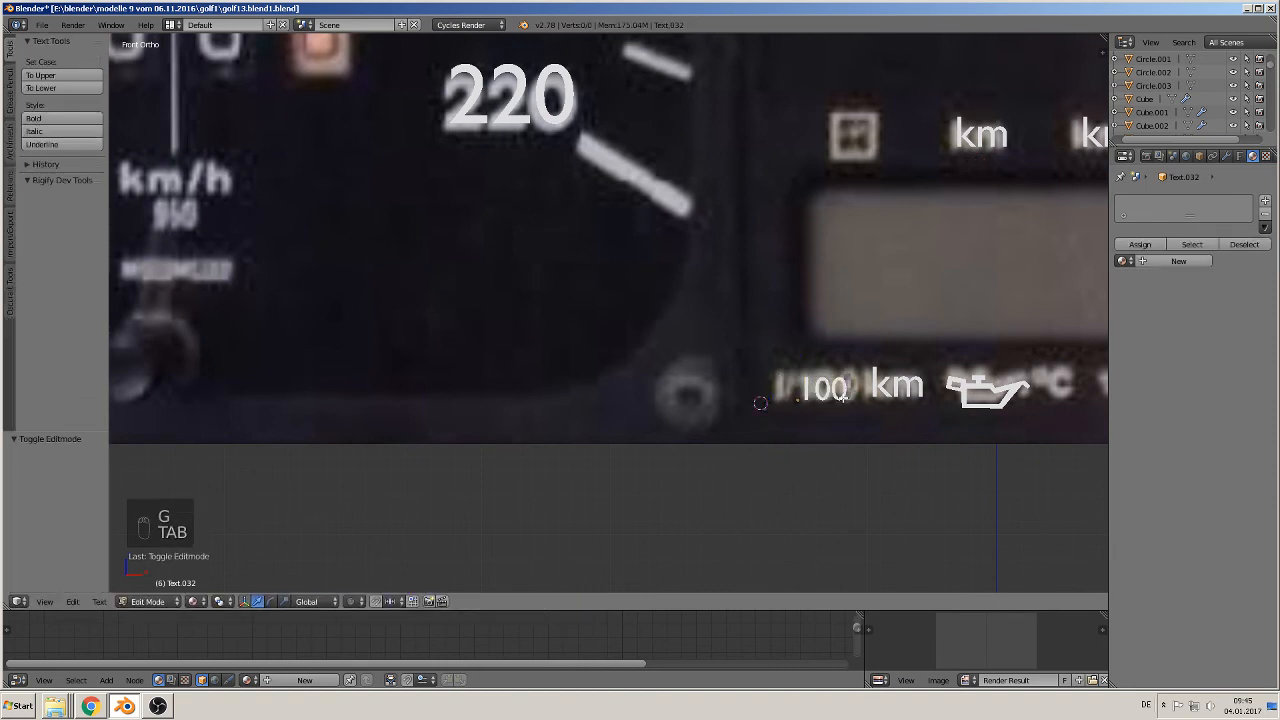
{"action": "key", "text": "Left"}
{"action": "key", "text": "Left"}
{"action": "key", "text": "Left"}
{"action": "key", "text": "Left"}
{"action": "key", "text": "Left"}
{"action": "key", "text": "Left"}
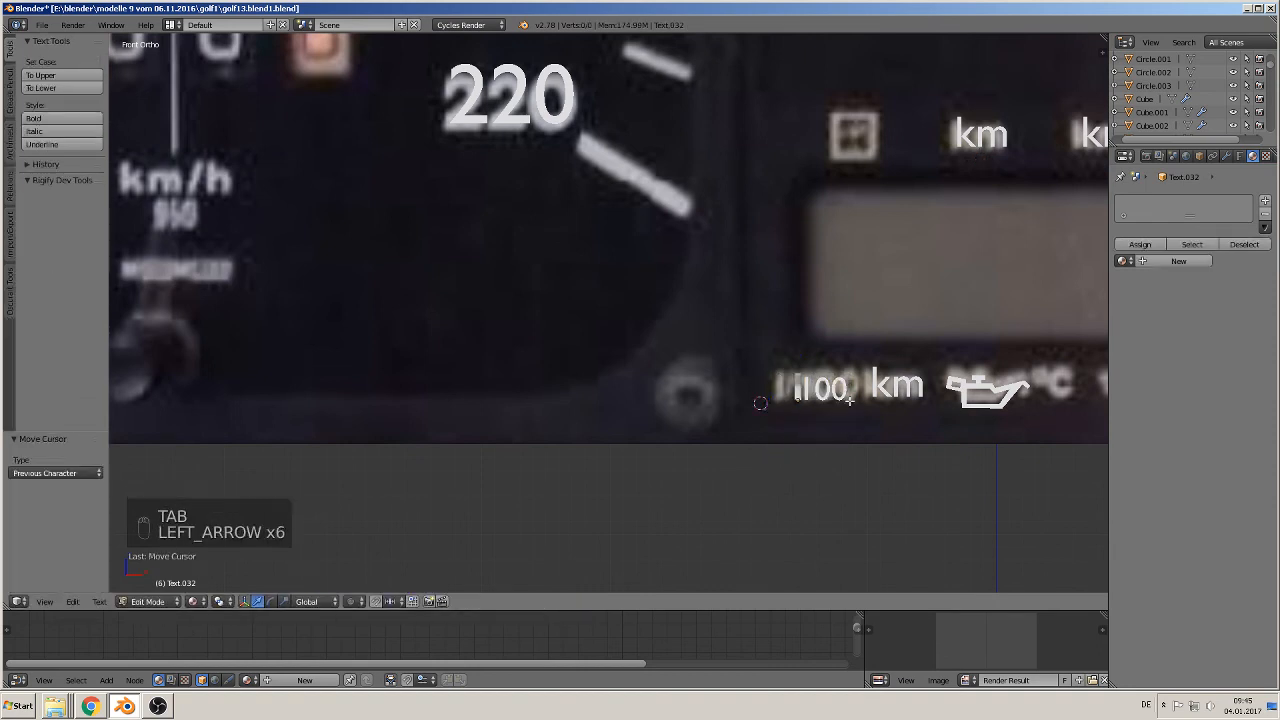
{"action": "type", "text": "/"}
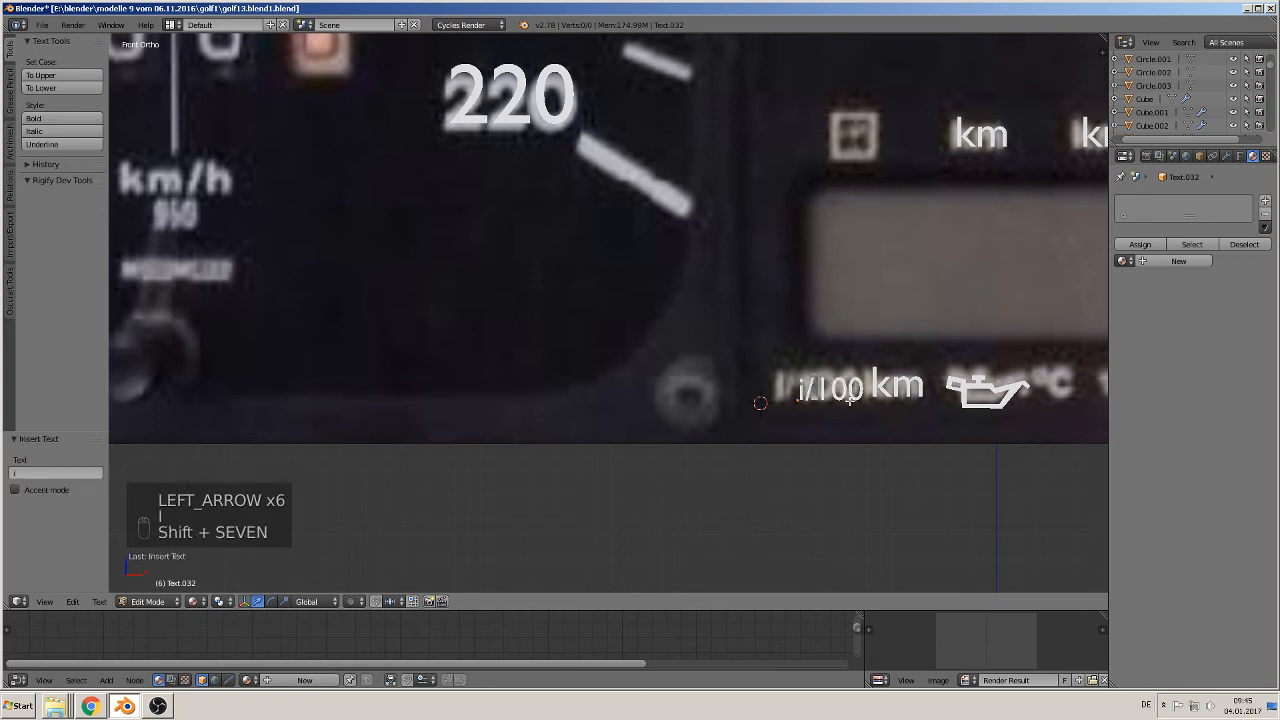
{"action": "key", "text": "Left"}
{"action": "key", "text": "Left"}
{"action": "key", "text": "Left"}
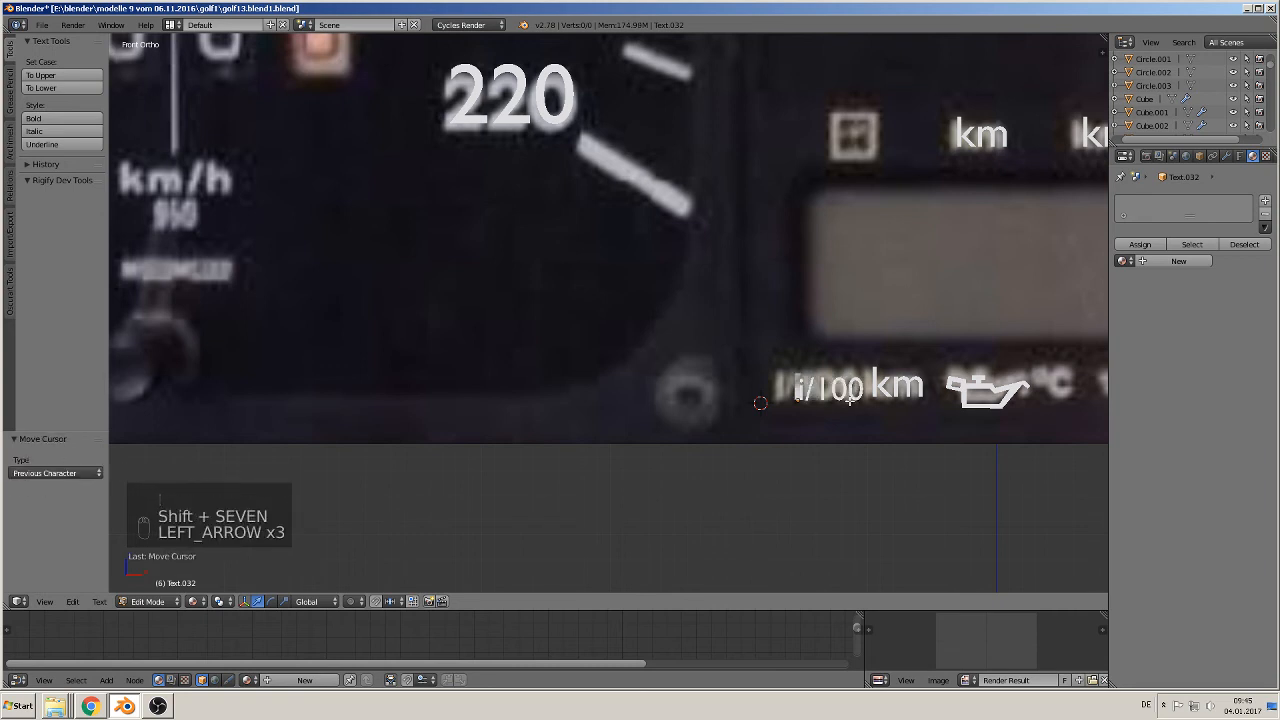
{"action": "key", "text": "Right"}
{"action": "key", "text": "BackSpace"}
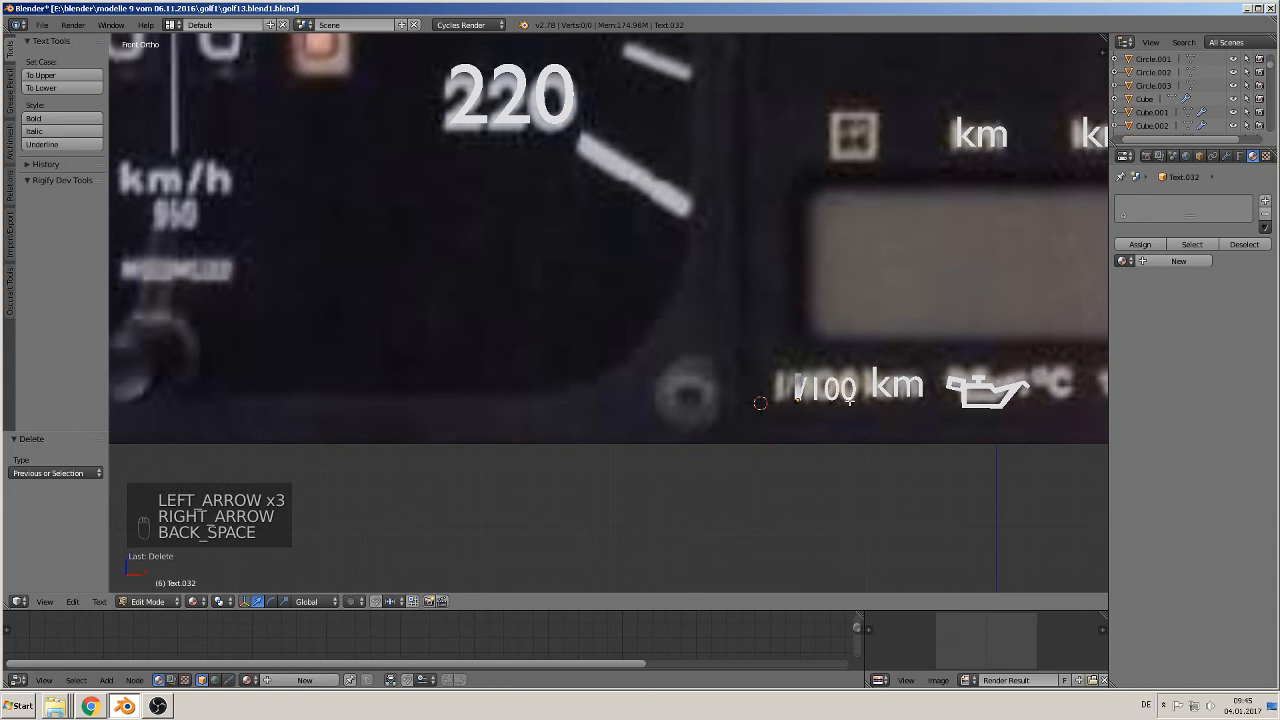
{"action": "type", "text": "I"}
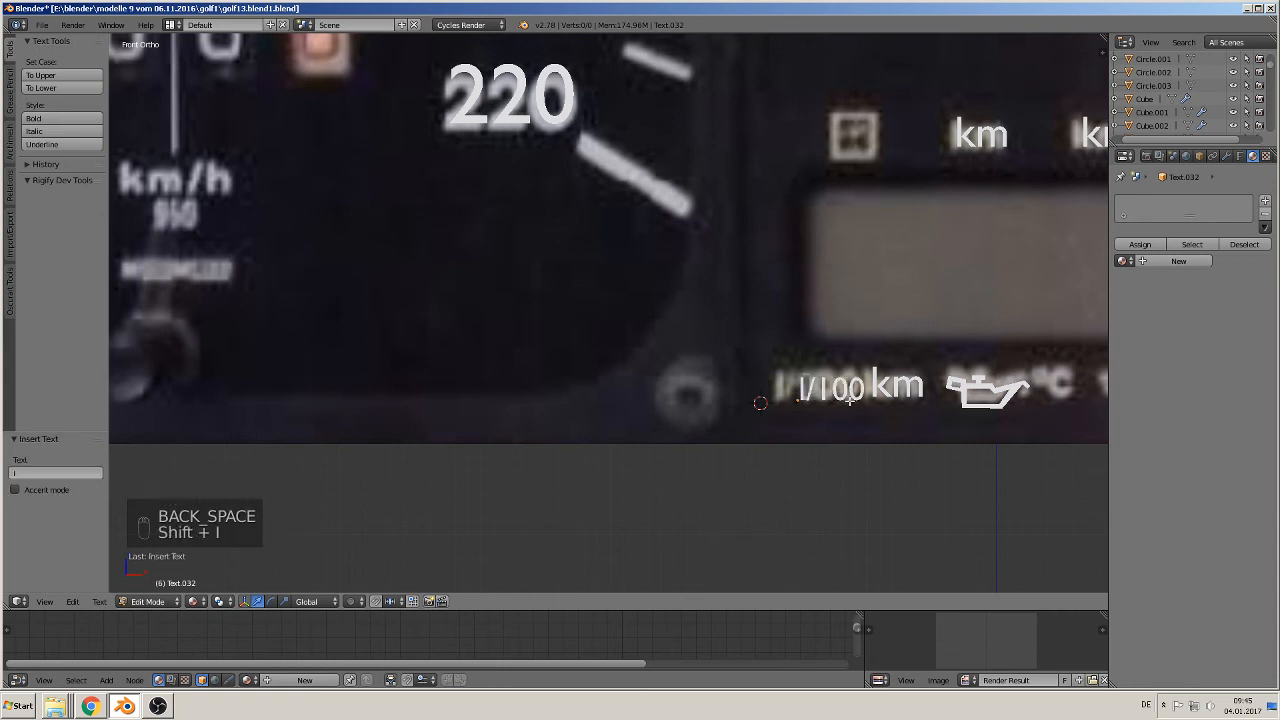
{"action": "key", "text": "Tab"}
Align the I/100 text with the reference's l/100km label and scale it by about 1.139
{"action": "right_click_drag", "start_coordinate": [849, 404], "coordinate": [835, 399]}
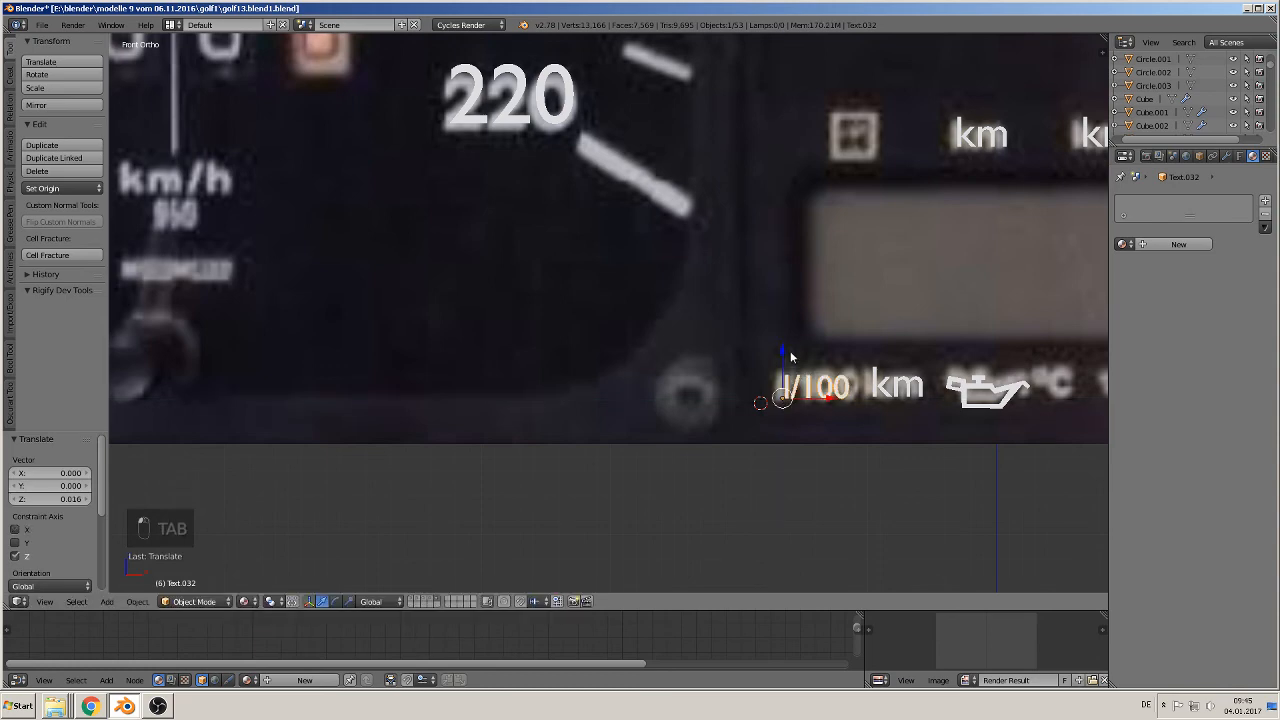
{"action": "key", "text": "s"}
{"action": "left_click", "coordinate": [878, 438]}
Duplicate the km text below the display and place the copy over the second temperature symbol in the same row
{"action": "scroll", "coordinate": [877, 438], "scroll_direction": "down", "scroll_amount": 2}
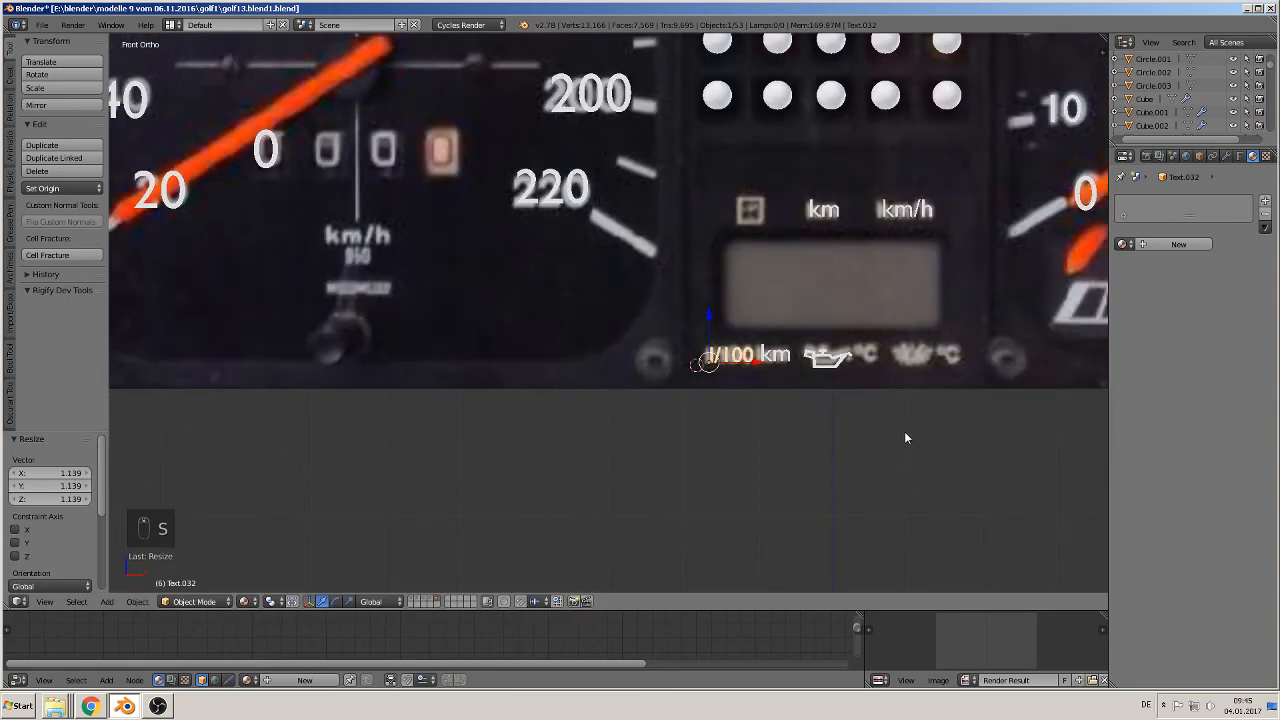
{"action": "middle_click_drag", "start_coordinate": [905, 432], "coordinate": [723, 435], "text": "shift"}
{"action": "scroll", "coordinate": [727, 434], "scroll_direction": "up", "scroll_amount": 2}
{"action": "middle_click_drag", "start_coordinate": [665, 474], "coordinate": [619, 486], "text": "shift"}
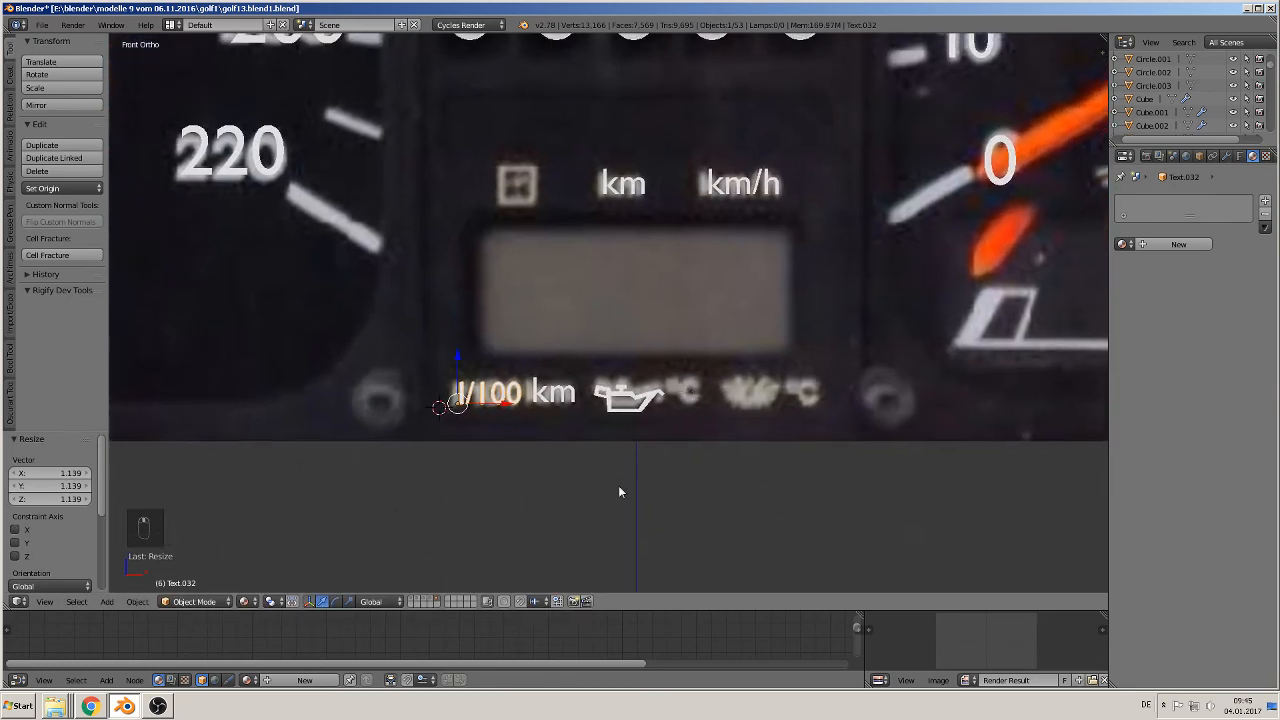
{"action": "key", "text": "Tab"}
{"action": "key", "text": "Tab"}
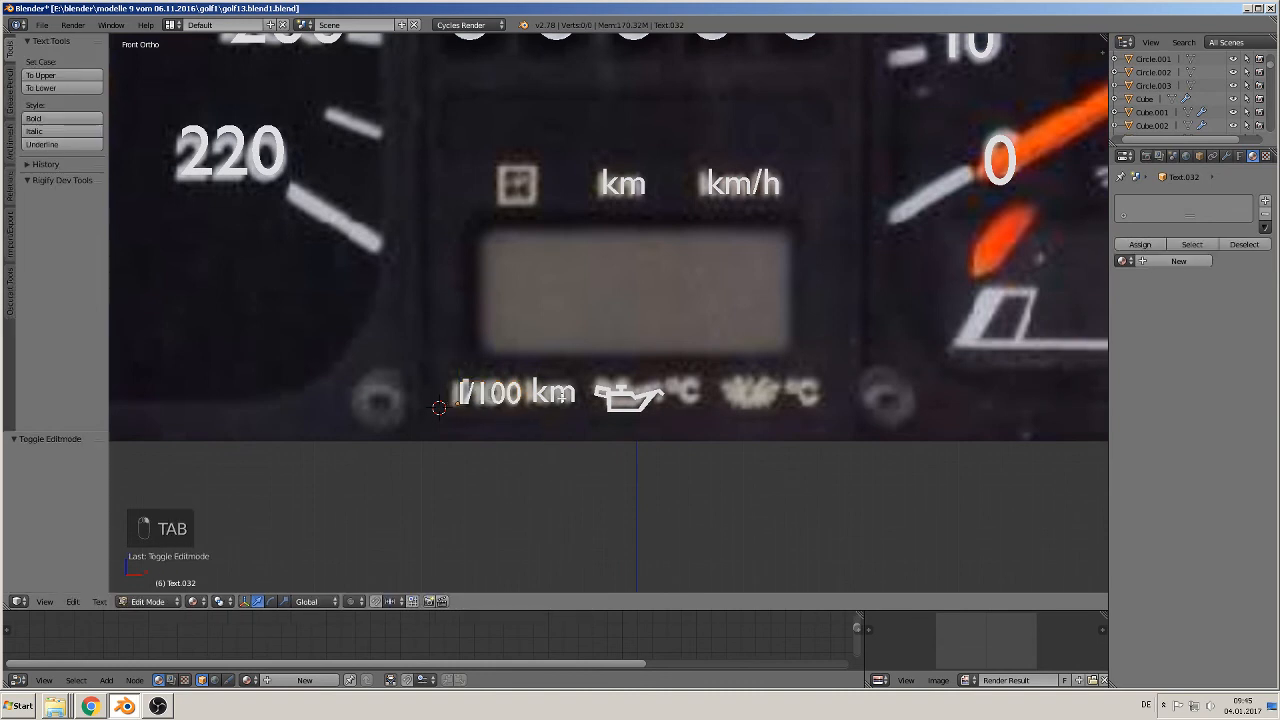
{"action": "right_click", "coordinate": [558, 398]}
{"action": "key", "text": "shift+d"}
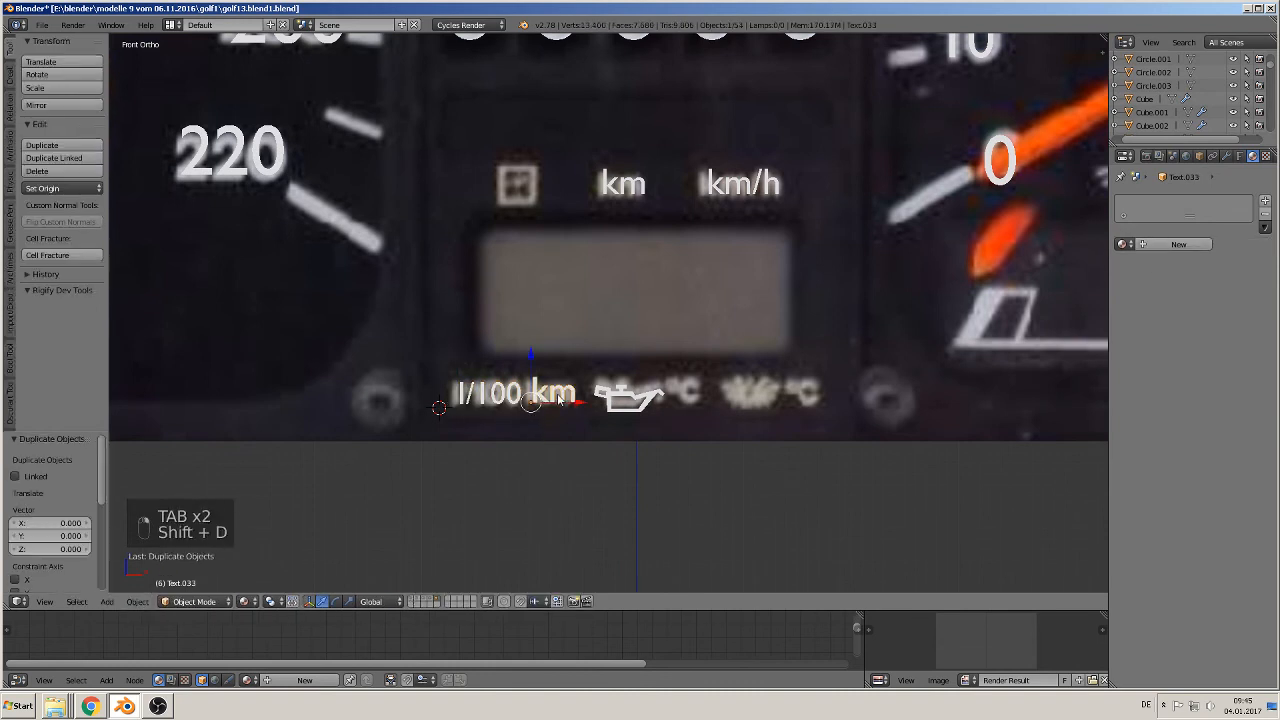
{"action": "left_click", "coordinate": [766, 408]}
Replace the content of the copied km text below the display with "C"
{"action": "key", "text": "Tab"}
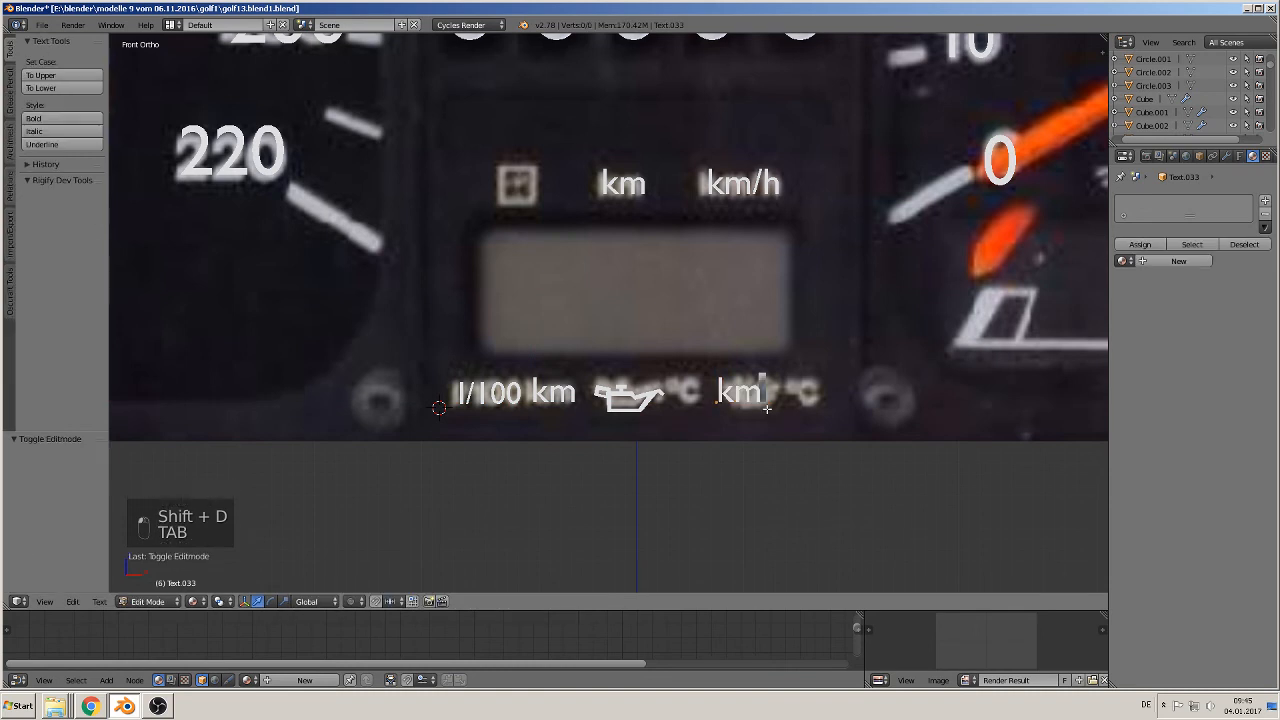
{"action": "key", "text": "BackSpace"}
{"action": "key", "text": "BackSpace"}
{"action": "key", "text": "BackSpace"}
{"action": "key", "text": "BackSpace"}
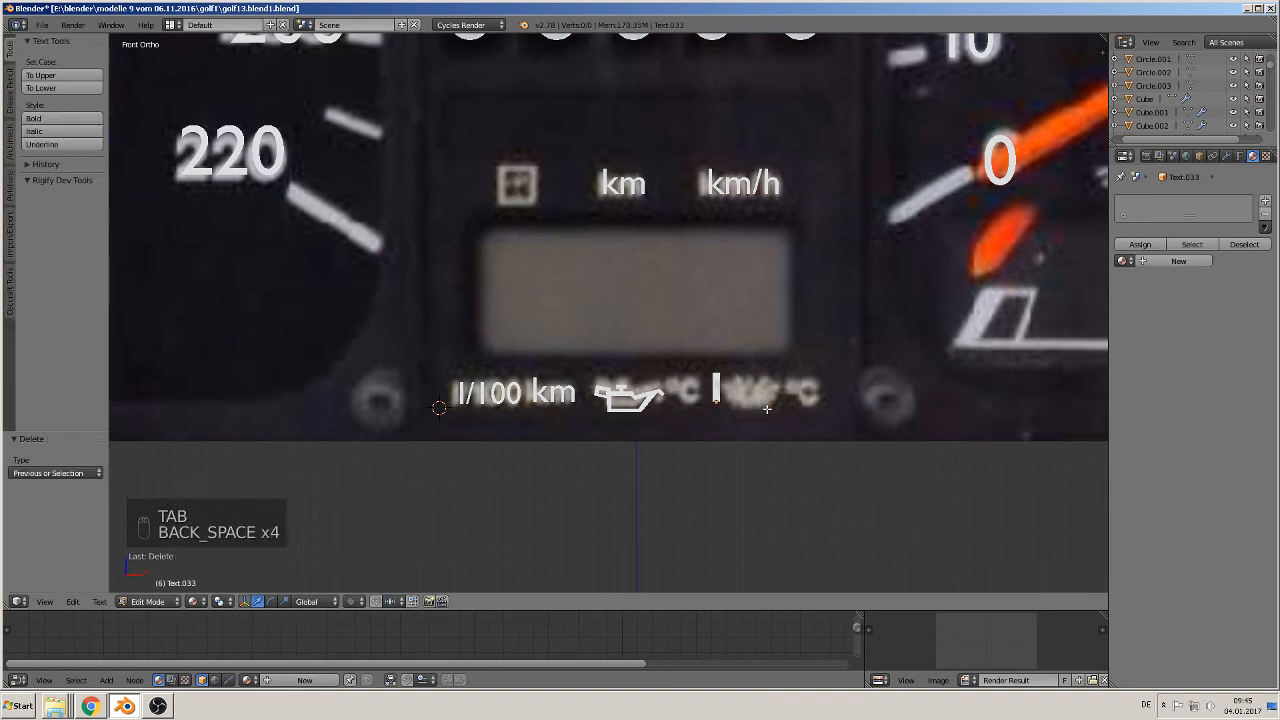
{"action": "type", "text": "C"}
{"action": "key", "text": "Tab"}
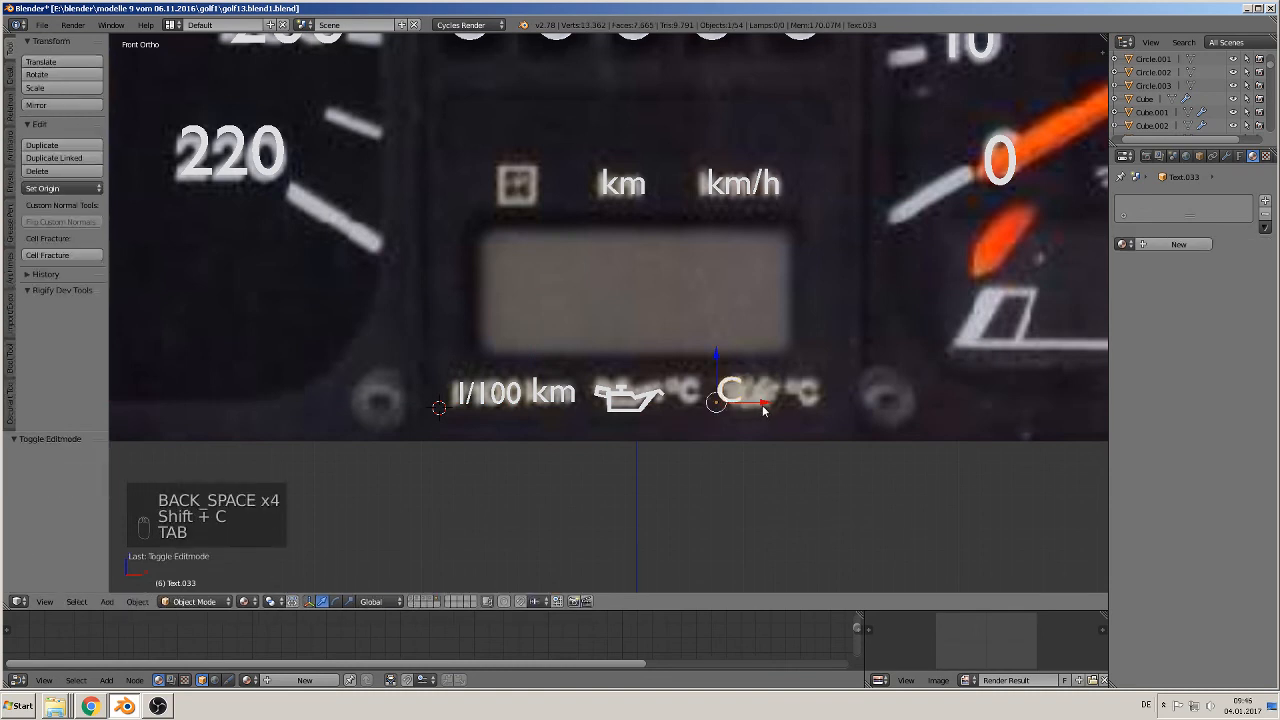
Fit the C text to the oil temperature's °C label at about 0.881 scale and duplicate it about 1.125 along X to the second °C label
{"action": "key", "text": "g"}
{"action": "left_click", "coordinate": [724, 405]}
{"action": "key", "text": "s"}
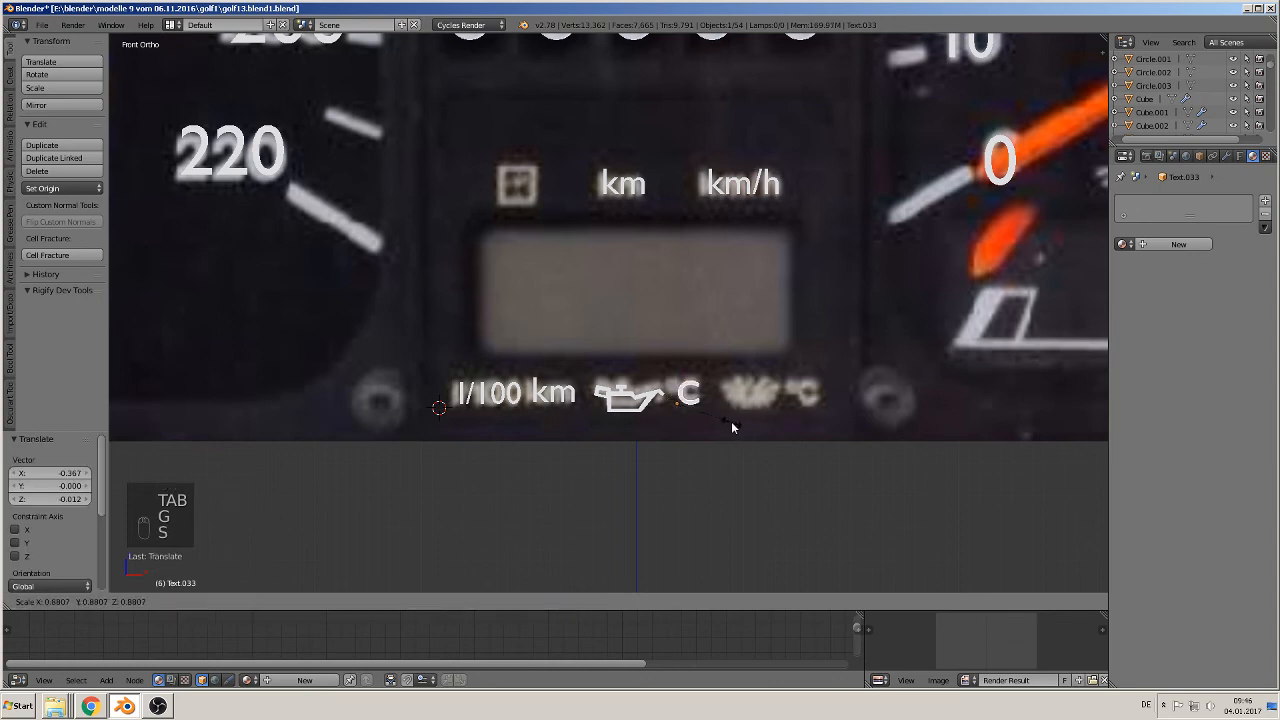
{"action": "left_click", "coordinate": [732, 427]}
{"action": "key", "text": "shift+d"}
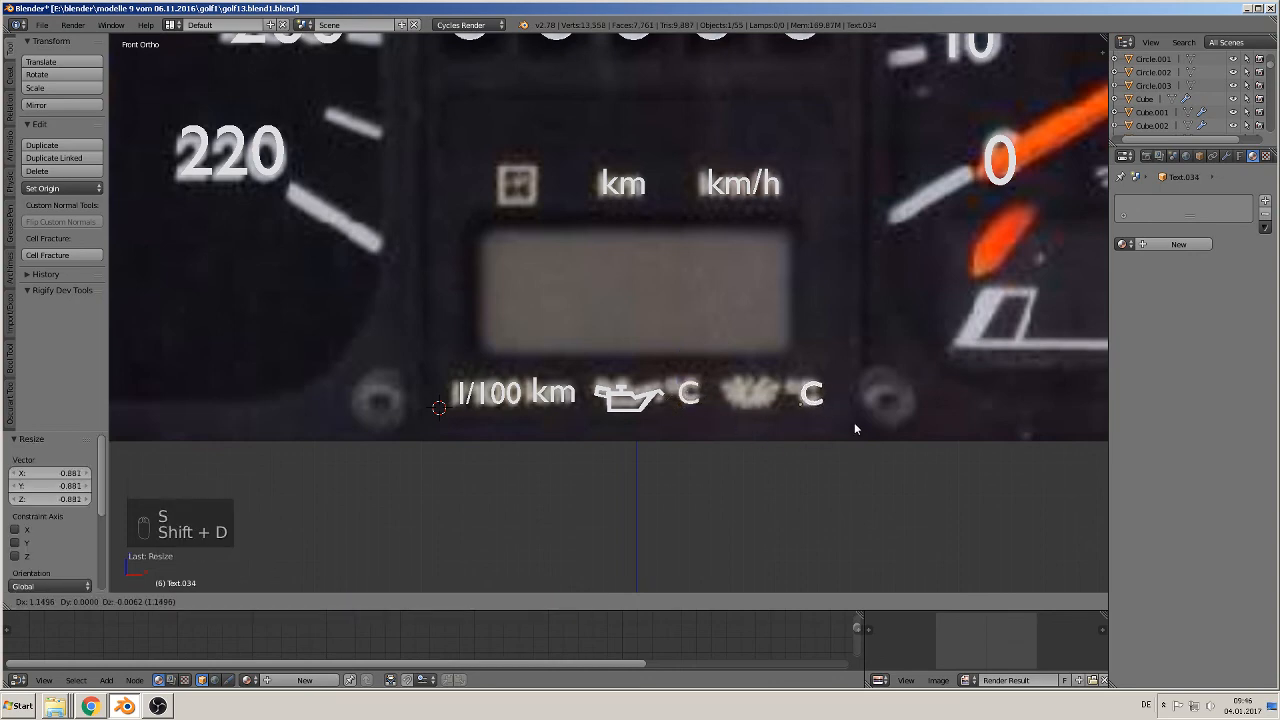
{"action": "left_click", "coordinate": [854, 428]}
Duplicate the km/h text above the display onto the speedometer's km/h label and scale the copy by about 1.222
{"action": "scroll", "coordinate": [859, 438], "scroll_direction": "down", "scroll_amount": 4}
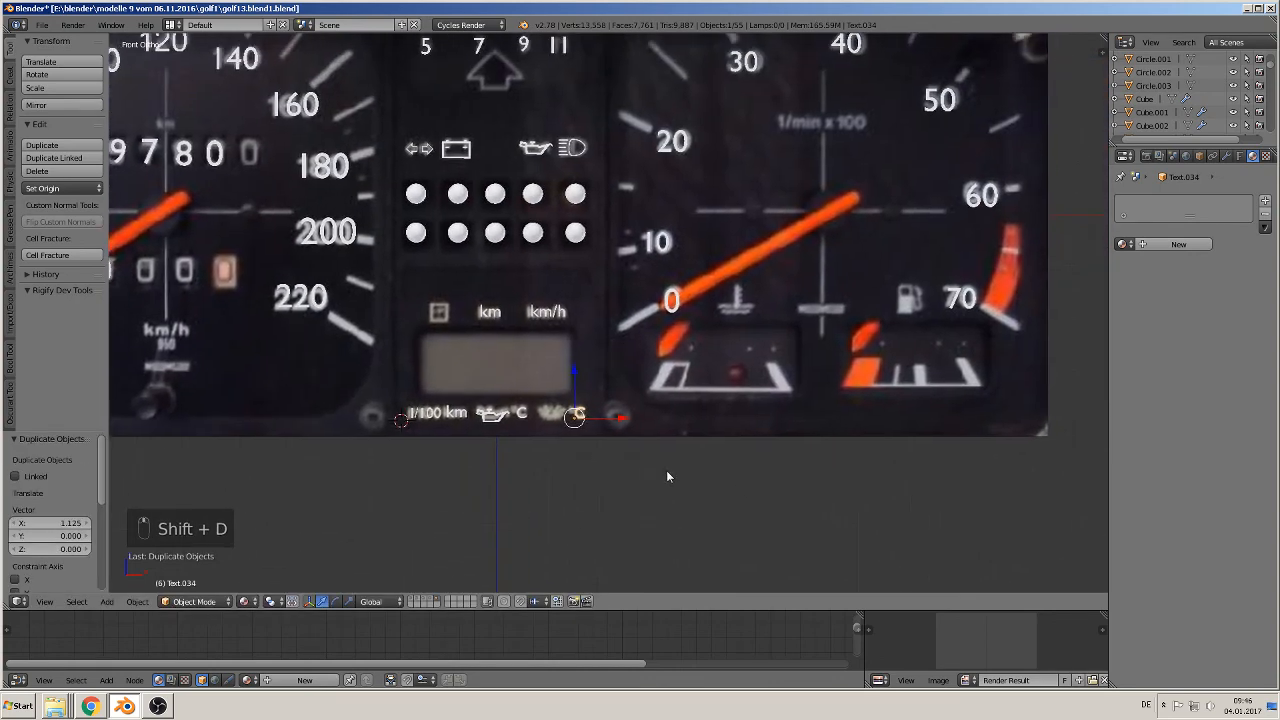
{"action": "middle_click_drag", "start_coordinate": [682, 468], "coordinate": [752, 492], "text": "shift"}
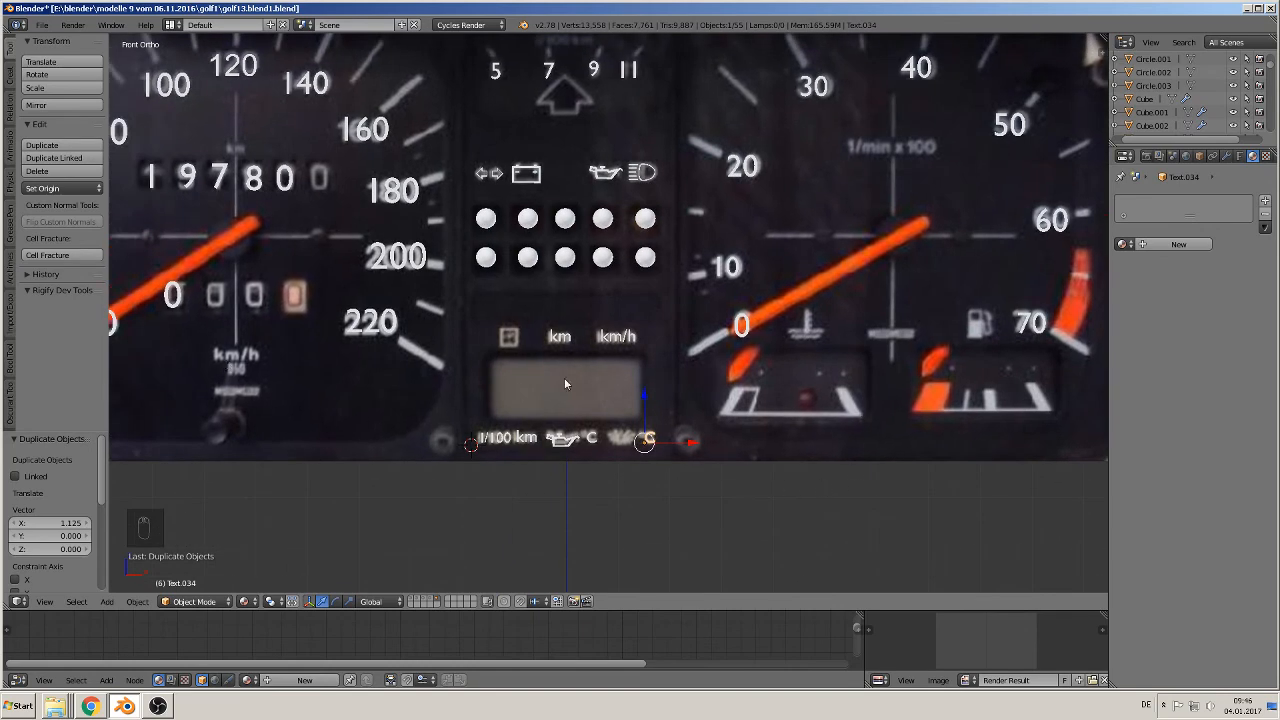
{"action": "right_click", "coordinate": [629, 344]}
{"action": "key", "text": "shift+d"}
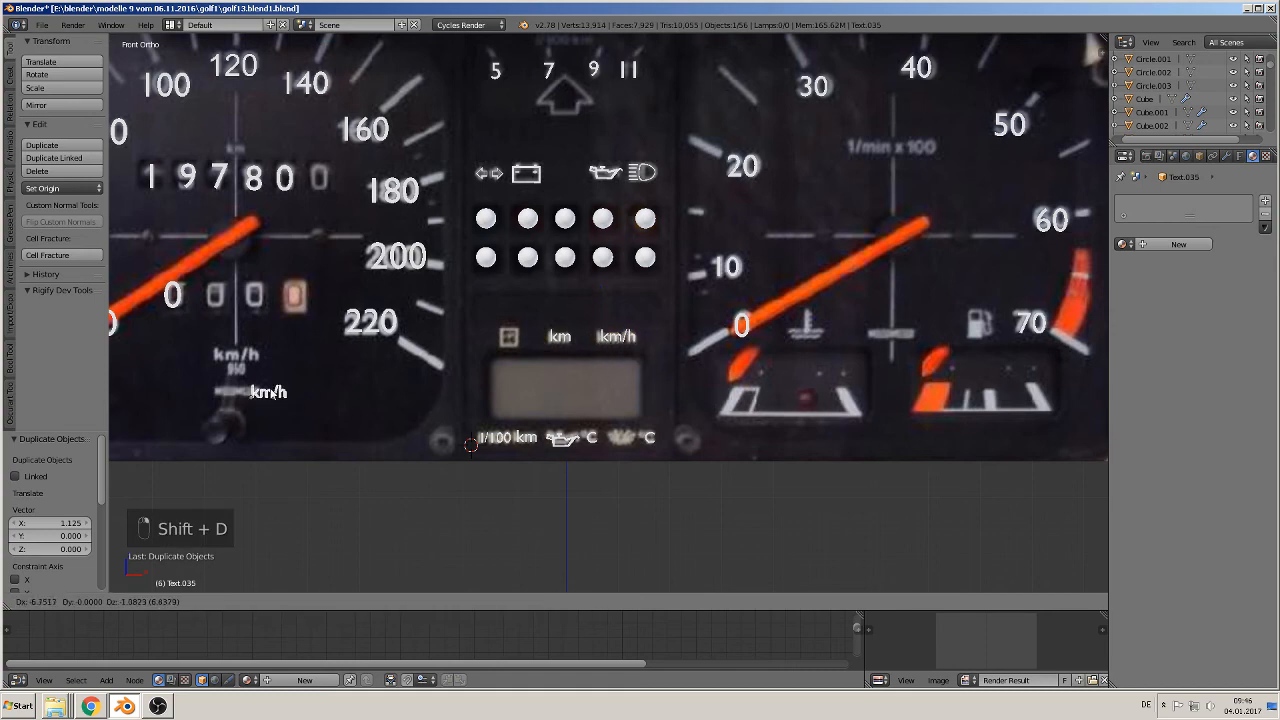
{"action": "left_click", "coordinate": [305, 376]}
{"action": "key", "text": "s"}
{"action": "left_click", "coordinate": [314, 380]}
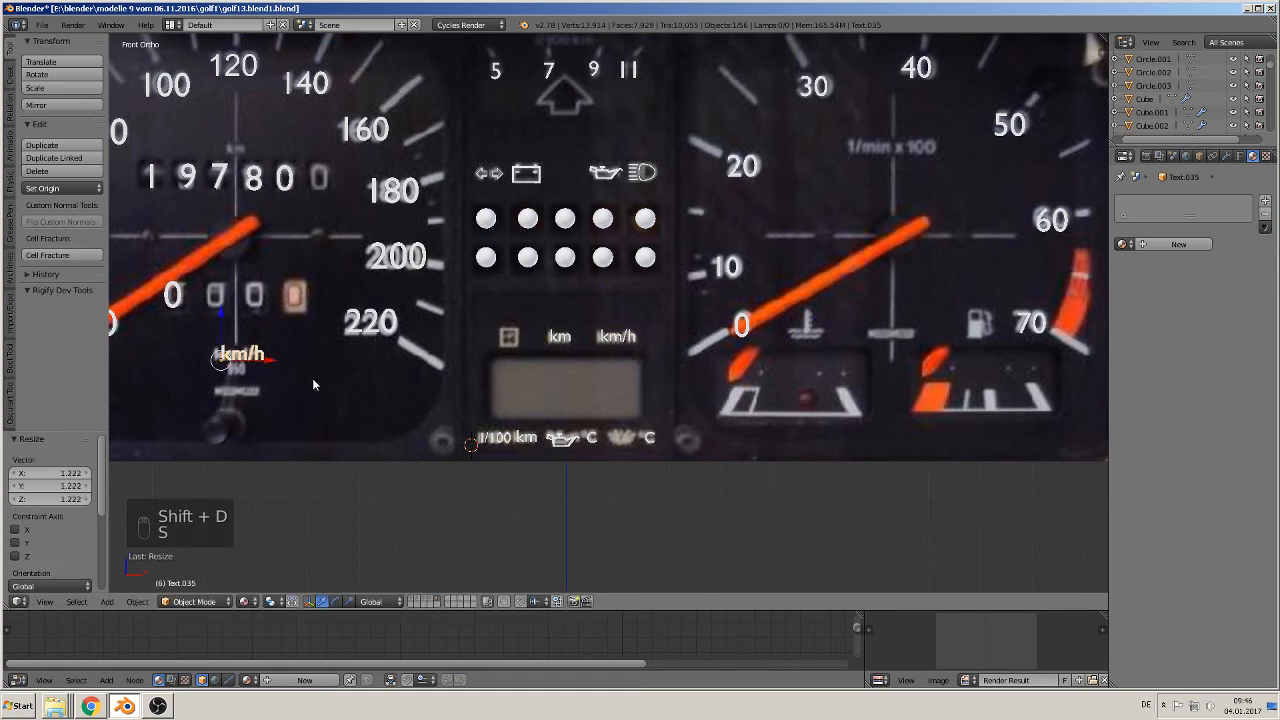
Move the enlarged km/h text about -0.103 along X and -0.013 along Z to align it with the speedometer's label
{"action": "key", "text": "g"}
{"action": "left_click", "coordinate": [307, 378]}
{"action": "middle_click_drag", "start_coordinate": [358, 379], "coordinate": [491, 418], "text": "shift"}
{"action": "scroll", "coordinate": [759, 300], "scroll_direction": "down", "scroll_amount": 2}
{"action": "scroll", "coordinate": [805, 352], "scroll_direction": "up", "scroll_amount": 2}
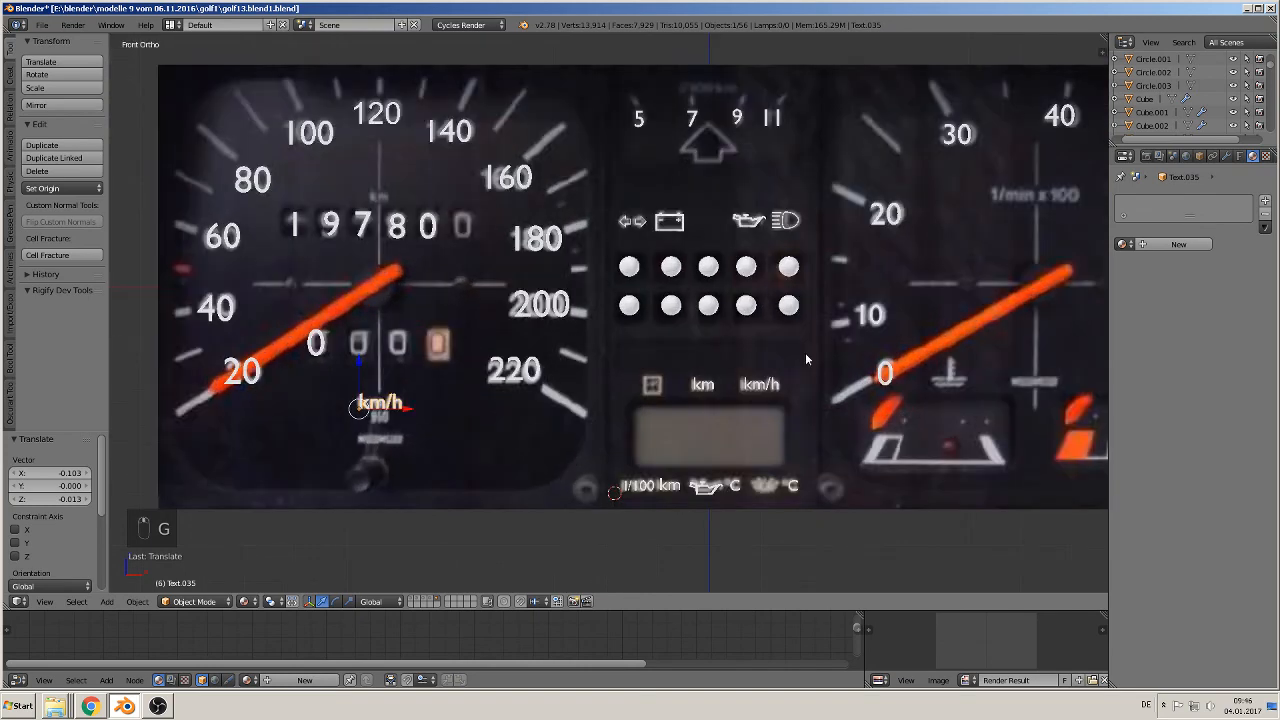
Duplicate the speedometer's 100 text onto the tachometer's 1/min x 100 label and scale the copy by about 0.640
{"action": "scroll", "coordinate": [888, 380], "scroll_direction": "down", "scroll_amount": 1}
{"action": "middle_click_drag", "start_coordinate": [901, 351], "coordinate": [800, 376], "text": "shift"}
{"action": "scroll", "coordinate": [878, 281], "scroll_direction": "up", "scroll_amount": 1}
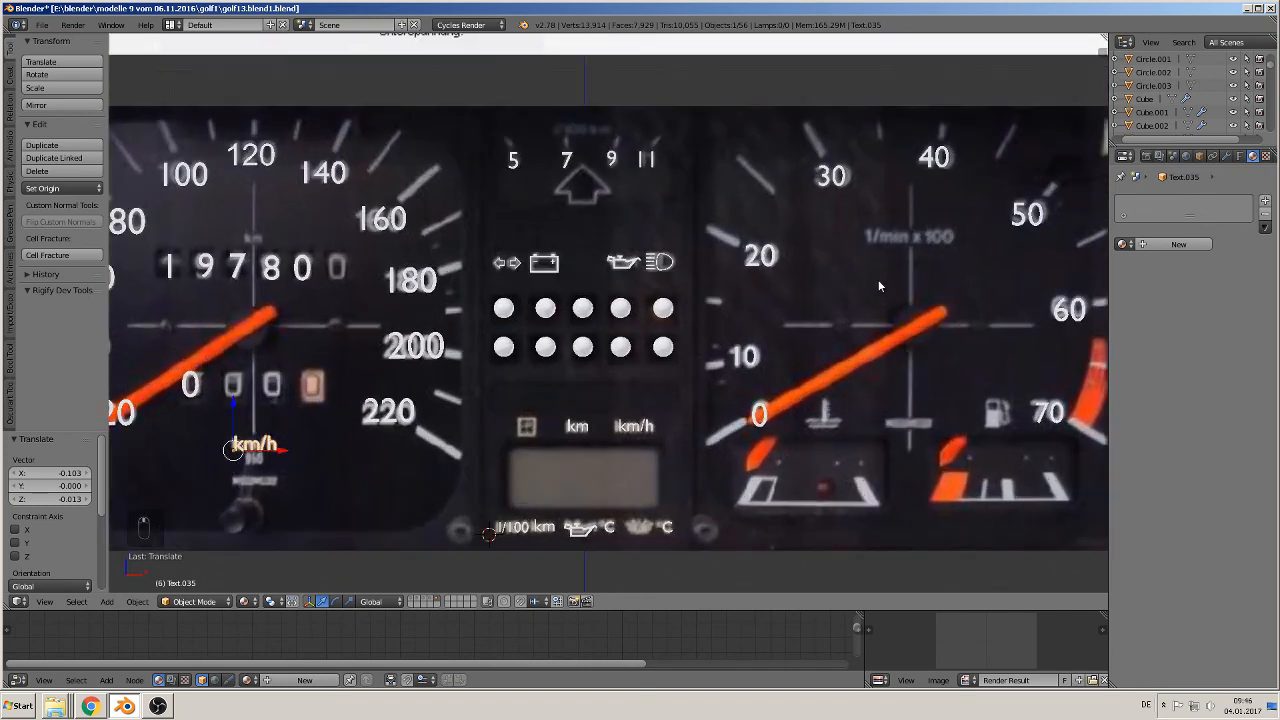
{"action": "right_click", "coordinate": [210, 179]}
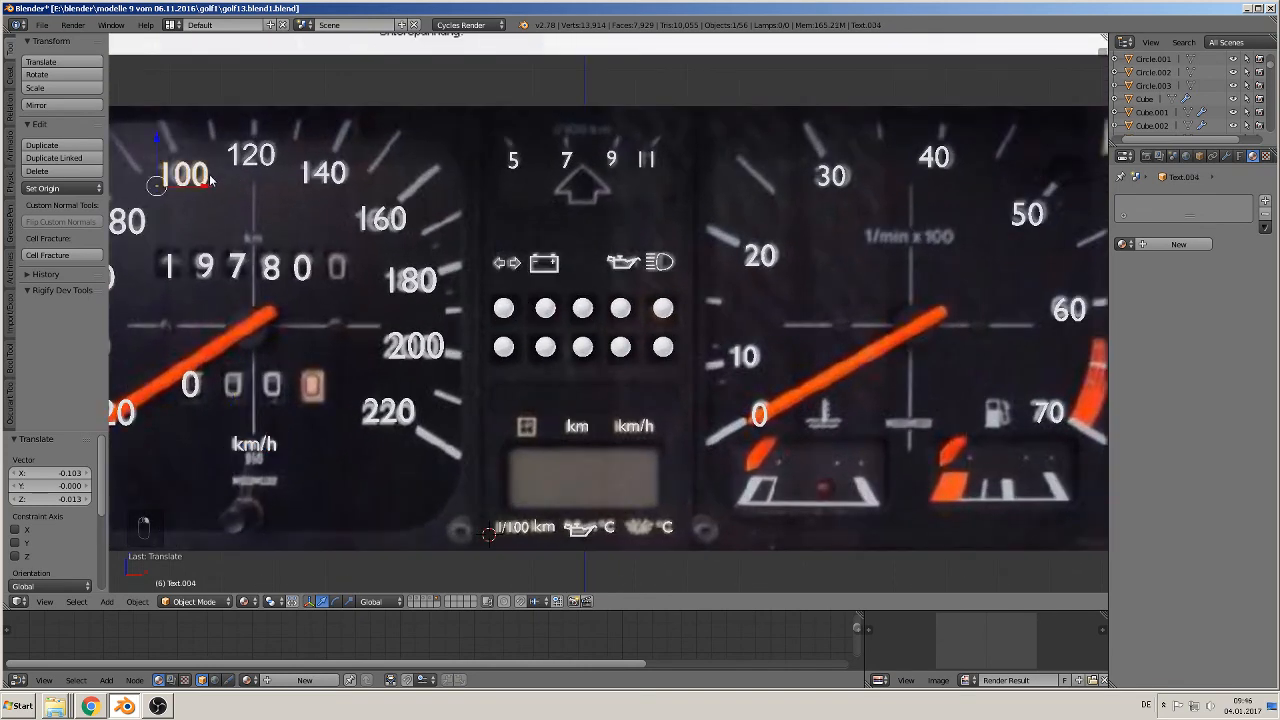
{"action": "key", "text": "shift+d"}
{"action": "left_click", "coordinate": [1000, 253]}
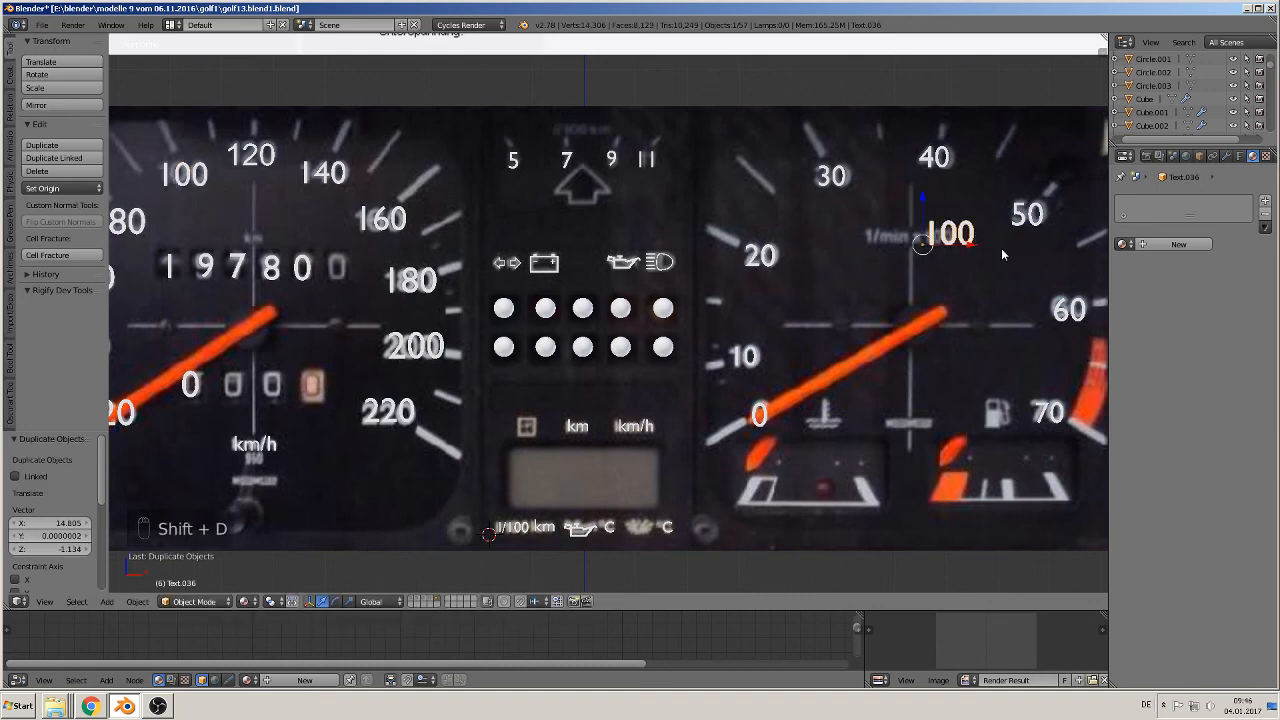
{"action": "key", "text": "s"}
{"action": "left_click", "coordinate": [982, 258]}
Duplicate the tachometer label's 100 text just below the label and replace the copy's content with "1/min x"
{"action": "middle_click_drag", "start_coordinate": [952, 287], "coordinate": [804, 321], "text": "shift"}
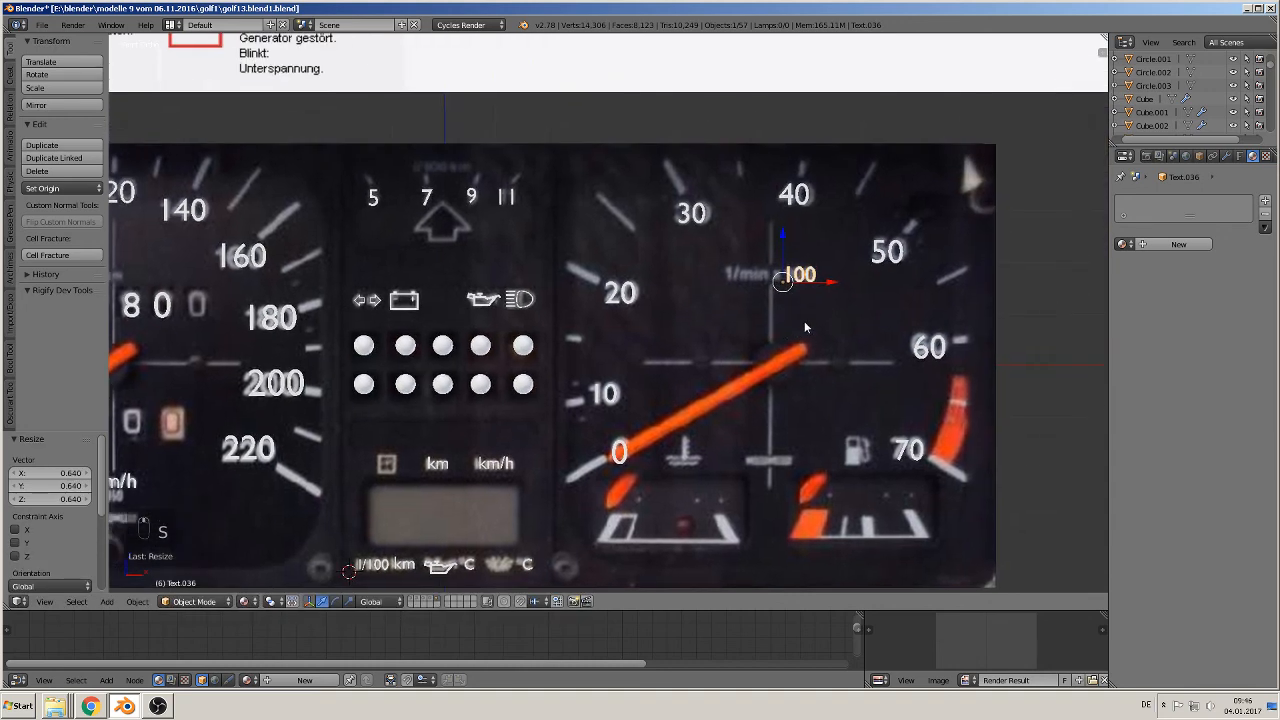
{"action": "scroll", "coordinate": [804, 321], "scroll_direction": "up", "scroll_amount": 3}
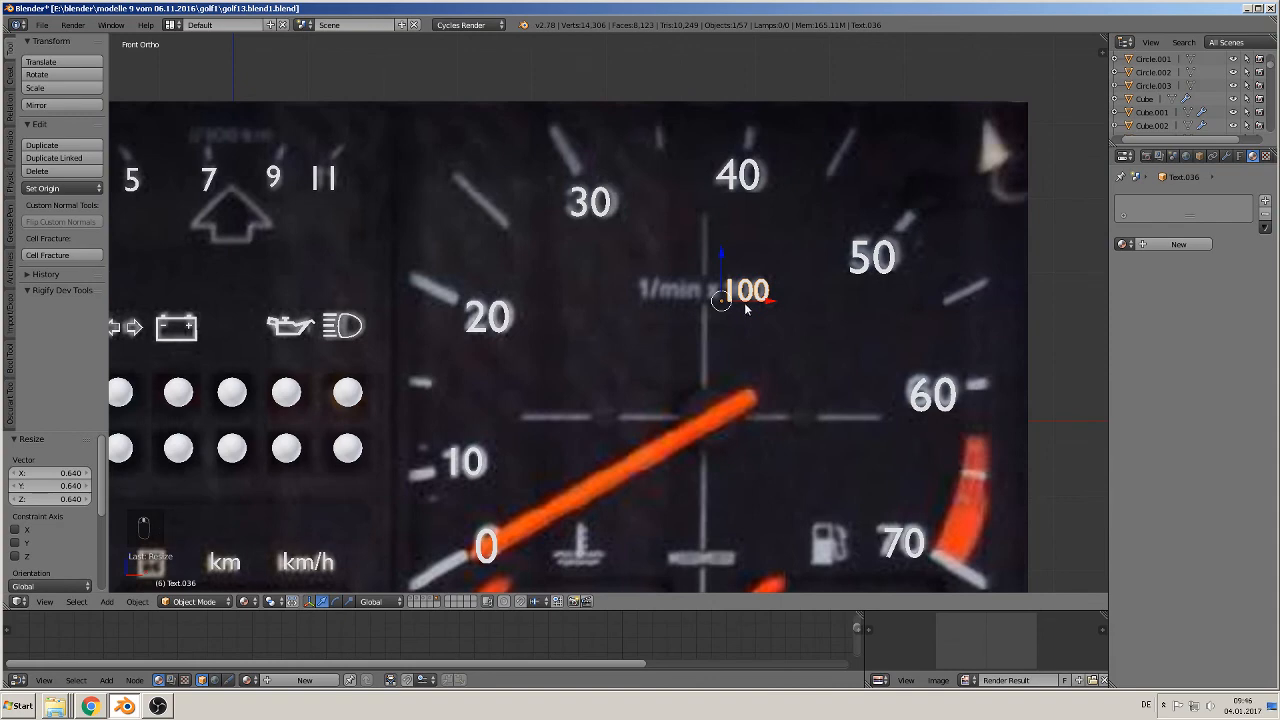
{"action": "key", "text": "shift+d"}
{"action": "left_click", "coordinate": [660, 333]}
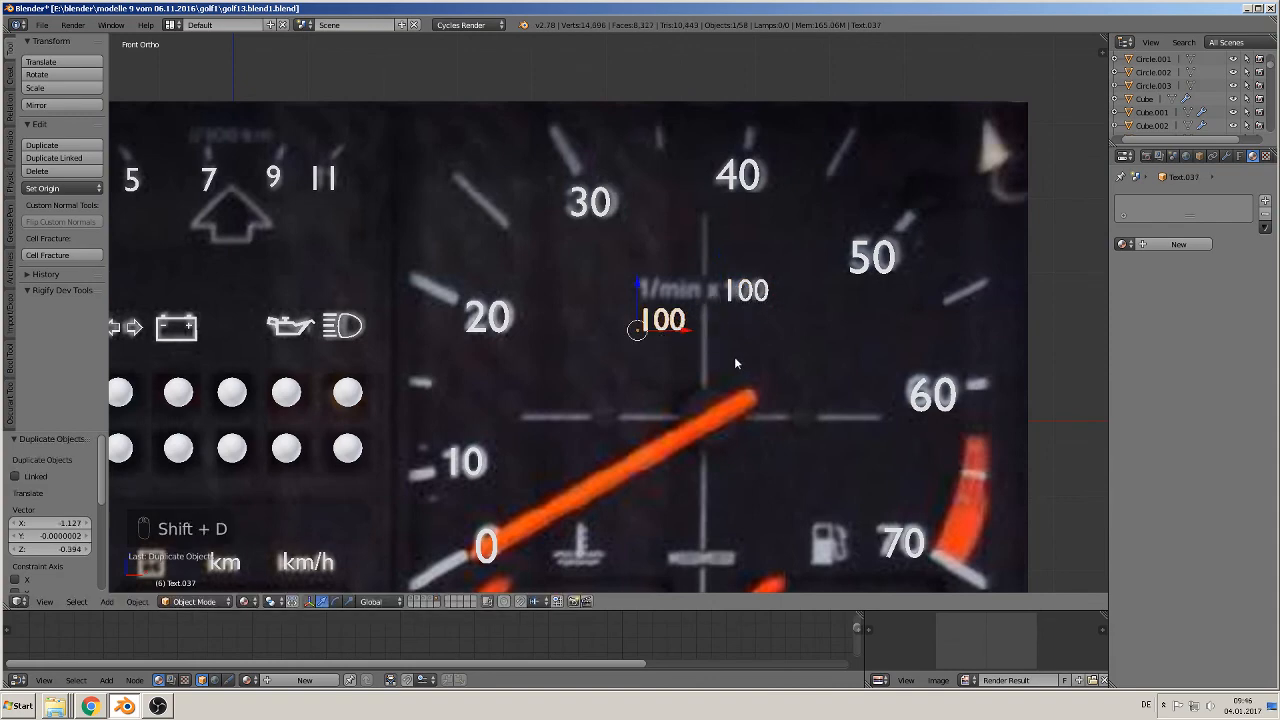
{"action": "key", "text": "Tab"}
{"action": "key", "text": "BackSpace"}
{"action": "key", "text": "BackSpace"}
{"action": "key", "text": "BackSpace"}
{"action": "key", "text": "BackSpace"}
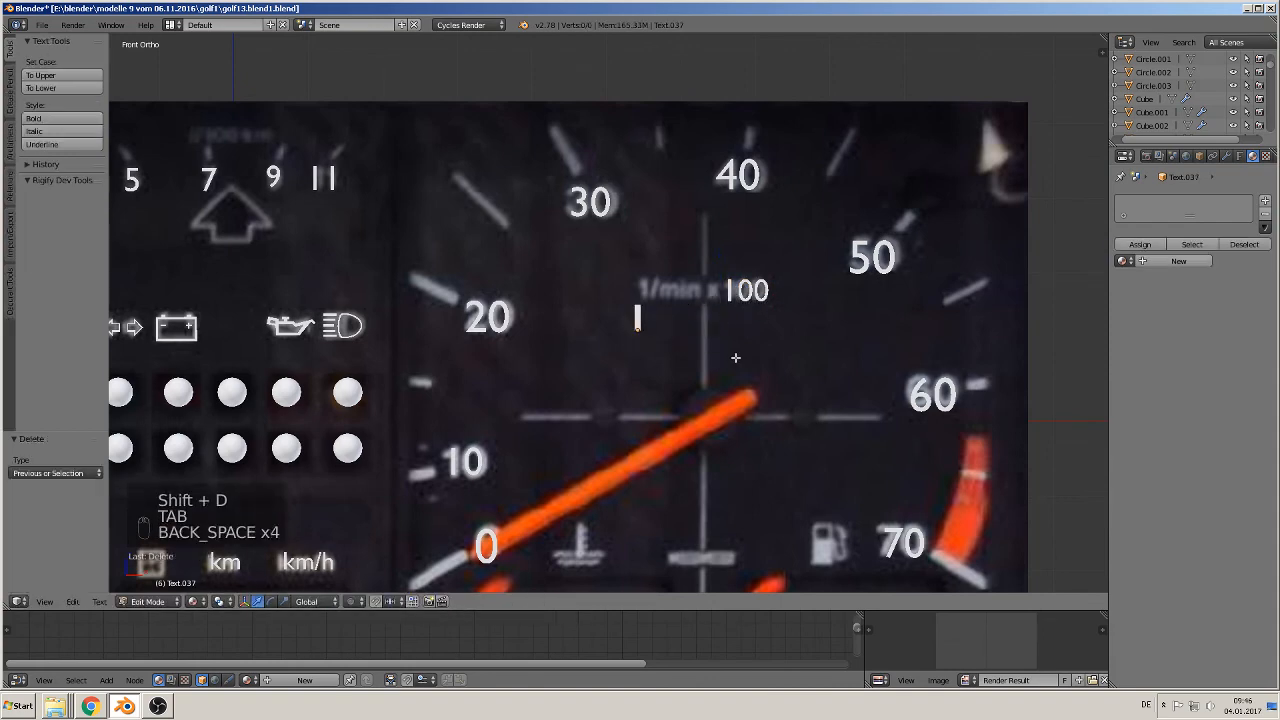
{"action": "type", "text": "1/"}
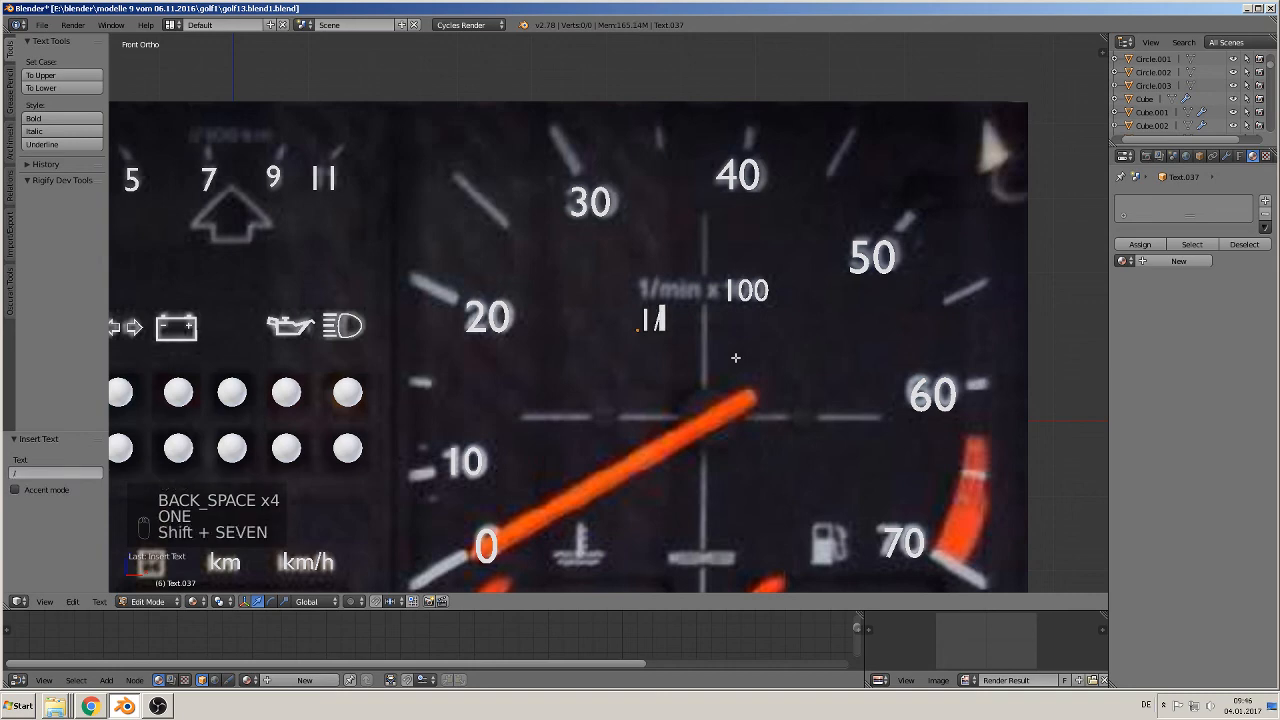
{"action": "type", "text": "min"}
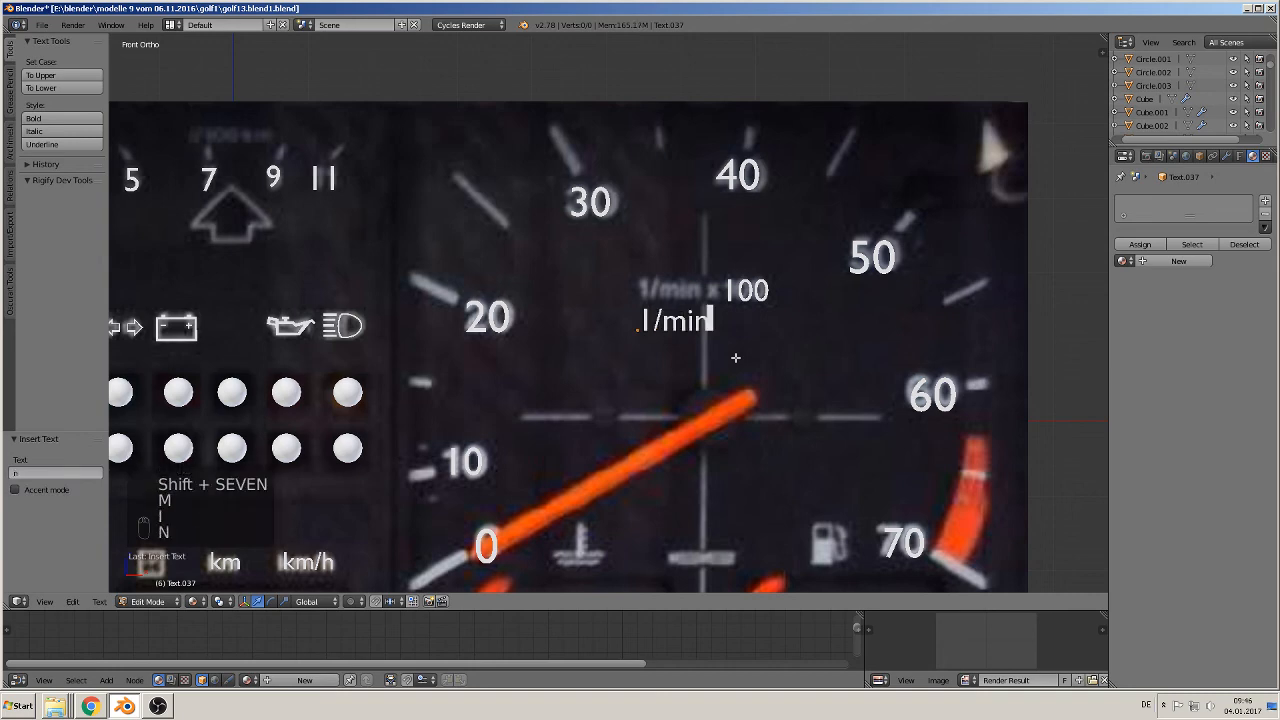
{"action": "type", "text": " x"}
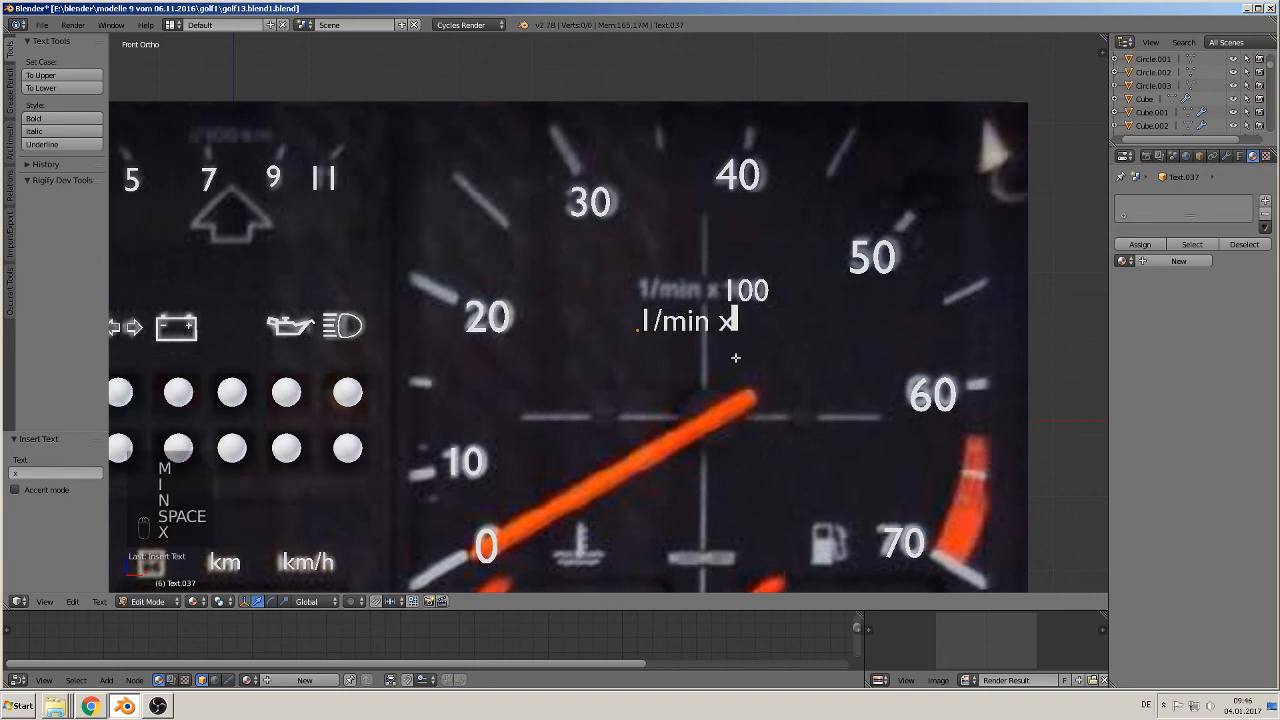
Scale the 1/min x text by about 0.710 and move it directly in front of the tachometer label's 100
{"action": "key", "text": "Tab"}
{"action": "key", "text": "s"}
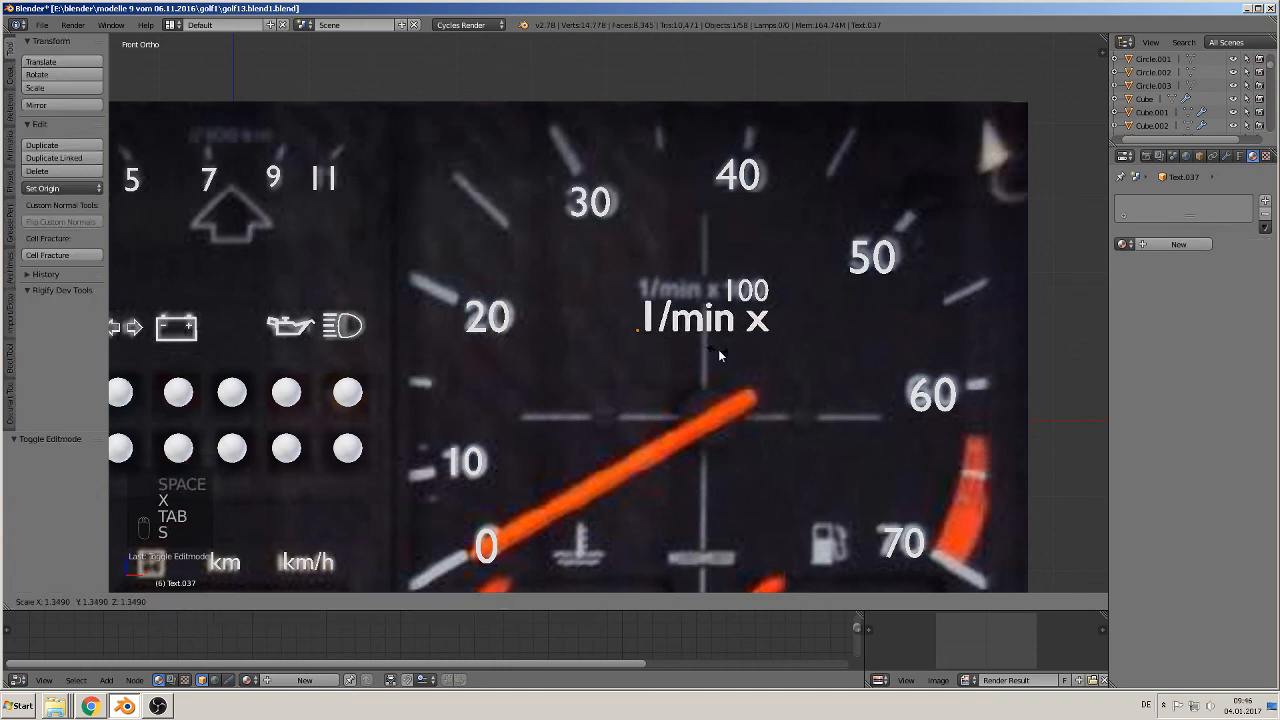
{"action": "left_click", "coordinate": [680, 345]}
{"action": "key", "text": "g"}
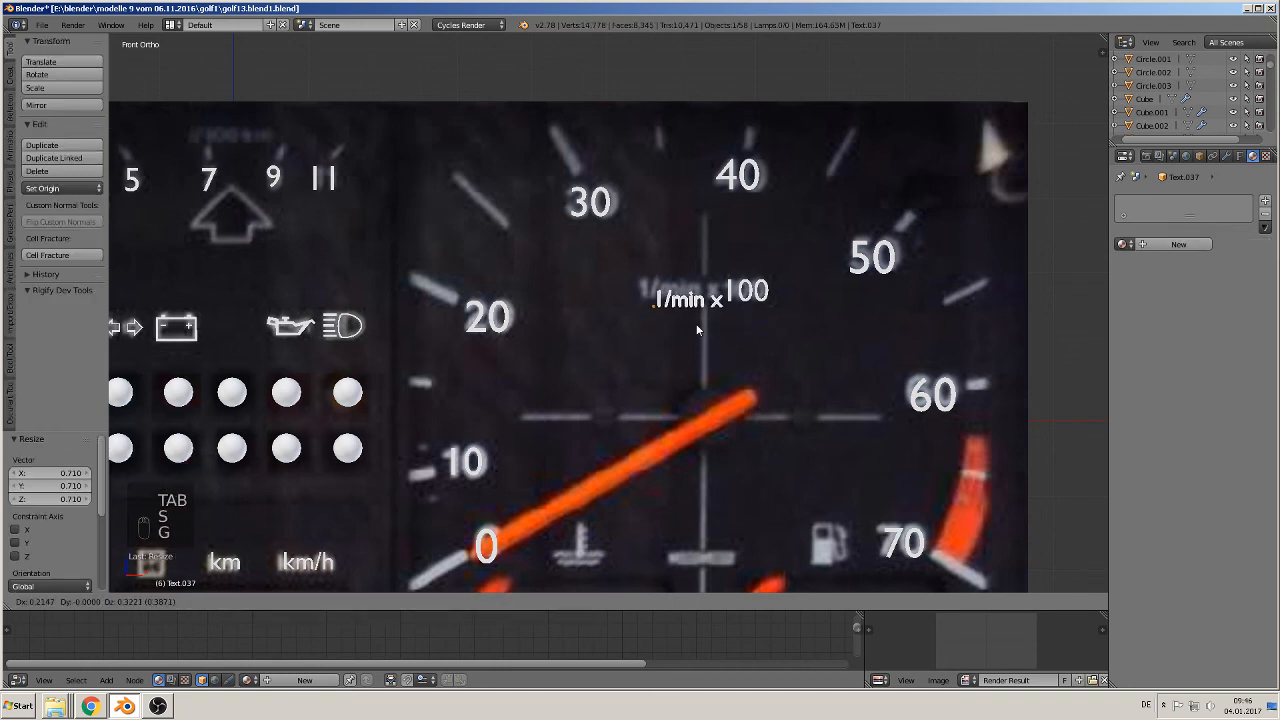
{"action": "left_click", "coordinate": [688, 314]}
Duplicate the last sphere of the lower indicator row onto the red light in the temperature gauge
{"action": "scroll", "coordinate": [713, 332], "scroll_direction": "down", "scroll_amount": 4}
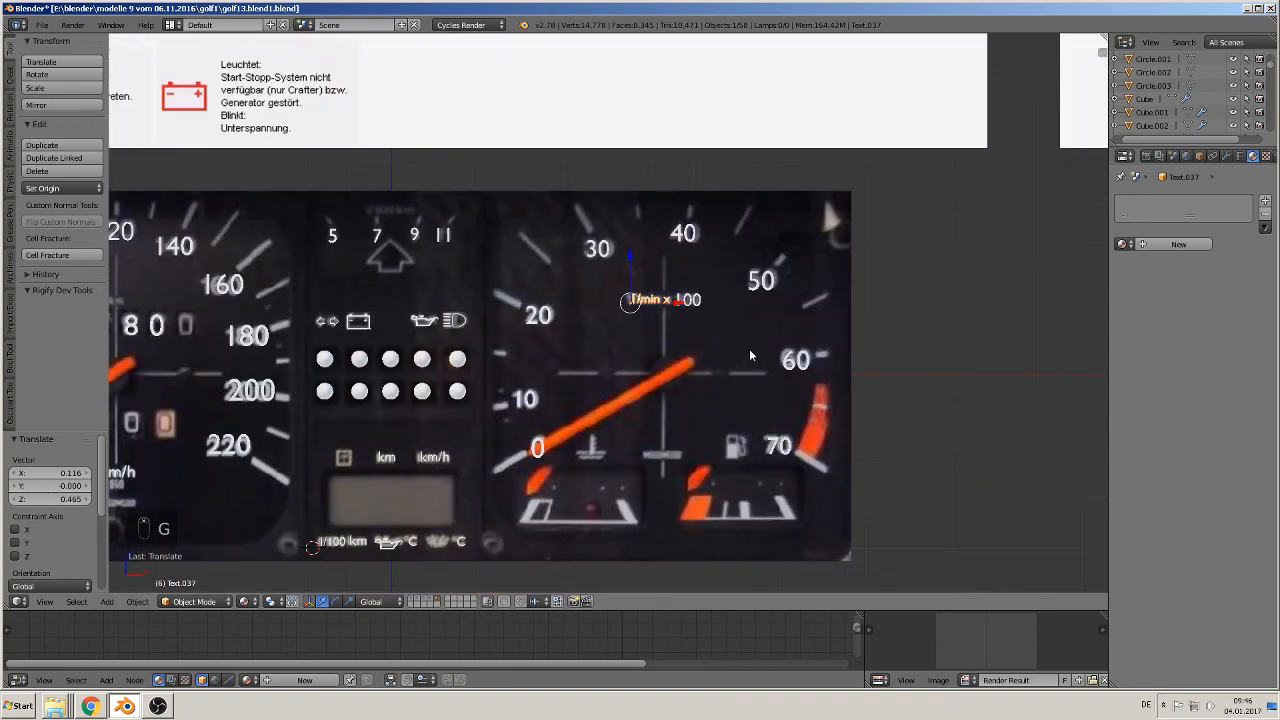
{"action": "scroll", "coordinate": [738, 368], "scroll_direction": "up", "scroll_amount": 2}
{"action": "scroll", "coordinate": [778, 298], "scroll_direction": "down", "scroll_amount": 2}
{"action": "scroll", "coordinate": [766, 345], "scroll_direction": "up", "scroll_amount": 2}
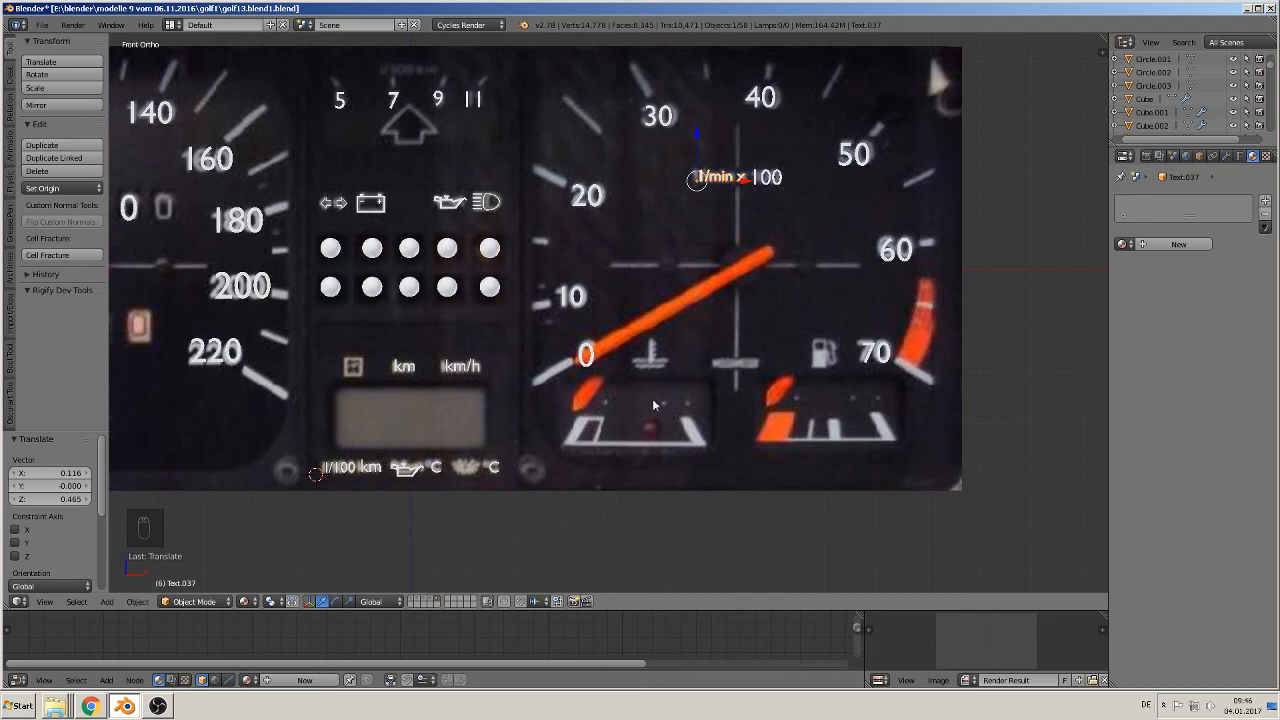
{"action": "right_click", "coordinate": [490, 284]}
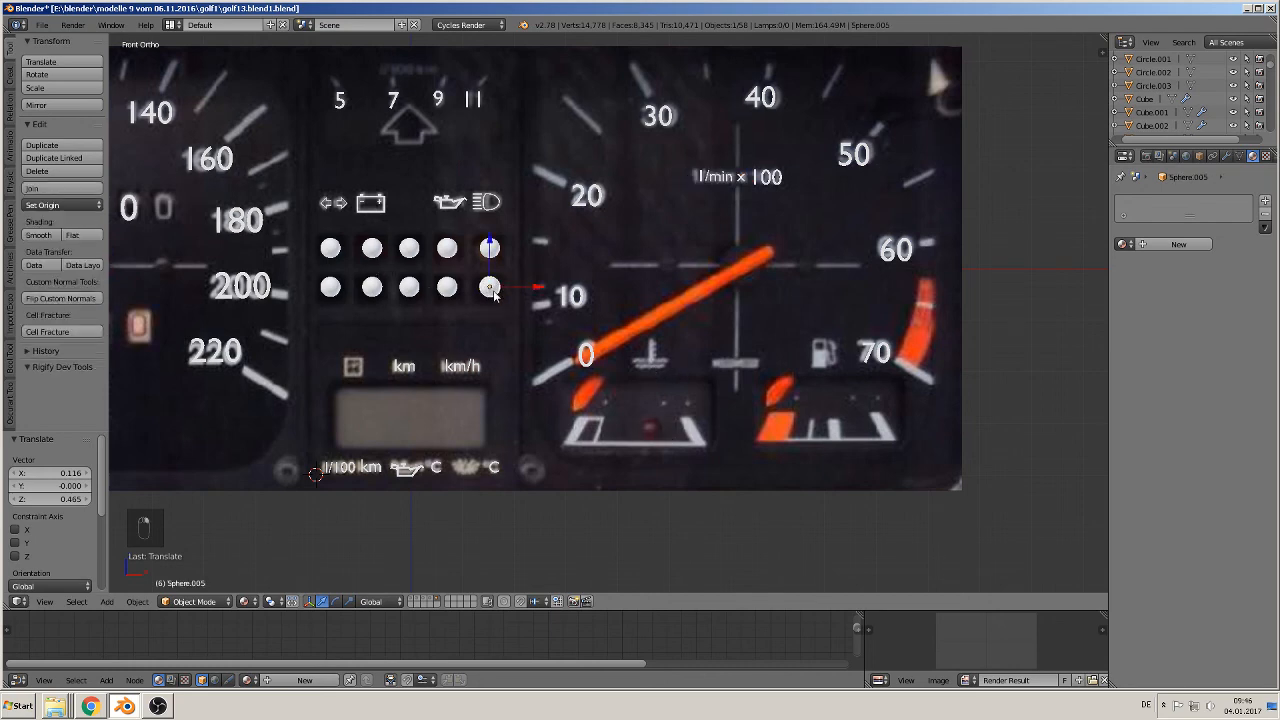
{"action": "key", "text": "shift+d"}
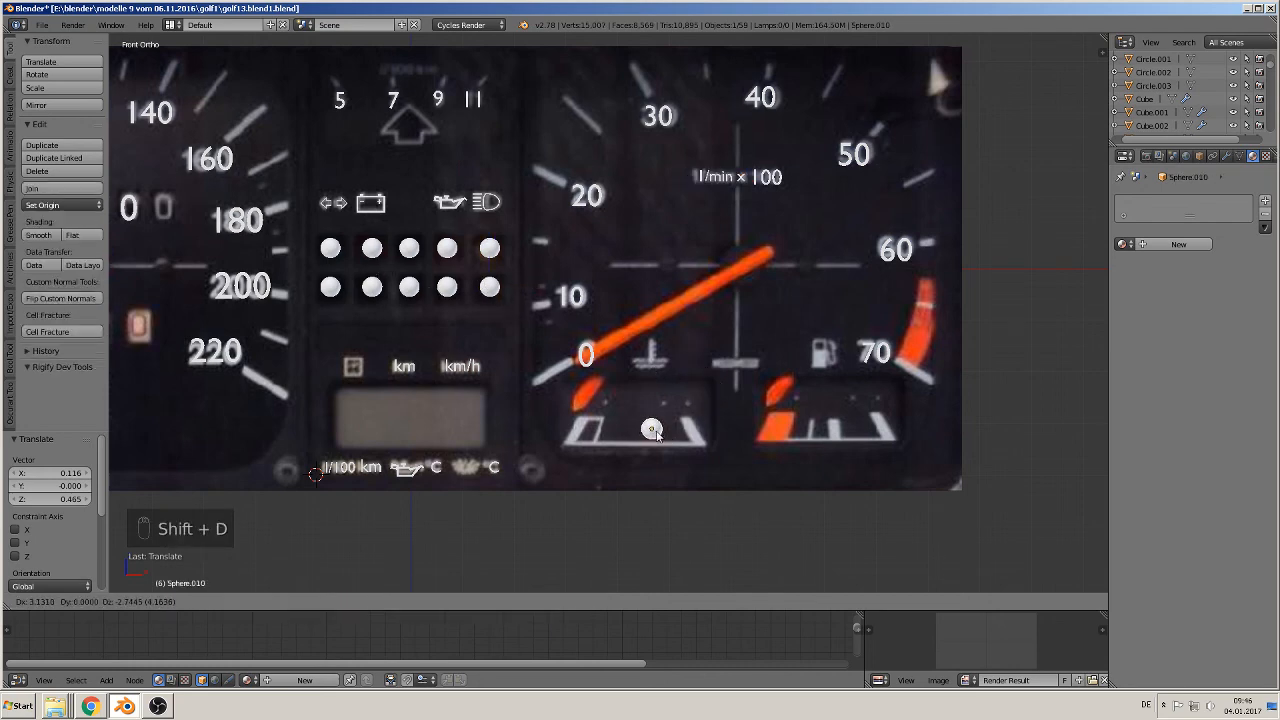
{"action": "left_click", "coordinate": [656, 433]}
Save the Blender file
{"action": "scroll", "coordinate": [703, 359], "scroll_direction": "down", "scroll_amount": 1}
{"action": "middle_click_drag", "start_coordinate": [606, 326], "coordinate": [704, 363], "text": "shift"}
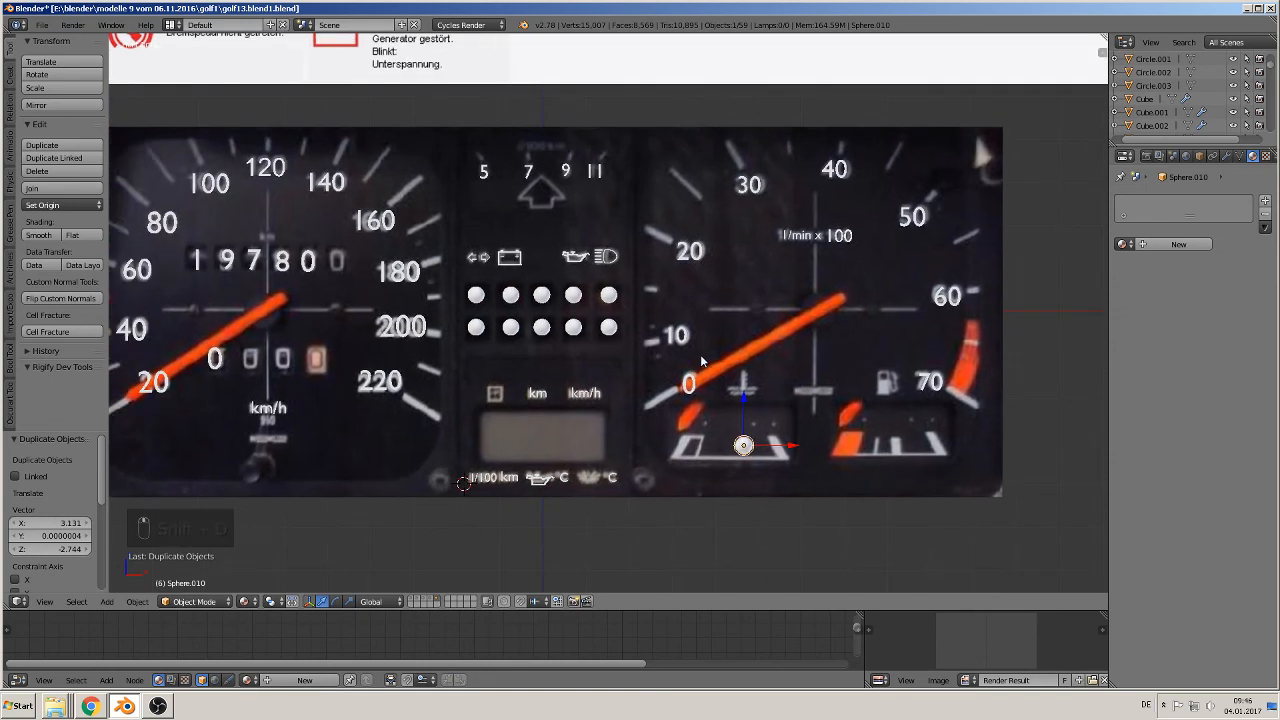
{"action": "left_click", "coordinate": [41, 24]}
{"action": "left_click", "coordinate": [62, 127]}
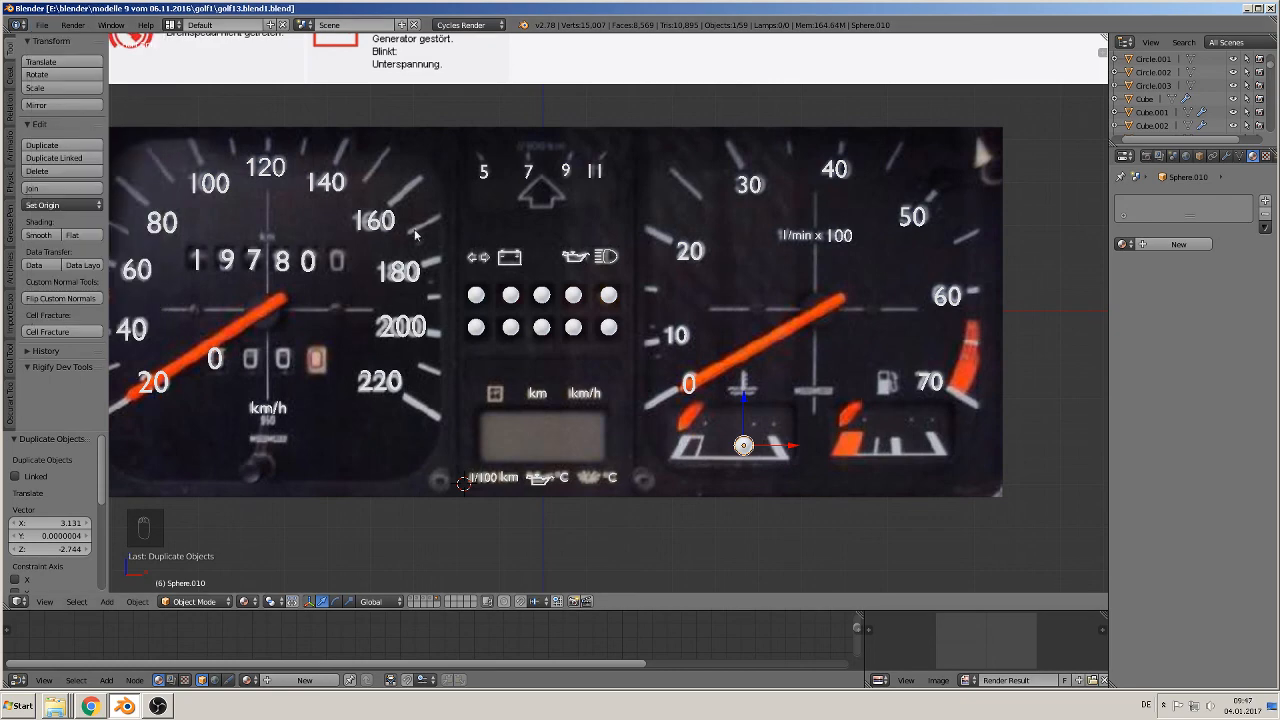
Duplicate the right-pointing turn signal arrow's mesh in place and separate the copy into its own object
{"action": "scroll", "coordinate": [570, 235], "scroll_direction": "up", "scroll_amount": 6}
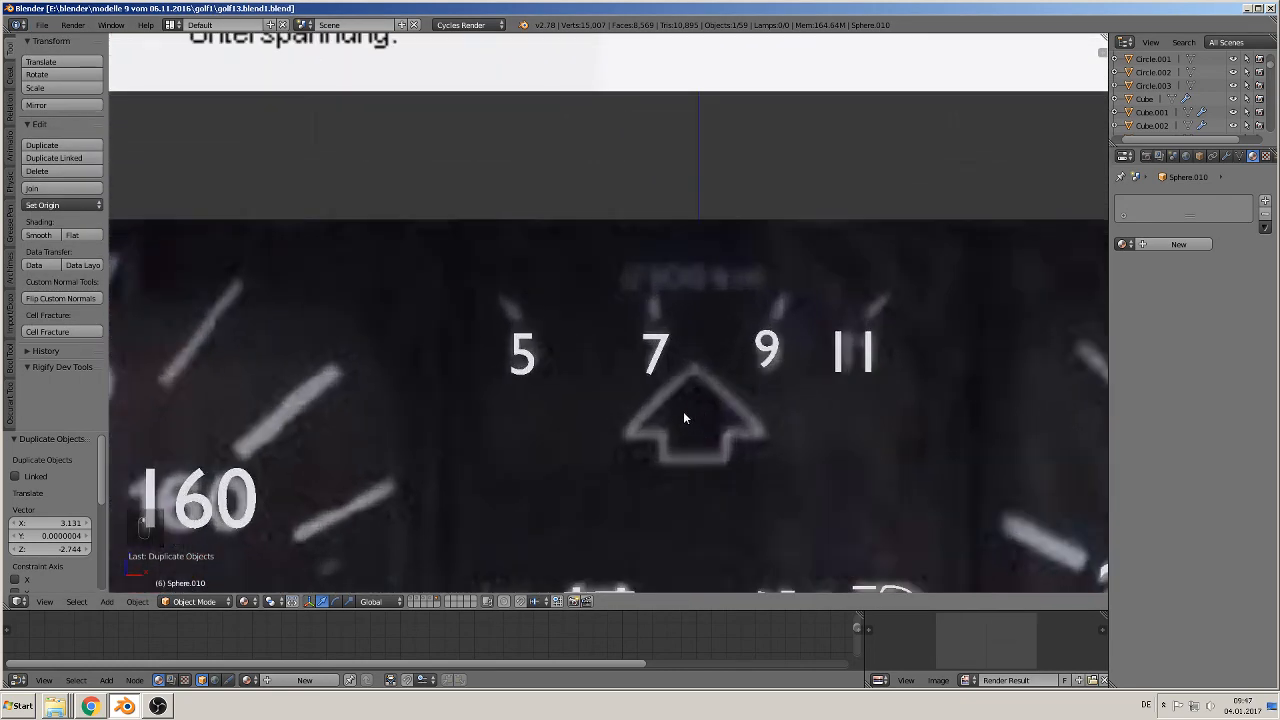
{"action": "middle_click_drag", "start_coordinate": [683, 291], "coordinate": [683, 268], "text": "shift"}
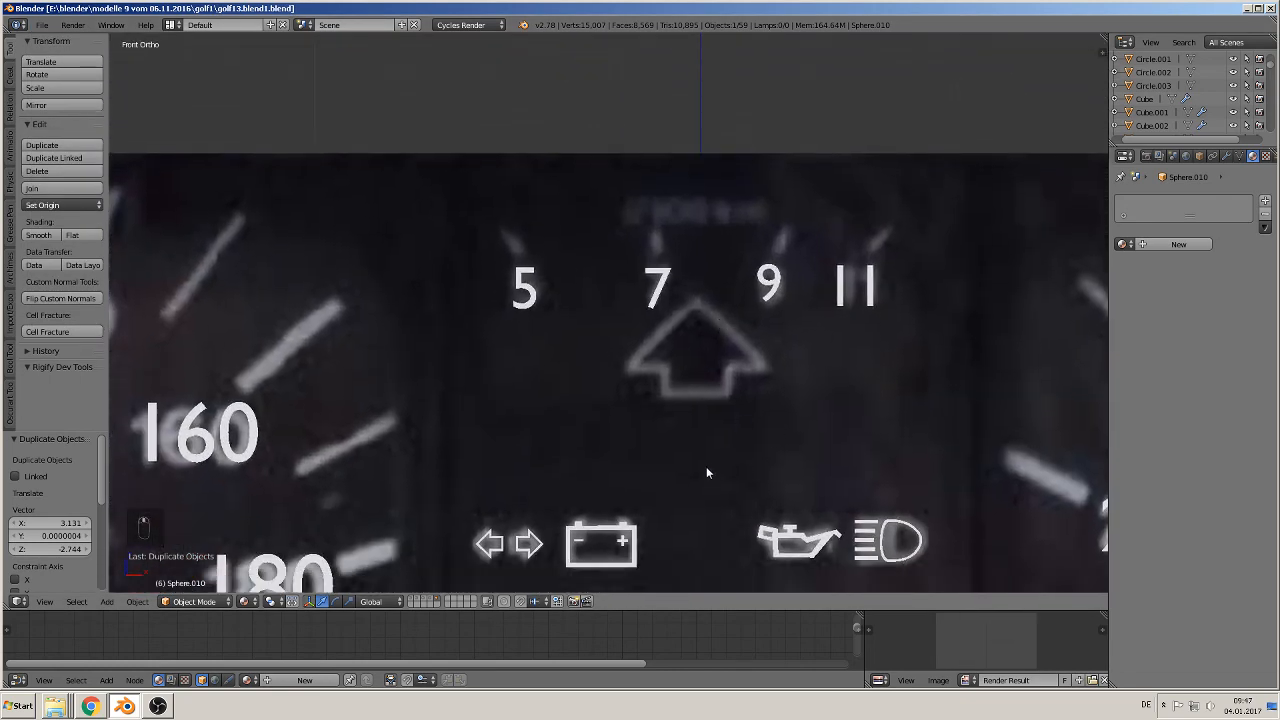
{"action": "middle_click_drag", "start_coordinate": [587, 546], "coordinate": [576, 459], "text": "shift"}
{"action": "right_click", "coordinate": [521, 462]}
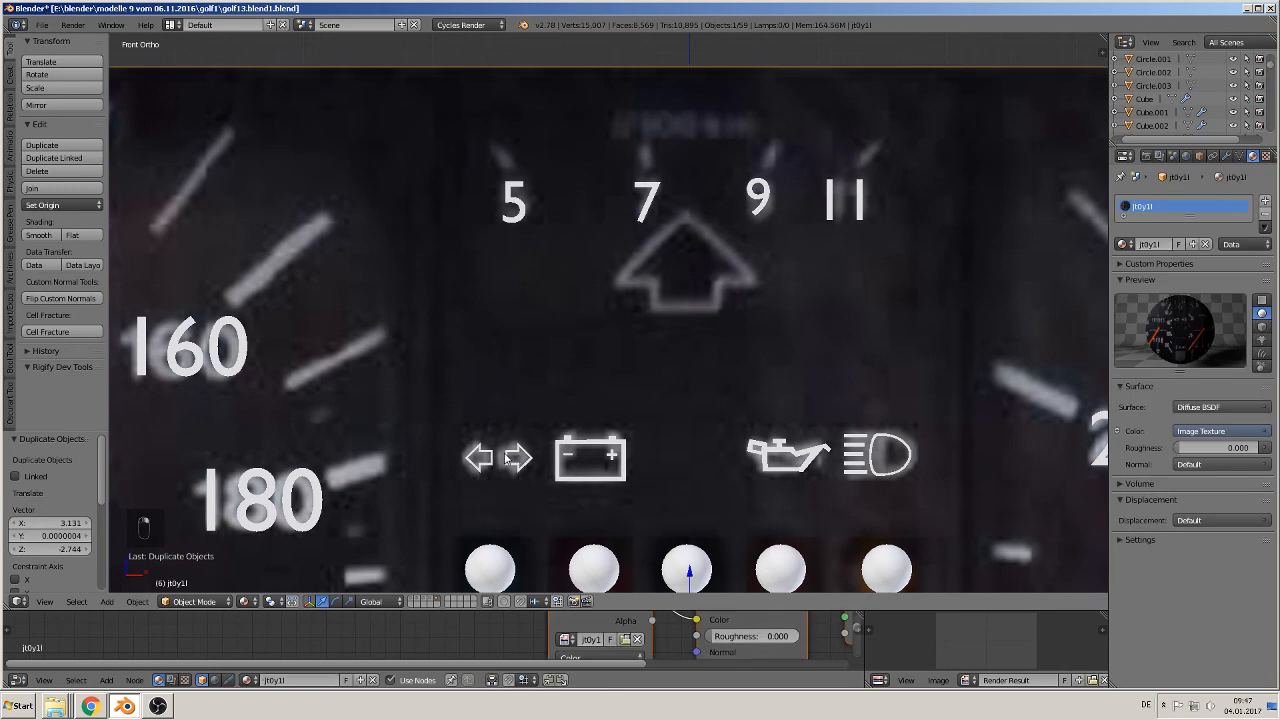
{"action": "right_click", "coordinate": [511, 458]}
{"action": "key", "text": "Tab"}
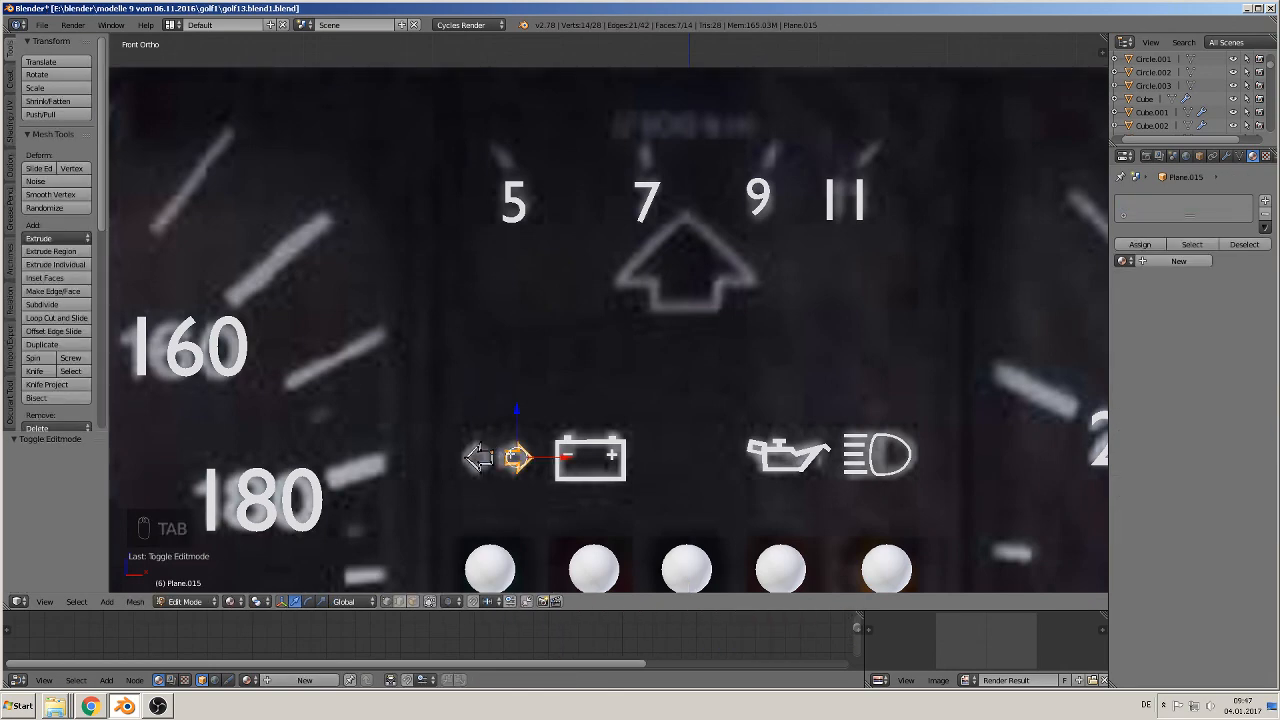
{"action": "key", "text": "shift+d"}
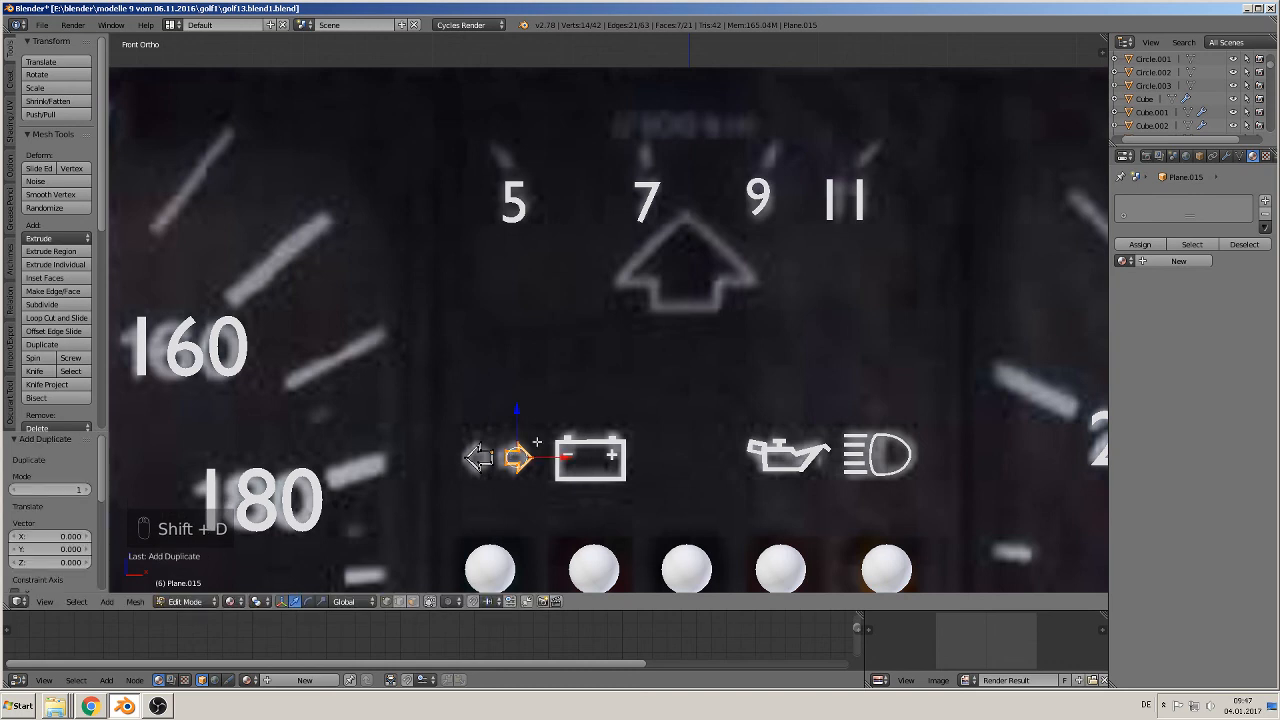
{"action": "key", "text": "p"}
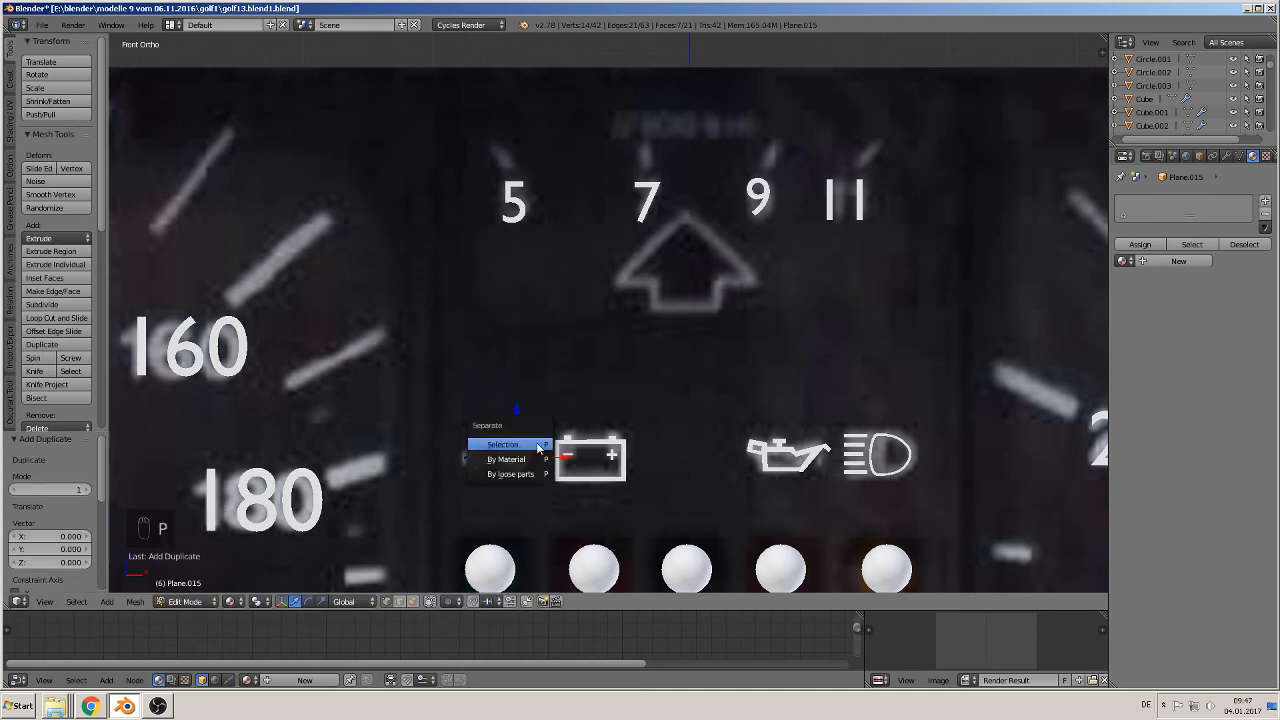
{"action": "left_click", "coordinate": [539, 446]}
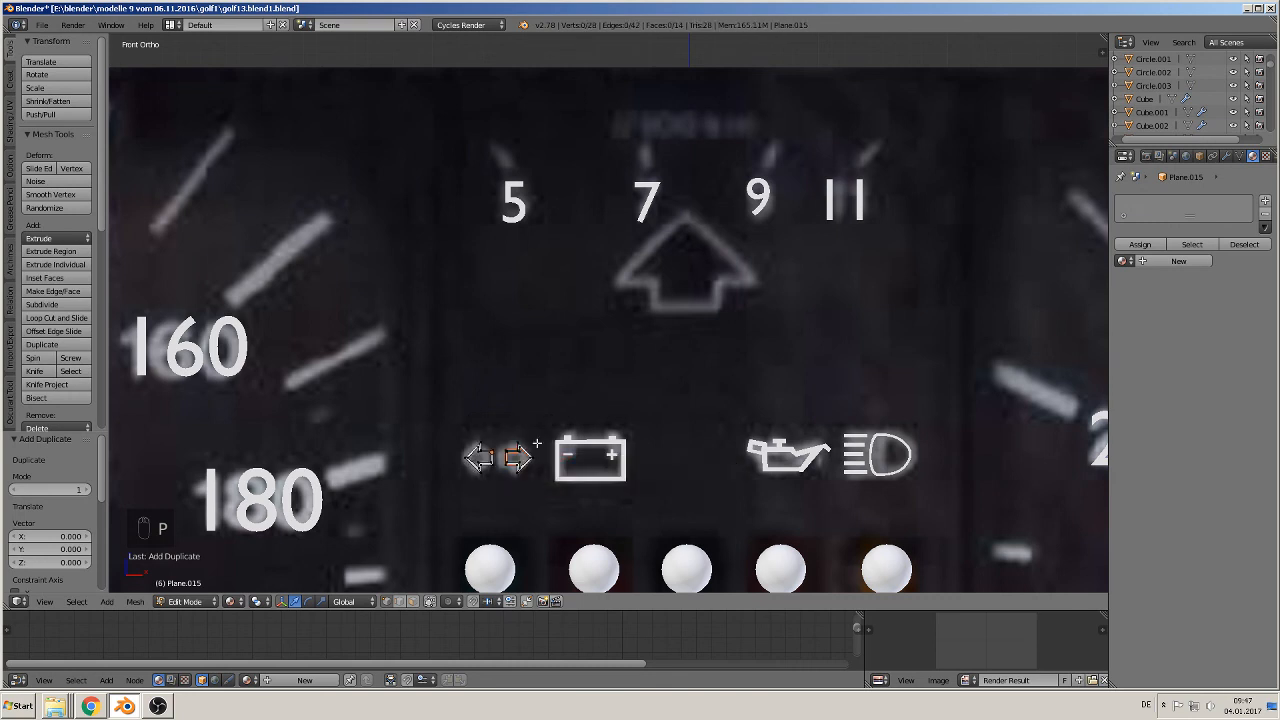
{"action": "key", "text": "Tab"}
Move the separated arrow about 0.999 along Z and 1.999 along X, below the large arrow outline
{"action": "right_click", "coordinate": [522, 455]}
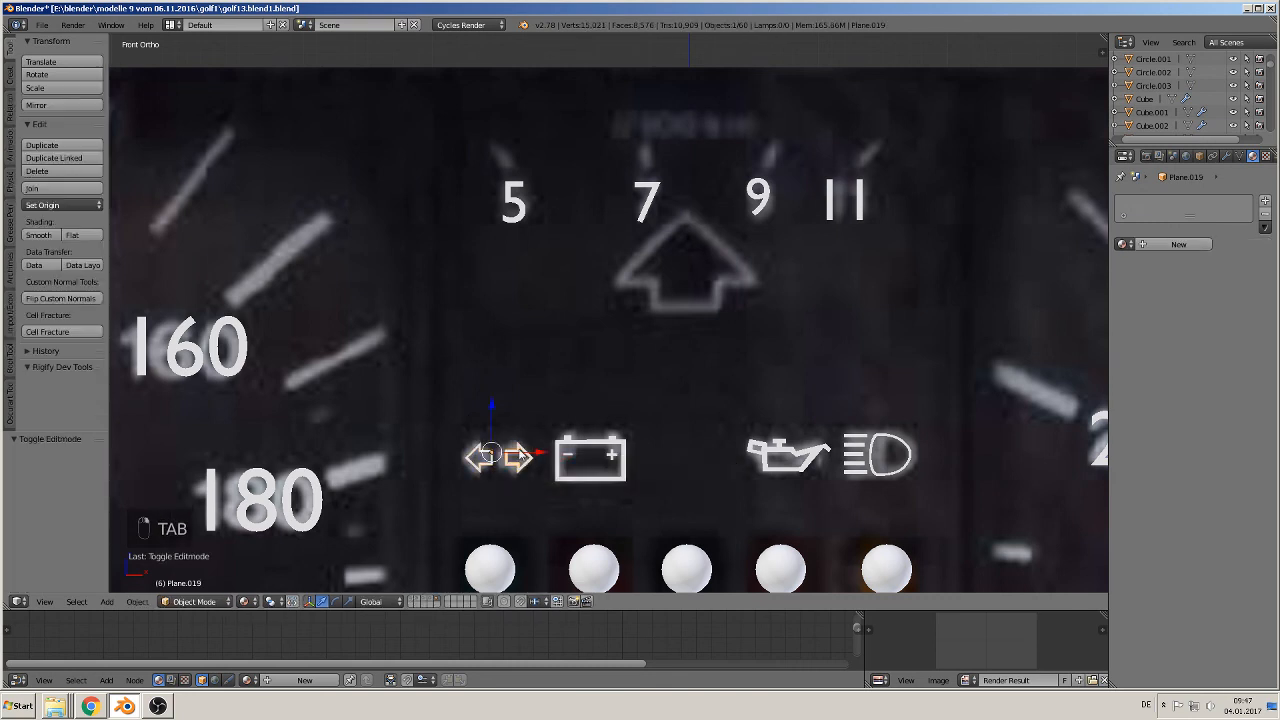
{"action": "key", "text": "g"}
{"action": "key", "text": "z"}
{"action": "left_click", "coordinate": [523, 295]}
{"action": "key", "text": "g"}
{"action": "key", "text": "x"}
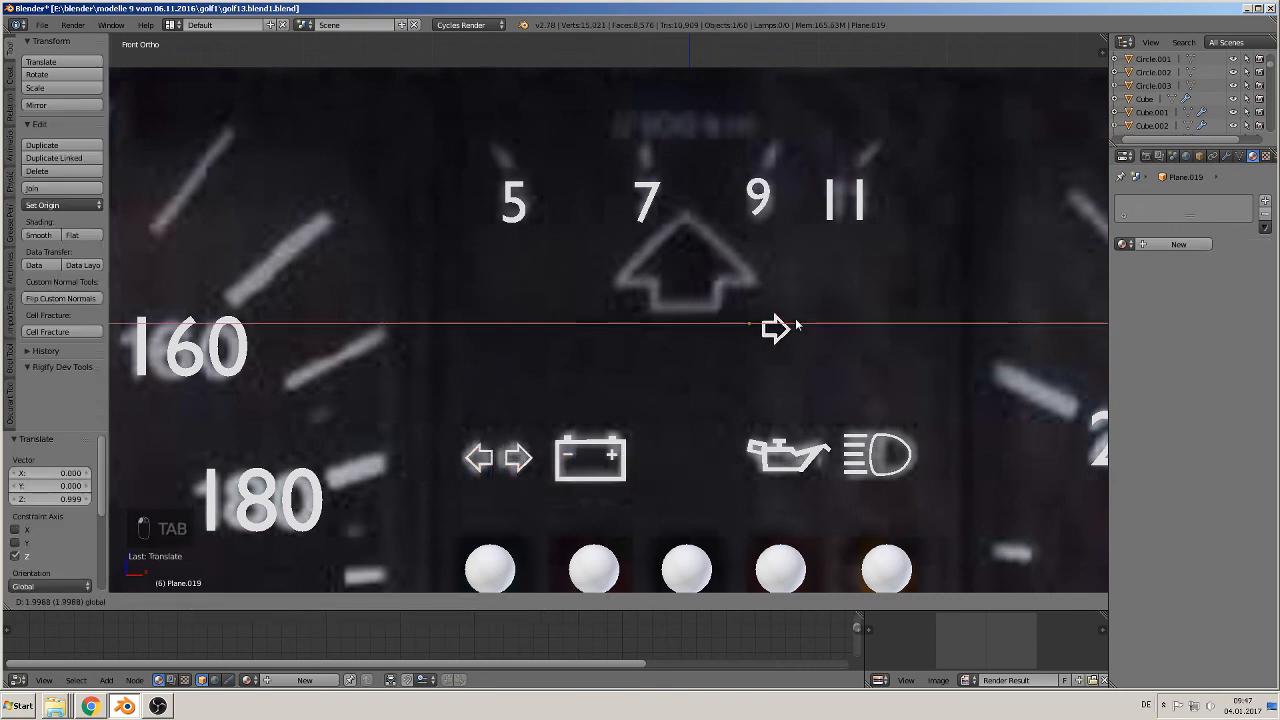
{"action": "left_click", "coordinate": [797, 324]}
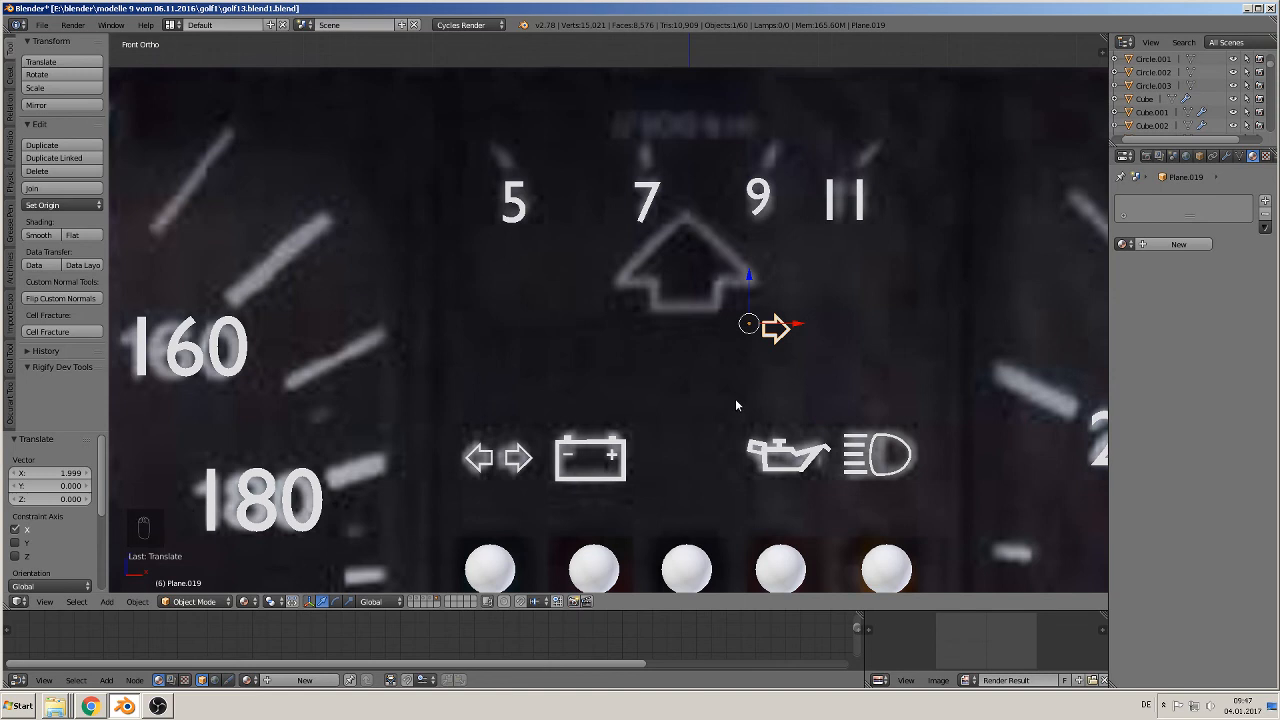
Rotate the separated arrow 90° and a further 180° about the Y axis so it points upward
{"action": "key", "text": "r"}
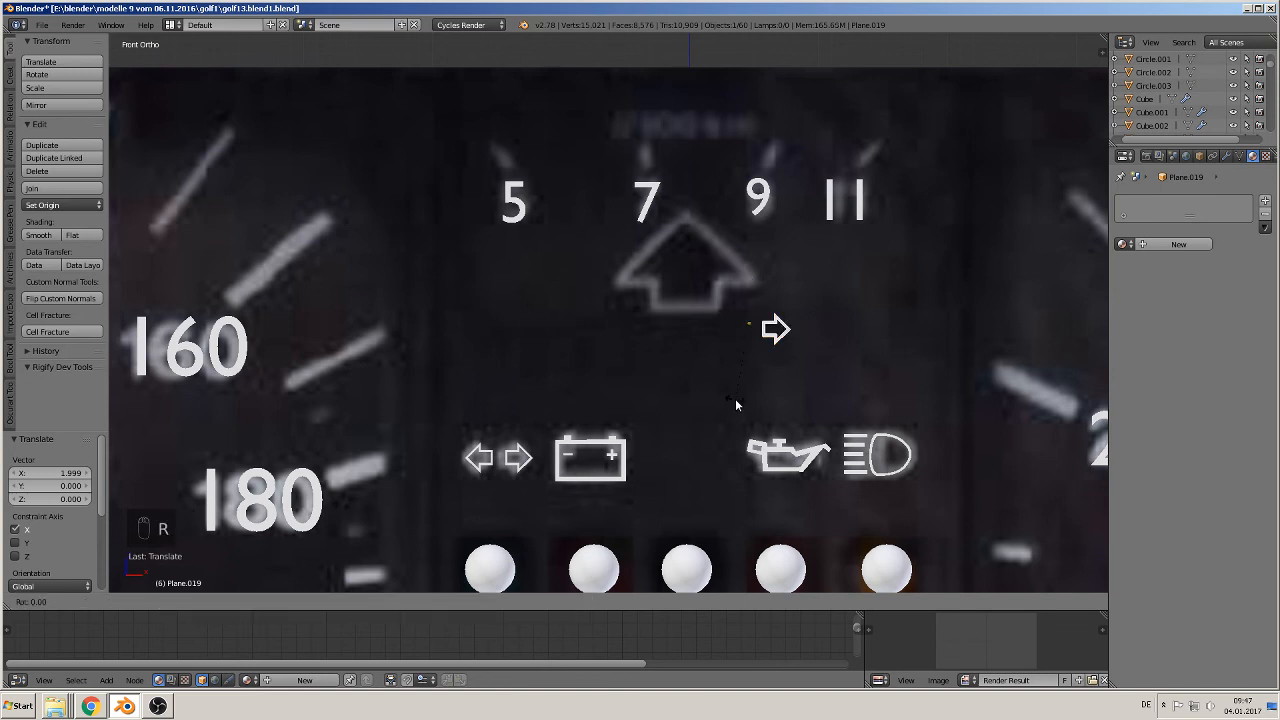
{"action": "type", "text": "y90"}
{"action": "left_click", "coordinate": [736, 404]}
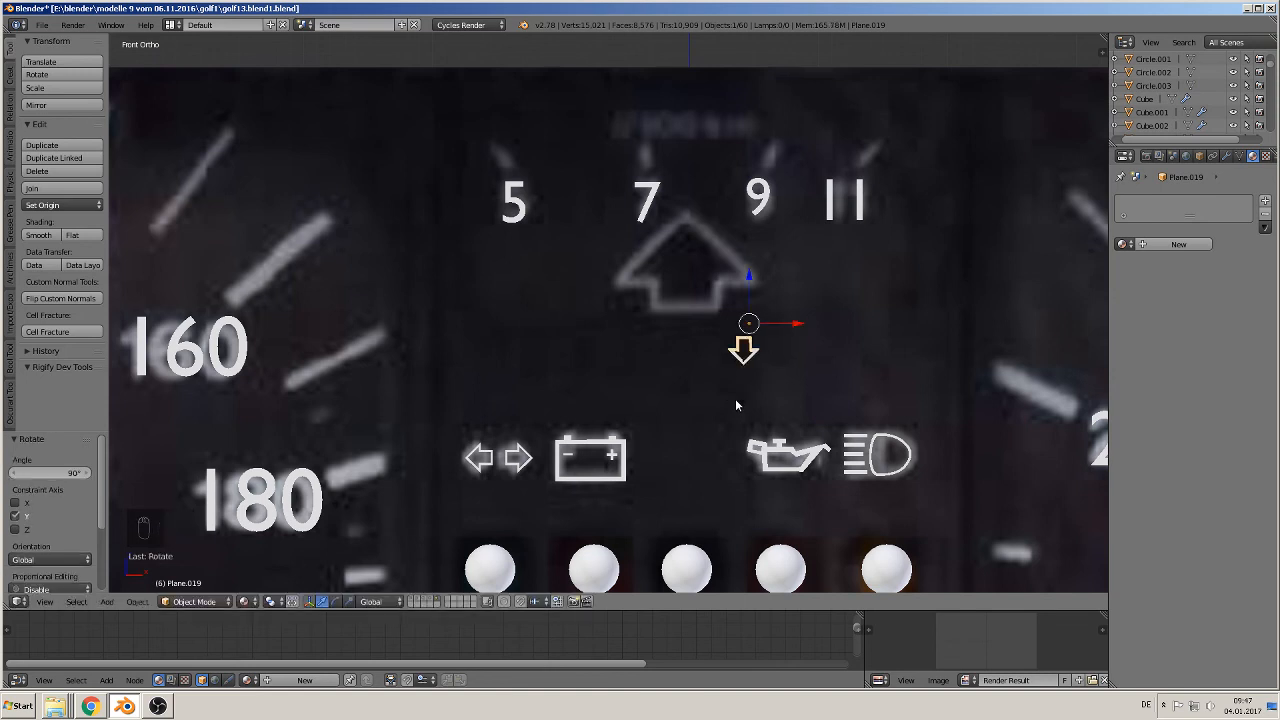
{"action": "type", "text": "ry180"}
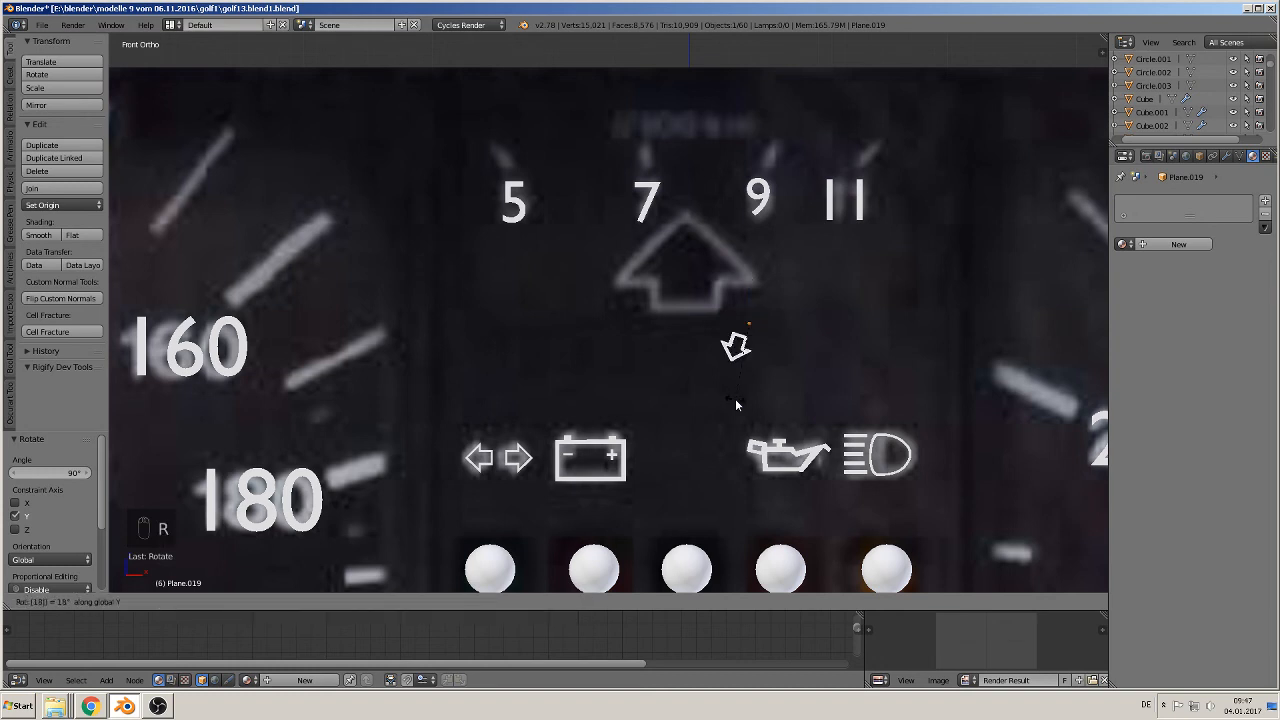
{"action": "left_click", "coordinate": [736, 399]}
Scale the upward arrow by about 3.977 and move it over the large arrow outline beneath the 7 and 9
{"action": "key", "text": "s"}
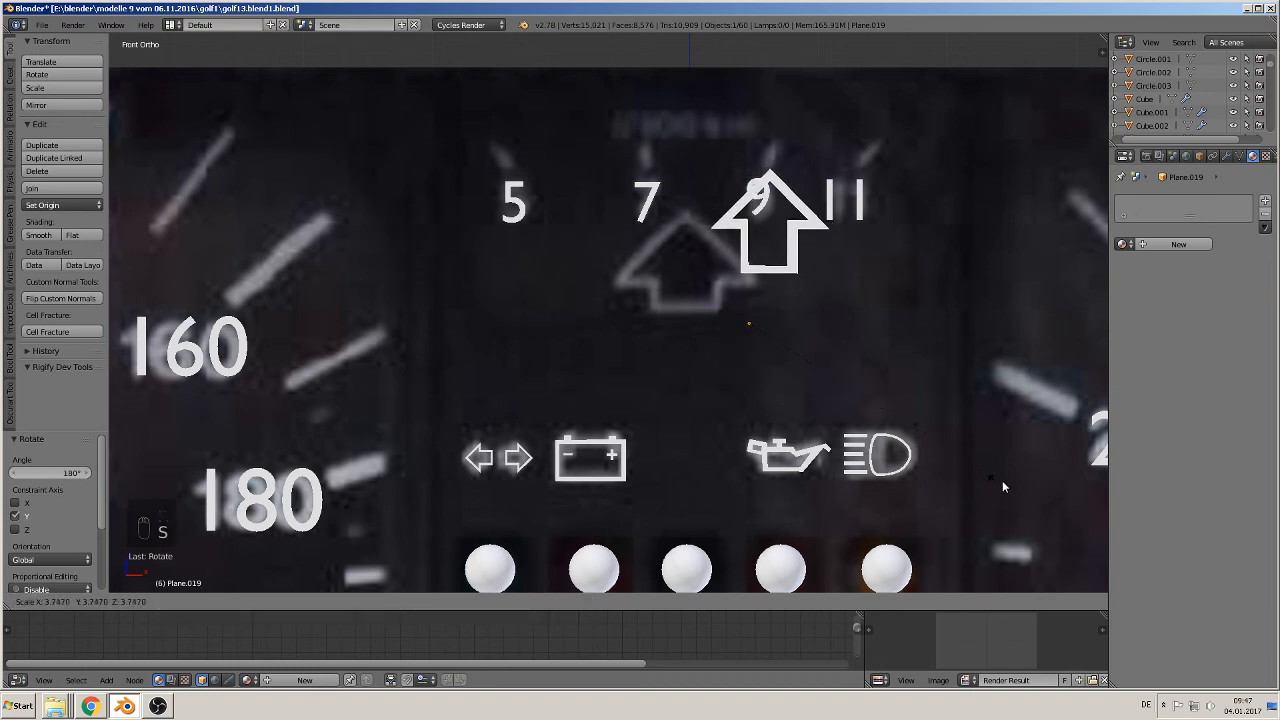
{"action": "left_click", "coordinate": [1004, 482]}
{"action": "key", "text": "g"}
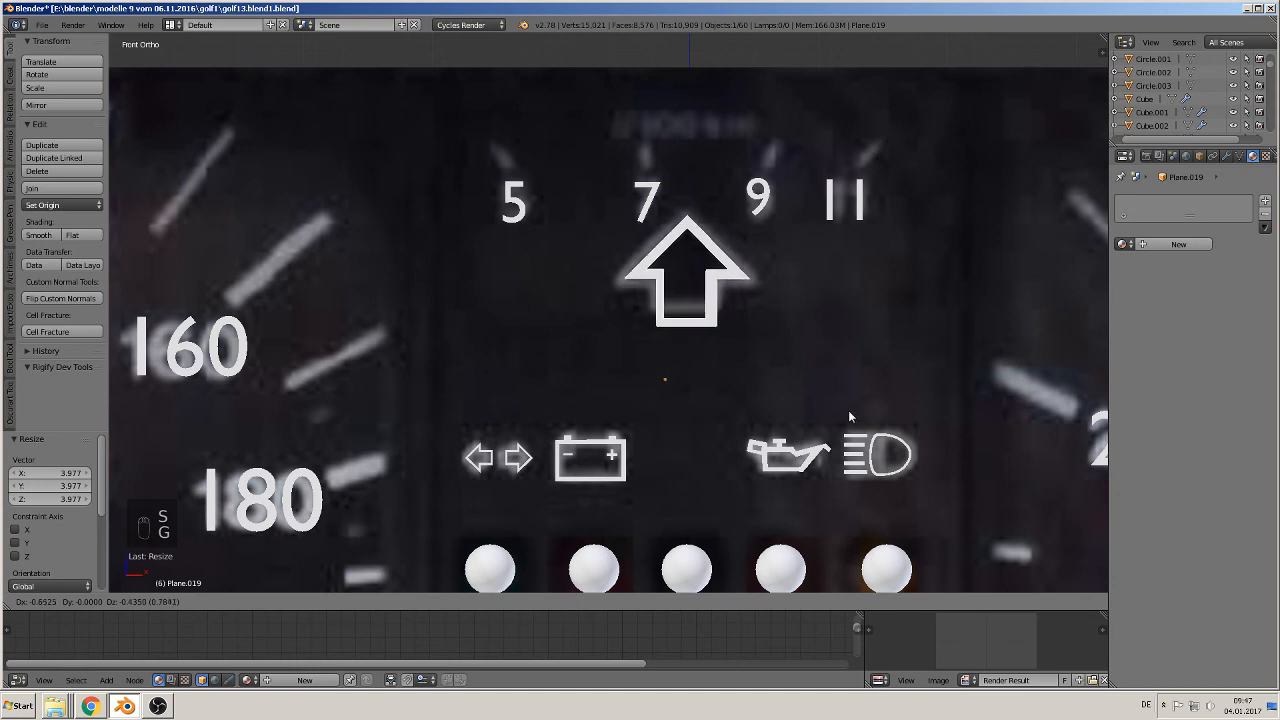
{"action": "left_click", "coordinate": [848, 410]}
Widen the upward arrow by about 1.264 along X and nudge it slightly along Z
{"action": "key", "text": "s"}
{"action": "key", "text": "x"}
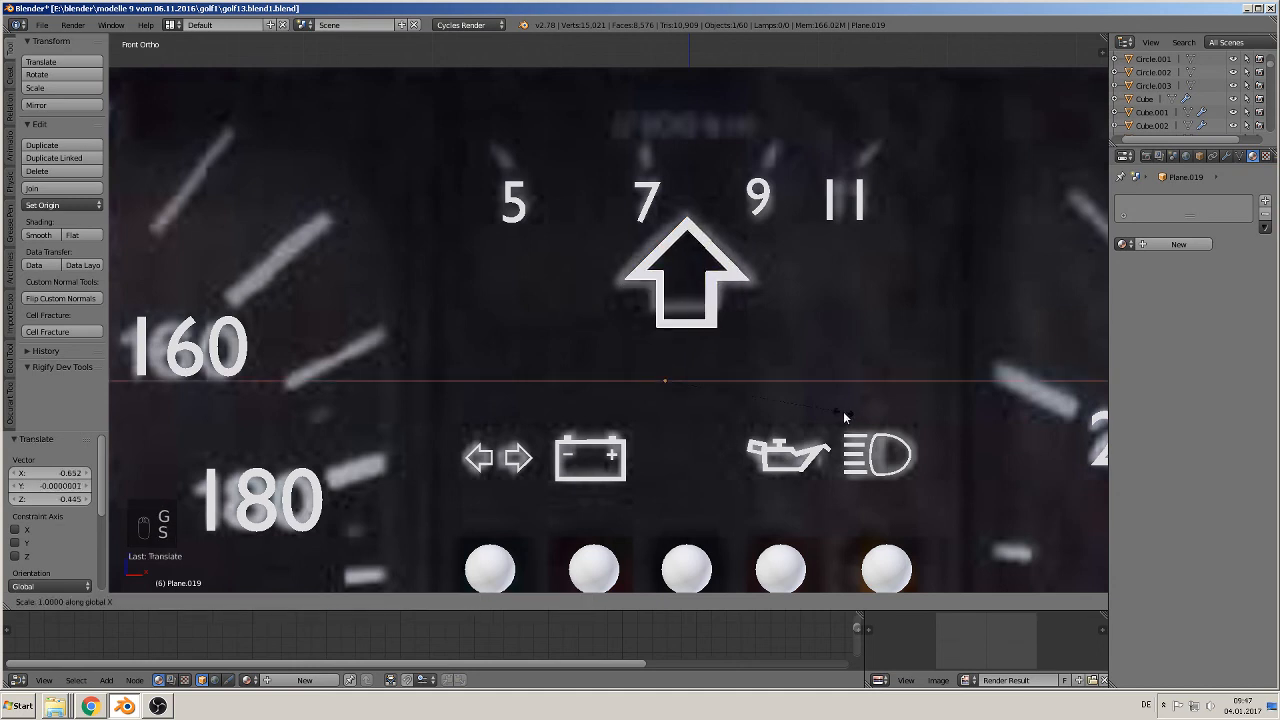
{"action": "left_click", "coordinate": [891, 419]}
{"action": "key", "text": "g"}
{"action": "key", "text": "z"}
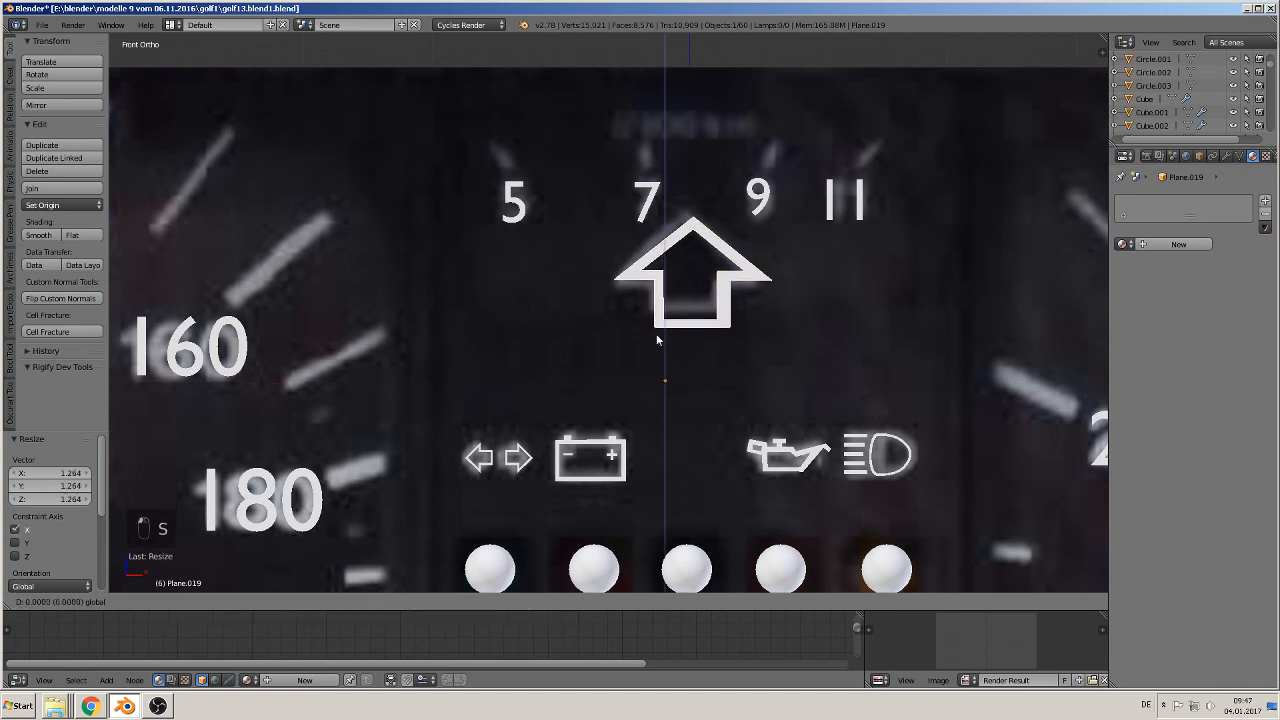
{"action": "left_click", "coordinate": [652, 341]}
Shrink the upward arrow to about 0.925 along Z, raise it about 0.083 along Z and deselect it
{"action": "key", "text": "s"}
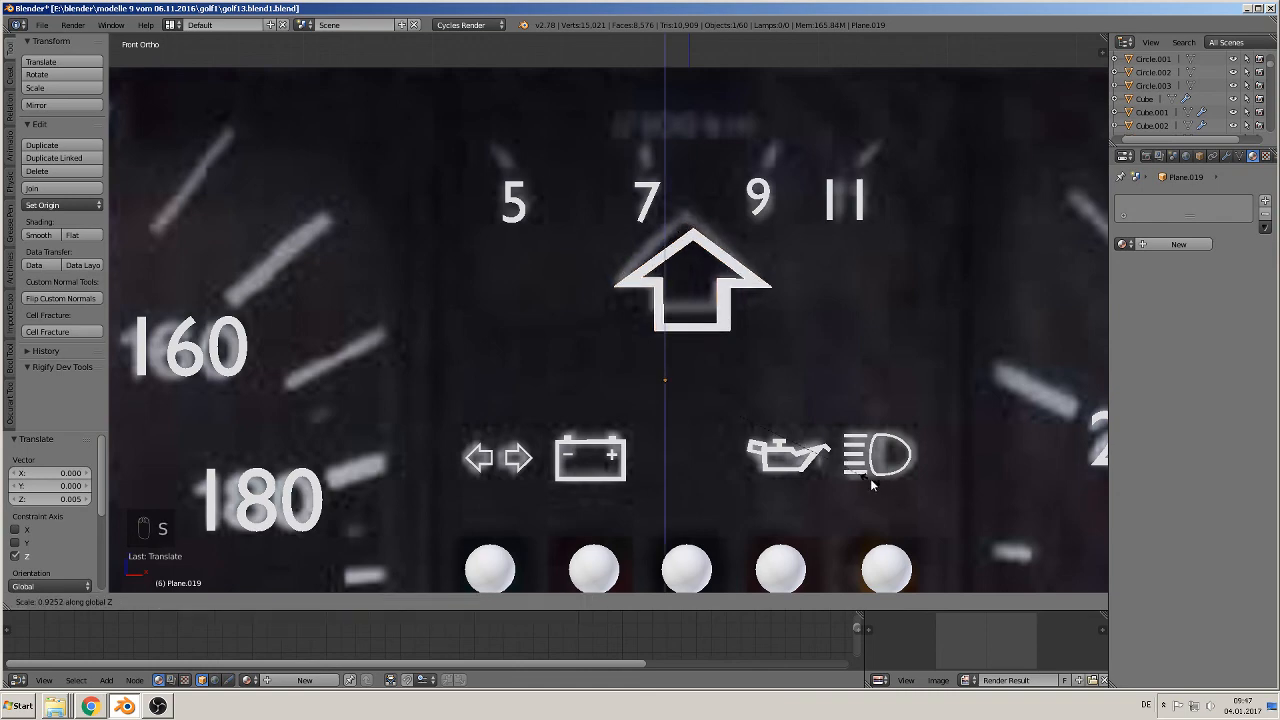
{"action": "left_click", "coordinate": [870, 478]}
{"action": "left_click", "coordinate": [661, 346]}
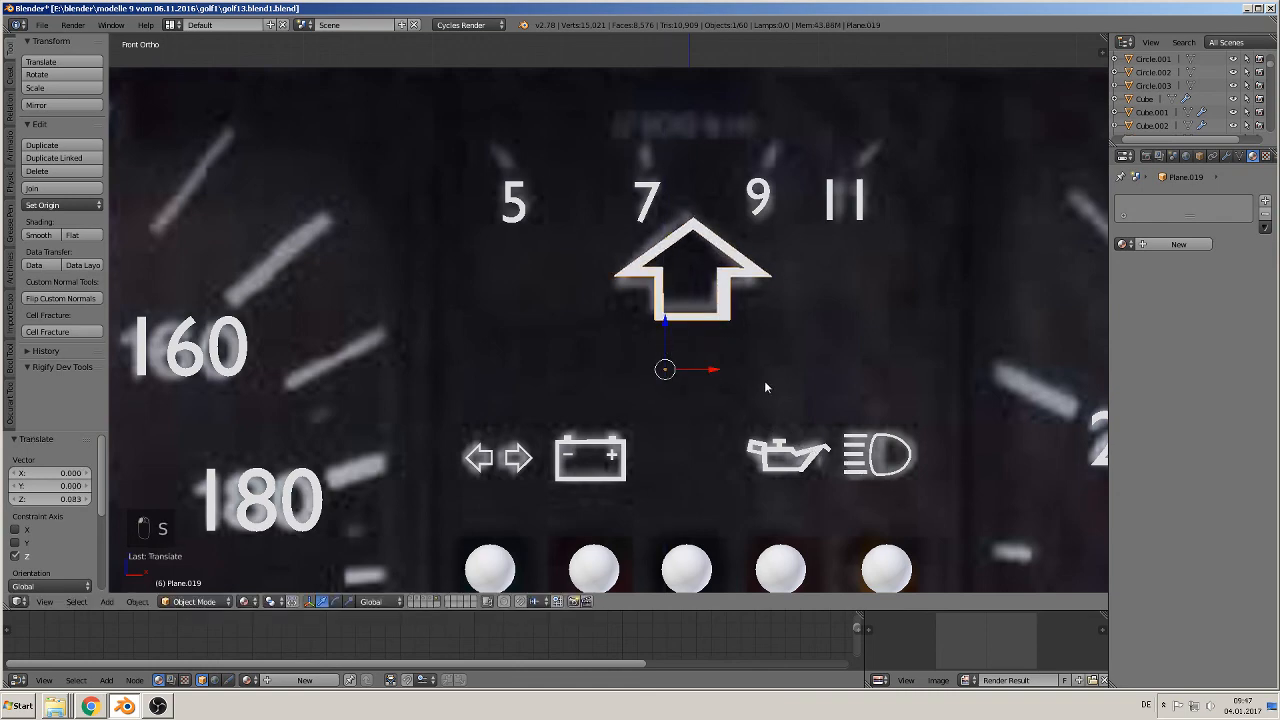
{"action": "scroll", "coordinate": [766, 381], "scroll_direction": "down", "scroll_amount": 3}
{"action": "key", "text": "a"}
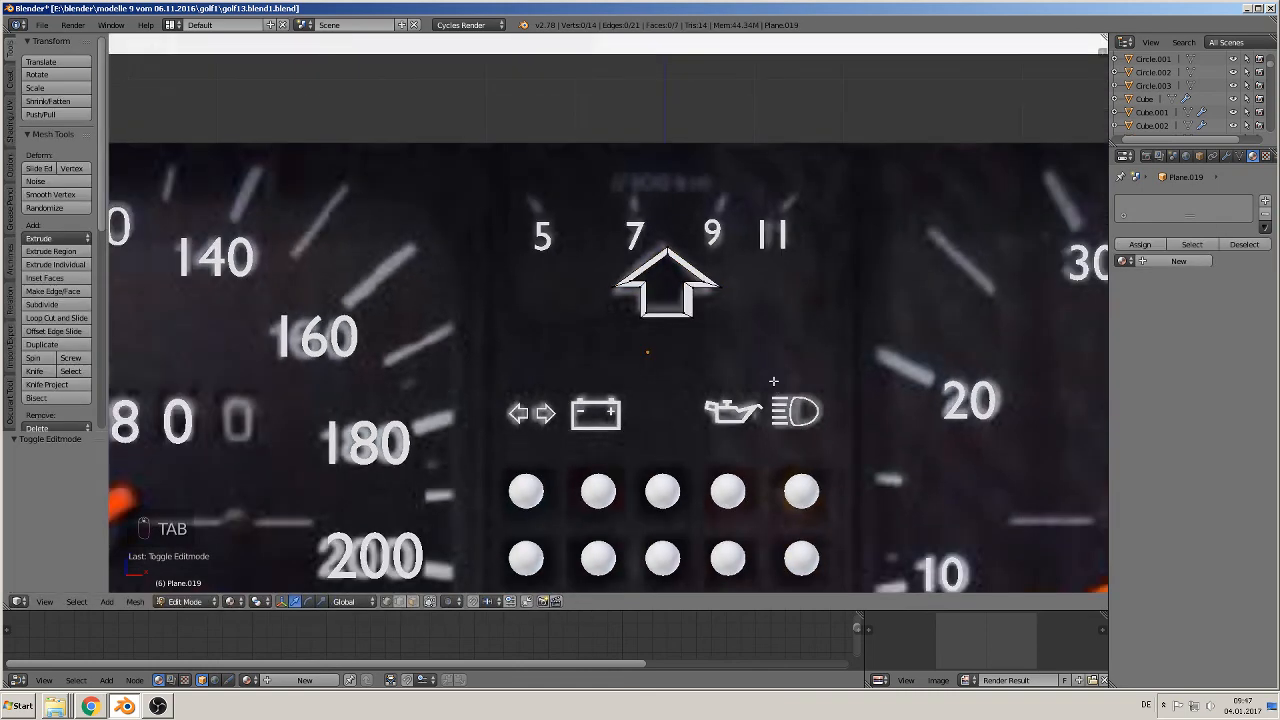
{"action": "scroll", "coordinate": [773, 383], "scroll_direction": "down", "scroll_amount": 4}
{"action": "key", "text": "a"}
{"action": "key", "text": "a"}
{"action": "scroll", "coordinate": [773, 400], "scroll_direction": "down", "scroll_amount": 2}
{"action": "scroll", "coordinate": [773, 400], "scroll_direction": "down", "scroll_amount": 1}
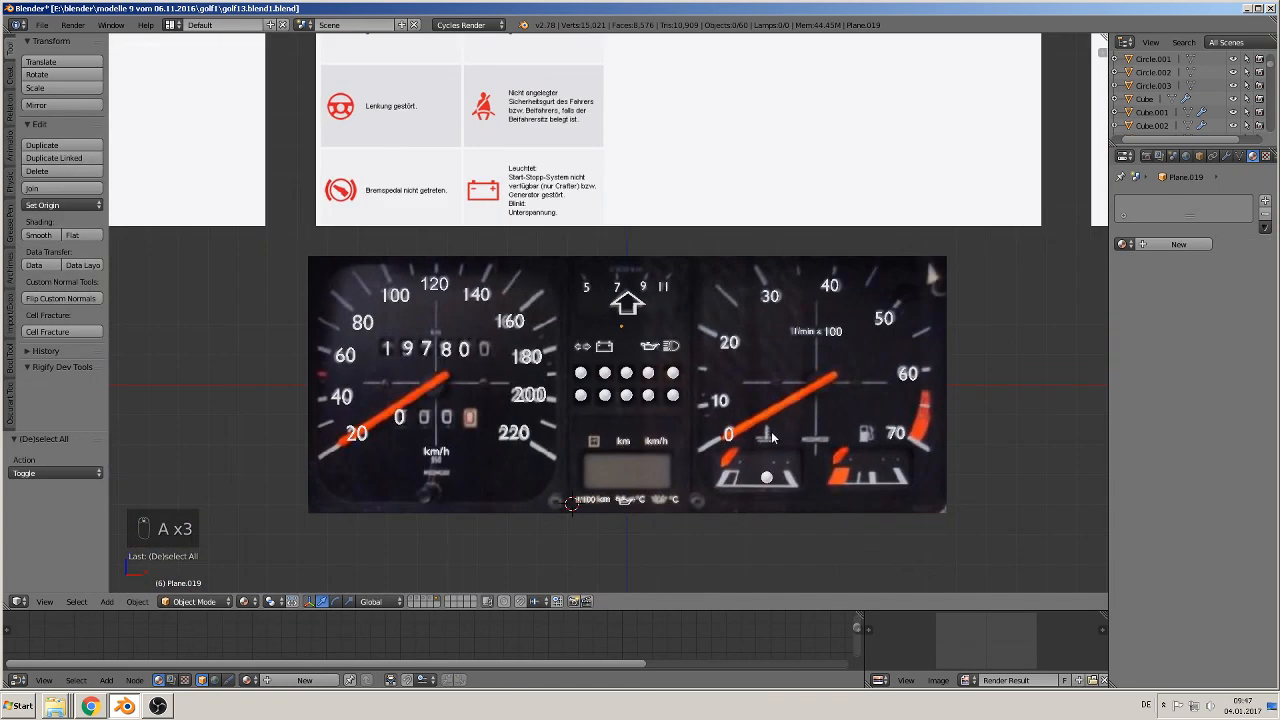
Add a plane at the centre of the rev counter and rotate it 90° about the X axis
{"action": "middle_click_drag", "start_coordinate": [774, 483], "coordinate": [627, 463], "text": "shift"}
{"action": "scroll", "coordinate": [627, 464], "scroll_direction": "up", "scroll_amount": 2}
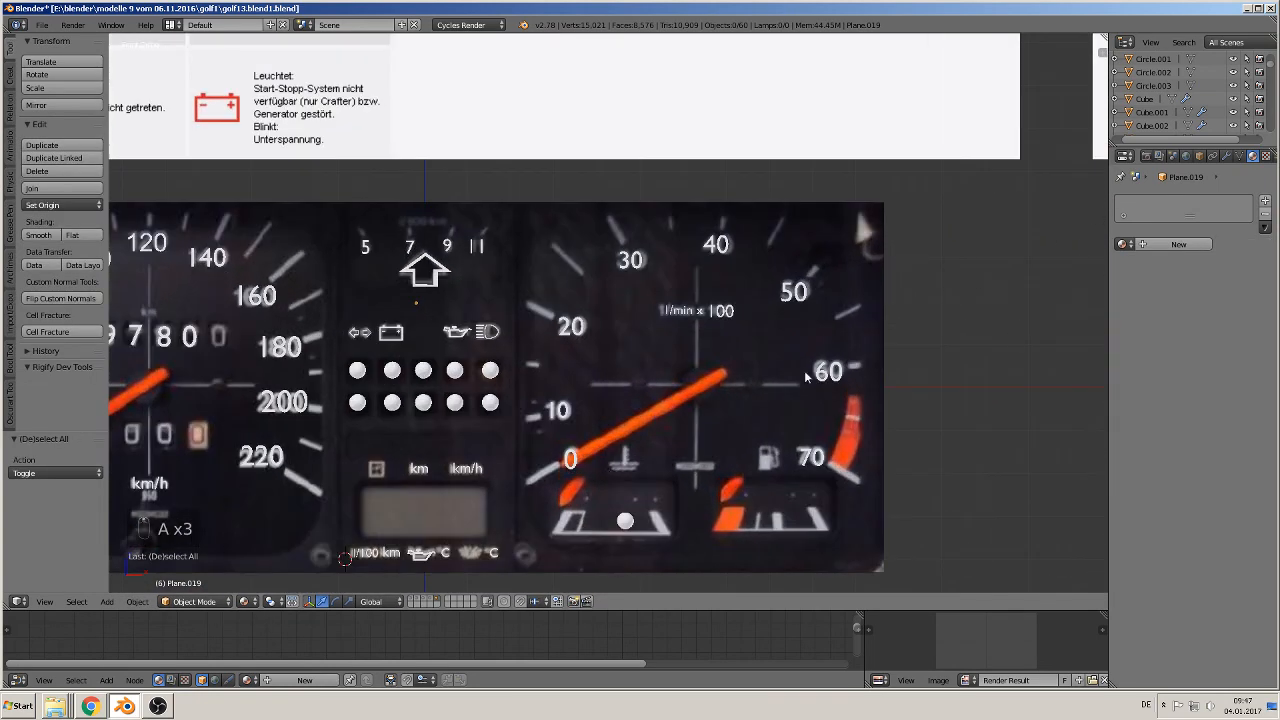
{"action": "middle_click_drag", "start_coordinate": [771, 420], "coordinate": [718, 369], "text": "shift"}
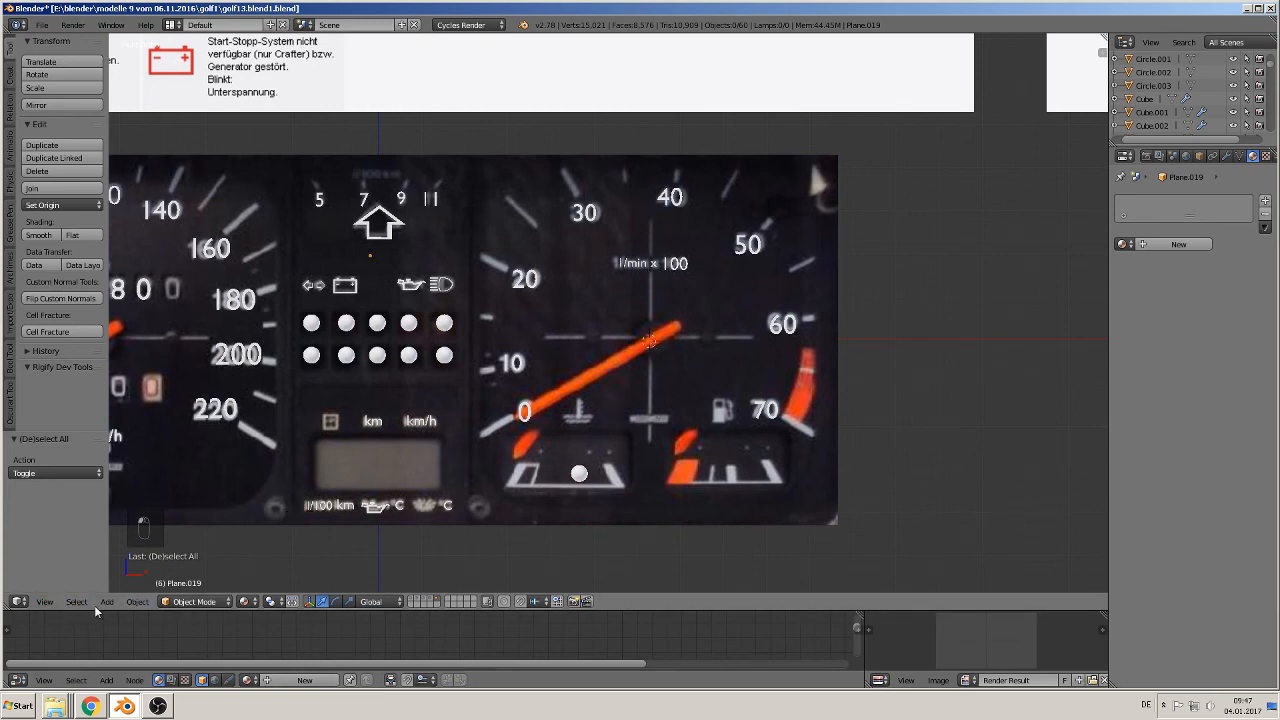
{"action": "left_click", "coordinate": [100, 602]}
{"action": "mouse_move", "coordinate": [176, 537]}
{"action": "left_click", "coordinate": [238, 256]}
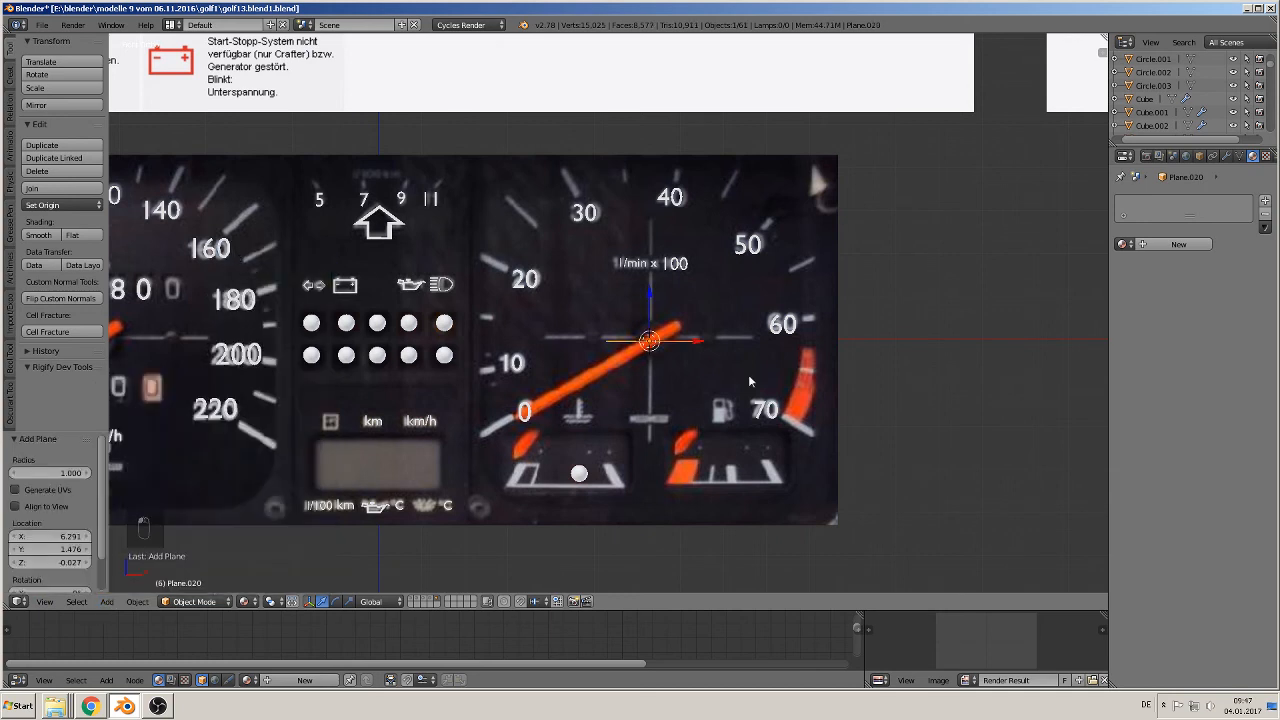
{"action": "type", "text": "rx90"}
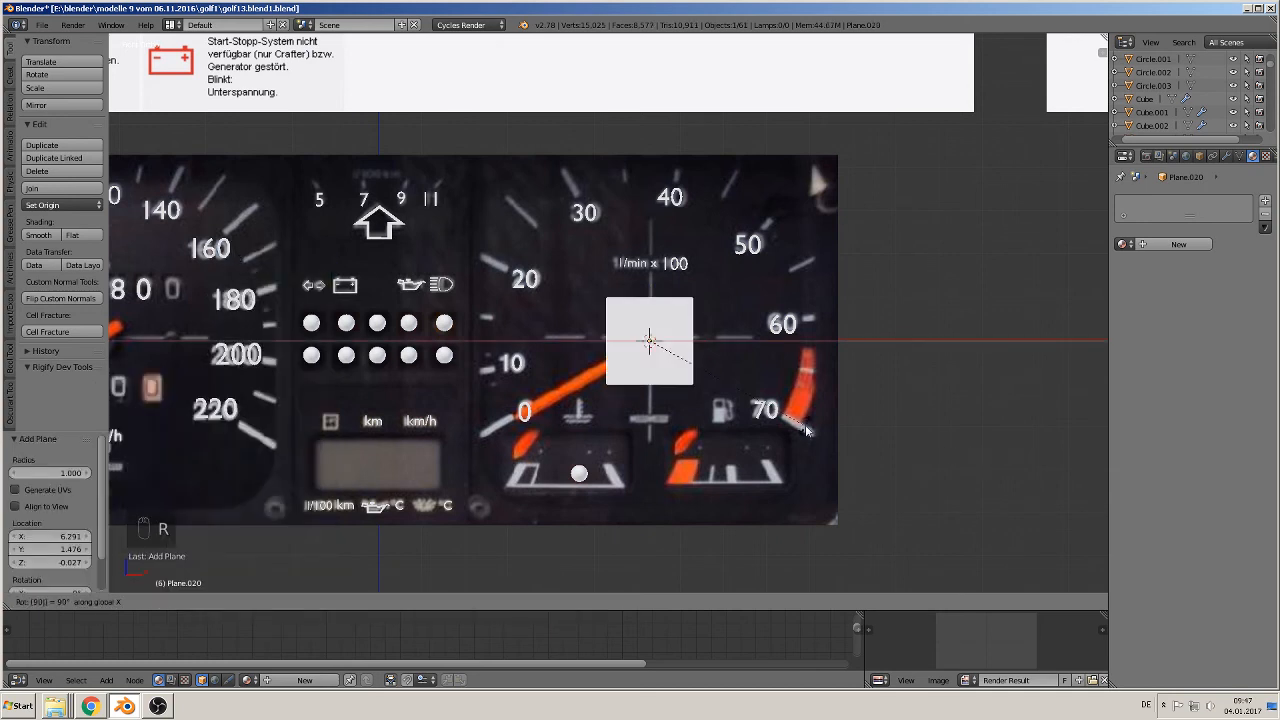
{"action": "key", "text": "Return"}
Narrow the plane to about 0.043 along X and shift it about 0.031 along X onto the vertical centre line
{"action": "key", "text": "s"}
{"action": "key", "text": "x"}
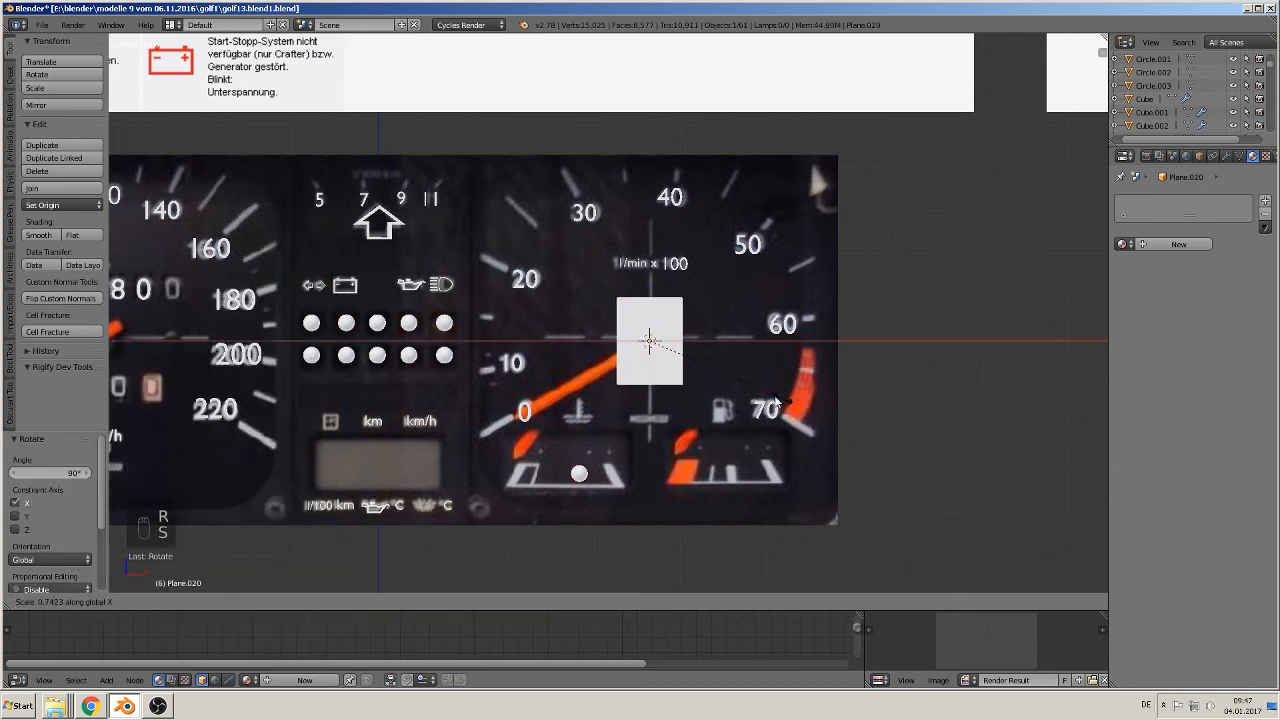
{"action": "left_click", "coordinate": [657, 341]}
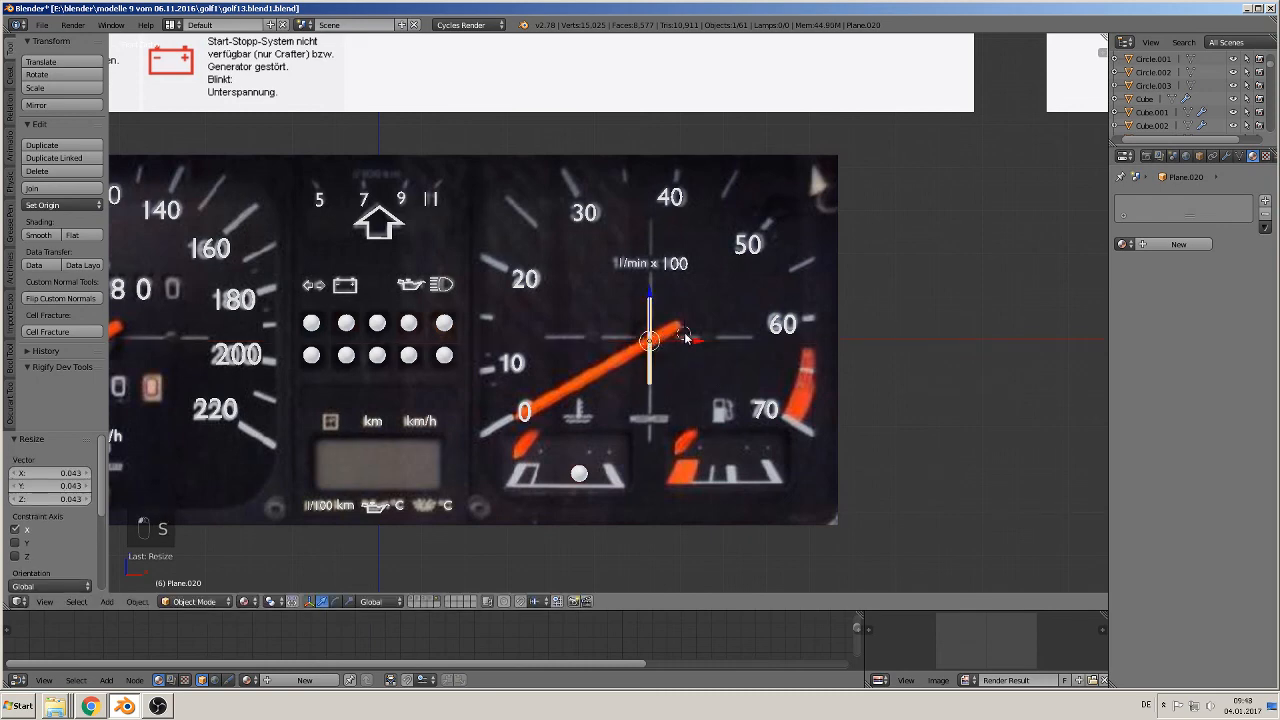
{"action": "key", "text": "g"}
{"action": "key", "text": "x"}
{"action": "left_click", "coordinate": [704, 358]}
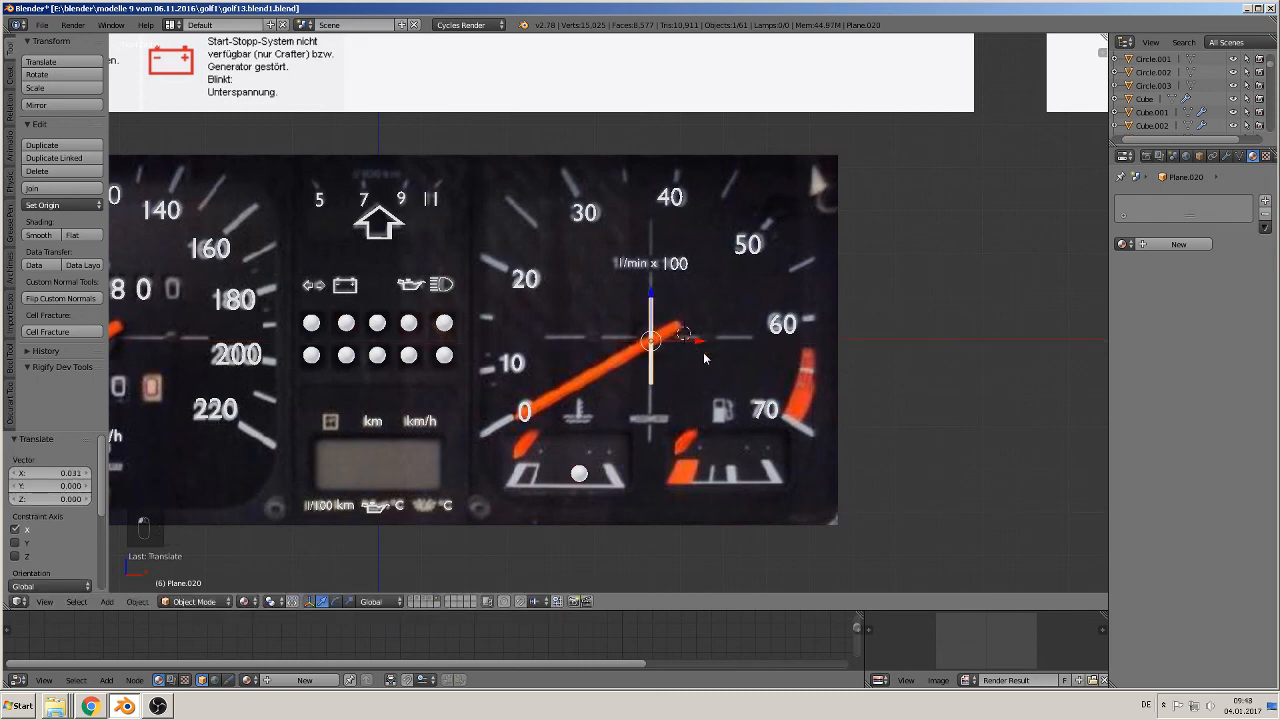
Stretch the thin vertical strip by about 2.674 along Z
{"action": "key", "text": "s"}
{"action": "key", "text": "z"}
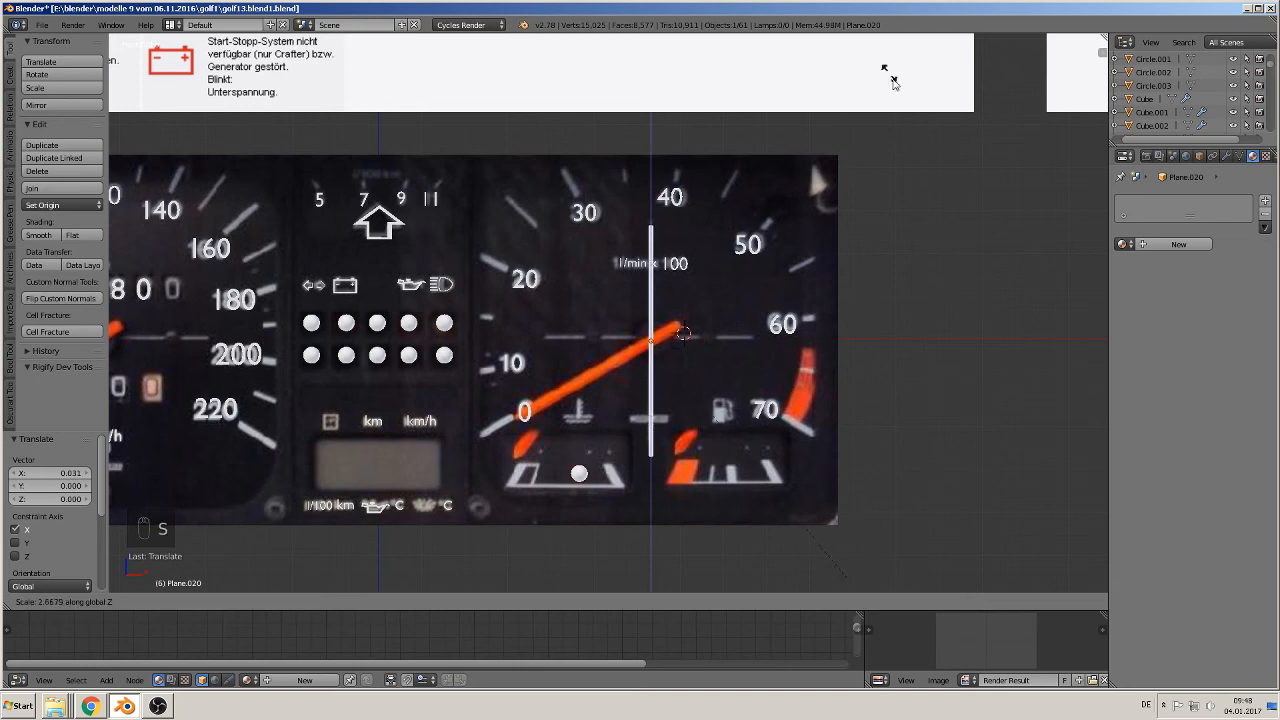
{"action": "left_click", "coordinate": [895, 65]}
{"action": "scroll", "coordinate": [775, 284], "scroll_direction": "up", "scroll_amount": 1}
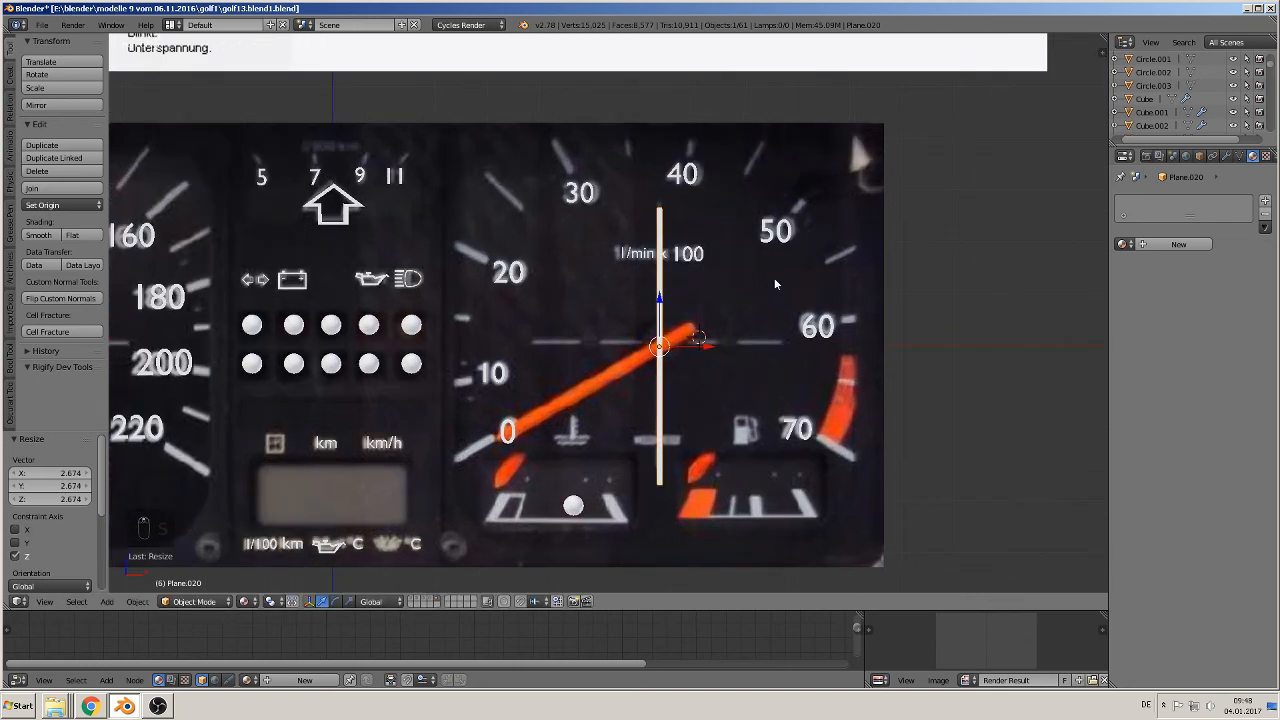
Duplicate the vertical strip in place and rotate the copy 90° about the Y axis to form a cross
{"action": "key", "text": "shift+d"}
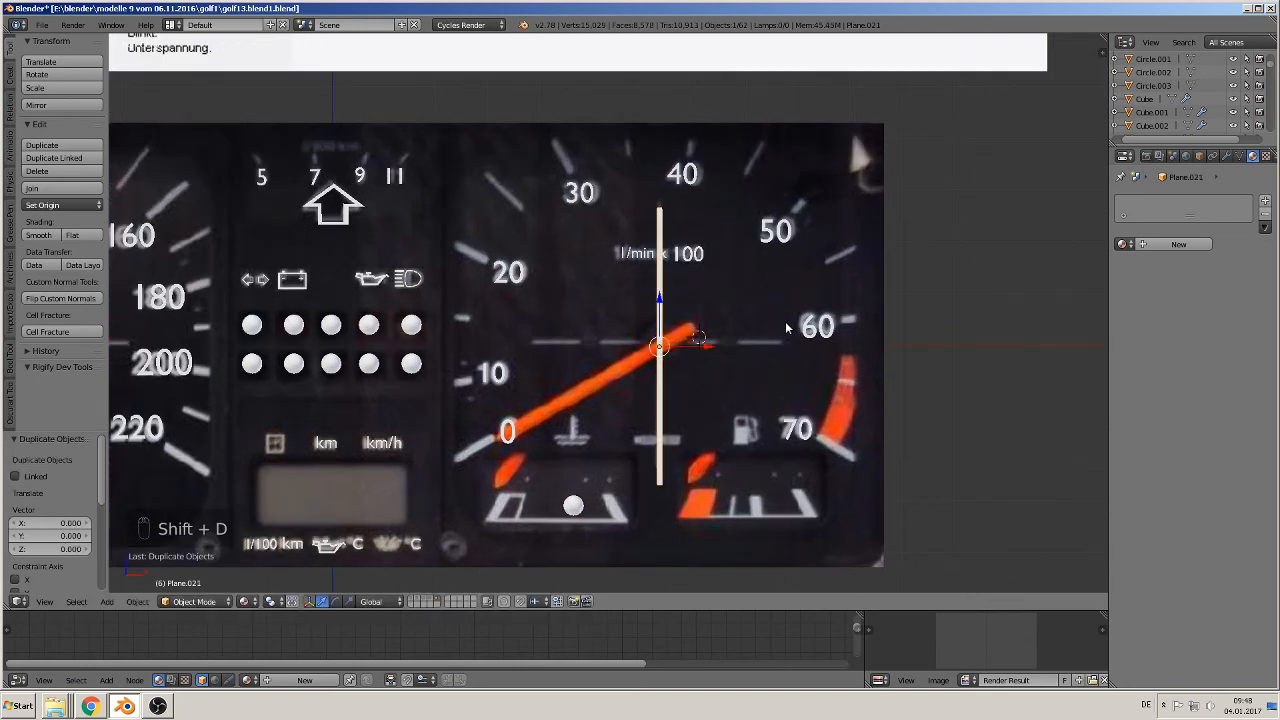
{"action": "key", "text": "r"}
{"action": "key", "text": "y"}
{"action": "key", "text": "9"}
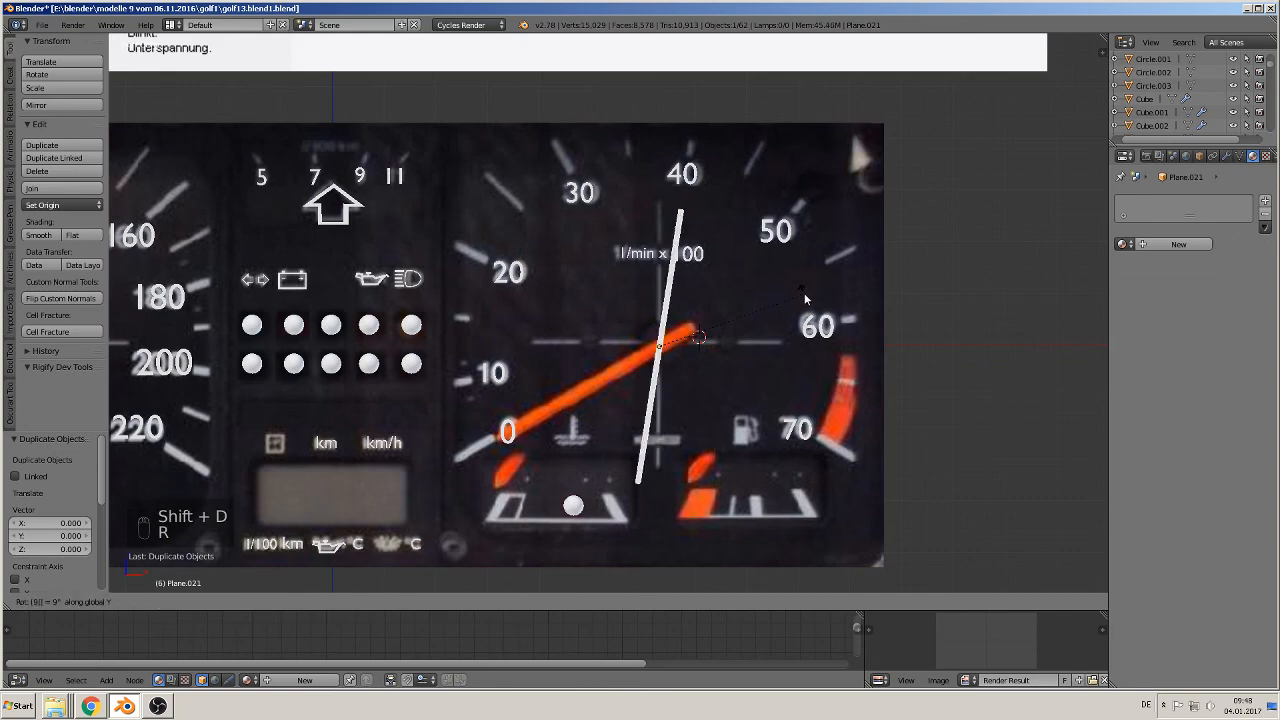
{"action": "key", "text": "0"}
{"action": "key", "text": "Return"}
Move the horizontal strip about -0.410 along Y so it sits in front of the reference image
{"action": "scroll", "coordinate": [760, 296], "scroll_direction": "down", "scroll_amount": 2}
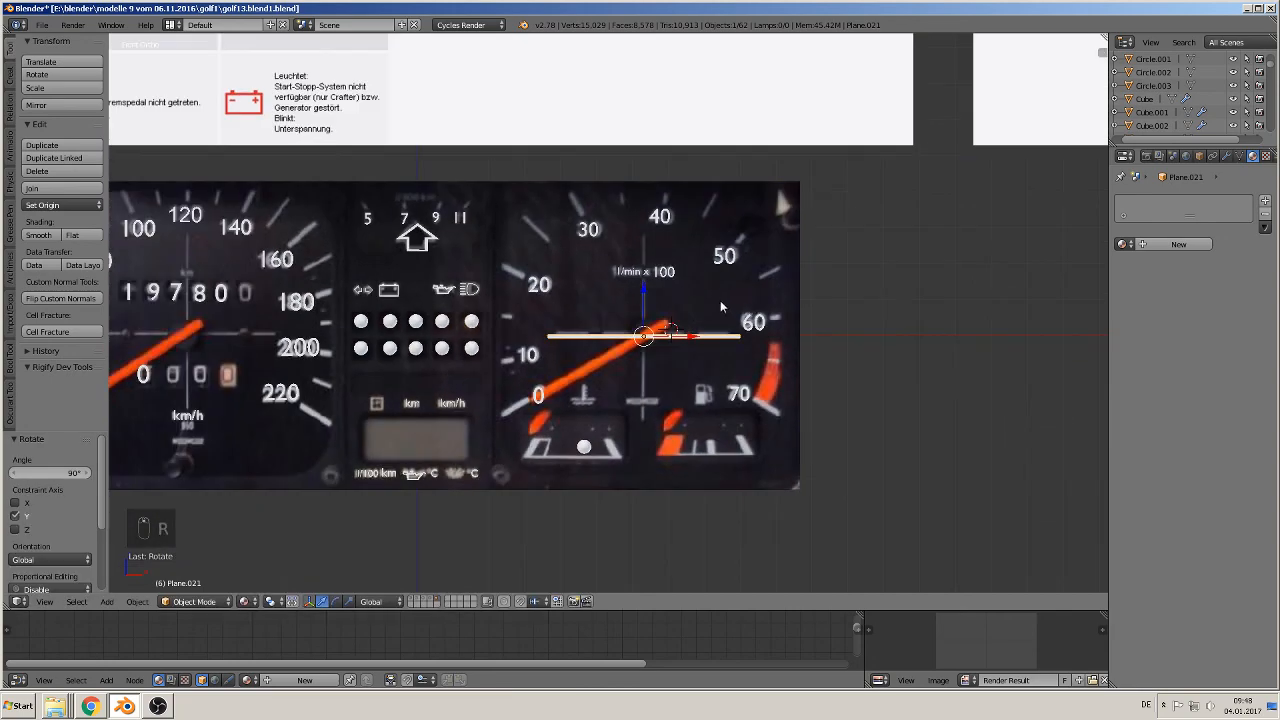
{"action": "middle_click_drag", "start_coordinate": [720, 300], "coordinate": [636, 304]}
{"action": "right_click", "coordinate": [645, 318]}
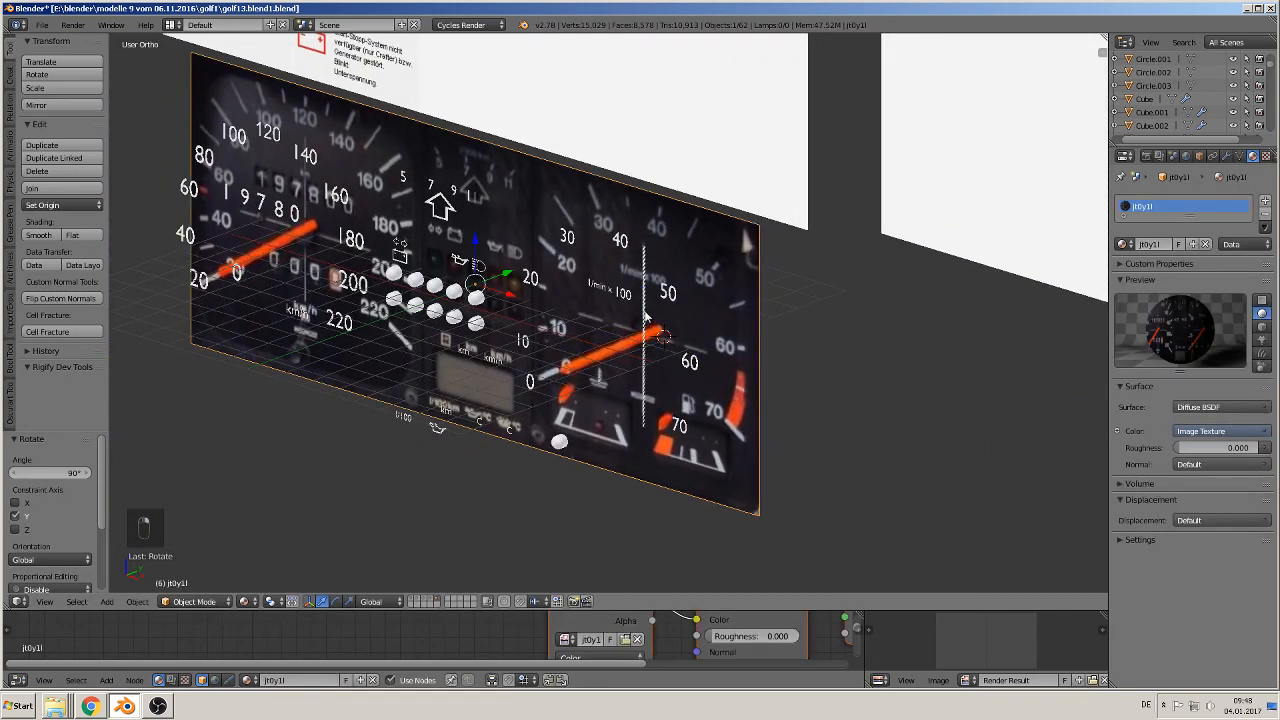
{"action": "right_click", "coordinate": [645, 317]}
{"action": "mouse_move", "coordinate": [676, 325]}
{"action": "left_mouse_down"}
{"action": "mouse_move", "coordinate": [663, 330]}
{"action": "mouse_move", "coordinate": [680, 325]}
{"action": "left_mouse_up"}
{"action": "right_click", "coordinate": [676, 340]}
{"action": "right_click", "coordinate": [680, 347]}
{"action": "key", "text": "KP_1"}
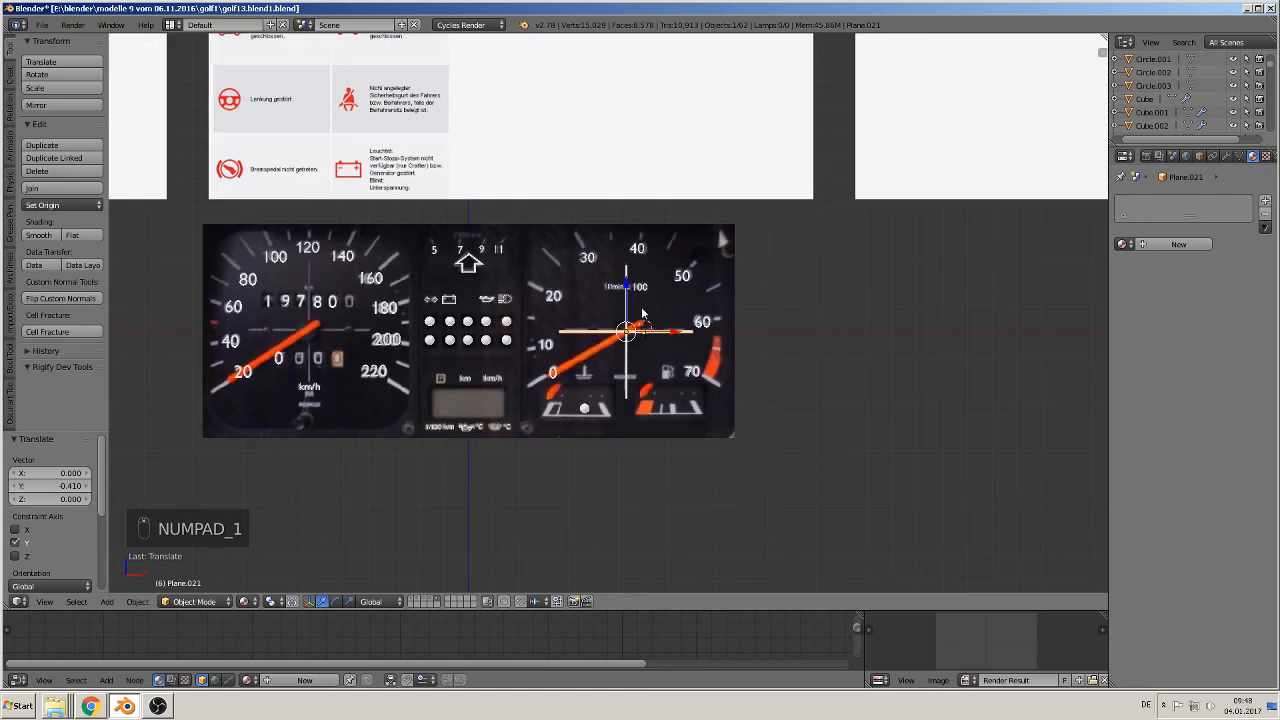
Duplicate both strips of the rev counter cross and move the copies about -12.691 along X onto the speedometer centre
{"action": "scroll", "coordinate": [382, 269], "scroll_direction": "up", "scroll_amount": 2}
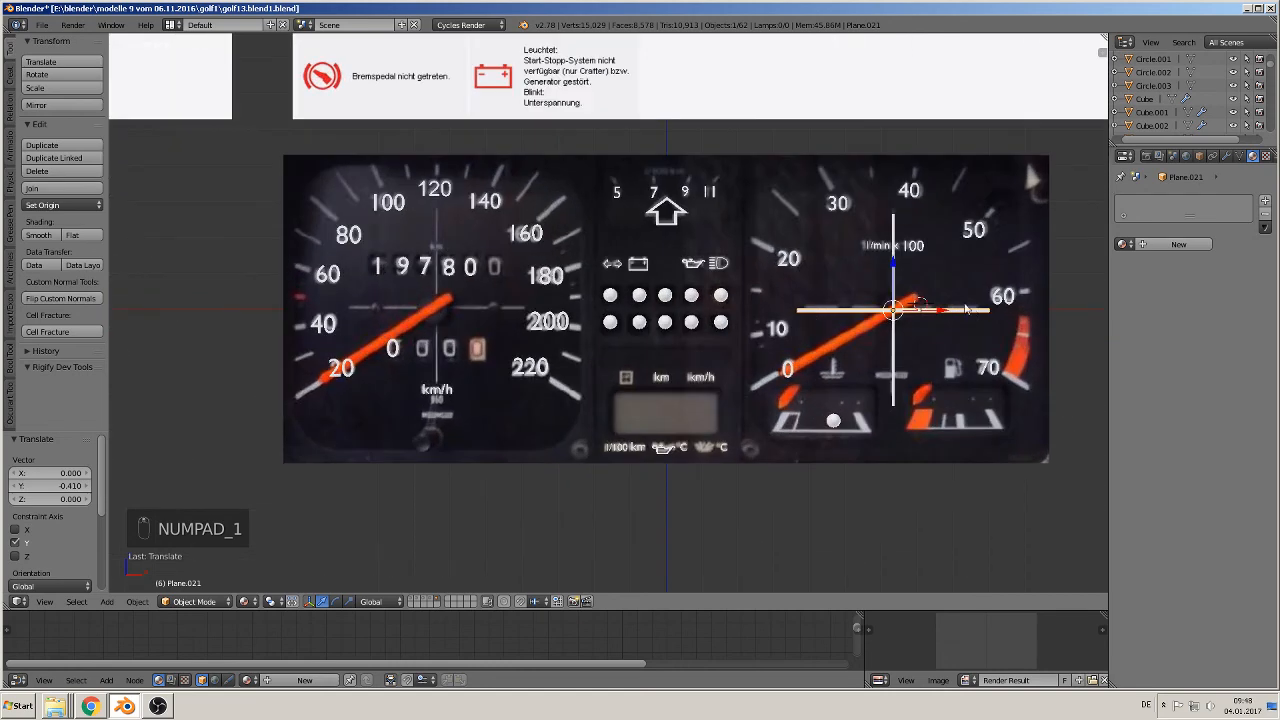
{"action": "right_click", "coordinate": [896, 291], "text": "shift"}
{"action": "key", "text": "shift+d"}
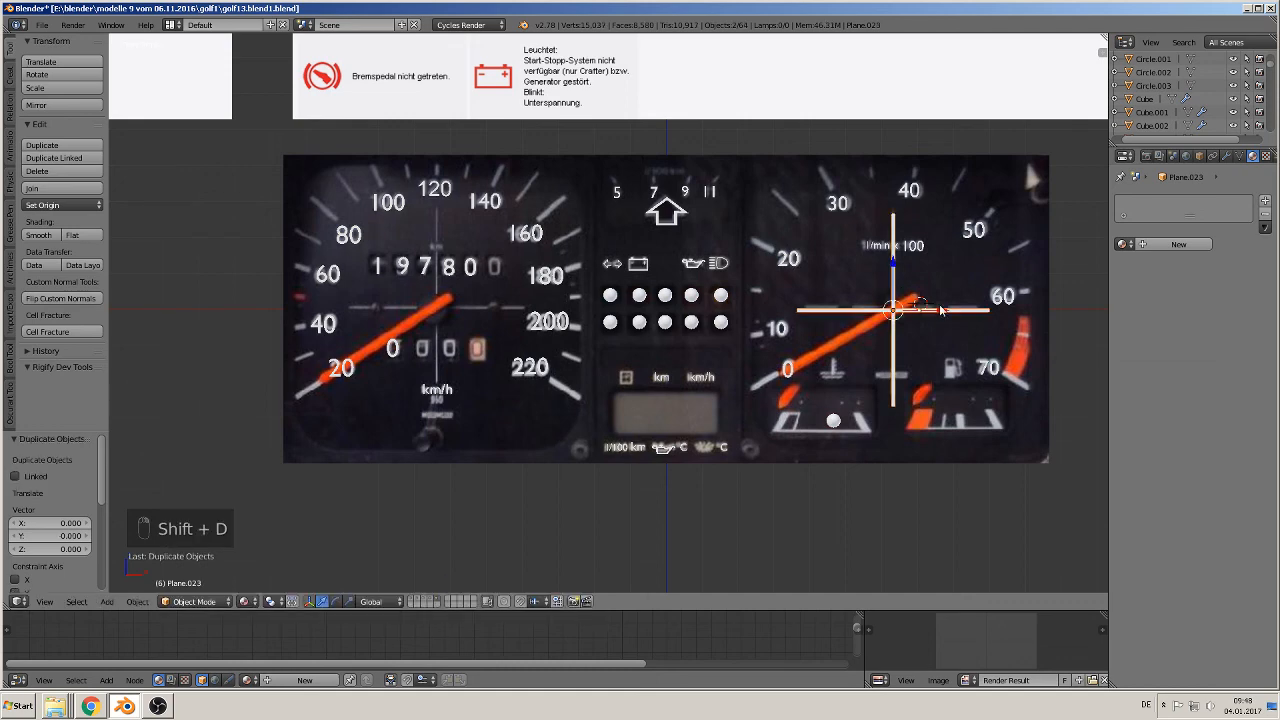
{"action": "left_click", "coordinate": [482, 262]}
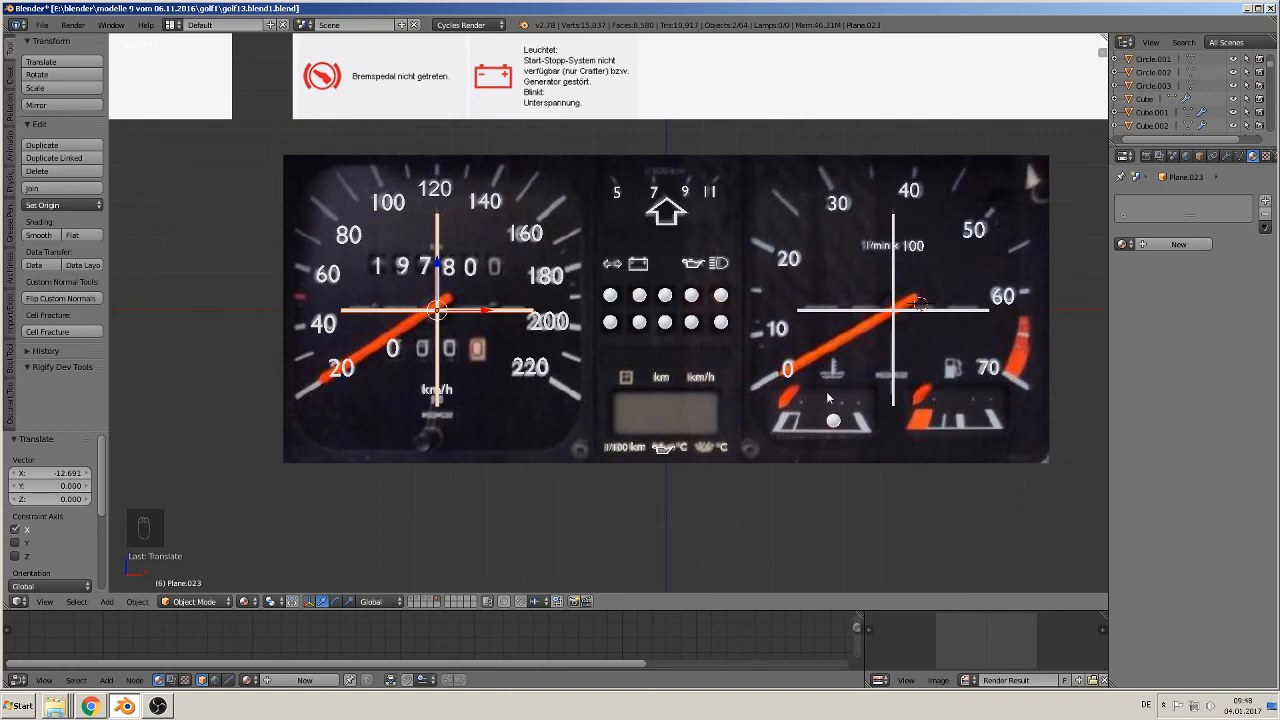
Locate the coolant temperature warning symbol on the reference sheet and save the file
{"action": "middle_click_drag", "start_coordinate": [950, 489], "coordinate": [753, 442], "text": "shift"}
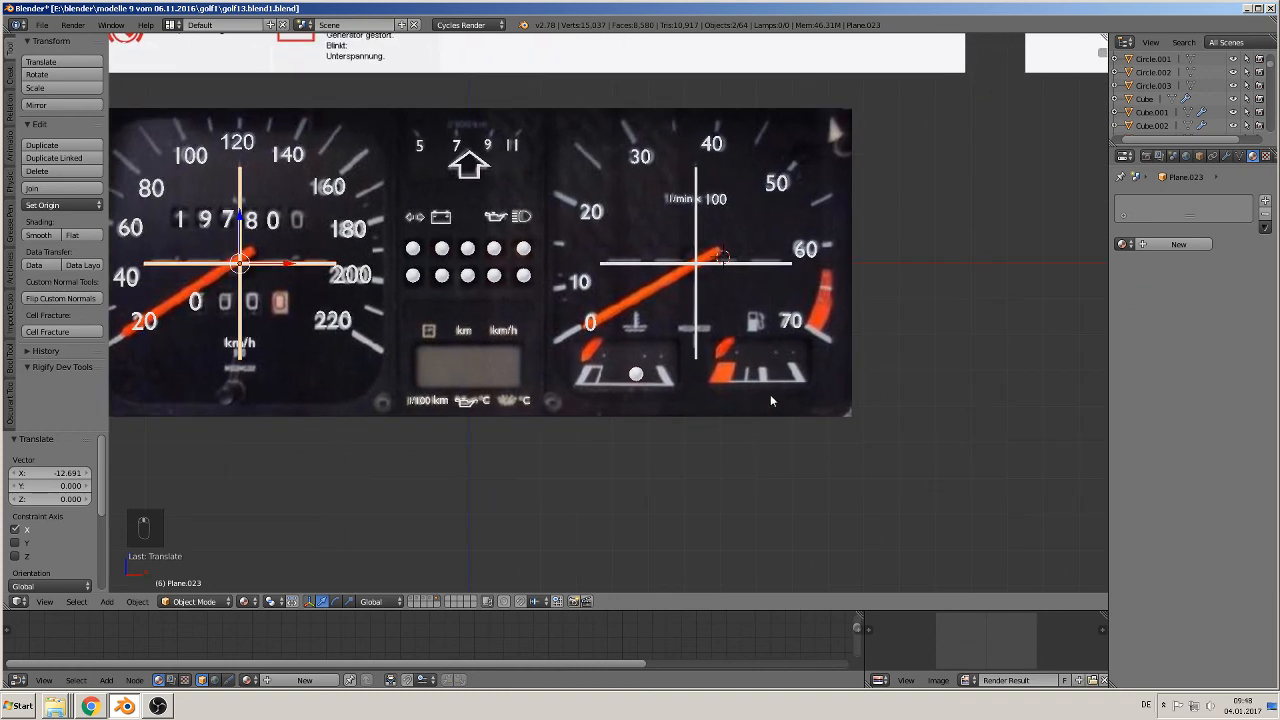
{"action": "middle_click_drag", "start_coordinate": [712, 365], "coordinate": [706, 389], "text": "shift"}
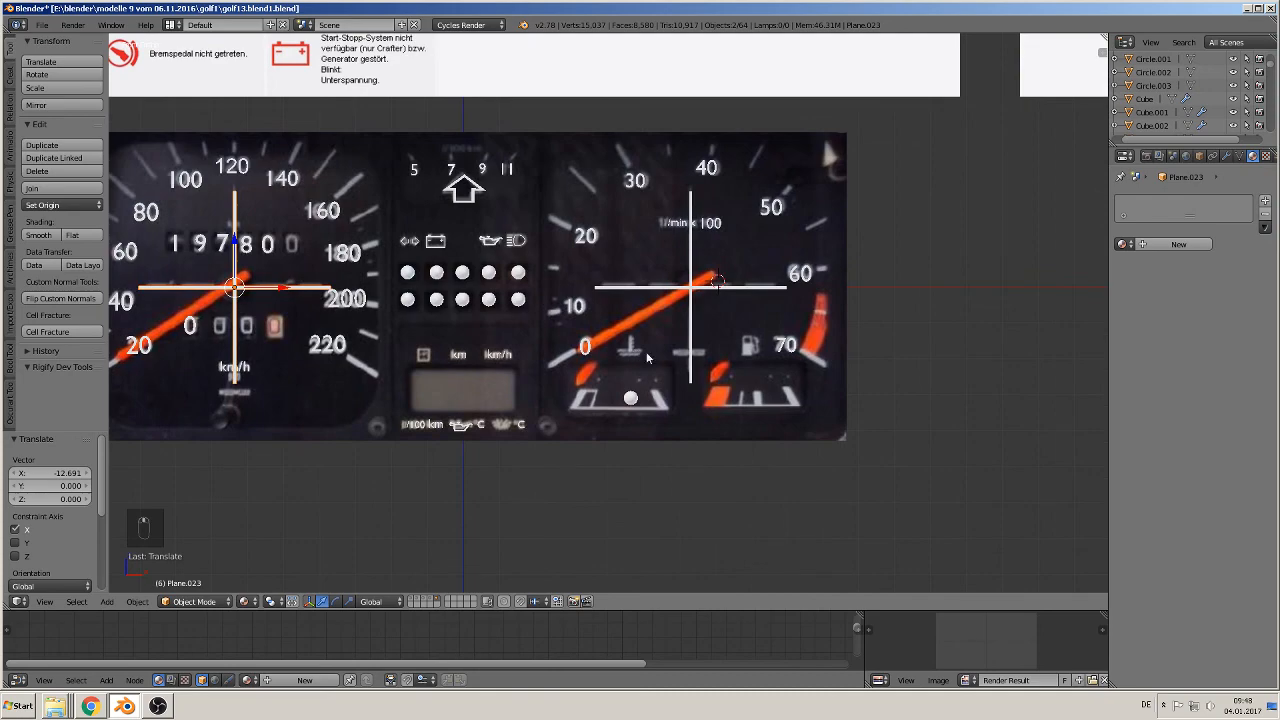
{"action": "middle_click_drag", "start_coordinate": [501, 208], "coordinate": [729, 408], "text": "shift"}
{"action": "mouse_move", "coordinate": [549, 228]}
{"action": "middle_mouse_down", "text": "shift"}
{"action": "mouse_move", "coordinate": [683, 412]}
{"action": "mouse_move", "coordinate": [706, 557]}
{"action": "mouse_move", "coordinate": [629, 388]}
{"action": "middle_mouse_up", "text": "shift"}
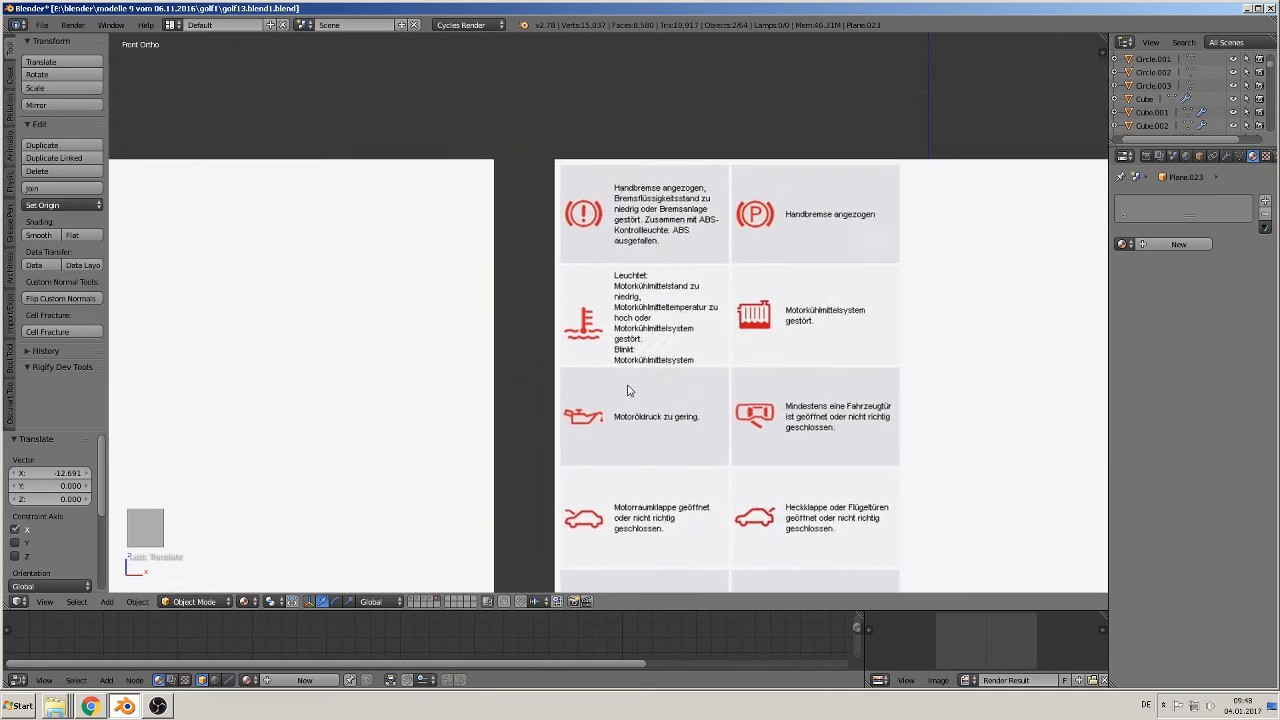
{"action": "scroll", "coordinate": [563, 371], "scroll_direction": "up", "scroll_amount": 5}
{"action": "scroll", "coordinate": [641, 373], "scroll_direction": "up", "scroll_amount": 2}
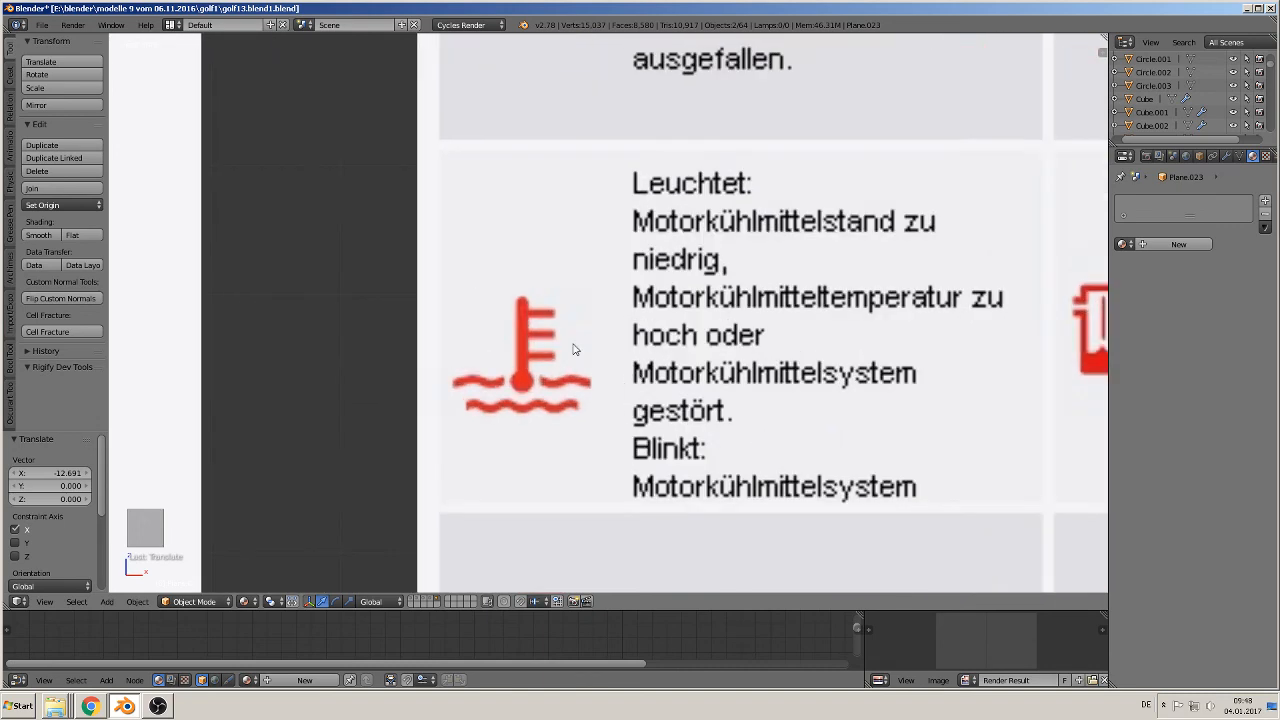
{"action": "left_click", "coordinate": [44, 25]}
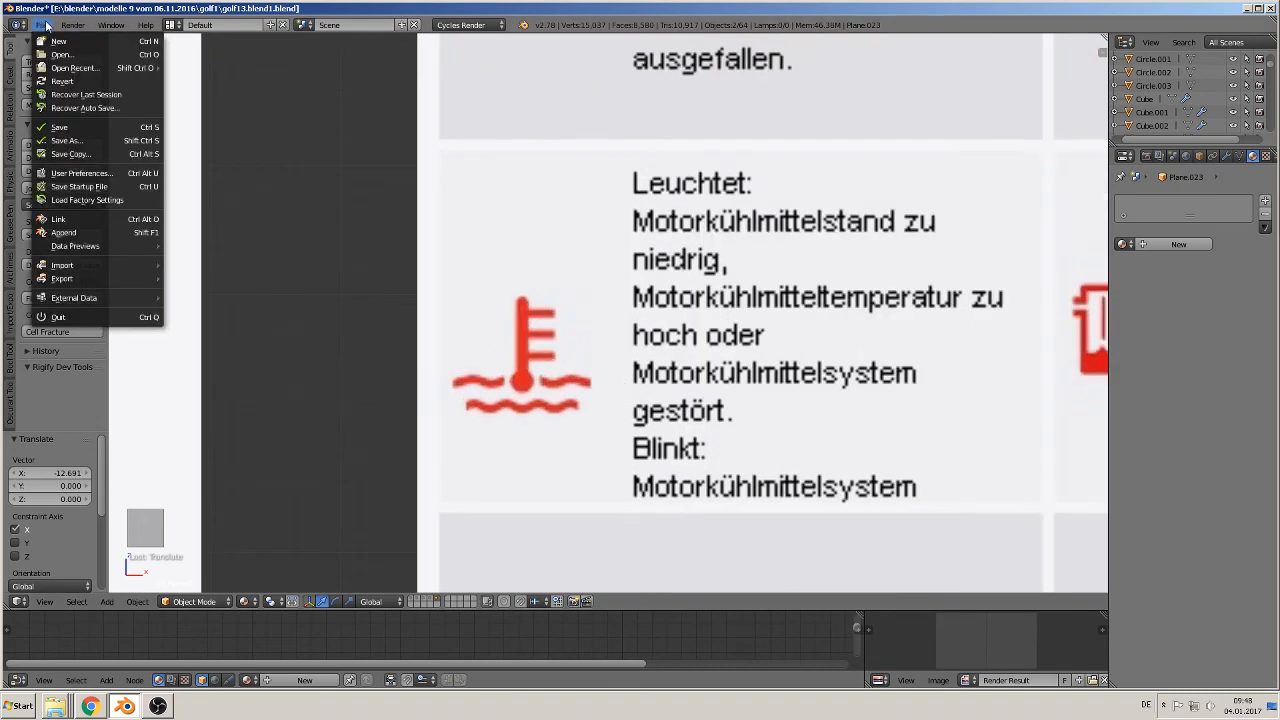
{"action": "left_click", "coordinate": [82, 126]}
Save the file again and switch to the OBS window
{"action": "scroll", "coordinate": [552, 405], "scroll_direction": "down", "scroll_amount": 2}
{"action": "scroll", "coordinate": [600, 409], "scroll_direction": "up", "scroll_amount": 2}
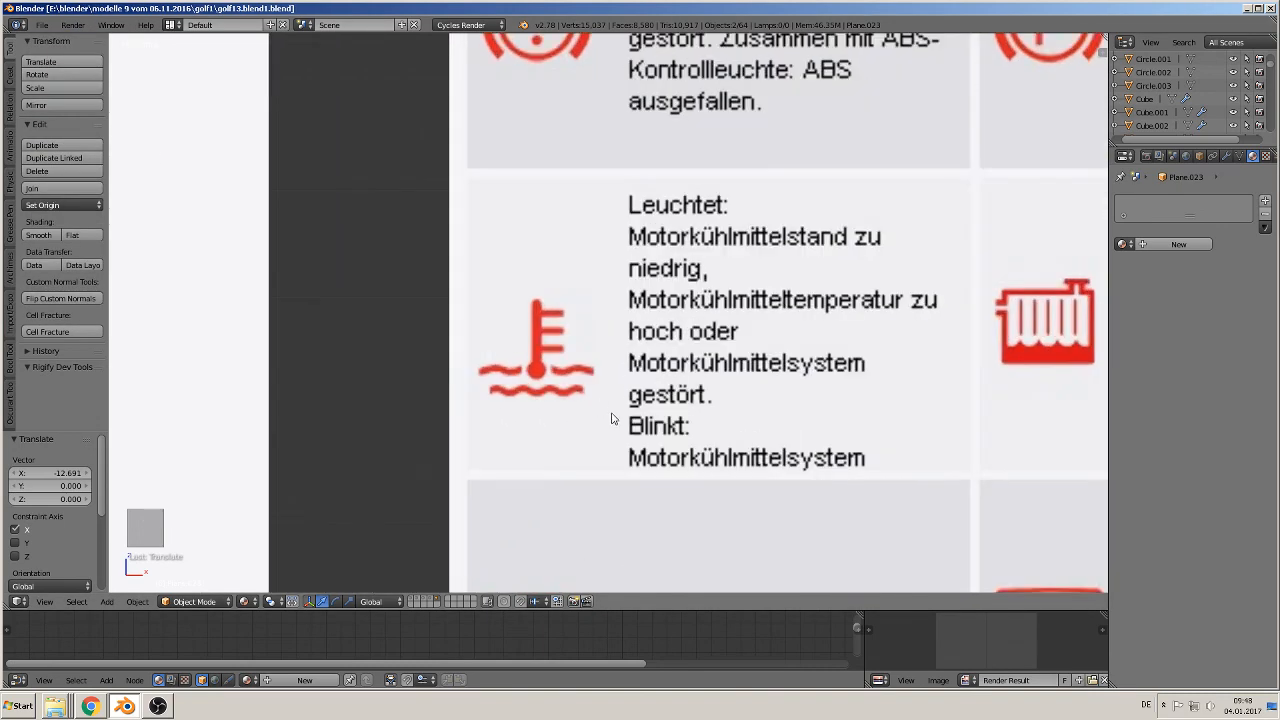
{"action": "scroll", "coordinate": [608, 417], "scroll_direction": "up", "scroll_amount": 1}
{"action": "middle_click_drag", "start_coordinate": [591, 443], "coordinate": [603, 371], "text": "shift"}
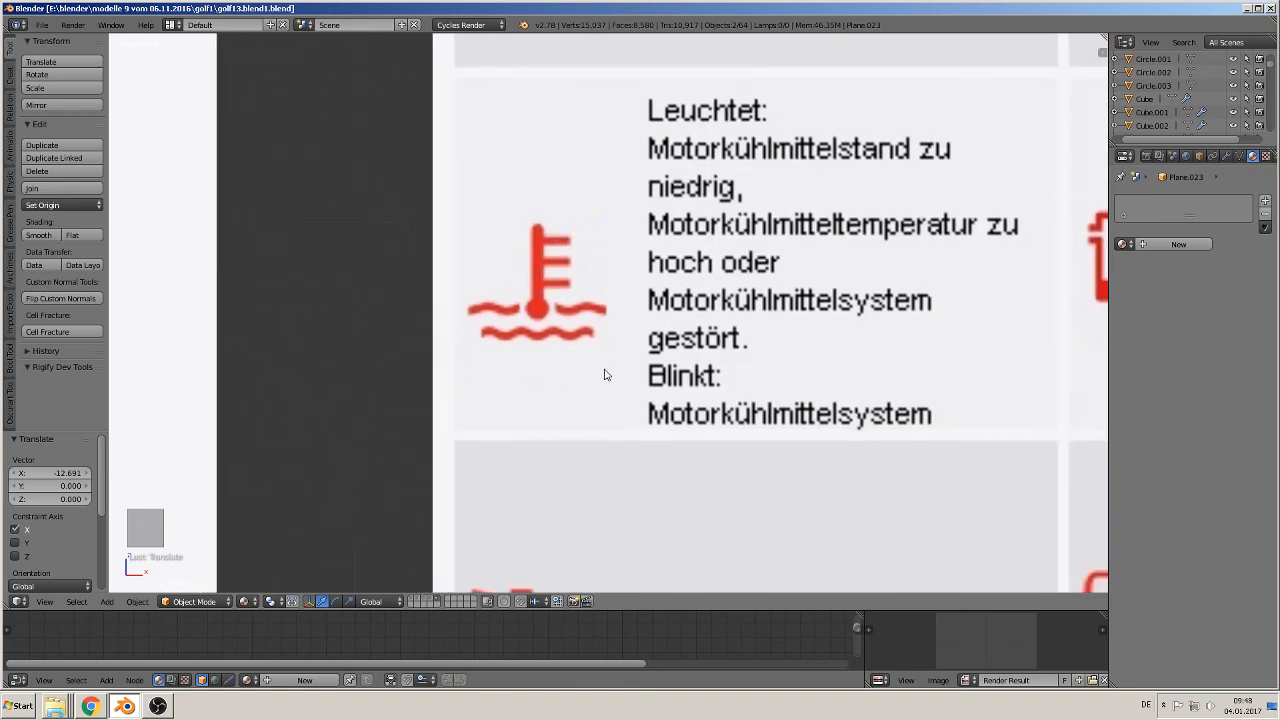
{"action": "scroll", "coordinate": [600, 371], "scroll_direction": "down", "scroll_amount": 1}
{"action": "scroll", "coordinate": [600, 375], "scroll_direction": "up", "scroll_amount": 2}
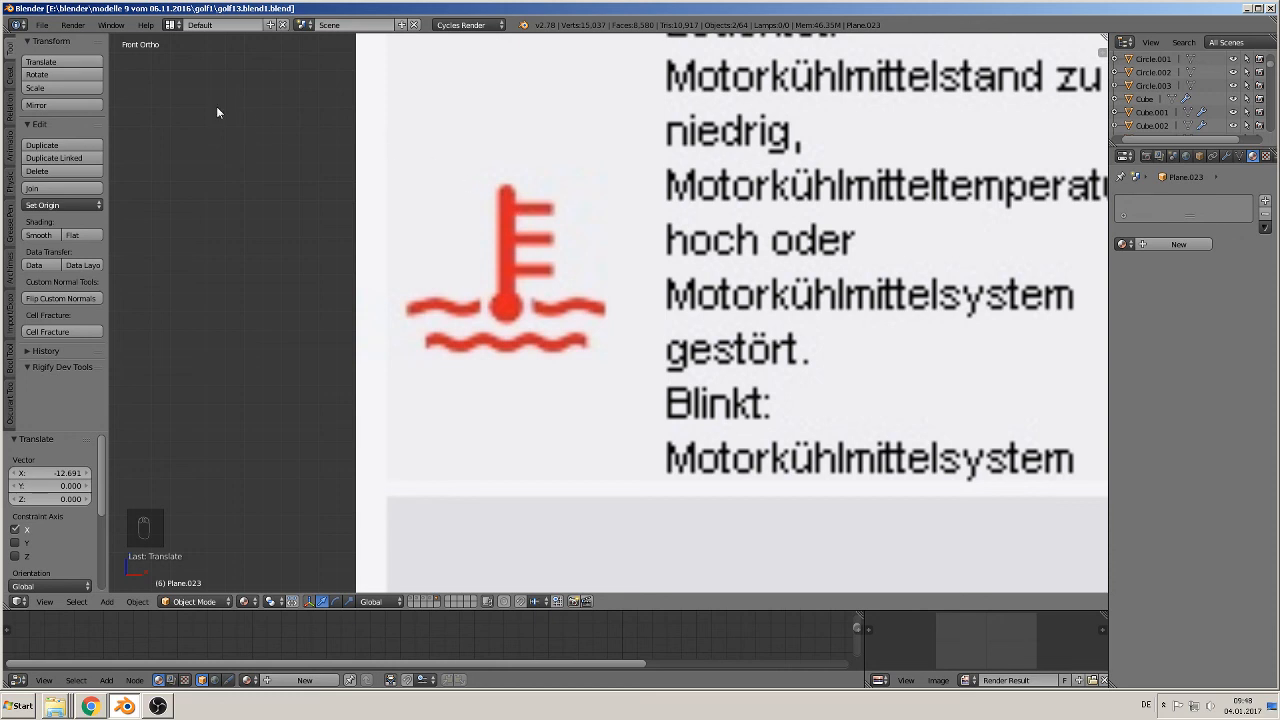
{"action": "left_click", "coordinate": [40, 26]}
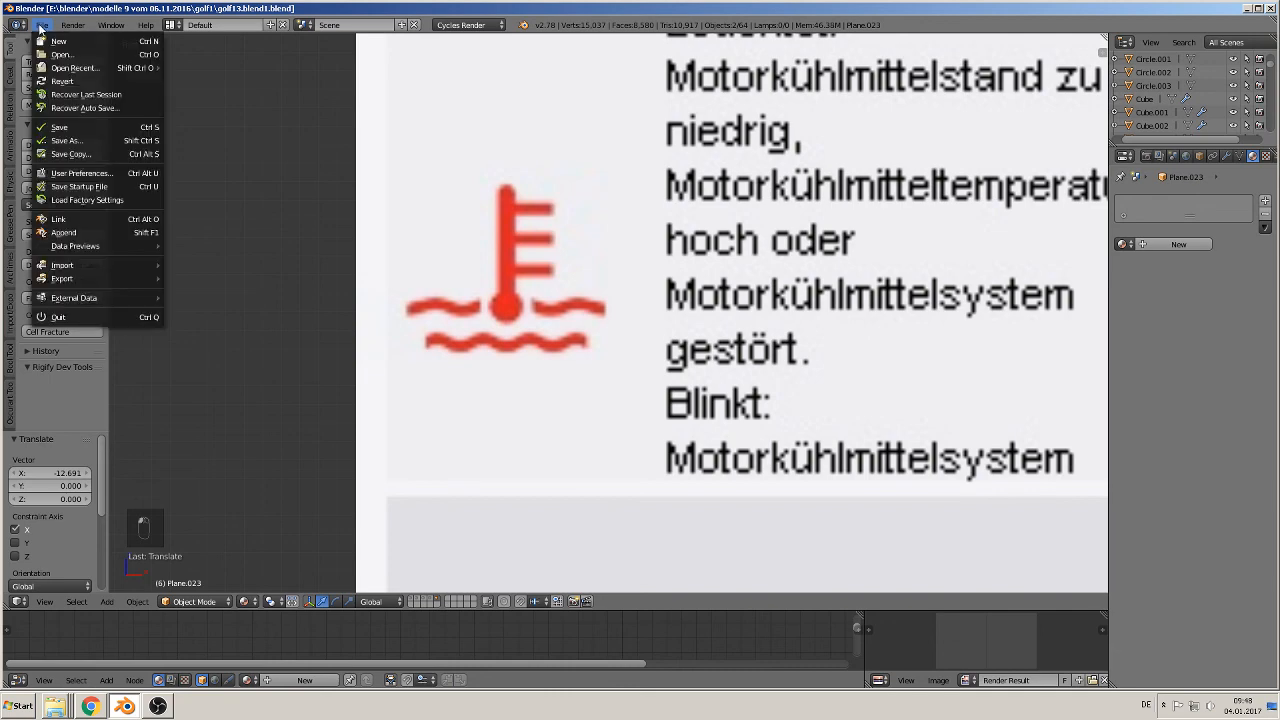
{"action": "left_click", "coordinate": [88, 126]}
{"action": "left_click", "coordinate": [157, 706]}
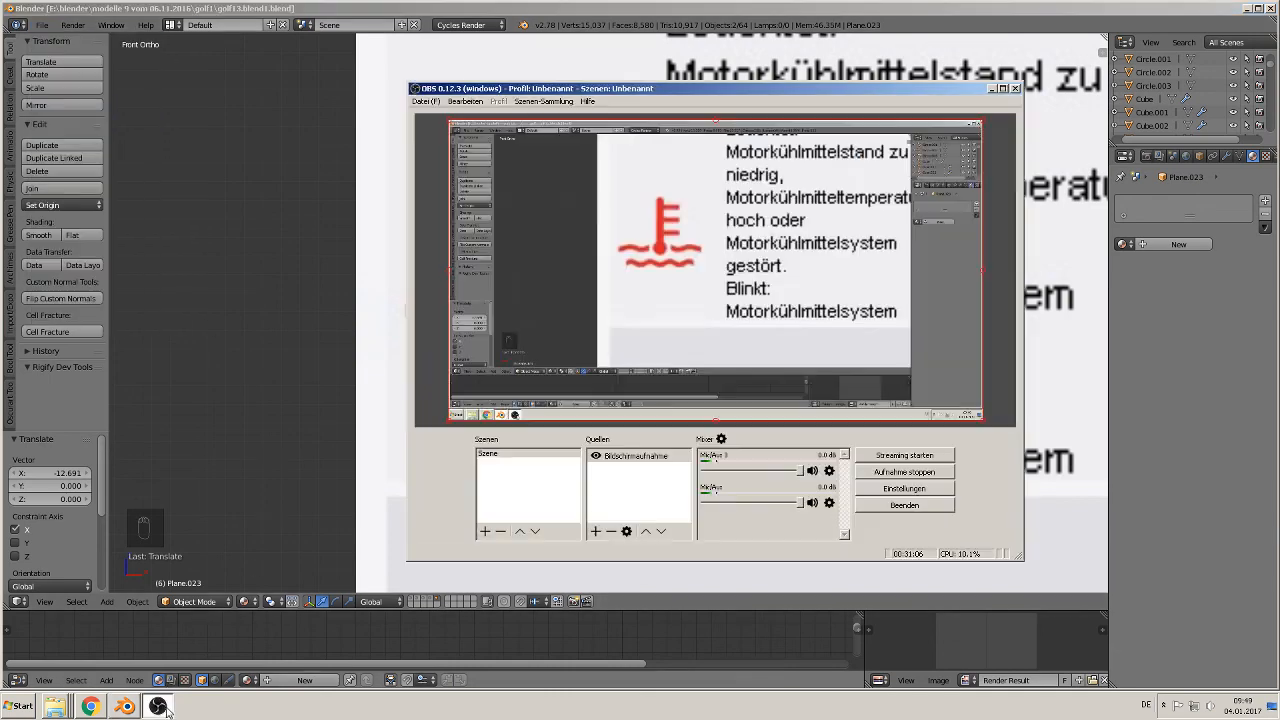